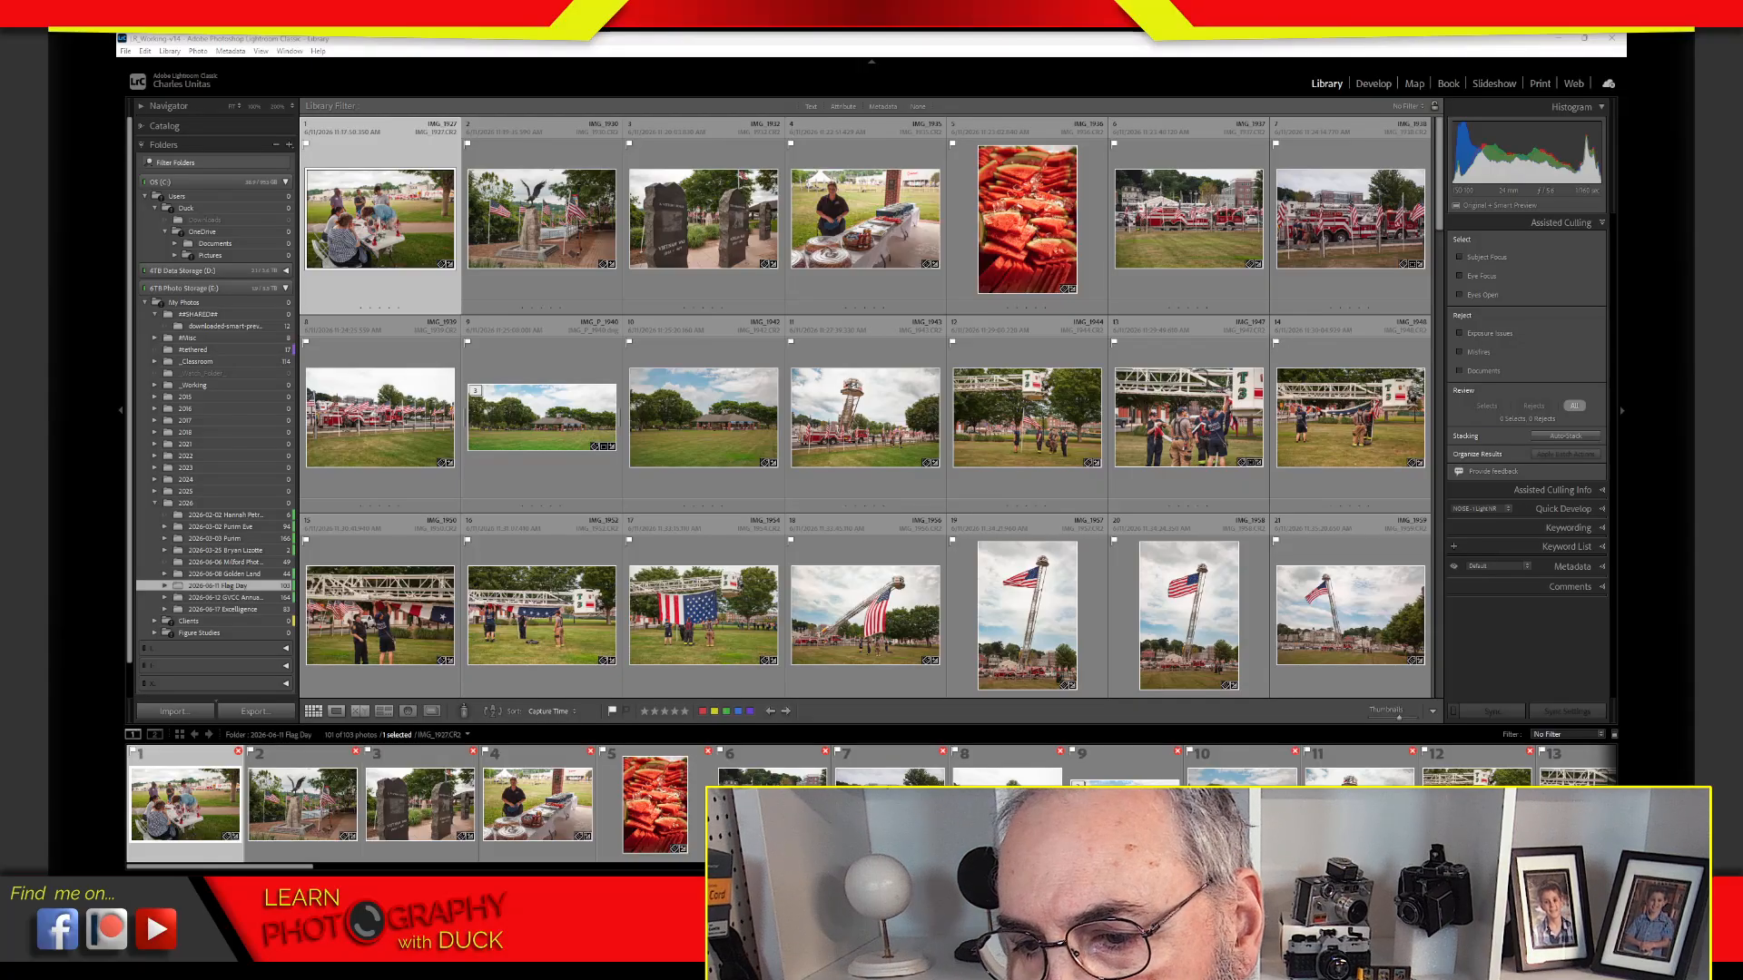
# Show the Attribute filter options above the photo grid
pyautogui.moveTo(1616, 508); pyautogui.dragTo(863, 39)
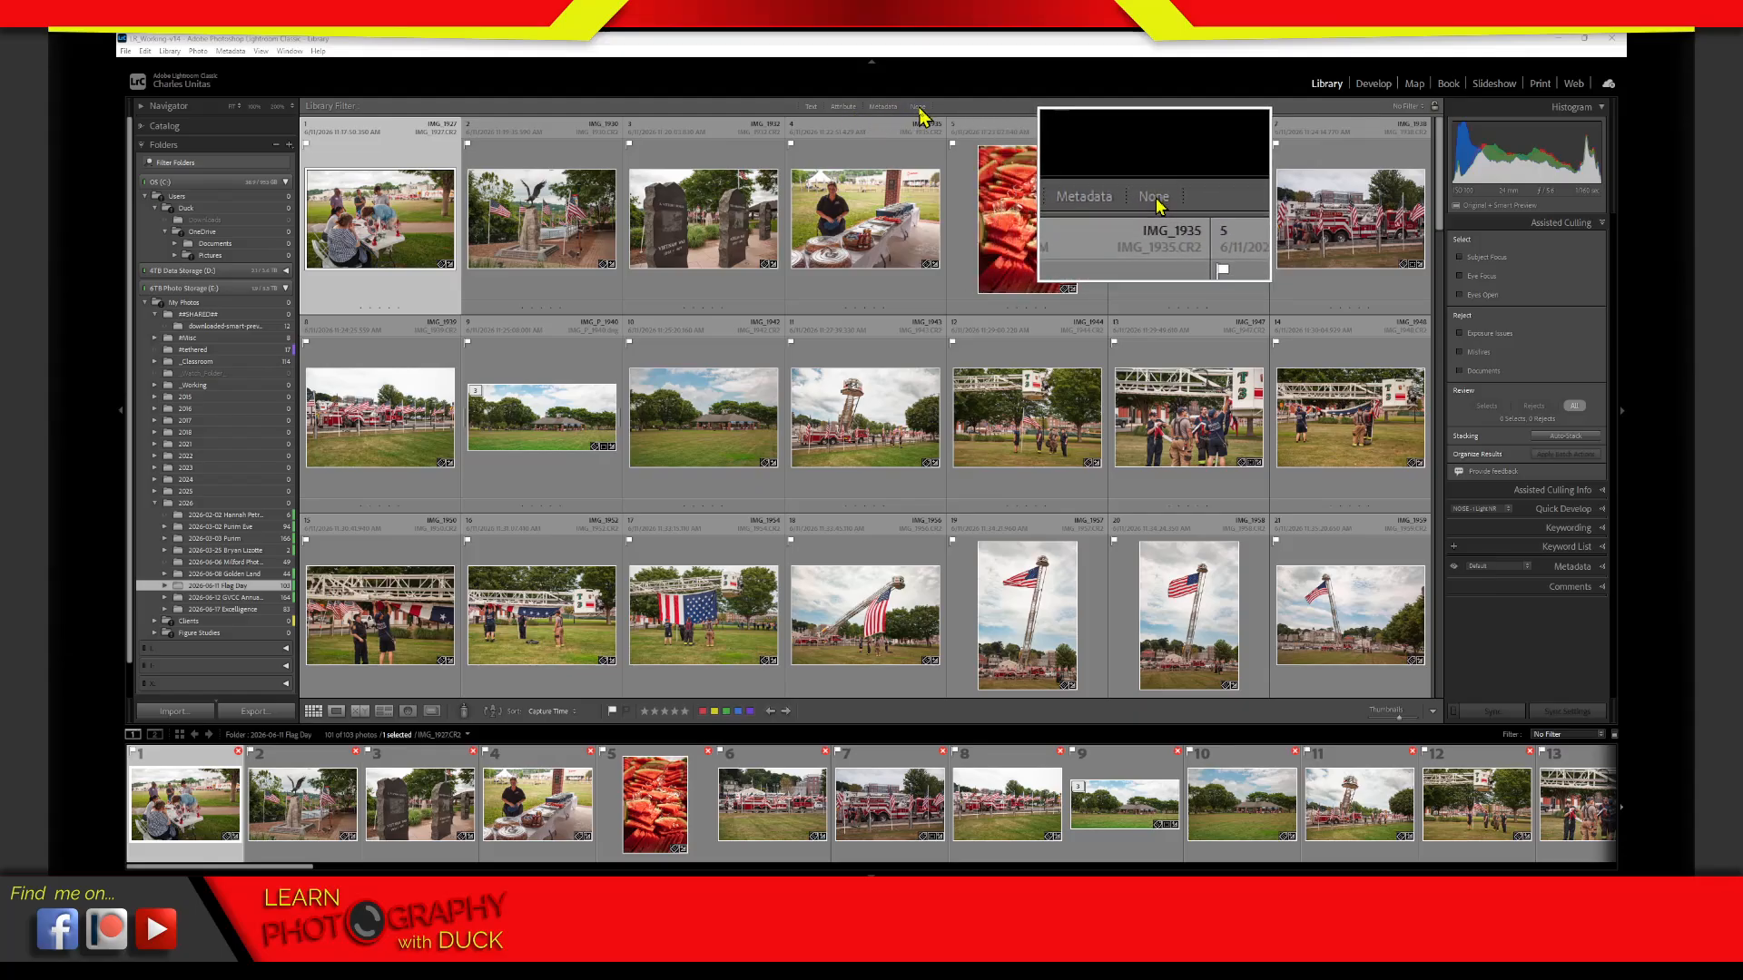
pyautogui.click(848, 113)
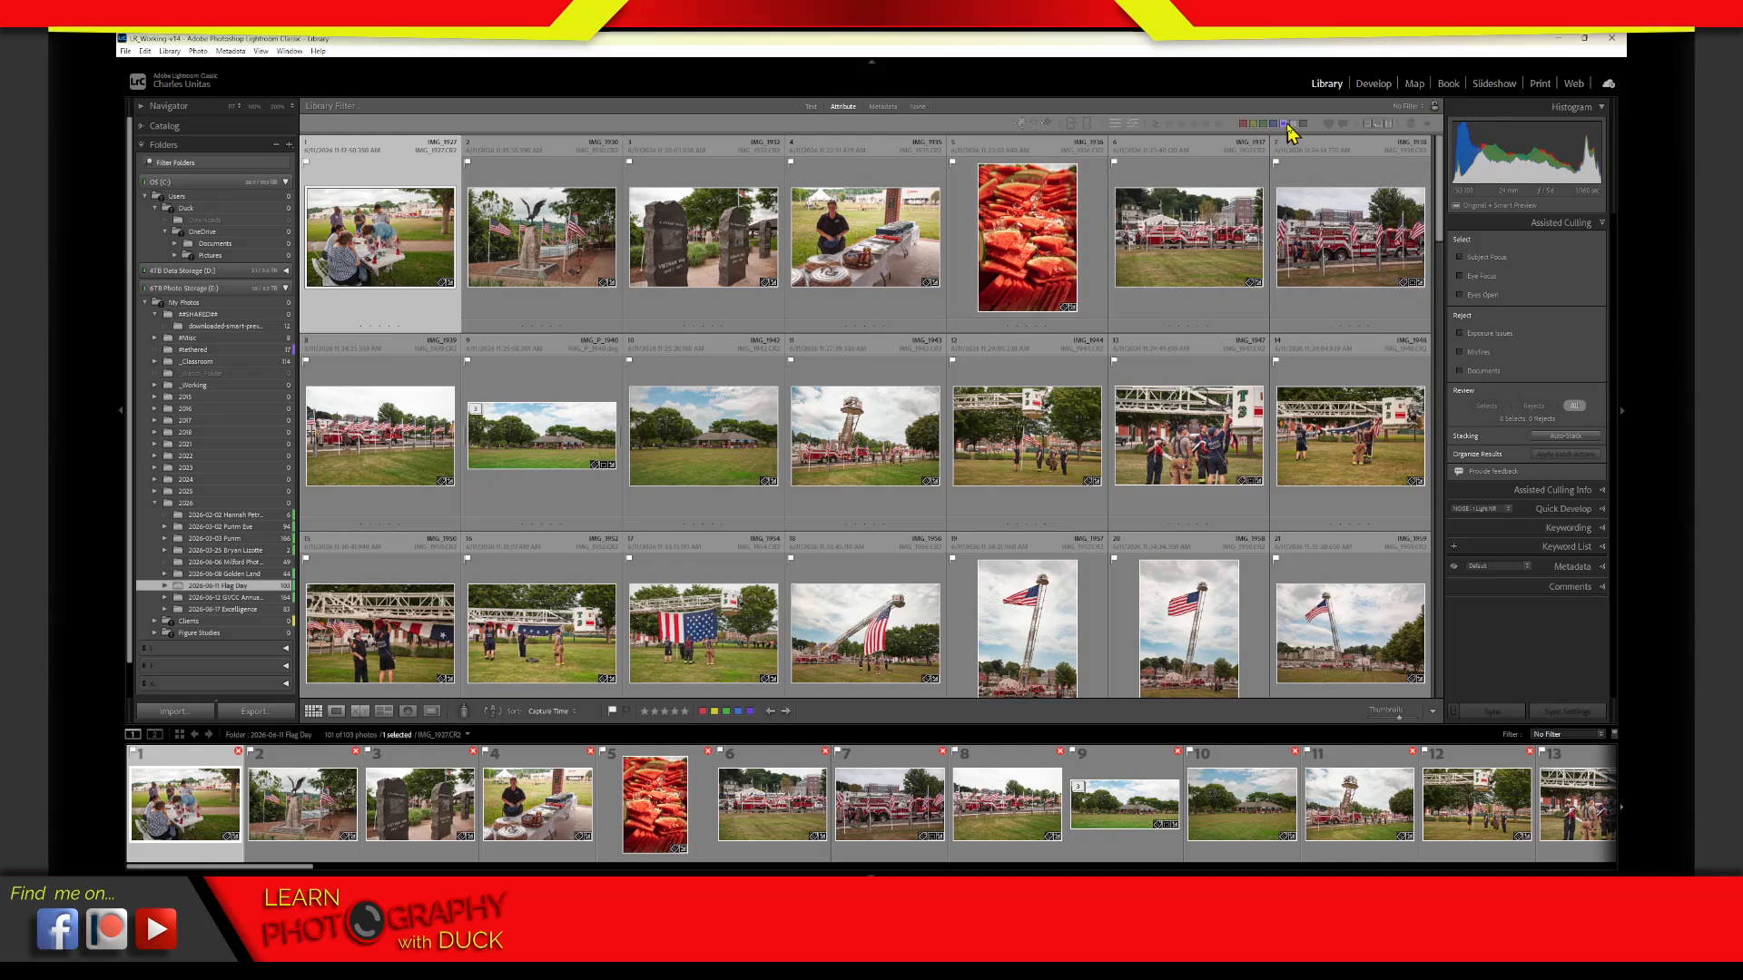
pyautogui.click(847, 107)
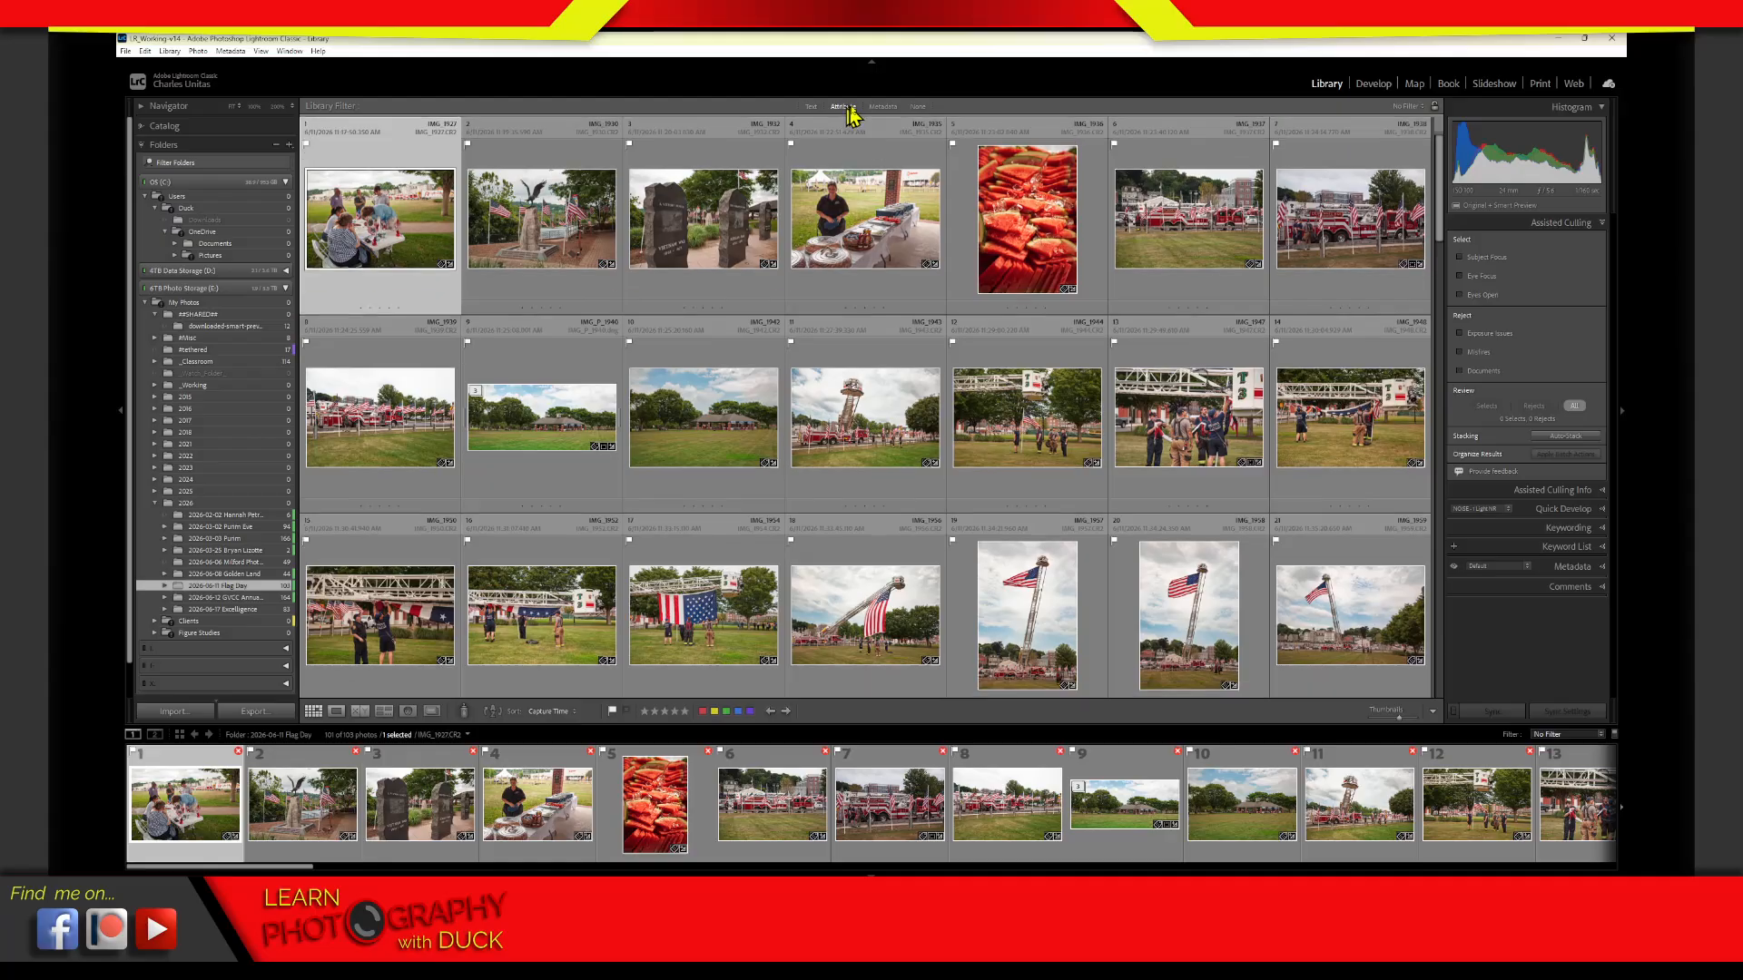
pyautogui.click(847, 108)
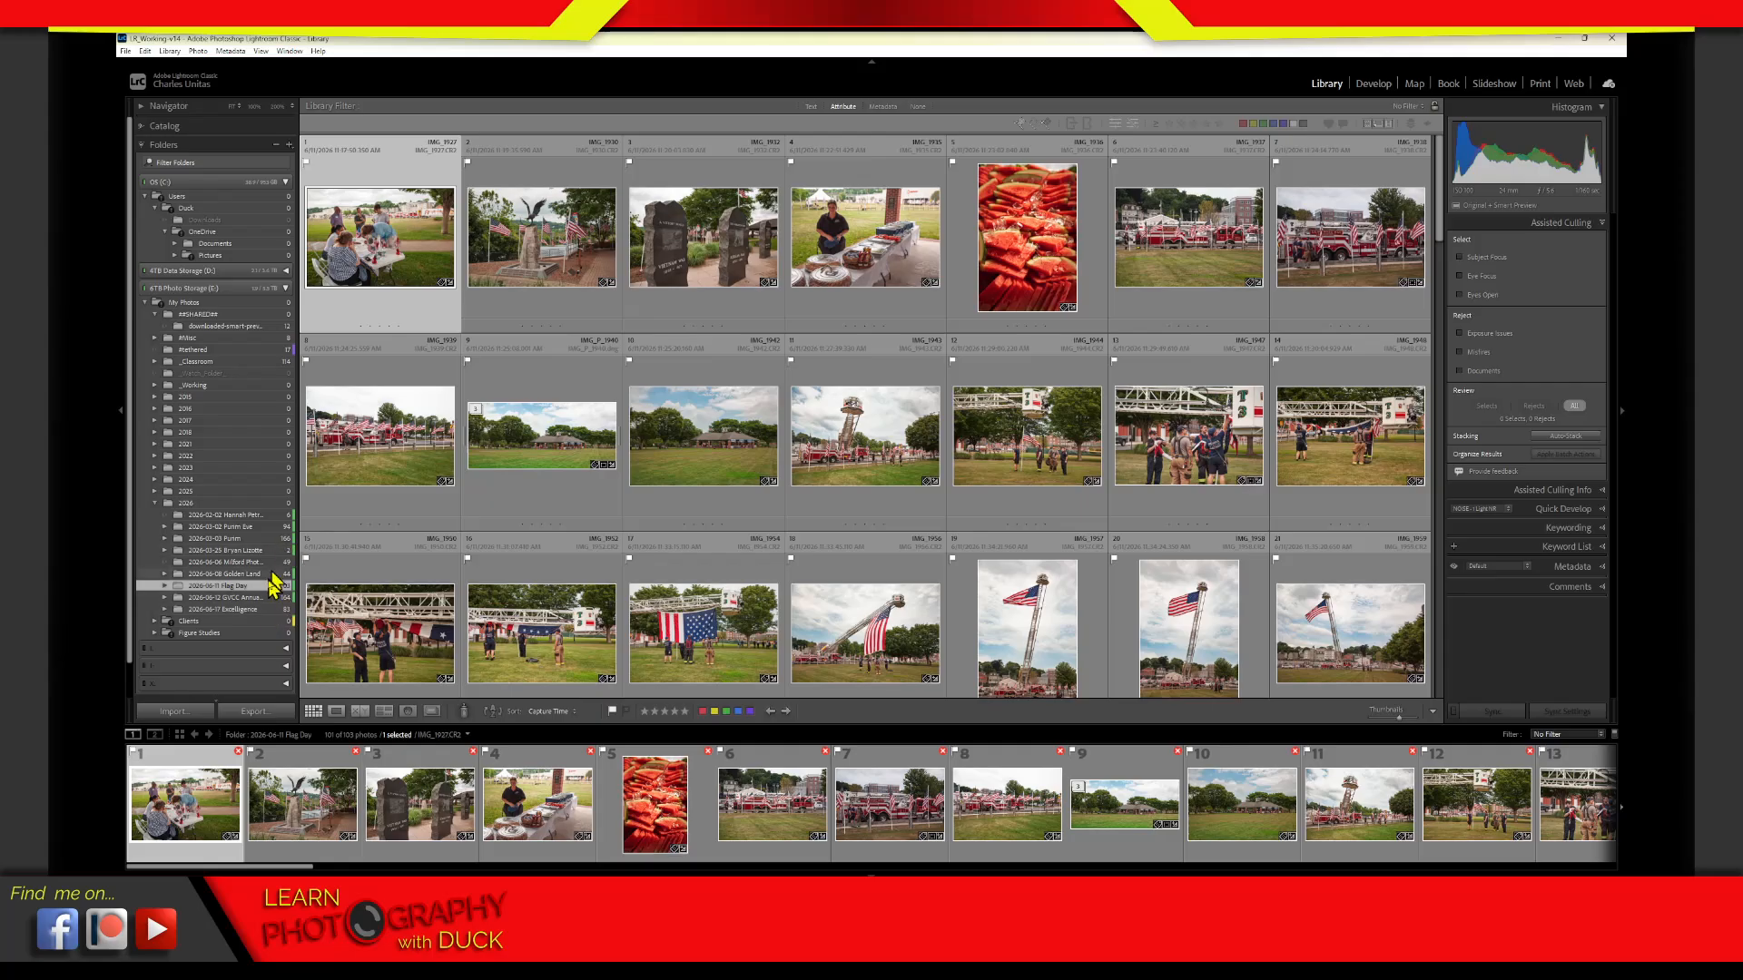
# Display the photos of the 2026-06-11 Flag Day folder together with its seconds subfolder, starting at the first photo
pyautogui.click(165, 585)
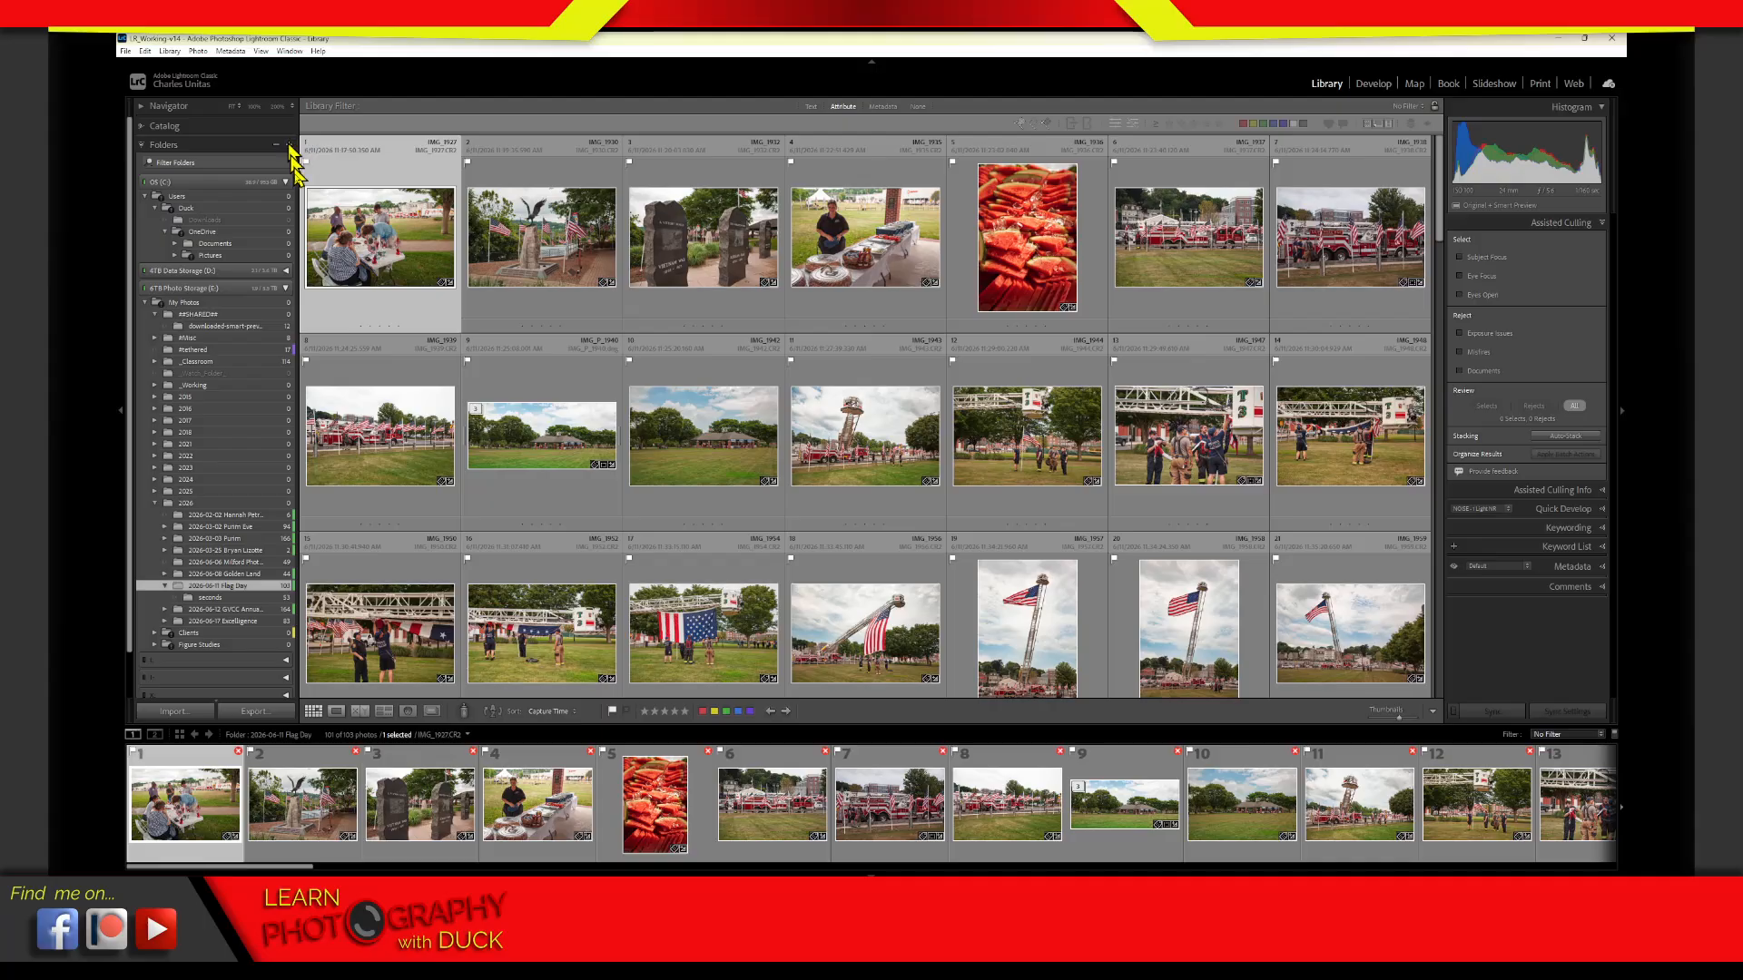
pyautogui.press('j')
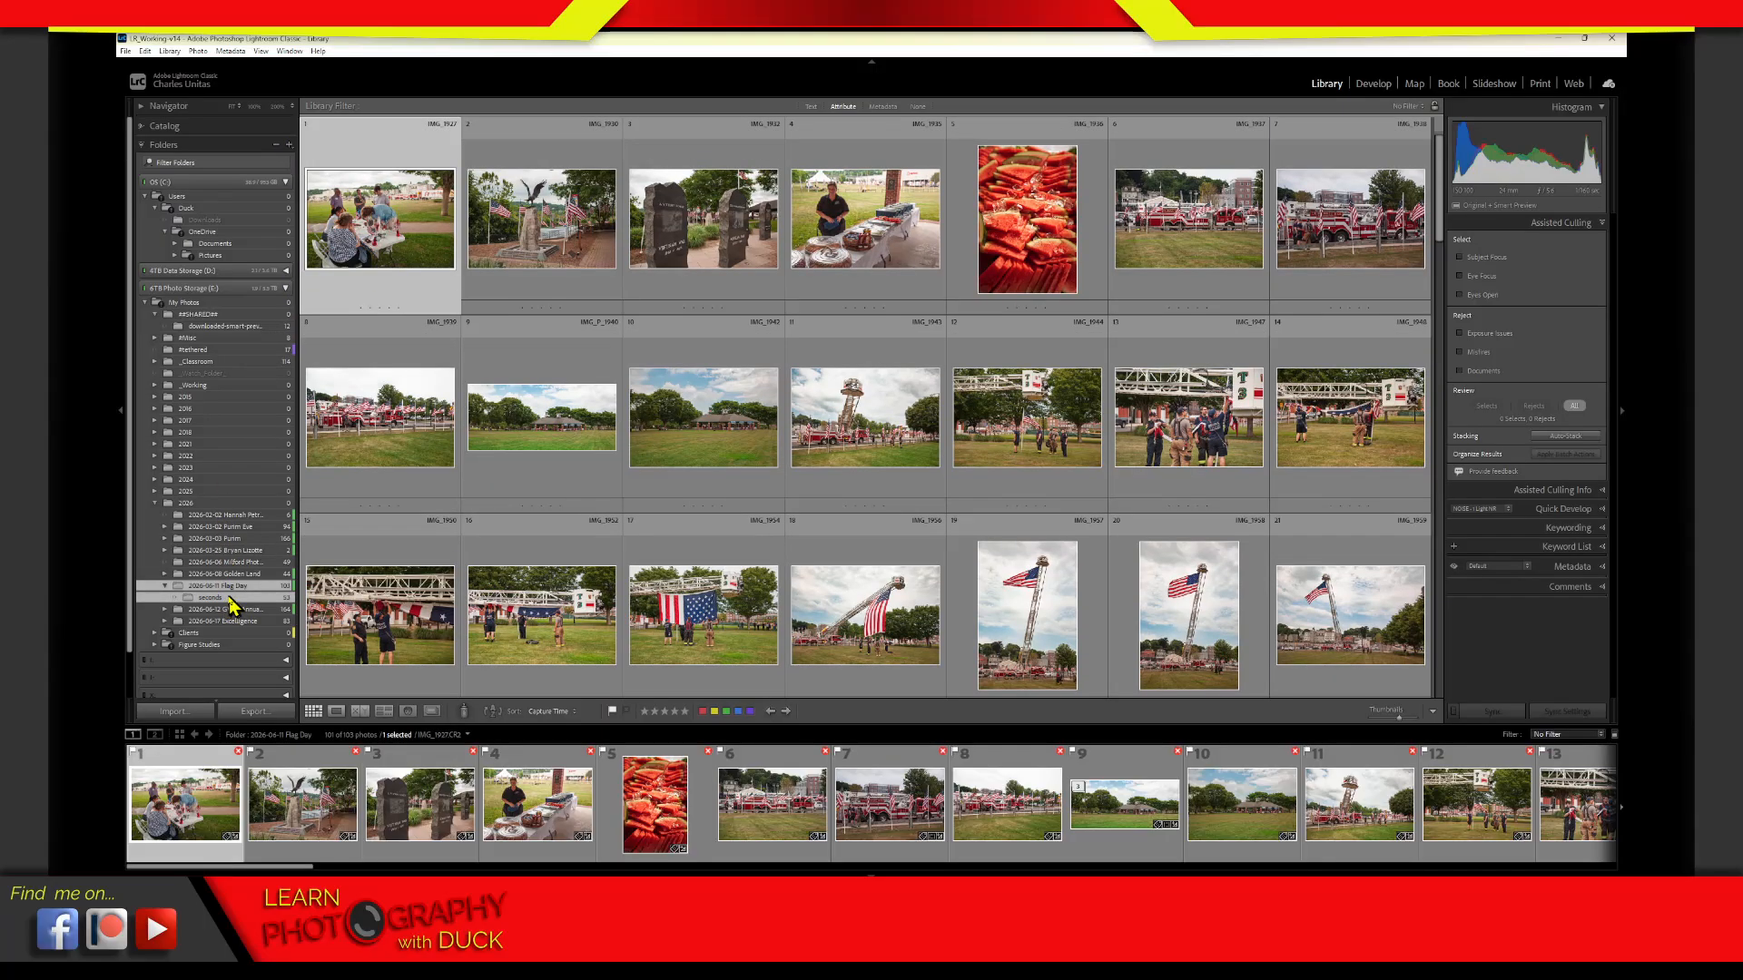
pyautogui.keyDown('ctrl'); pyautogui.click(218, 597); pyautogui.keyUp('ctrl')
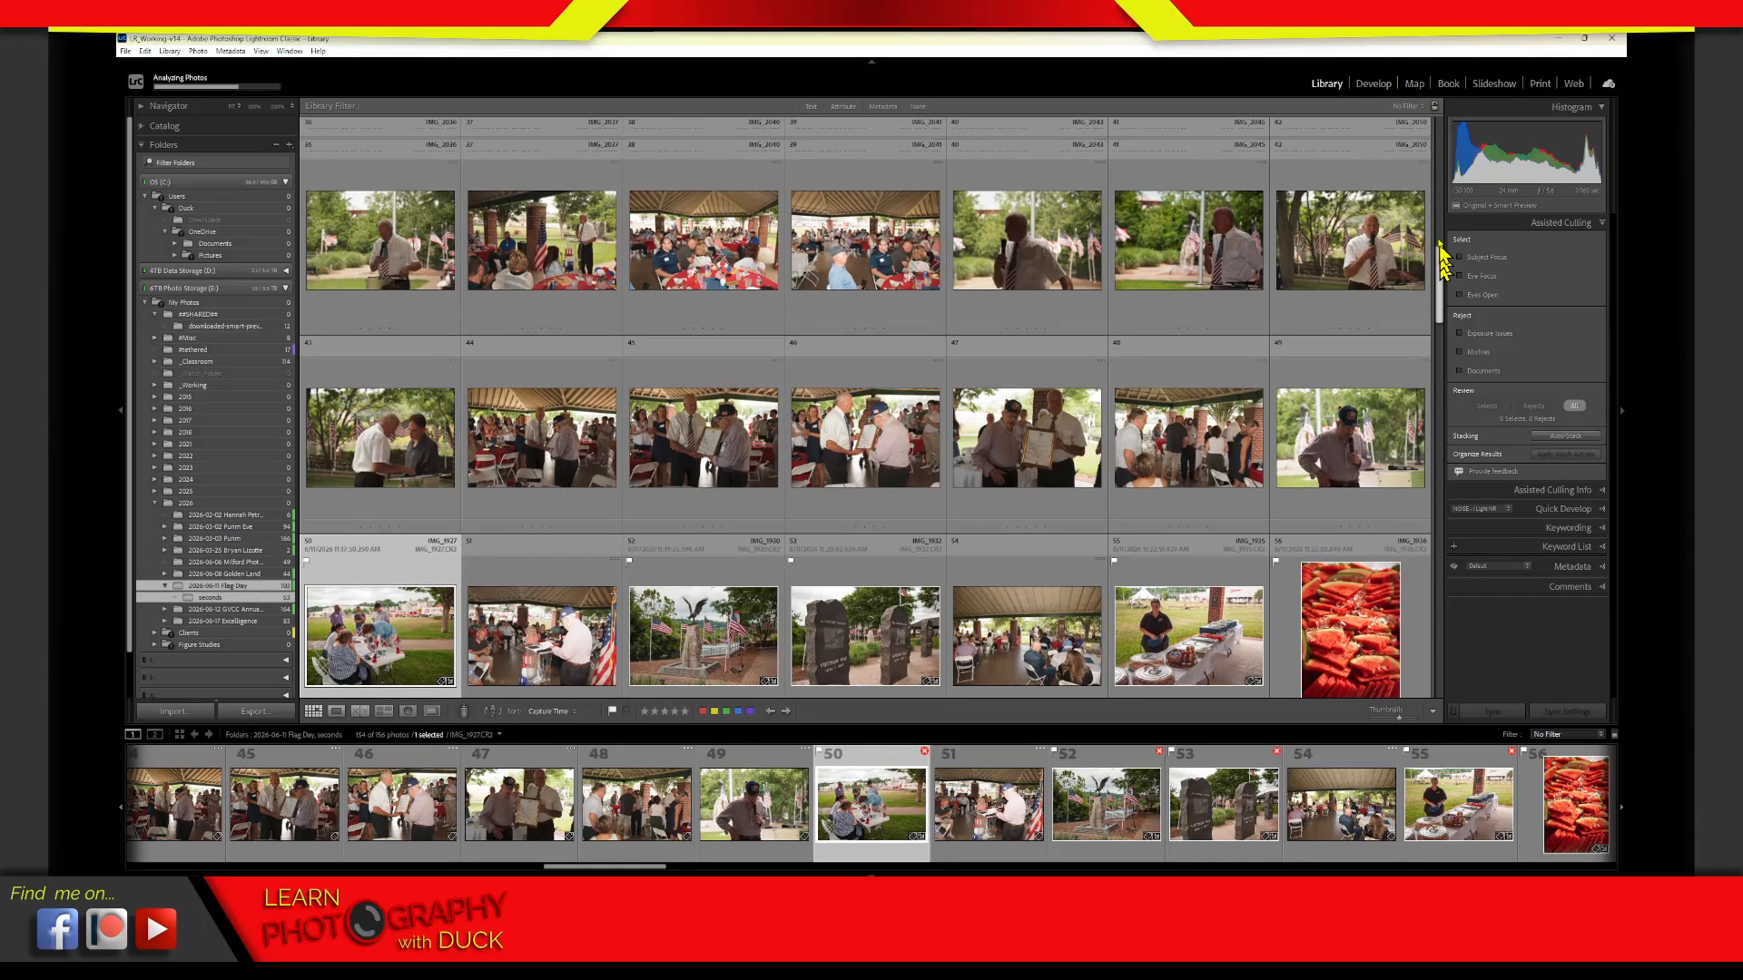
pyautogui.moveTo(1443, 263); pyautogui.dragTo(1431, 127)
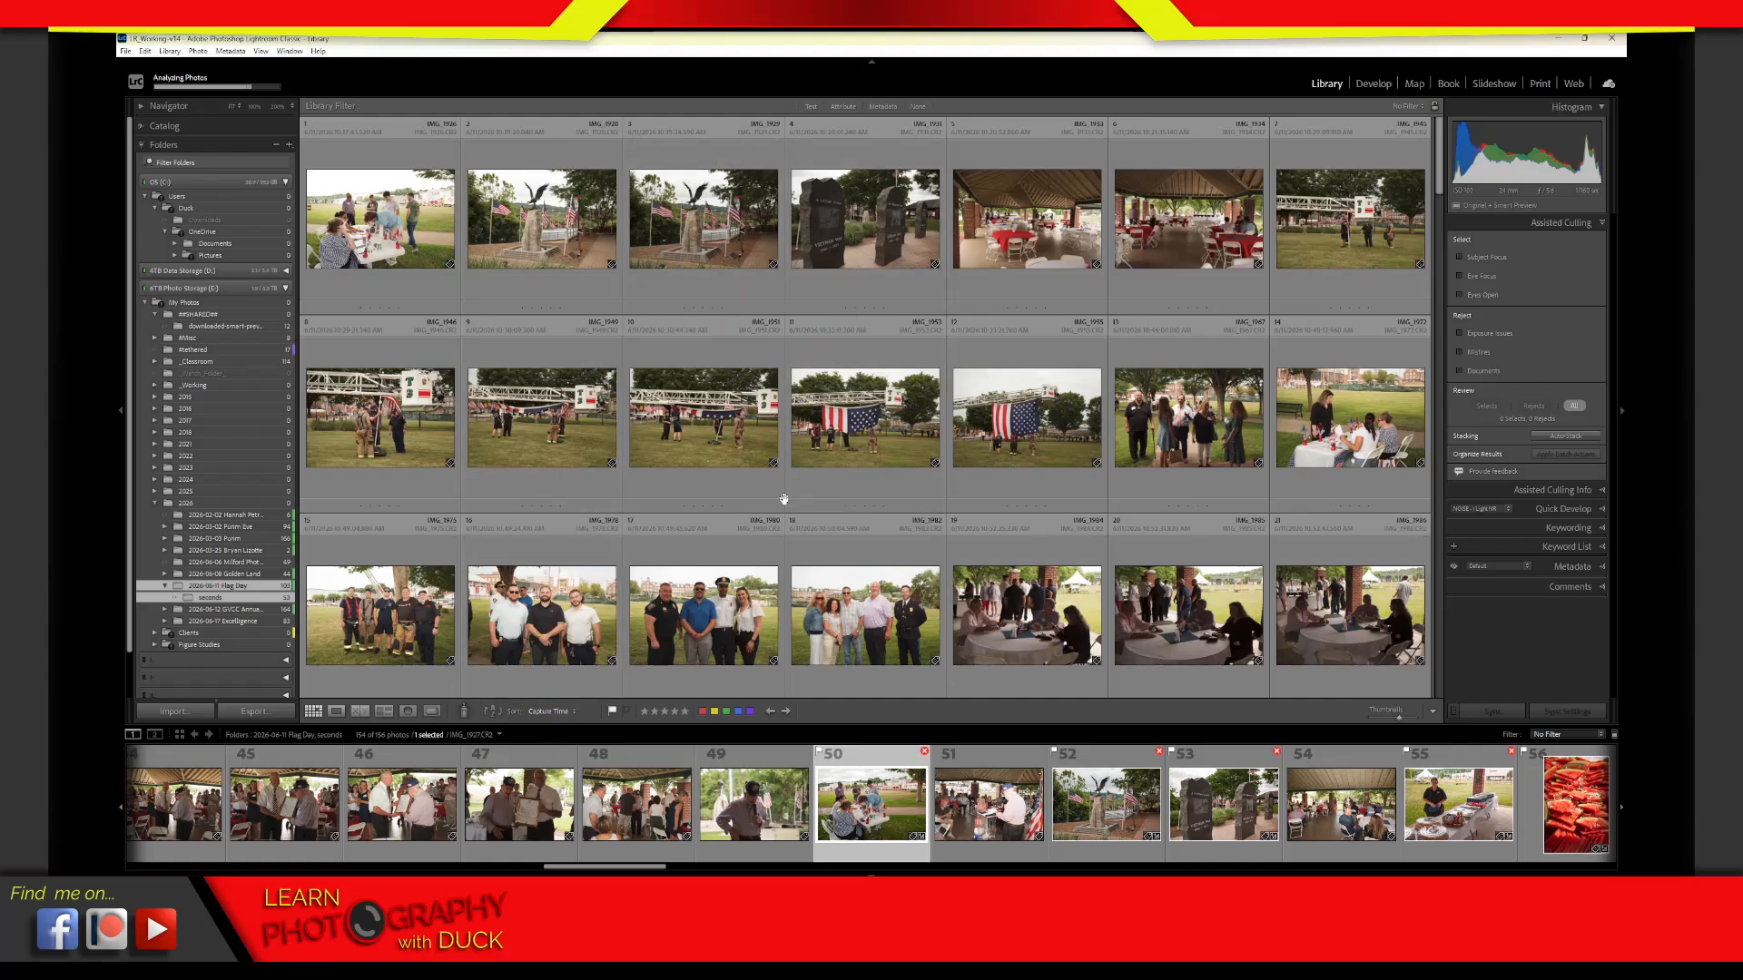
# Turn off the library filter and reopen the Assisted Culling options
pyautogui.click(919, 107)
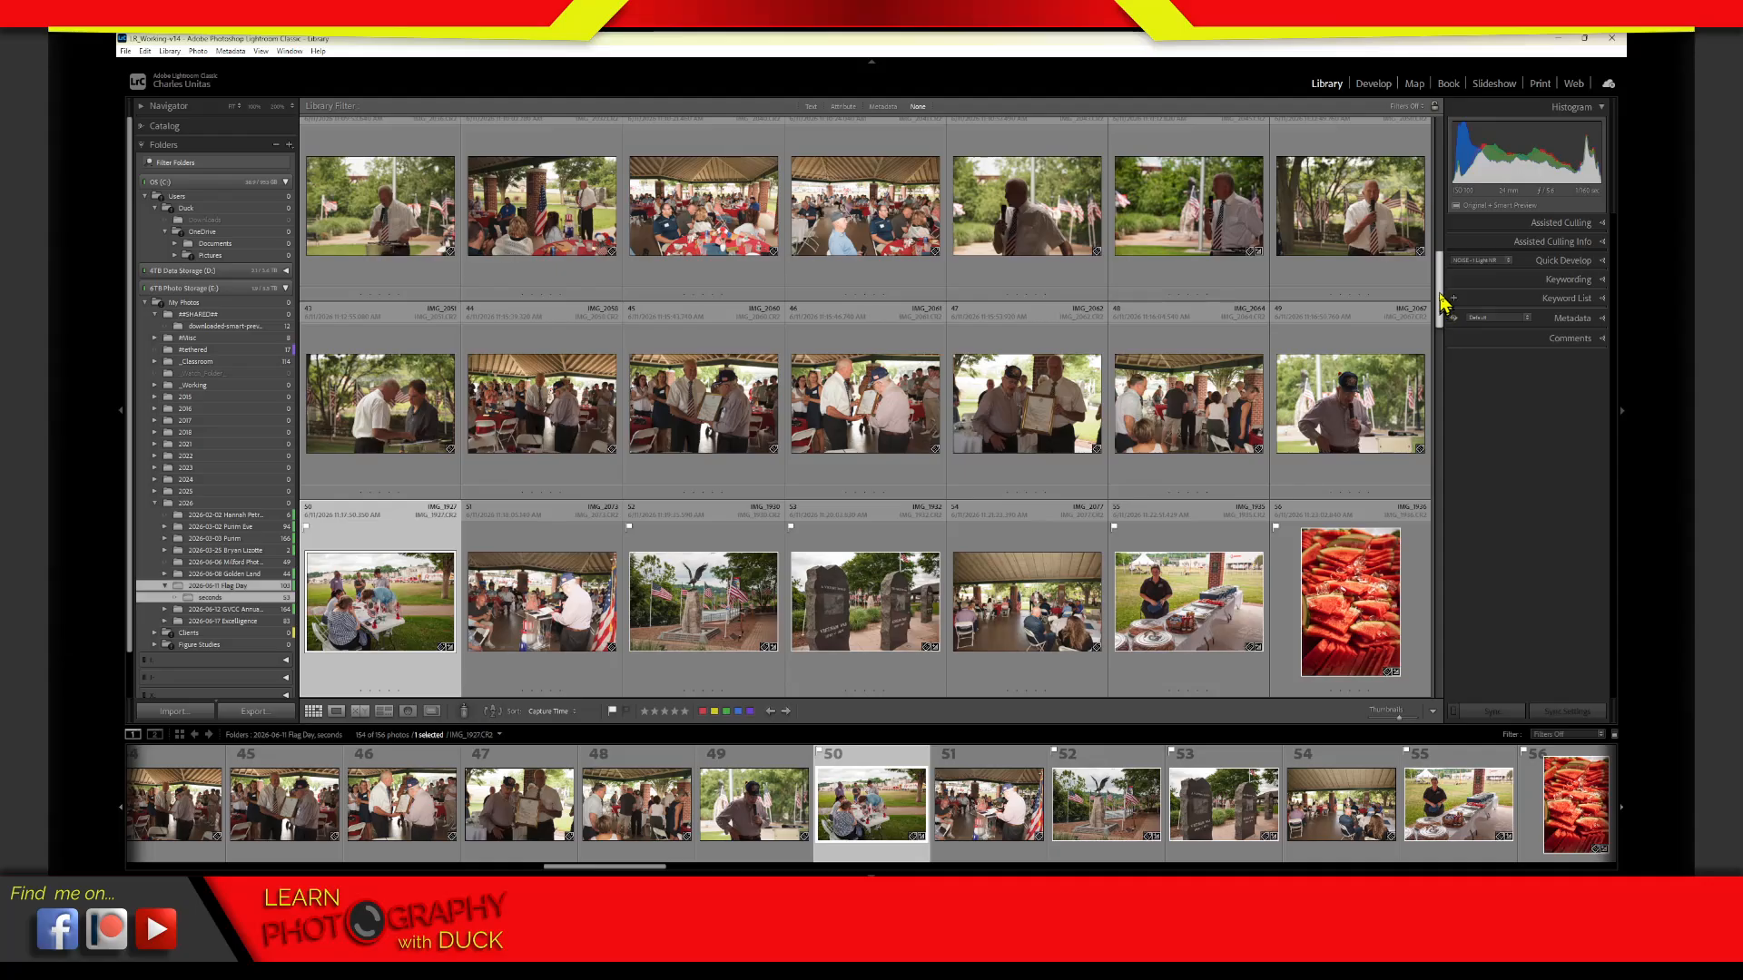
pyautogui.moveTo(1441, 300); pyautogui.dragTo(1434, 147)
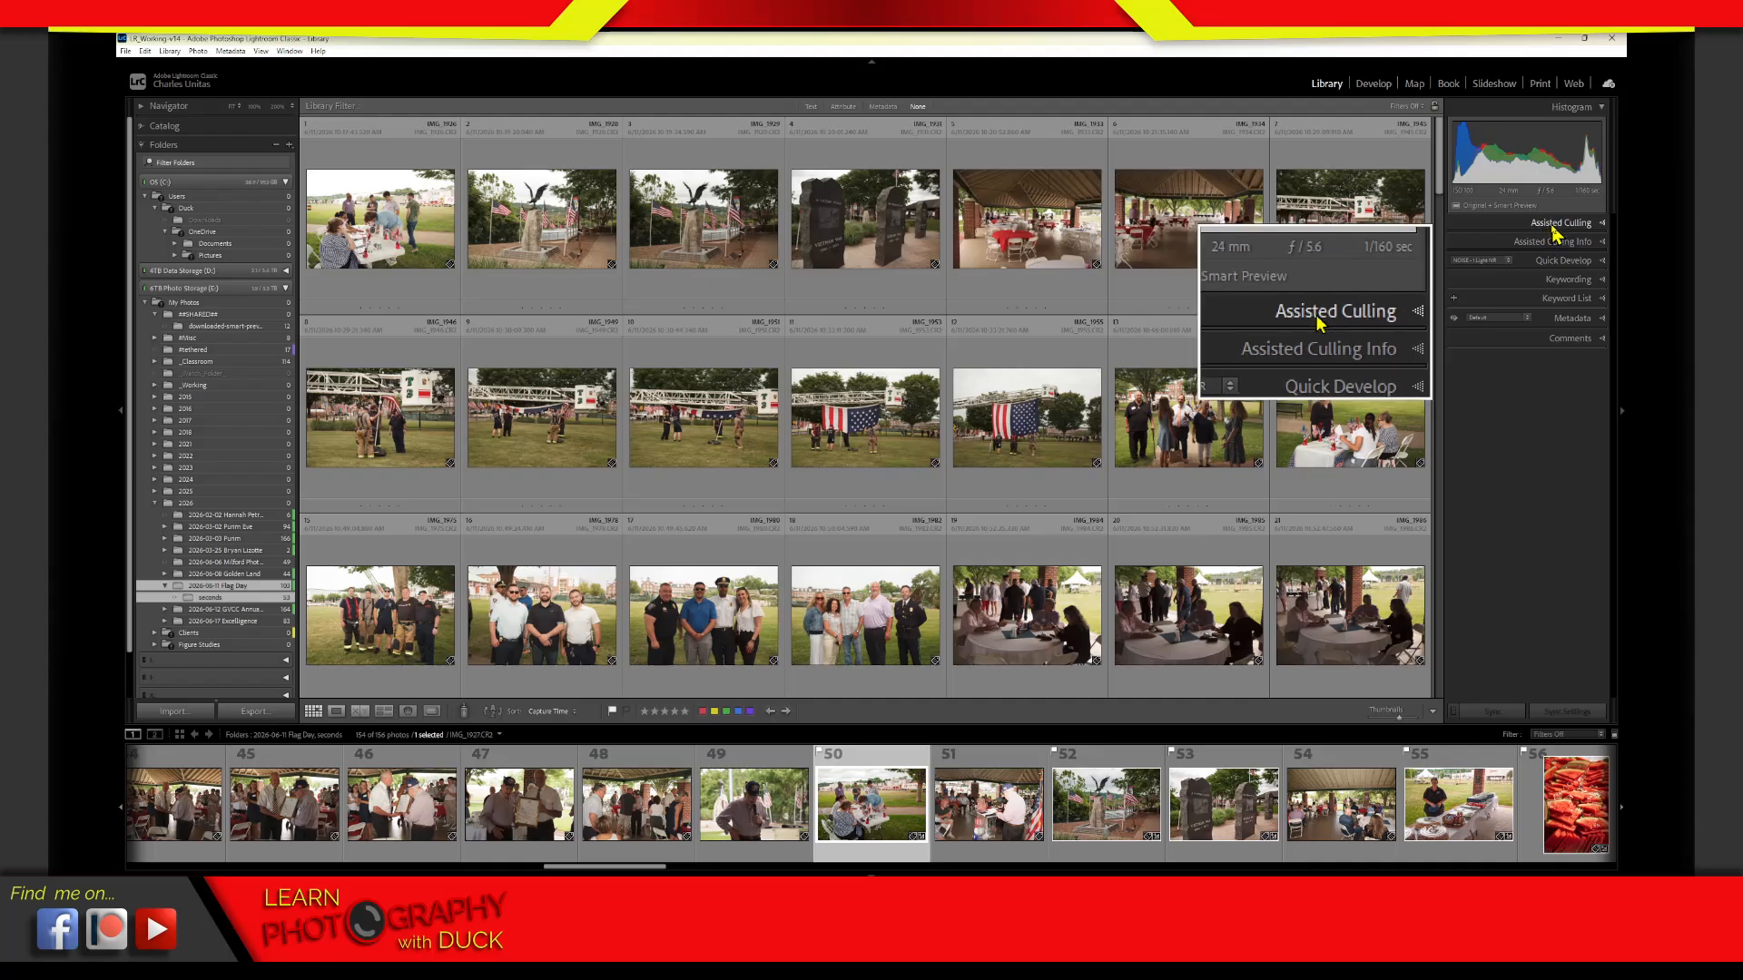
pyautogui.press('alt')
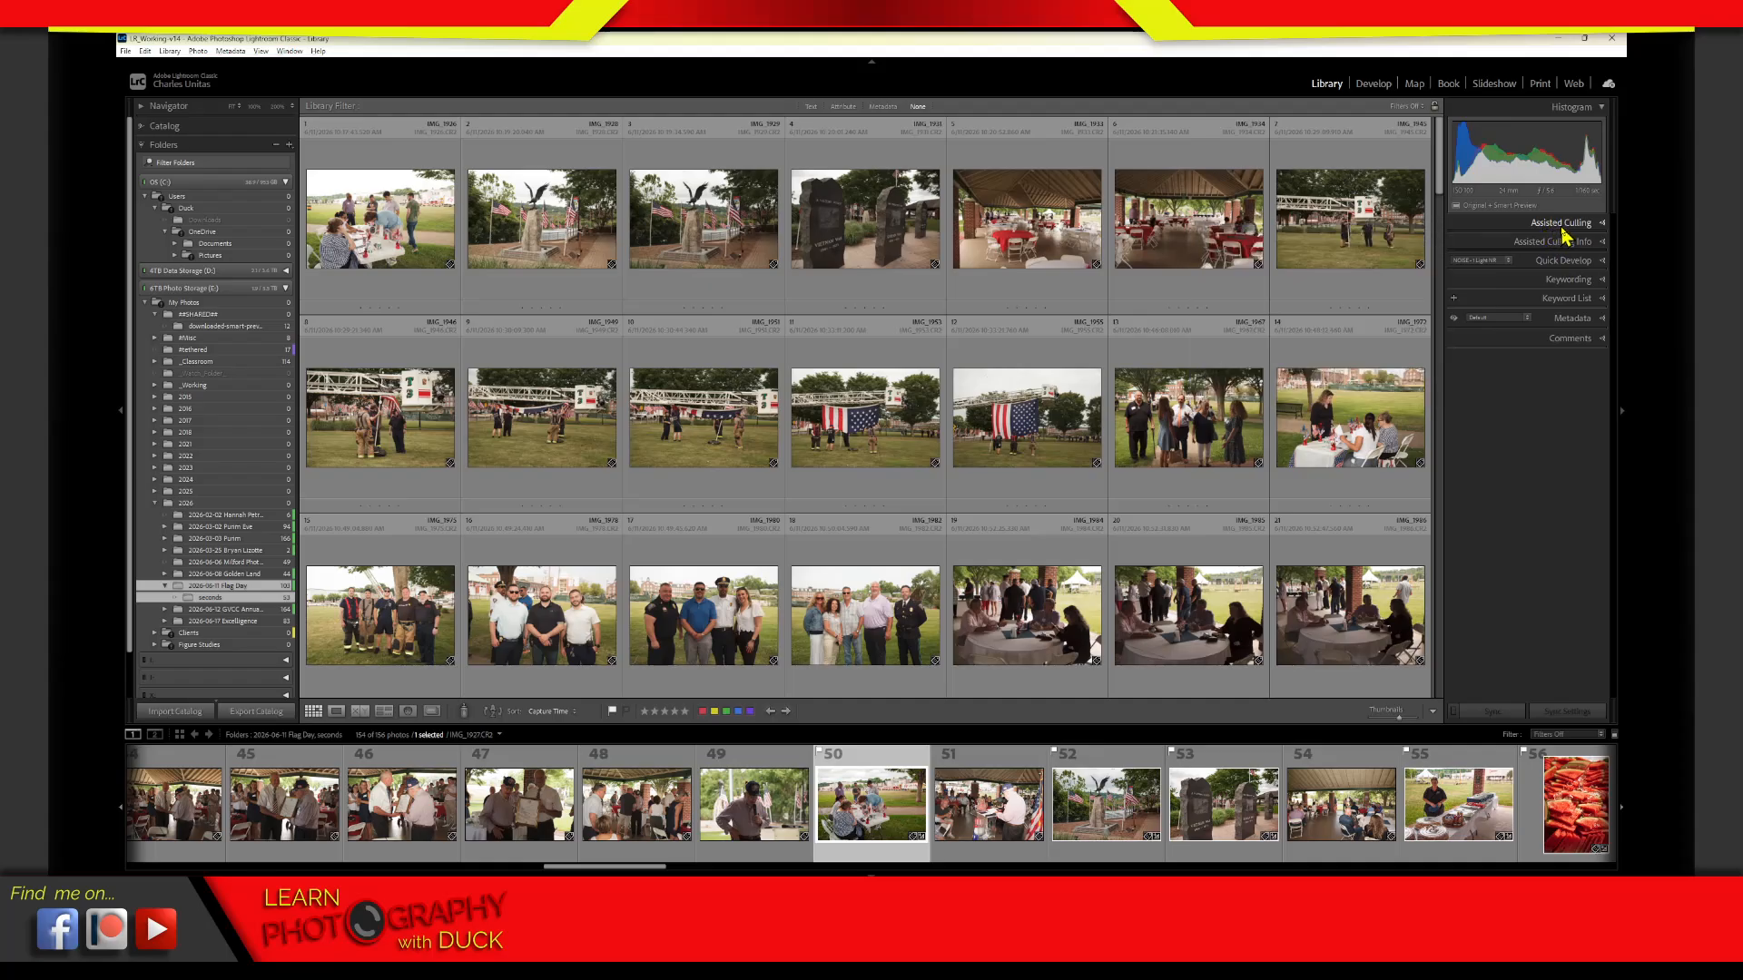
pyautogui.click(1581, 237)
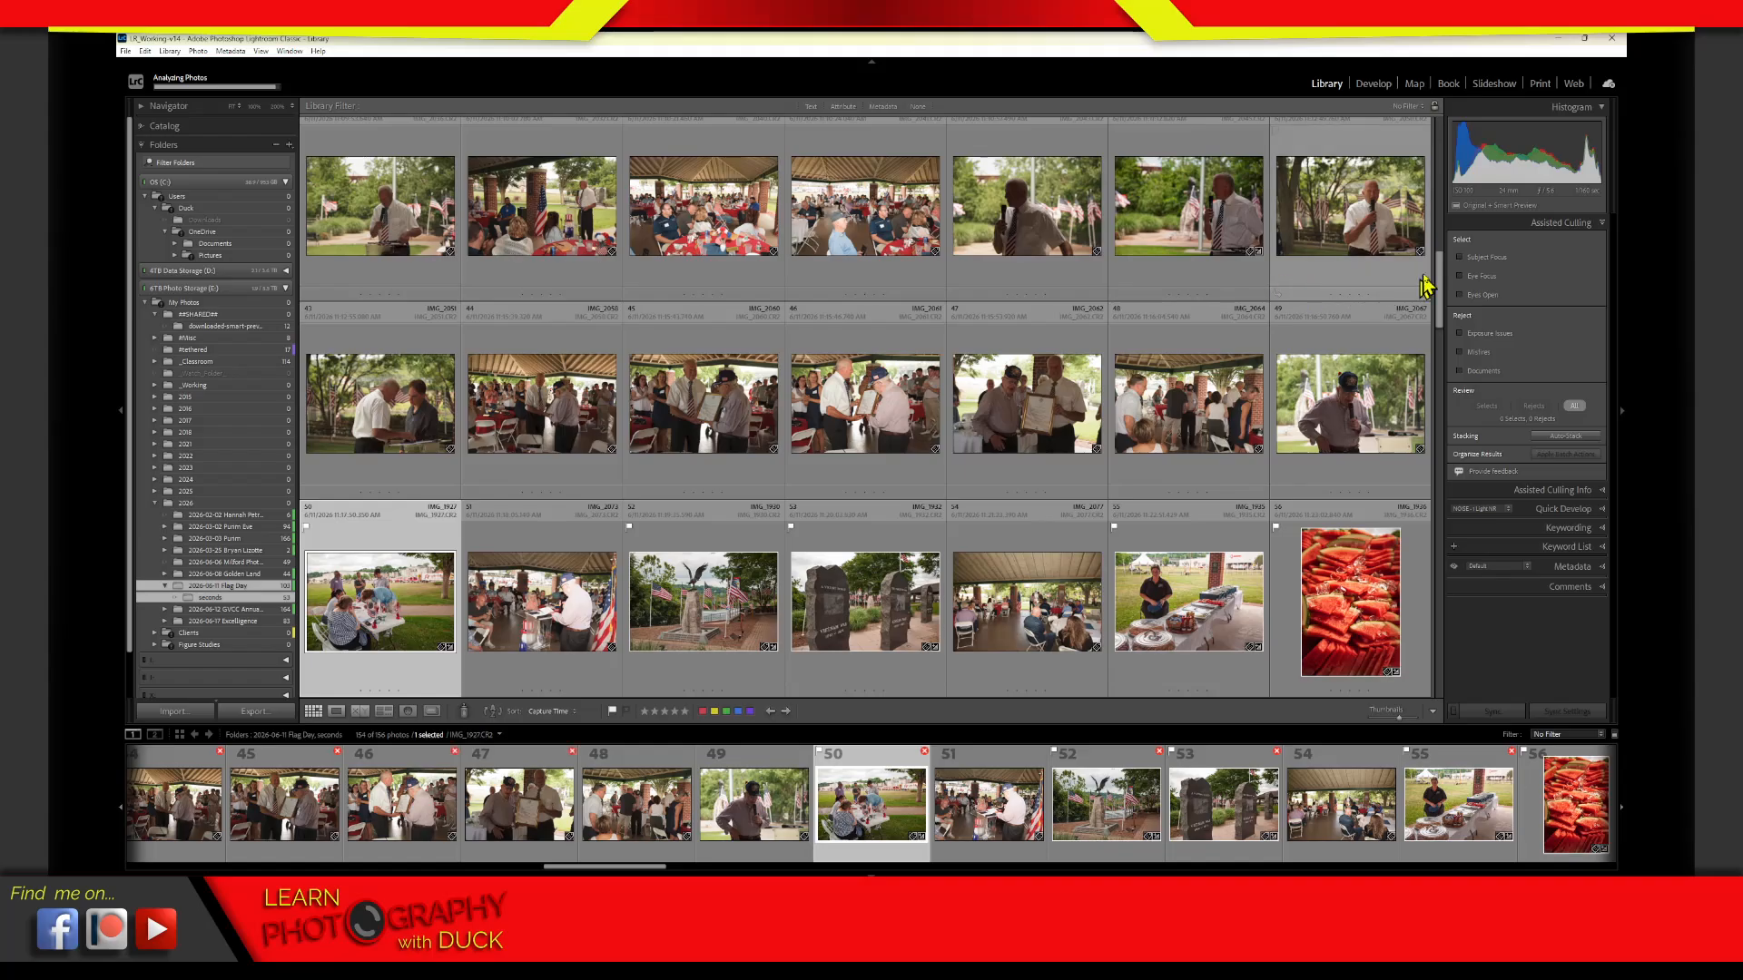
pyautogui.moveTo(1442, 276); pyautogui.dragTo(1441, 150)
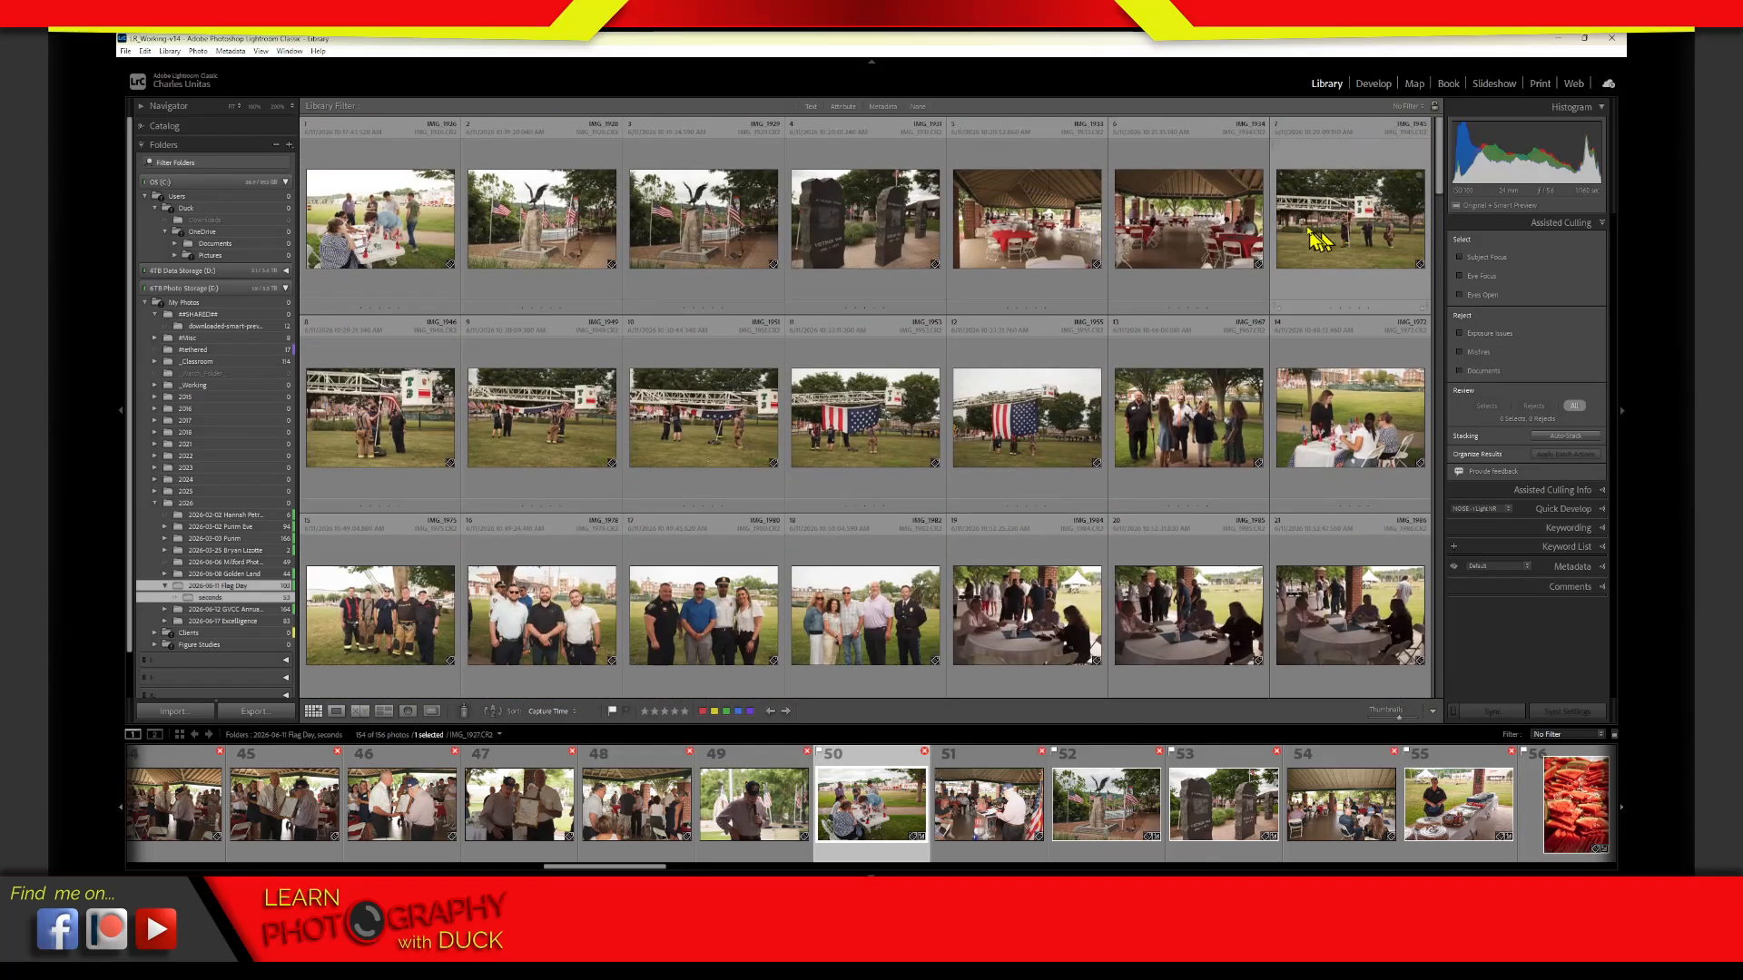
# Select the first photo in the grid, then collapse and reopen the Assisted Culling options
pyautogui.click(392, 277)
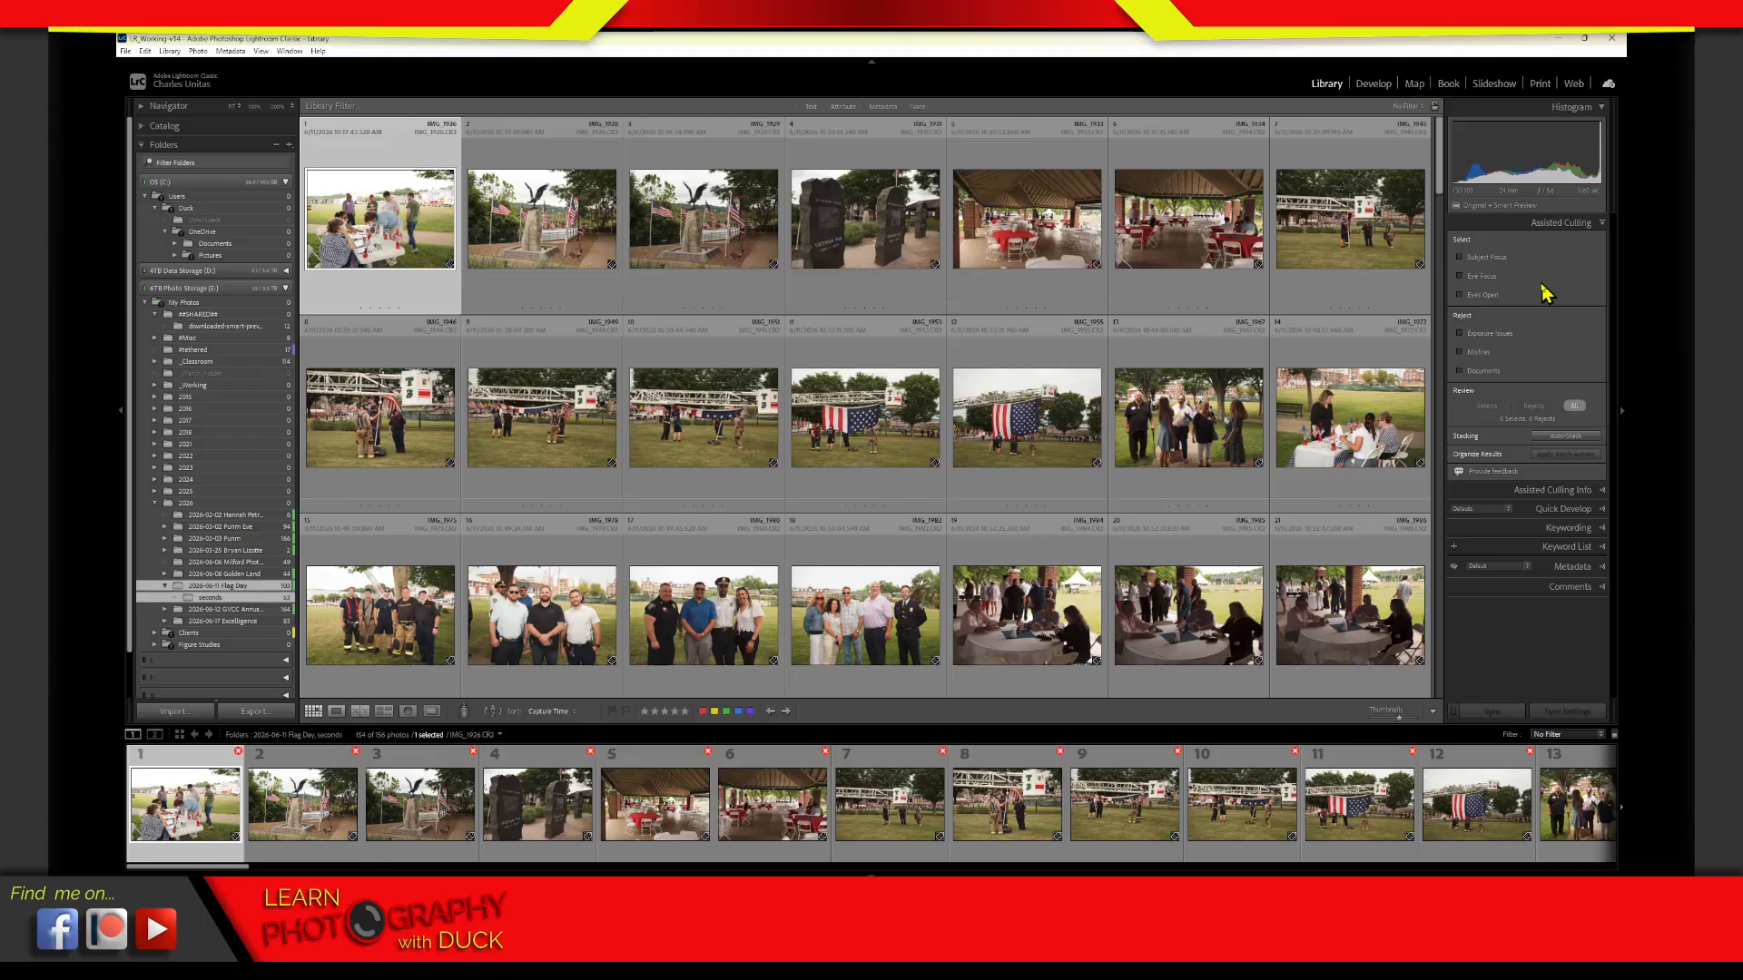
pyautogui.click(1527, 227)
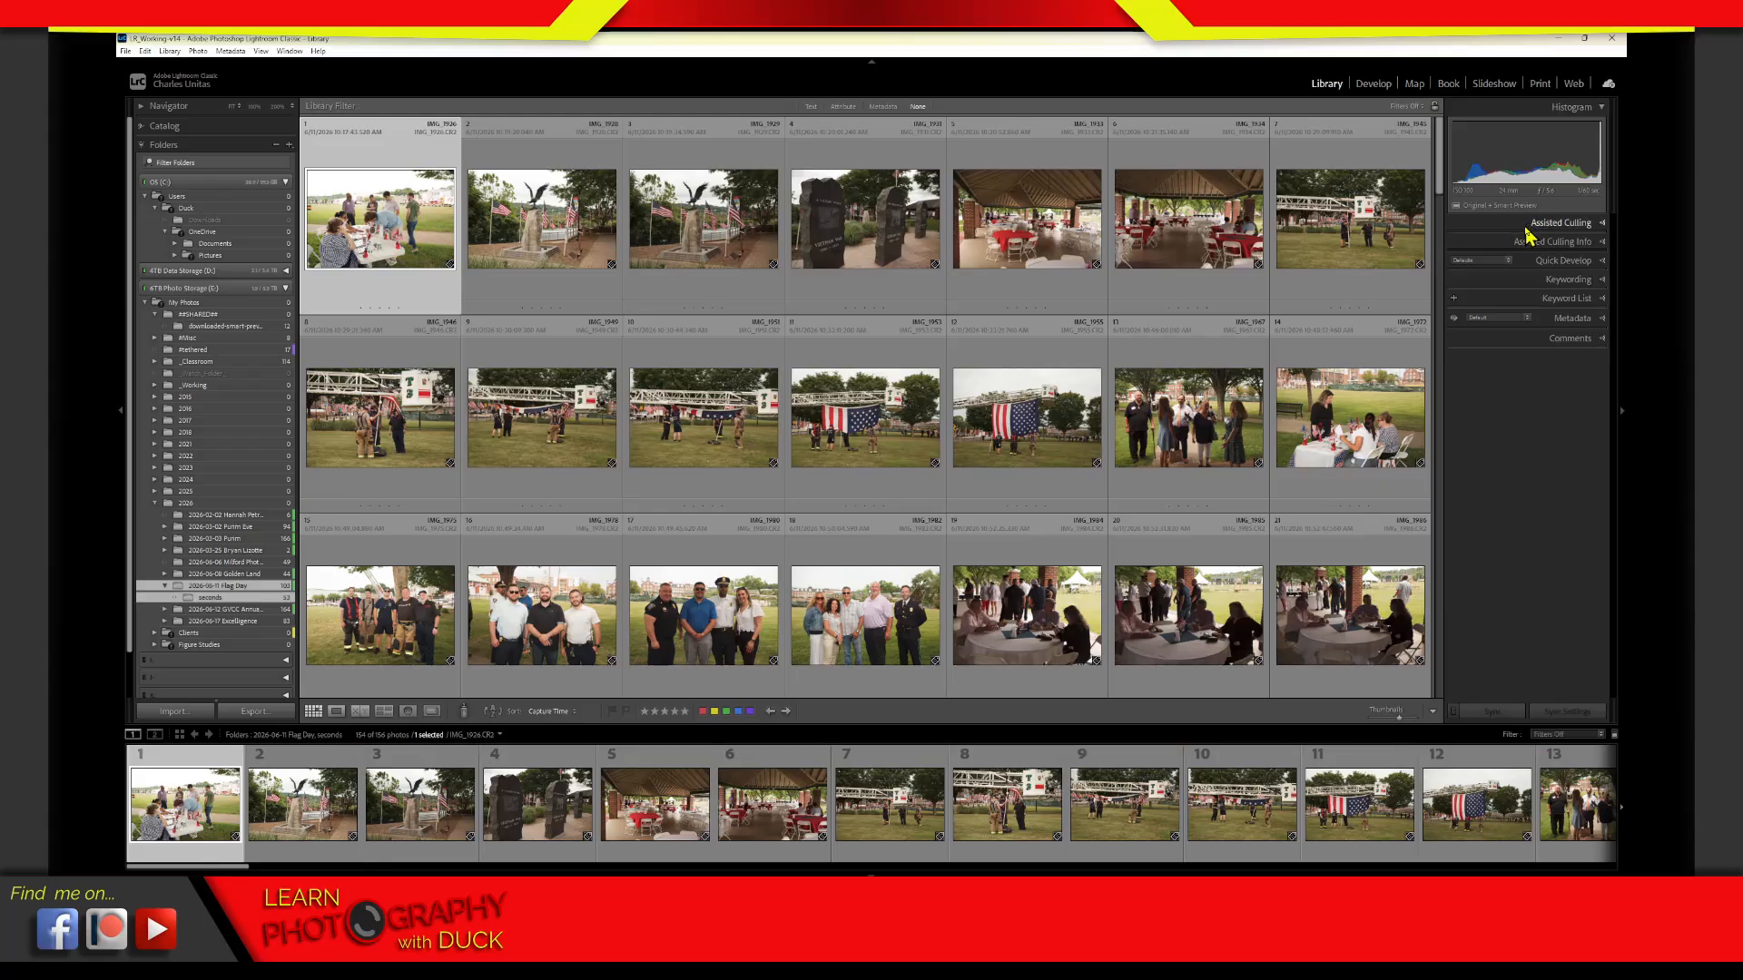
pyautogui.click(1527, 227)
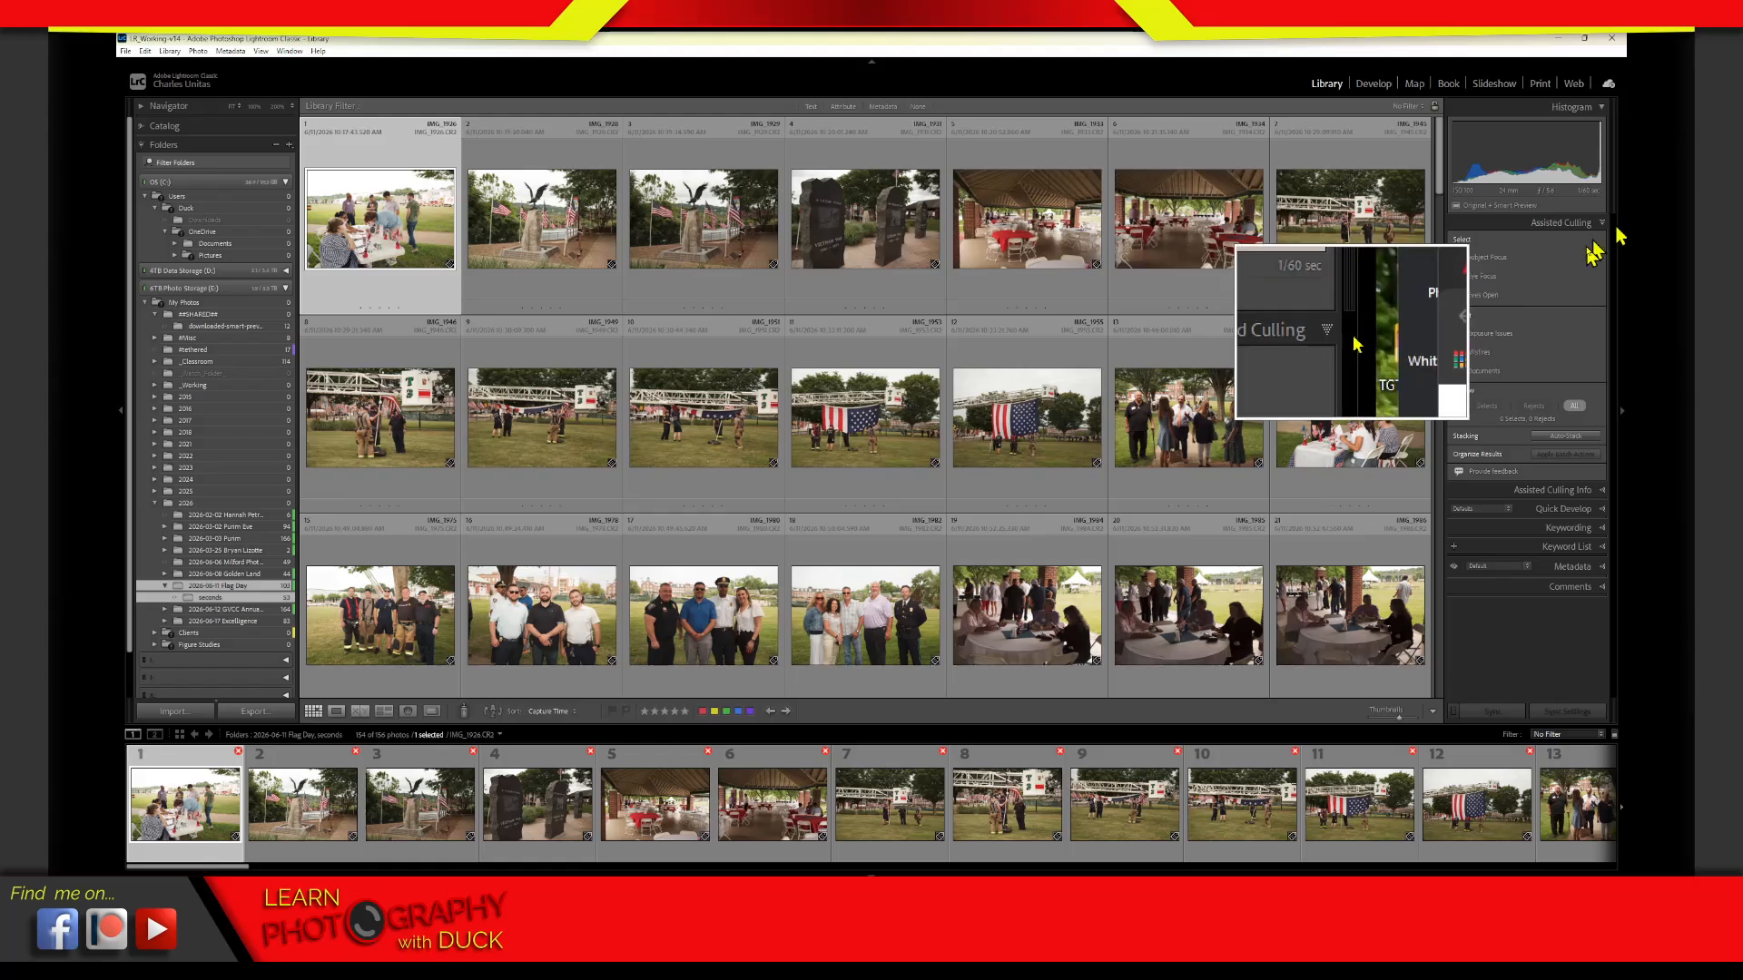
# Enable Subject Focus as an Assisted Culling selection criterion and check the select and reject marks on the thumbnails
pyautogui.click(1480, 261)
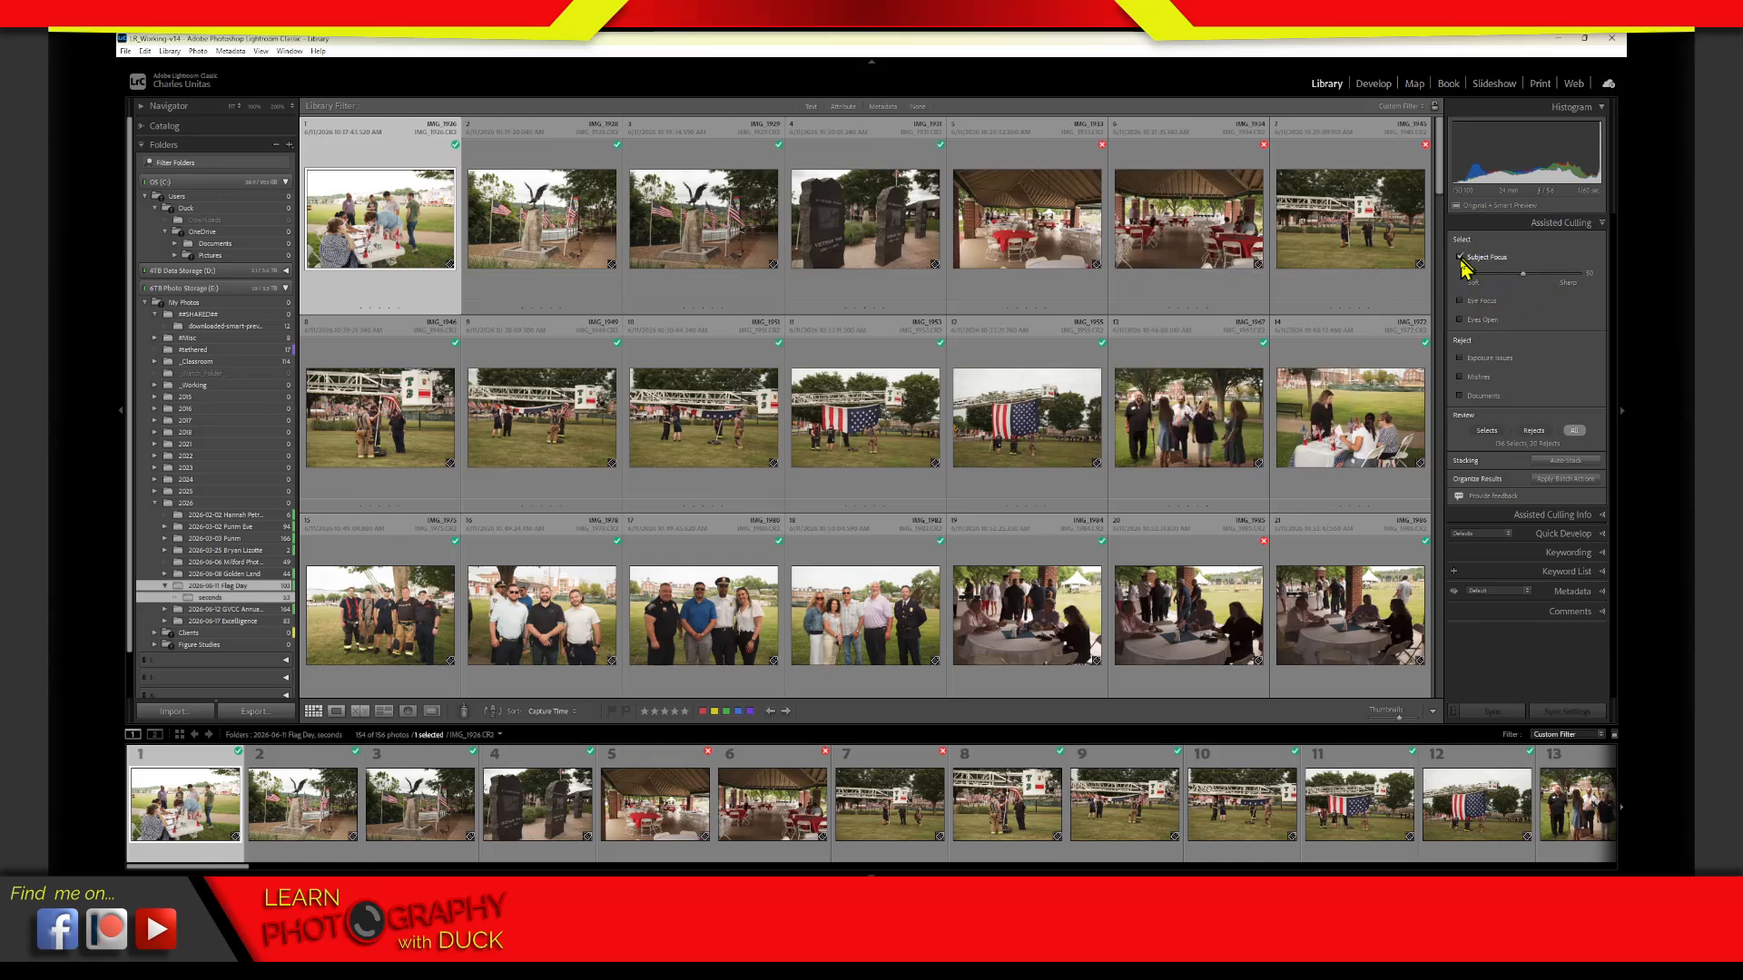
pyautogui.click(1461, 257)
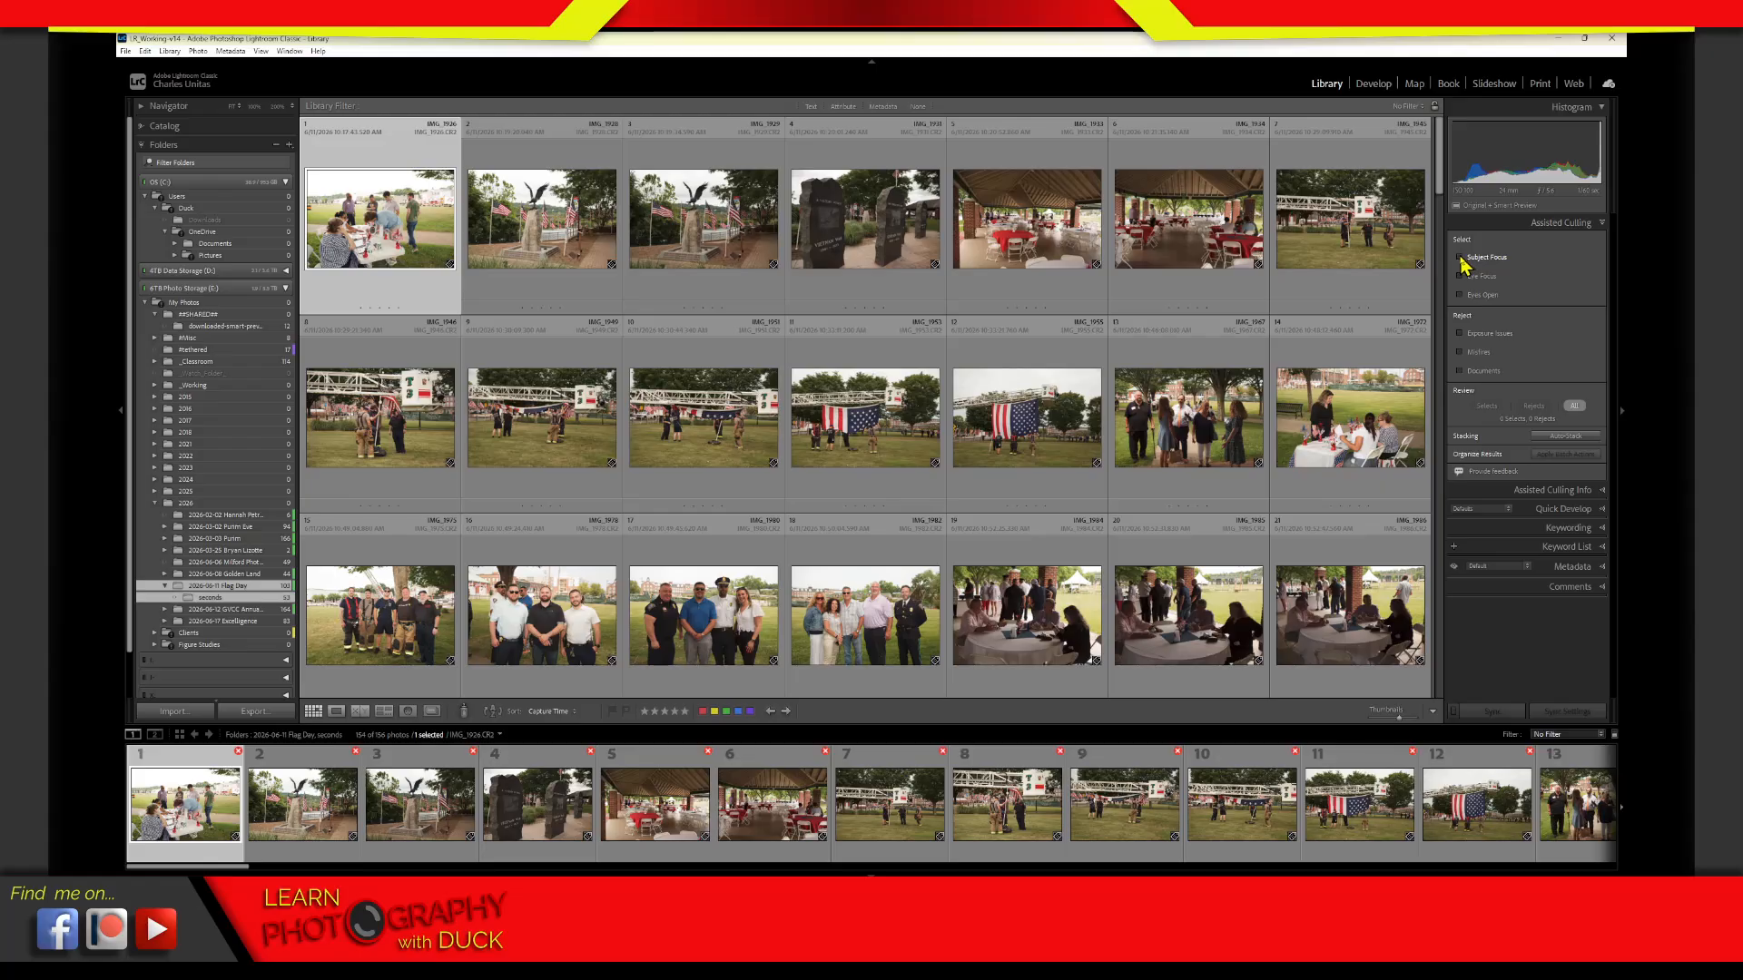
pyautogui.click(1461, 259)
pyautogui.click(1462, 259)
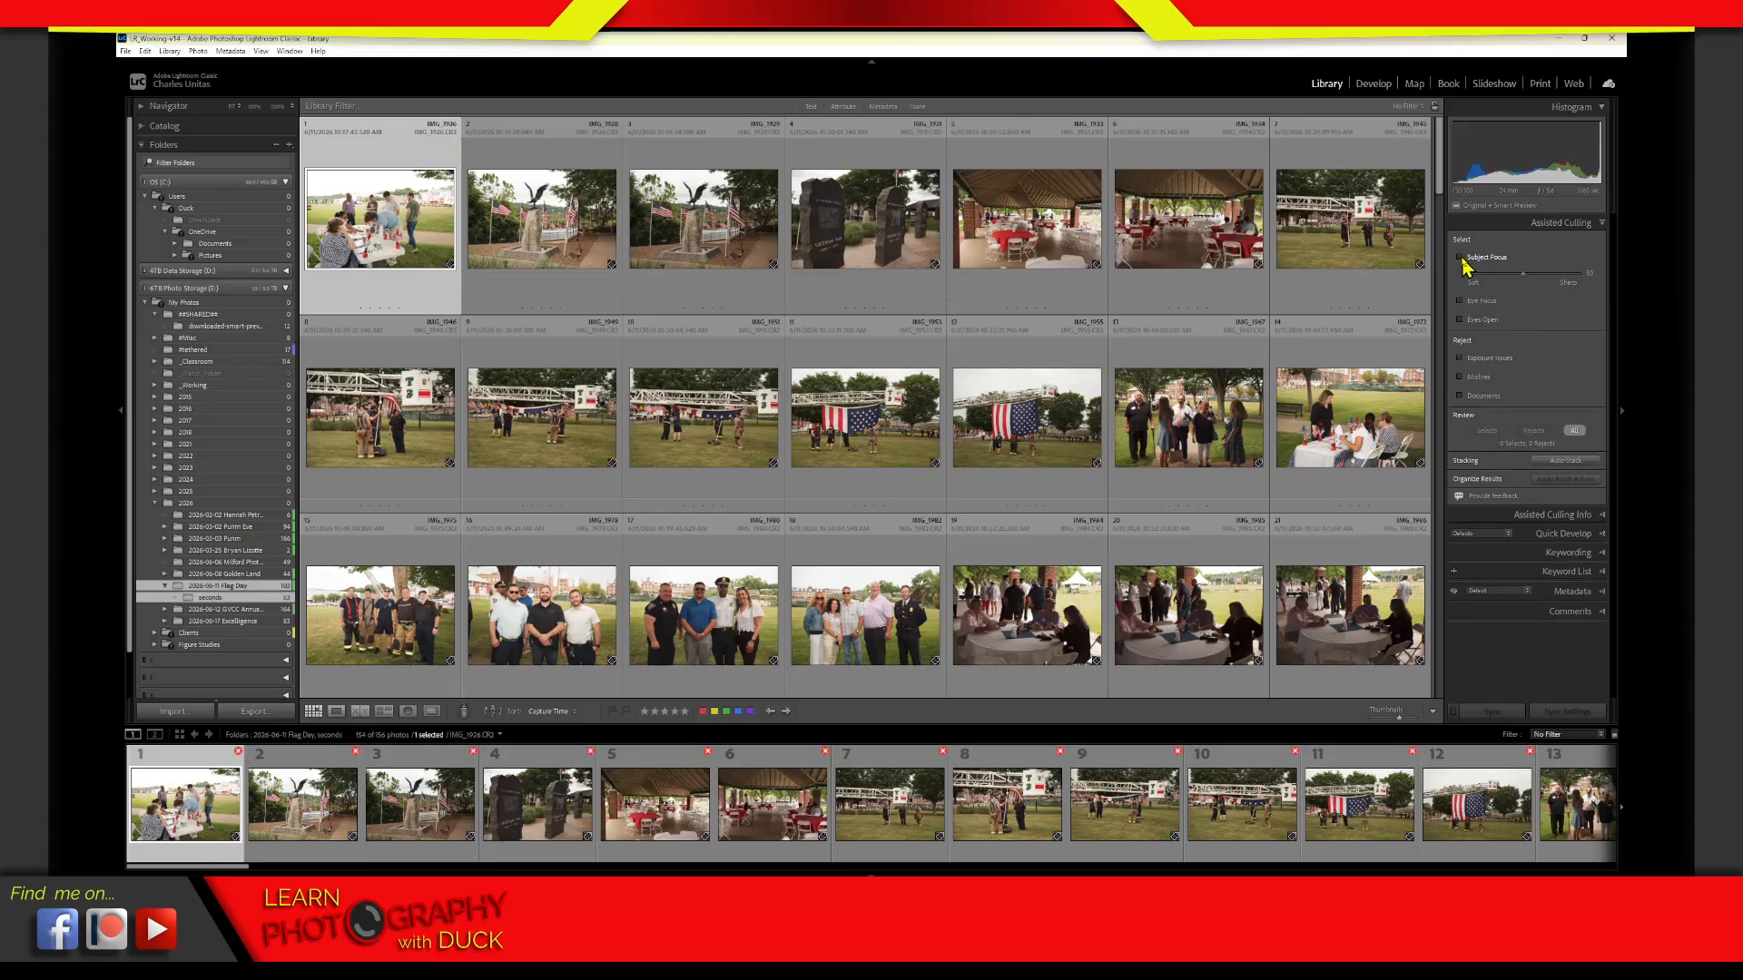
pyautogui.click(1464, 258)
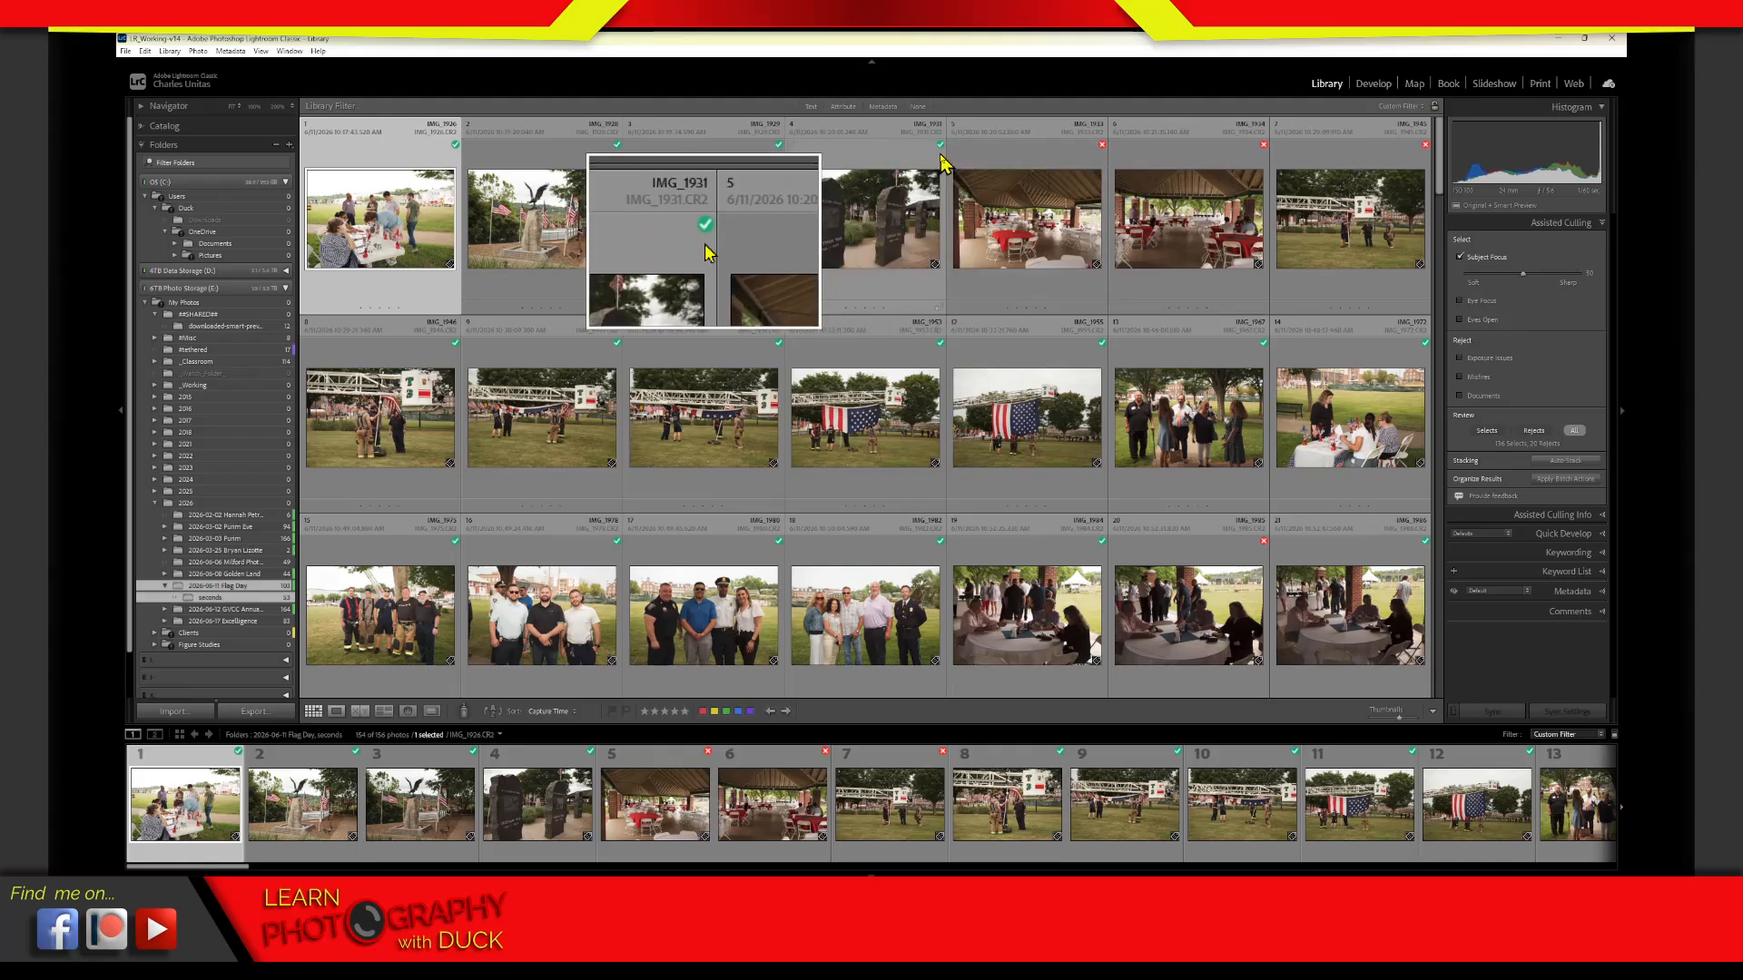
pyautogui.moveTo(942, 156)
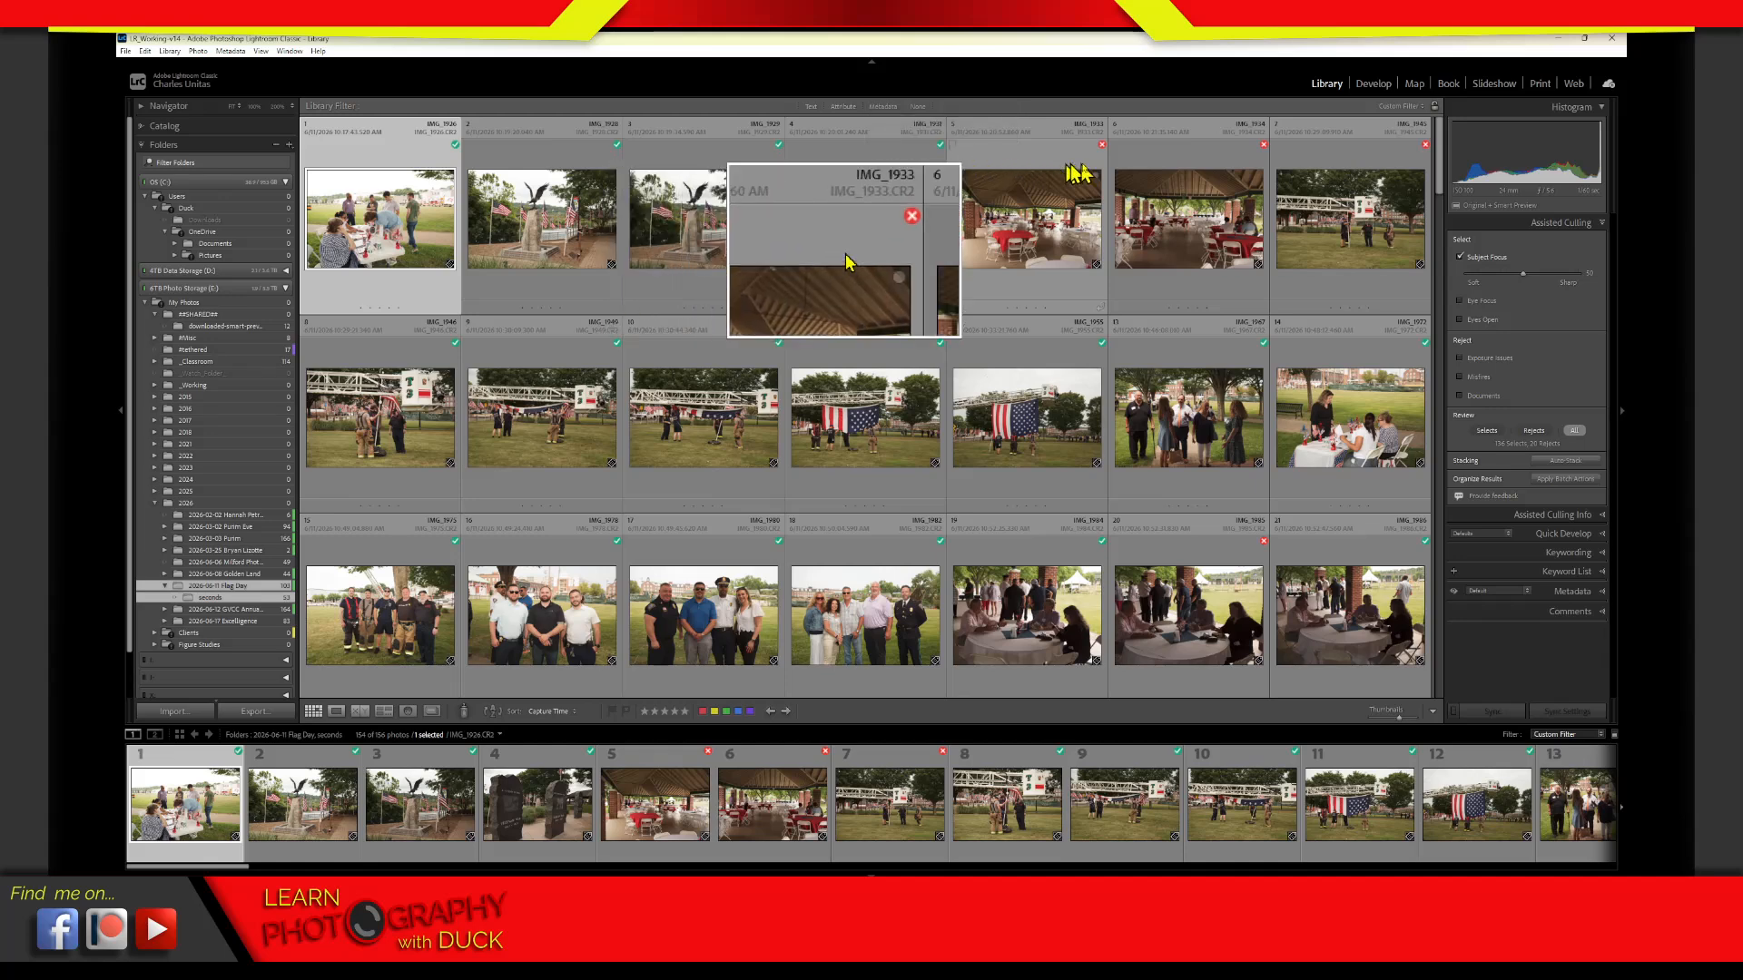
pyautogui.moveTo(1105, 155)
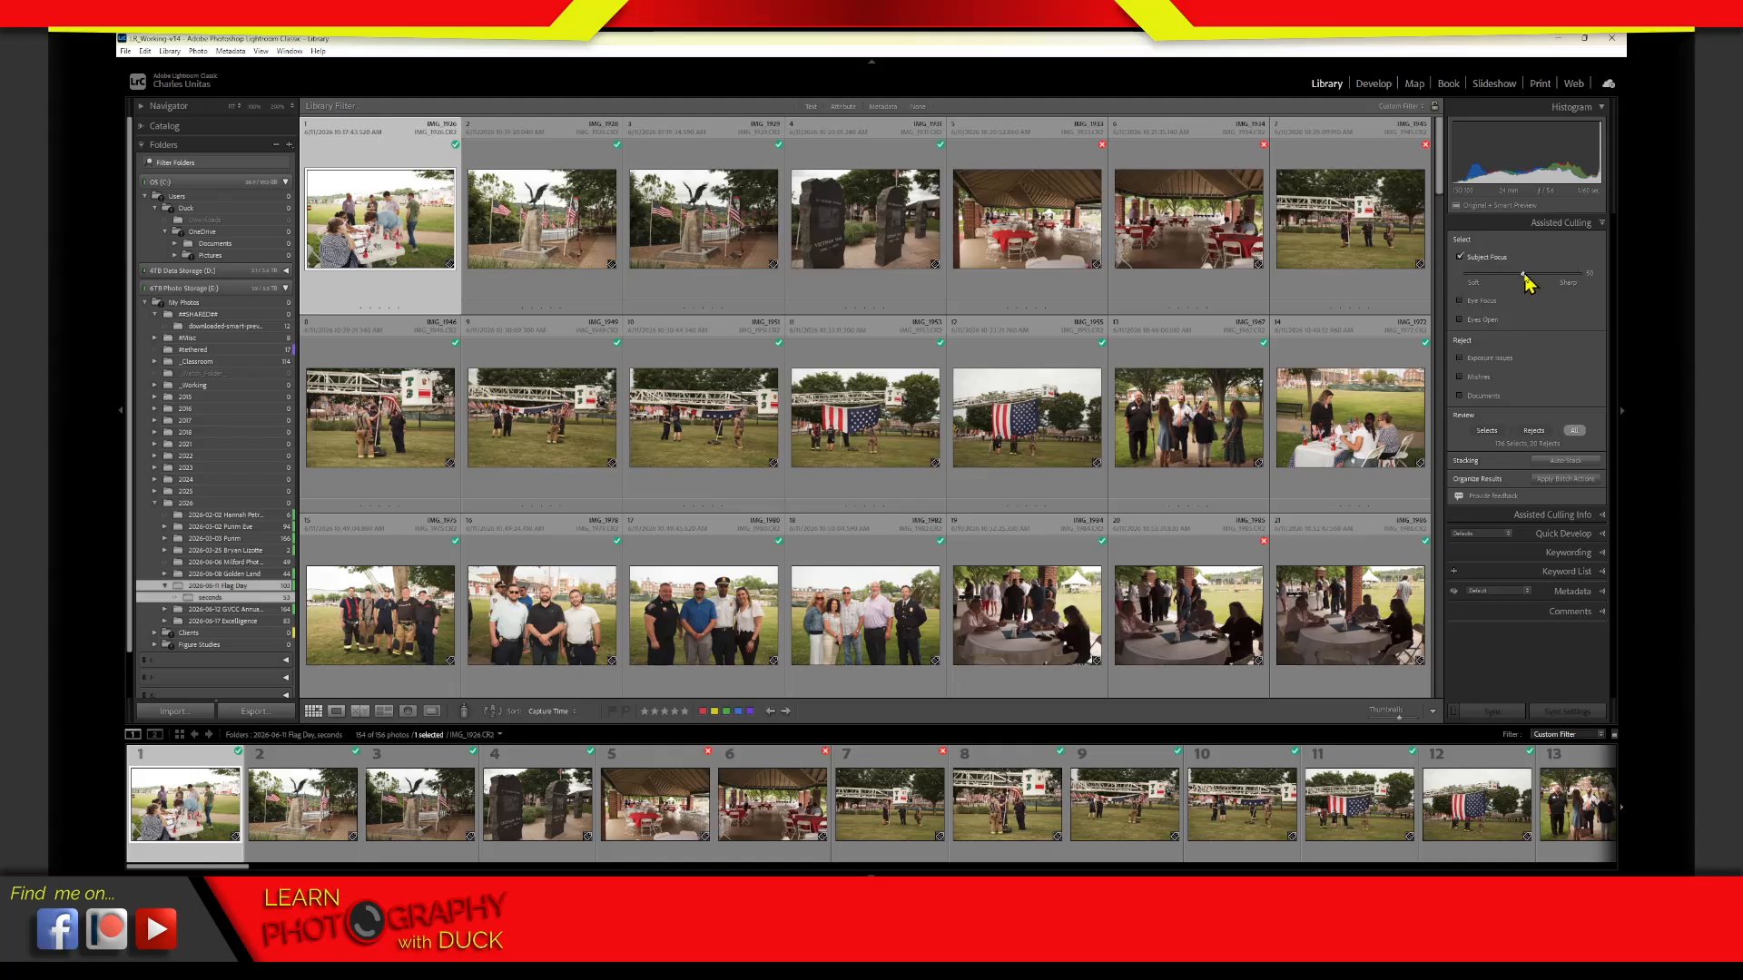
# Try different Subject Focus thresholds, leave it slightly closer to Sharp, and switch the criterion off and on again
pyautogui.moveTo(1515, 272); pyautogui.dragTo(1542, 273)
pyautogui.moveTo(1534, 276); pyautogui.dragTo(1514, 285)
pyautogui.moveTo(1503, 287); pyautogui.dragTo(1523, 285)
pyautogui.click(1489, 260)
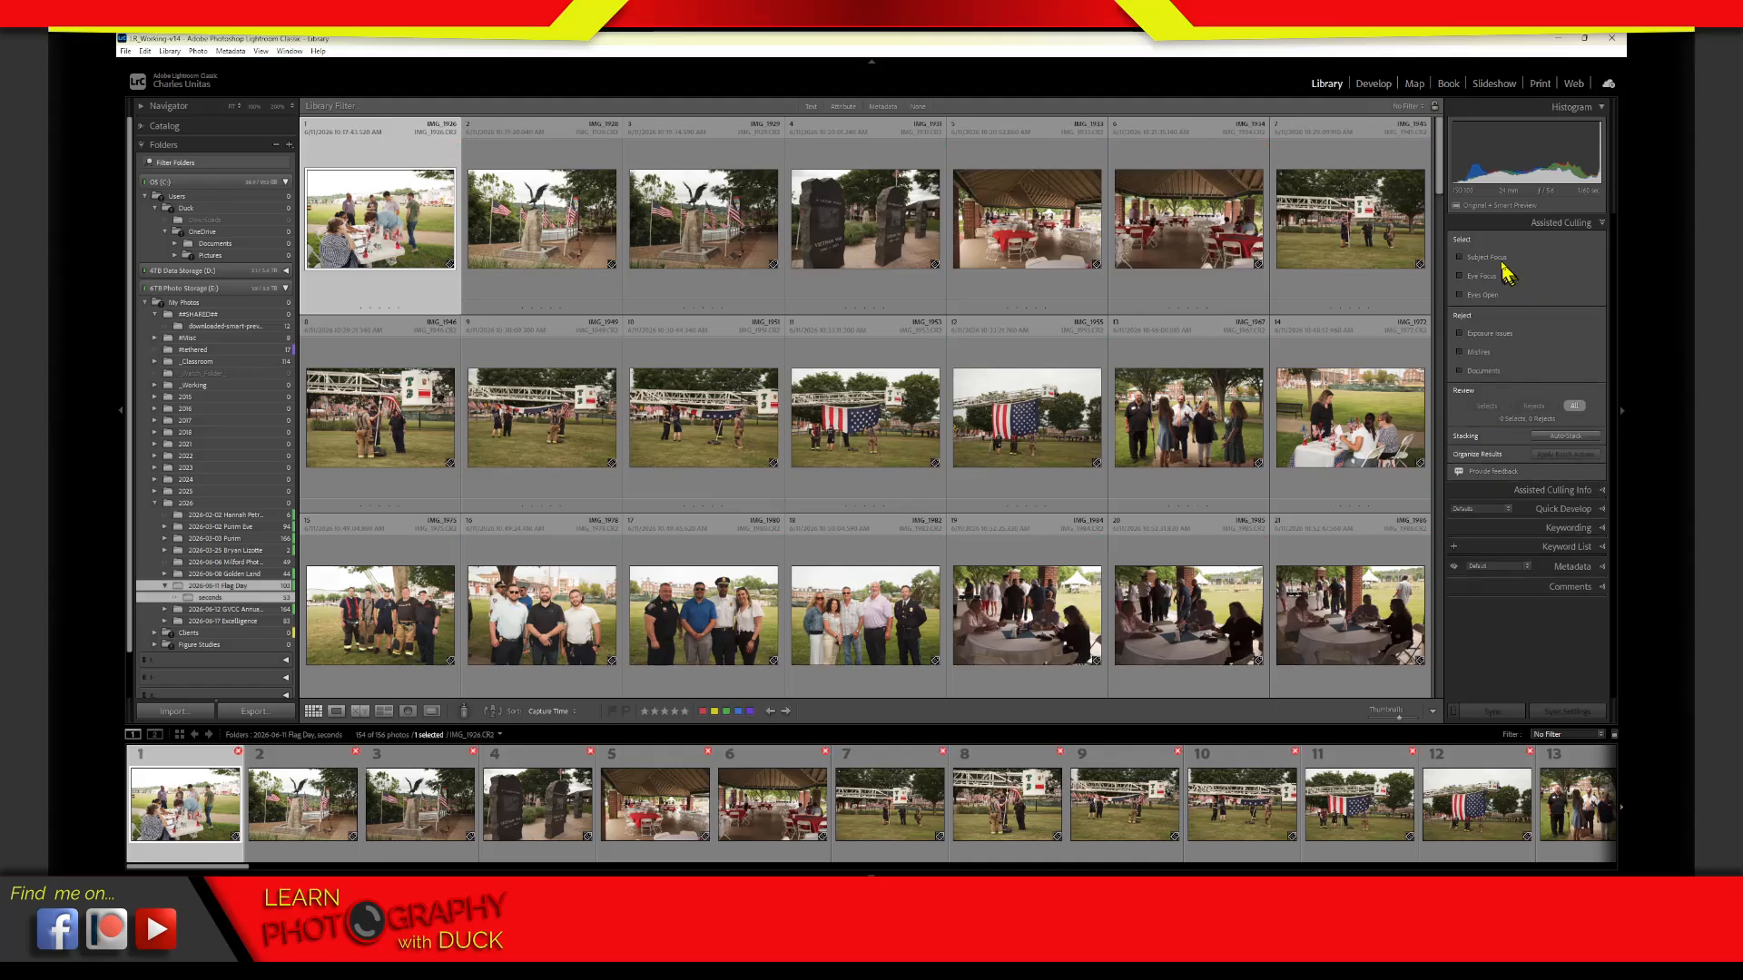
pyautogui.click(1489, 259)
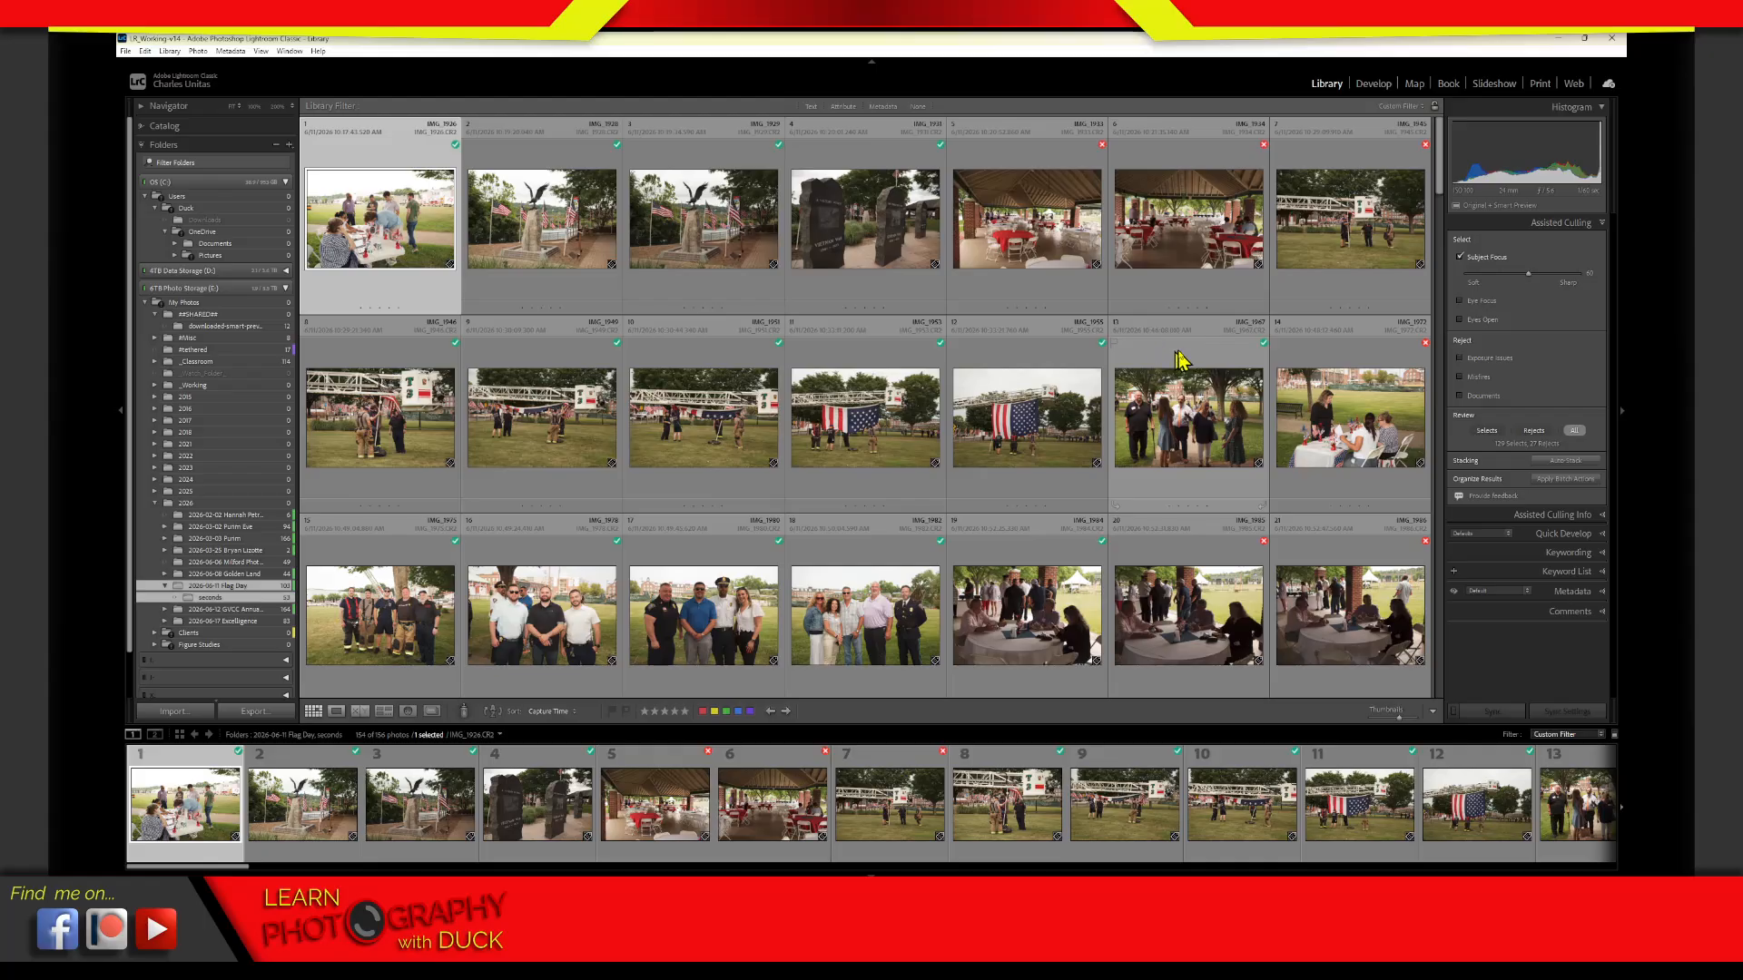
# Open the photo IMG_1933.CR2 in single-image view and inspect the focus on its tables and chairs at close zoom
pyautogui.click(1058, 248)
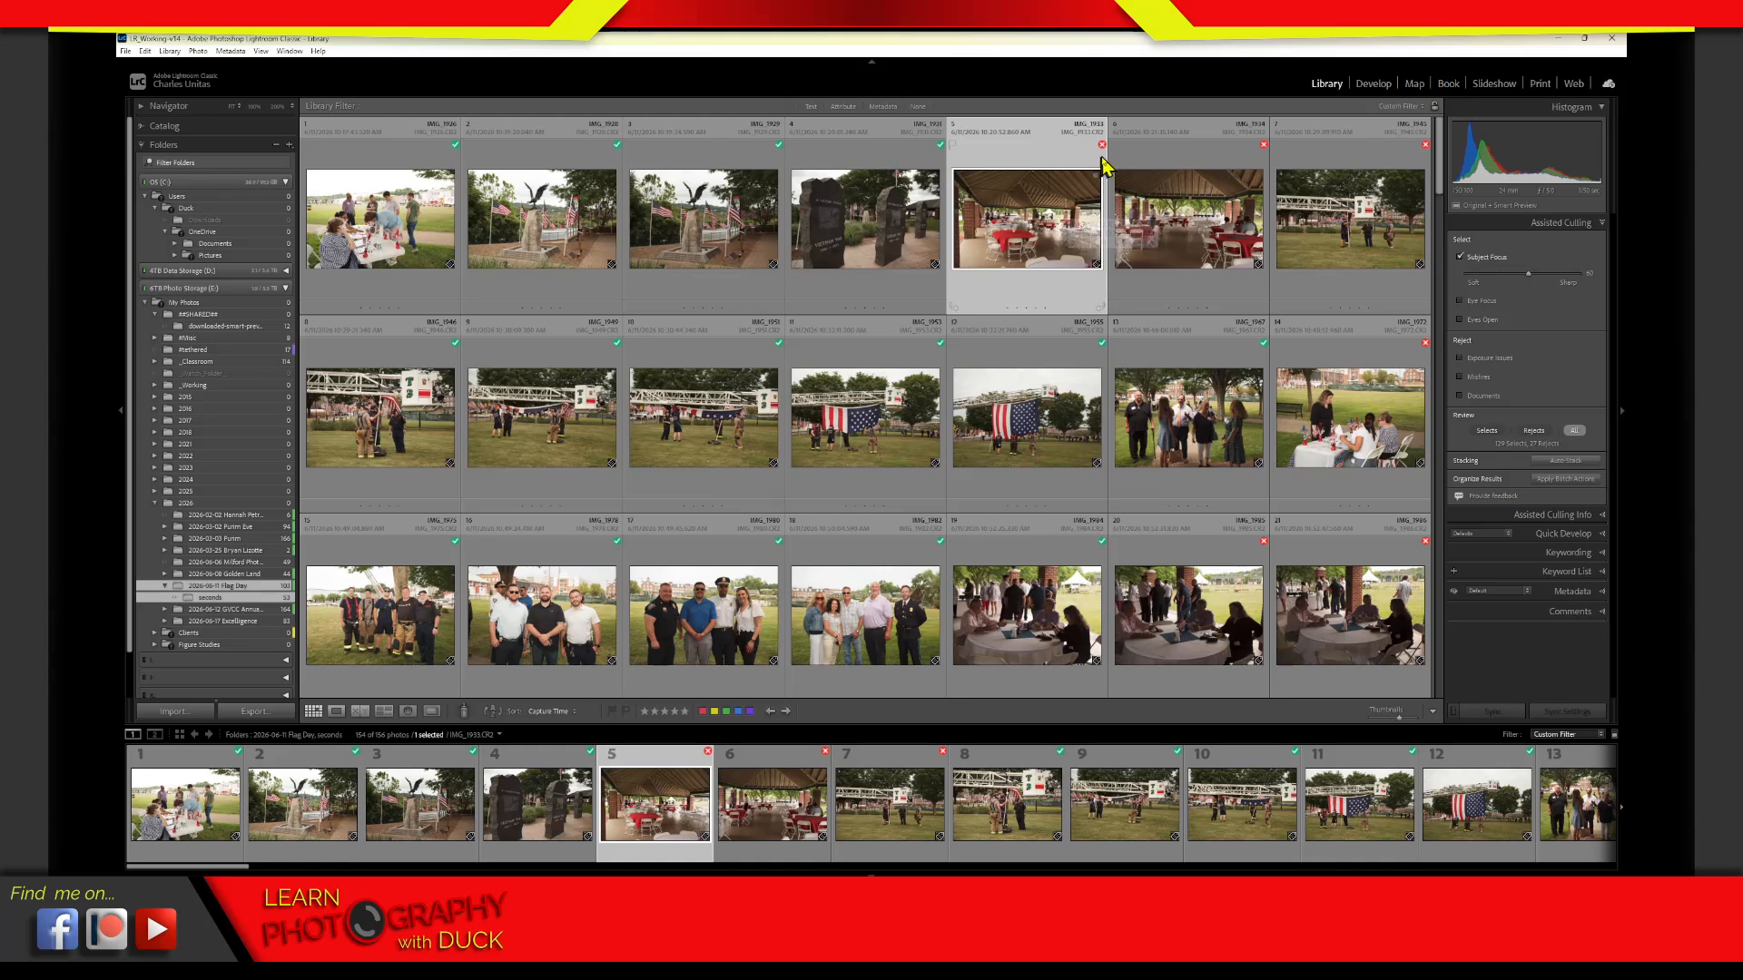
pyautogui.press('e')
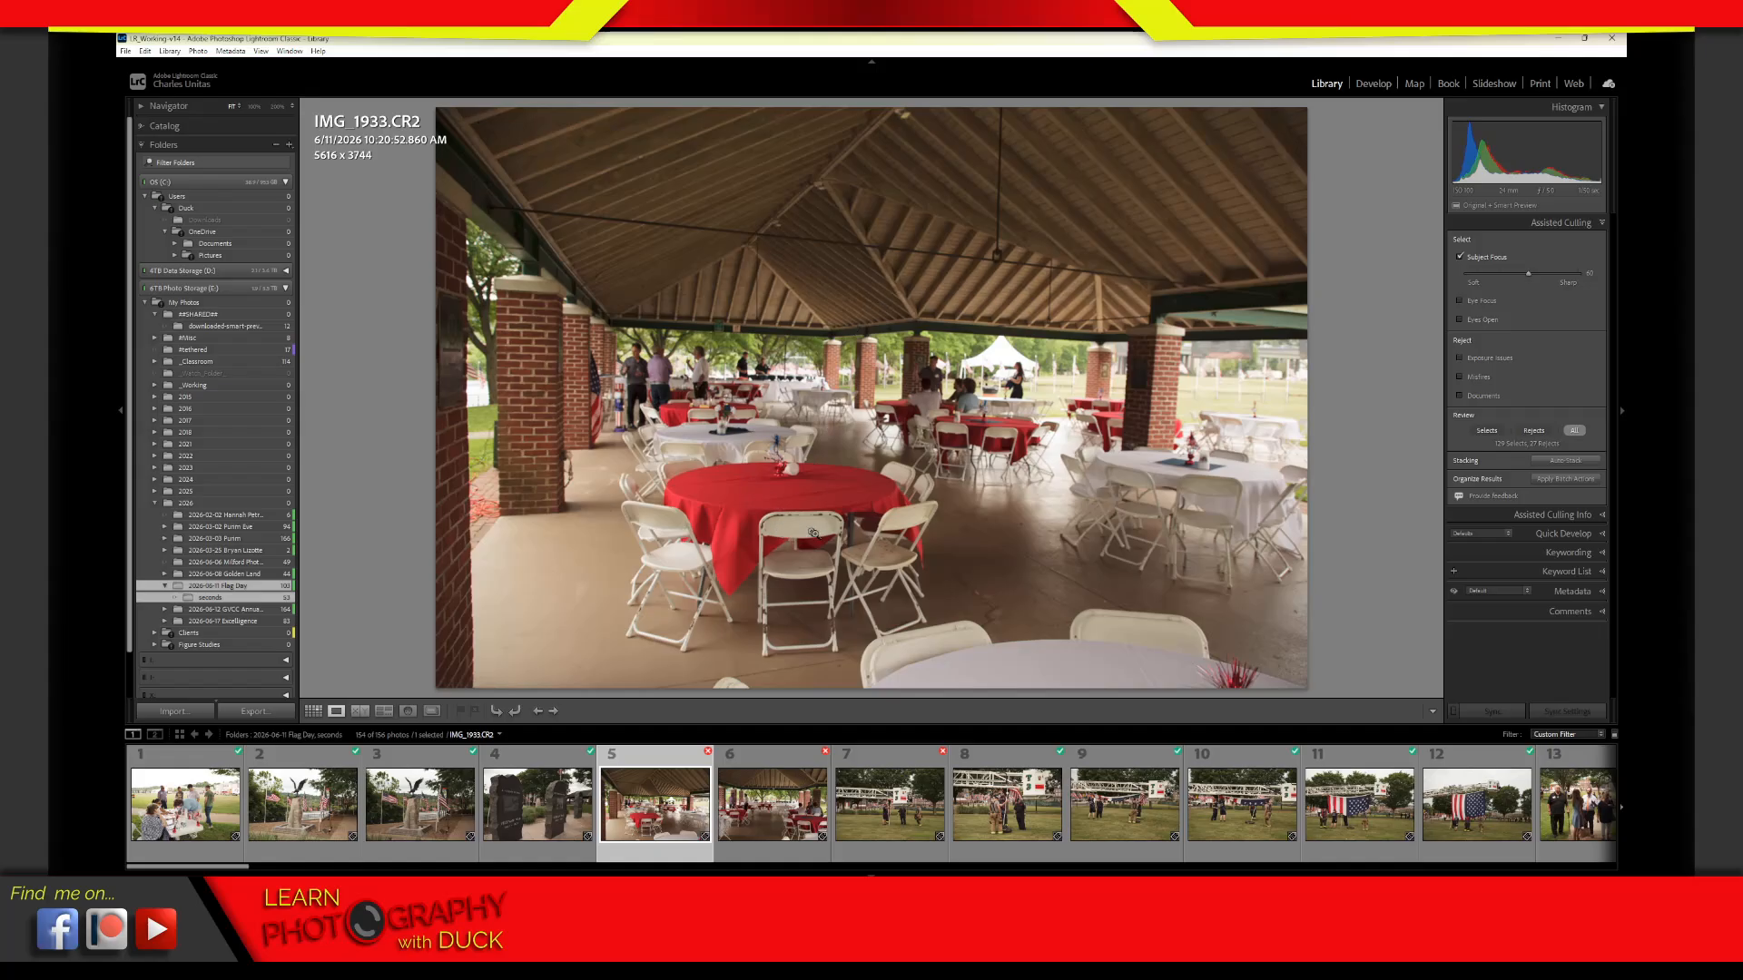
pyautogui.click(823, 521)
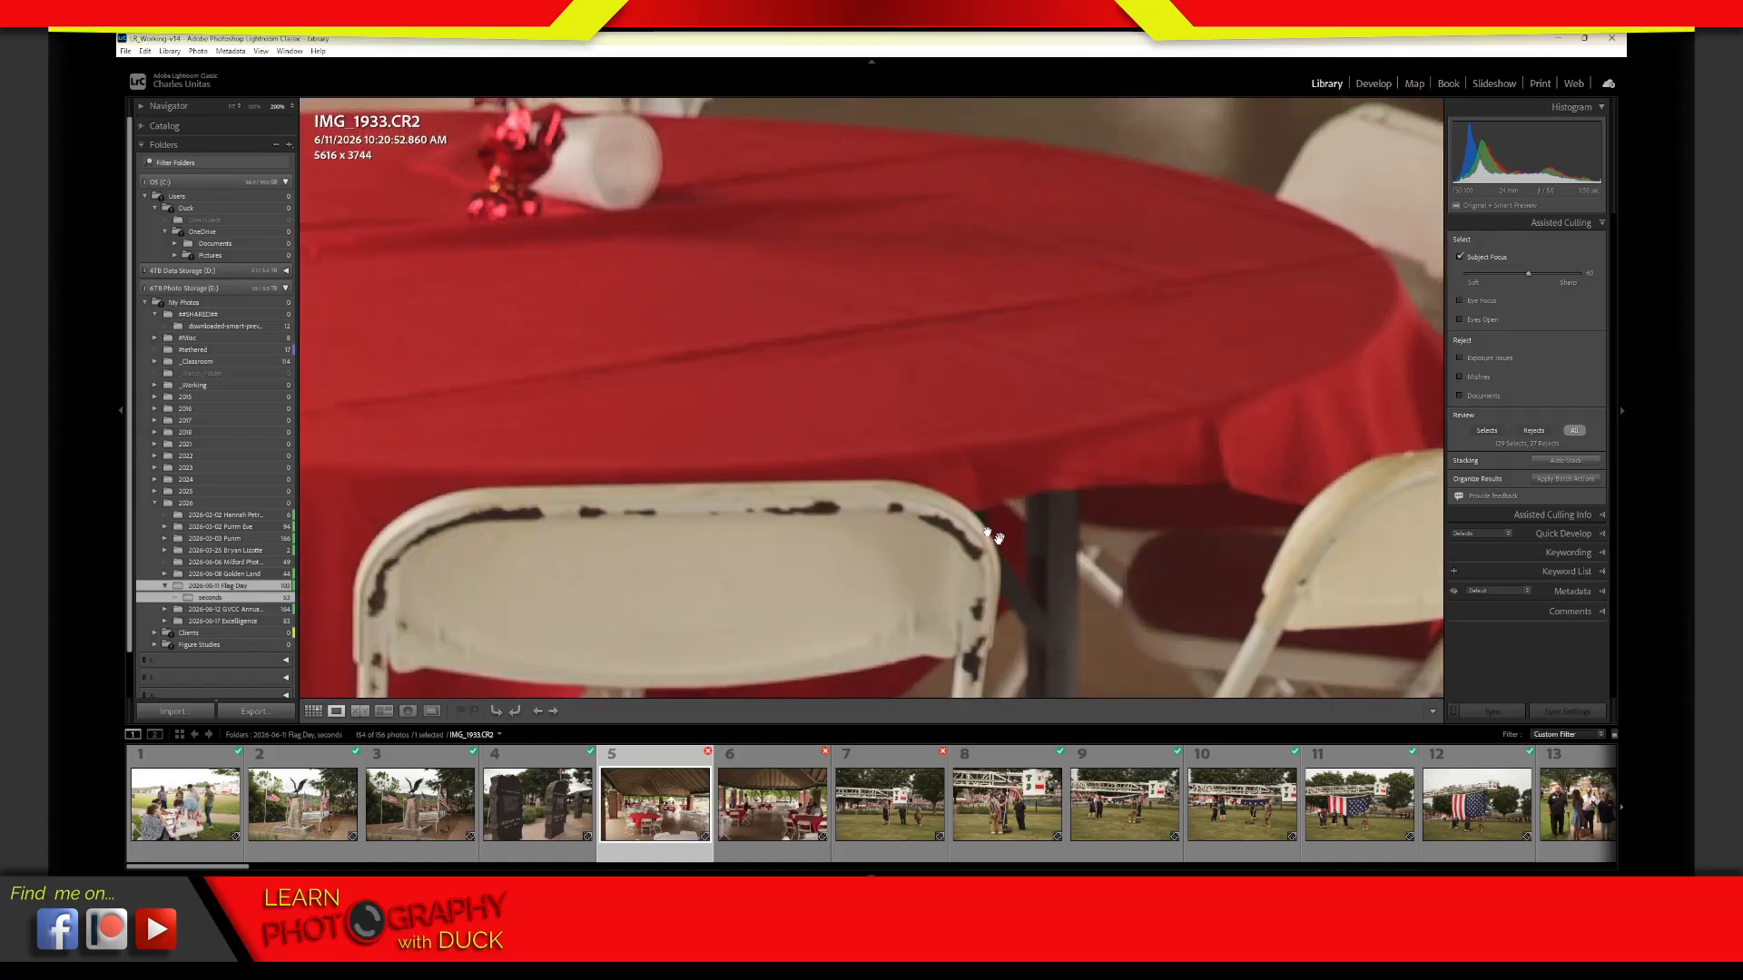
pyautogui.moveTo(965, 604); pyautogui.dragTo(1016, 427)
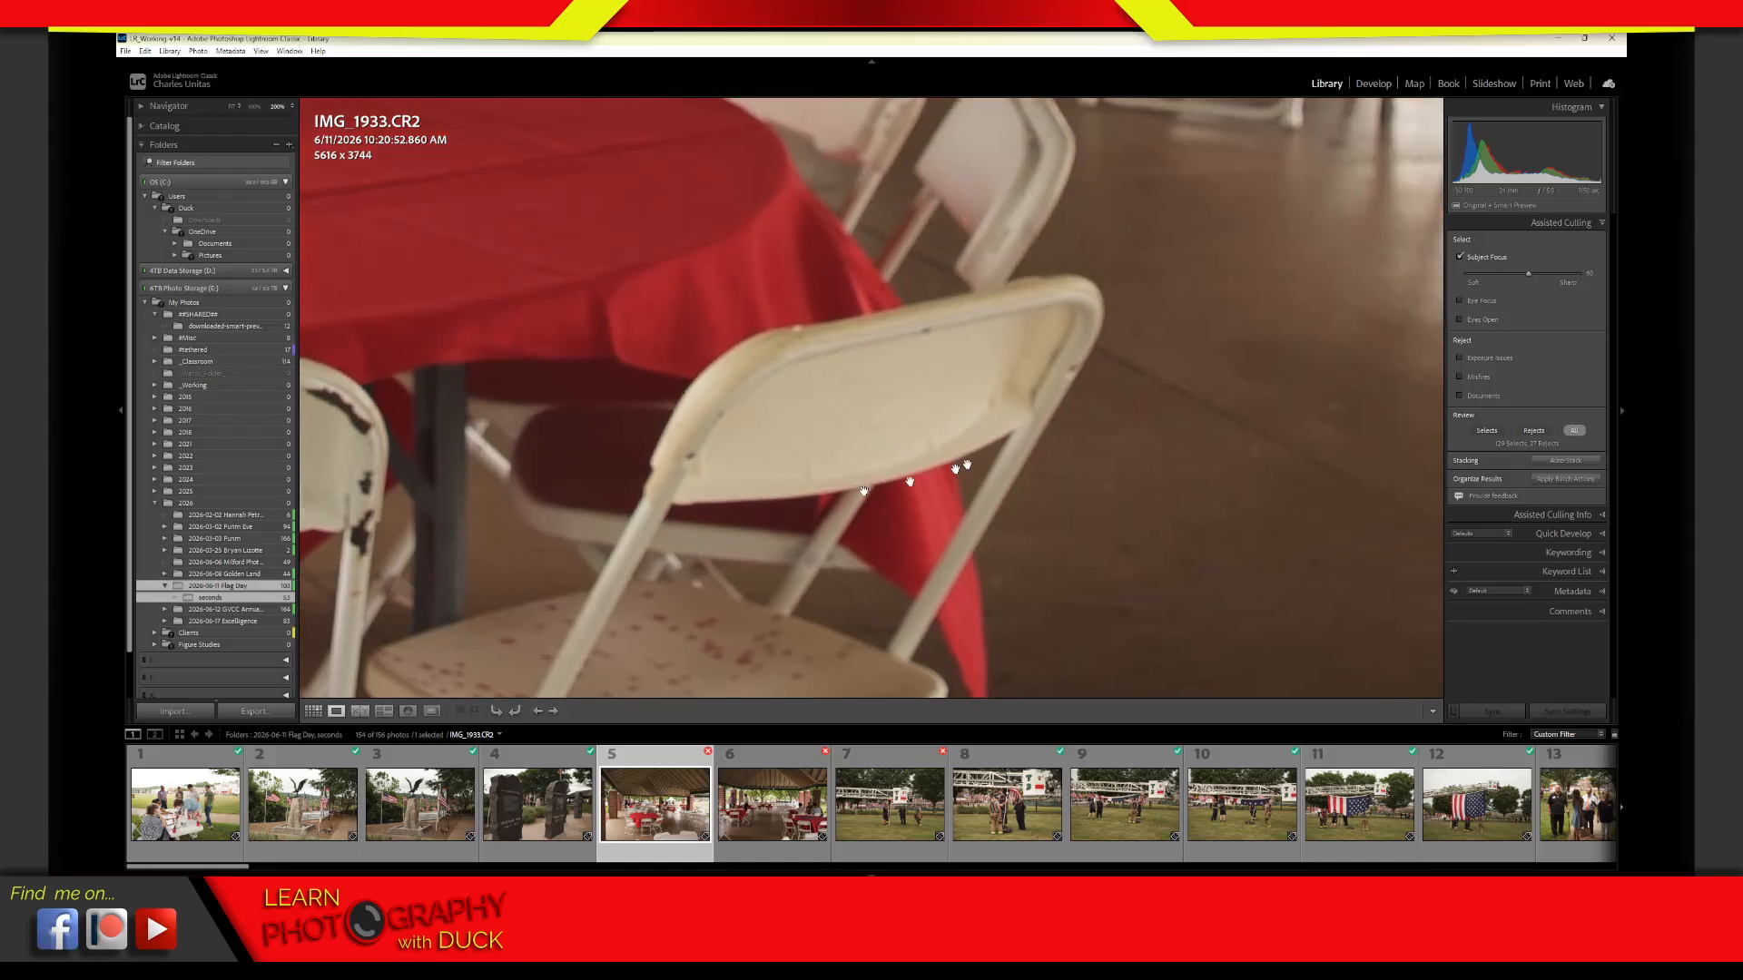
pyautogui.moveTo(840, 598); pyautogui.dragTo(1109, 260)
pyautogui.moveTo(953, 626); pyautogui.dragTo(926, 305)
pyautogui.moveTo(980, 486); pyautogui.dragTo(872, 160)
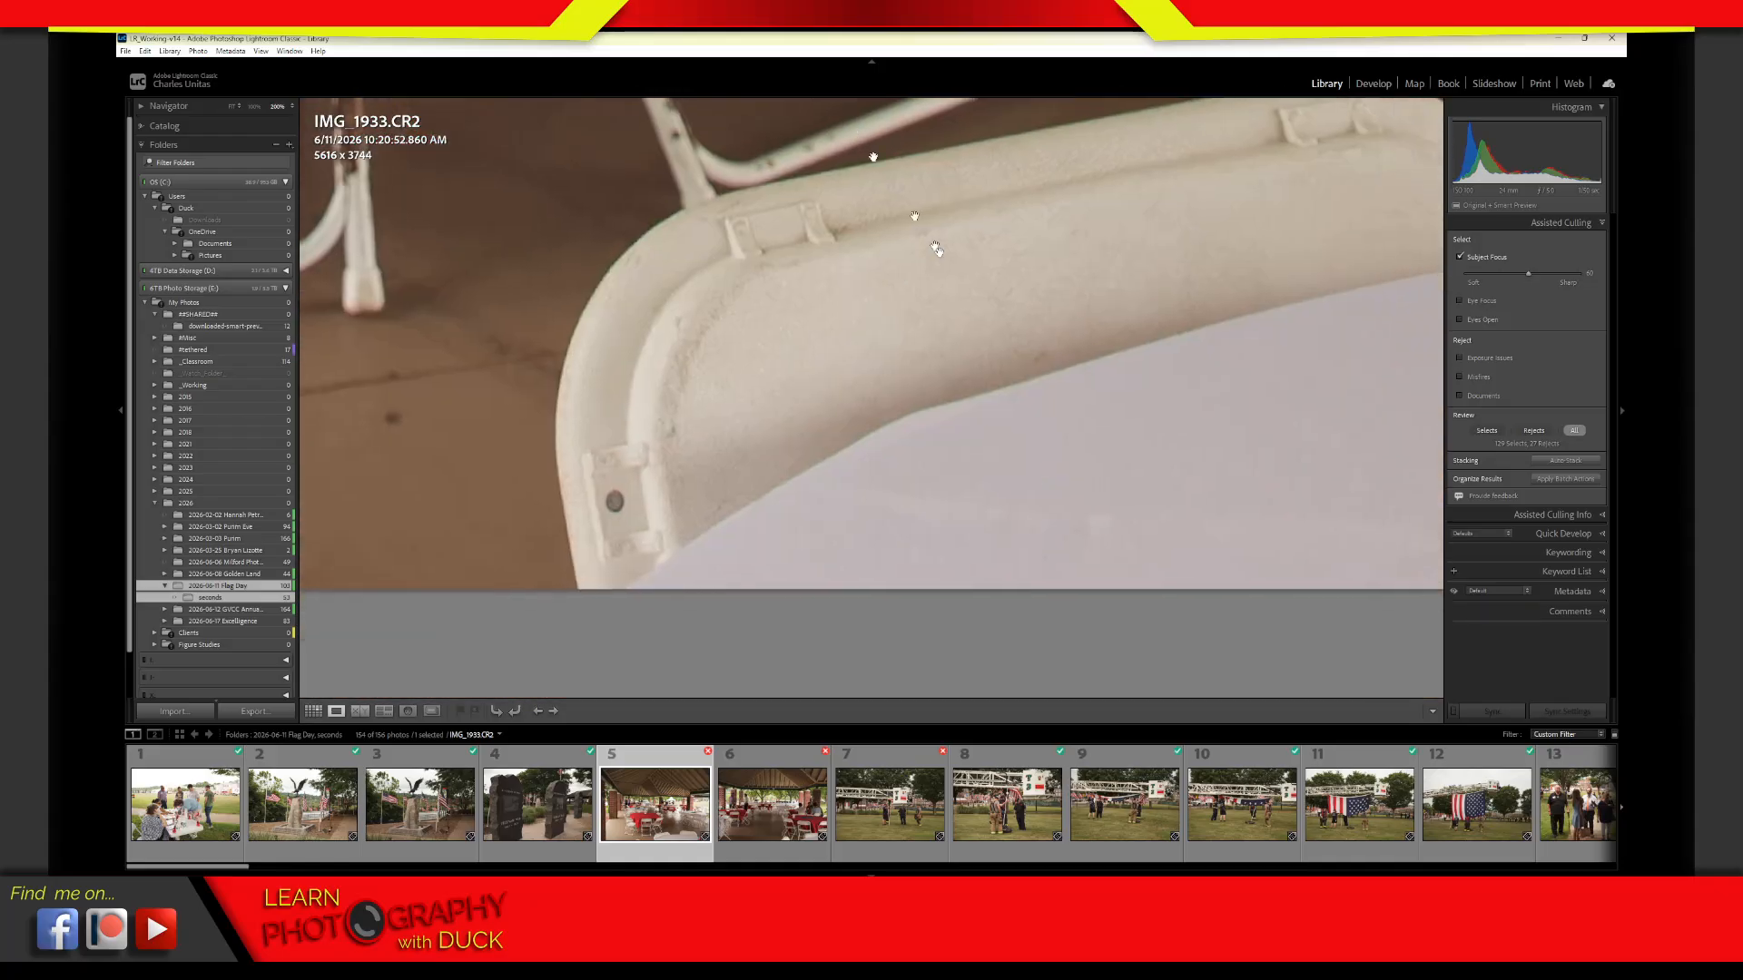
pyautogui.moveTo(1024, 337); pyautogui.dragTo(883, 369)
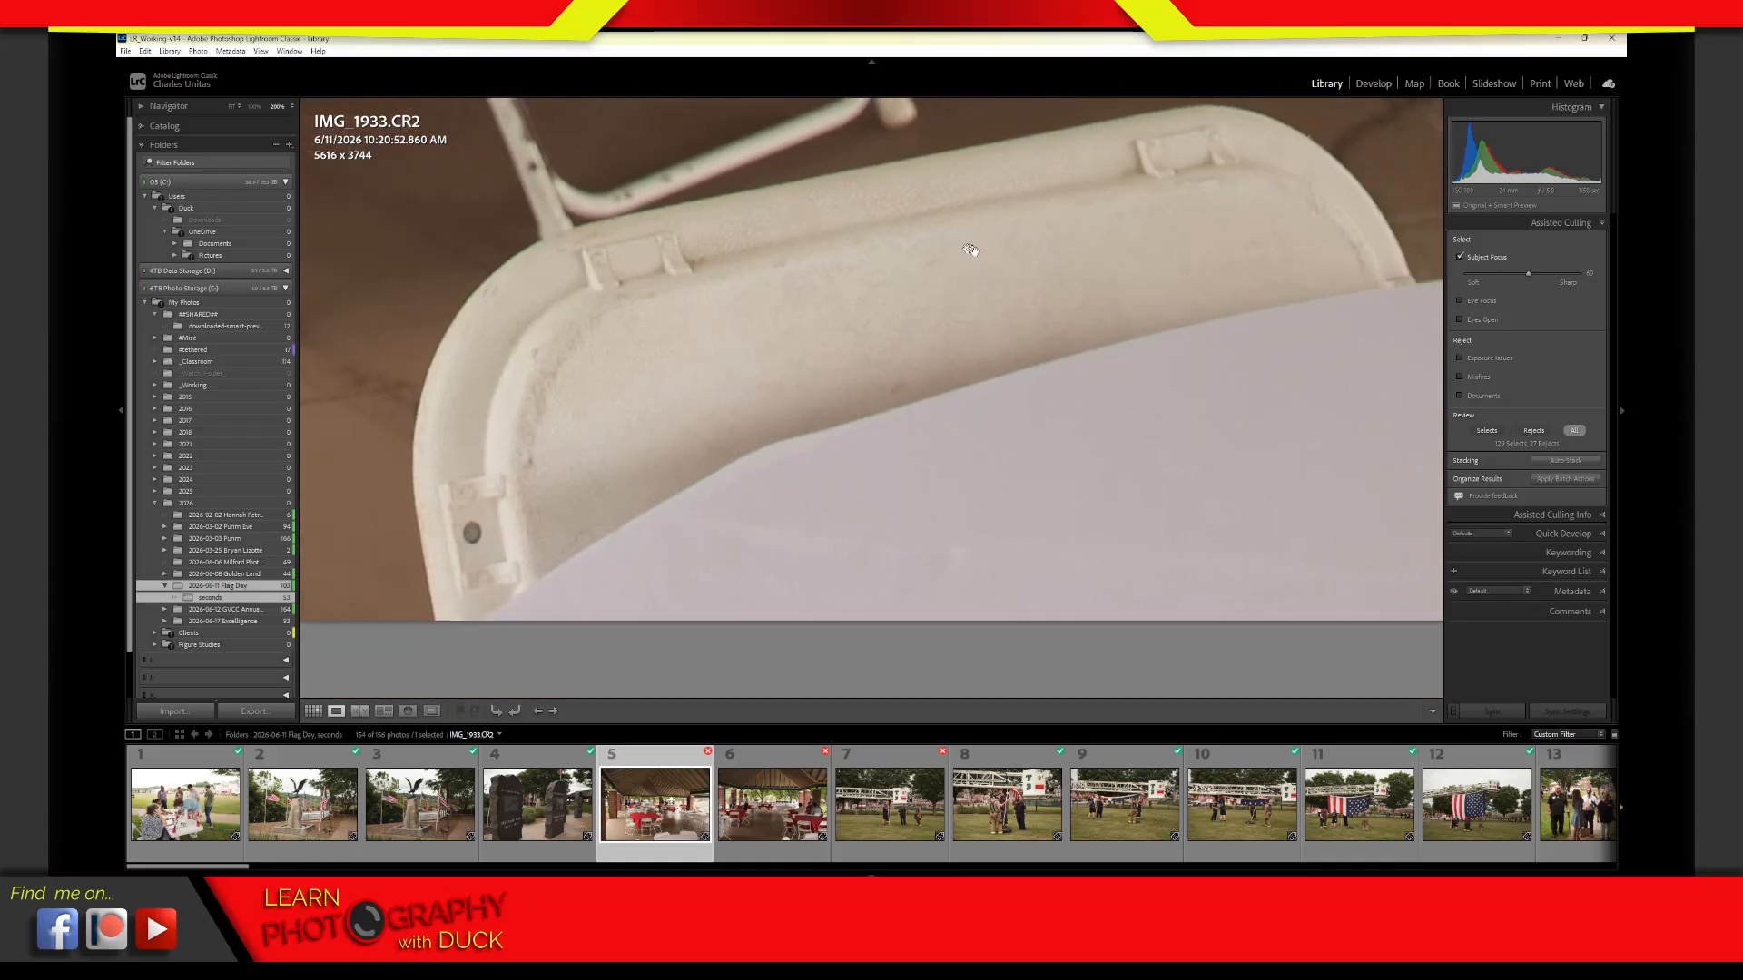
pyautogui.moveTo(744, 300)
pyautogui.mouseDown()
pyautogui.moveTo(670, 313)
pyautogui.moveTo(742, 301)
pyautogui.mouseUp()
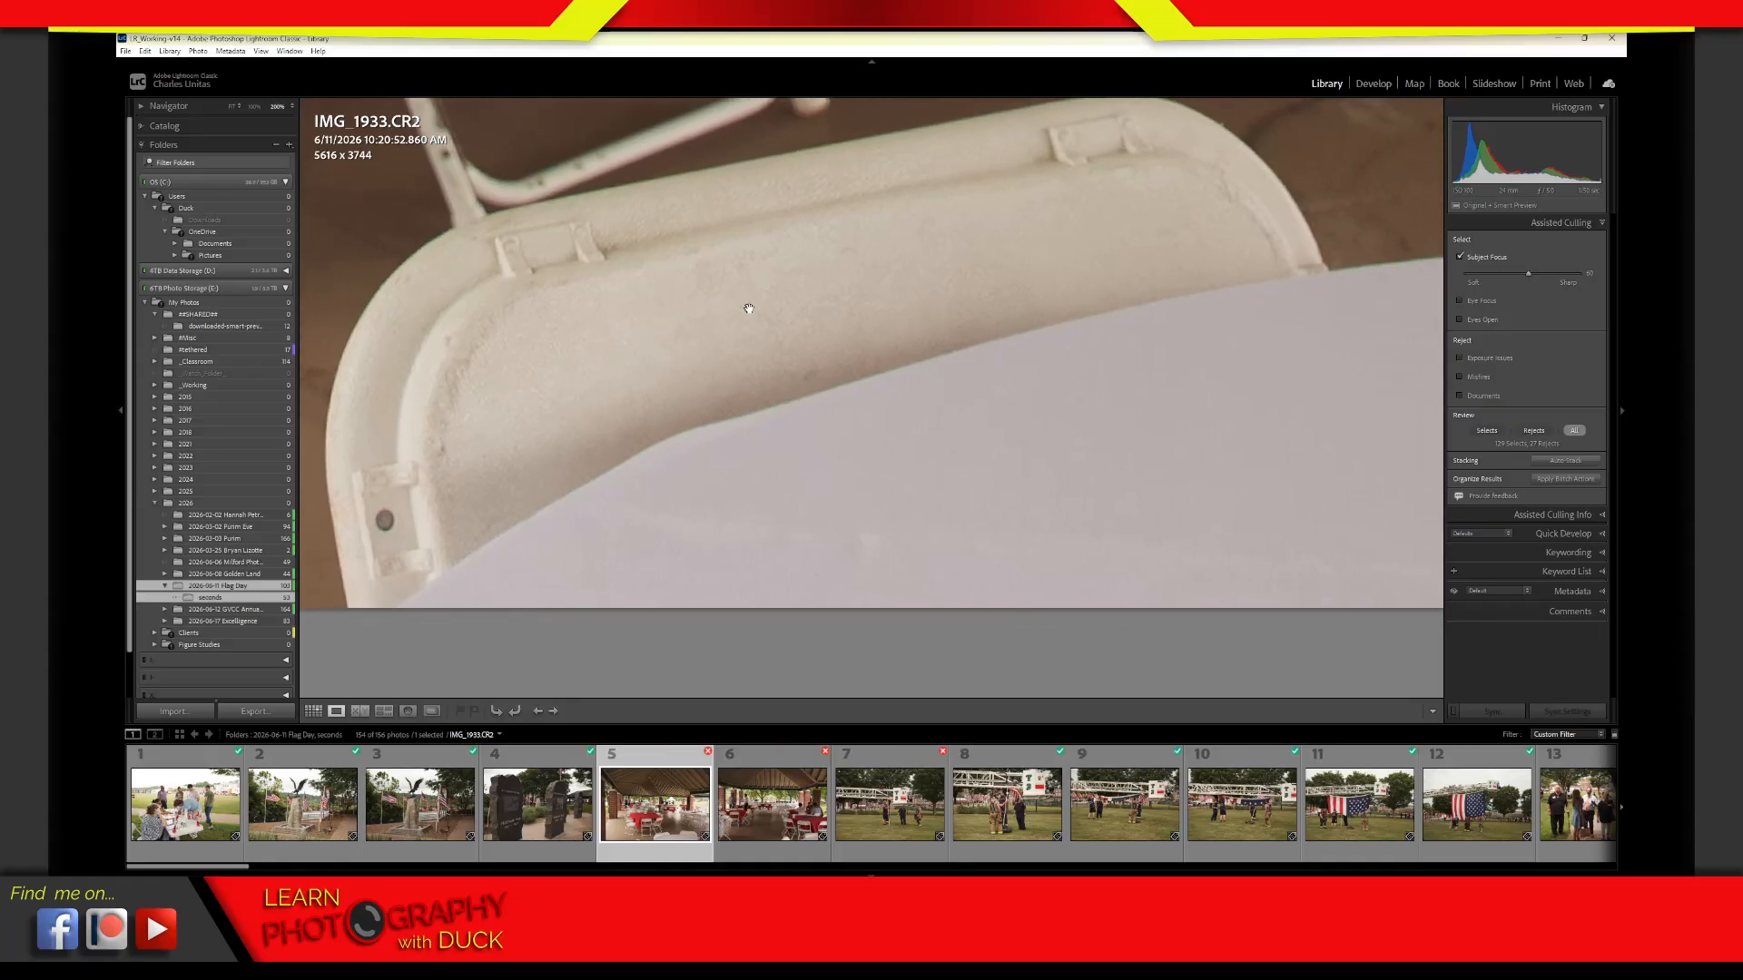
pyautogui.click(758, 314)
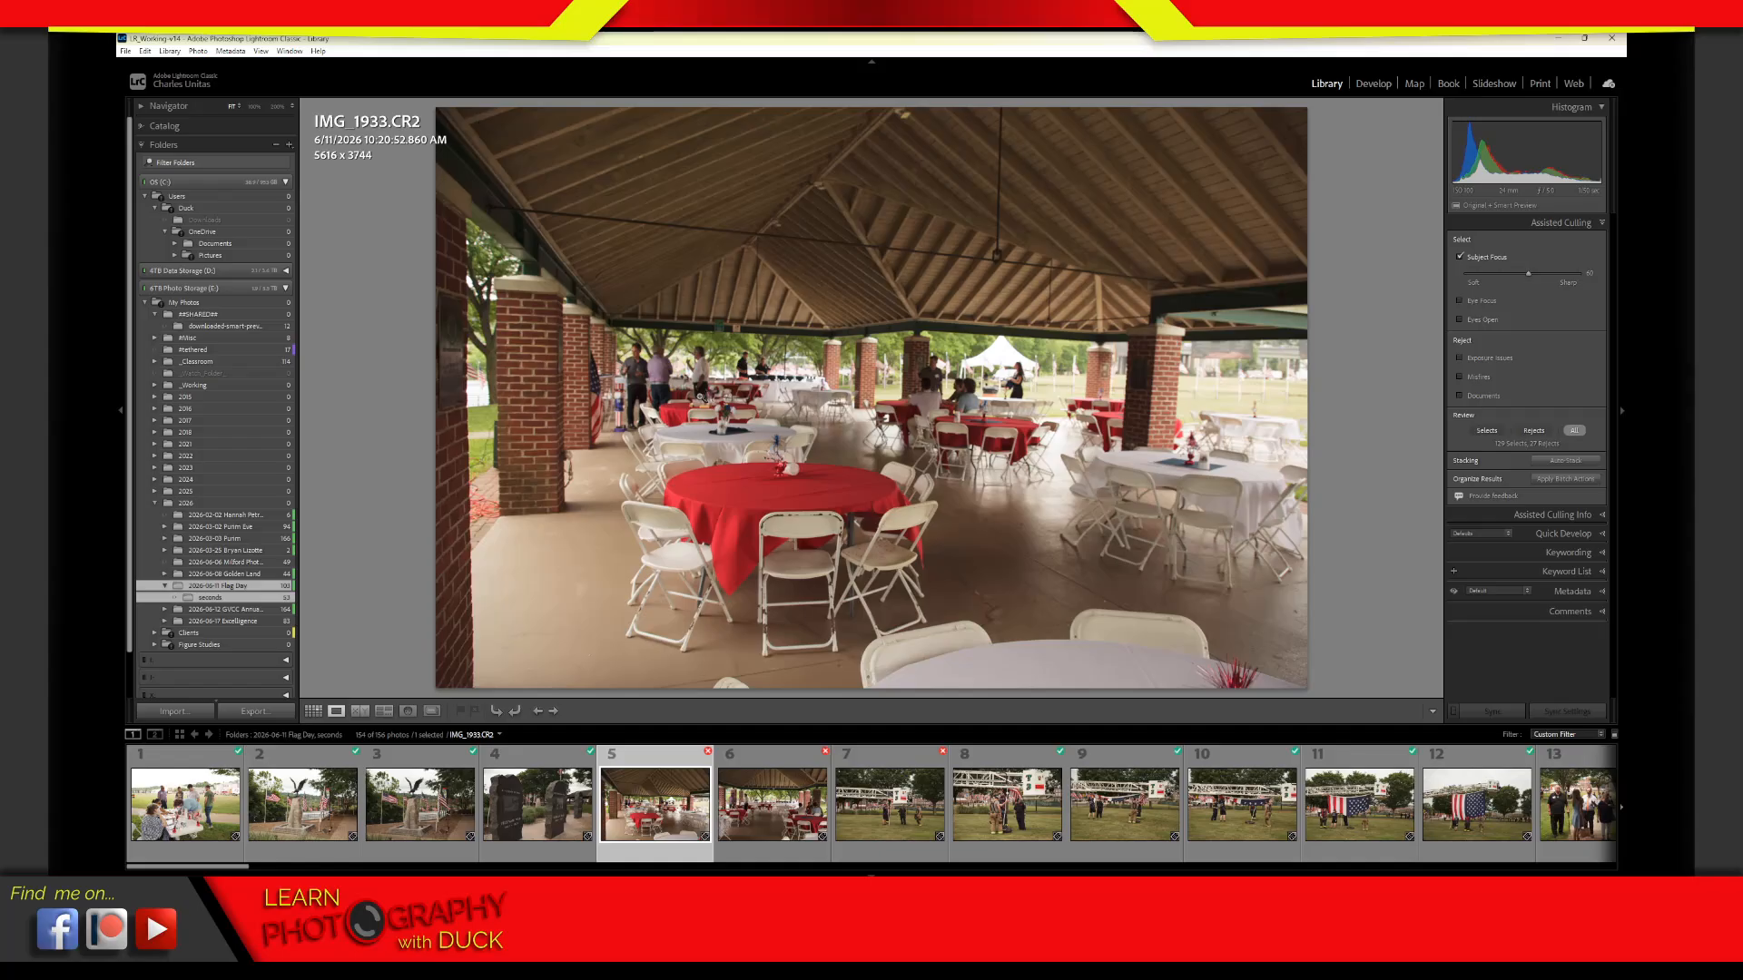
pyautogui.hotkey('ctrl', '2')
pyautogui.moveTo(802, 327)
pyautogui.mouseDown()
pyautogui.moveTo(778, 483)
pyautogui.moveTo(647, 372)
pyautogui.moveTo(740, 508)
pyautogui.moveTo(654, 322)
pyautogui.moveTo(1030, 411)
pyautogui.moveTo(690, 336)
pyautogui.mouseUp()
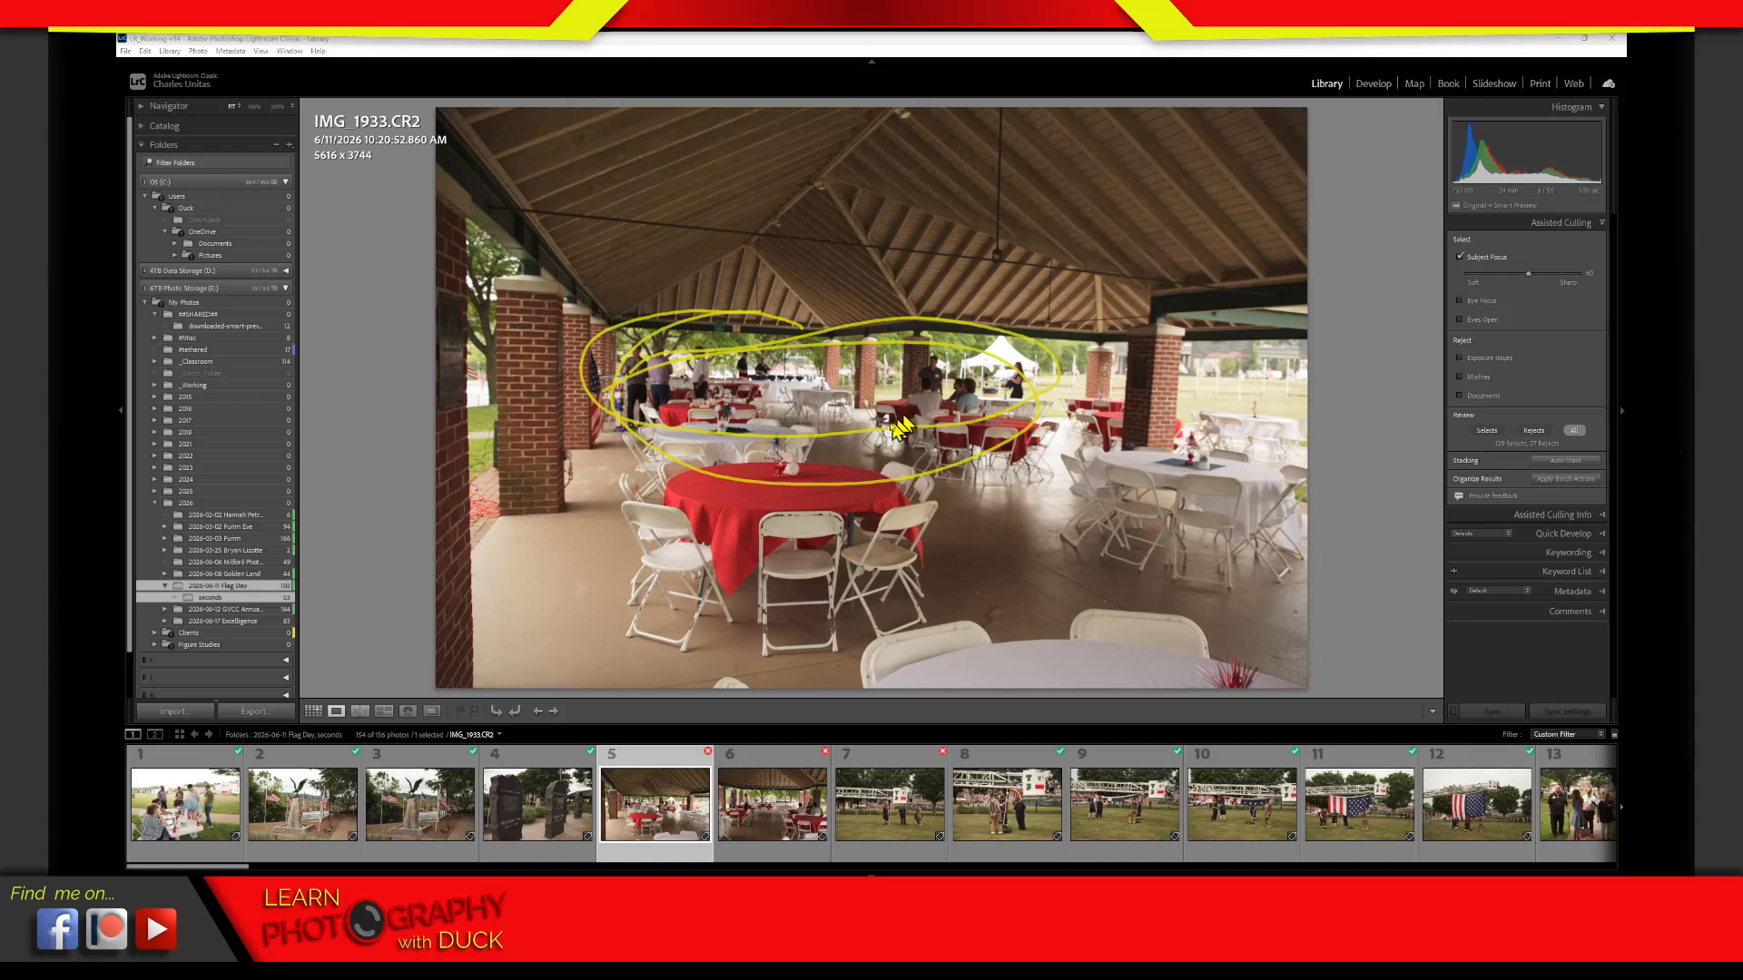
pyautogui.moveTo(1058, 204); pyautogui.dragTo(1141, 298)
pyautogui.moveTo(1137, 192); pyautogui.dragTo(1046, 356)
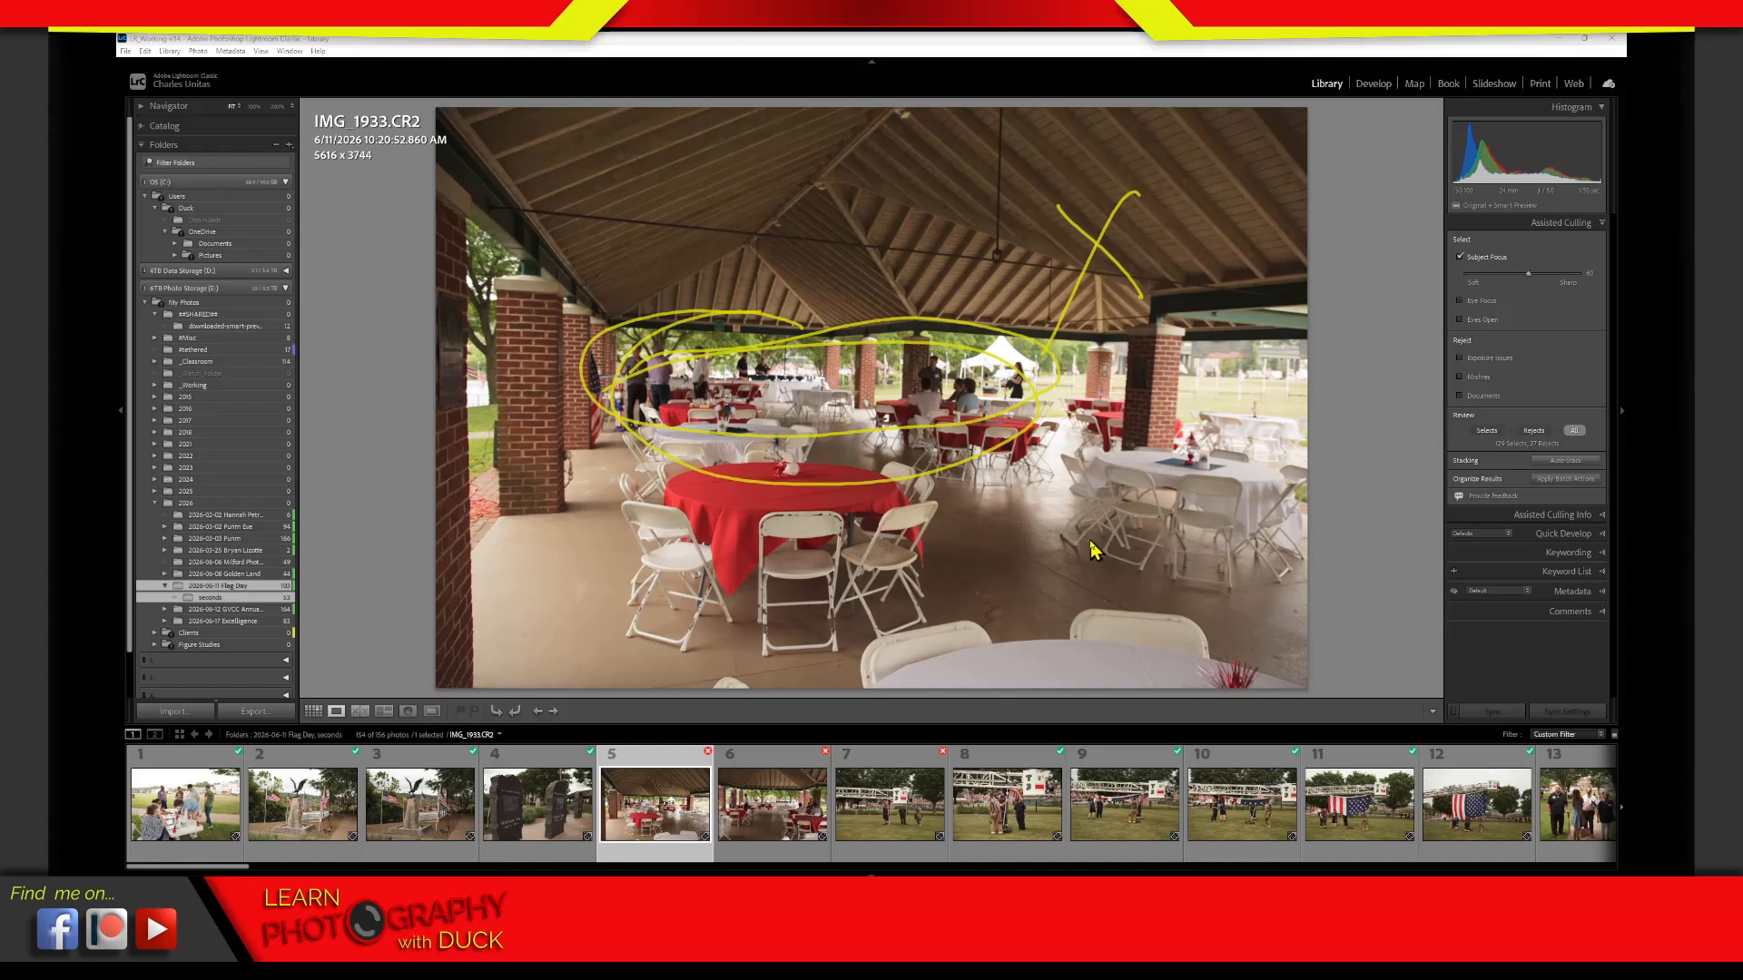
pyautogui.press('Escape')
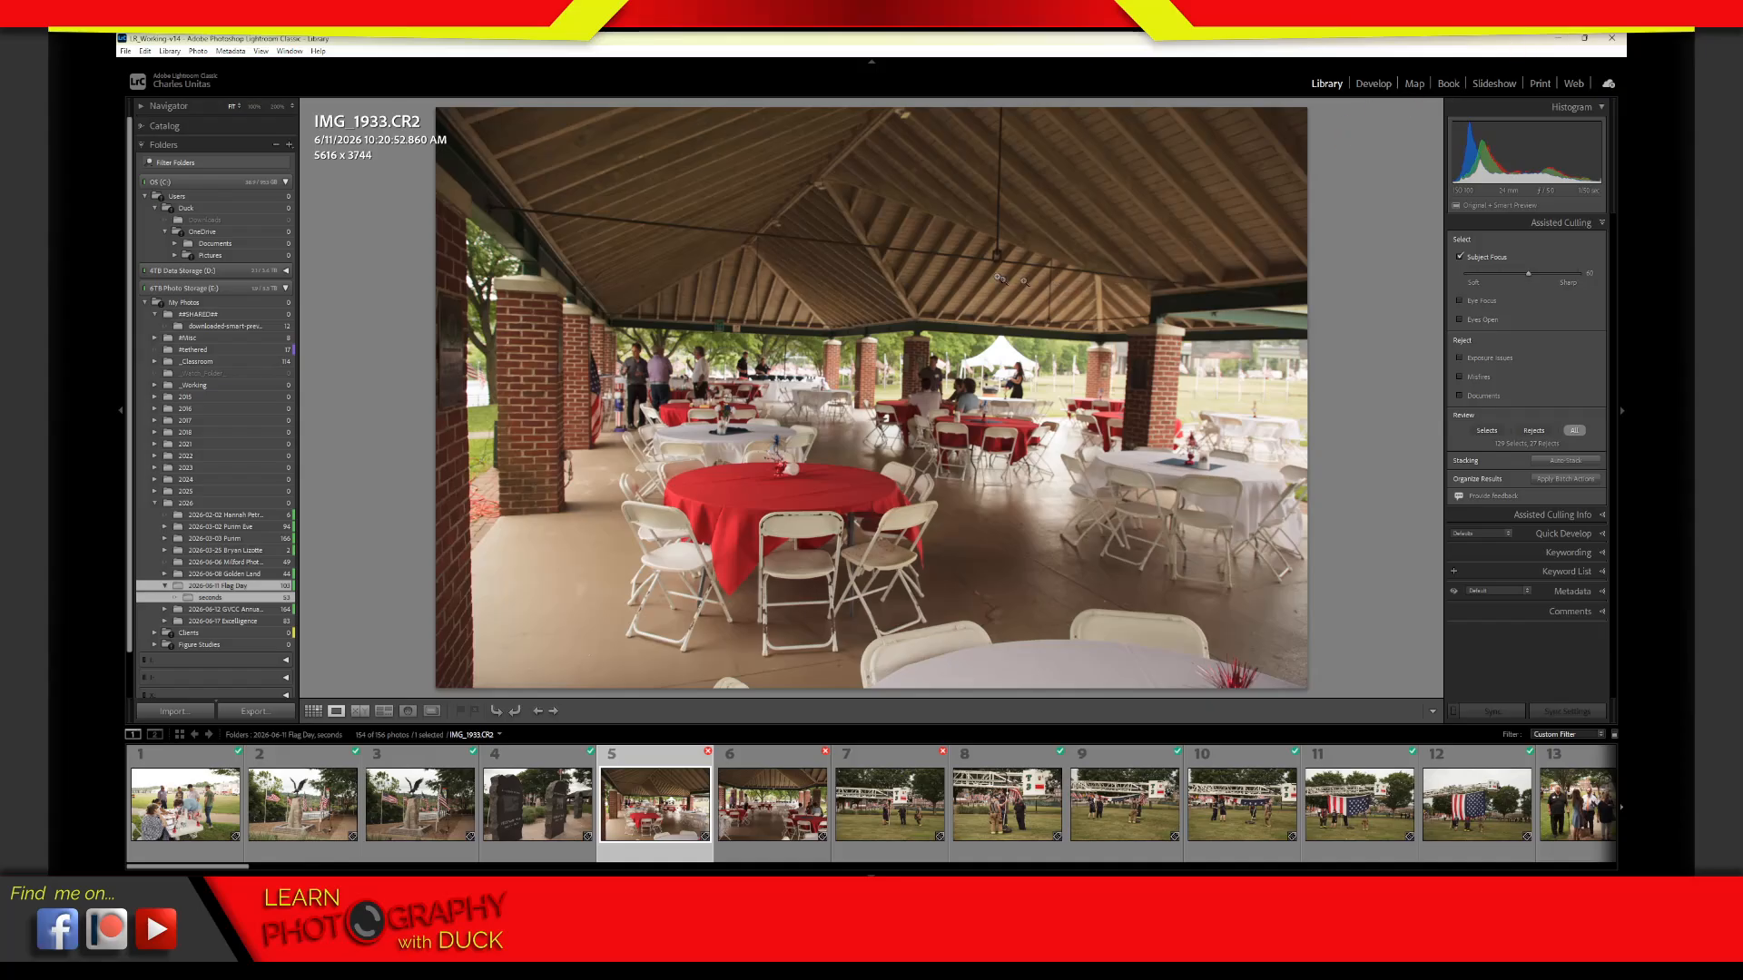
# Return to the photo grid, look through the select and reject marks, and select the rejected pavilion crowd photo
pyautogui.press('g')
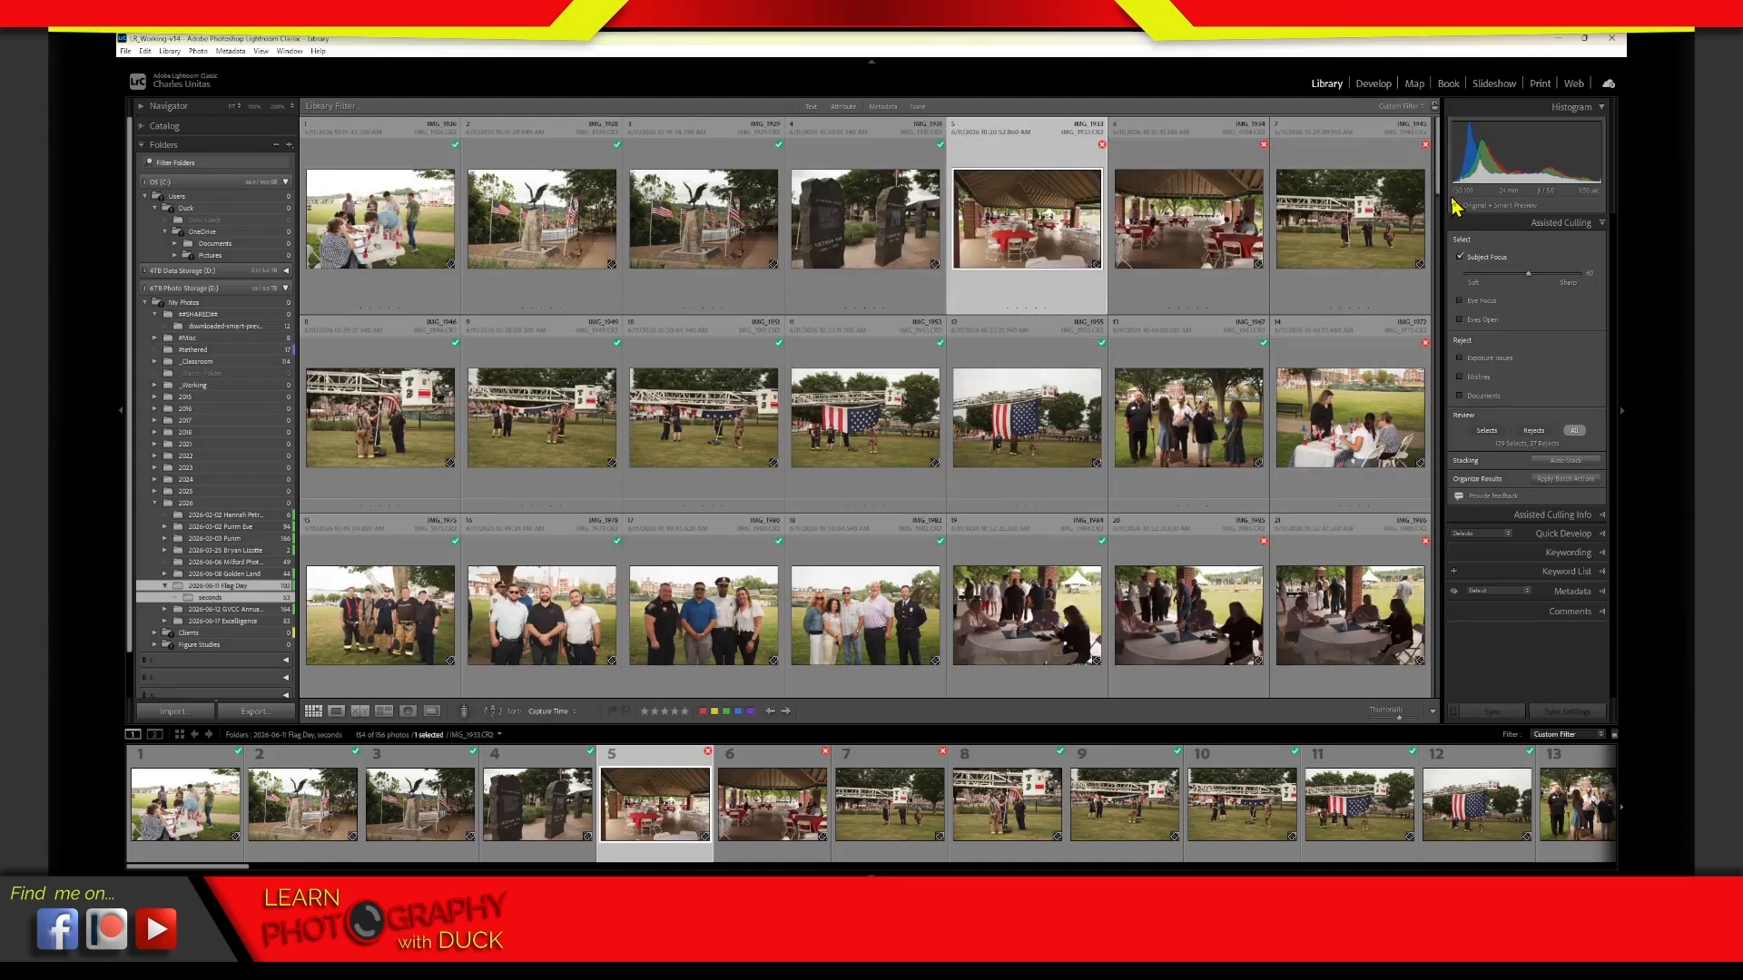
pyautogui.moveTo(1453, 207); pyautogui.dragTo(1450, 310)
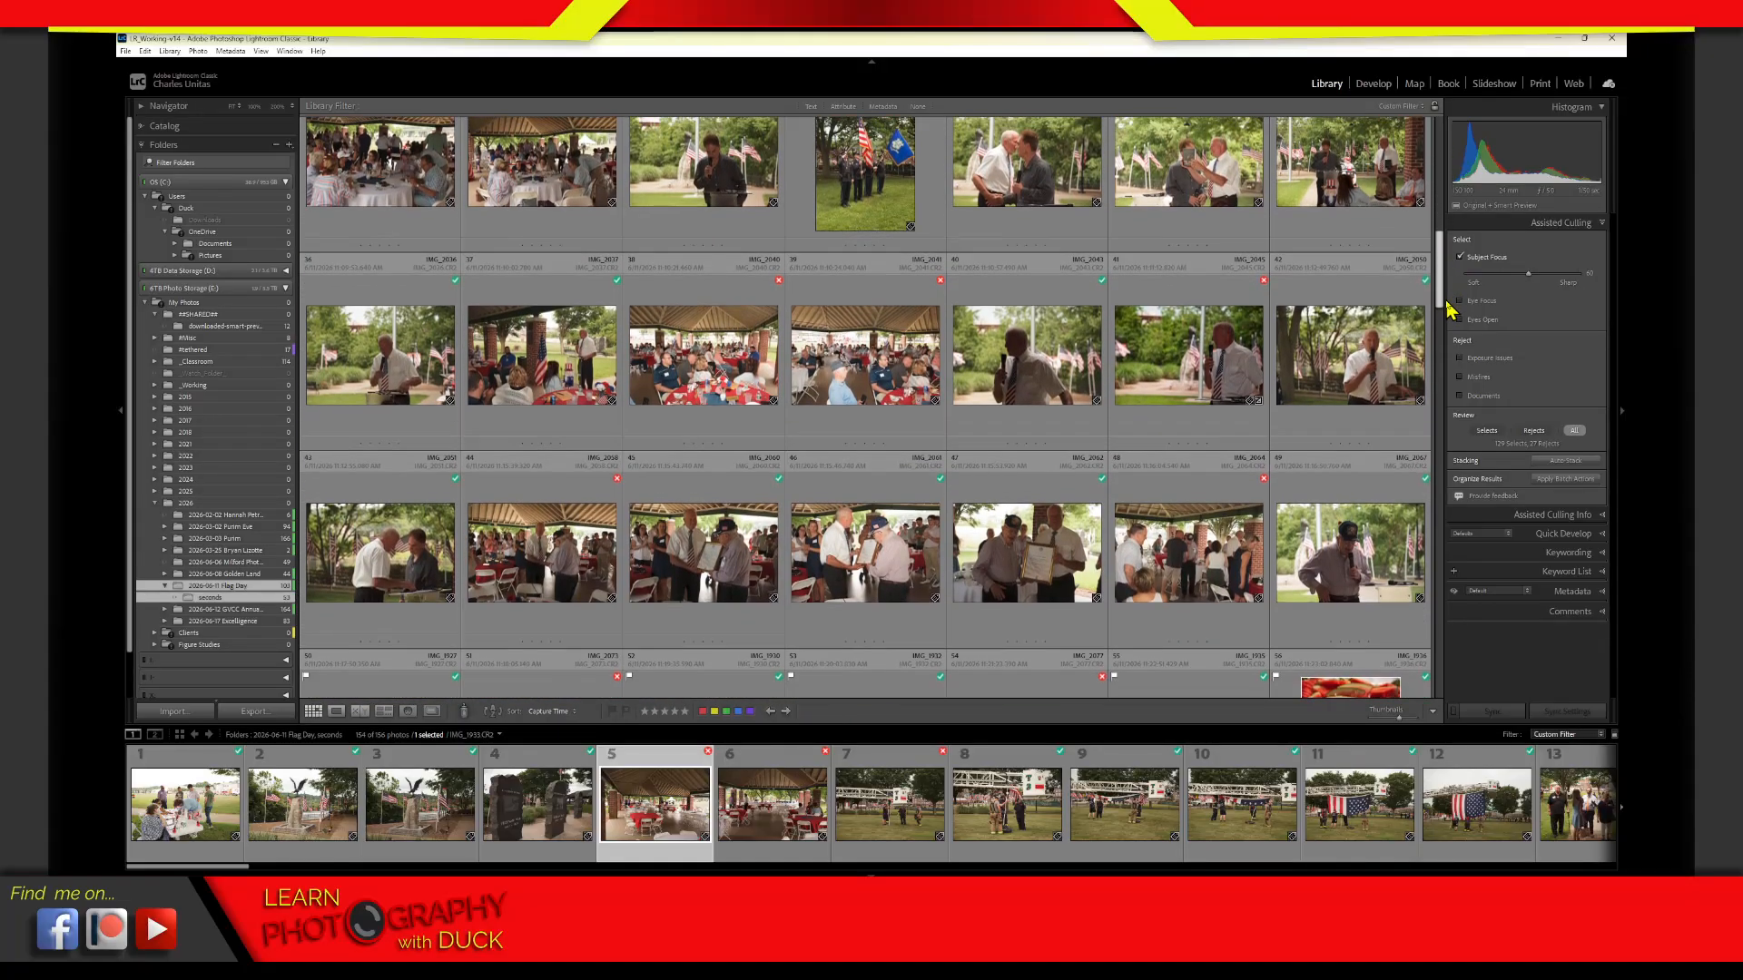
pyautogui.click(890, 382)
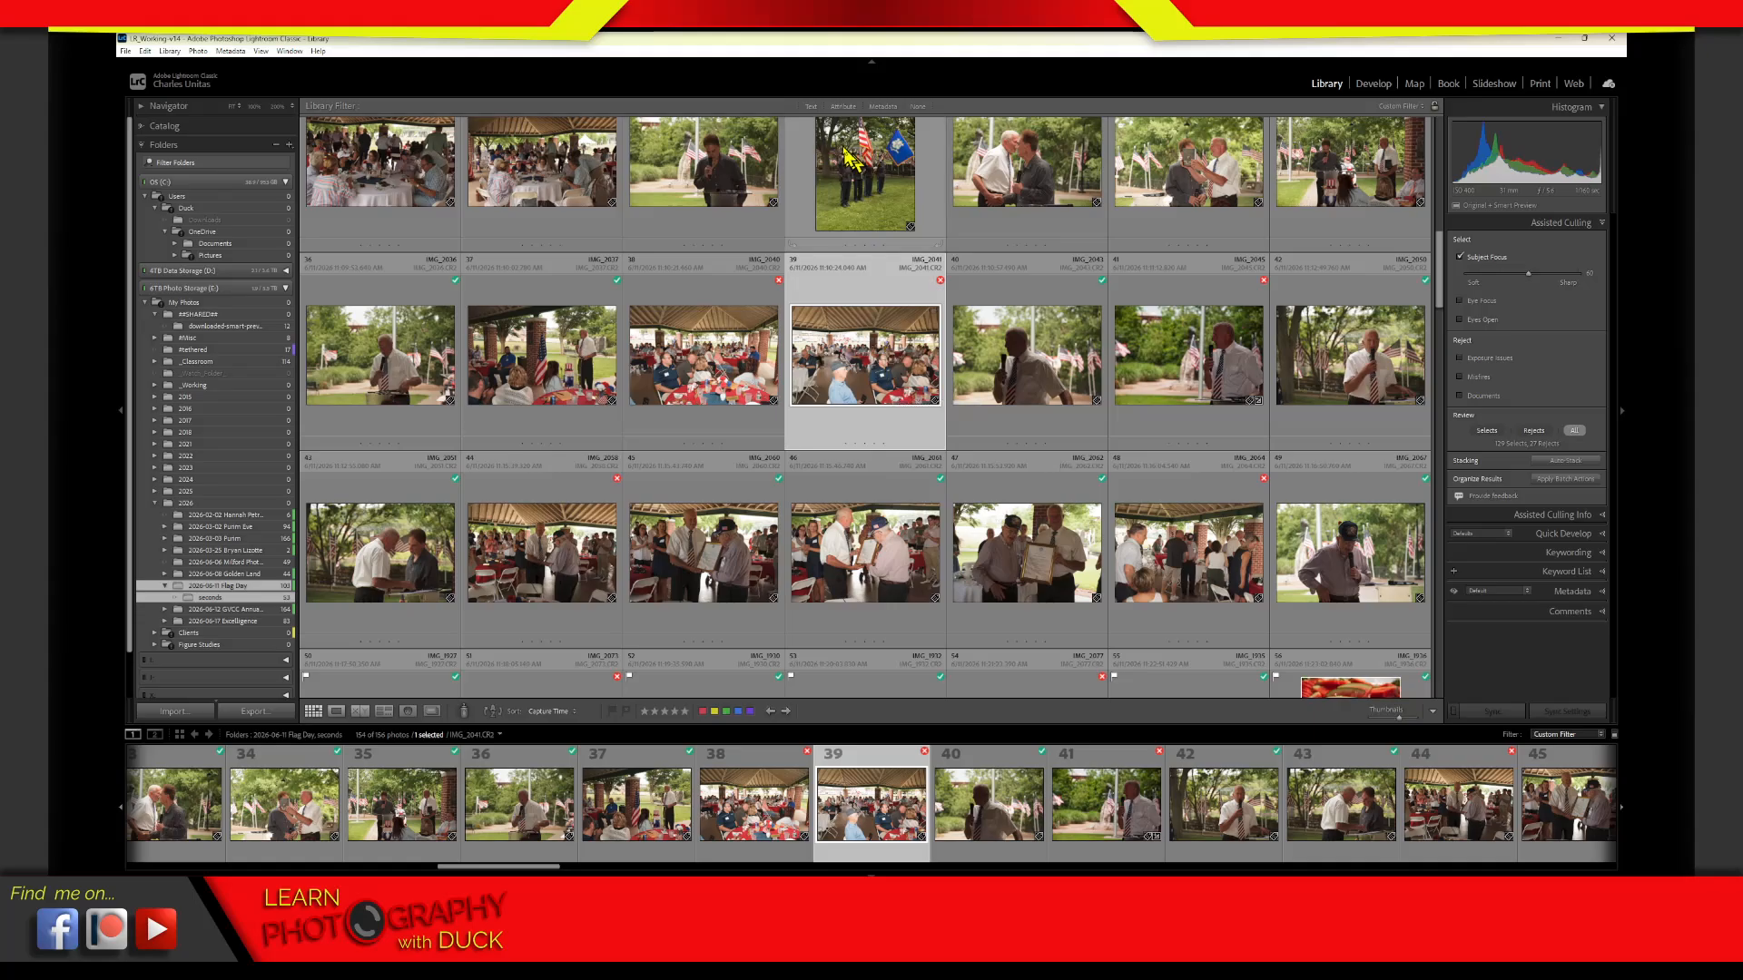
pyautogui.click(1460, 257)
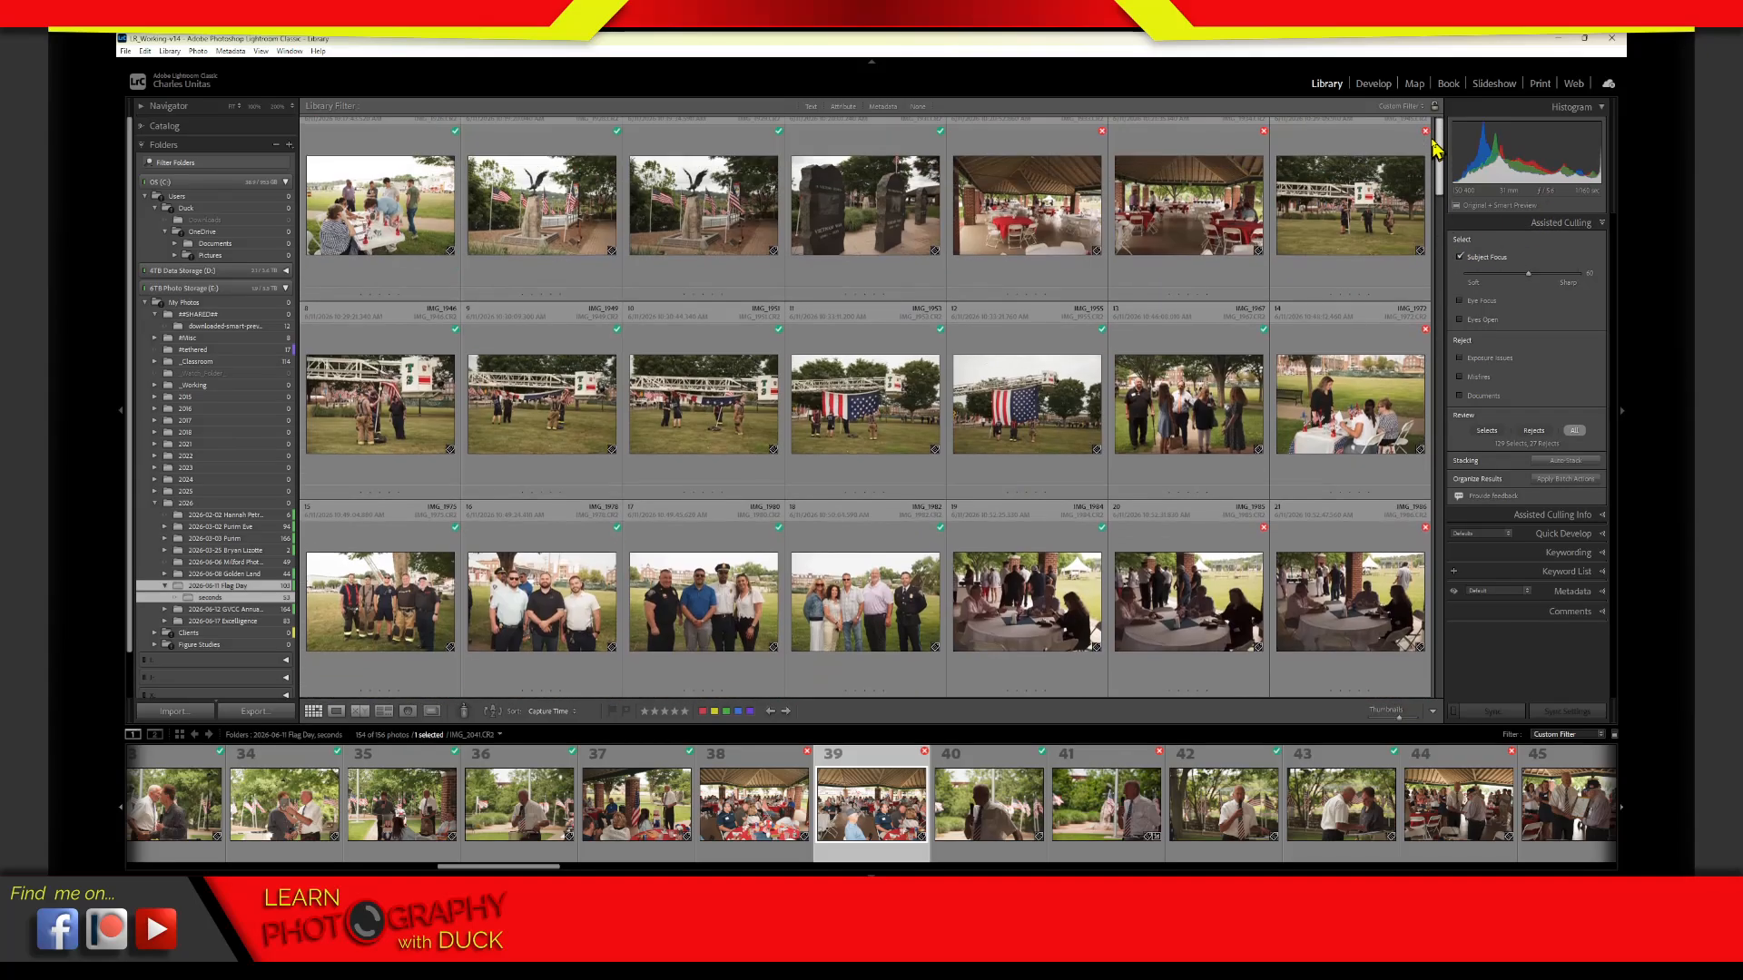
# Show only the 2026-06-11 Flag Day folder and move the Subject Focus threshold slightly toward Soft
pyautogui.click(211, 586)
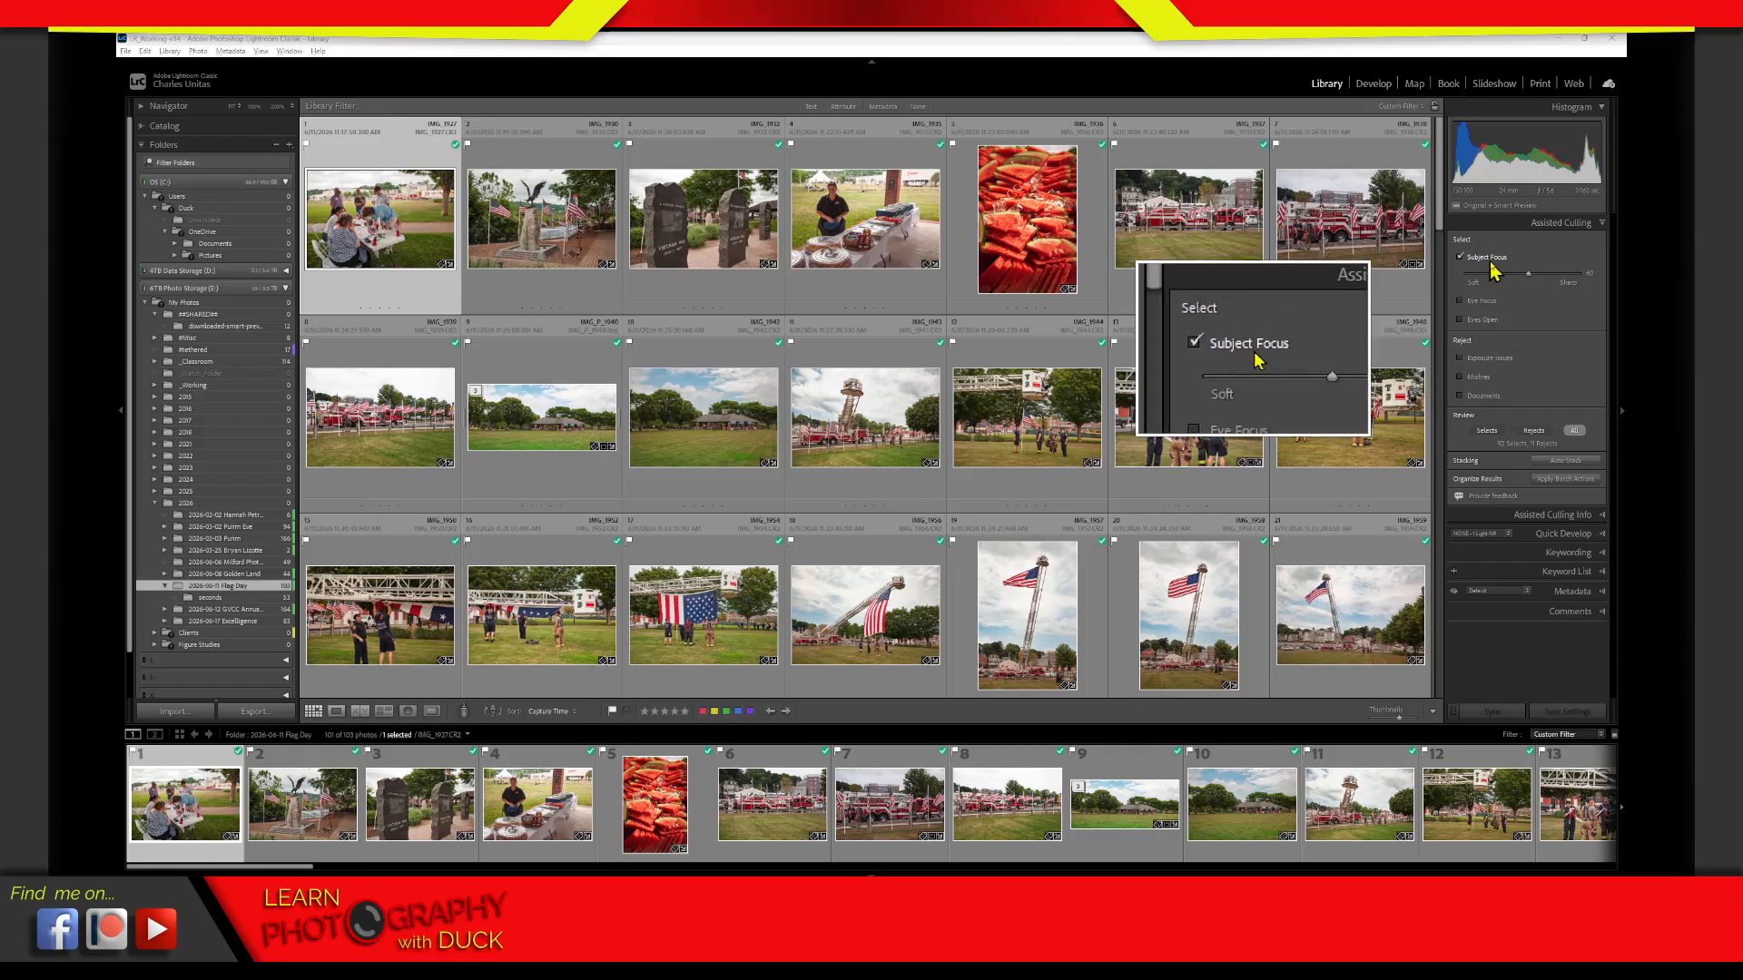
pyautogui.moveTo(1527, 281); pyautogui.dragTo(1526, 280)
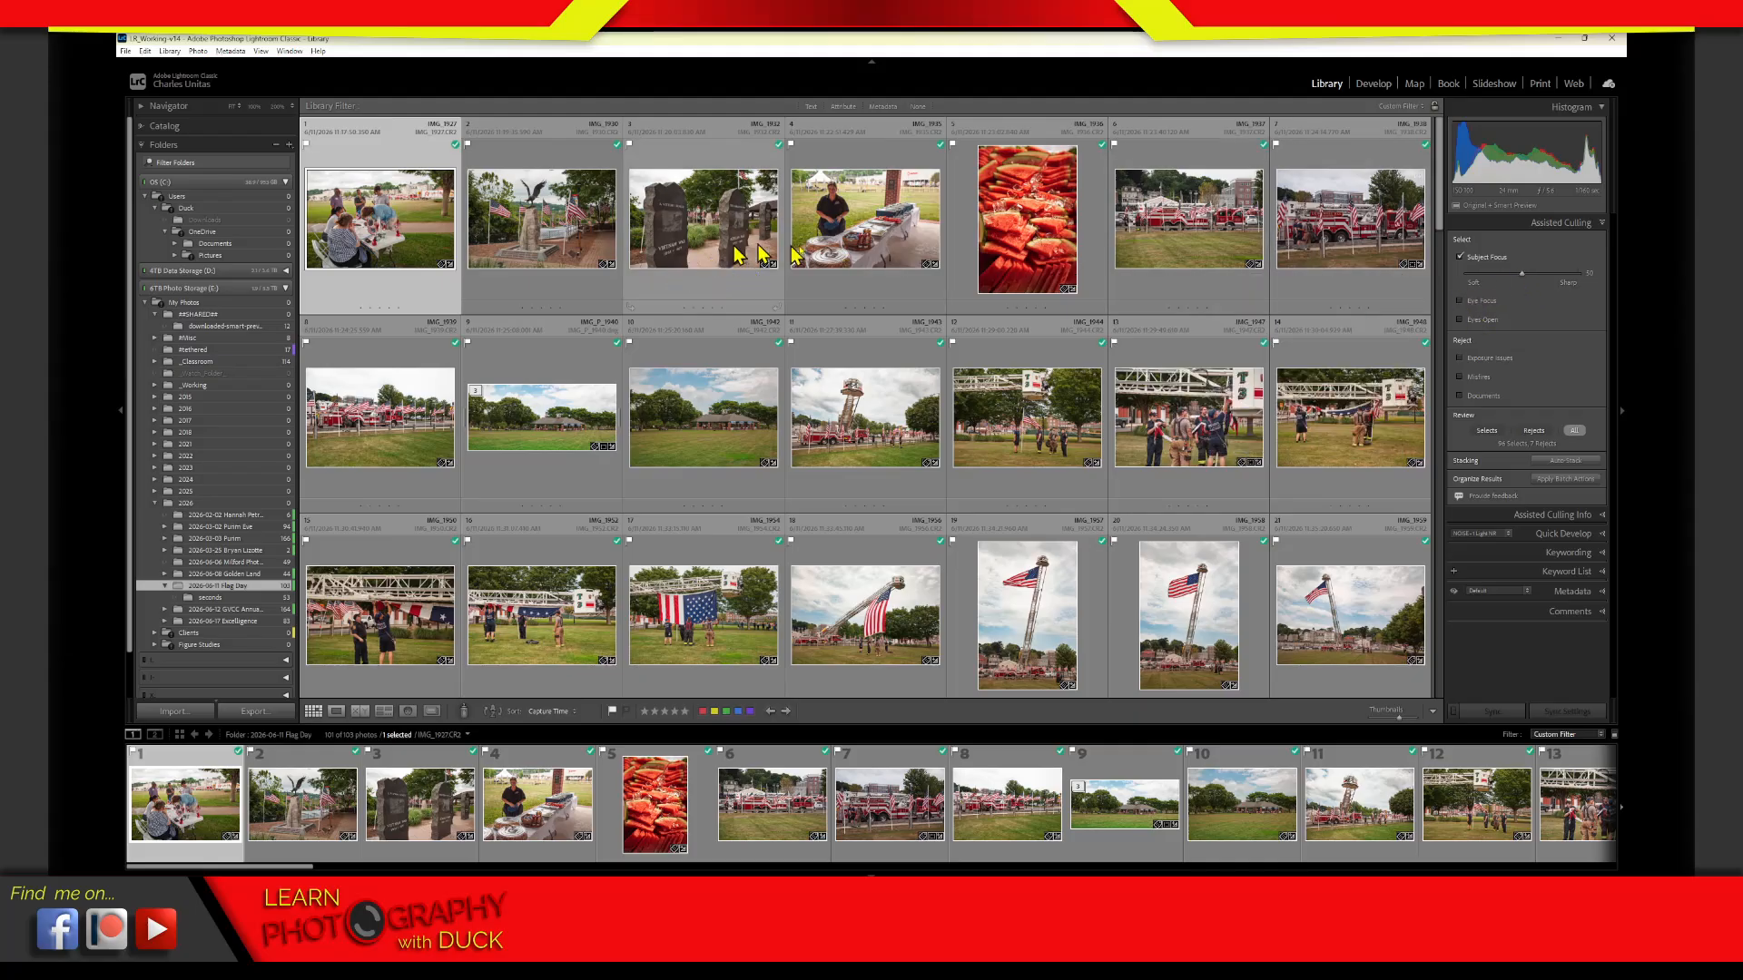
pyautogui.moveTo(1440, 200)
pyautogui.mouseDown()
pyautogui.moveTo(1443, 295)
pyautogui.moveTo(1440, 195)
pyautogui.mouseUp()
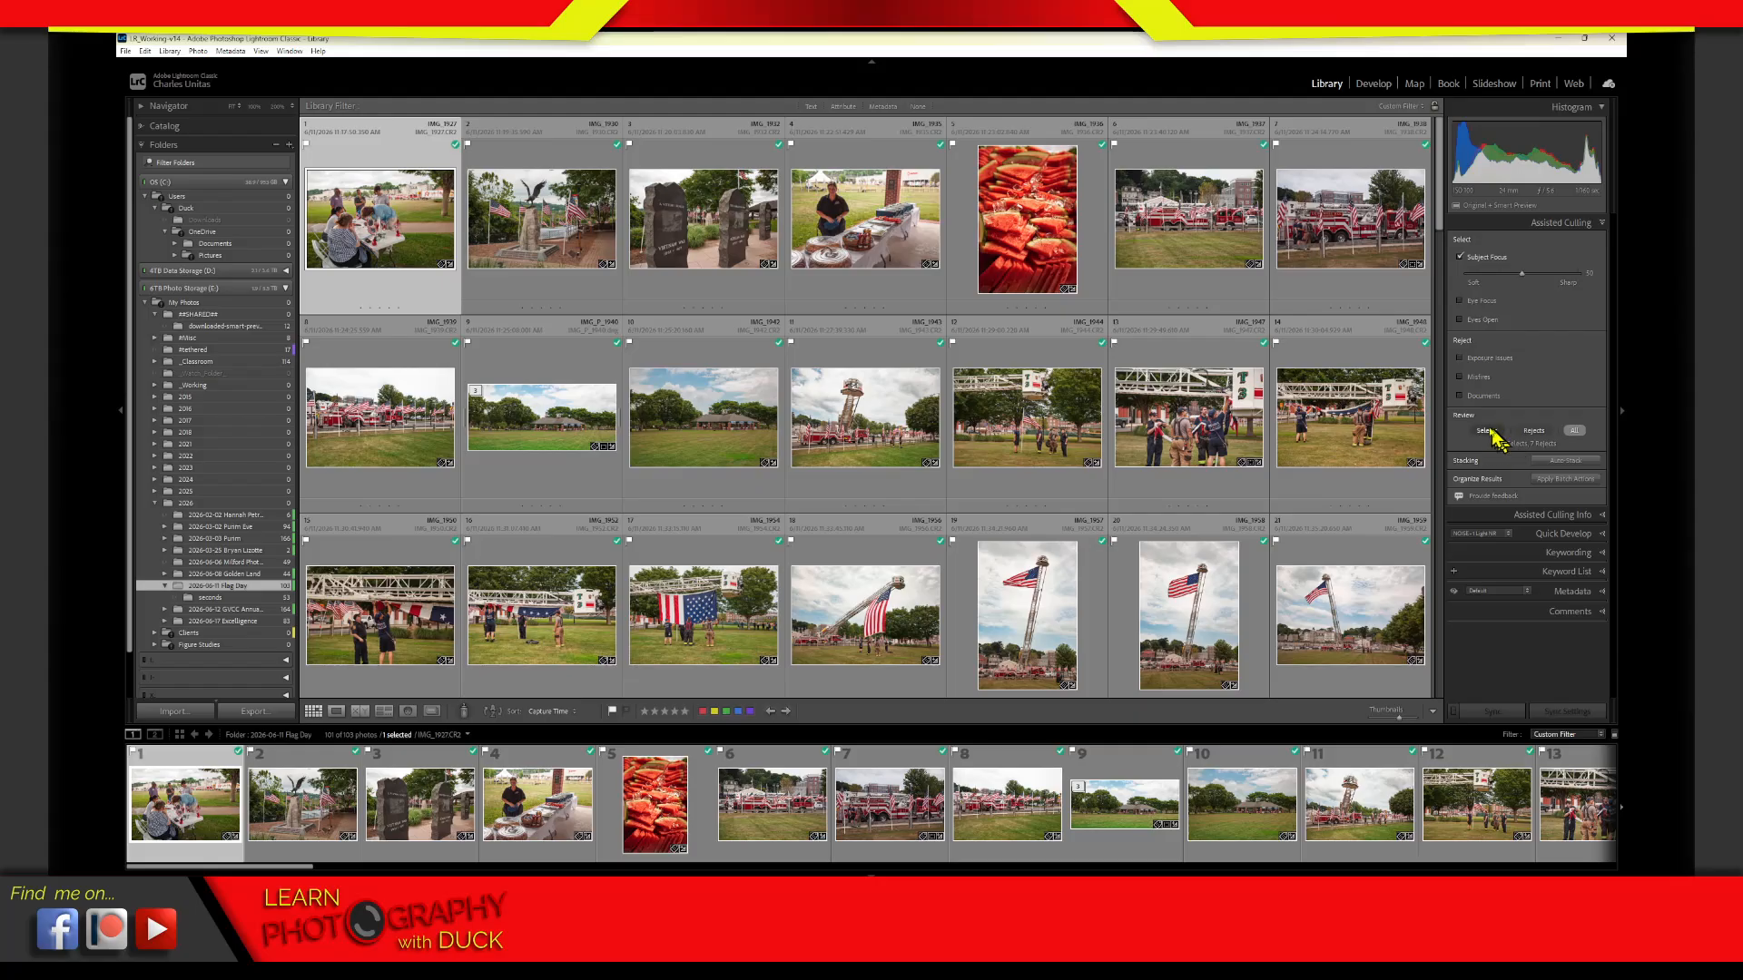
# Limit the grid to the rejected photos and open the first one, IMG_2003.CR2, in single-image view
pyautogui.click(1540, 435)
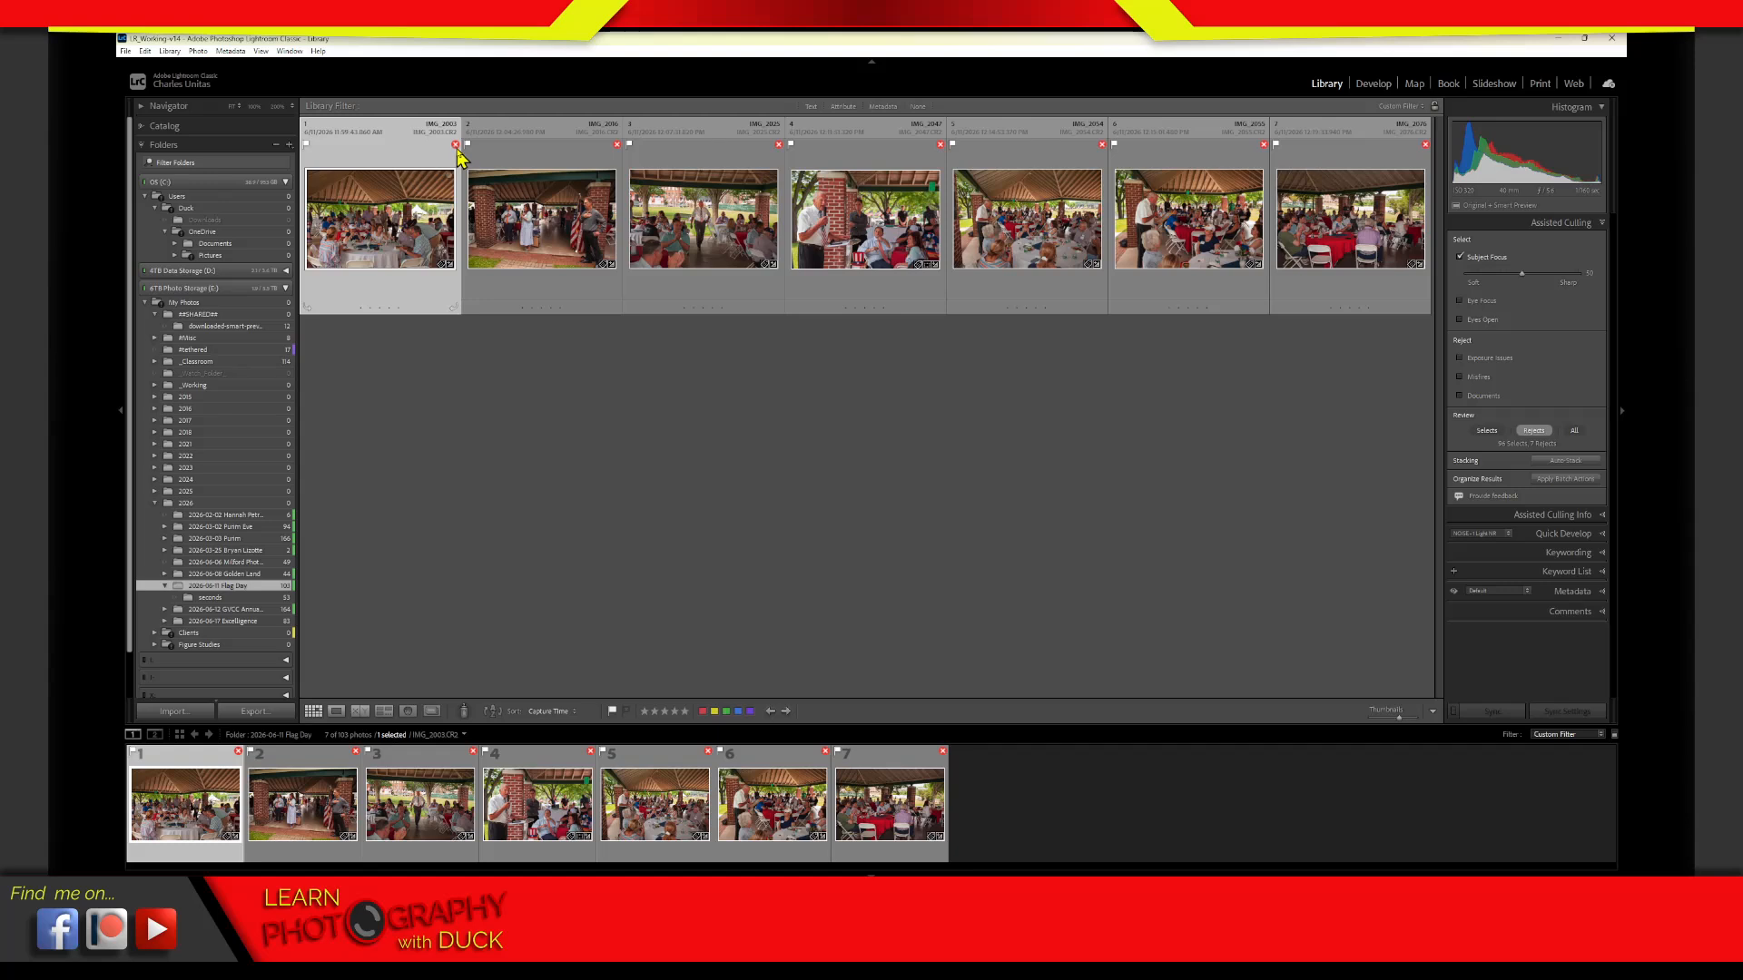
pyautogui.moveTo(622, 156)
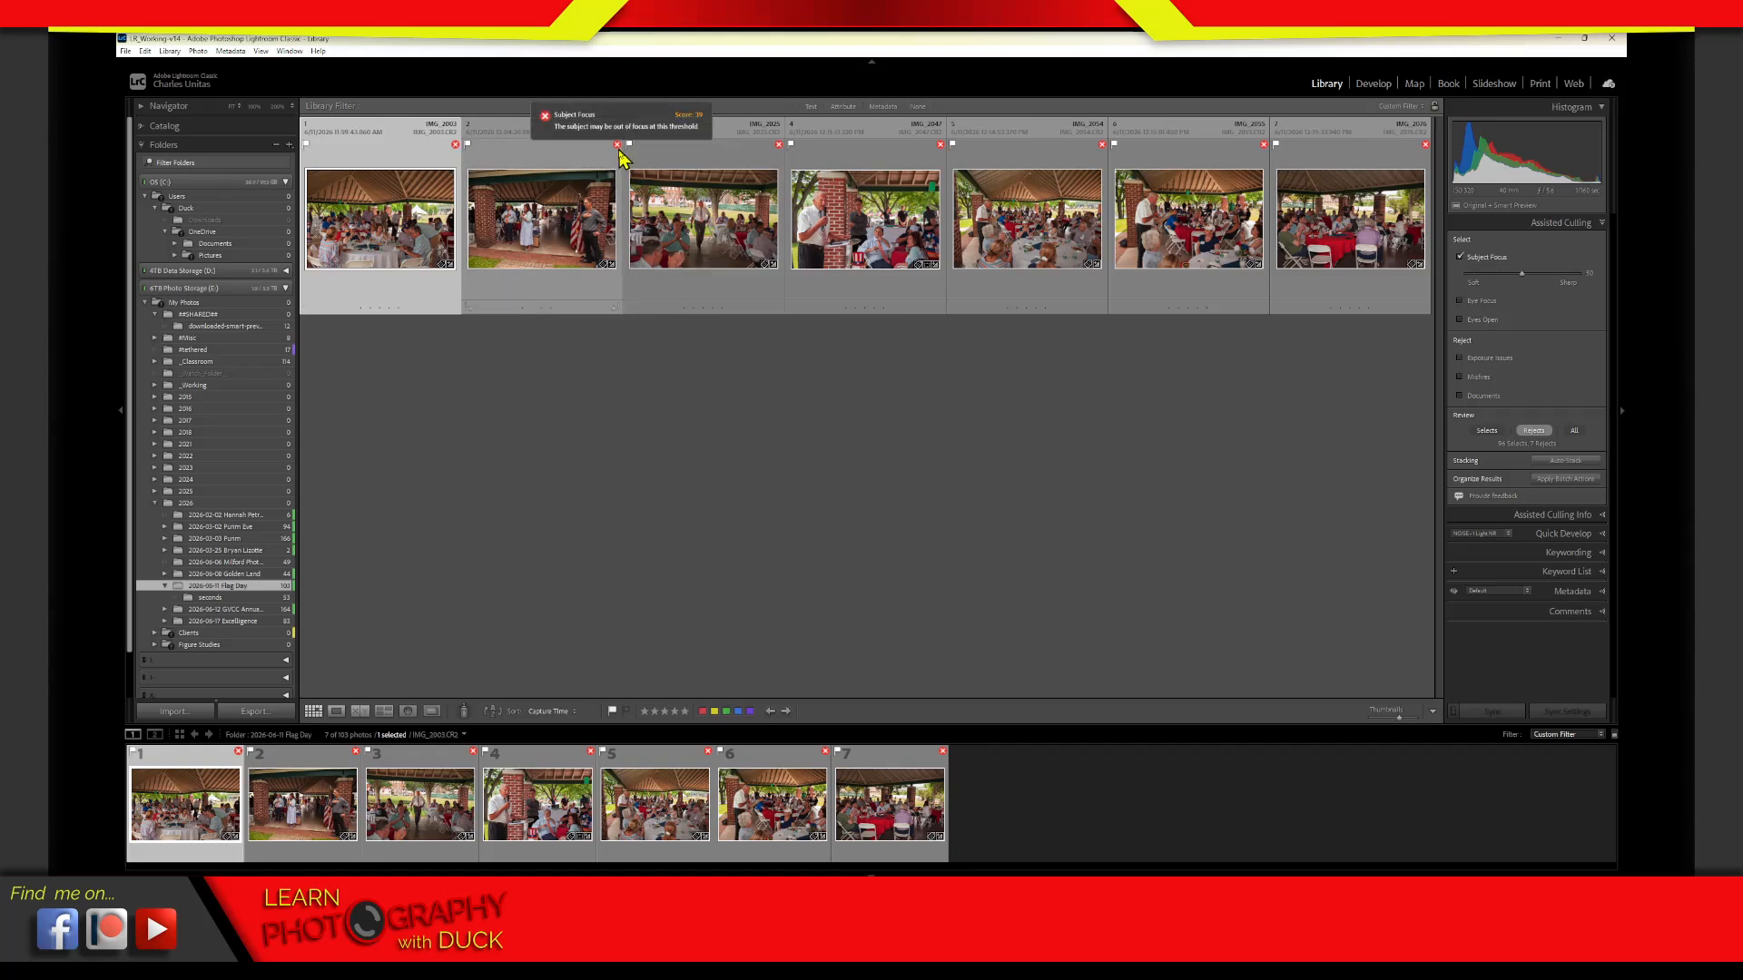
pyautogui.doubleClick(405, 269)
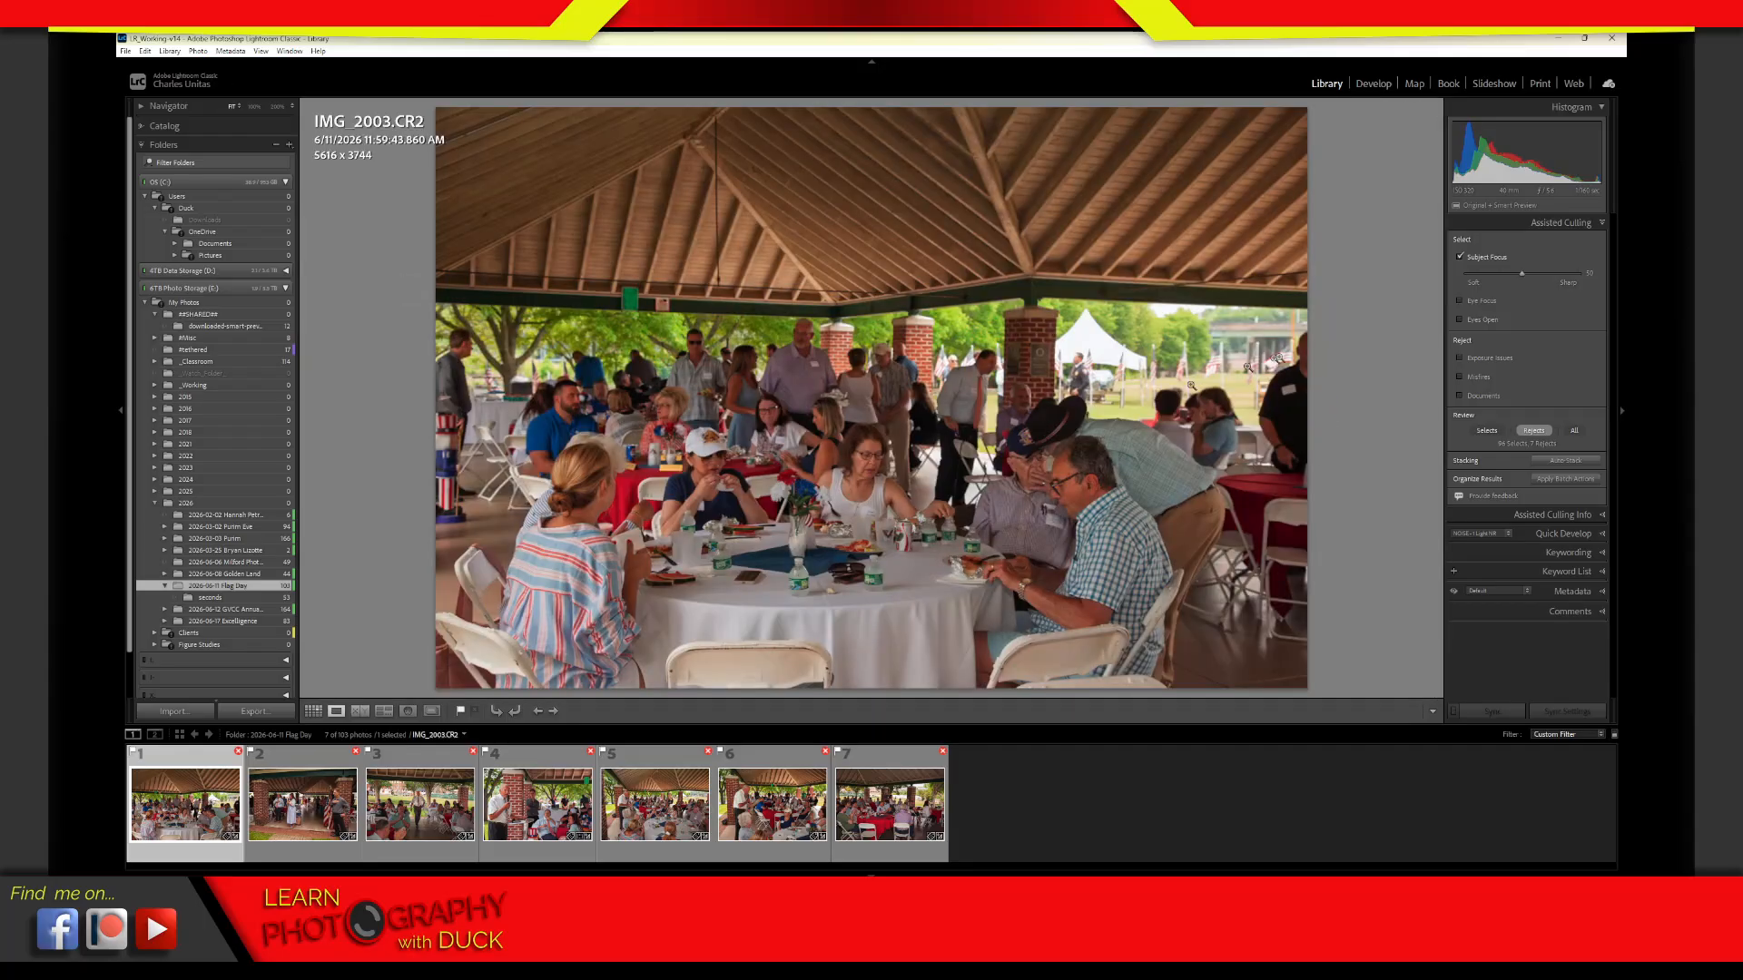
# Examine the focus on the seated people and the food on the front table of IMG_2003.CR2 at close zoom
pyautogui.click(862, 493)
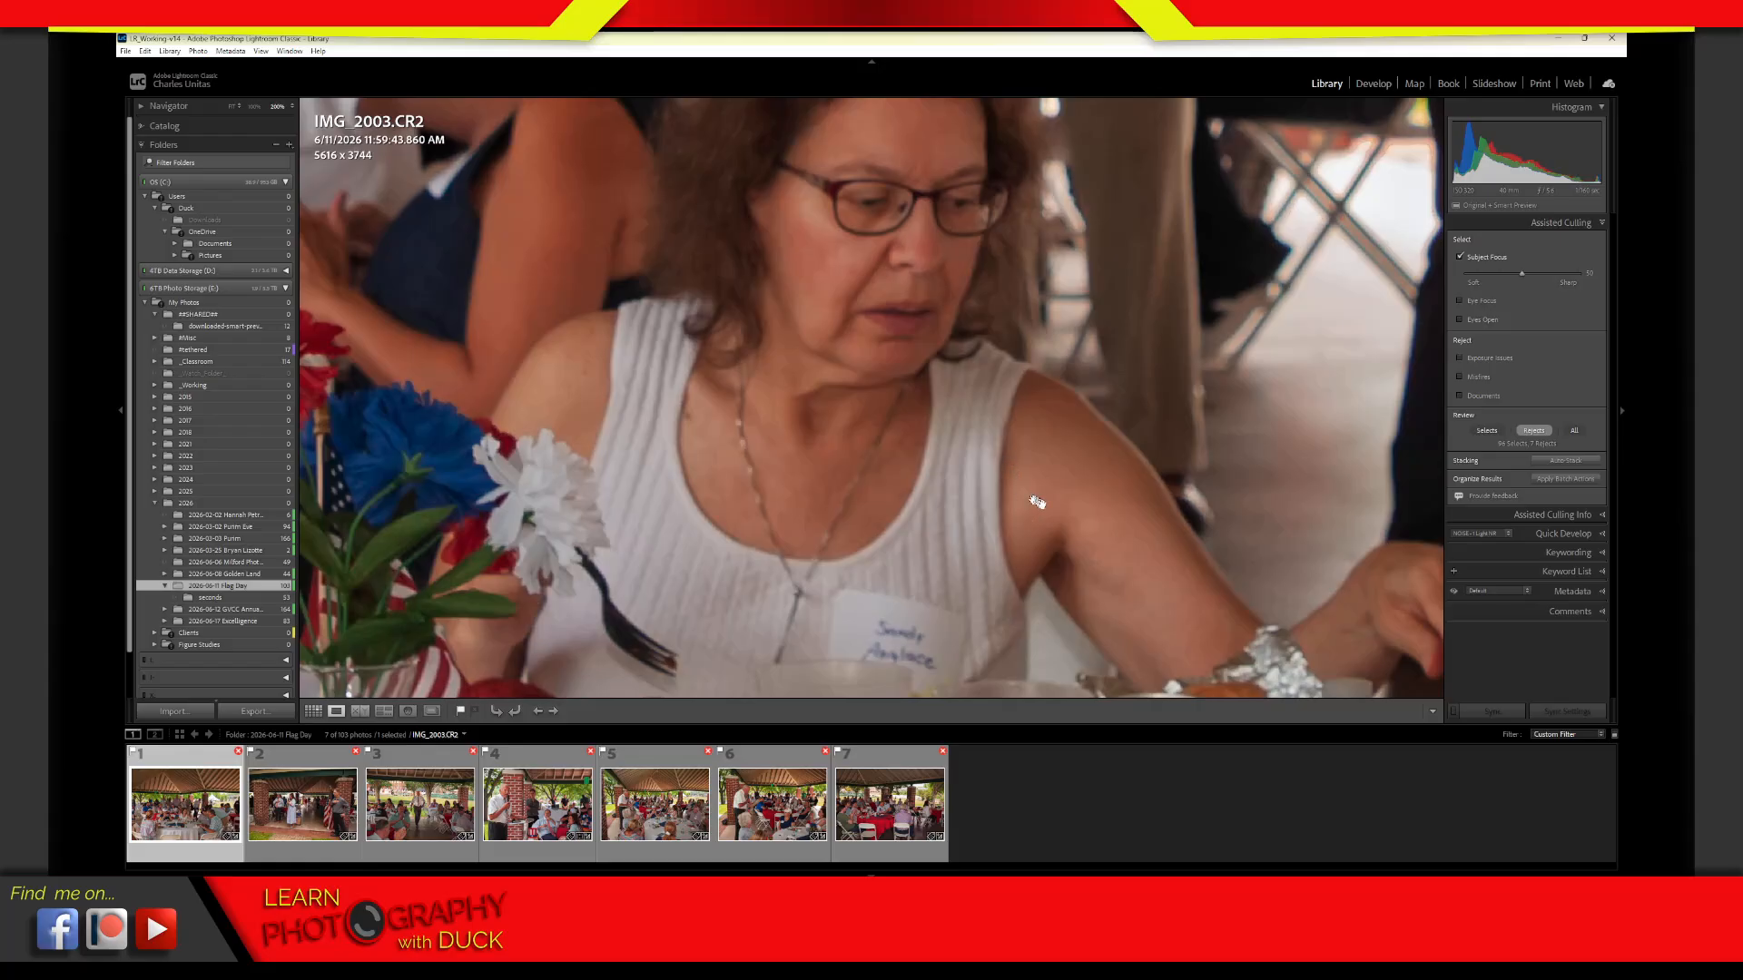
pyautogui.moveTo(1071, 518); pyautogui.dragTo(378, 550)
pyautogui.moveTo(1103, 473); pyautogui.dragTo(652, 491)
pyautogui.moveTo(1003, 575); pyautogui.dragTo(782, 423)
pyautogui.moveTo(1056, 309); pyautogui.dragTo(1106, 413)
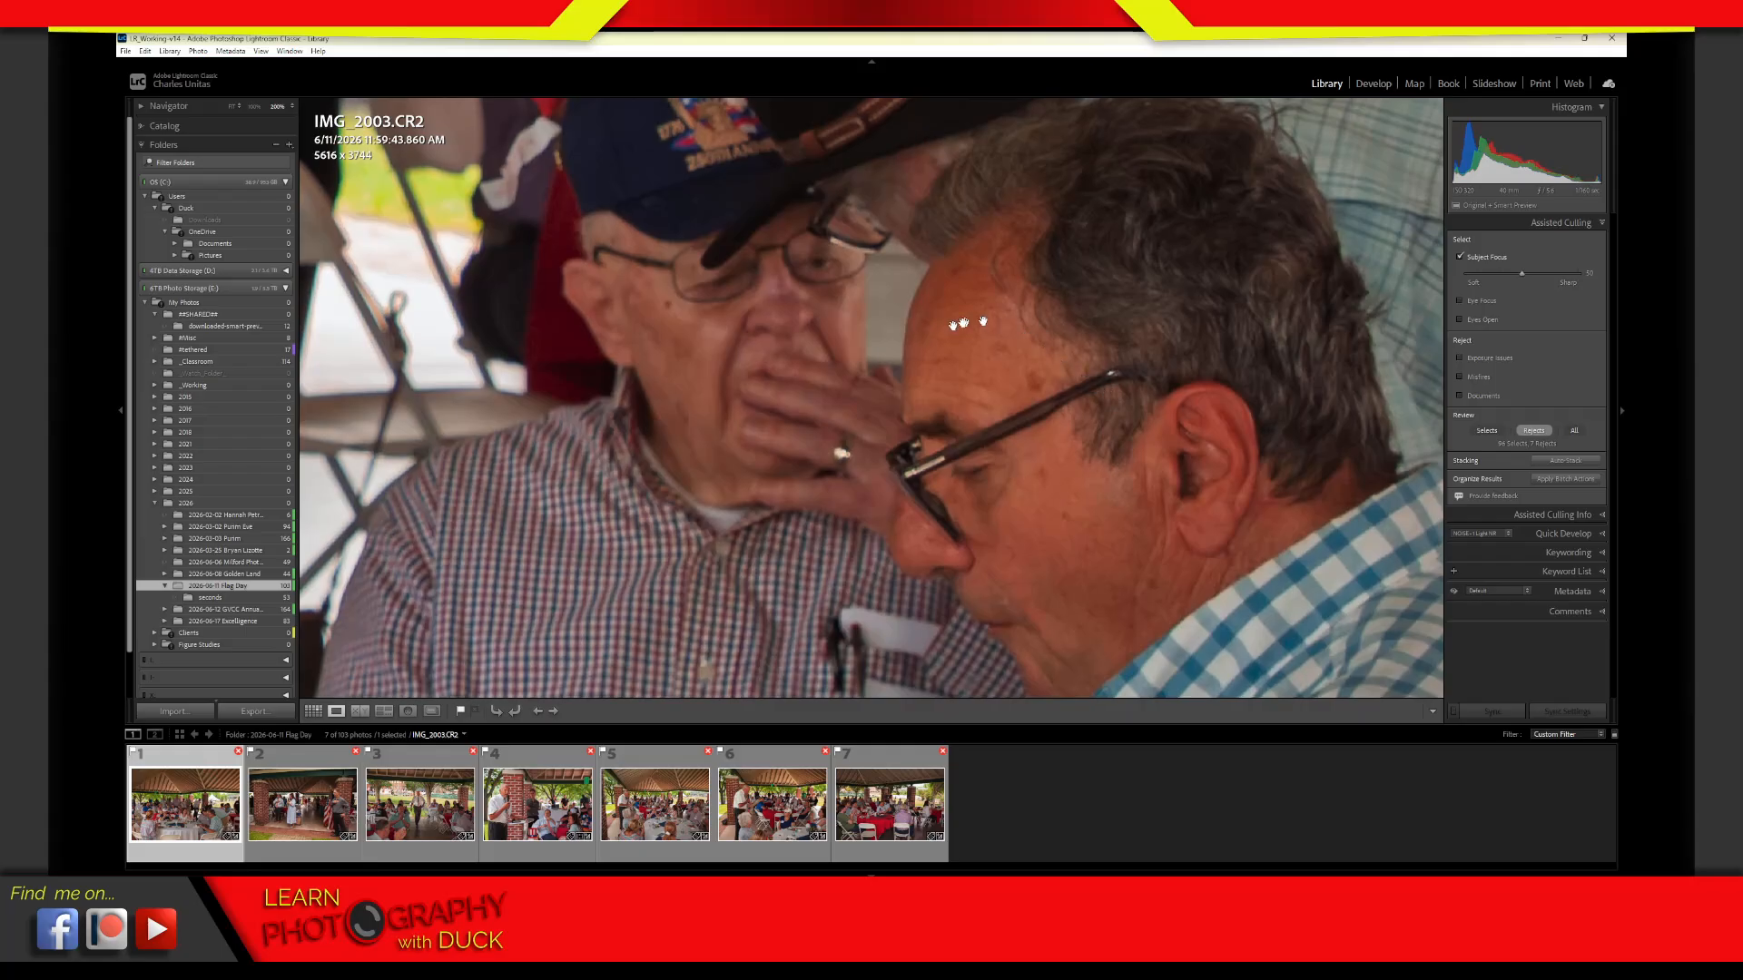
pyautogui.moveTo(845, 301); pyautogui.dragTo(1157, 498)
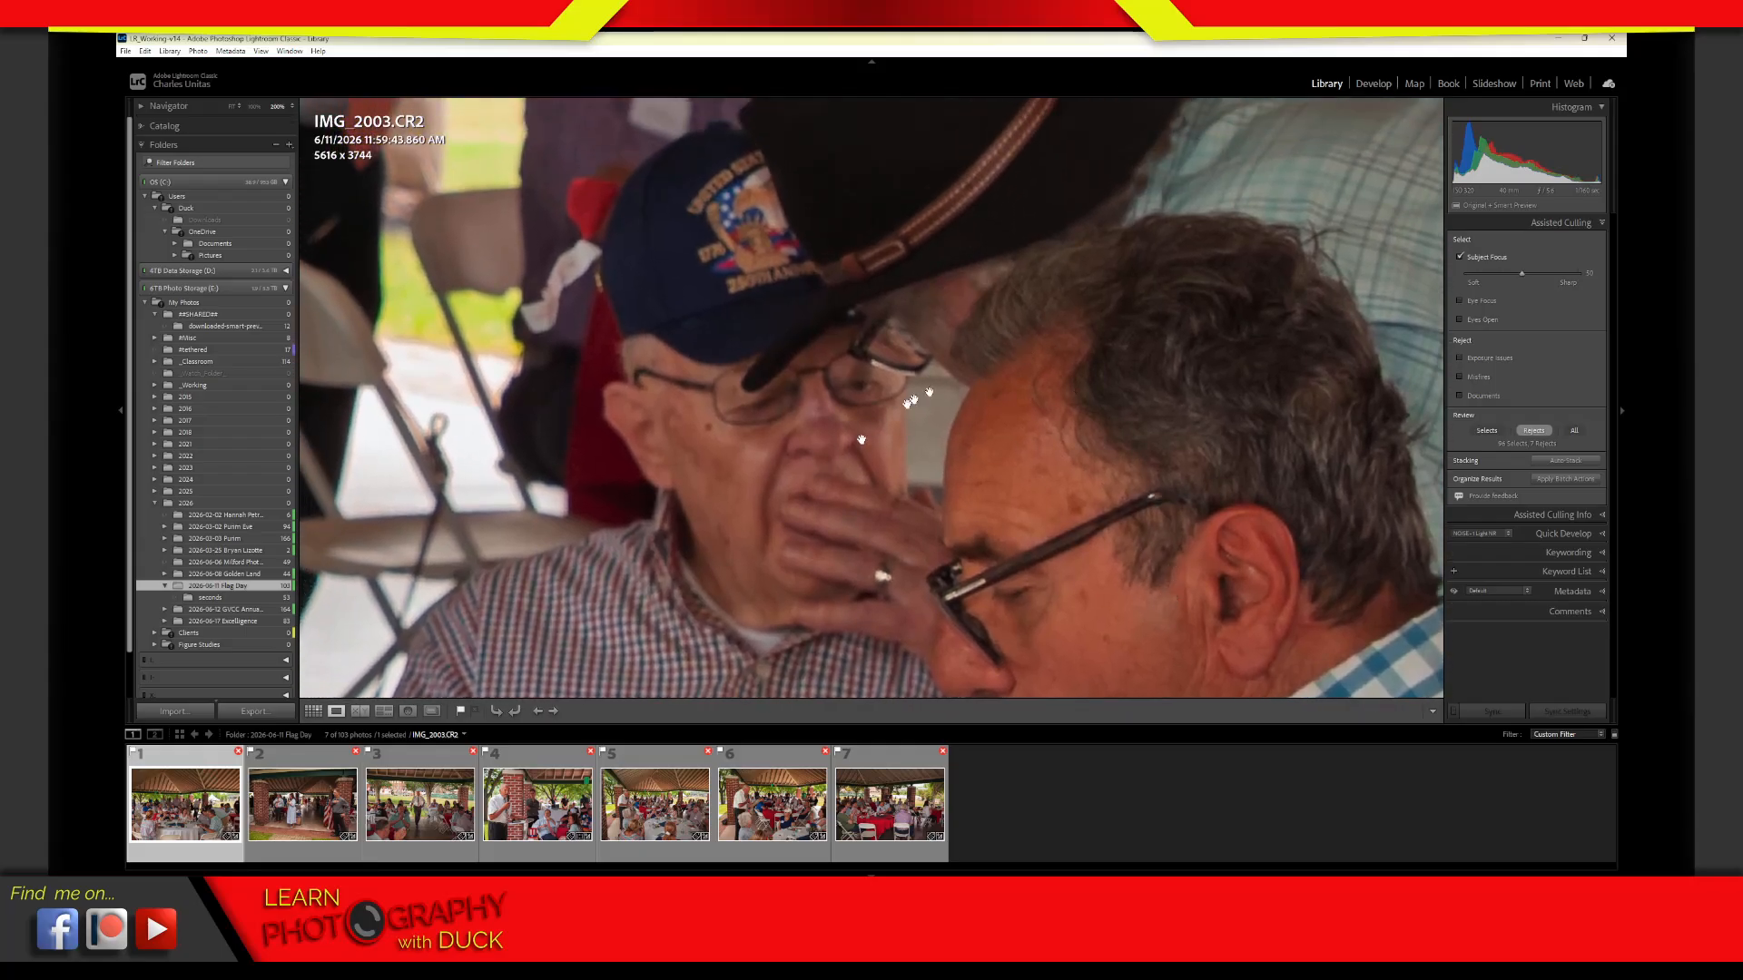
pyautogui.moveTo(1145, 567); pyautogui.dragTo(1247, 287)
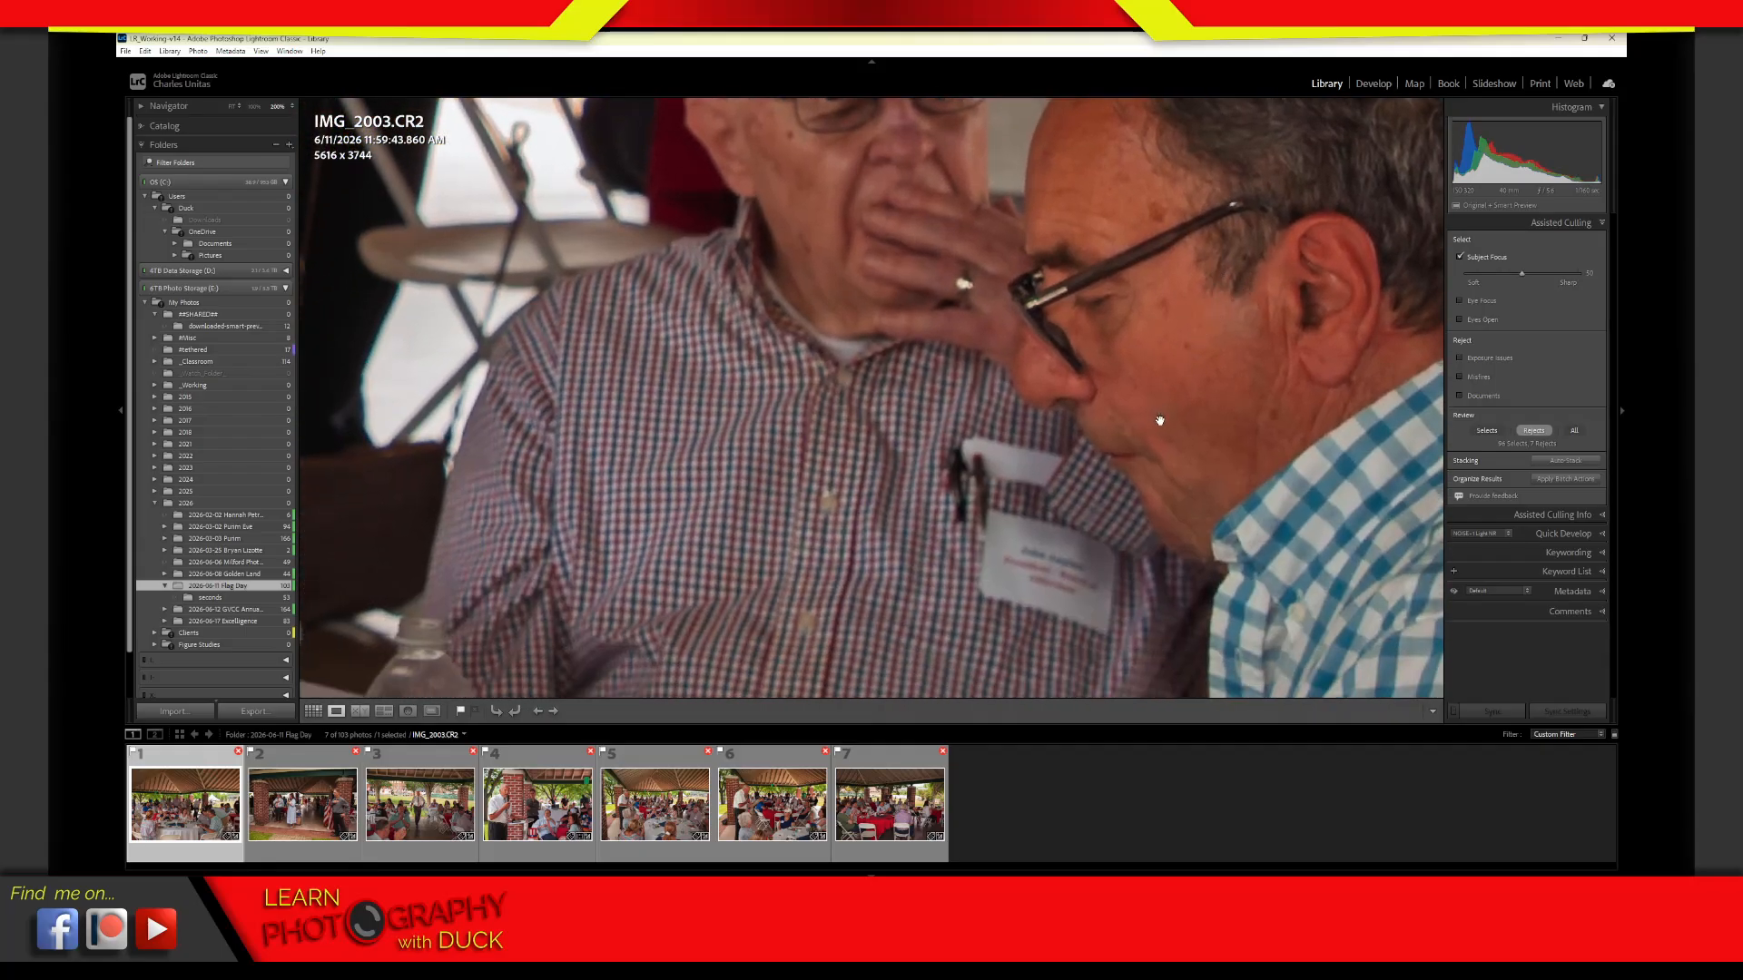
pyautogui.moveTo(1161, 420); pyautogui.dragTo(1172, 408)
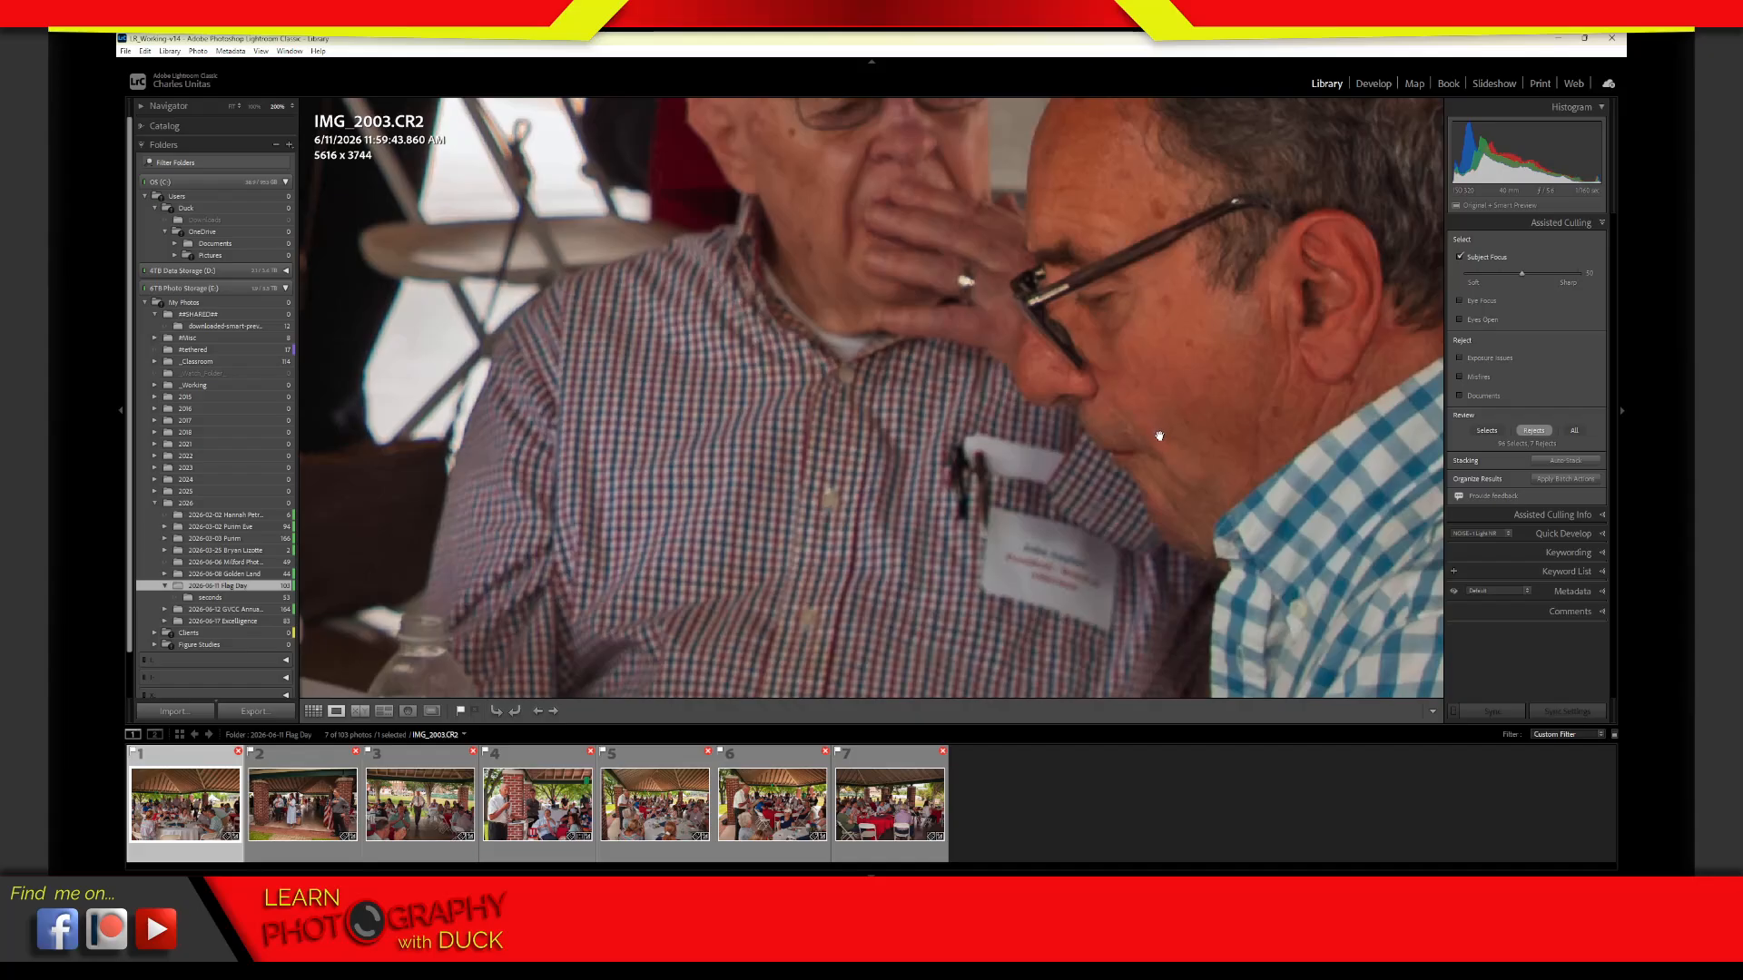
pyautogui.click(1159, 437)
pyautogui.click(986, 574)
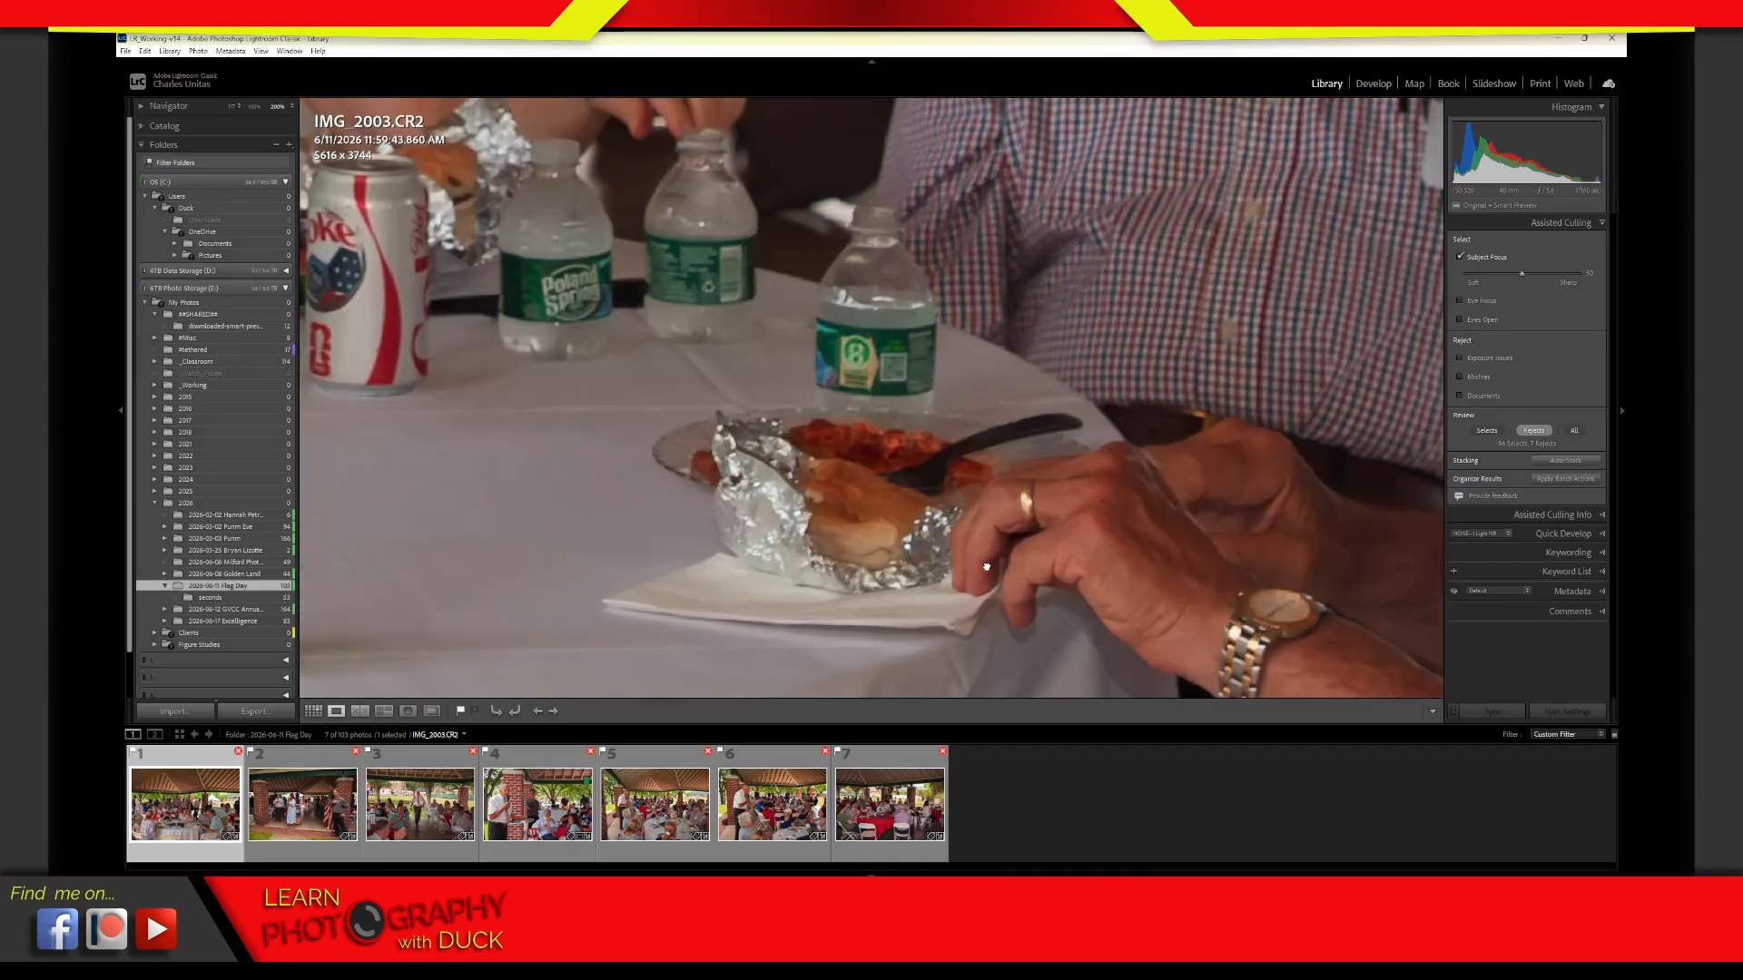
pyautogui.click(982, 510)
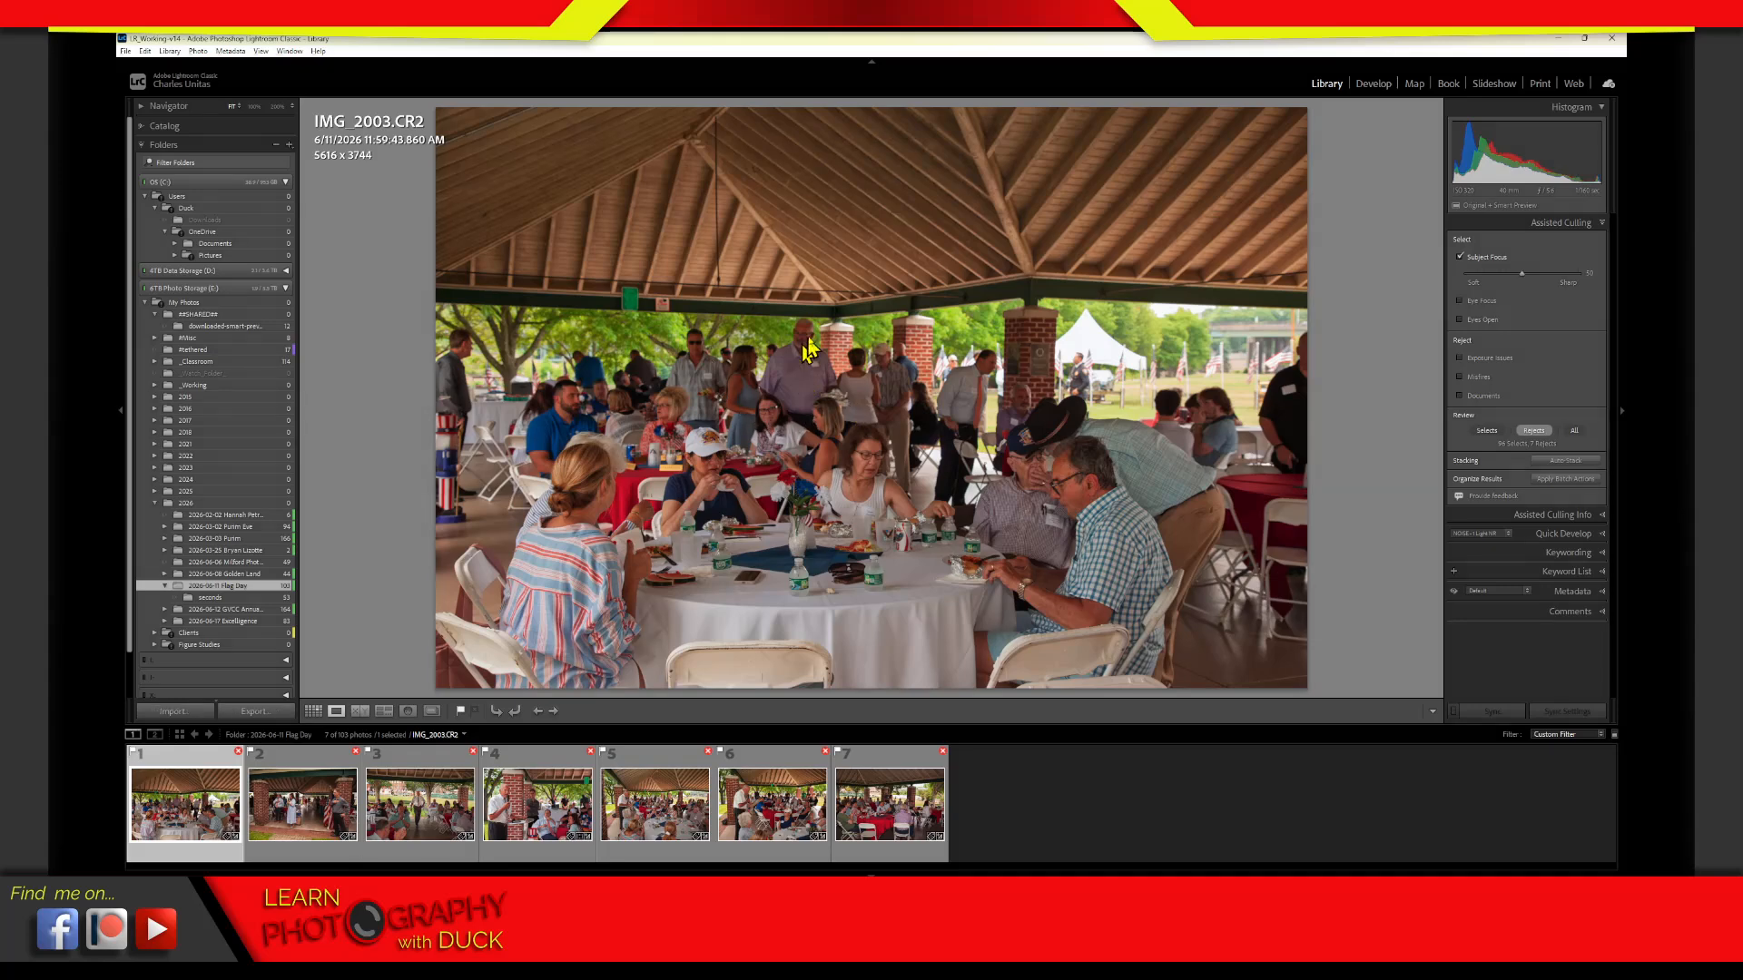
# Examine the focus on the people standing in the background of IMG_2003.CR2 at close zoom
pyautogui.moveTo(869, 313)
pyautogui.mouseDown()
pyautogui.moveTo(739, 310)
pyautogui.moveTo(605, 425)
pyautogui.moveTo(742, 506)
pyautogui.moveTo(882, 390)
pyautogui.moveTo(729, 309)
pyautogui.moveTo(615, 423)
pyautogui.mouseUp()
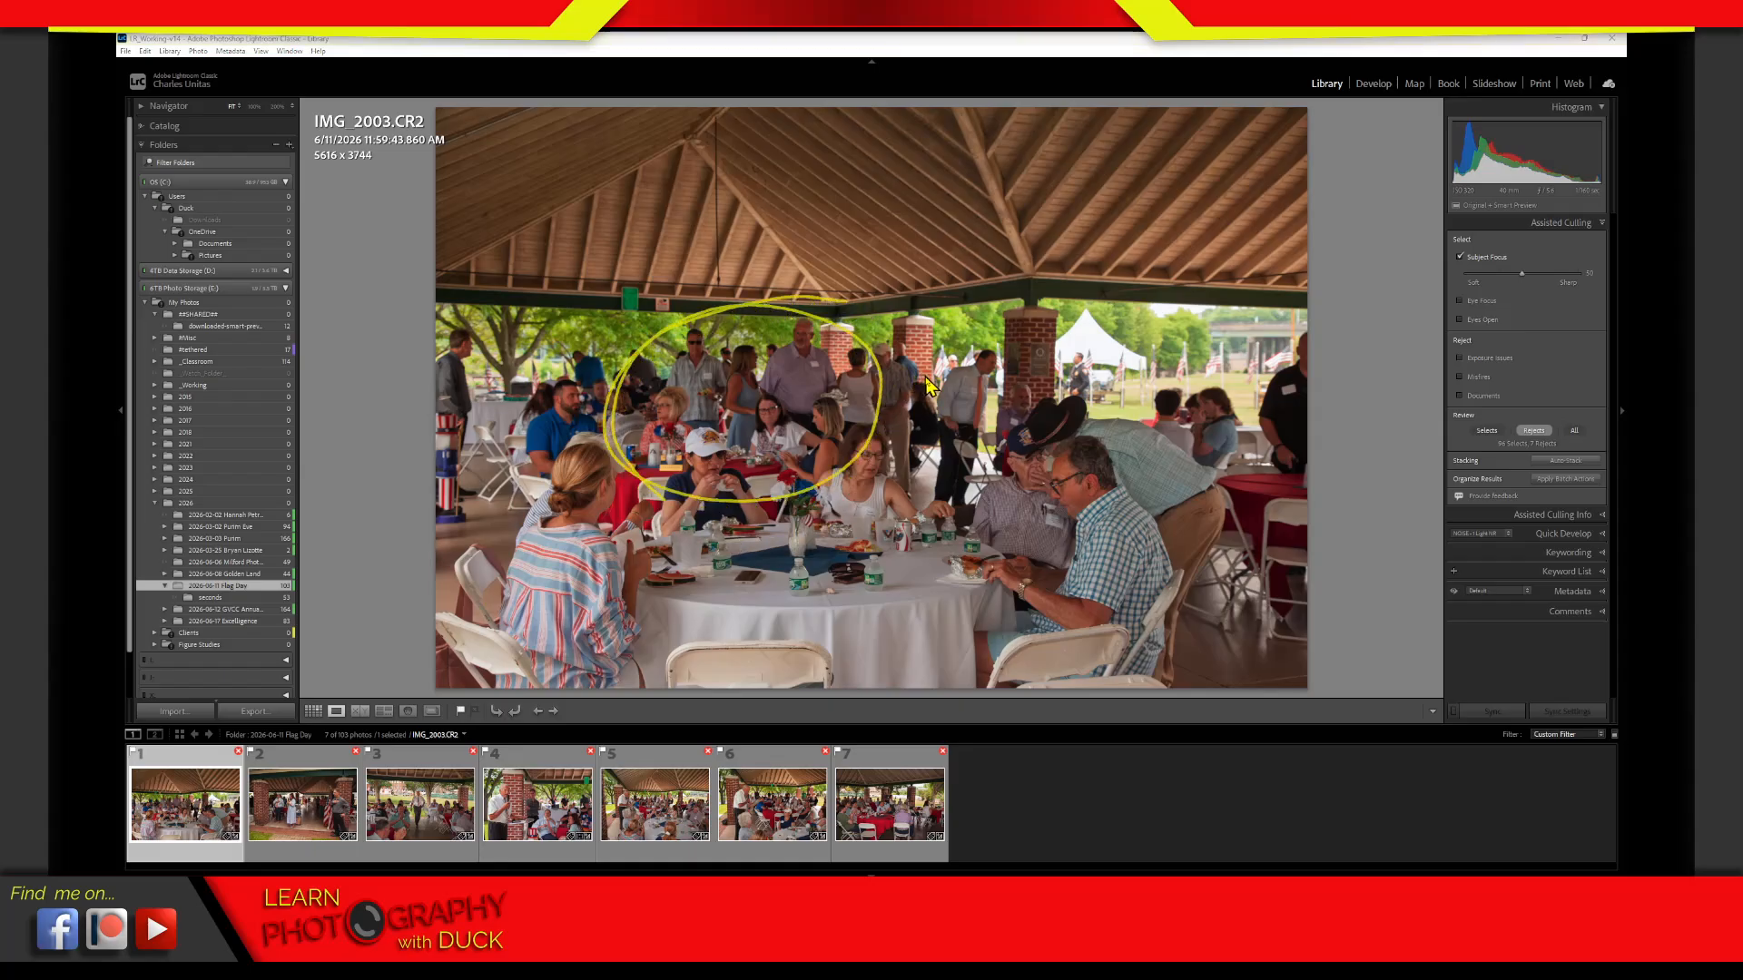
pyautogui.moveTo(801, 331)
pyautogui.mouseDown()
pyautogui.moveTo(878, 513)
pyautogui.moveTo(914, 290)
pyautogui.mouseUp()
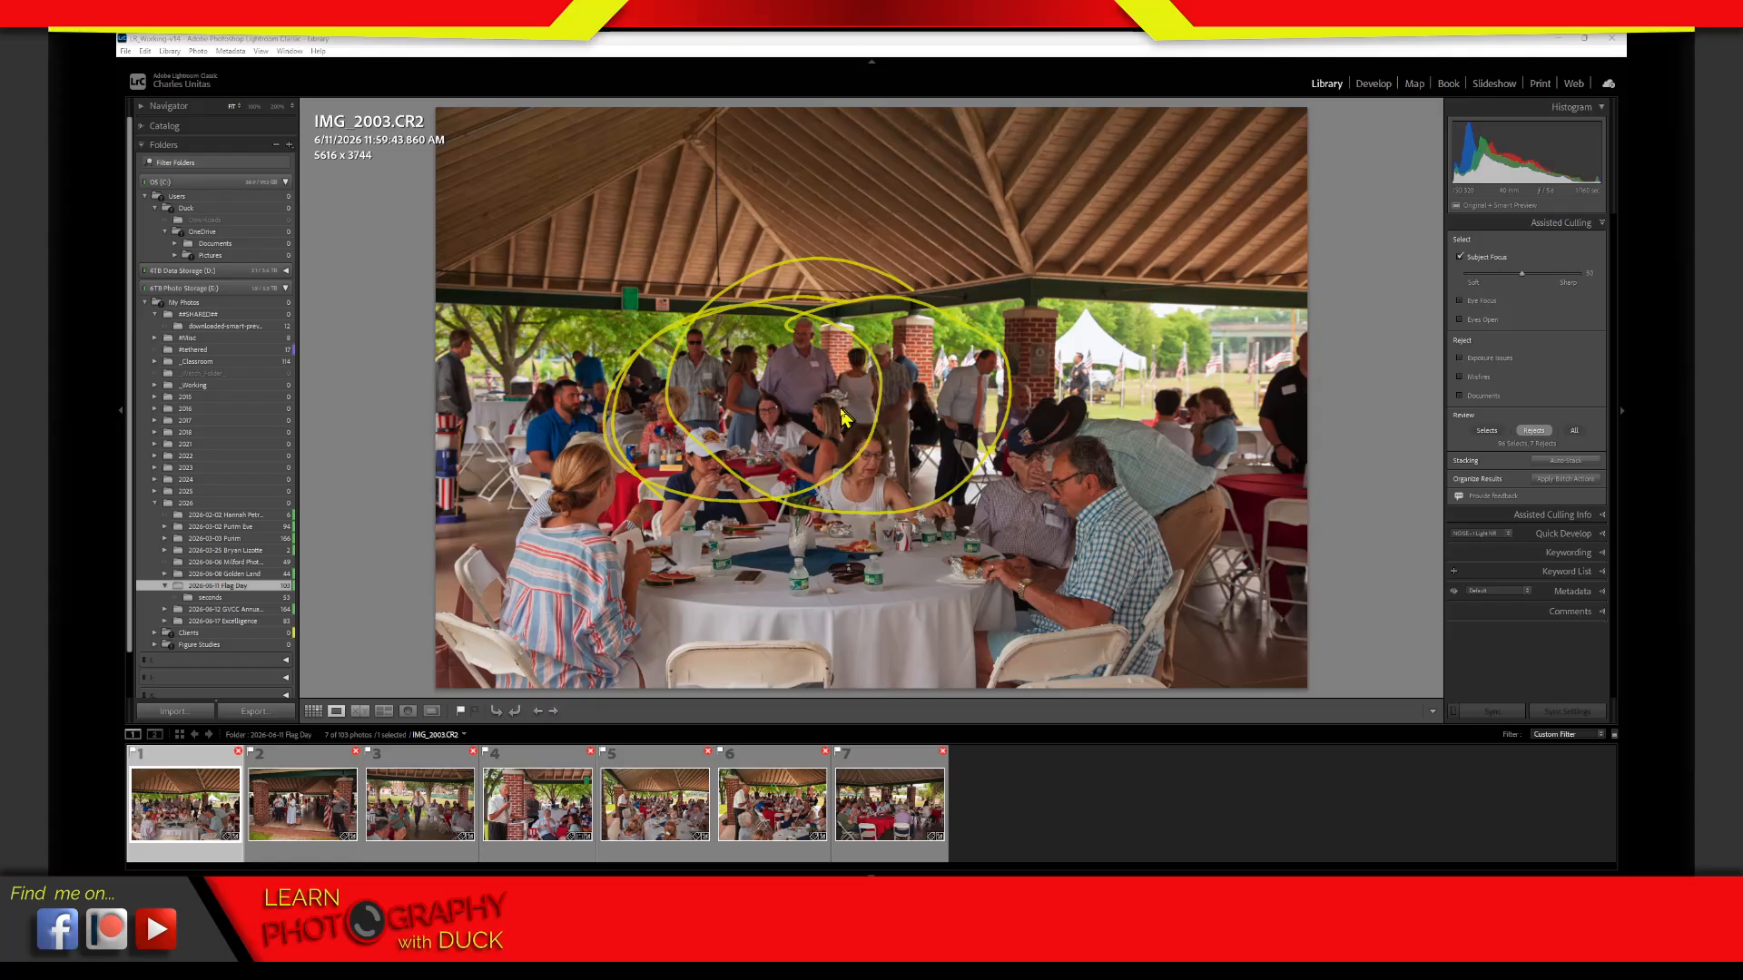
pyautogui.press('Escape')
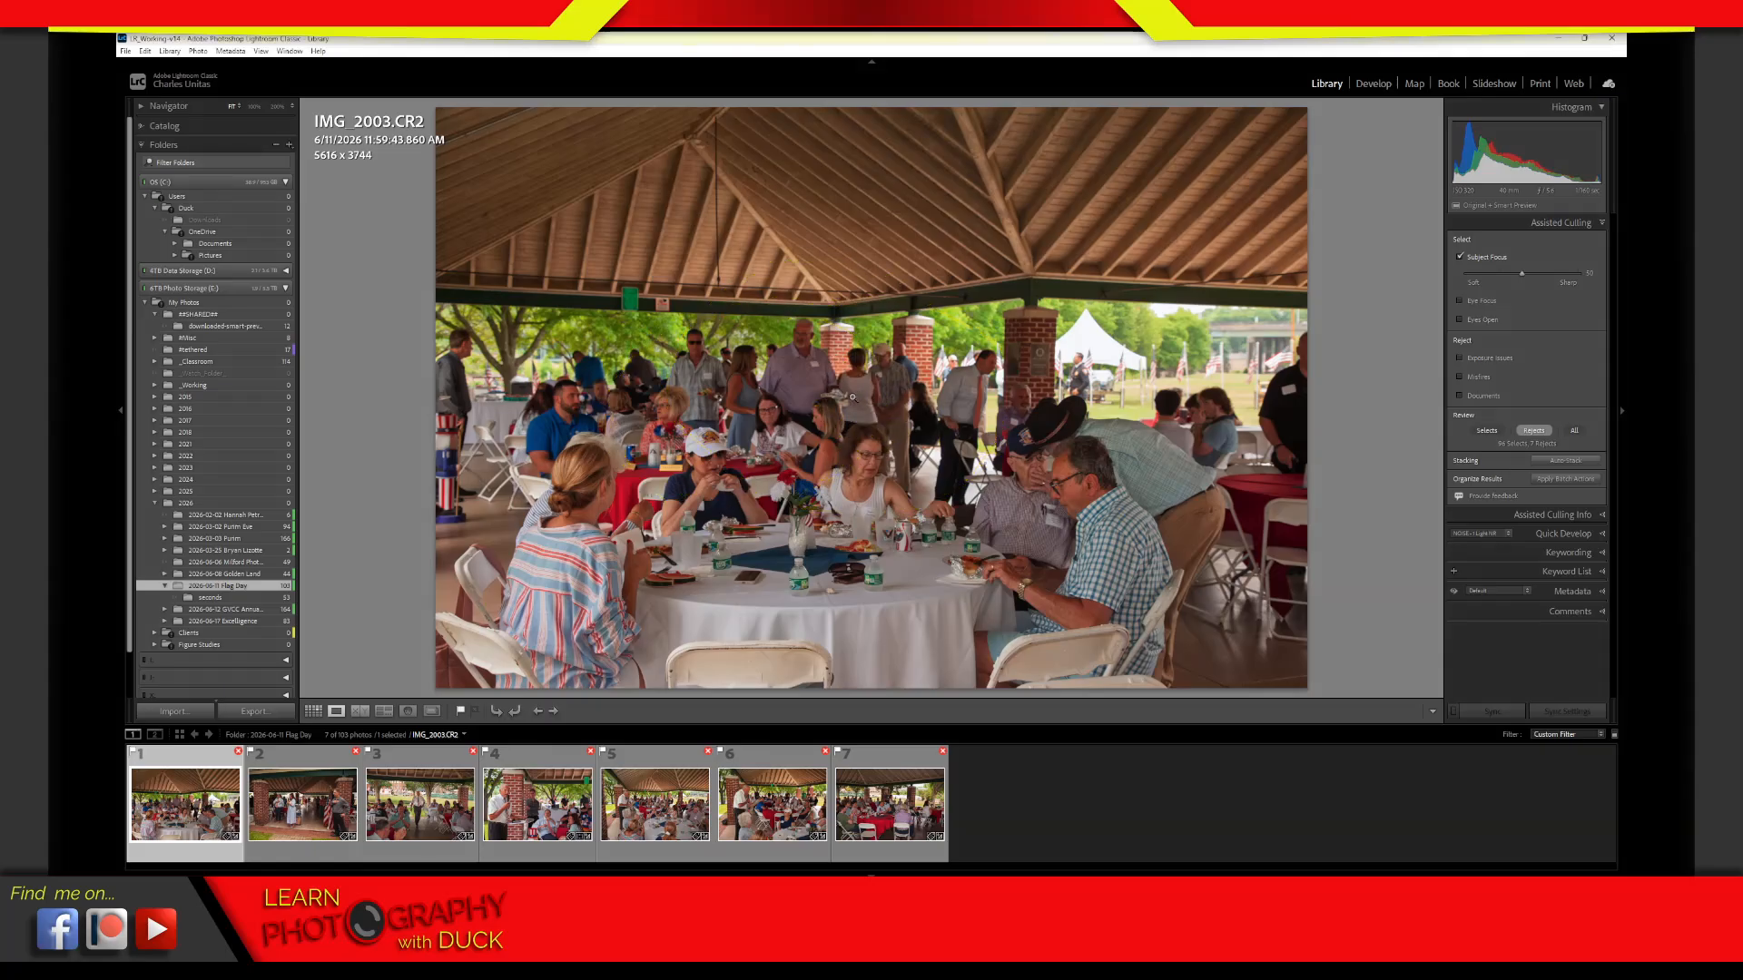
pyautogui.moveTo(854, 387); pyautogui.dragTo(1032, 555)
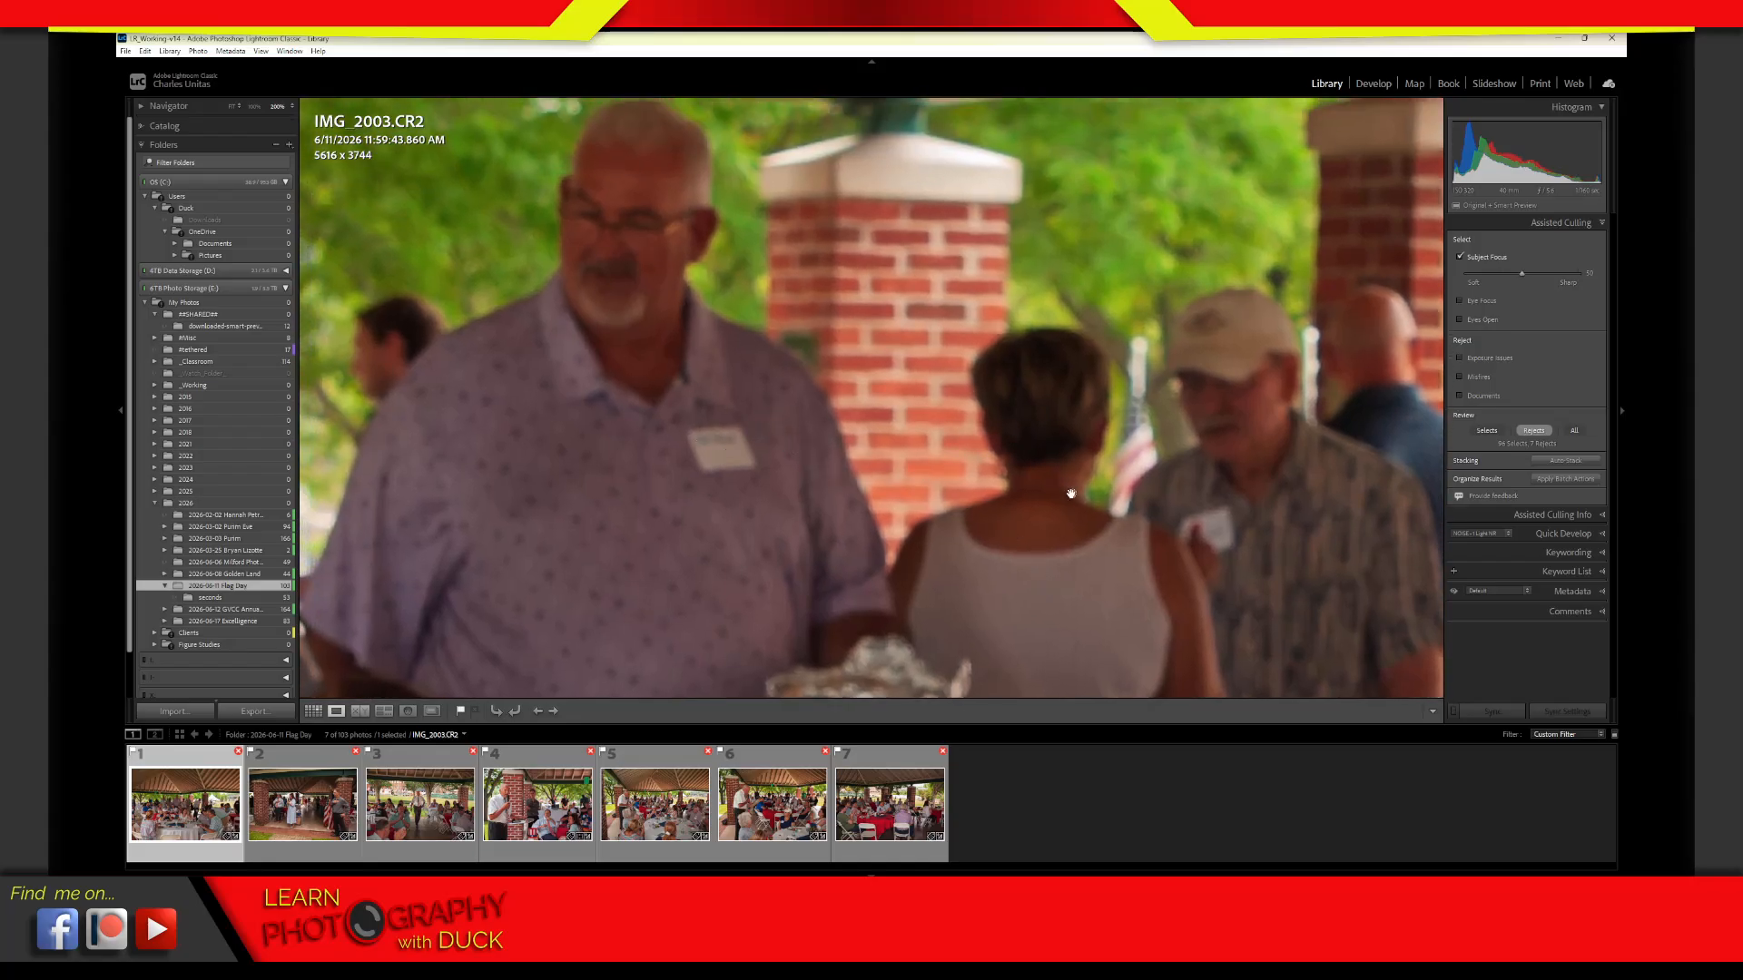
pyautogui.moveTo(1071, 494); pyautogui.dragTo(1074, 503)
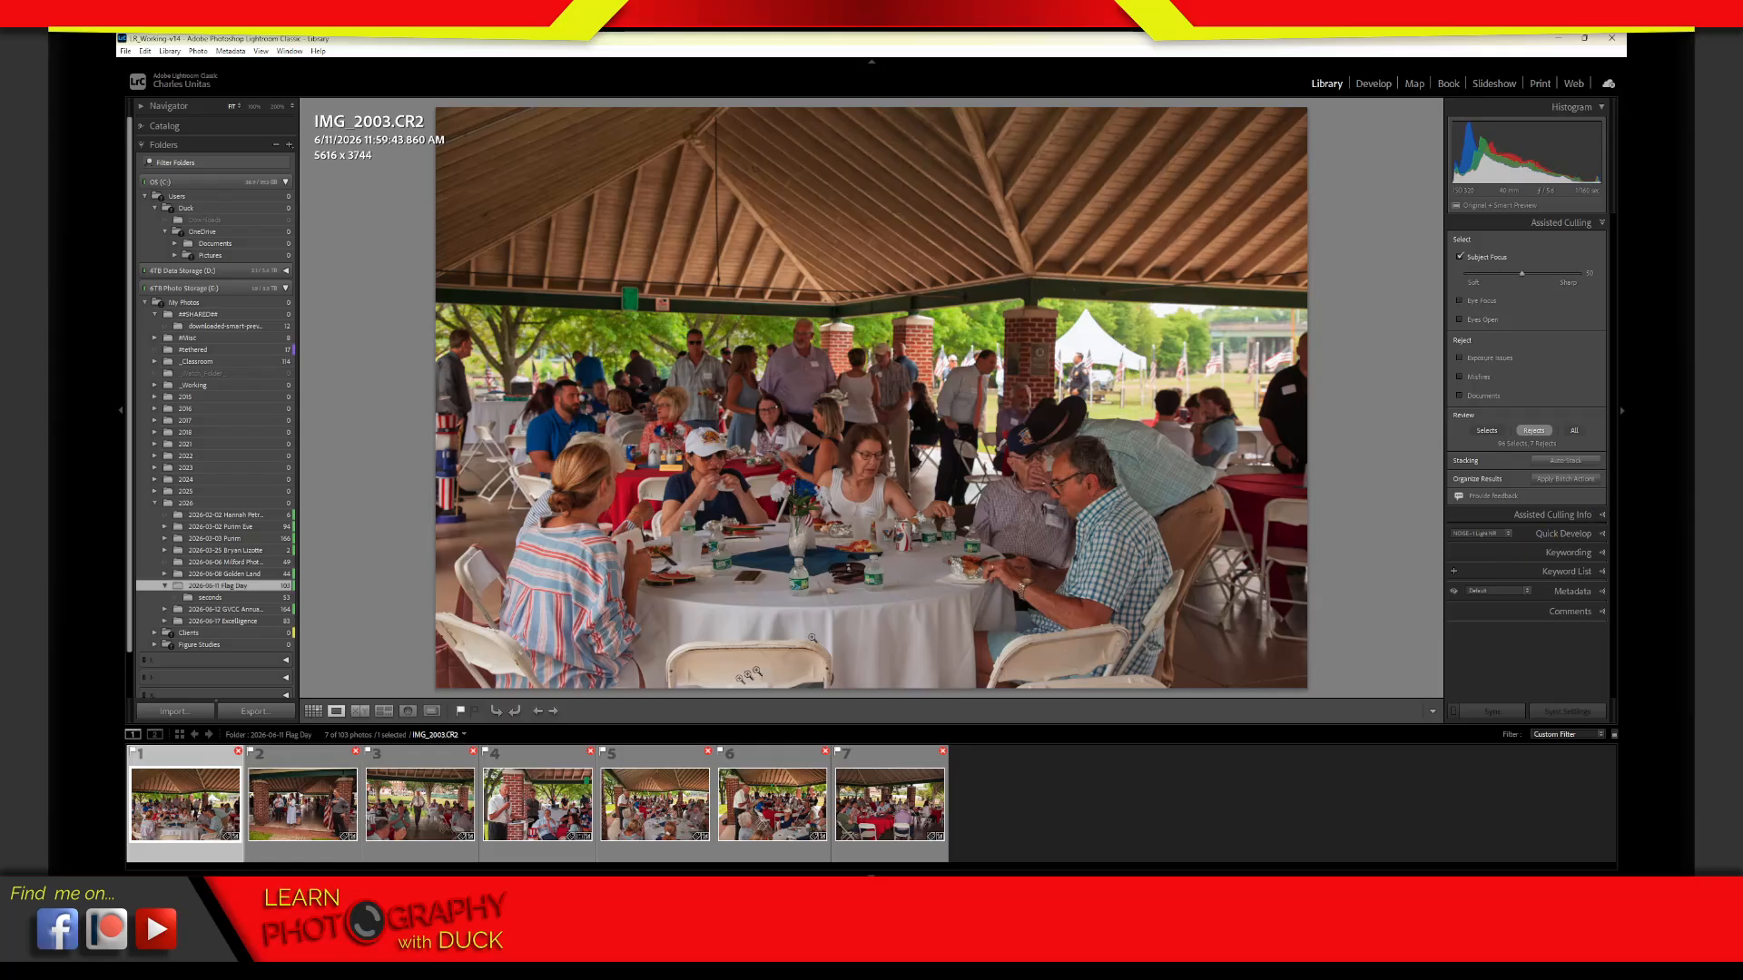
# Open the rejected photo IMG_2025.CR2 and examine the focus on the walking man and the clapping man at close zoom
pyautogui.click(431, 811)
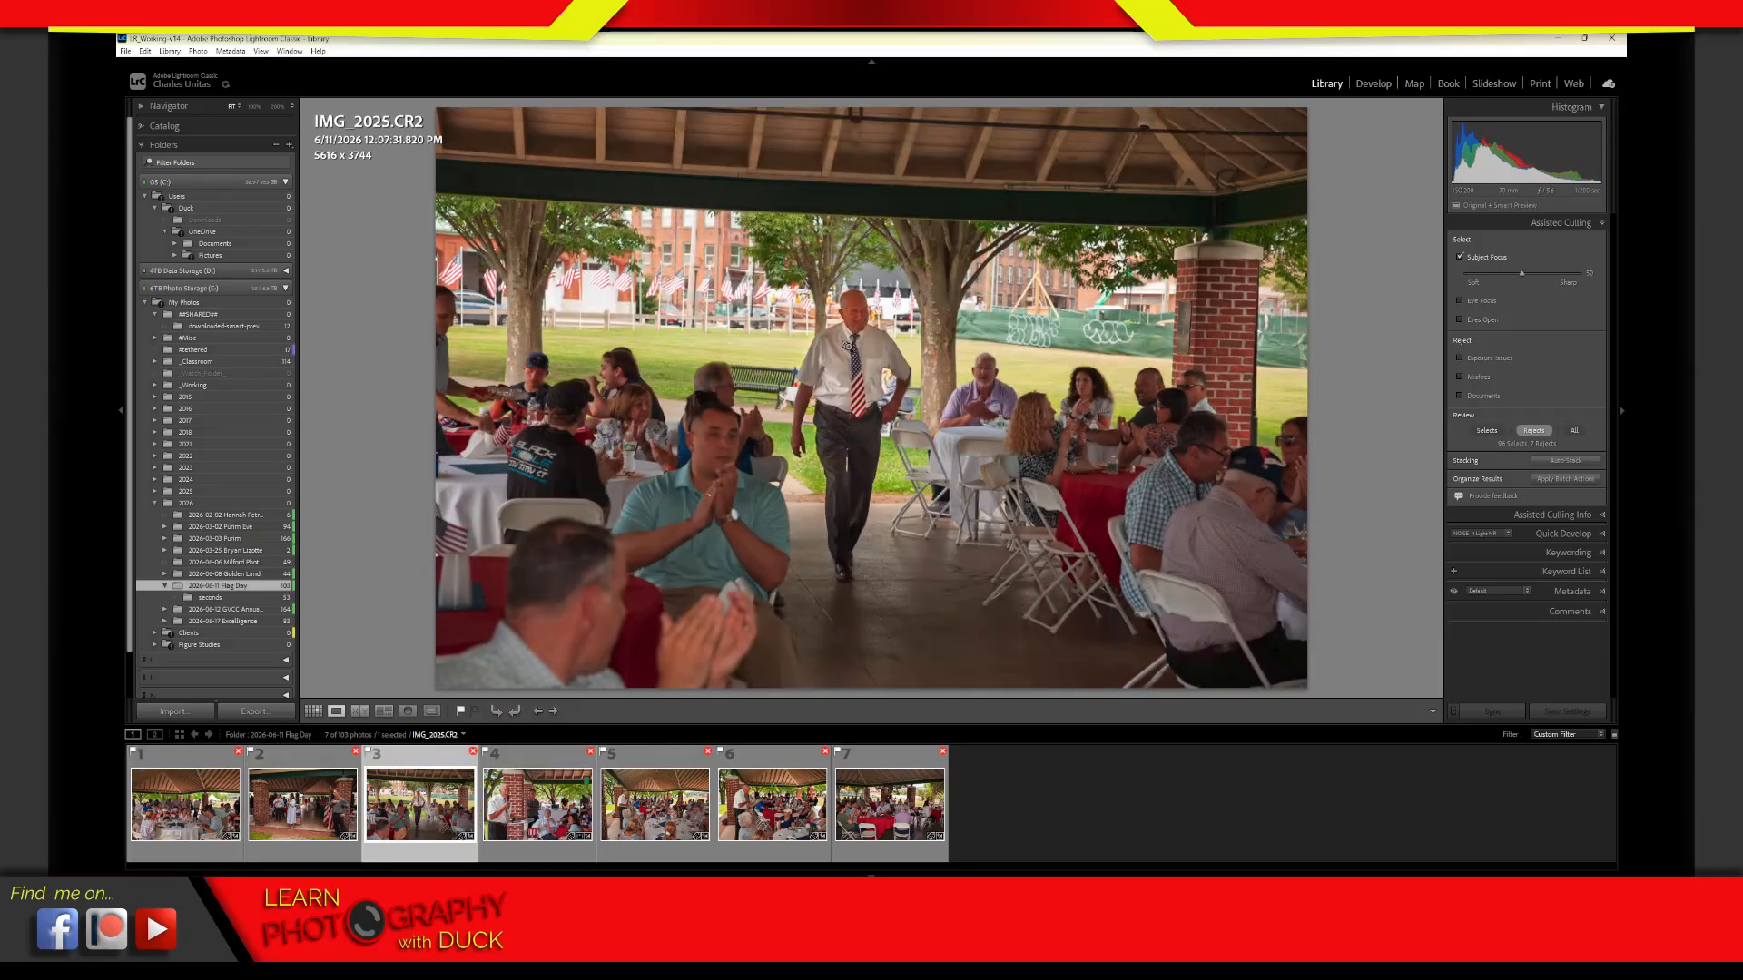
pyautogui.click(857, 337)
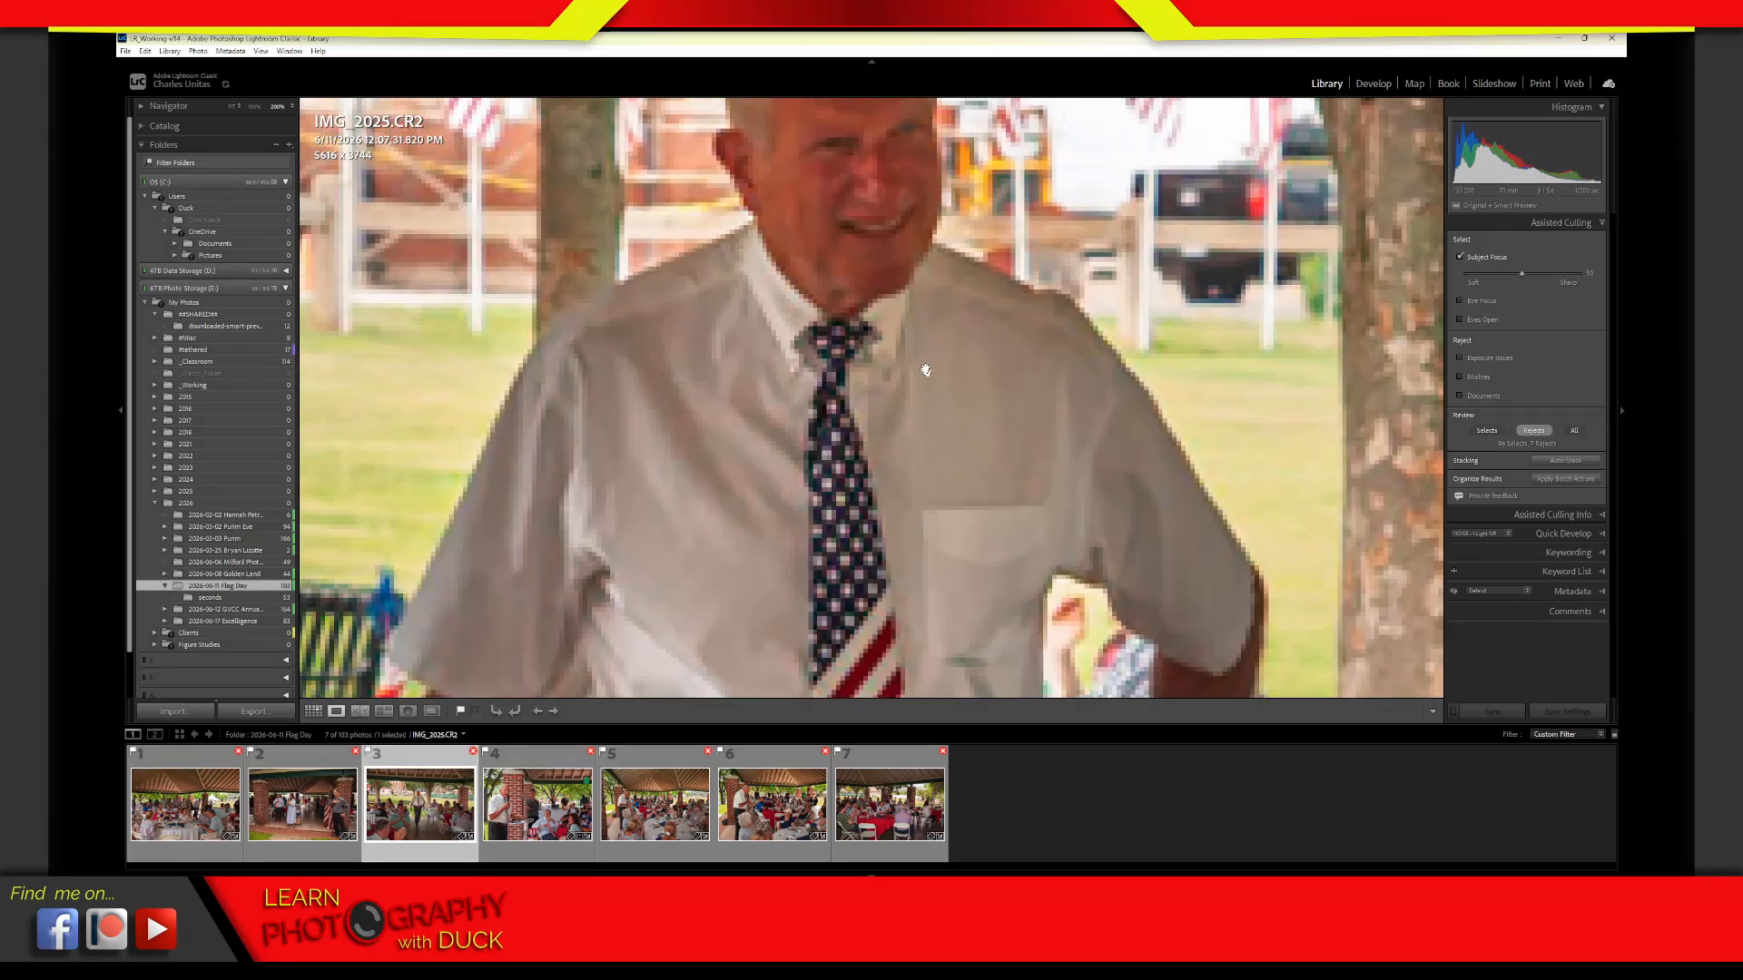
pyautogui.moveTo(924, 369); pyautogui.dragTo(969, 545)
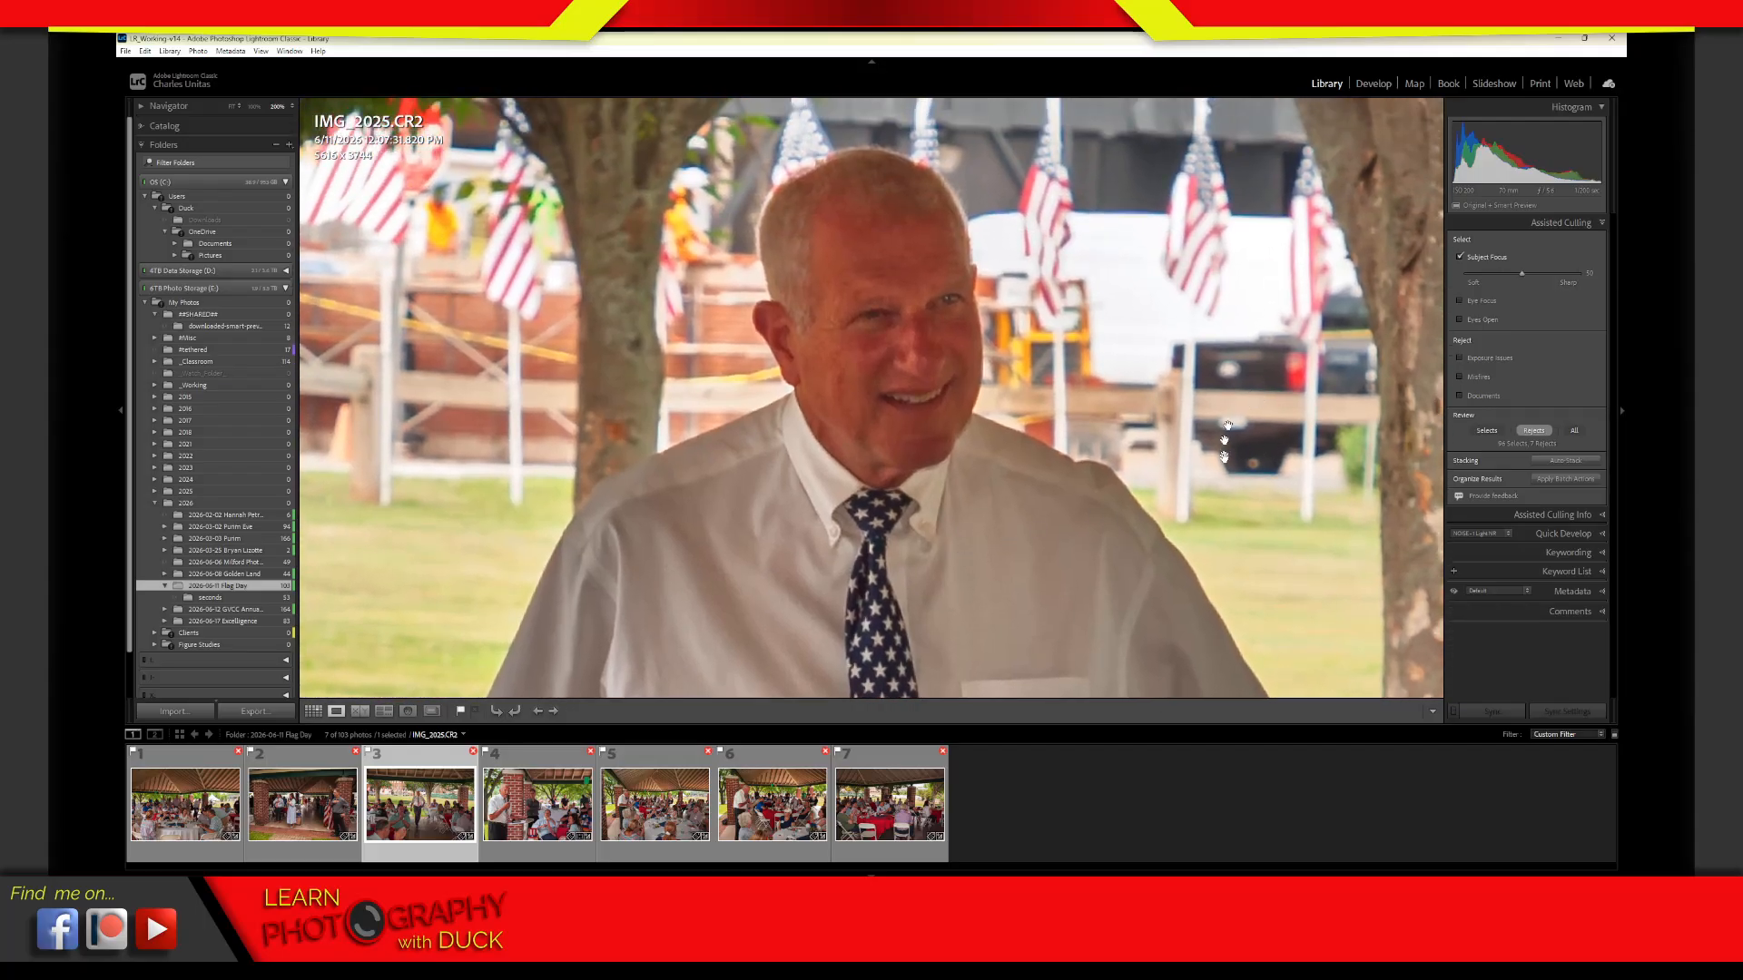
pyautogui.moveTo(909, 483); pyautogui.dragTo(909, 476)
pyautogui.click(909, 481)
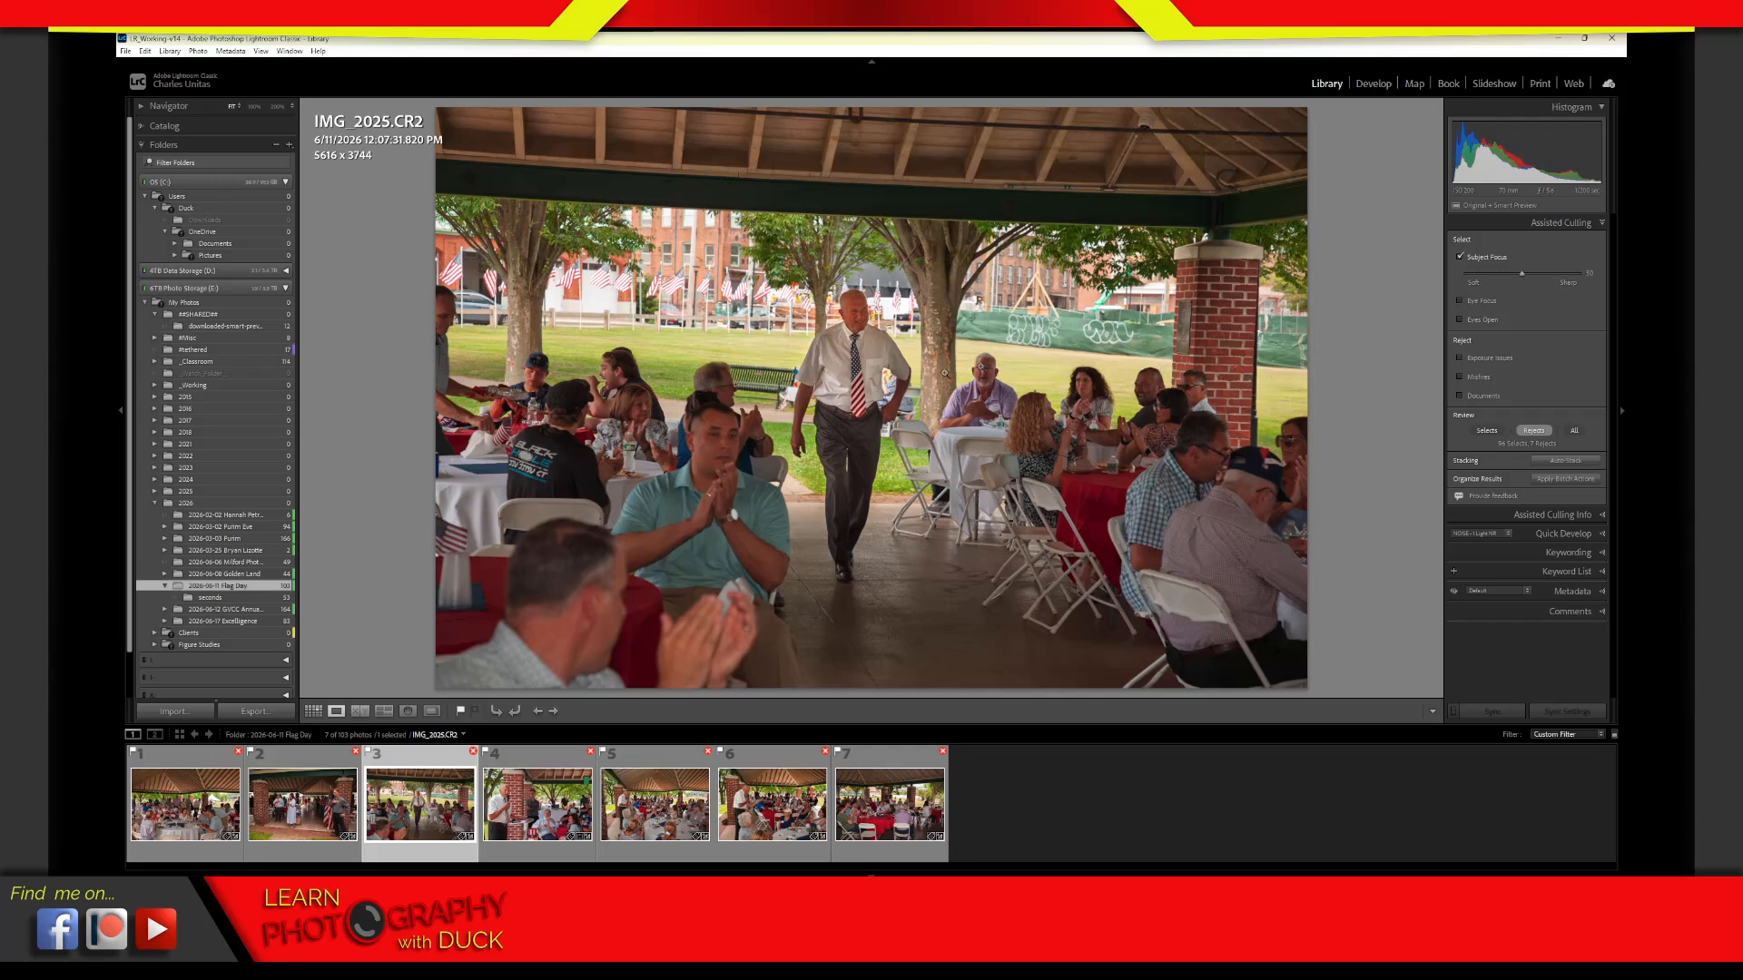
pyautogui.click(701, 464)
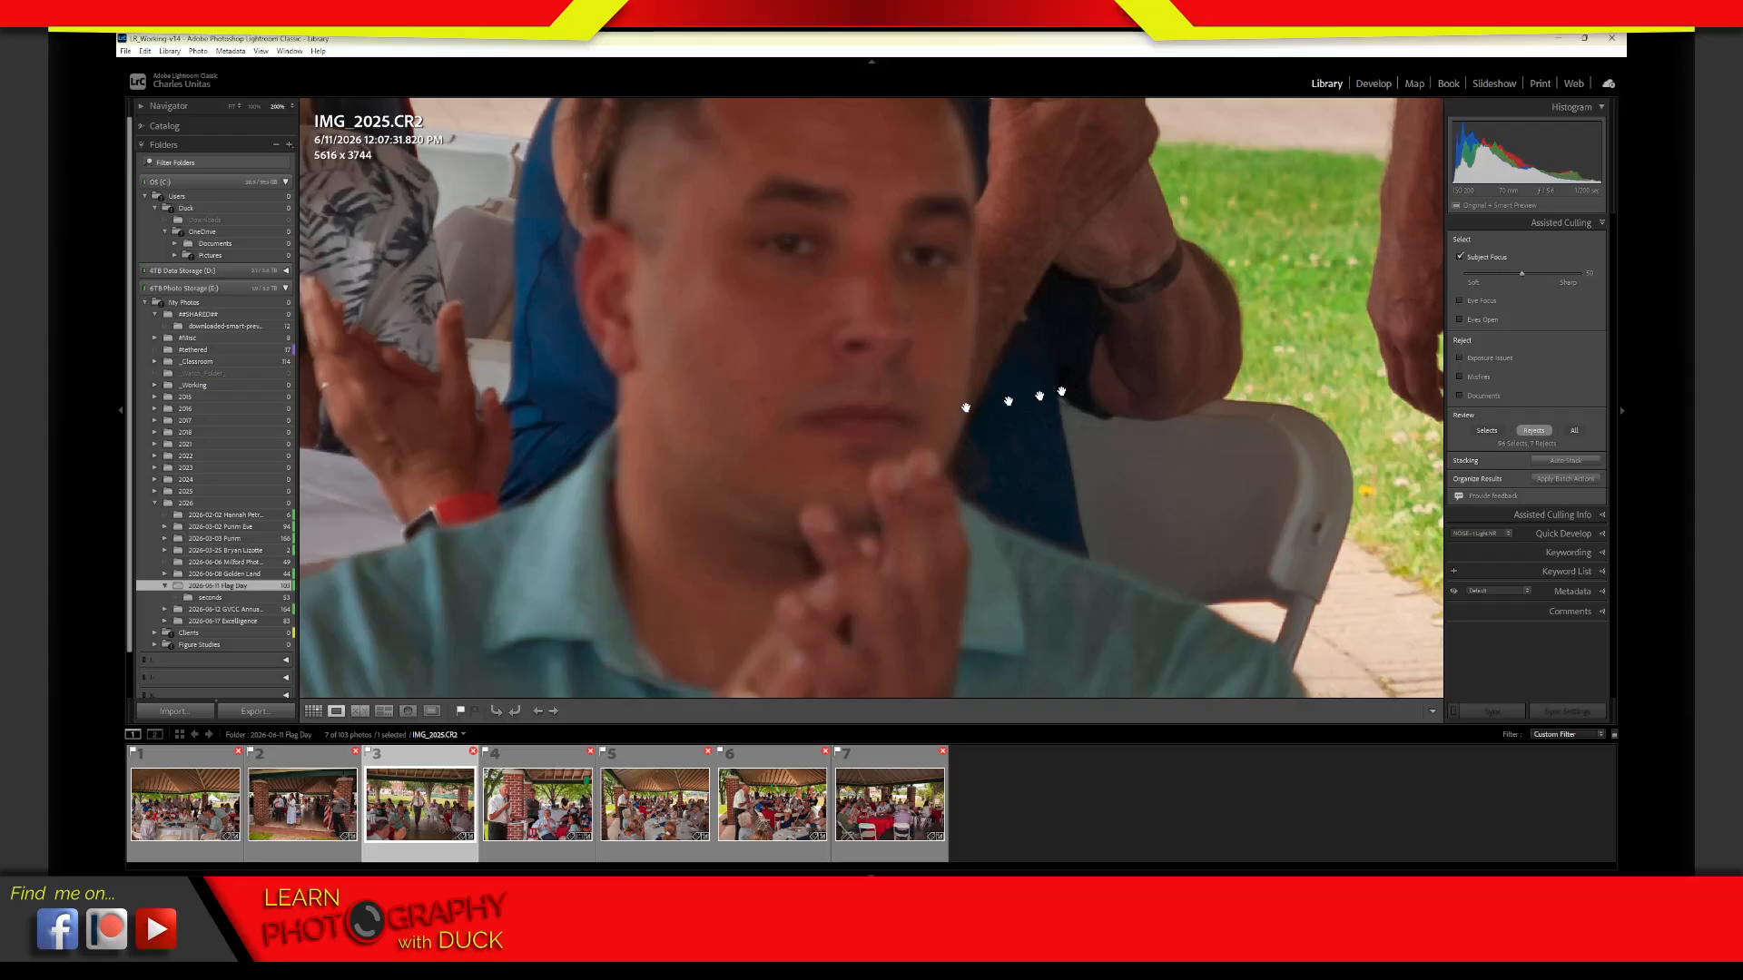
pyautogui.moveTo(1031, 319); pyautogui.dragTo(910, 467)
pyautogui.click(911, 467)
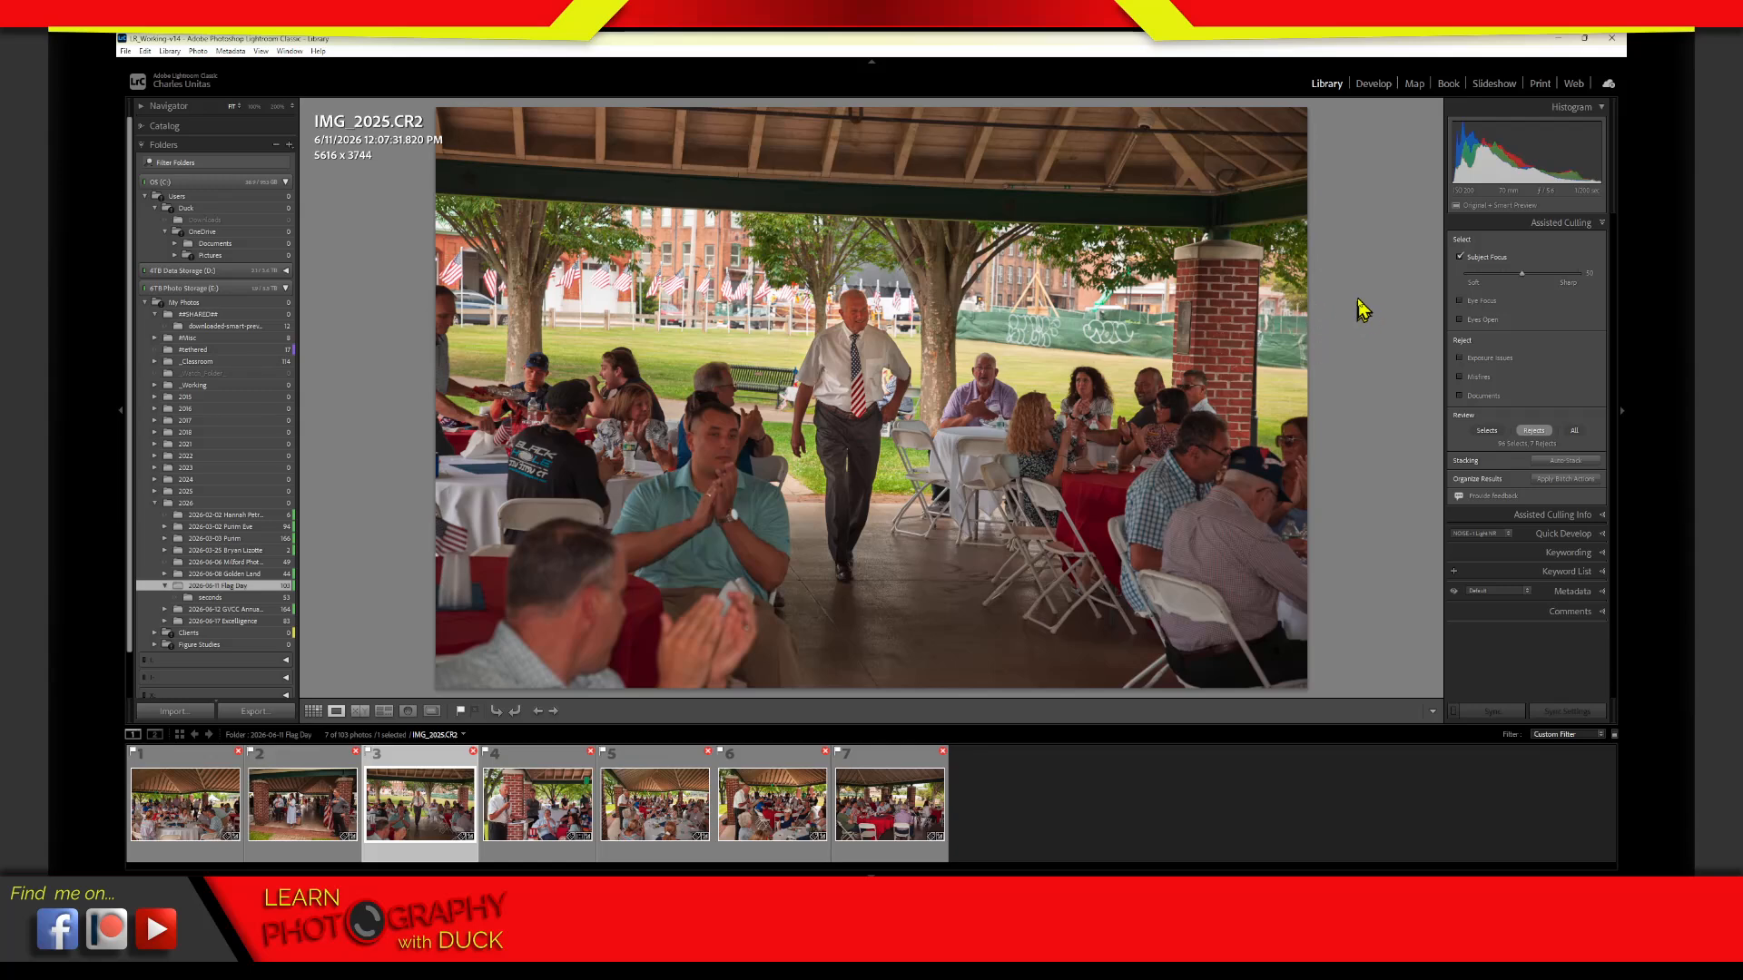
# Switch off the Subject Focus criterion and show the Flag Day and seconds folders together in the grid
pyautogui.click(1461, 257)
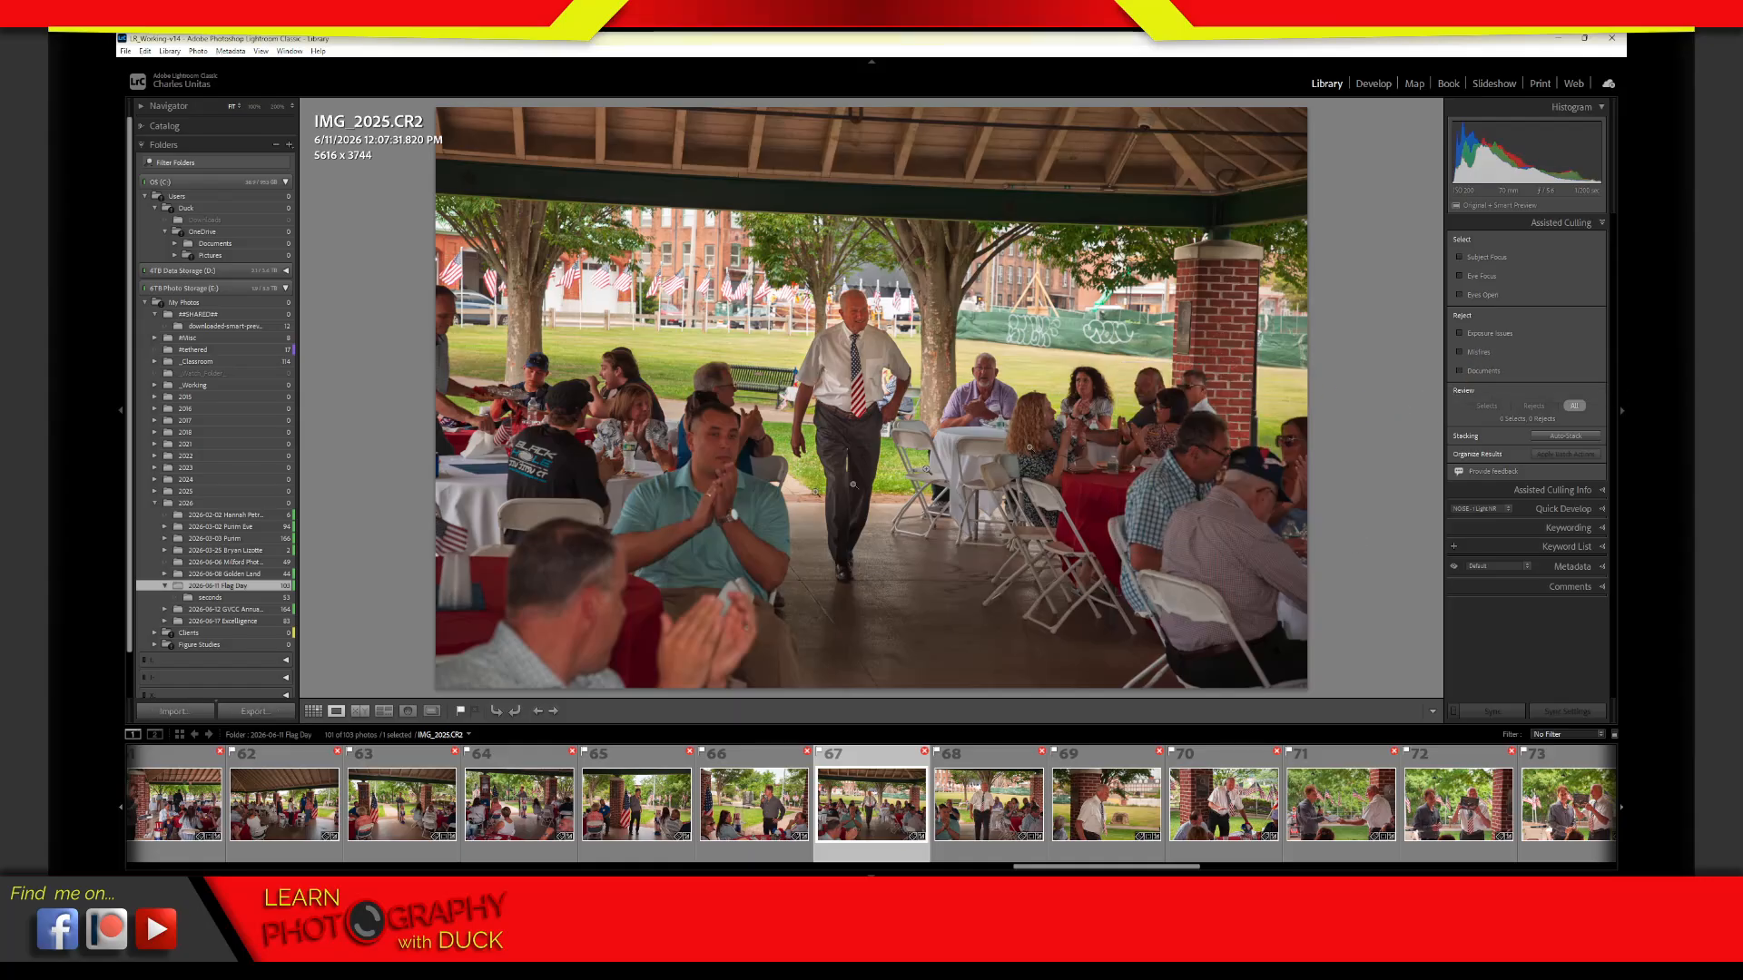
pyautogui.click(238, 599)
pyautogui.moveTo(238, 608); pyautogui.dragTo(243, 604)
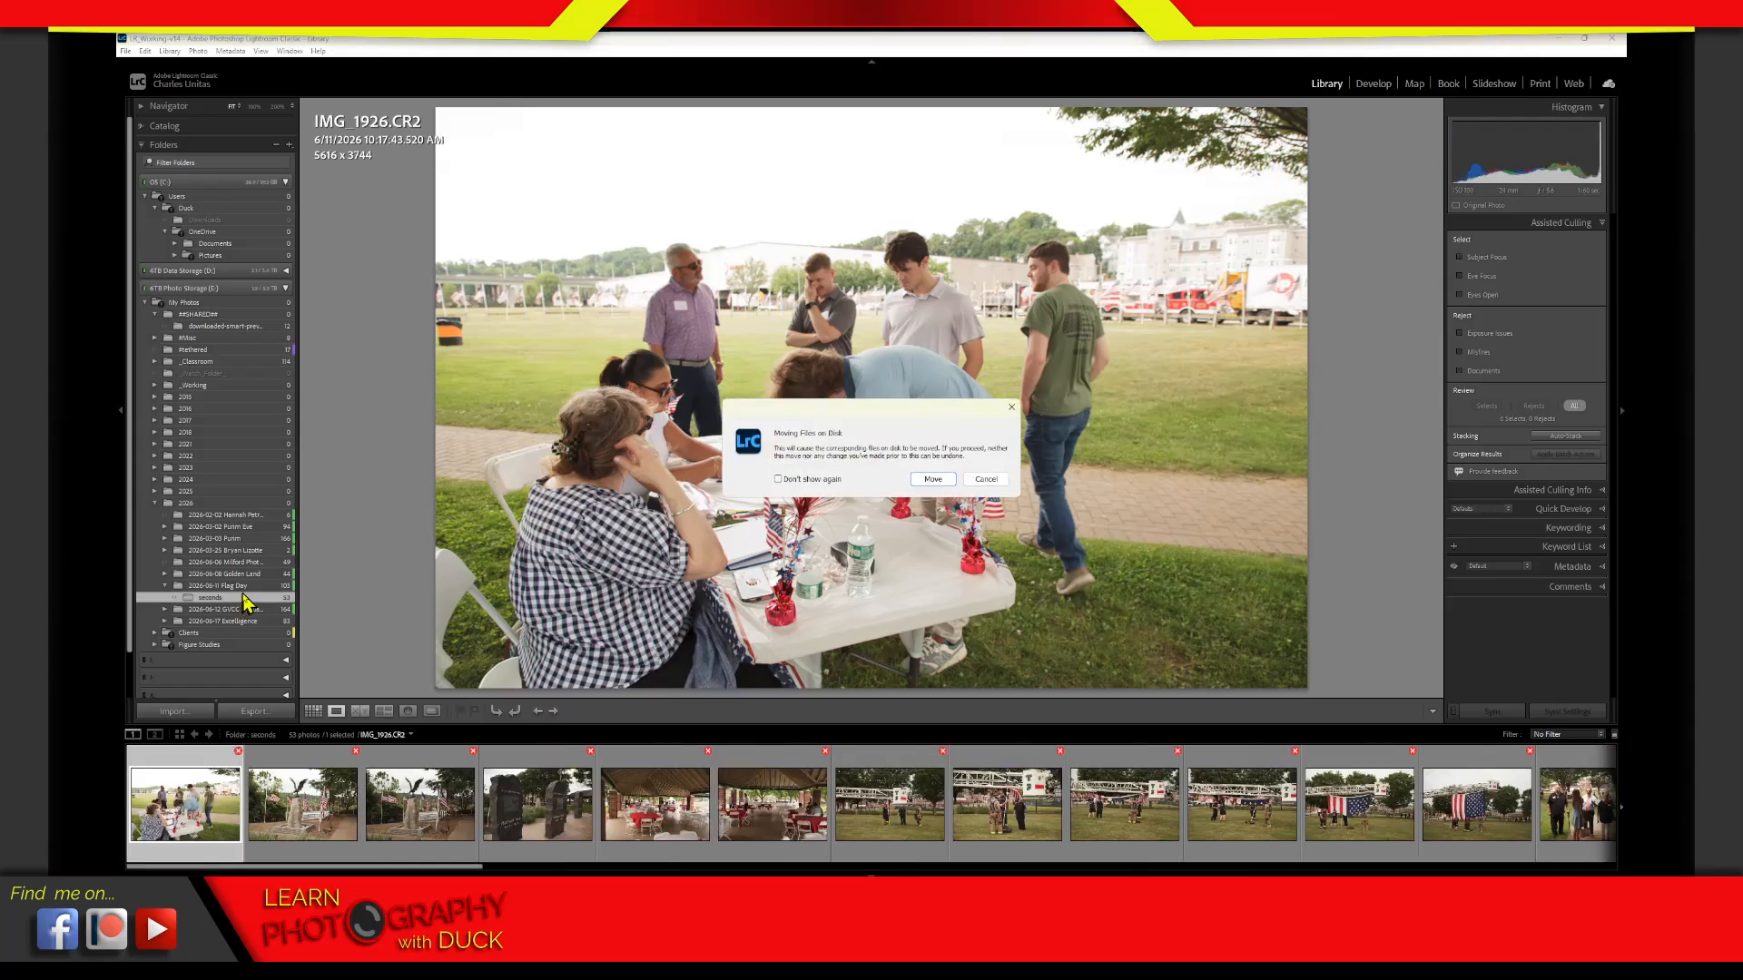
pyautogui.click(983, 480)
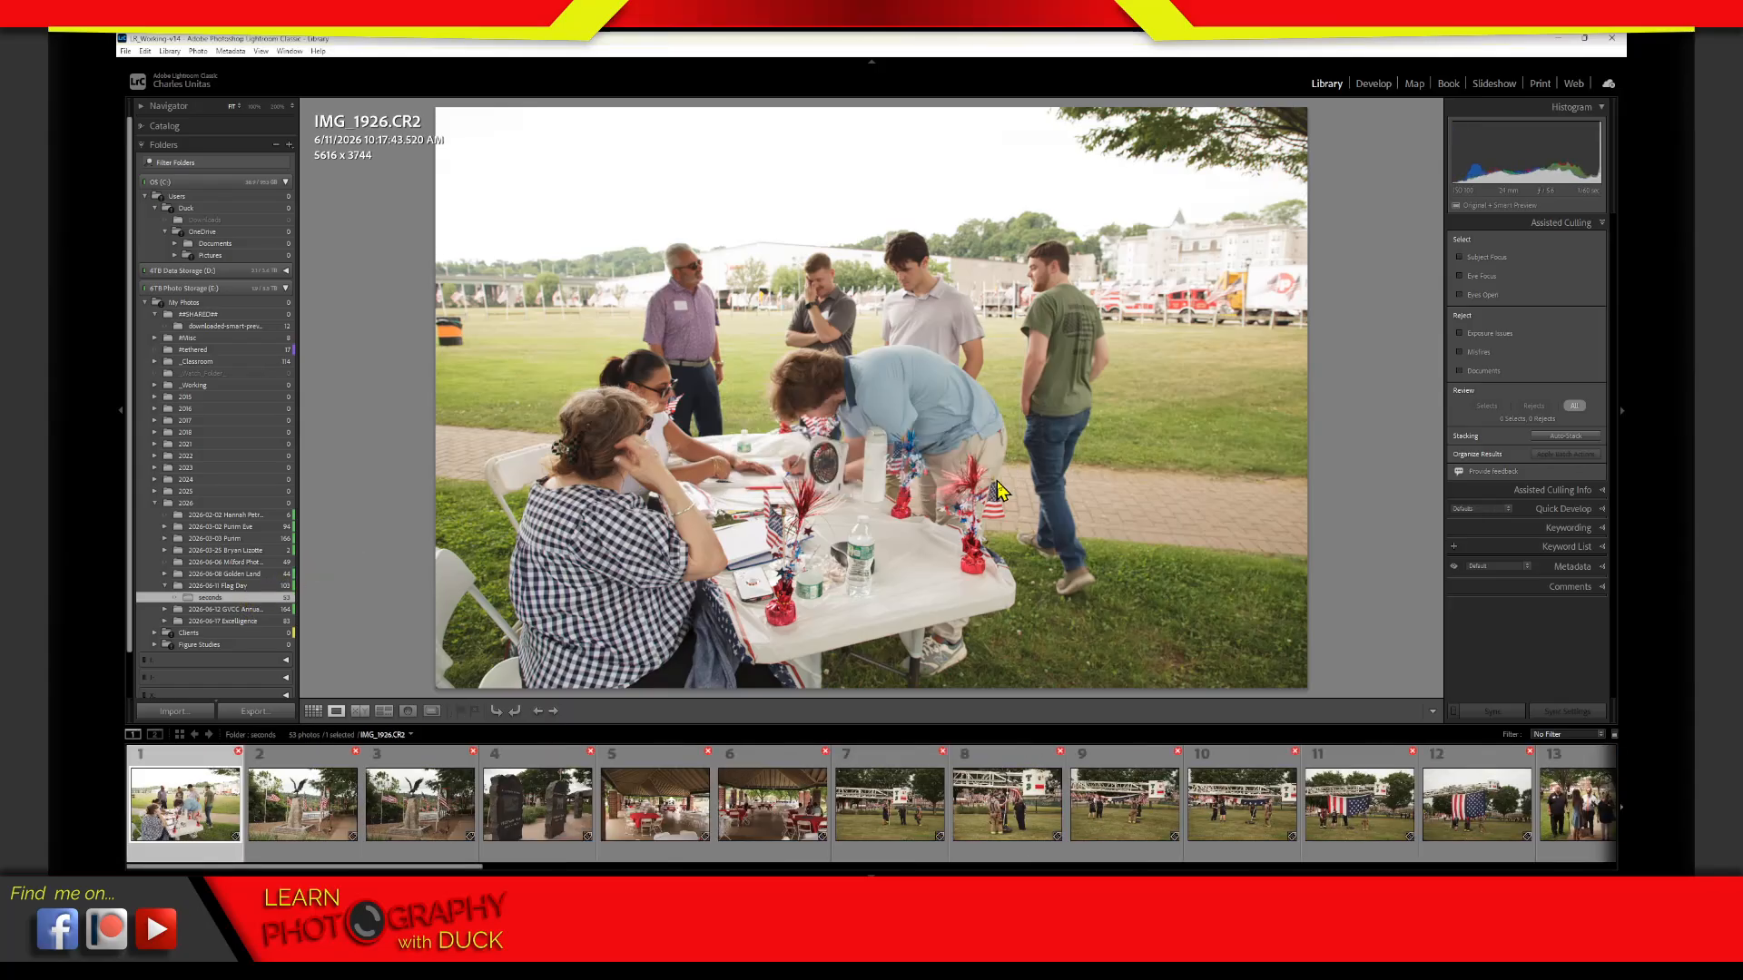
pyautogui.keyDown('ctrl'); pyautogui.click(275, 586); pyautogui.keyUp('ctrl')
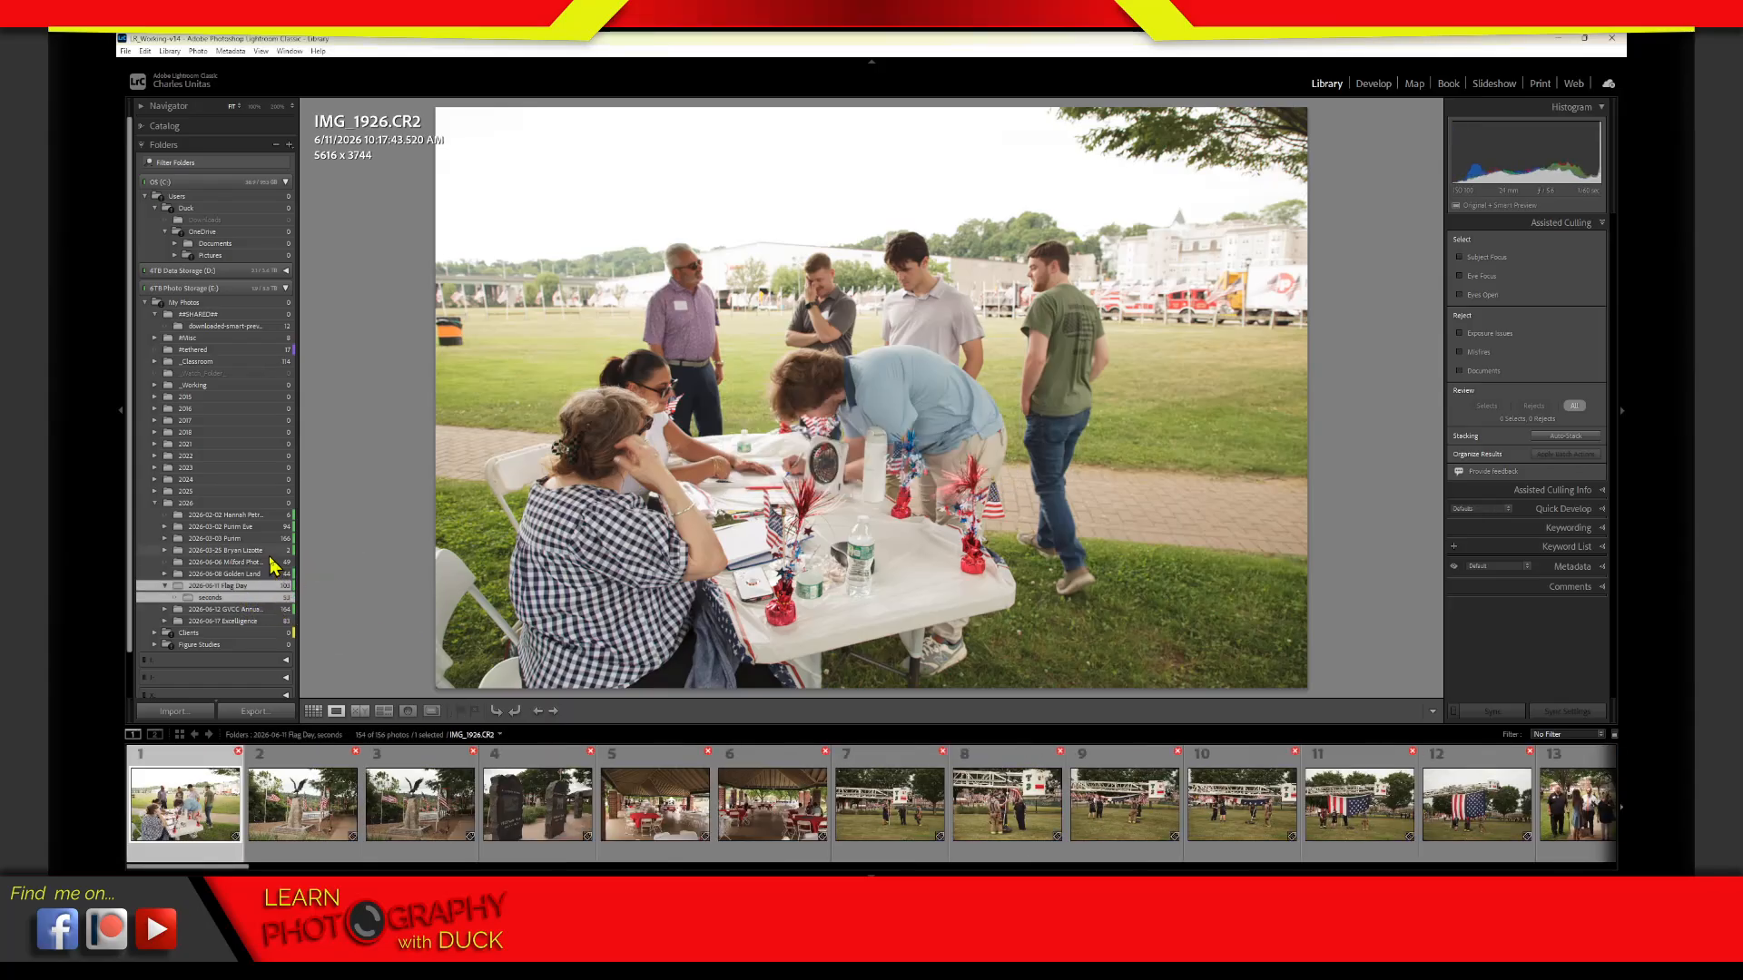
pyautogui.press('g')
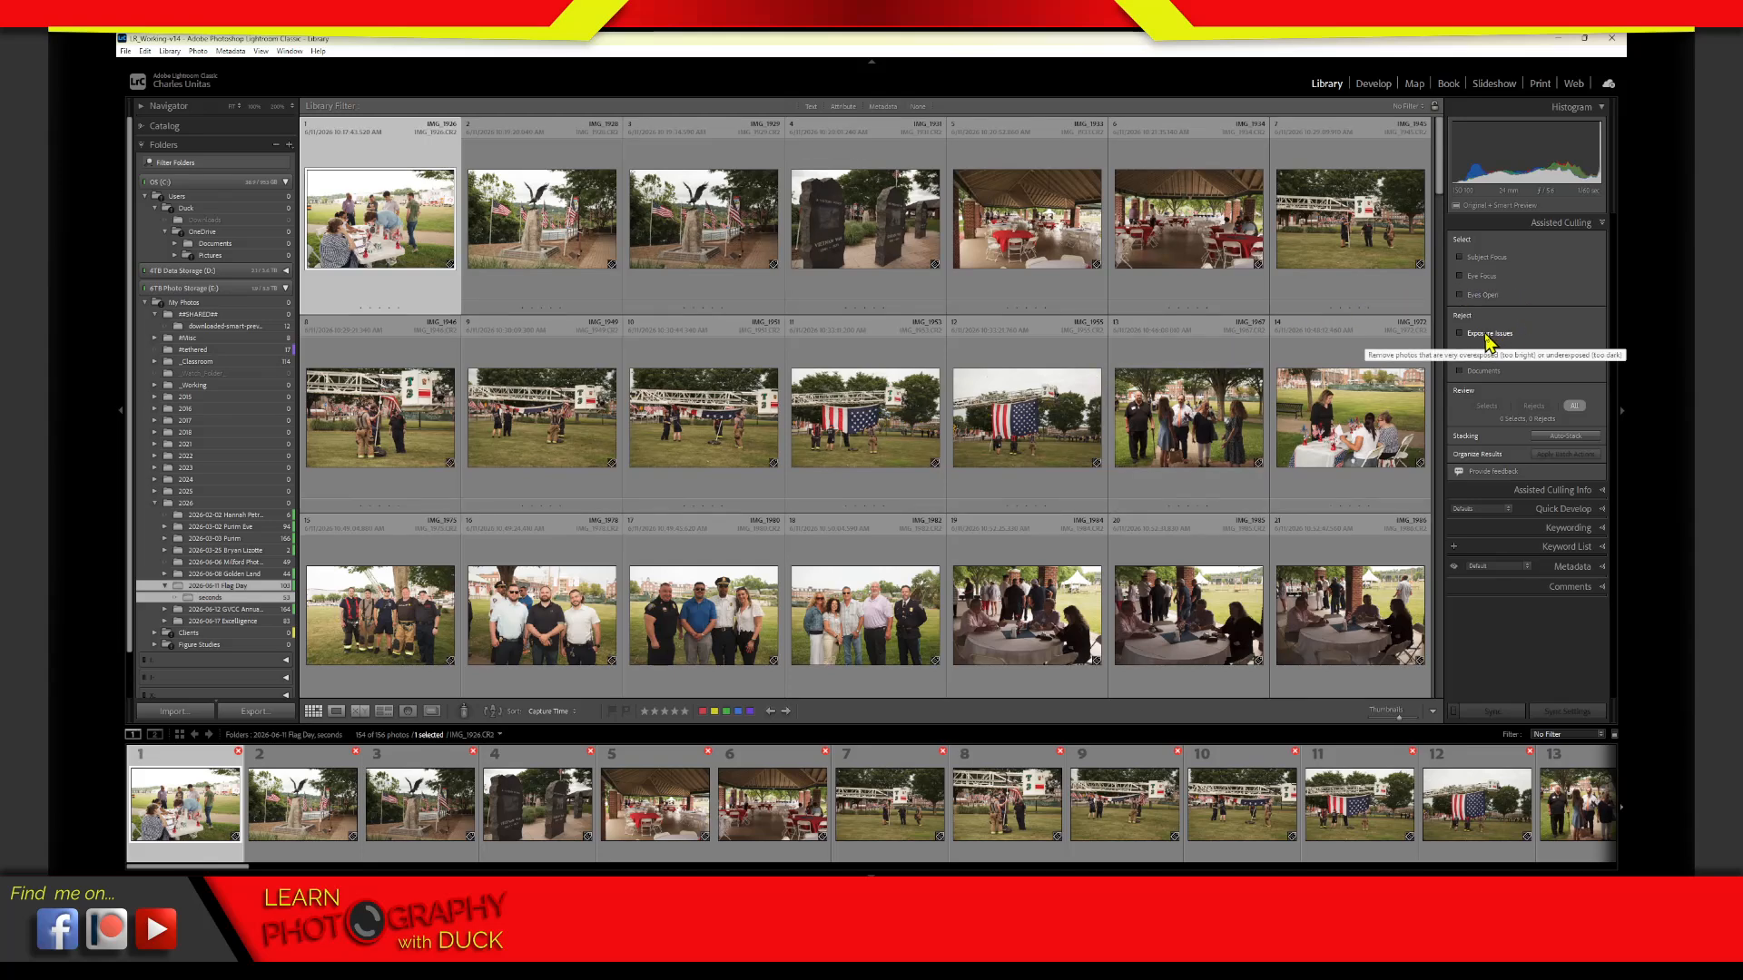
# Enable Exposure Issues as a reject criterion, limit the grid to the rejects and select the second photo
pyautogui.click(1487, 335)
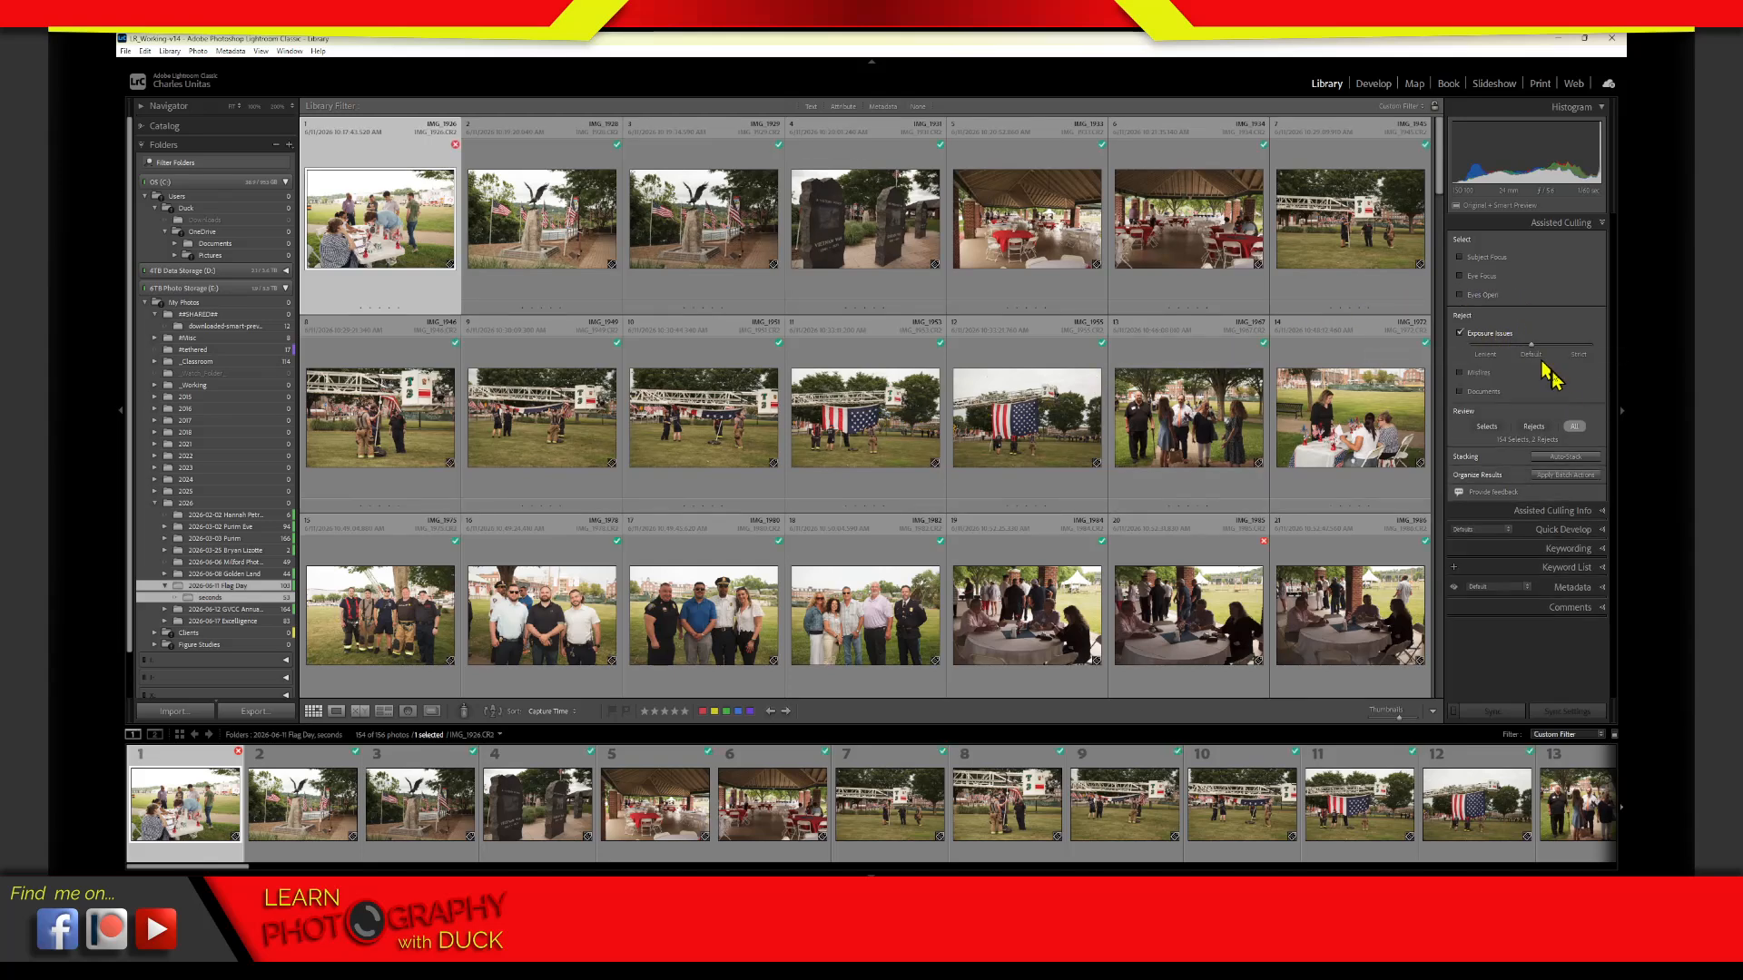
pyautogui.click(1533, 427)
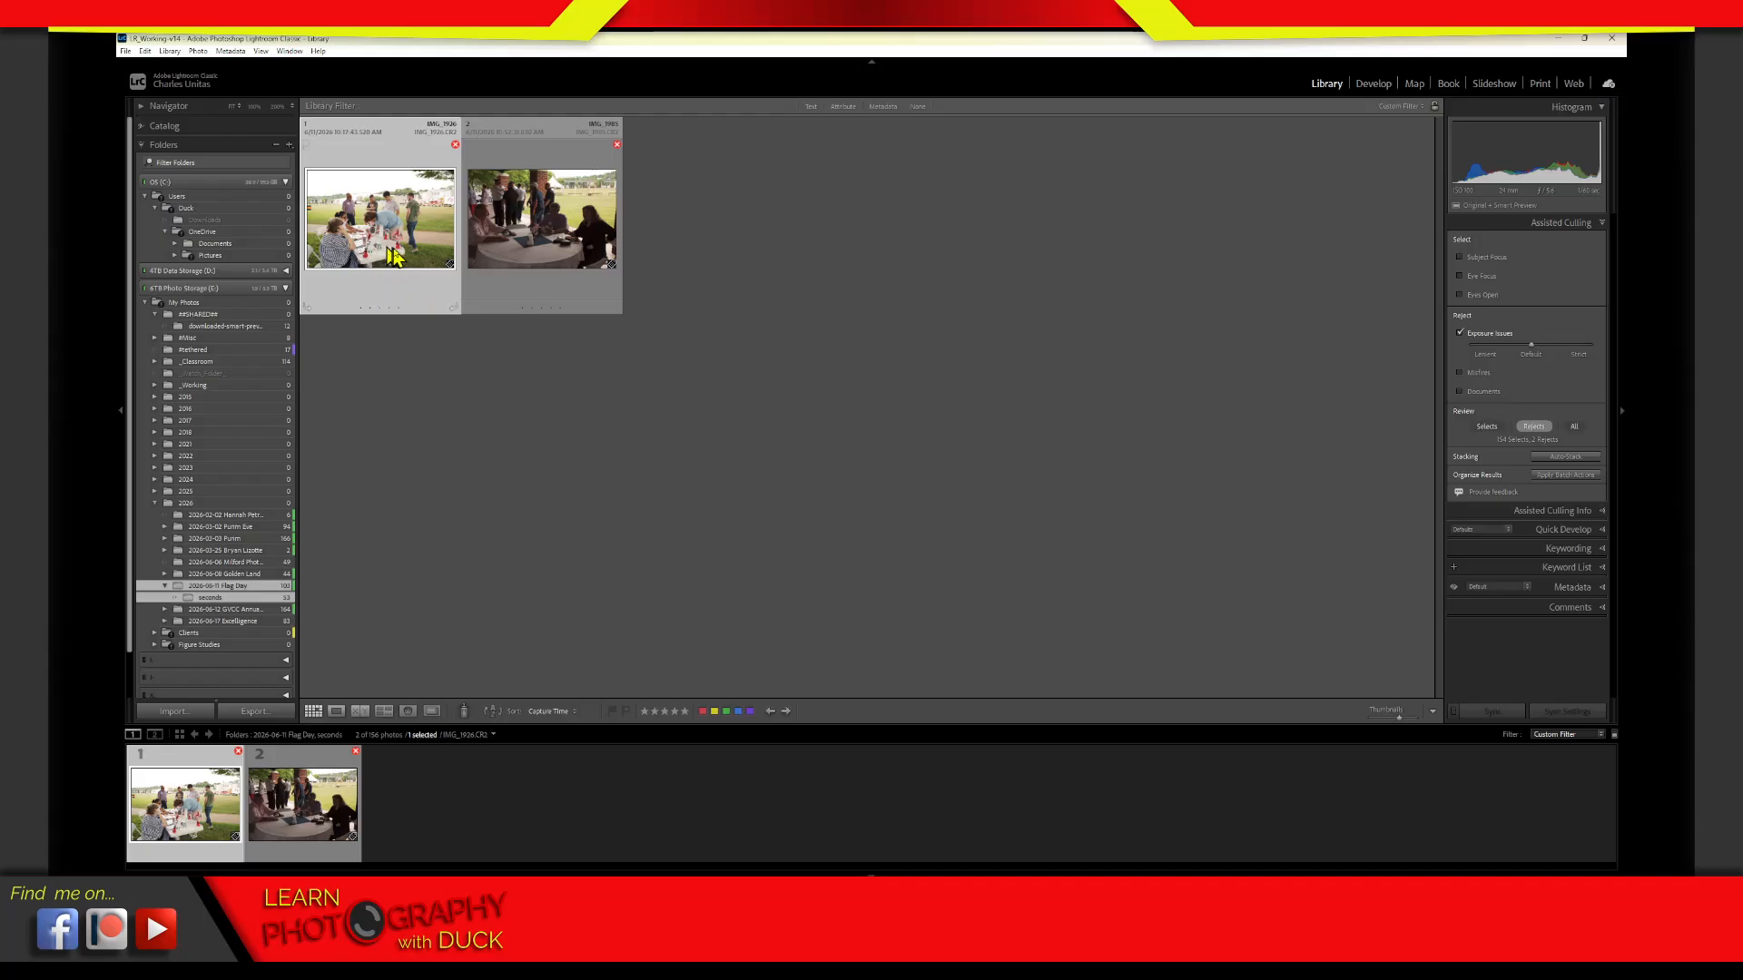
pyautogui.click(538, 255)
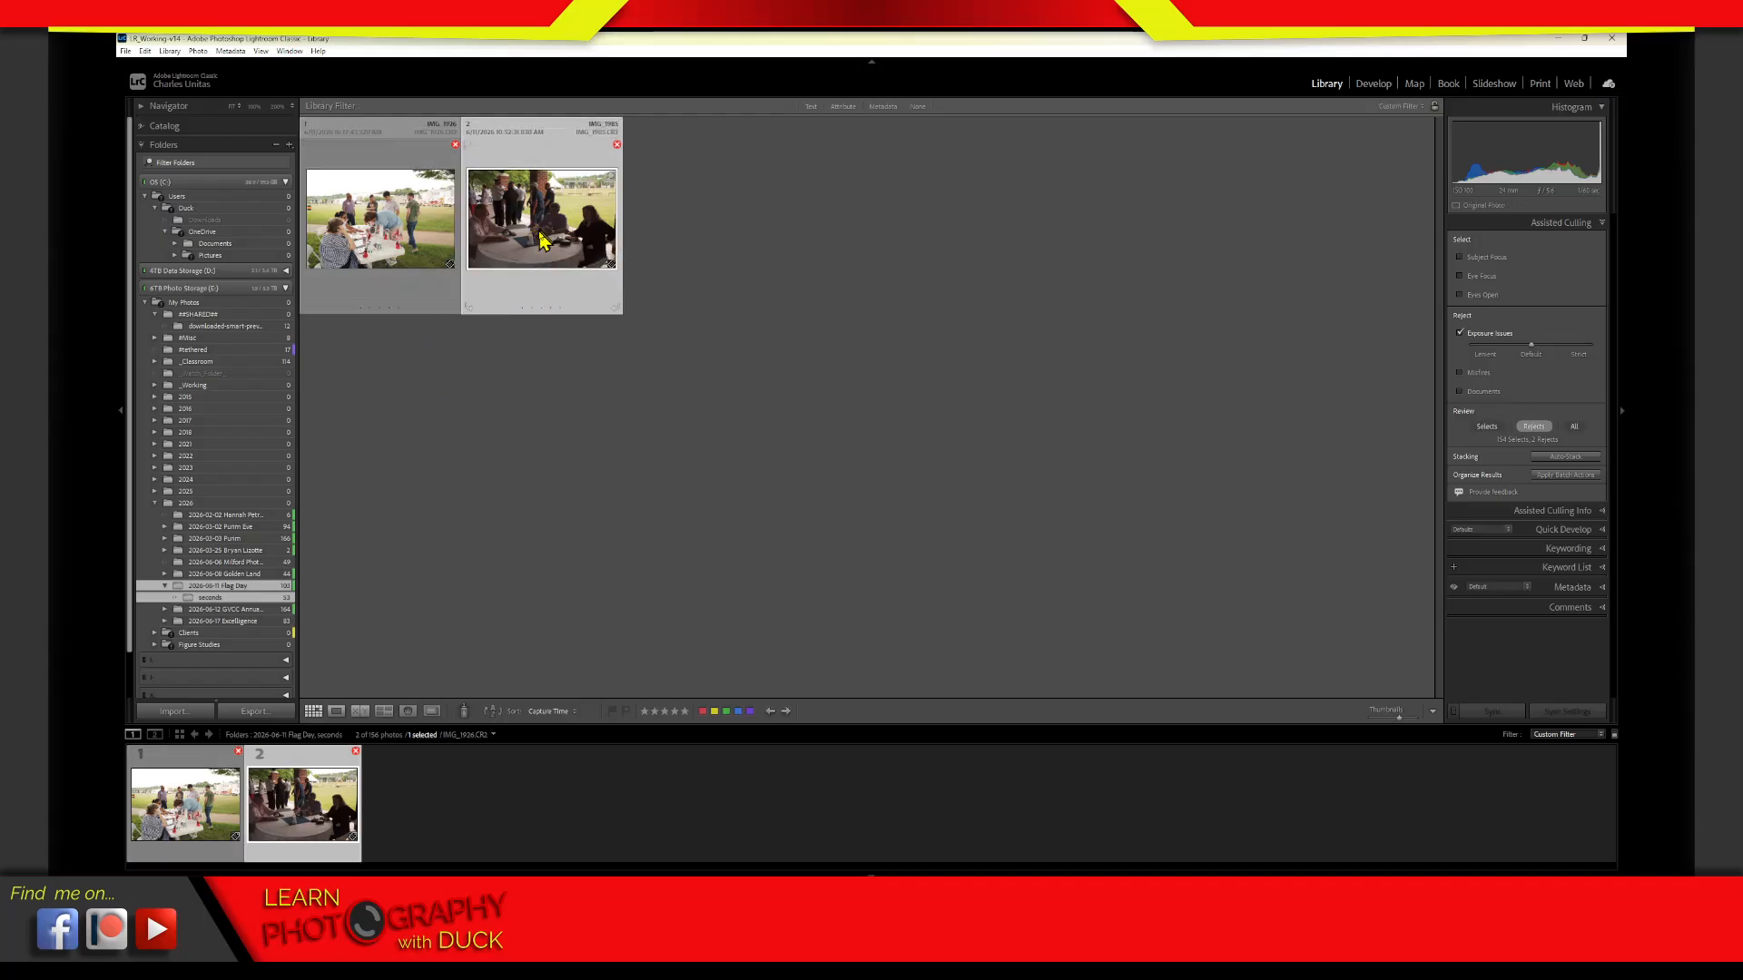
# View the two exposure rejects, IMG_1985.CR2 and IMG_1926.CR2, one at a time at full size and return to the grid
pyautogui.doubleClick(534, 256)
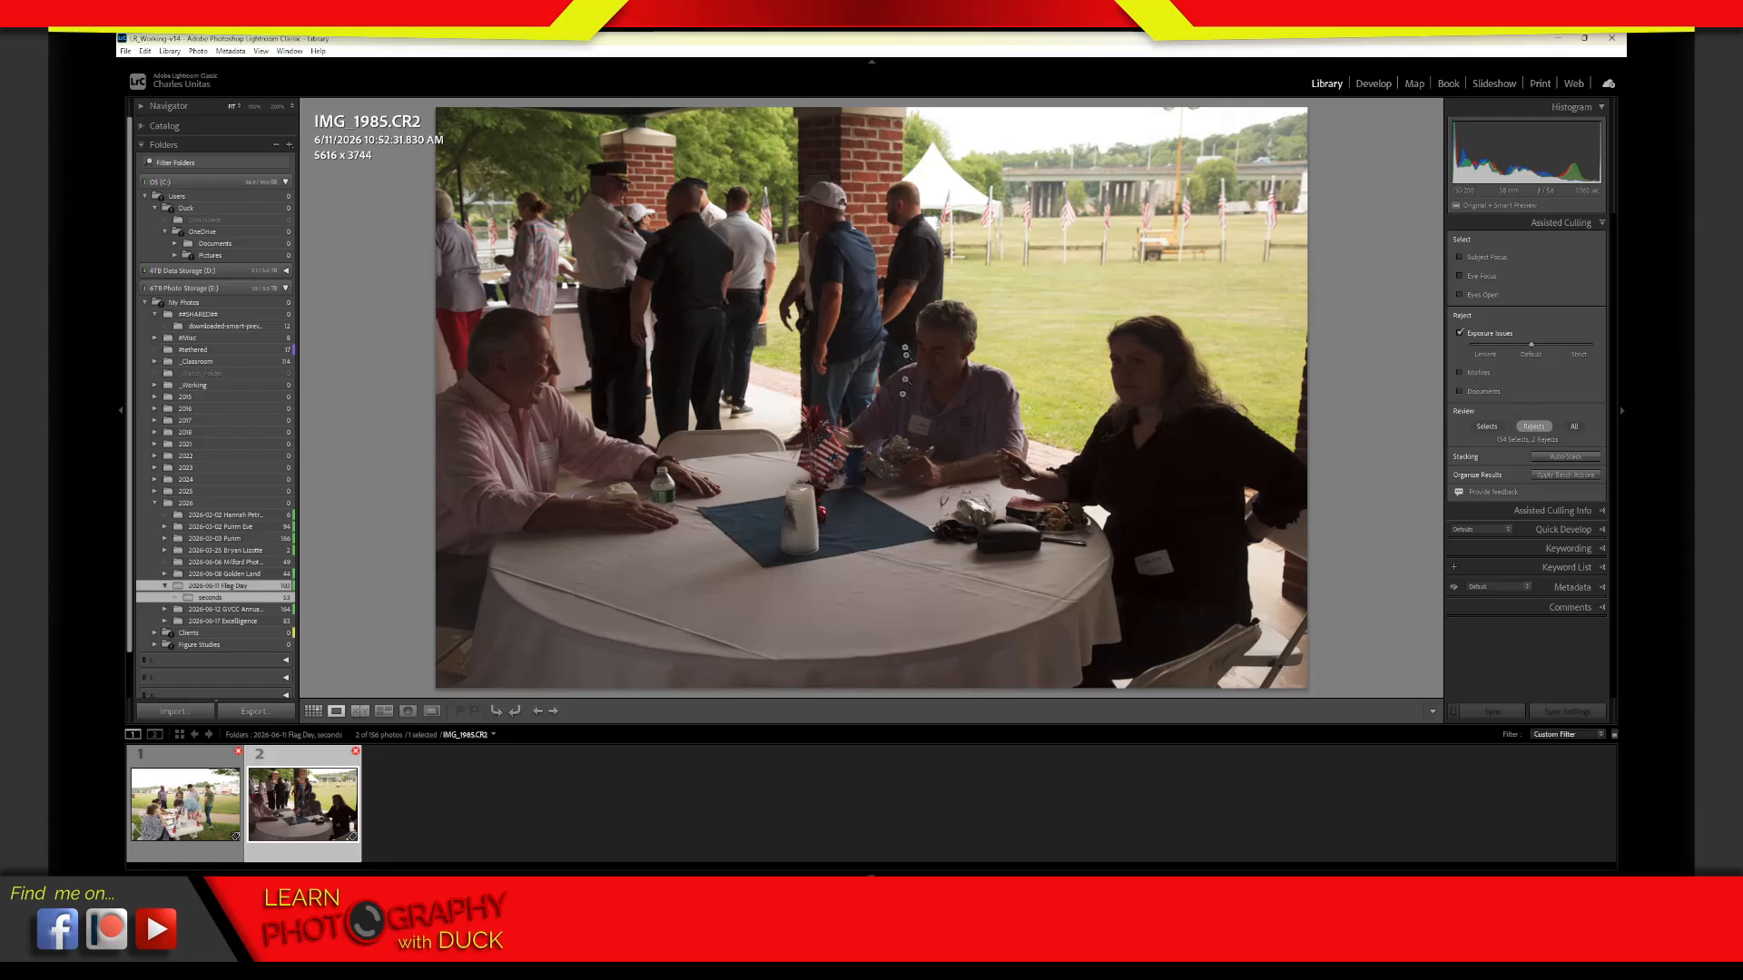
pyautogui.click(198, 822)
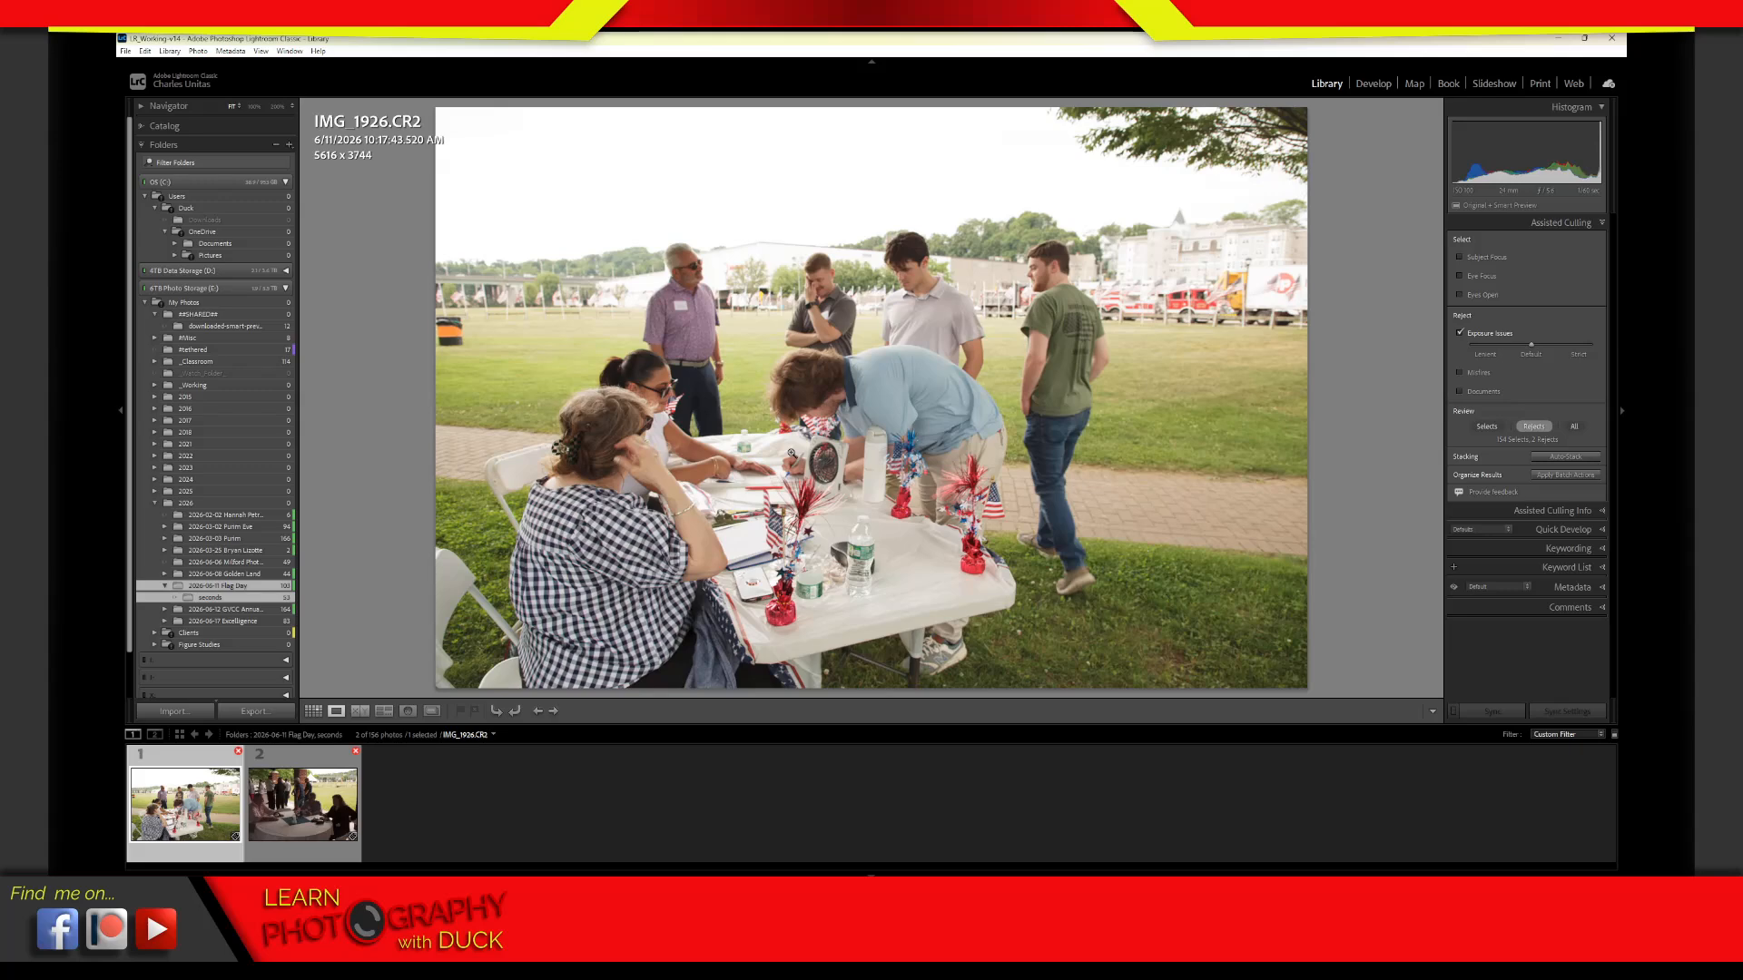
pyautogui.press('g')
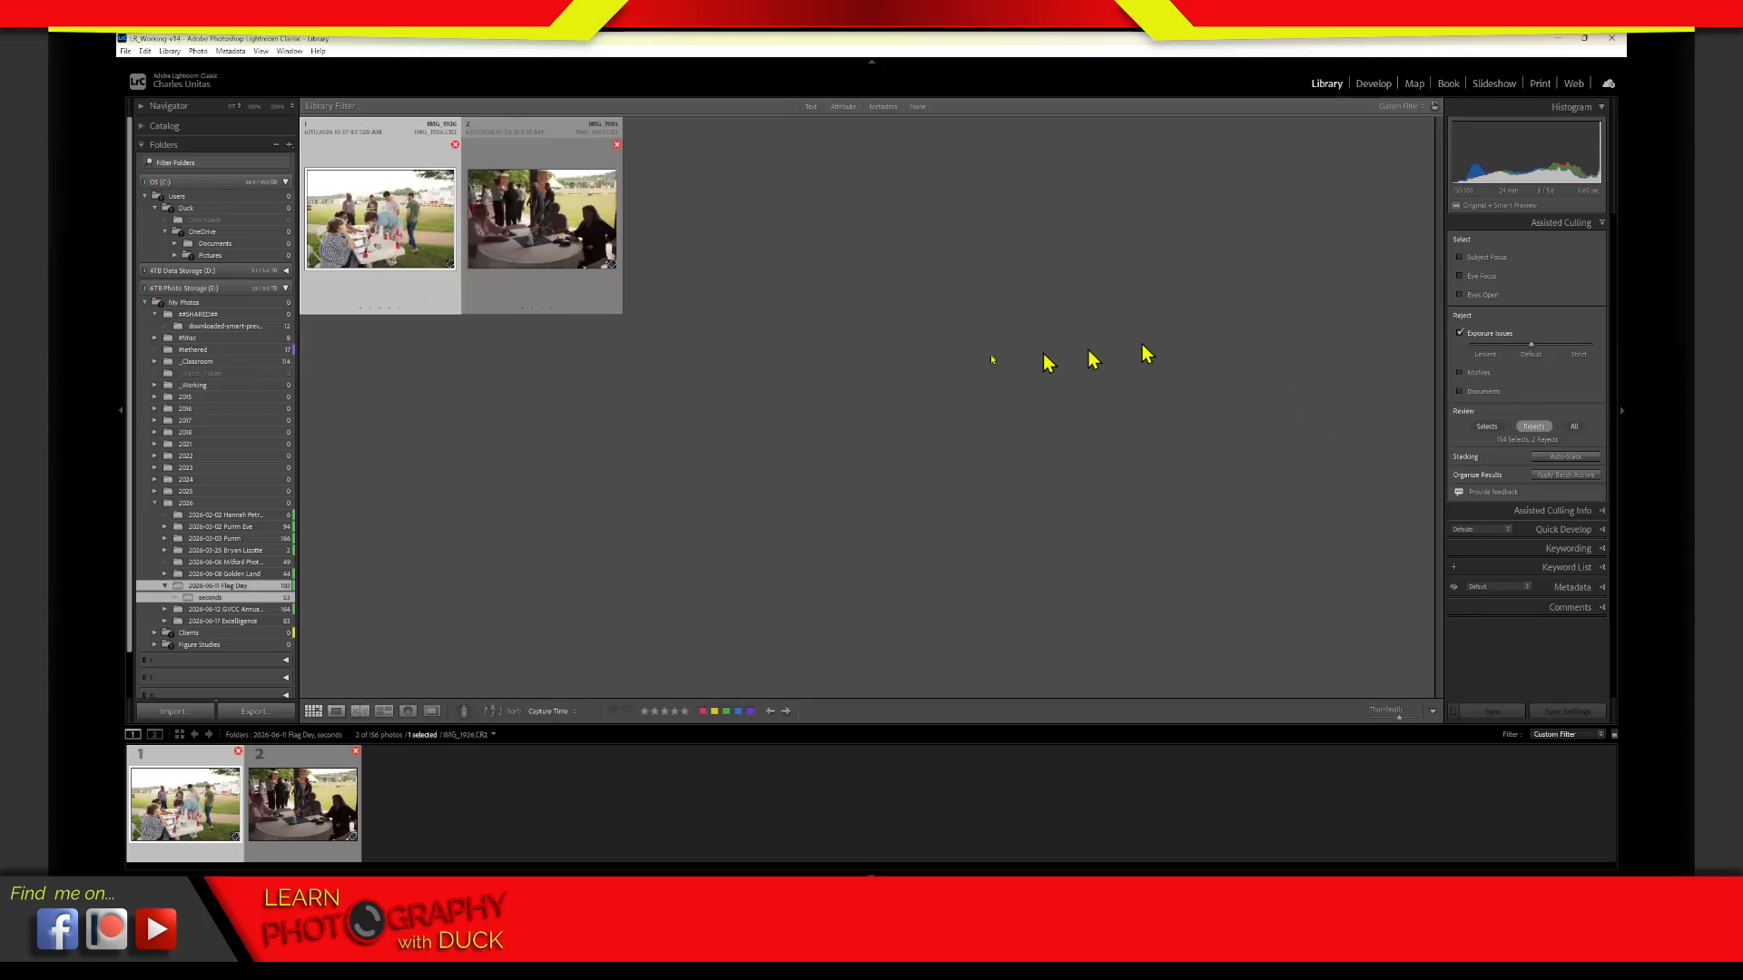
# Show the 2026-06-17 Excelligence folder together with its seconds subfolder and limit the grid to the exposure rejects
pyautogui.click(238, 621)
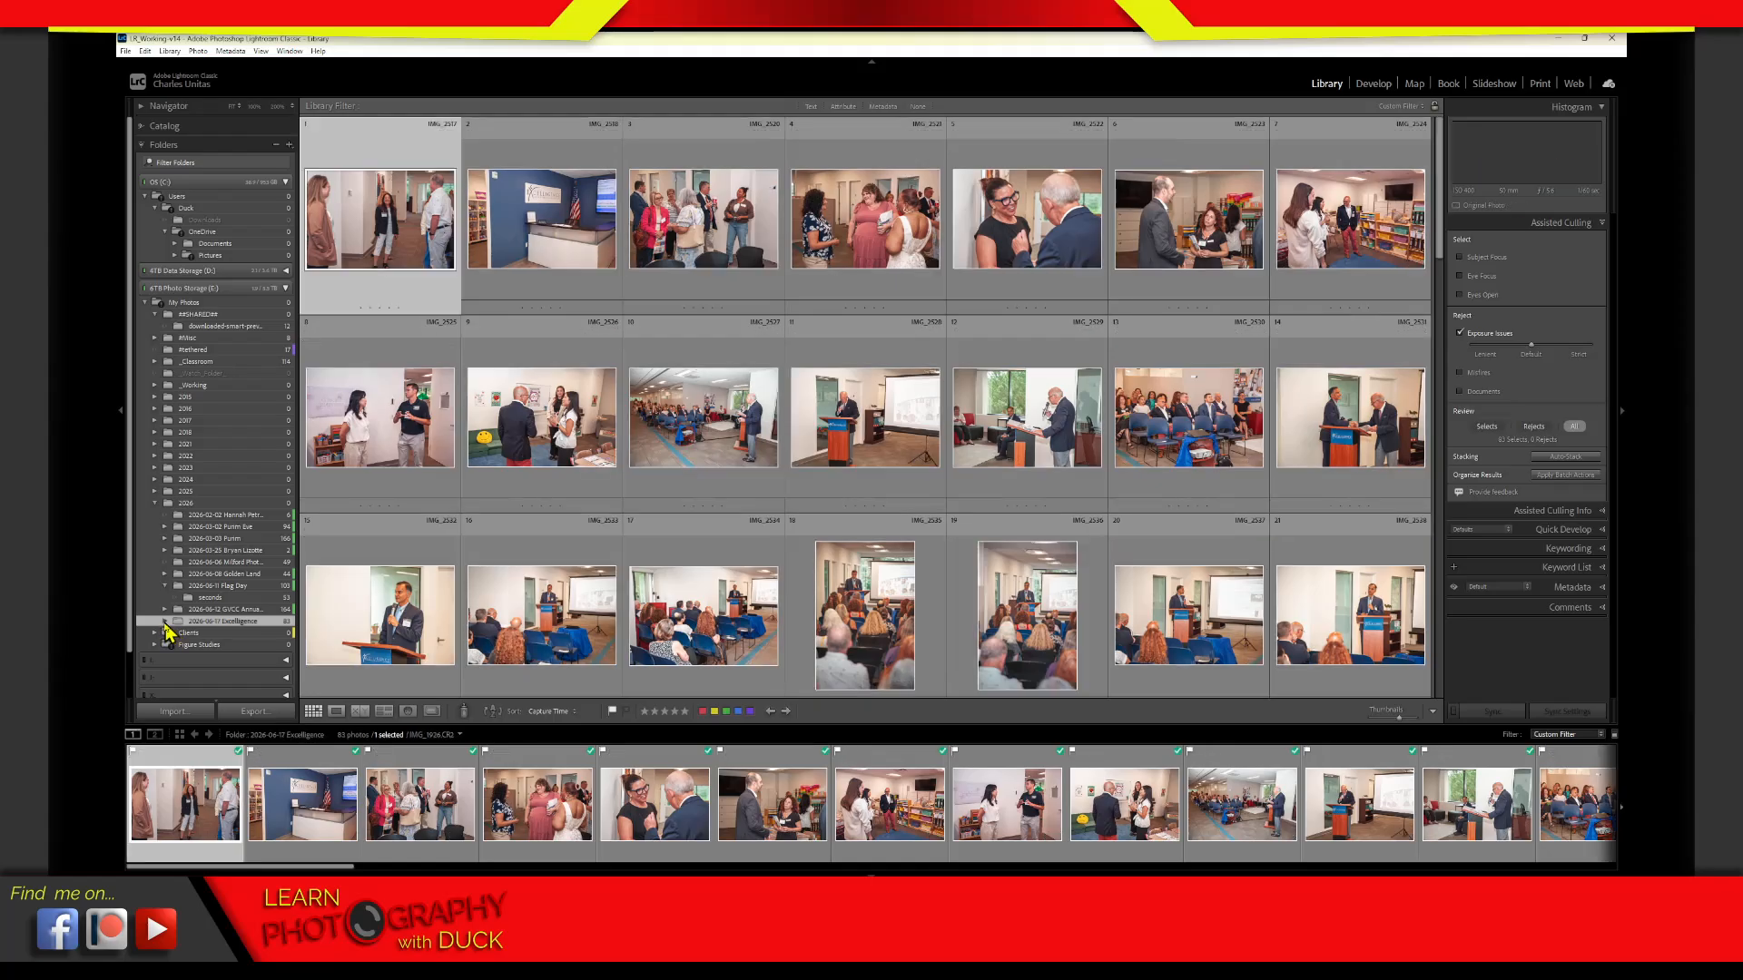
pyautogui.click(165, 621)
pyautogui.keyDown('ctrl'); pyautogui.click(208, 633); pyautogui.keyUp('ctrl')
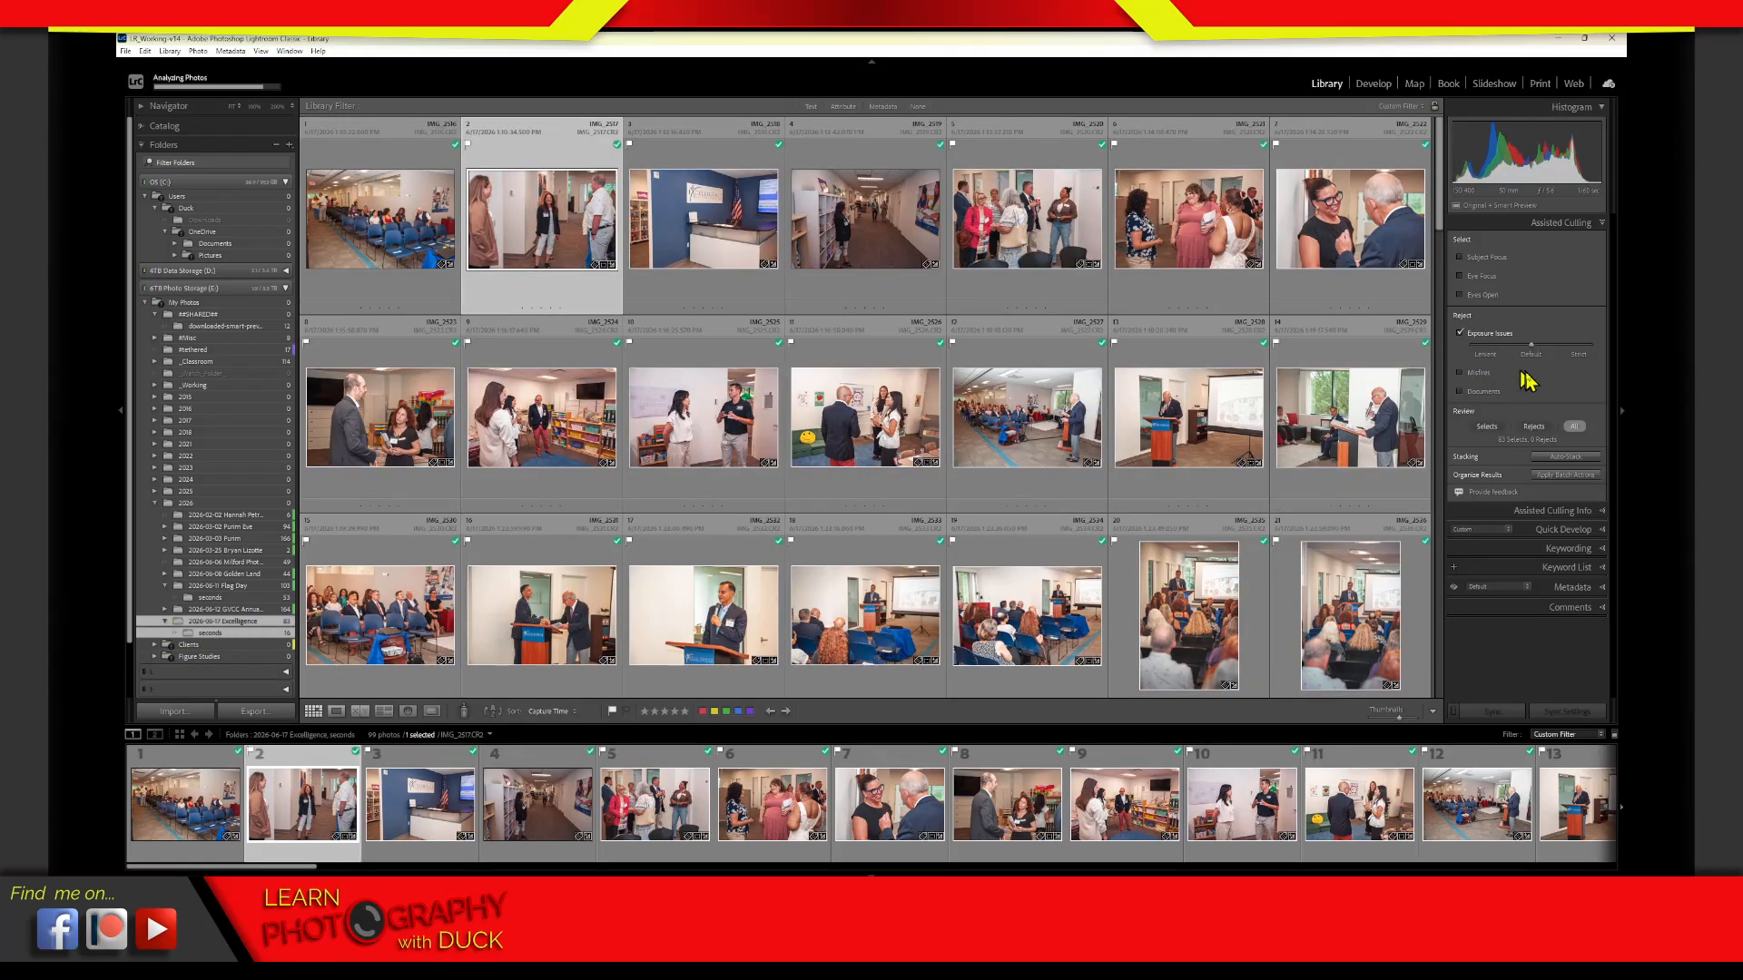
pyautogui.click(1536, 429)
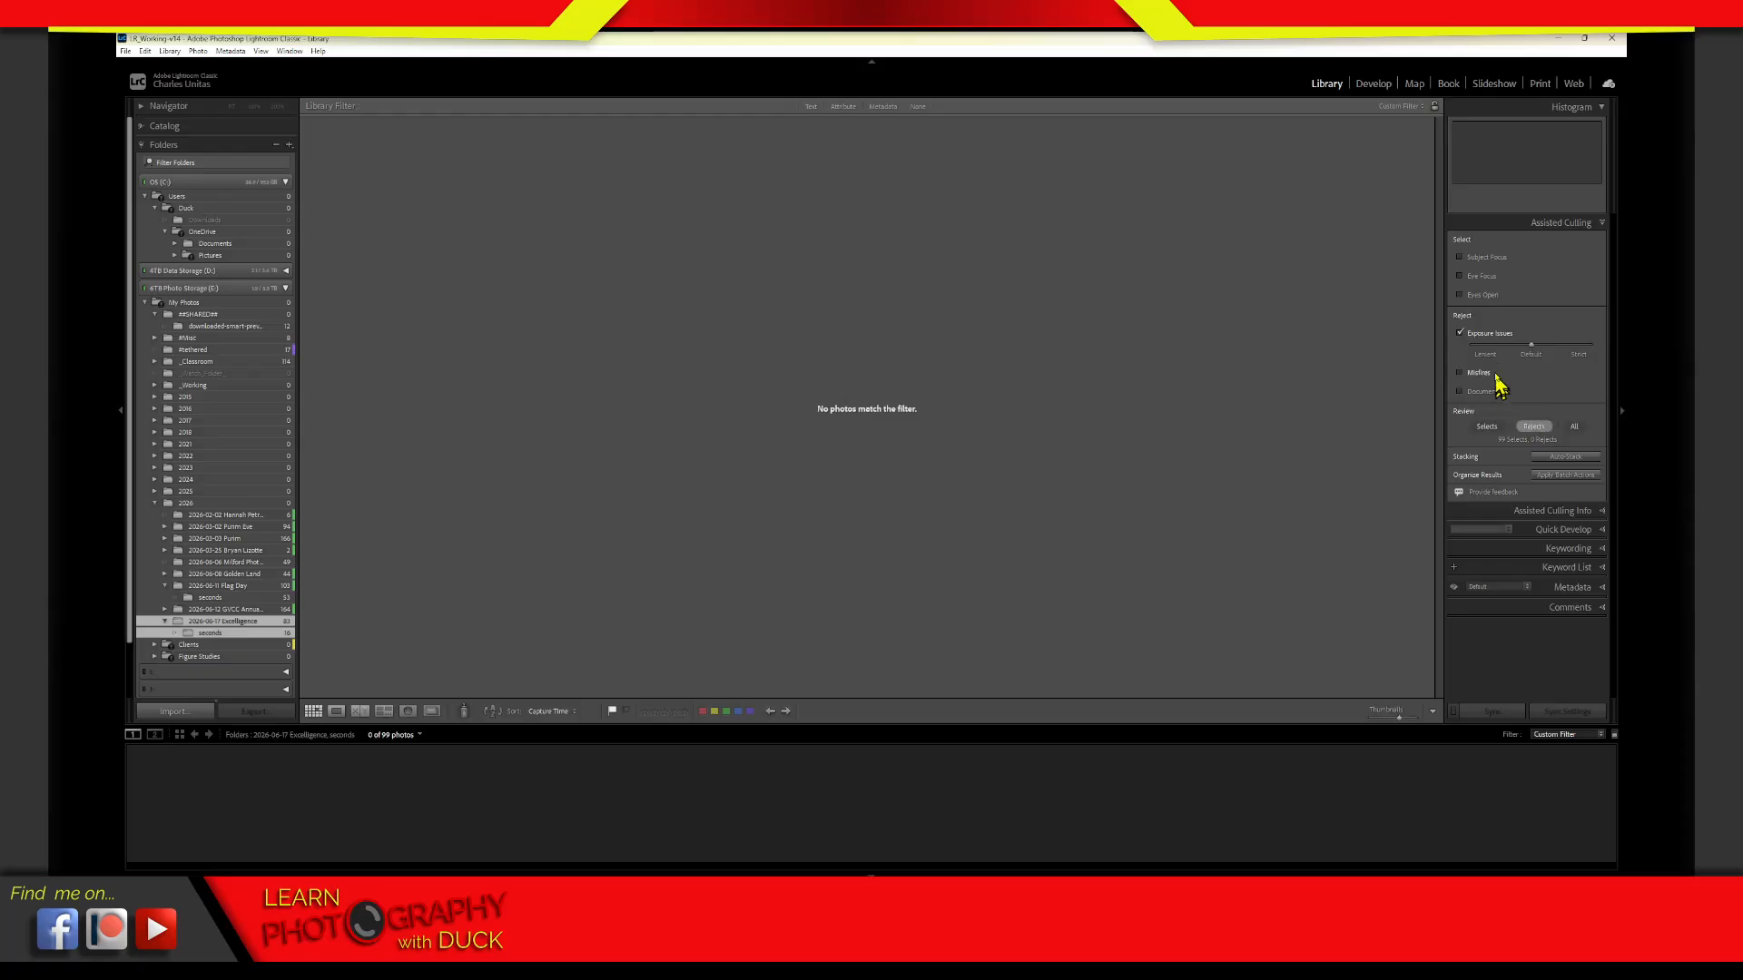
# Replace Exposure Issues with Misfires as the reject criterion and limit the grid to the rejects
pyautogui.click(1459, 333)
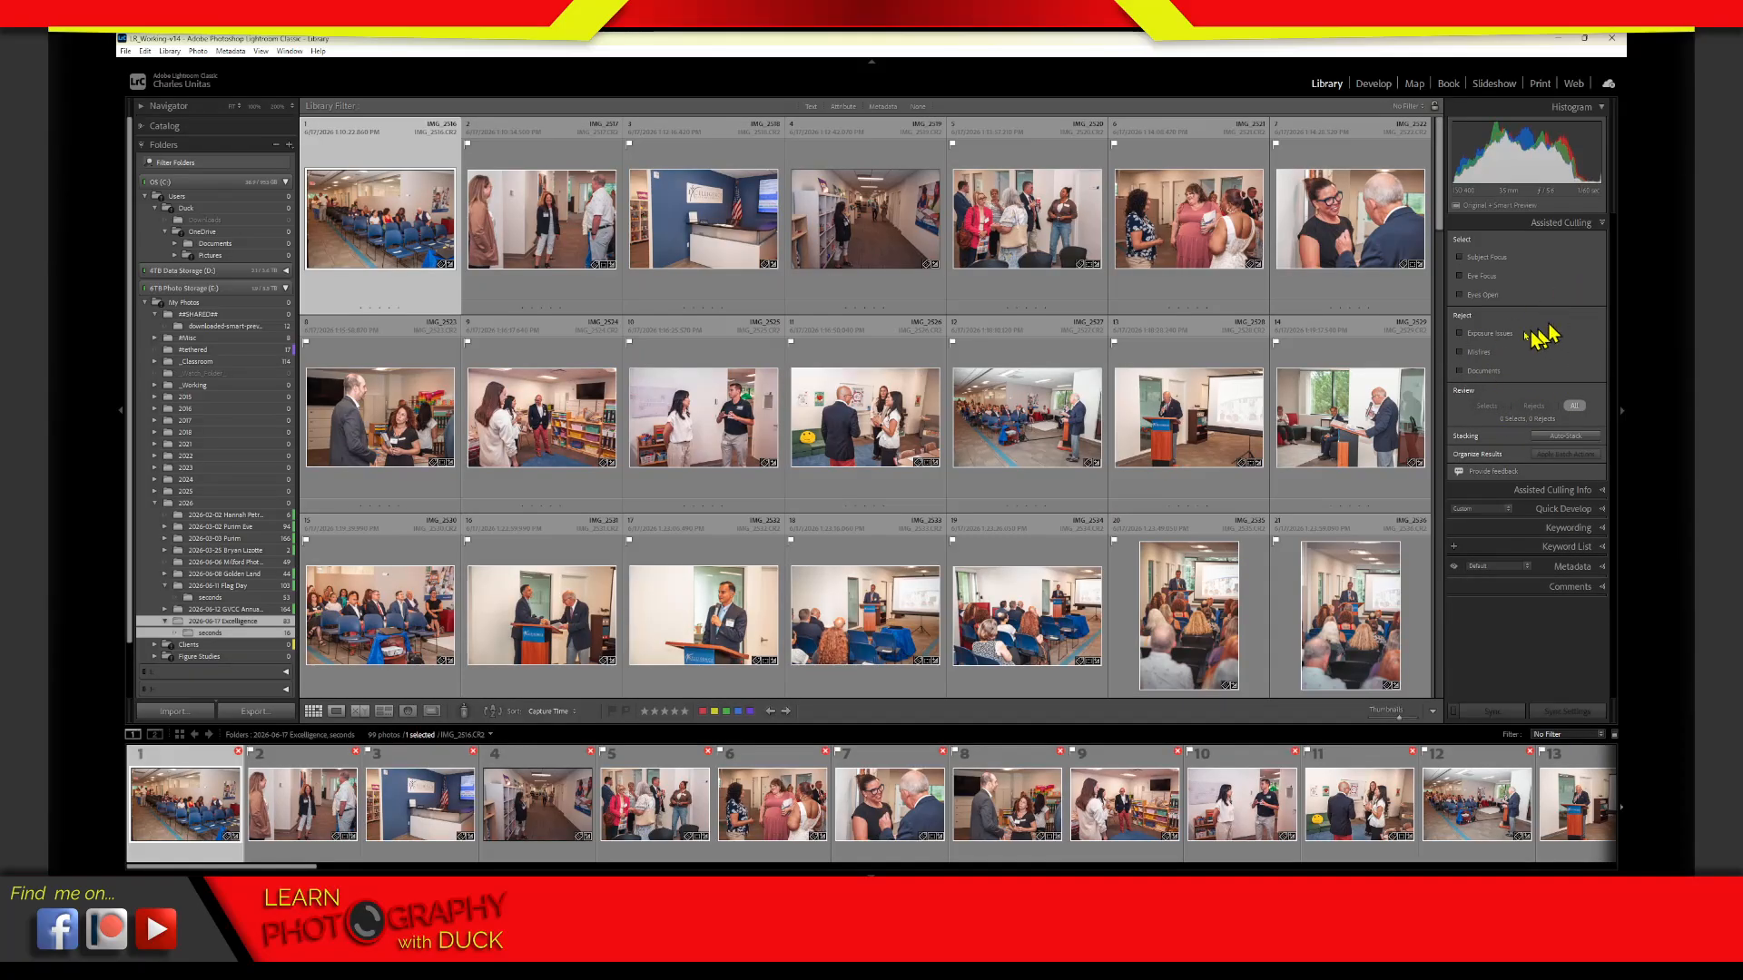
pyautogui.click(1460, 352)
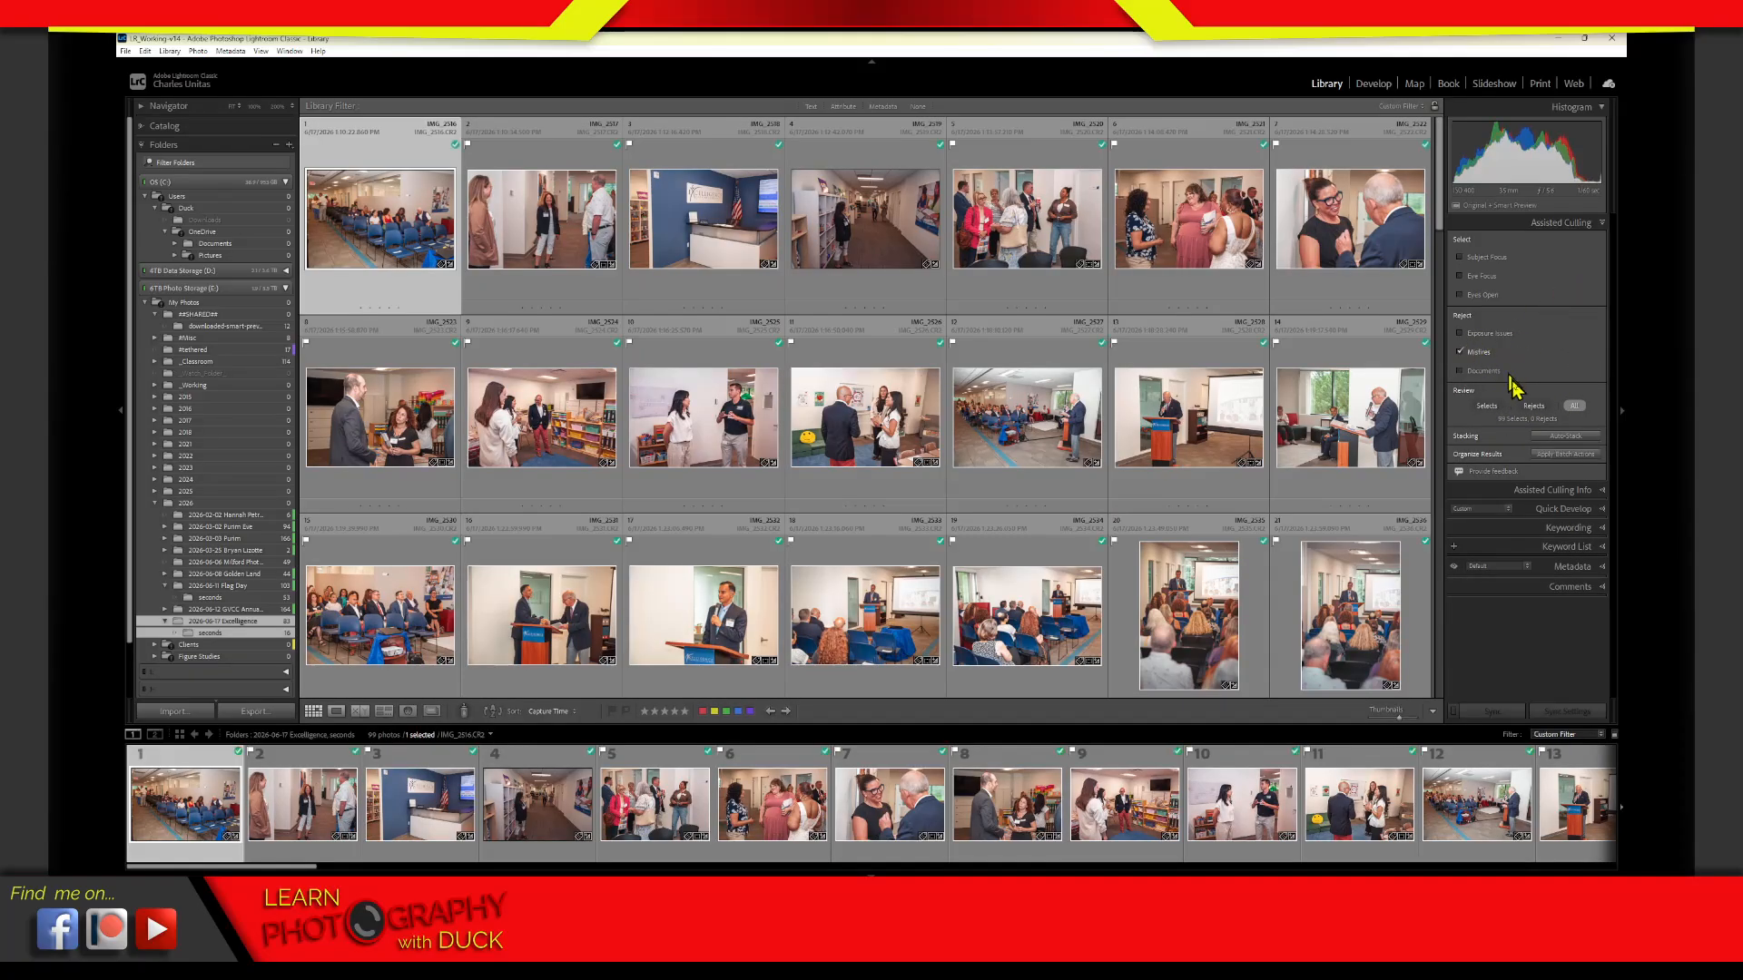
pyautogui.click(1536, 407)
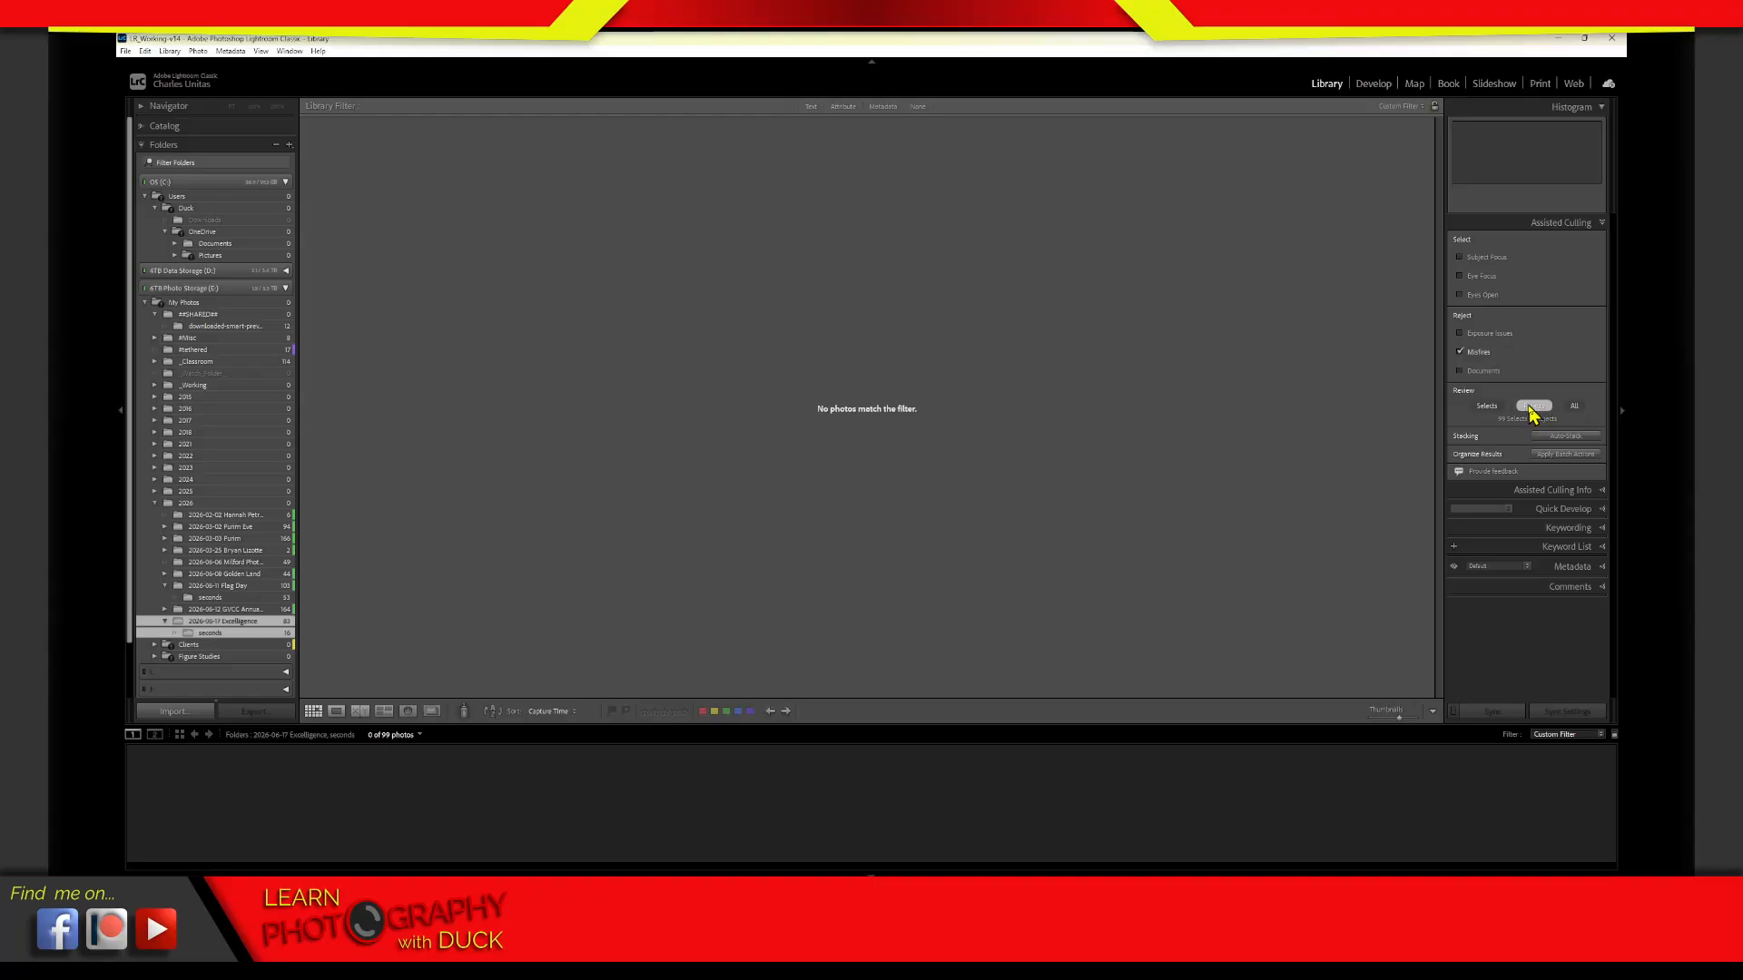
# Switch off Misfires, enable Eyes Open as the select criterion and limit the grid to the rejects
pyautogui.click(1467, 356)
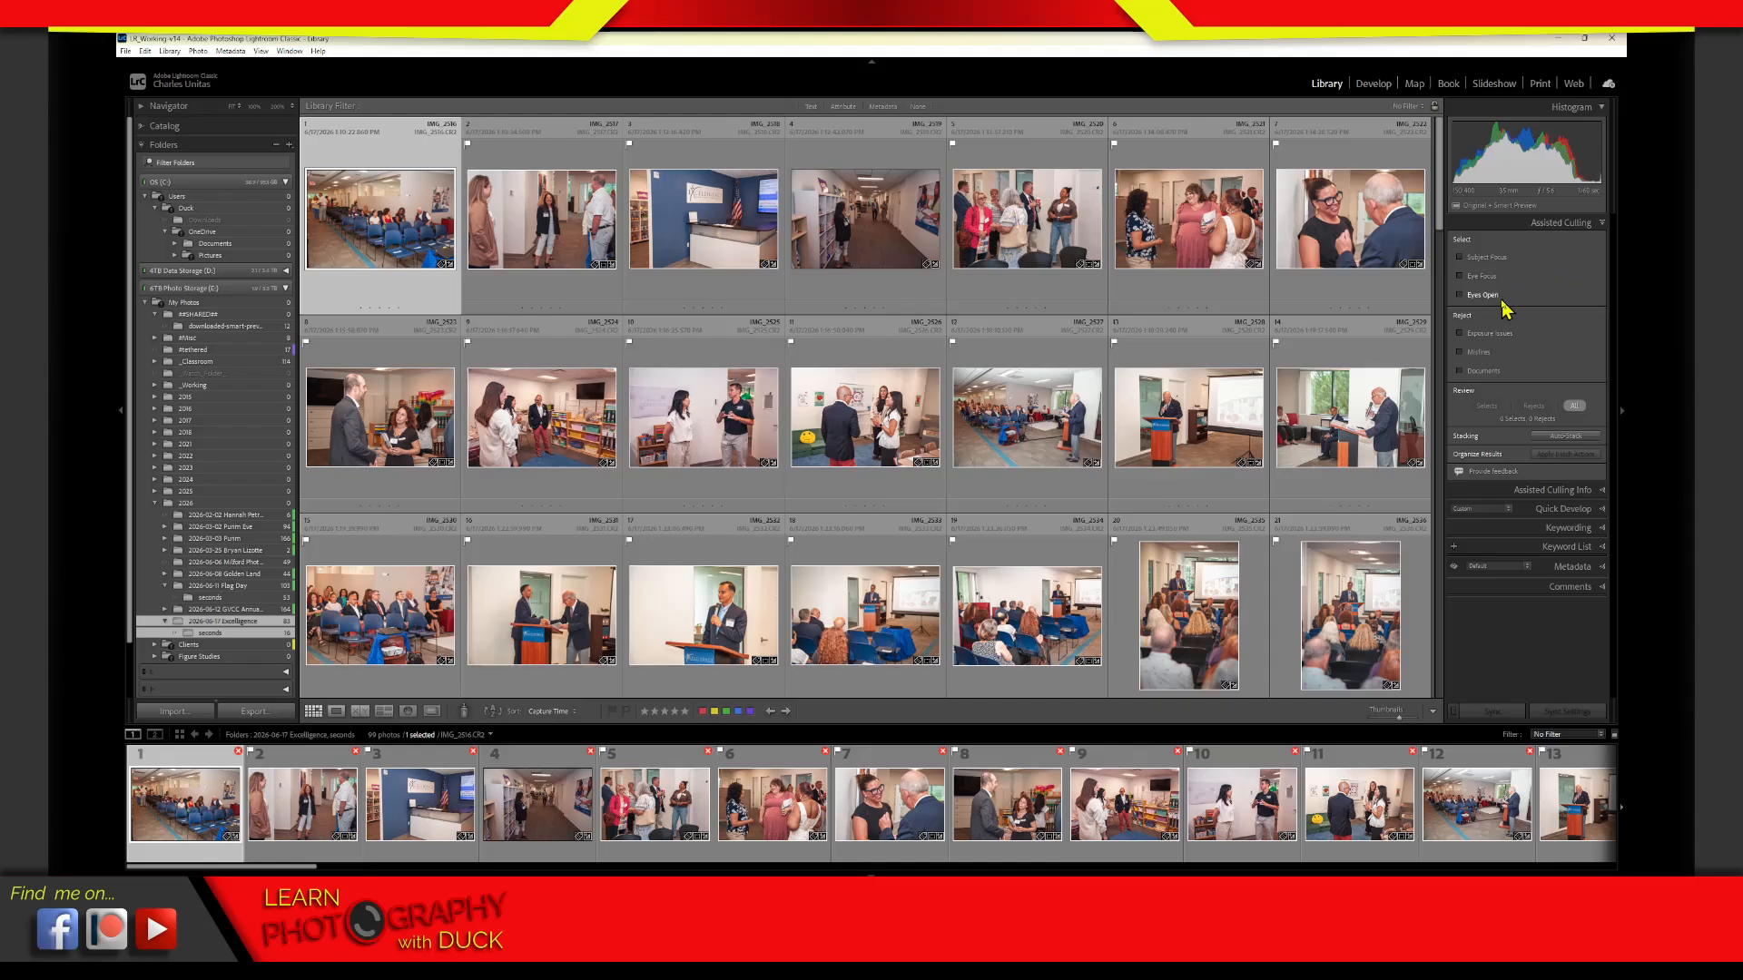
pyautogui.click(1461, 296)
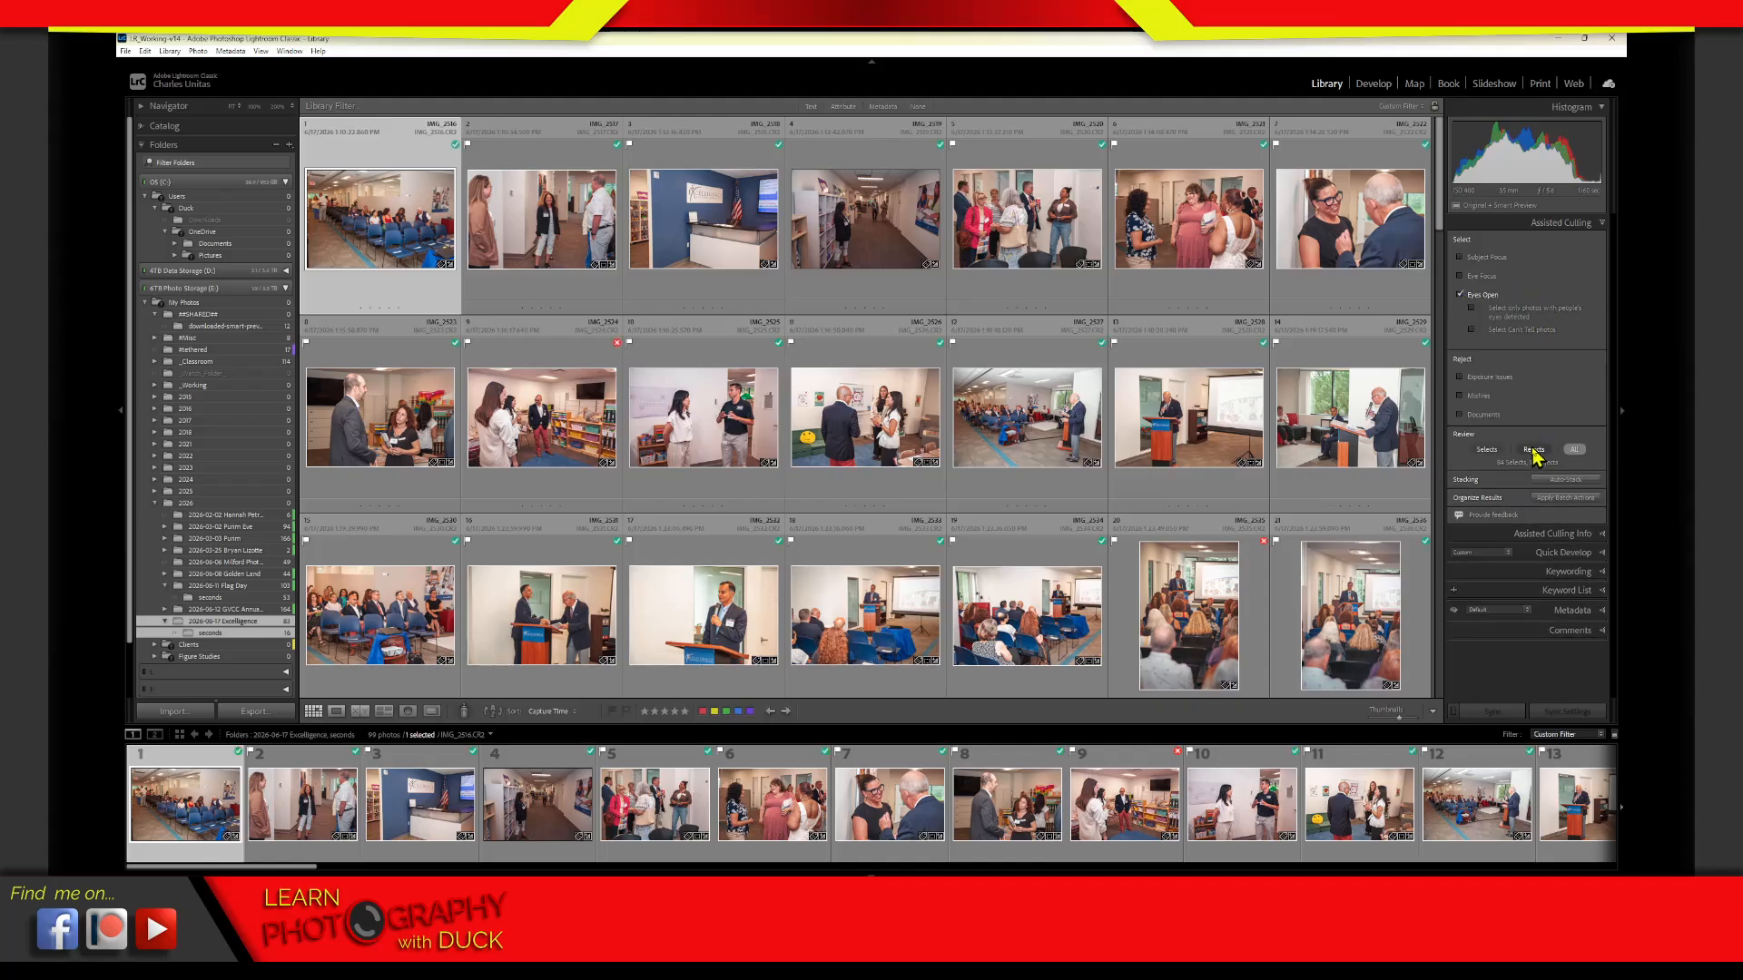
pyautogui.click(1534, 451)
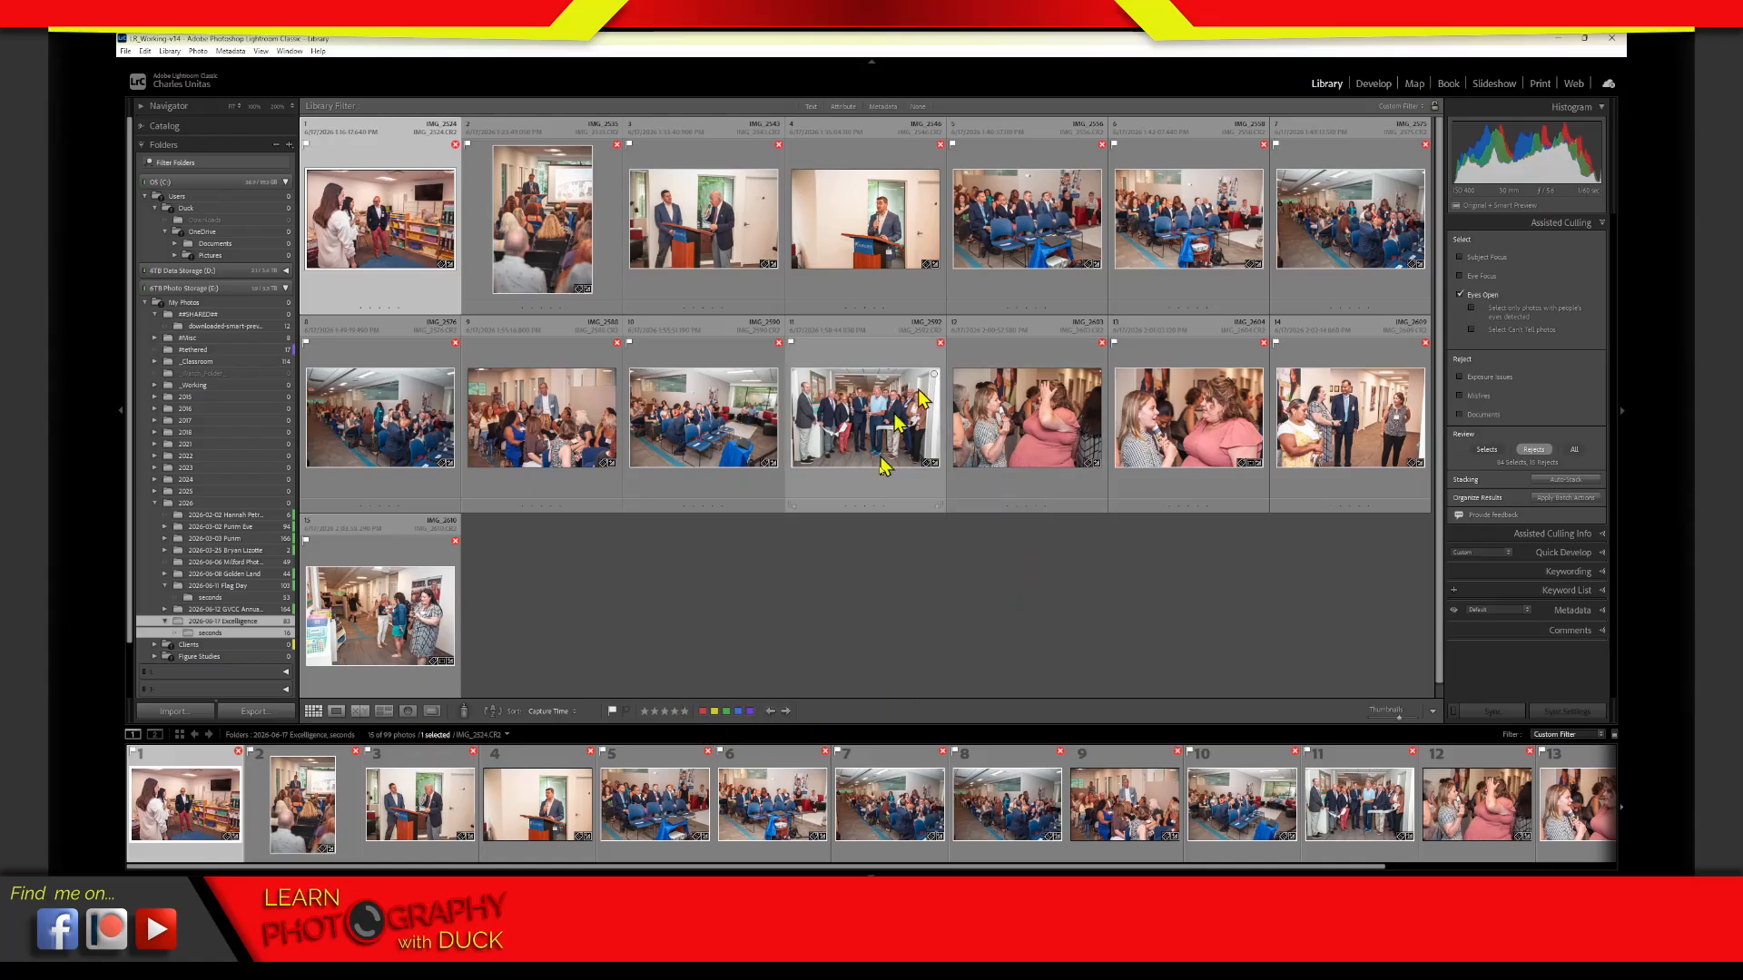
# View the rejected photo IMG_2543.CR2 of the two men at the podium at full size and return to the rejects grid
pyautogui.click(705, 280)
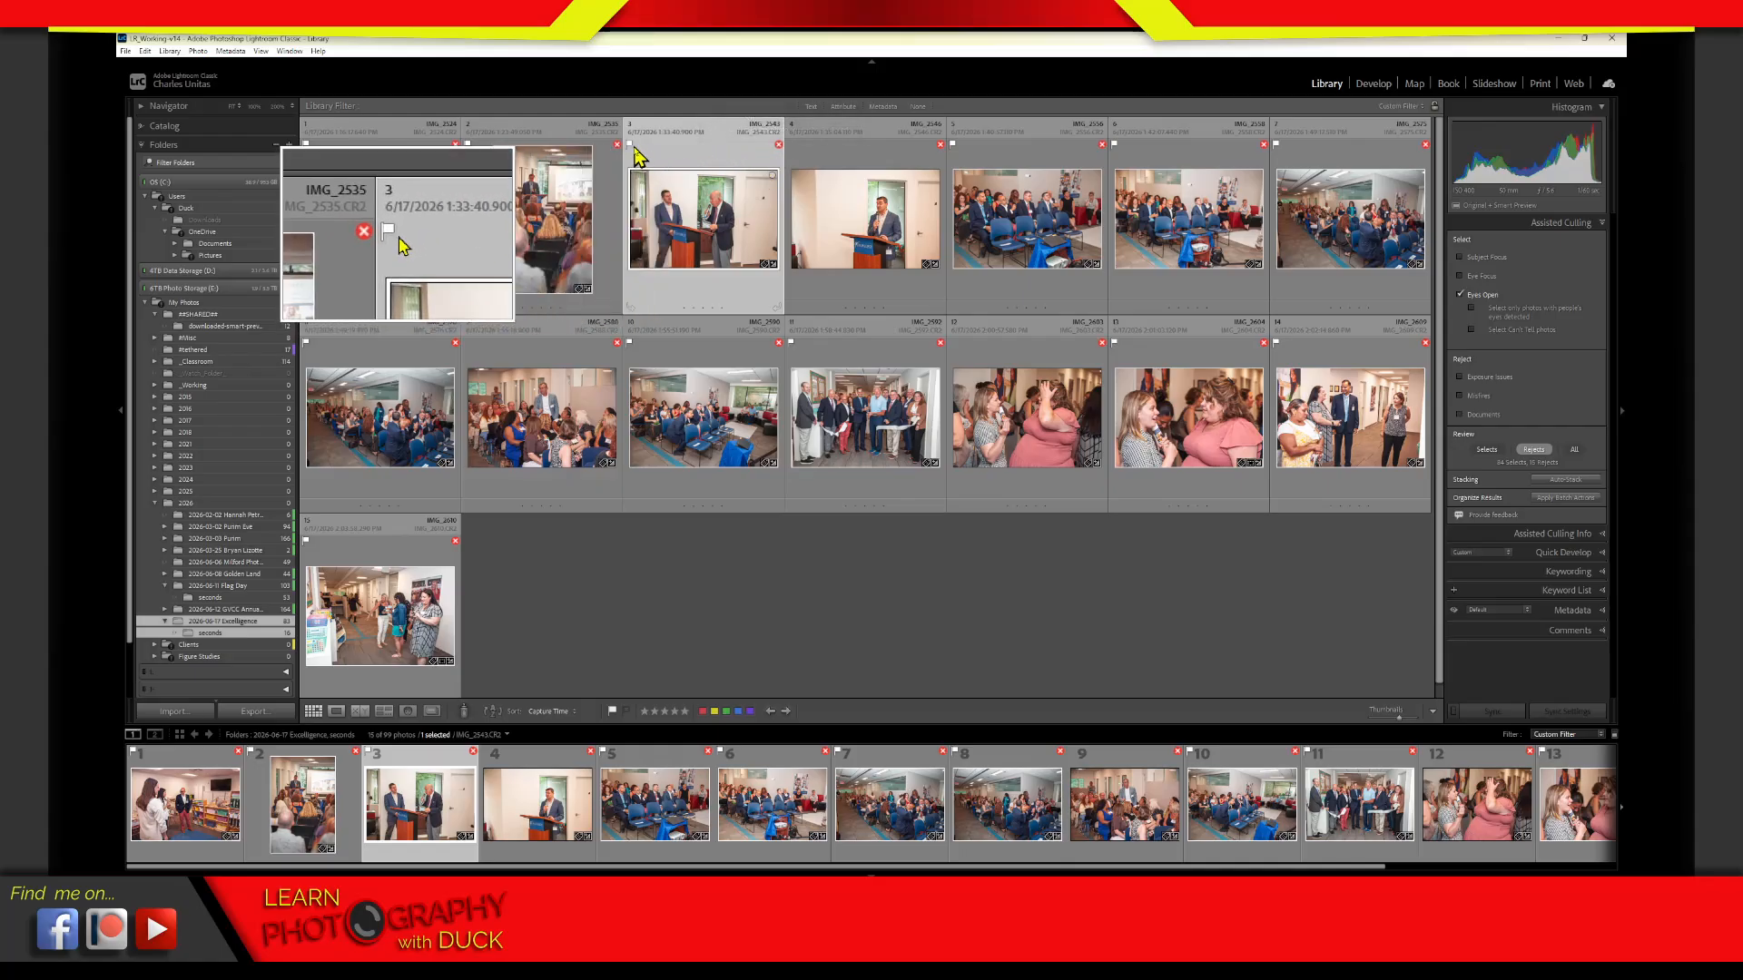
pyautogui.doubleClick(735, 229)
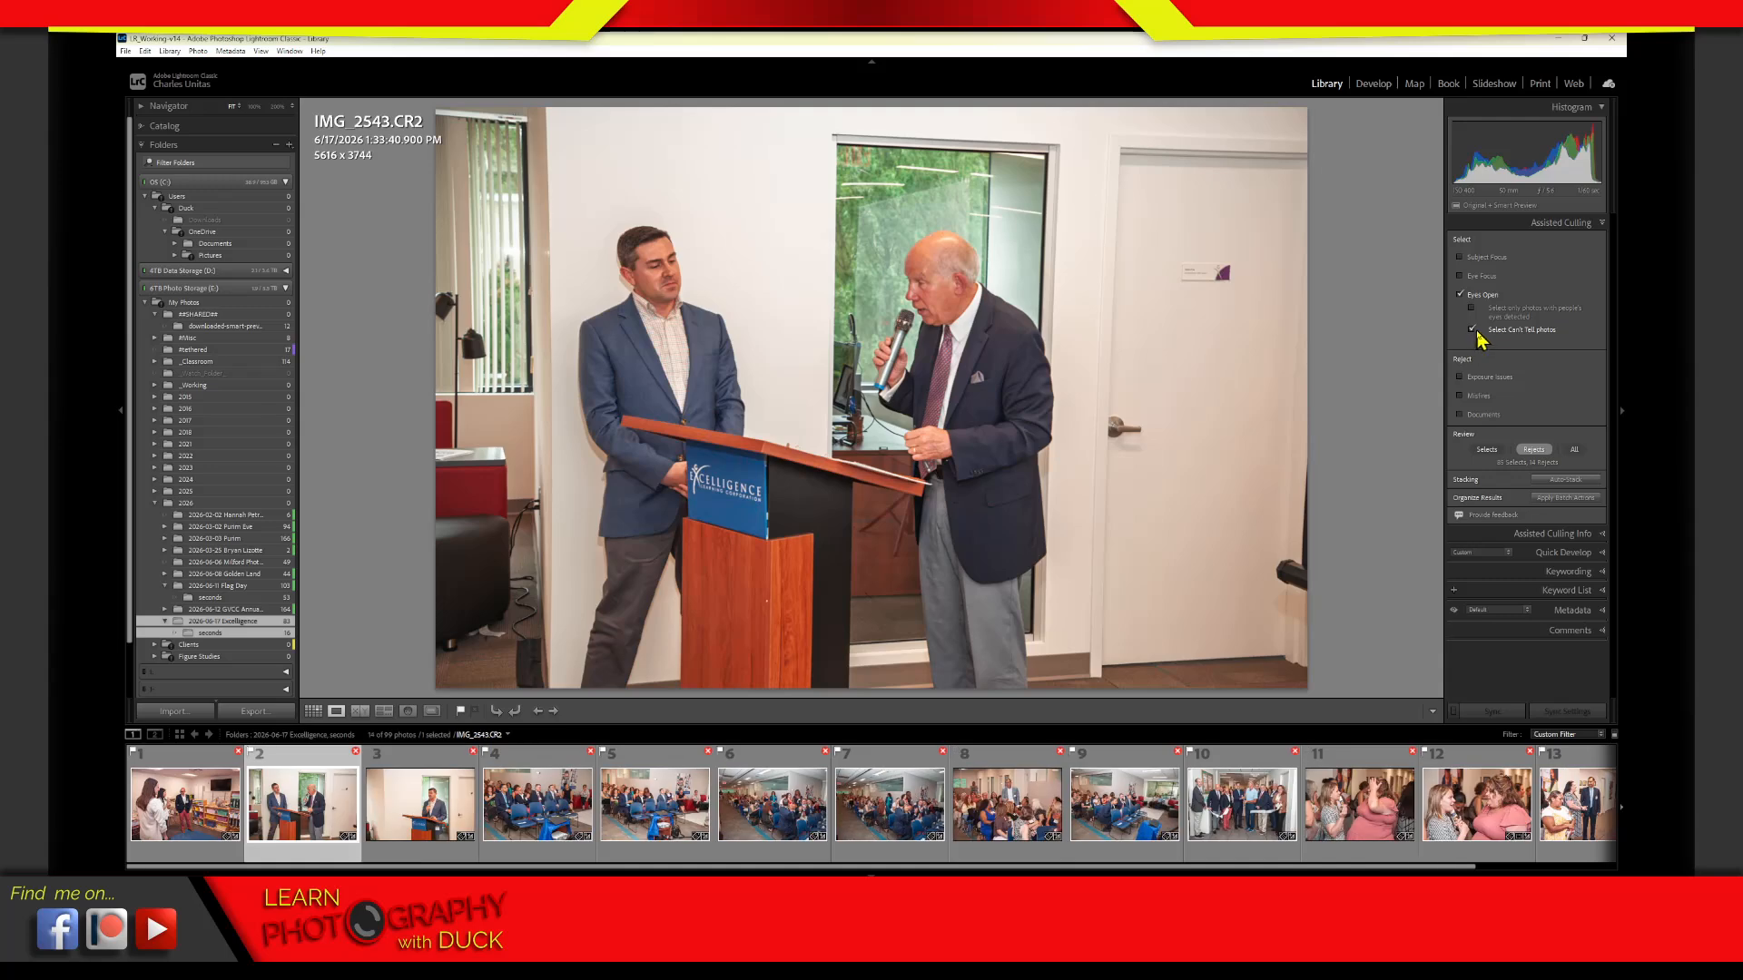
pyautogui.click(1540, 443)
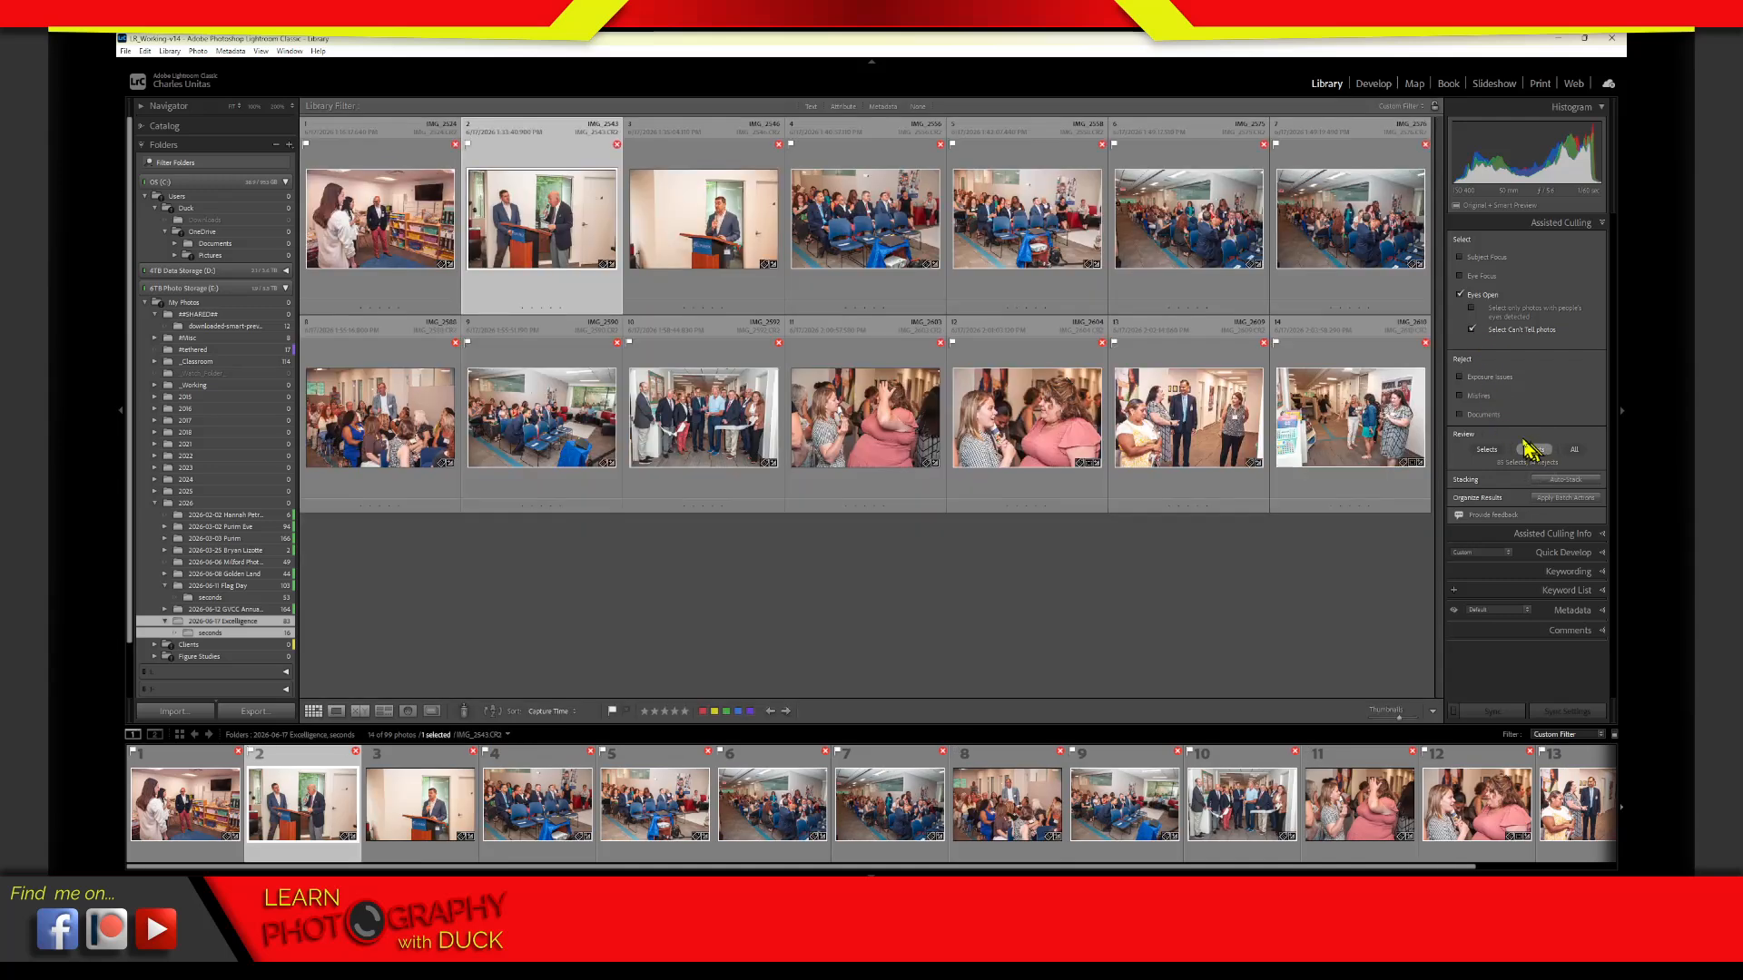
# Compare the rejects with the Select Can't Tell photos option on and off, and leave the option off
pyautogui.click(1472, 331)
pyautogui.click(1473, 328)
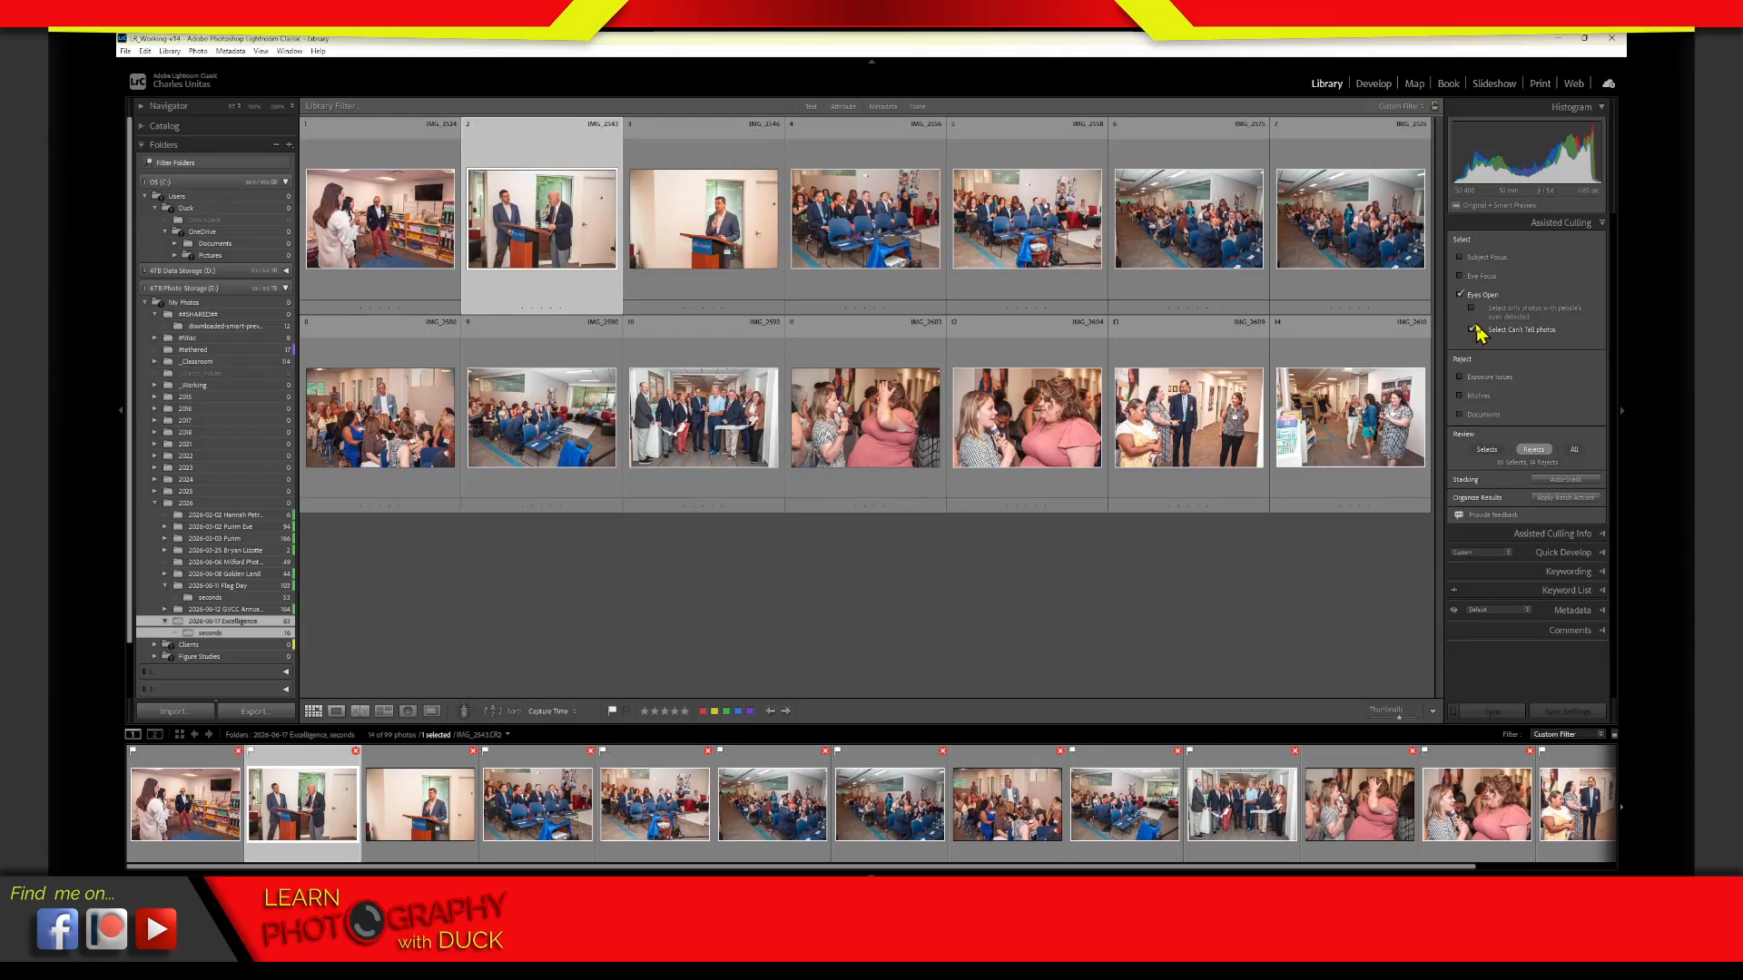
pyautogui.click(1473, 331)
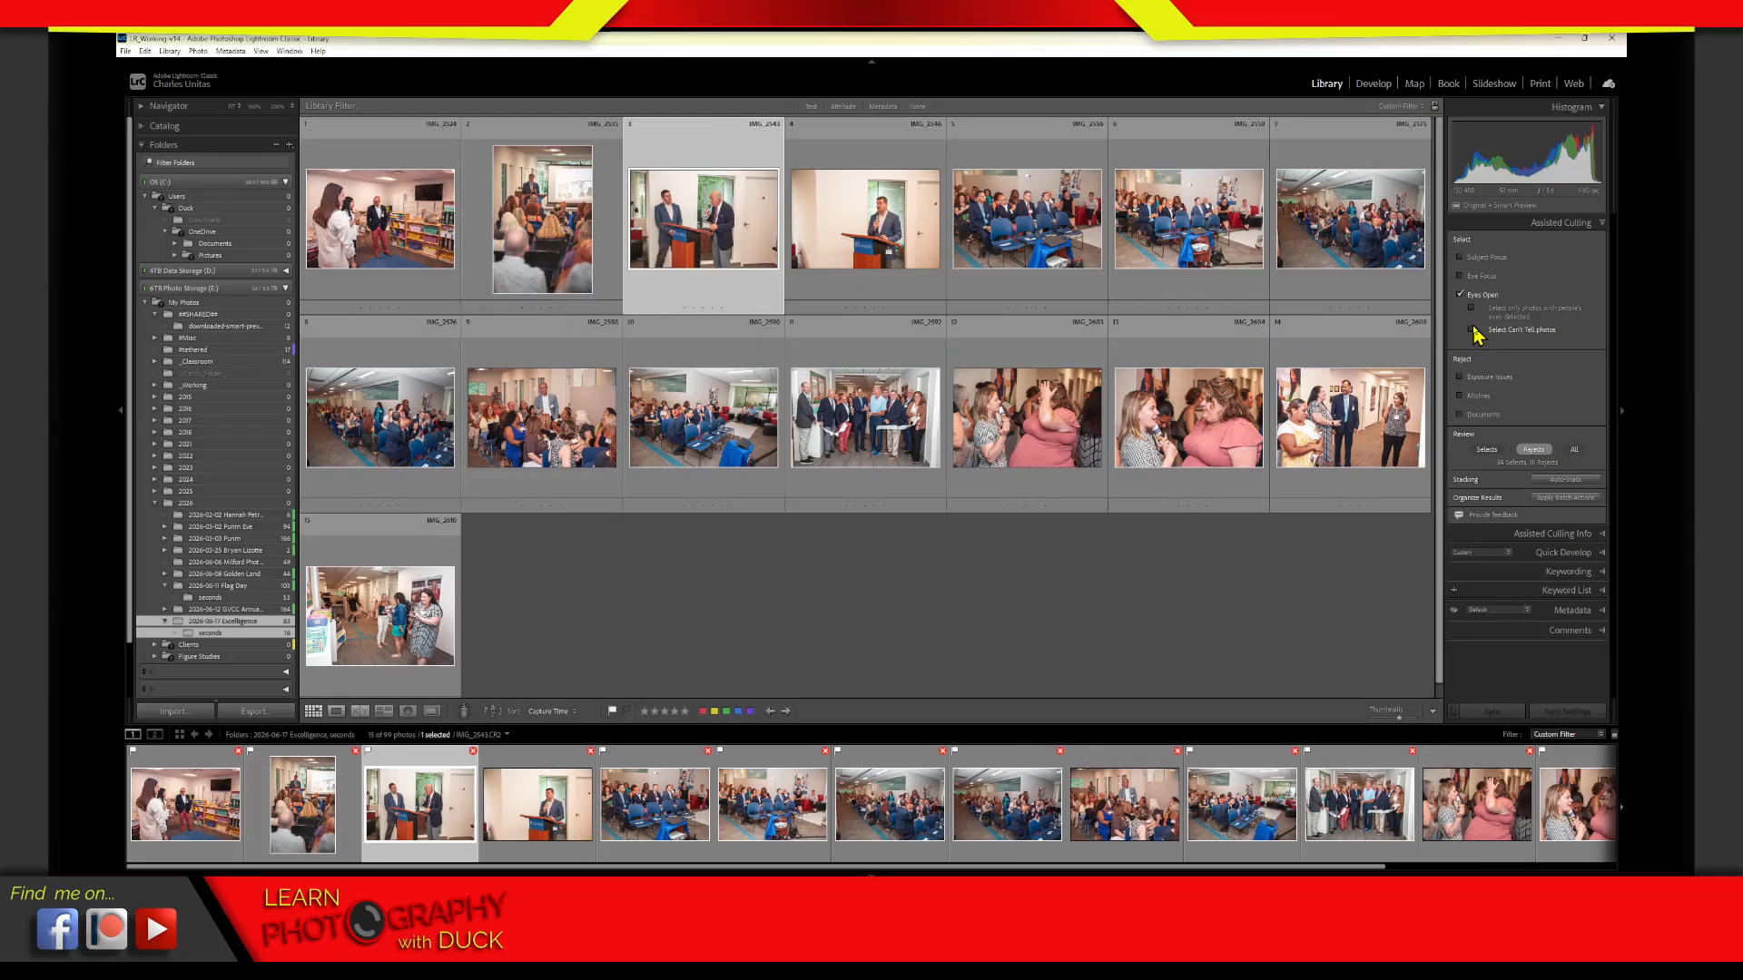
pyautogui.click(1473, 331)
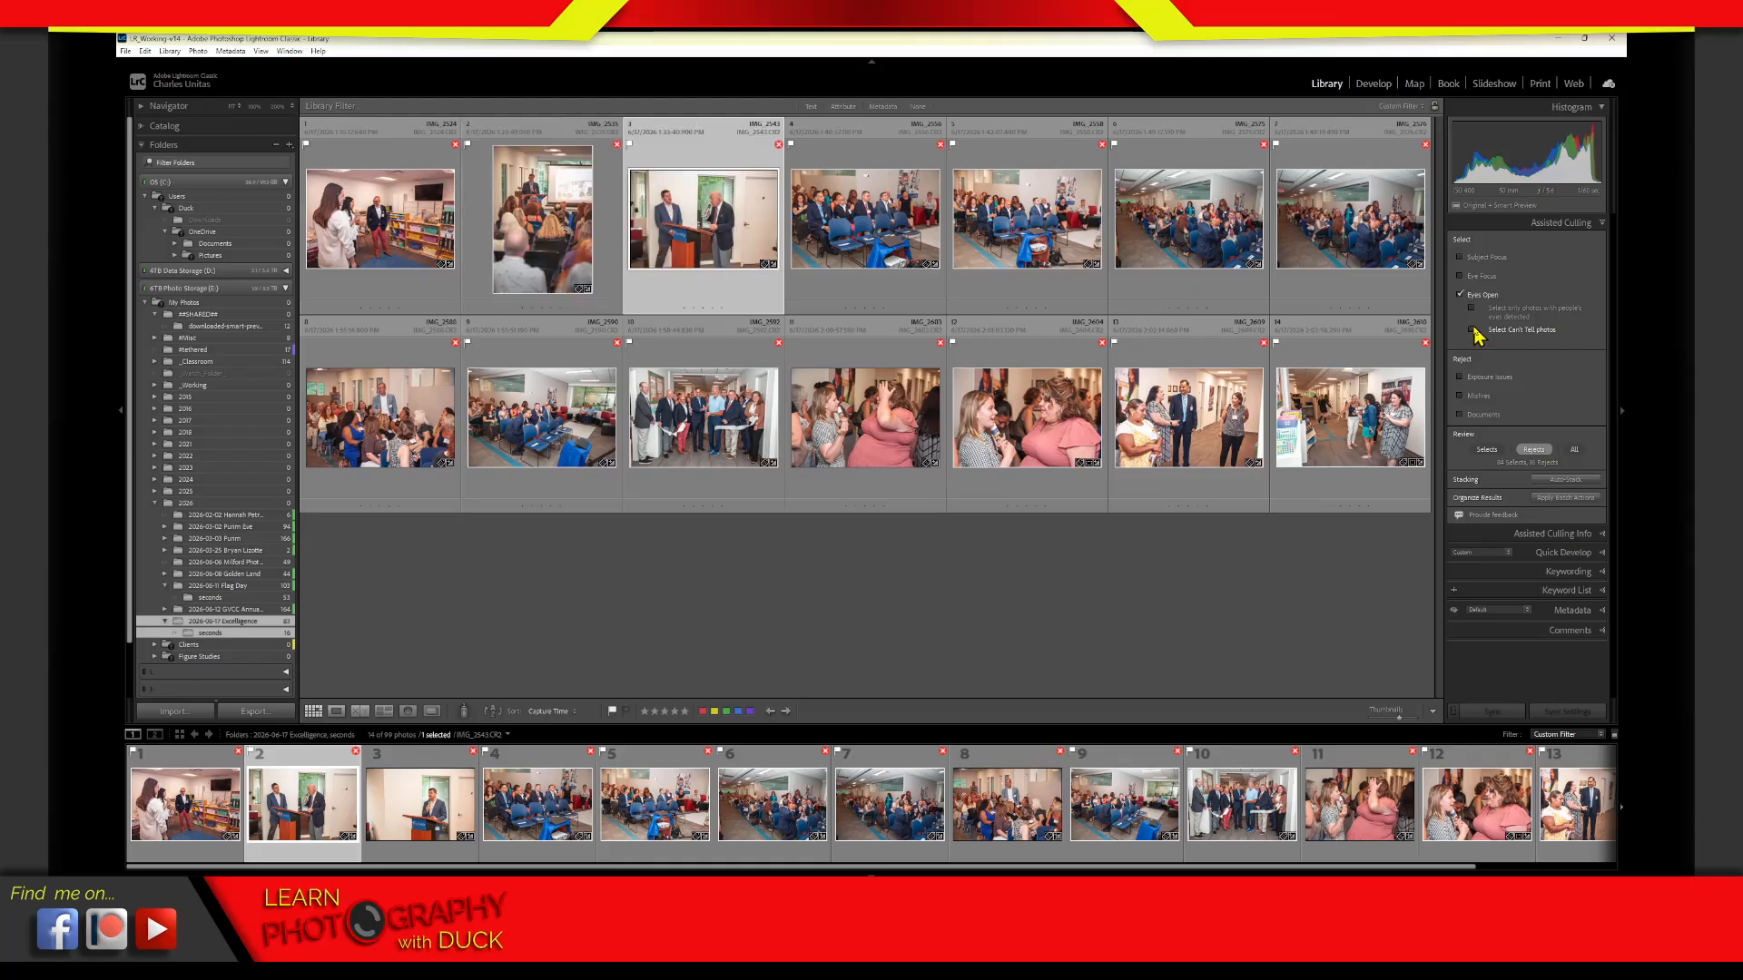
# Open the rejected photo IMG_2535.CR2, examine the speaker's eyes at close zoom and return to the full-photo view
pyautogui.click(601, 229)
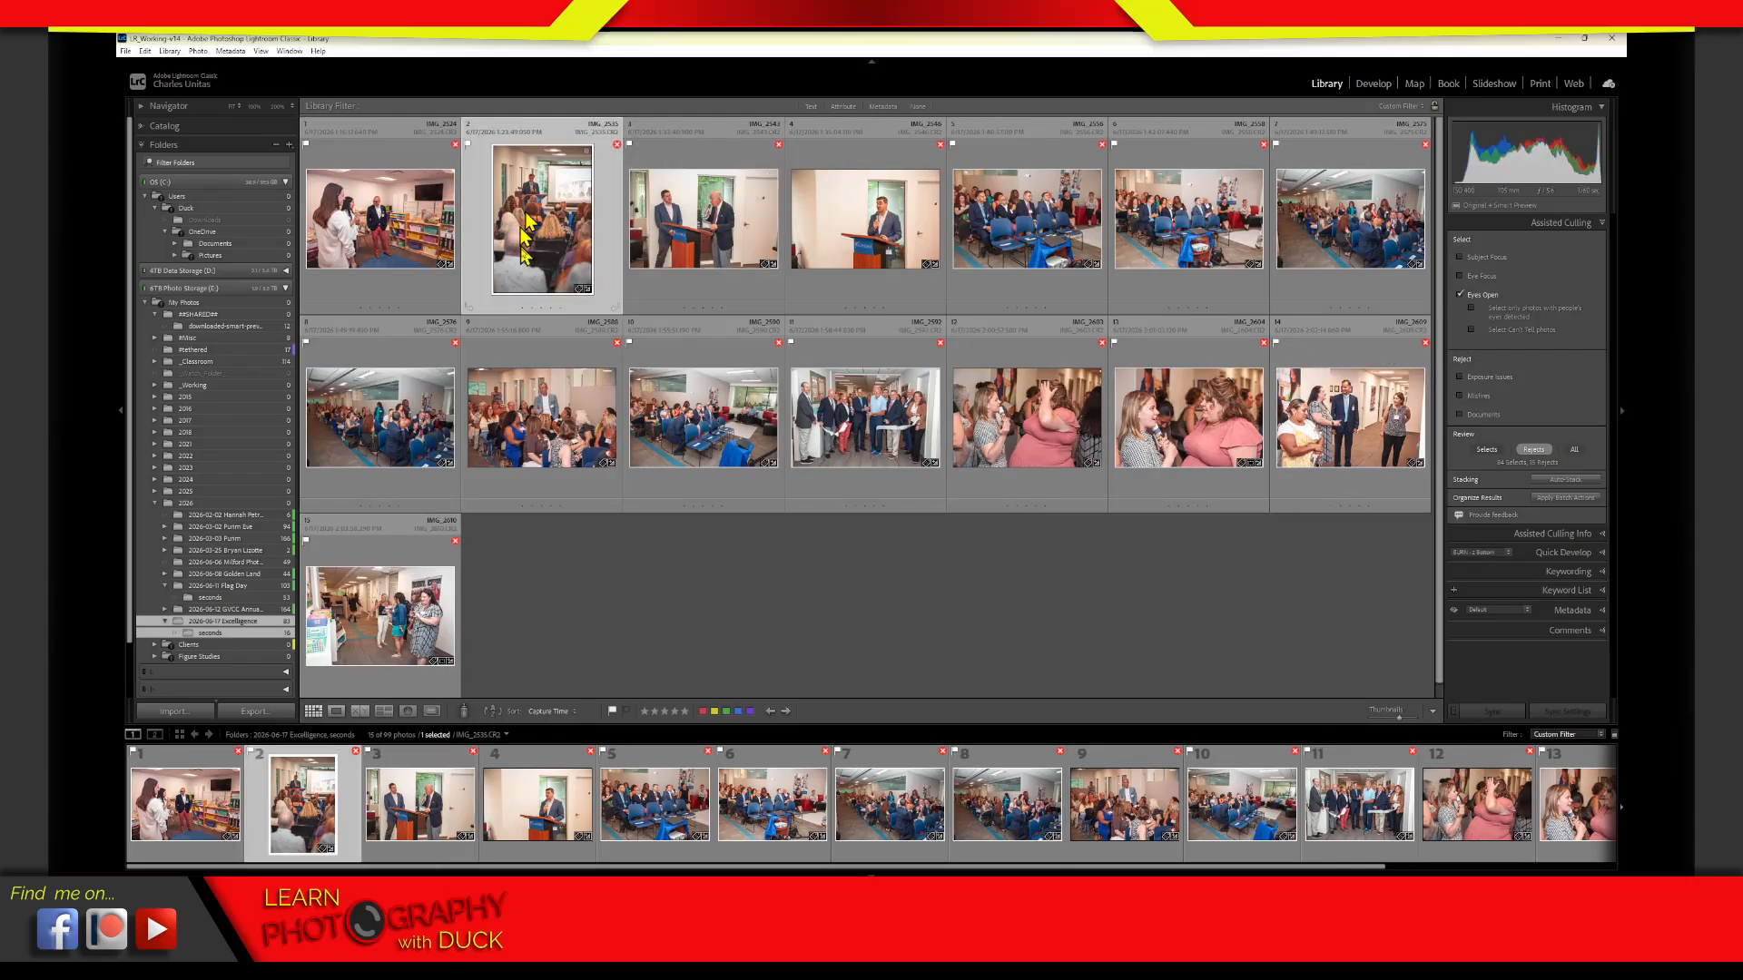
pyautogui.doubleClick(562, 238)
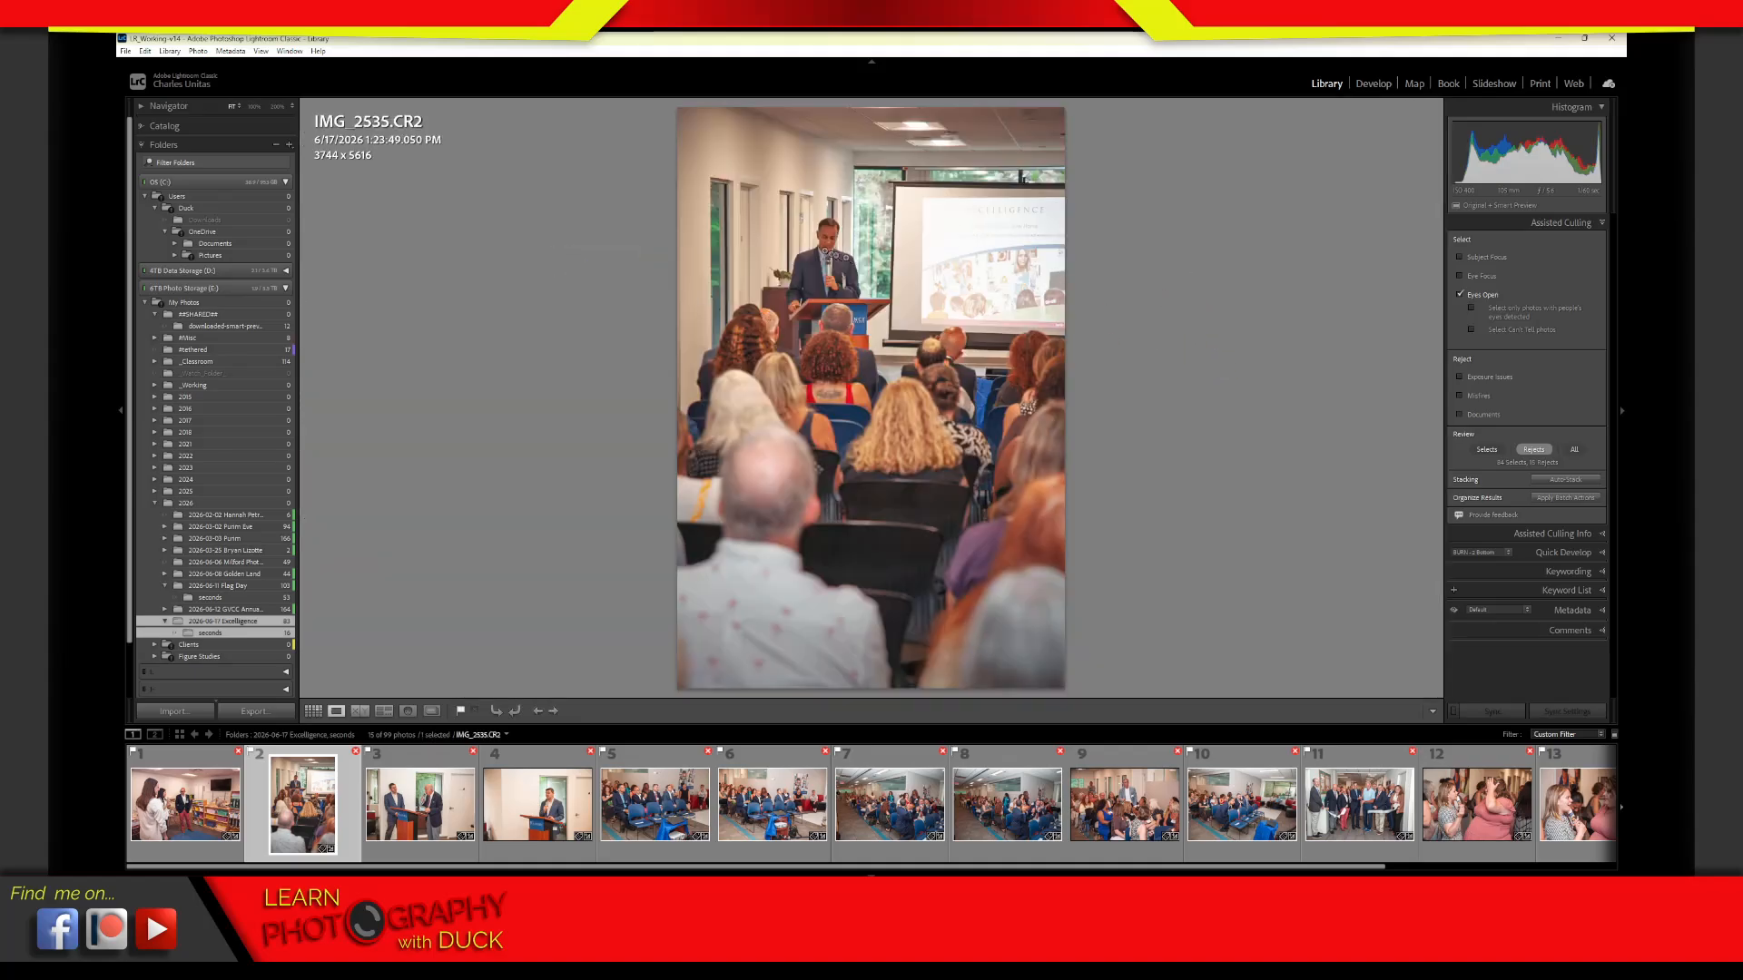
pyautogui.click(827, 257)
pyautogui.moveTo(862, 247); pyautogui.dragTo(878, 397)
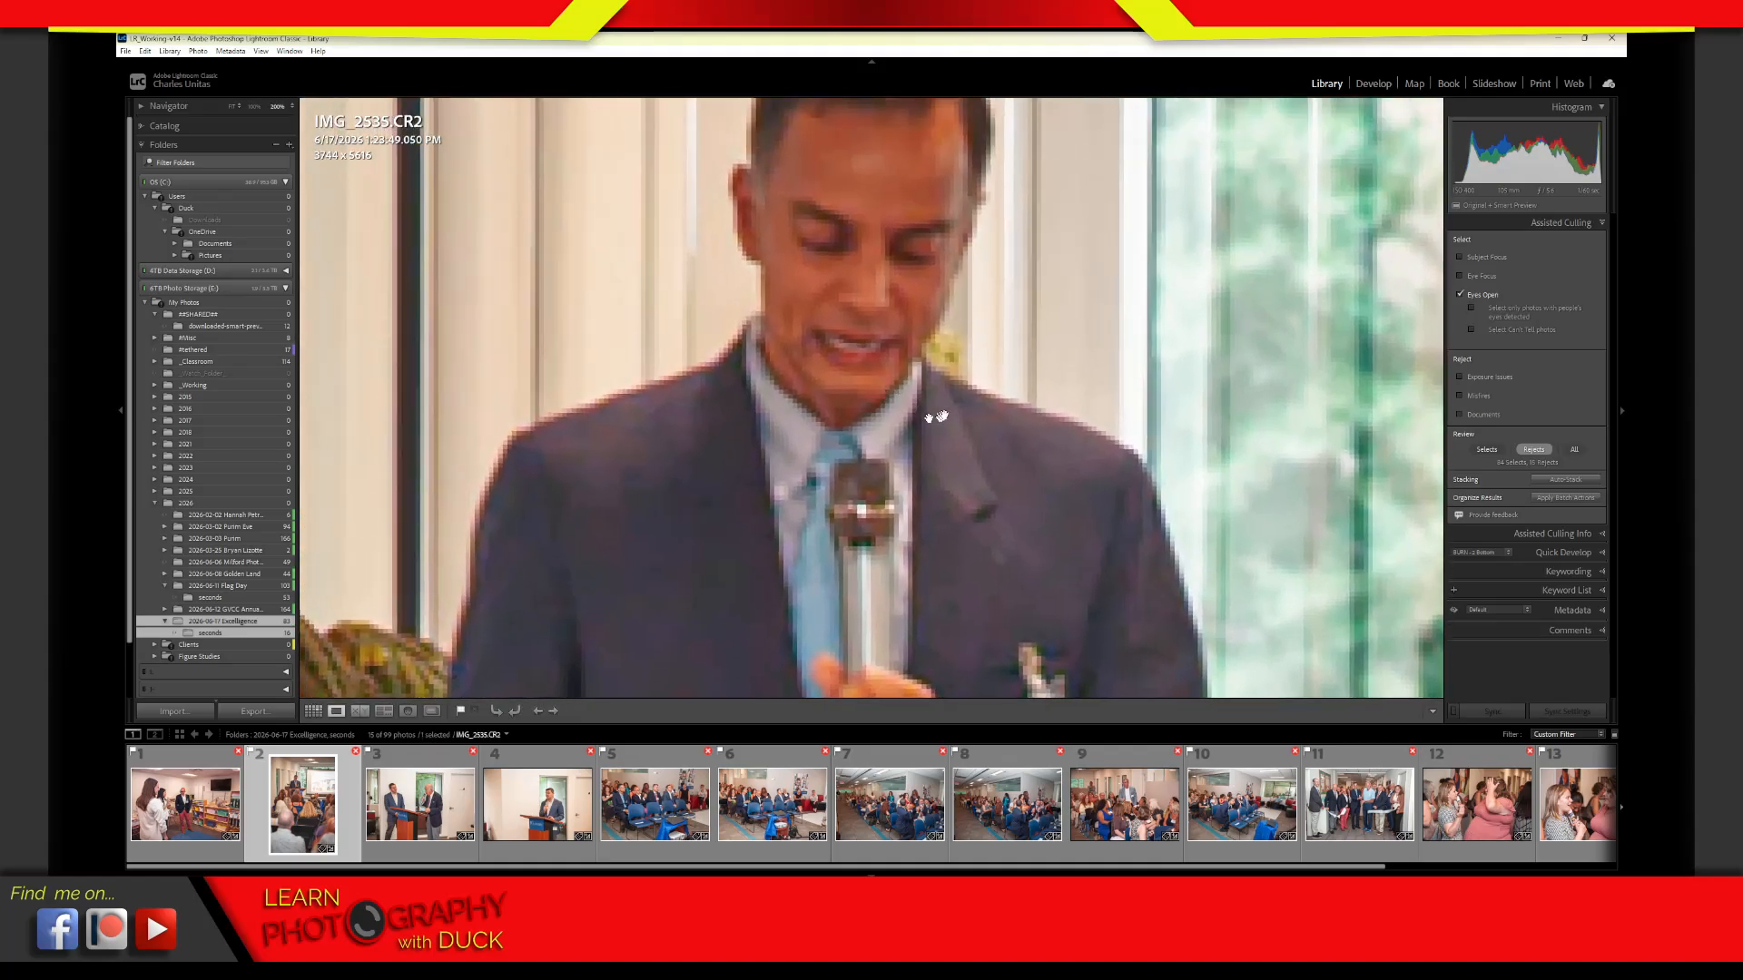
pyautogui.click(992, 485)
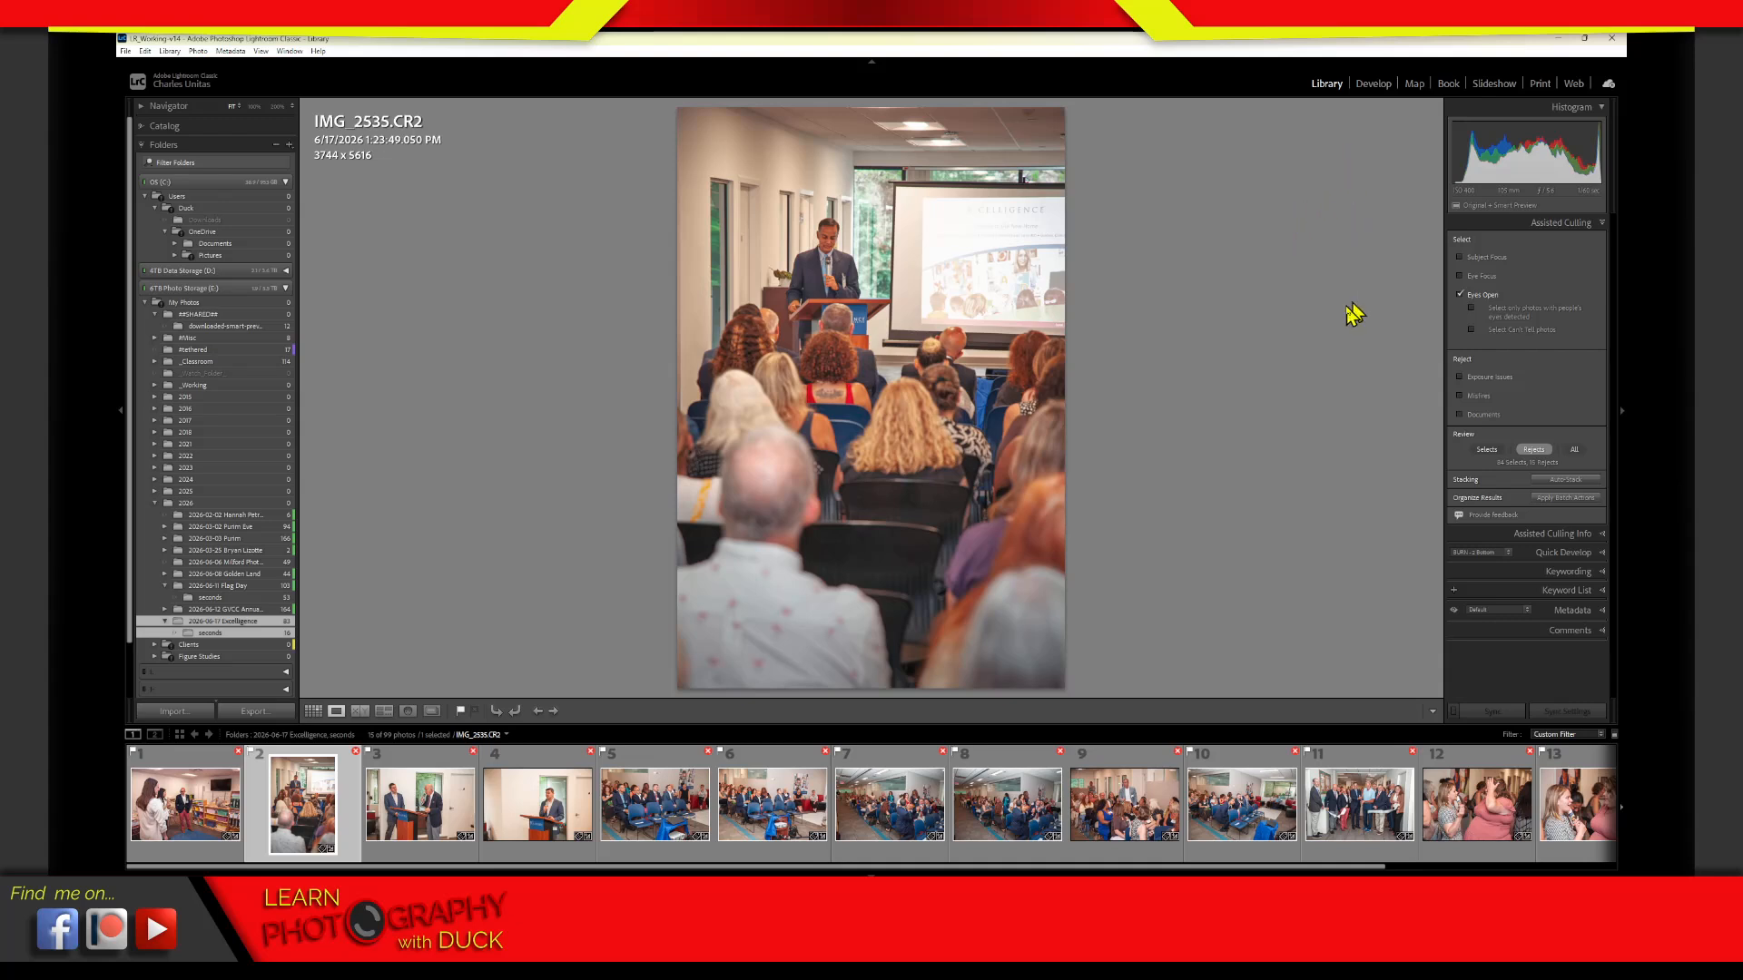
# Switch off the Eyes Open criterion and collapse the Assisted Culling section
pyautogui.click(1461, 295)
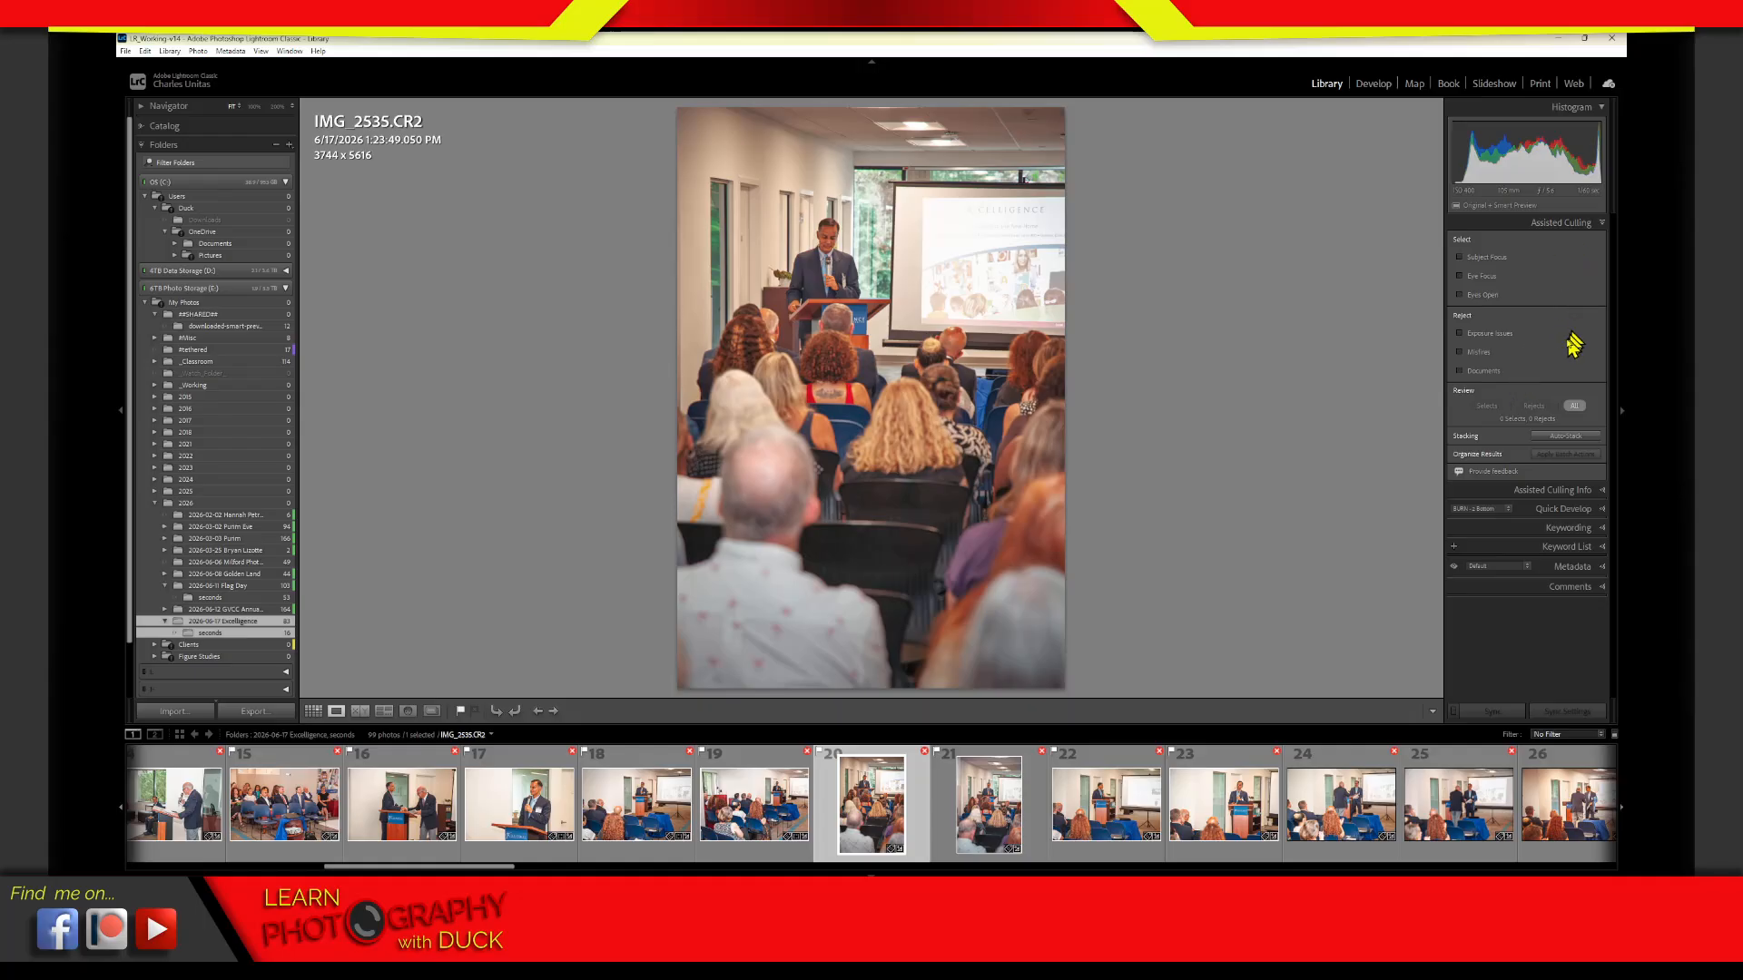
pyautogui.click(1543, 227)
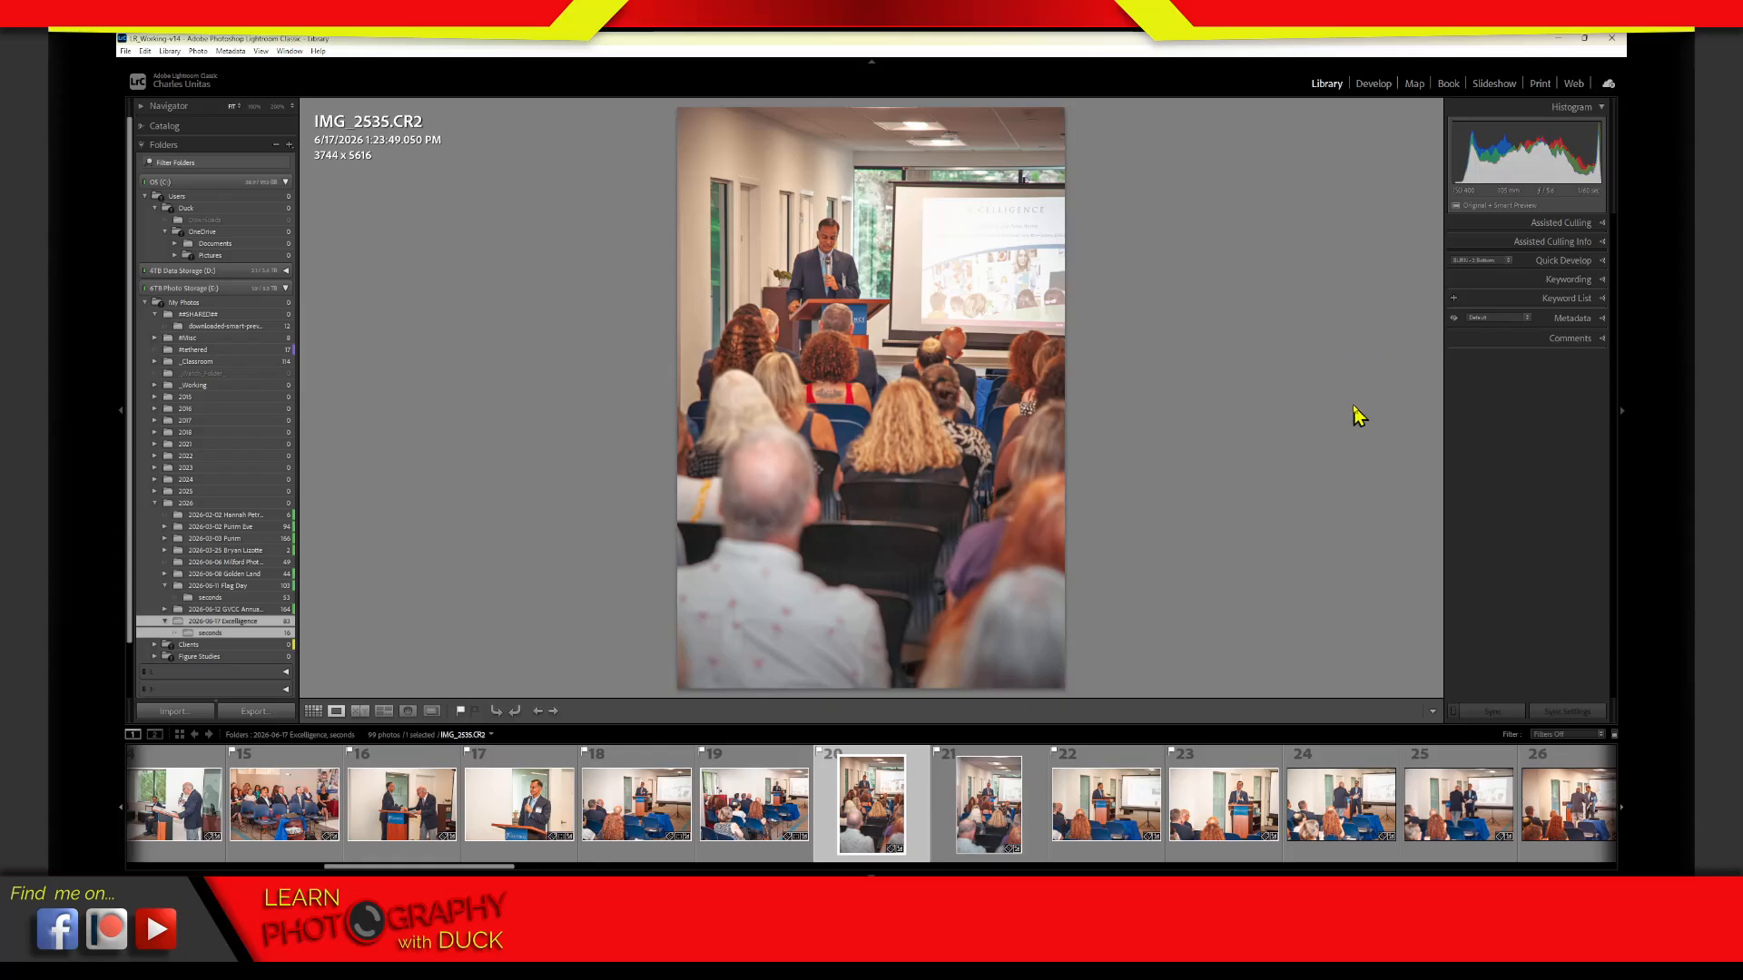
pyautogui.click(1537, 227)
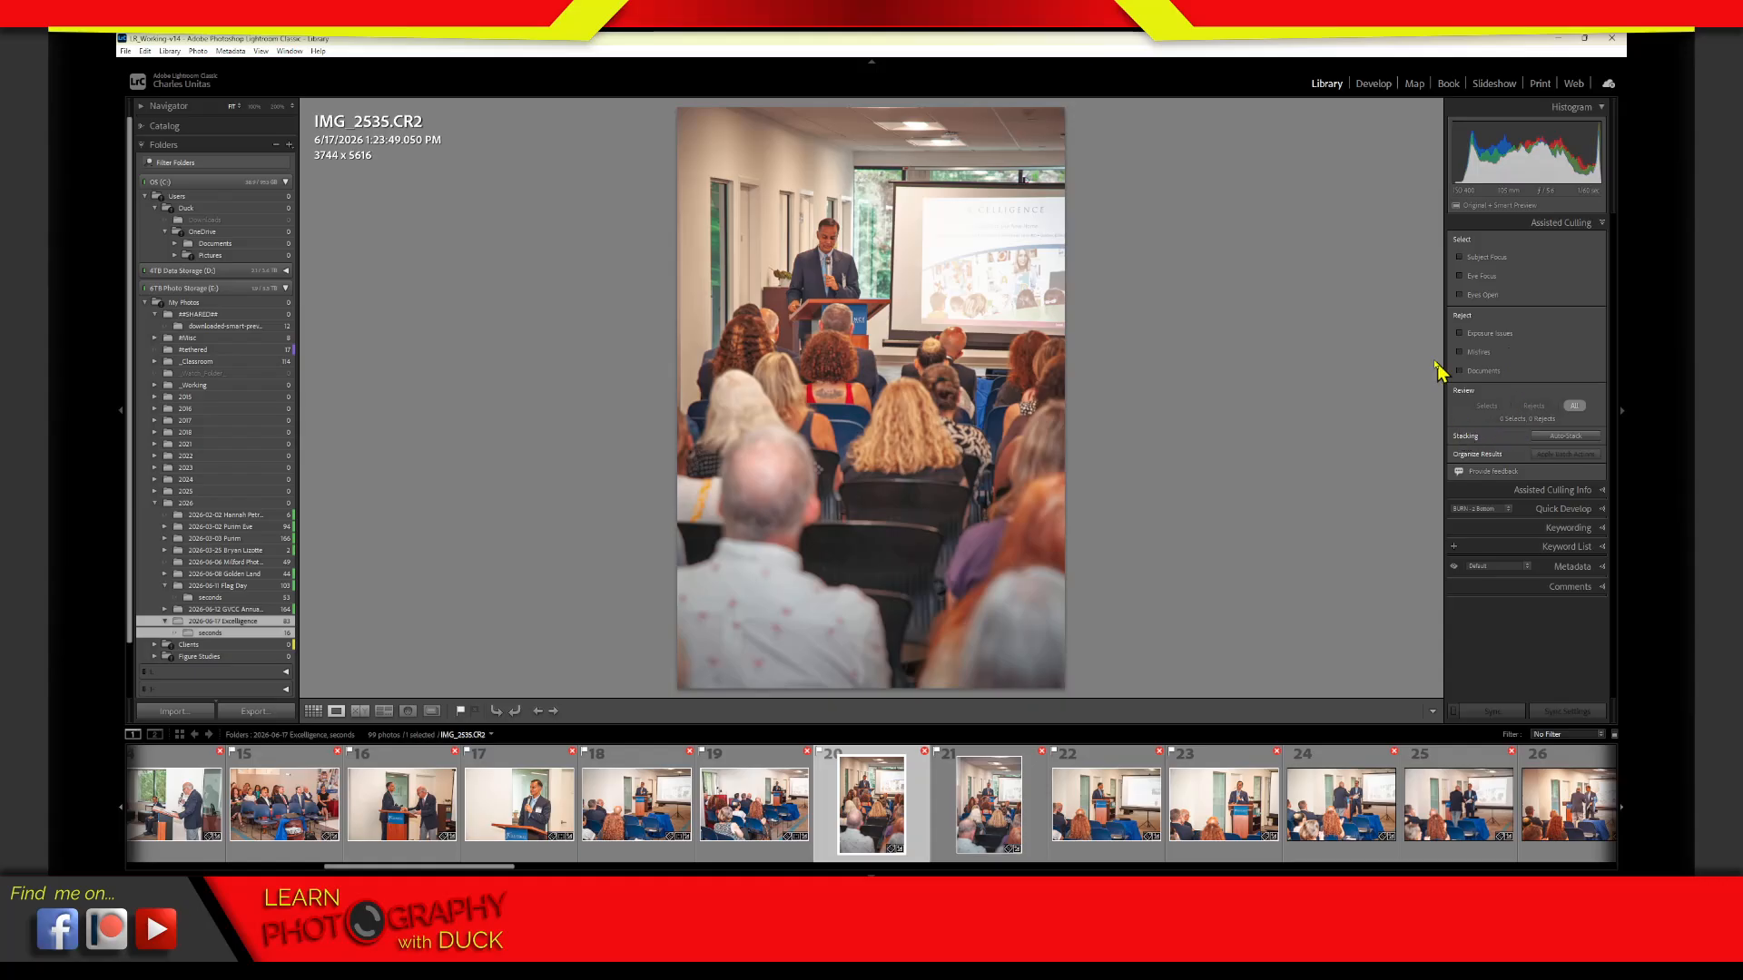
pyautogui.click(1563, 222)
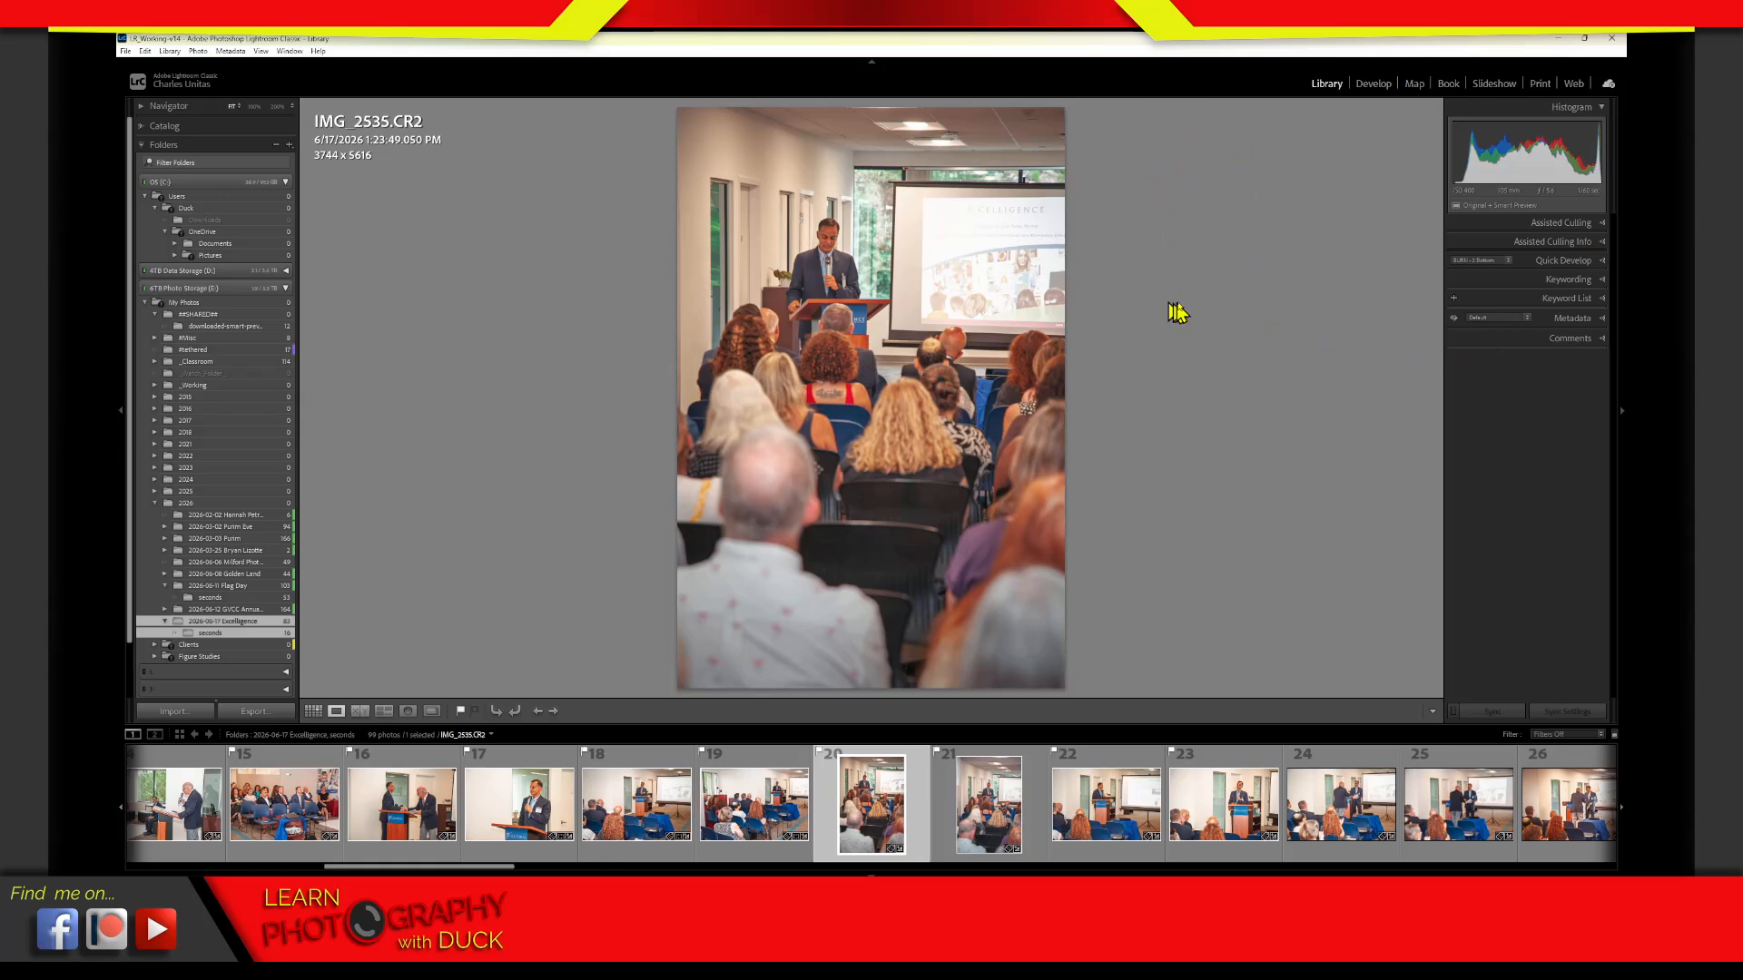
# Return to the grid, view the attribute filter options and hide them again
pyautogui.press('g')
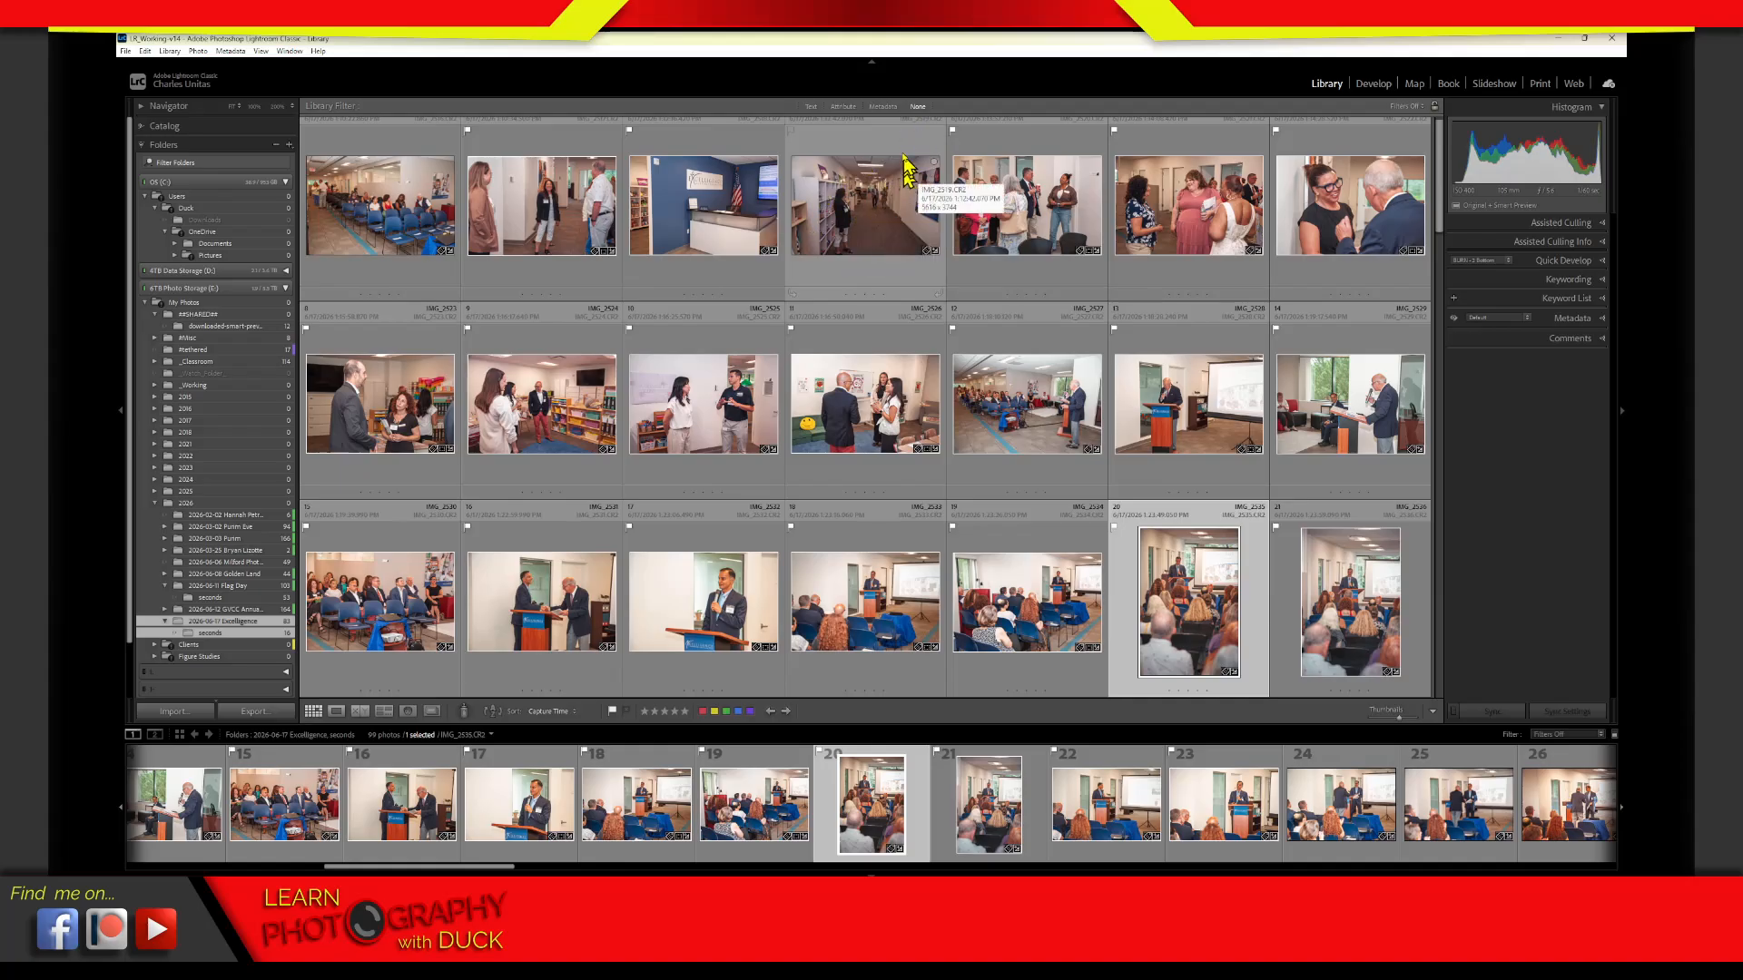
pyautogui.click(844, 109)
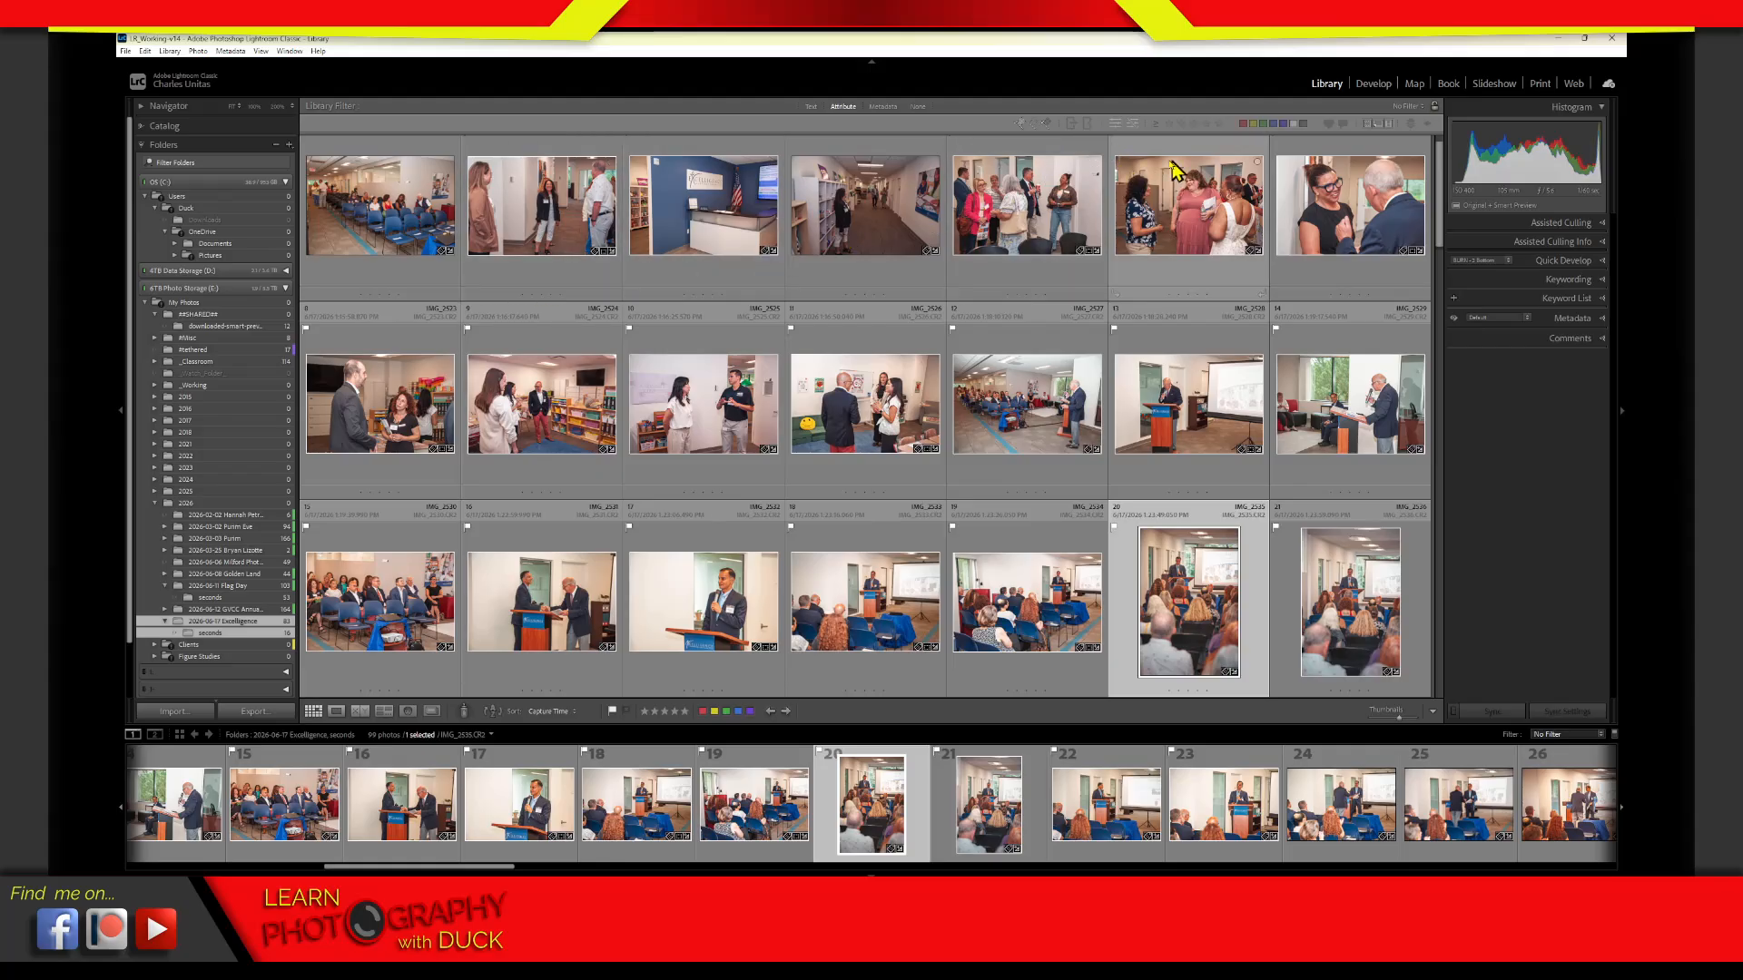
pyautogui.click(917, 107)
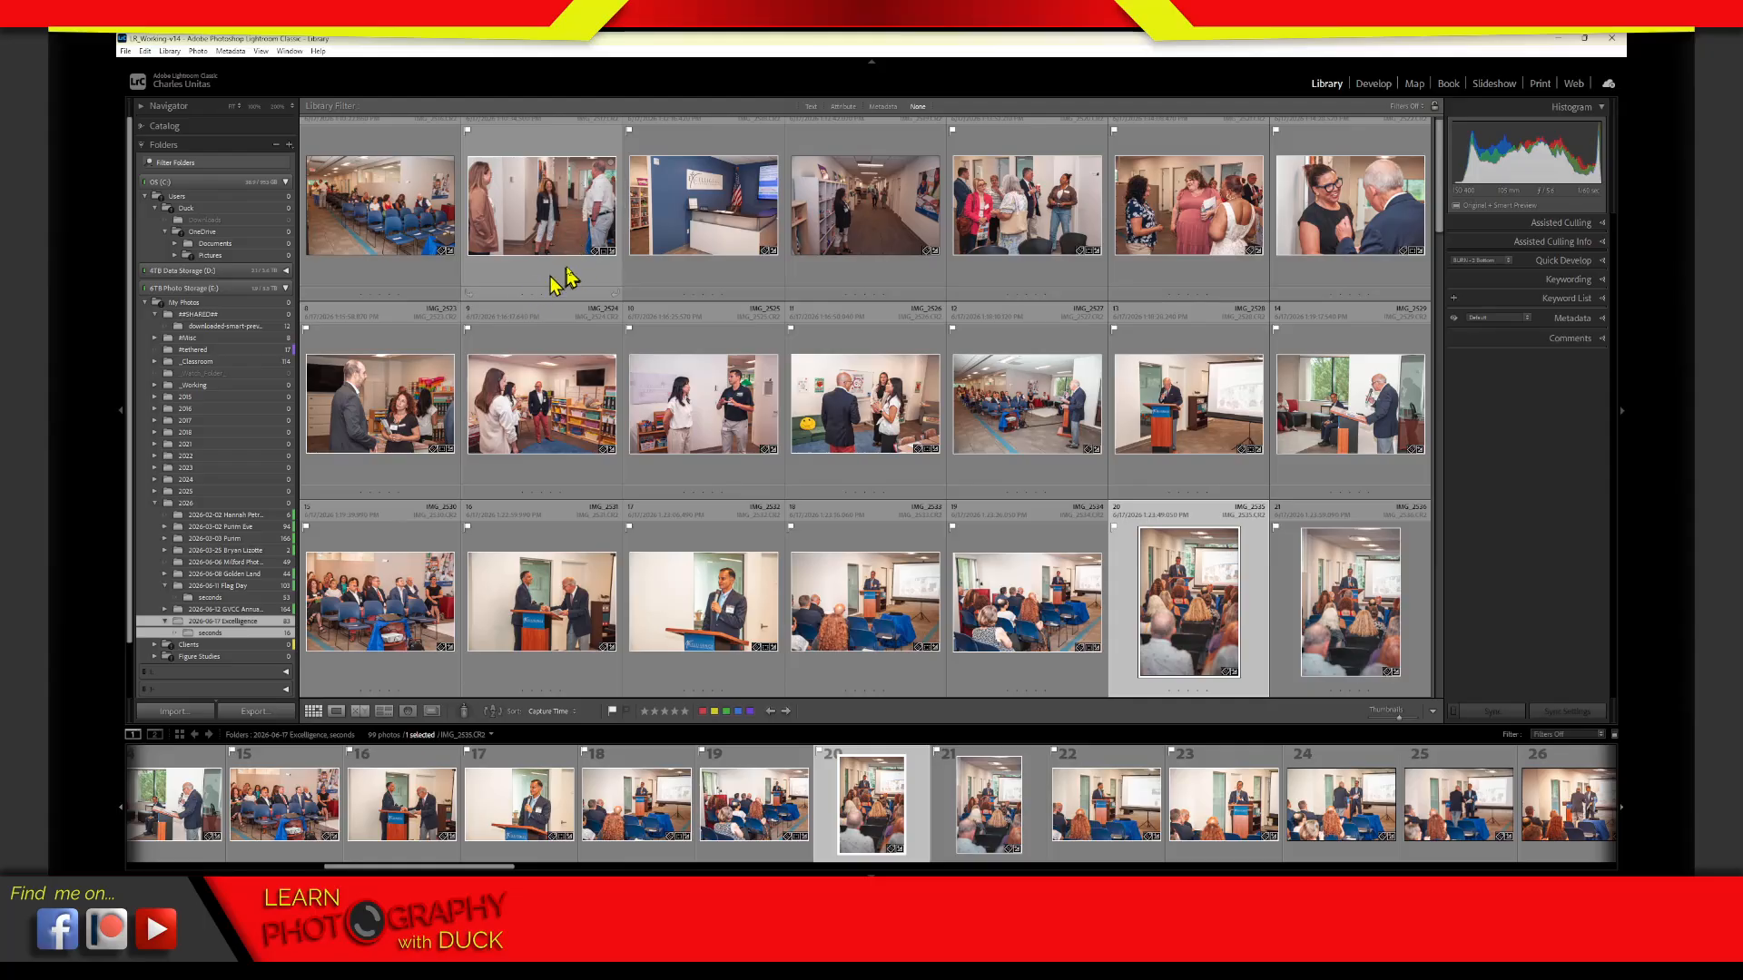
# Select all photos in the grid and reduce the selection to only the first photo
pyautogui.hotkey('ctrl', 'a')
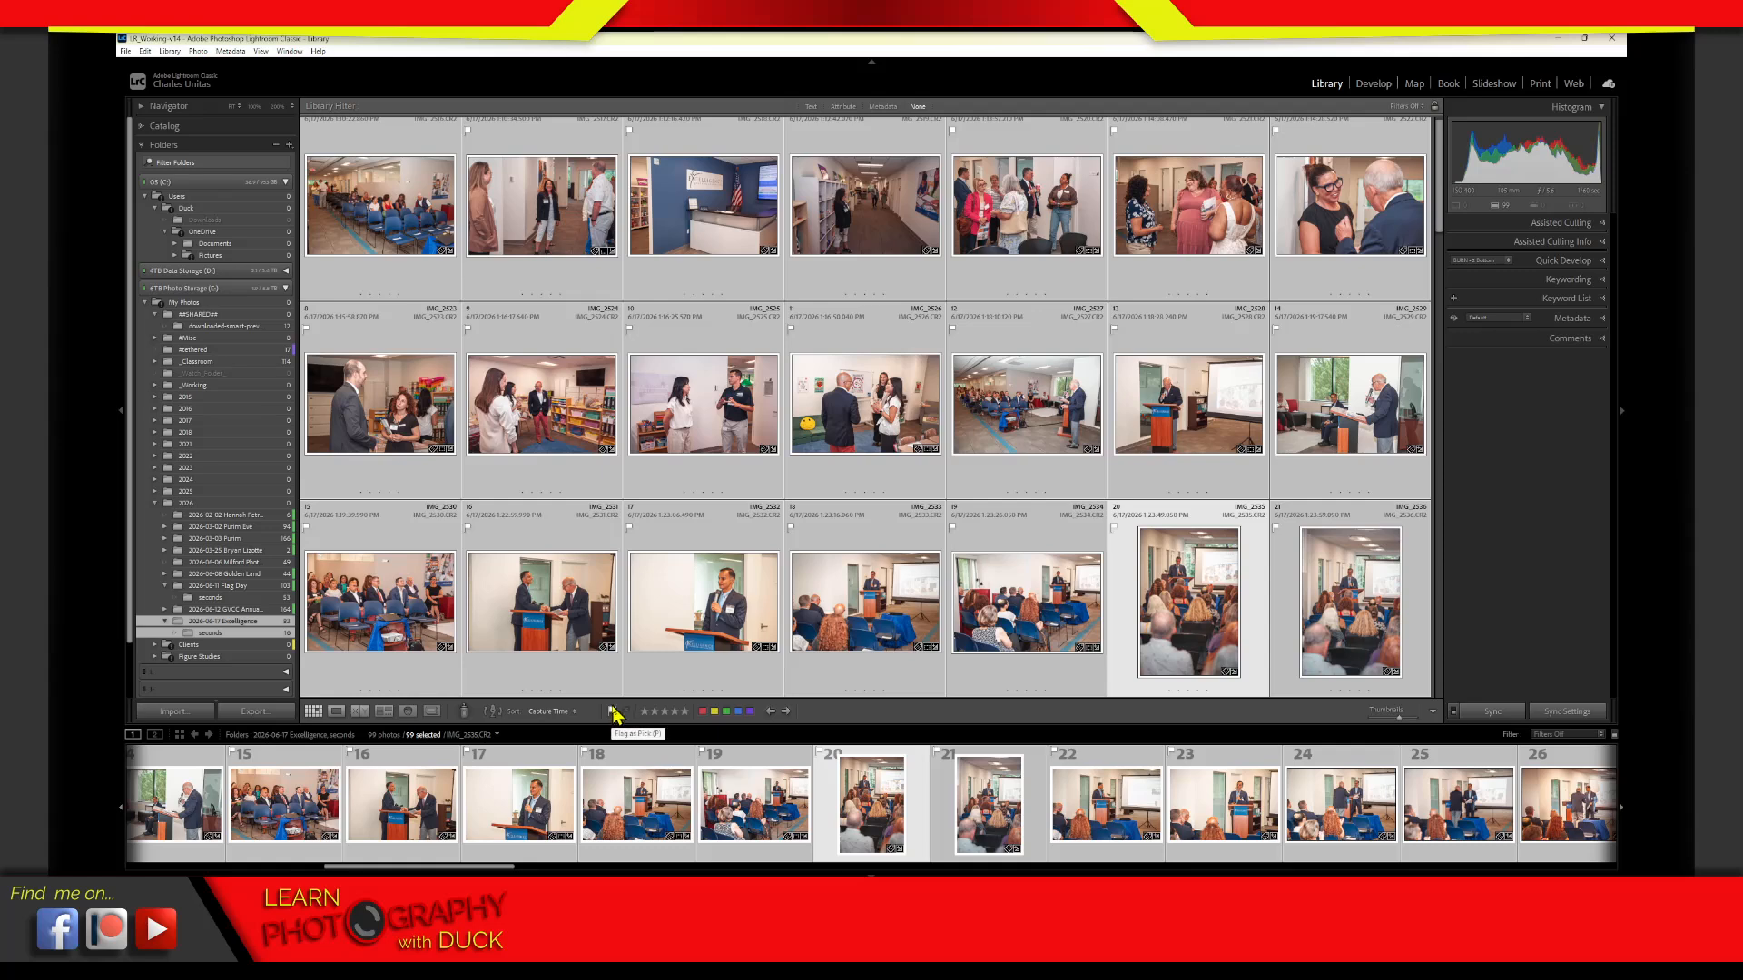
pyautogui.click(381, 272)
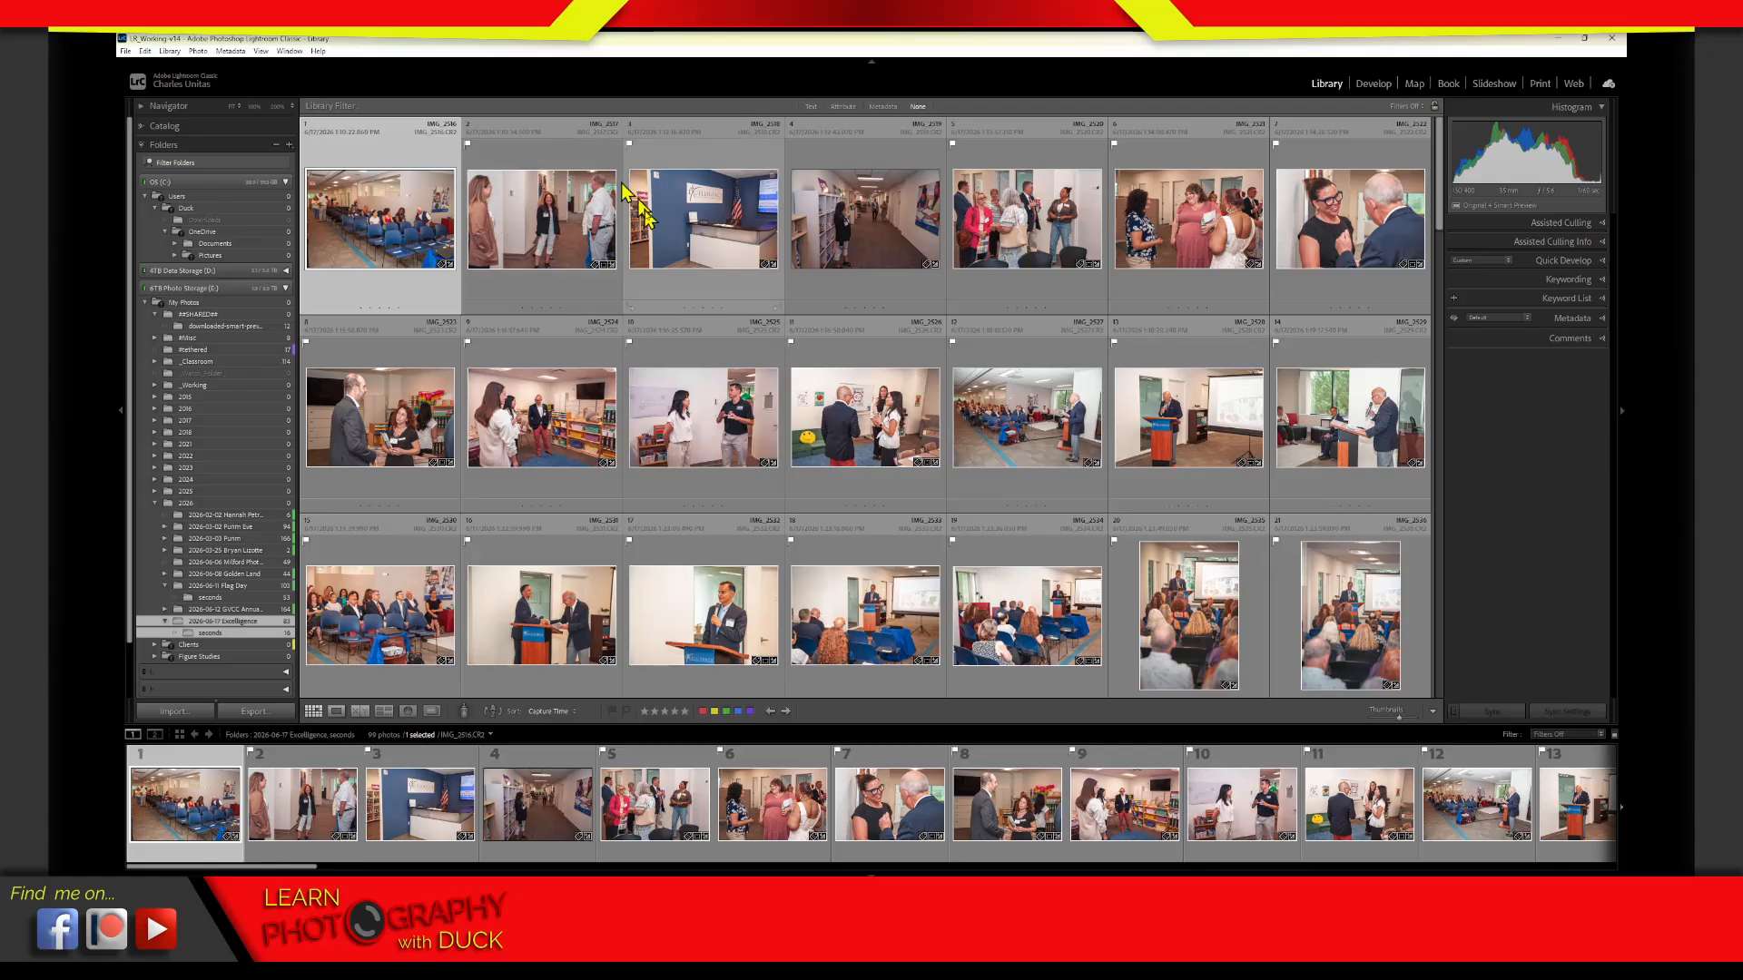
pyautogui.click(509, 159)
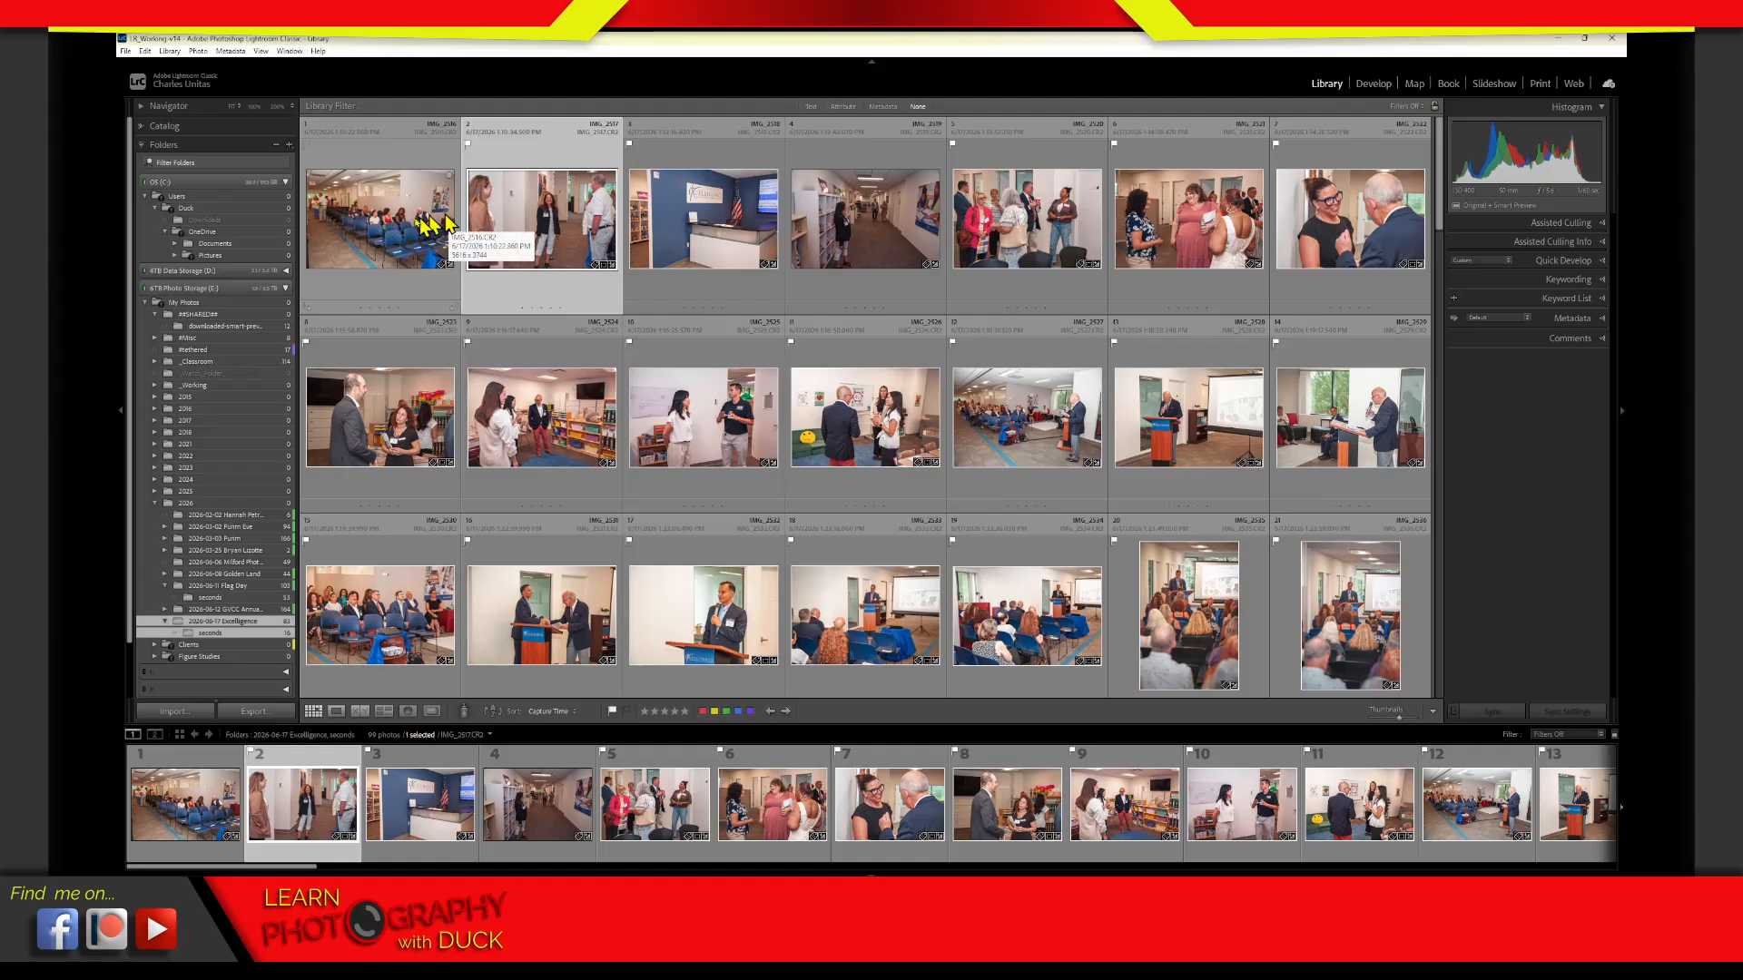
pyautogui.click(390, 287)
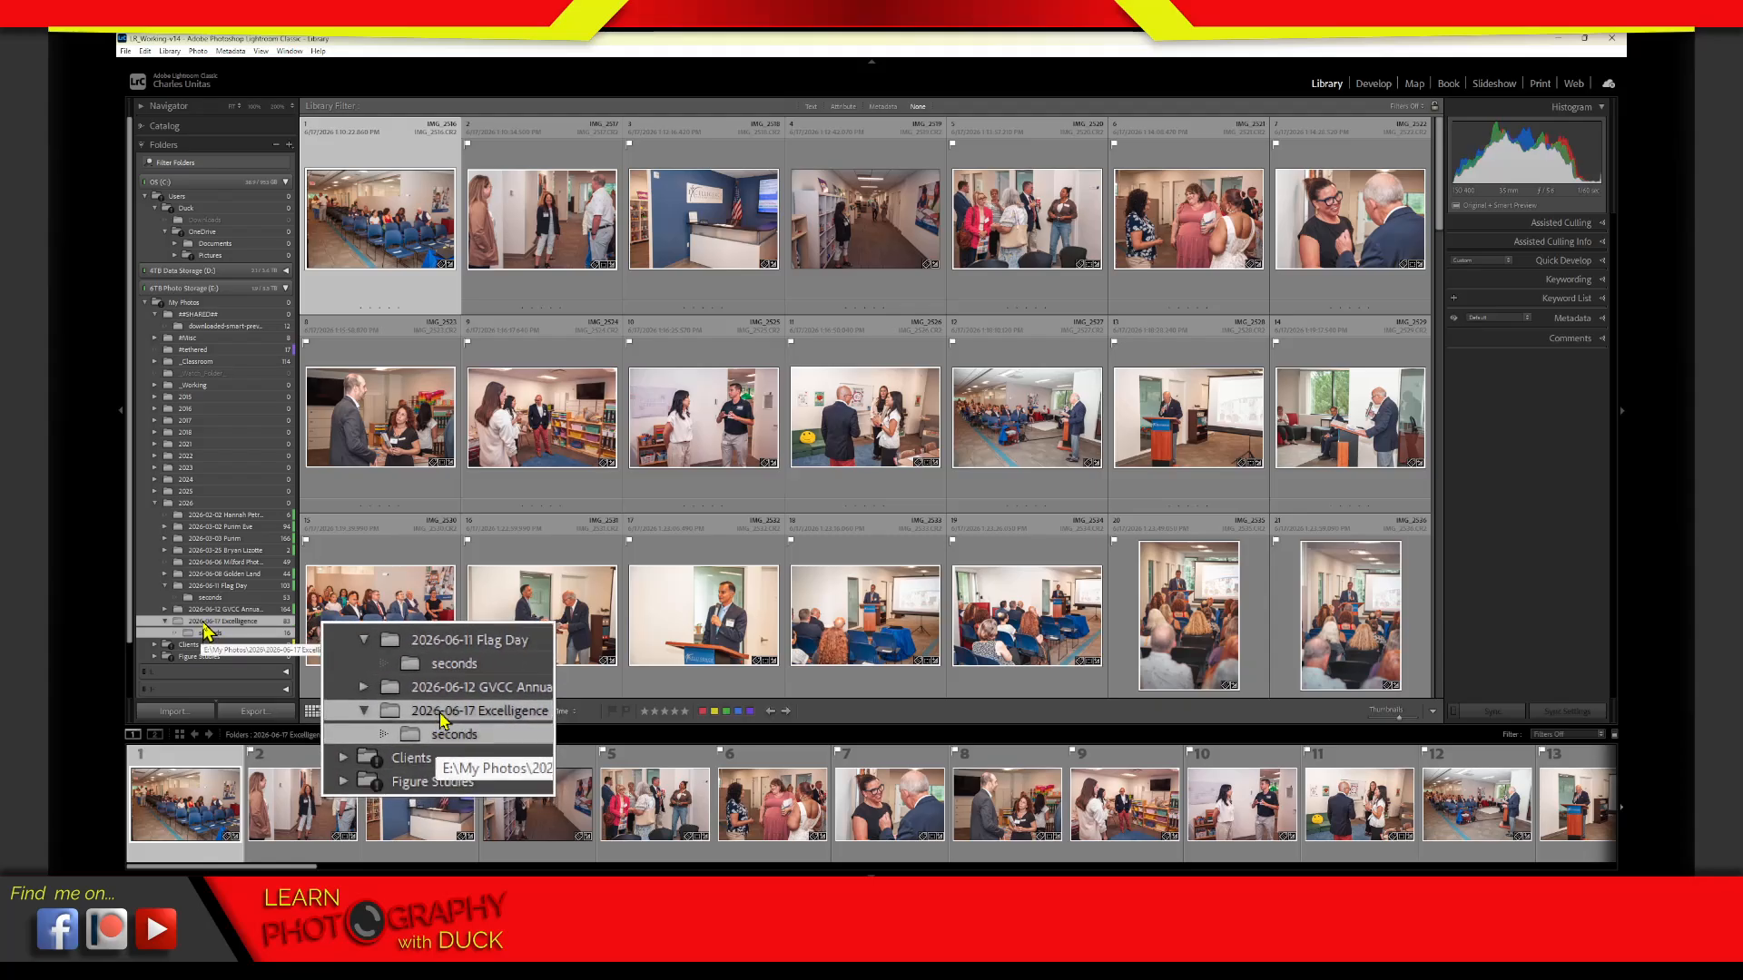
# Filter the combined Excelligence and seconds folders by attribute to show only the unflagged photos
pyautogui.press('alt')
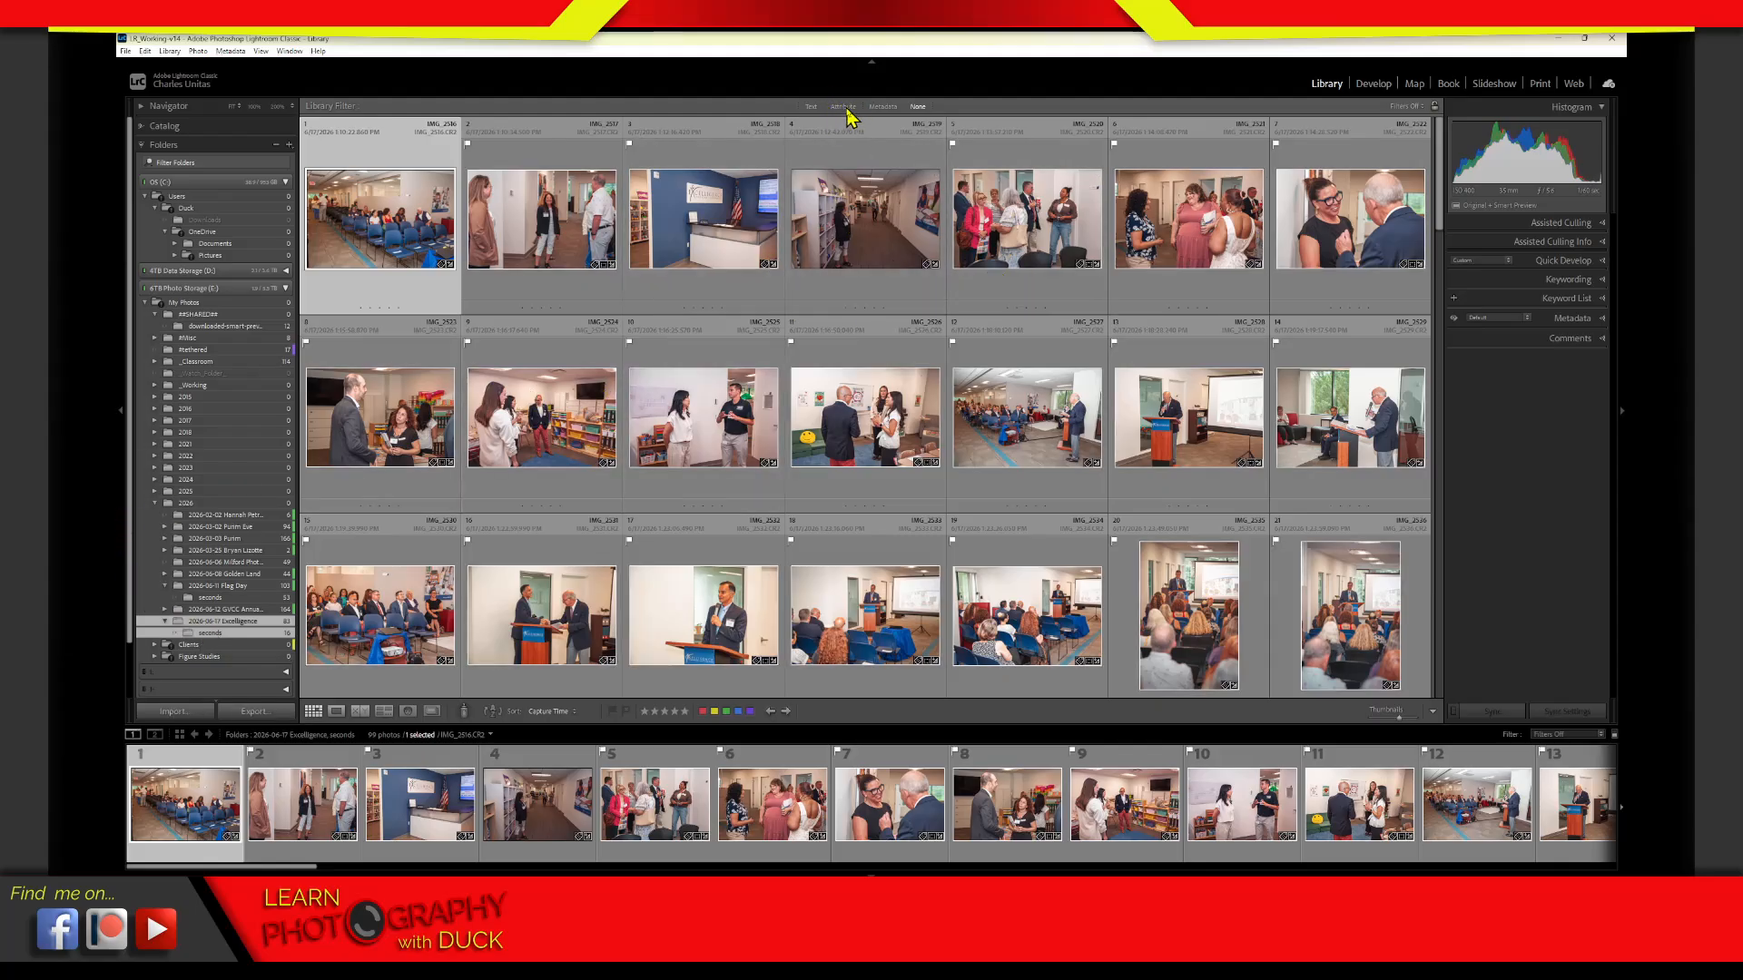
pyautogui.click(845, 107)
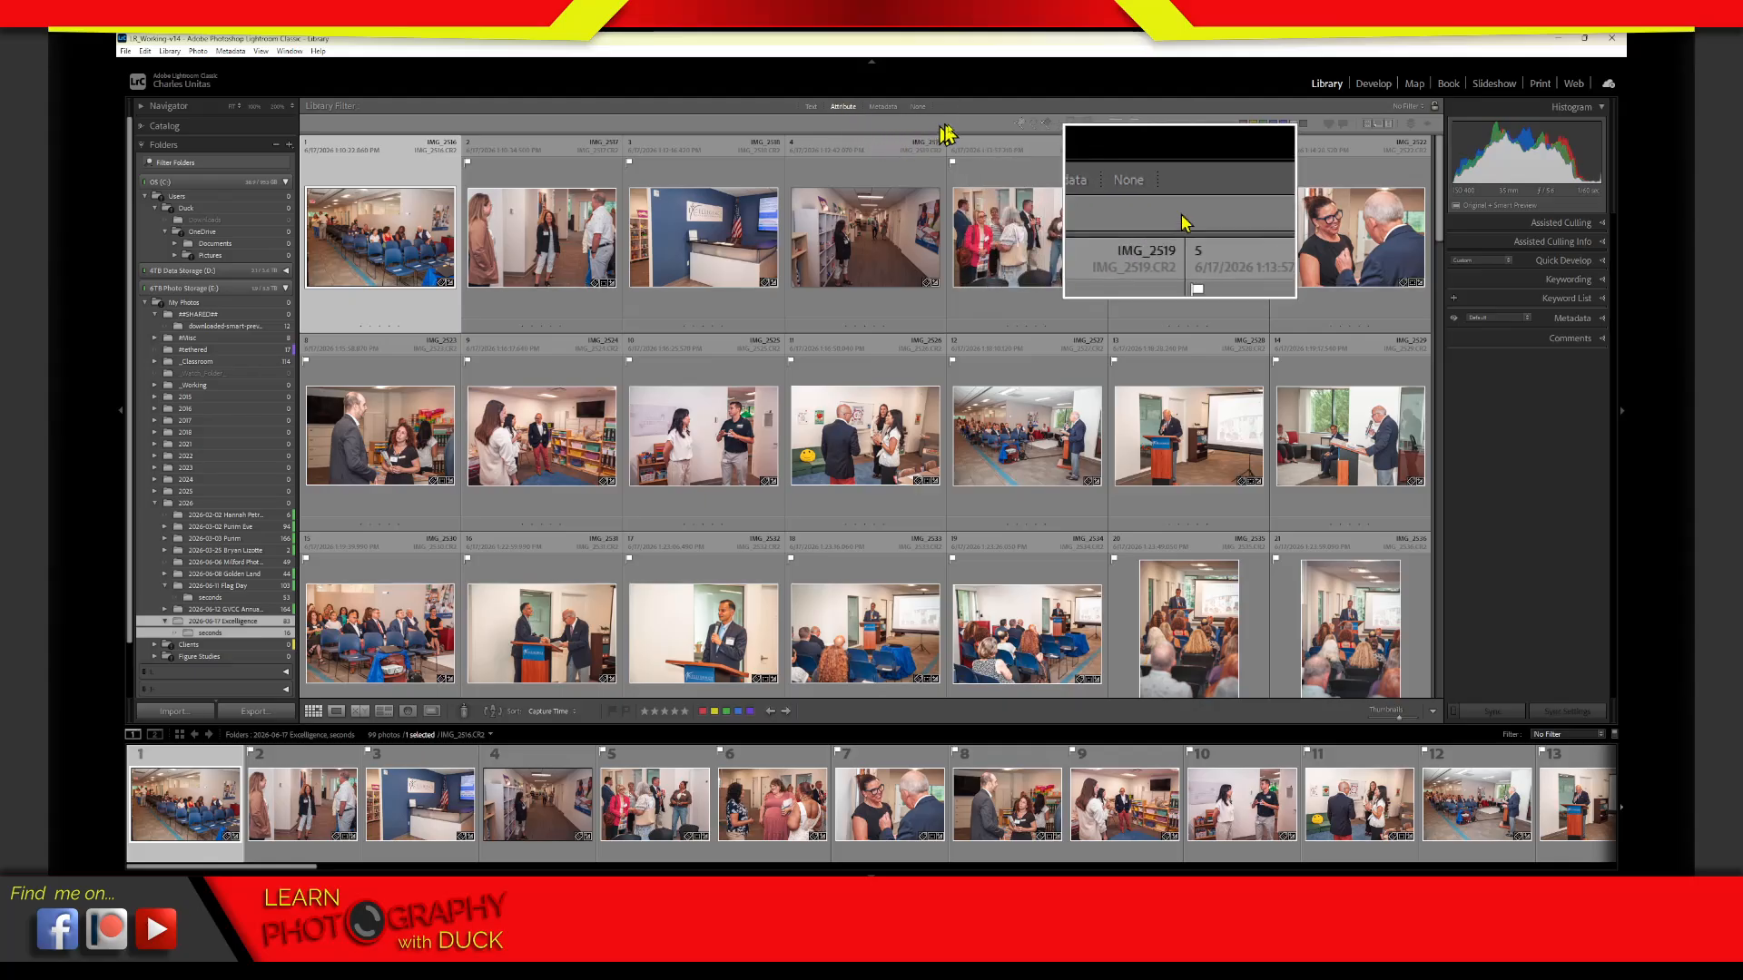
pyautogui.click(1034, 126)
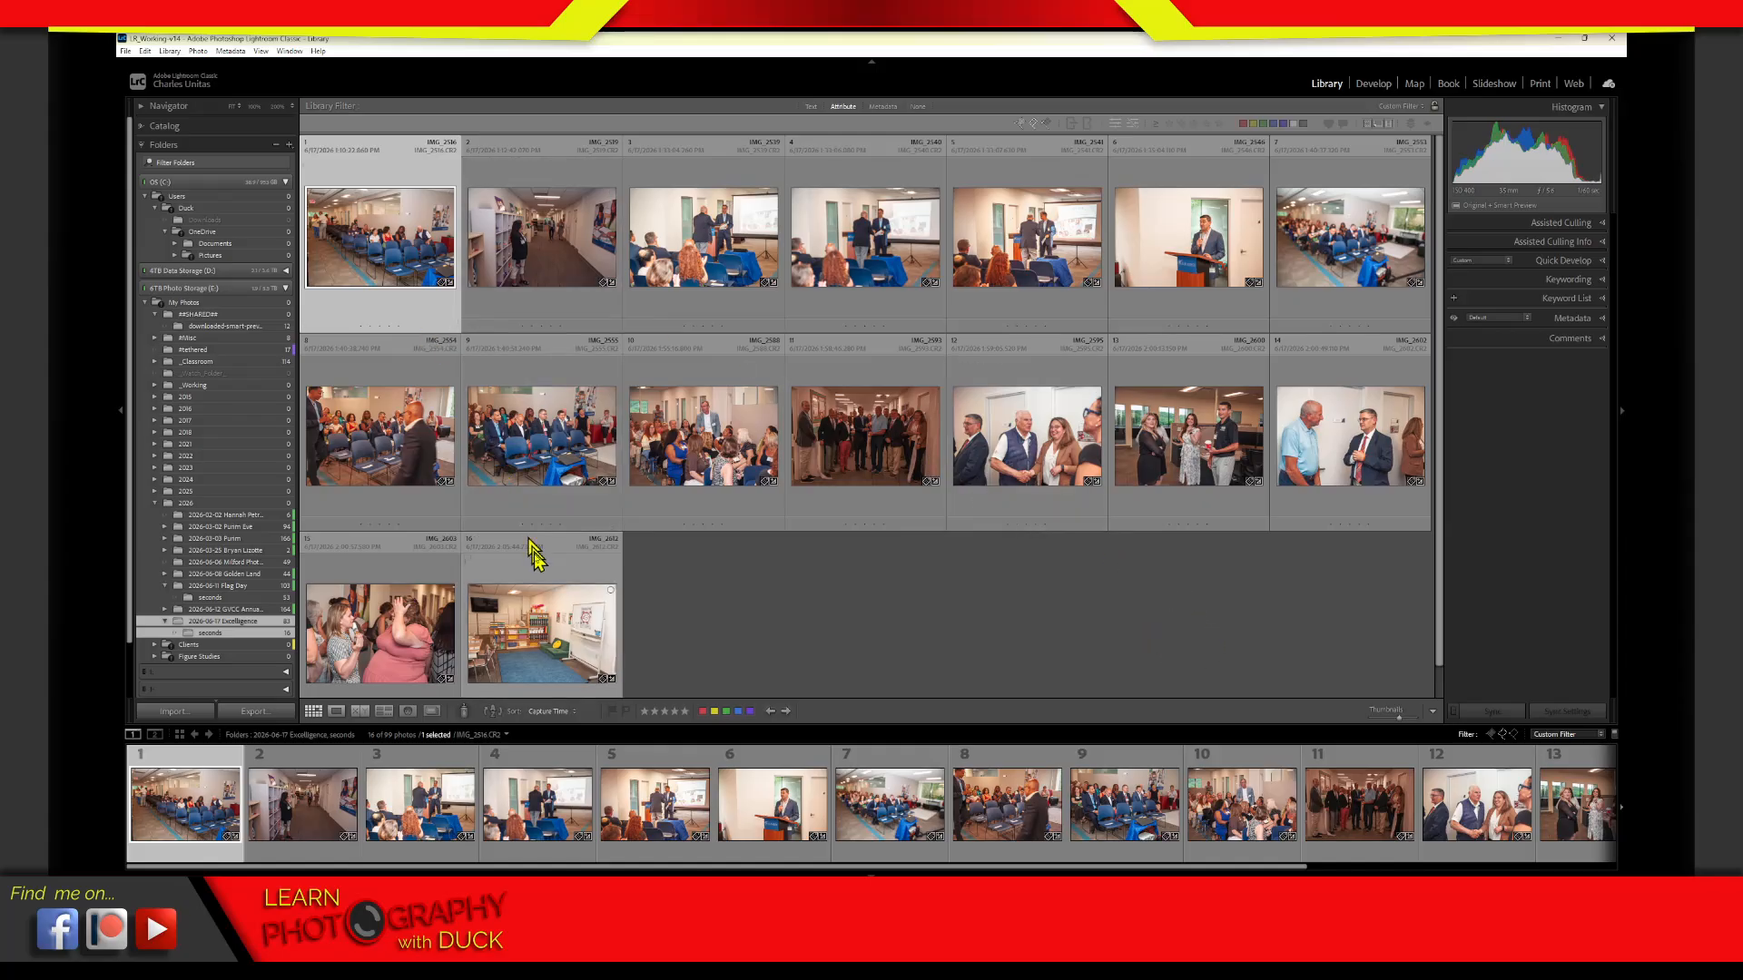
# Select all the unflagged photos, start moving them into the Excelligence seconds subfolder and cancel the move
pyautogui.hotkey('ctrl', 'a')
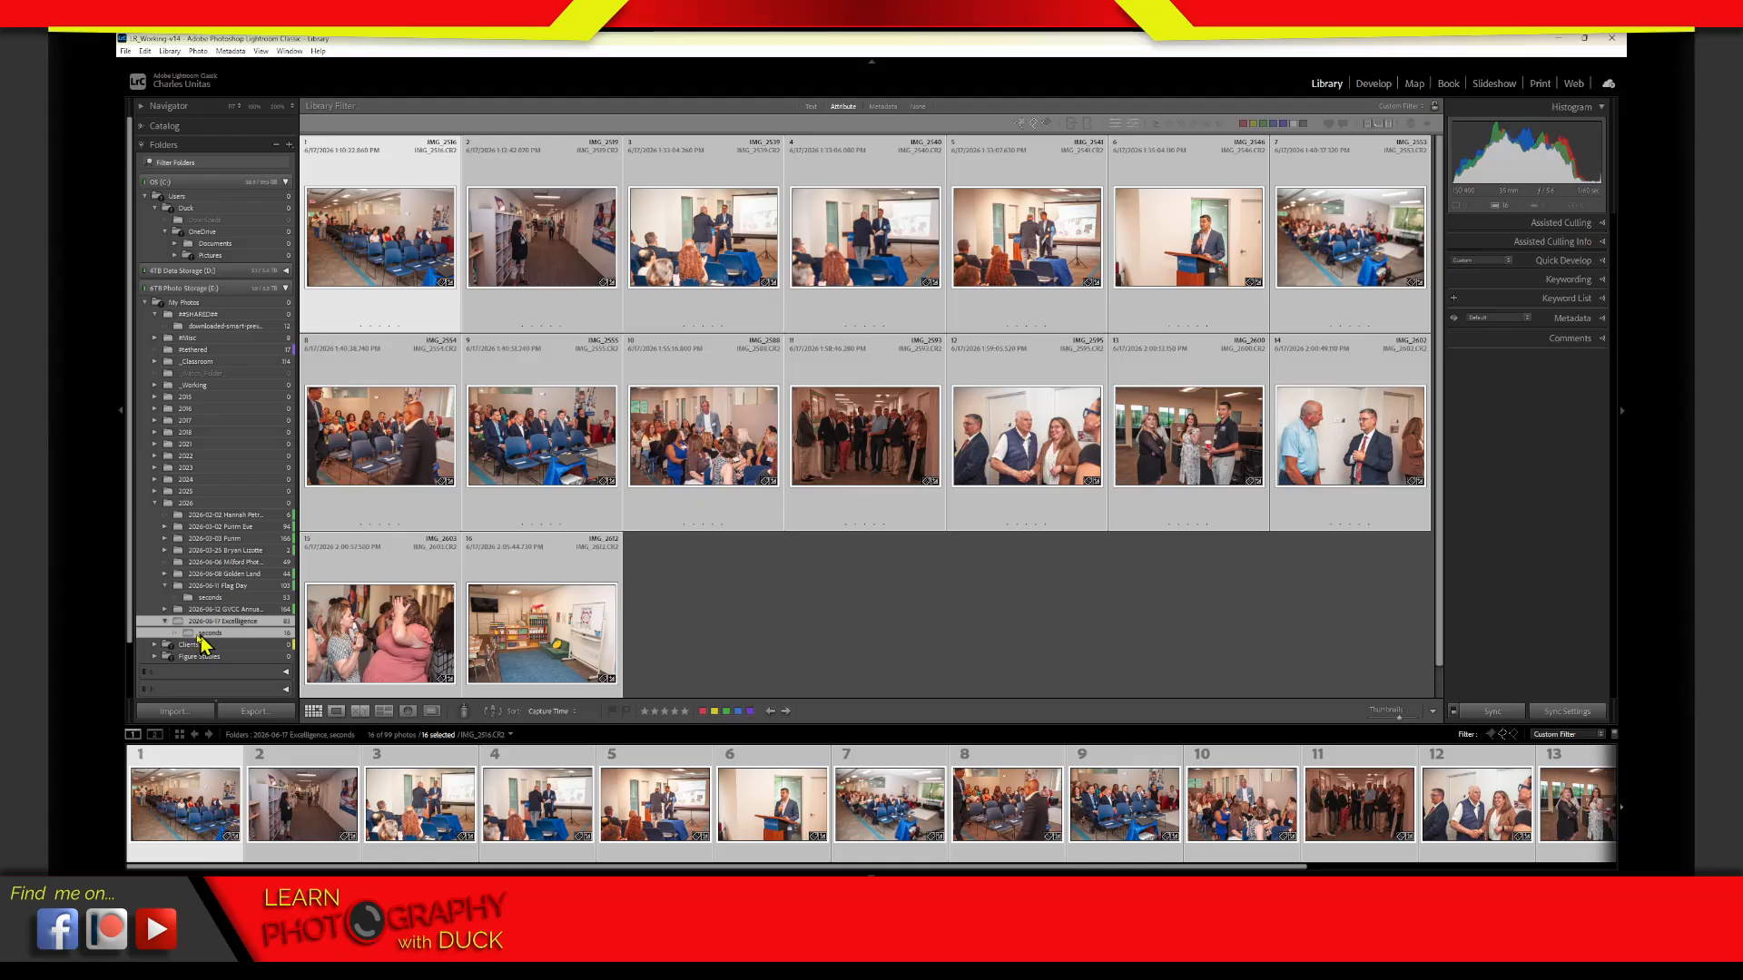
pyautogui.moveTo(189, 632); pyautogui.dragTo(199, 622)
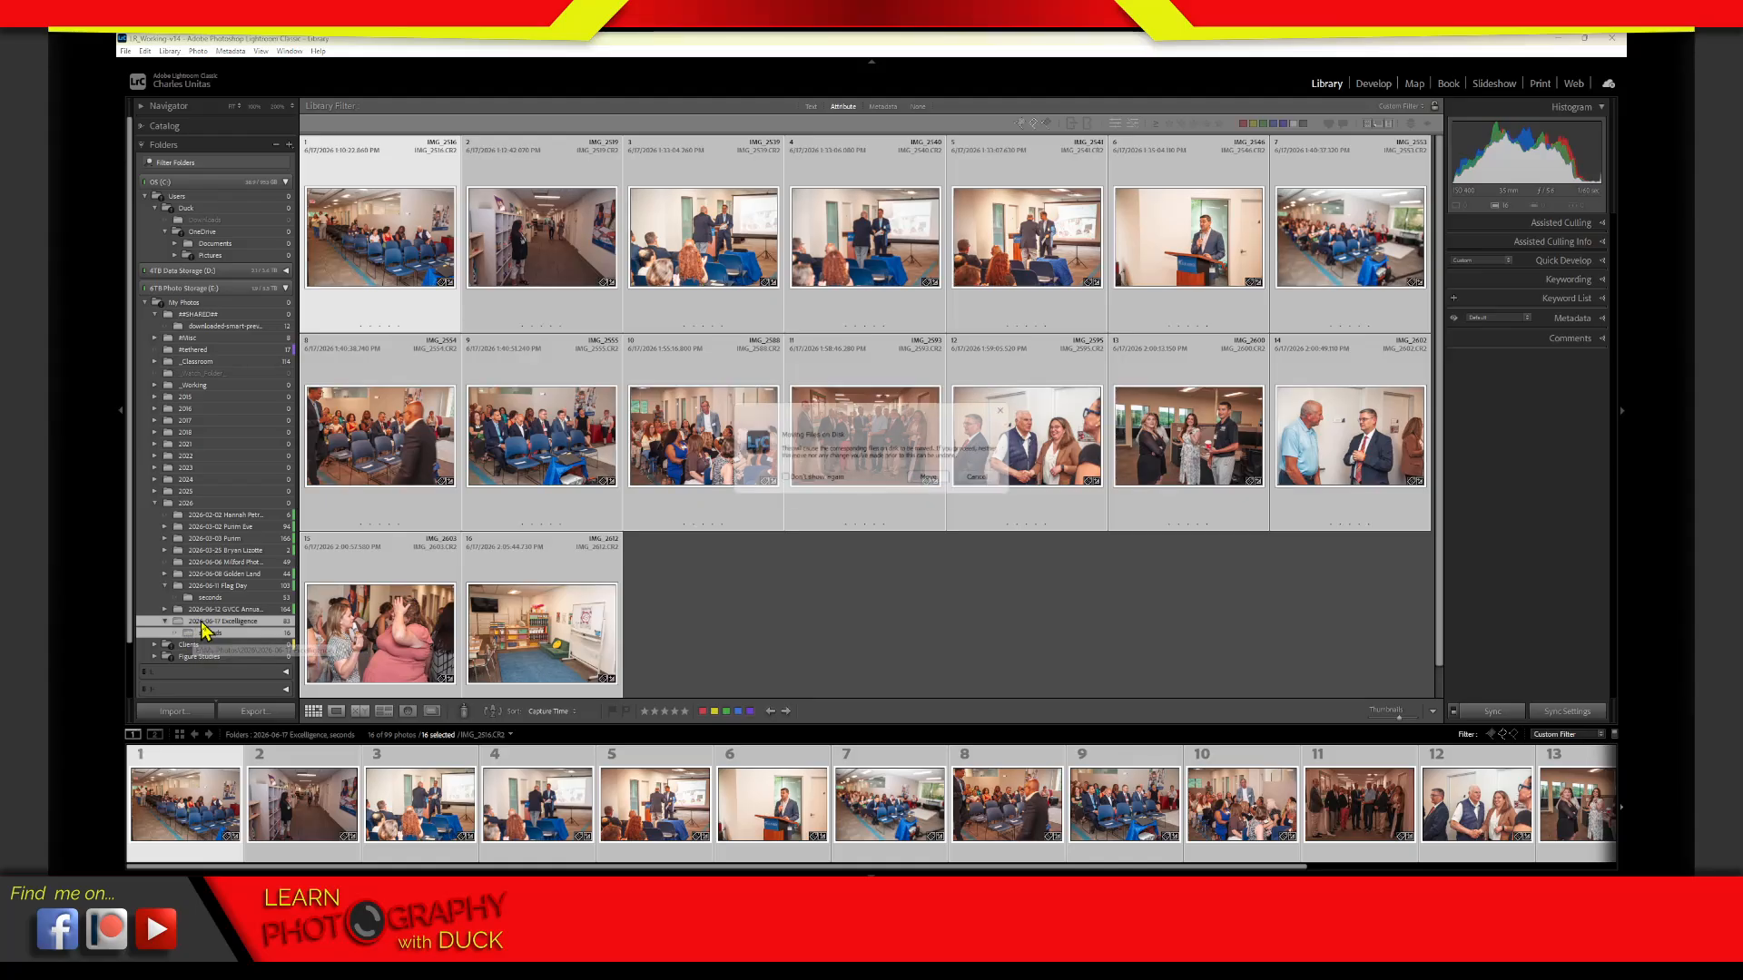
pyautogui.click(989, 481)
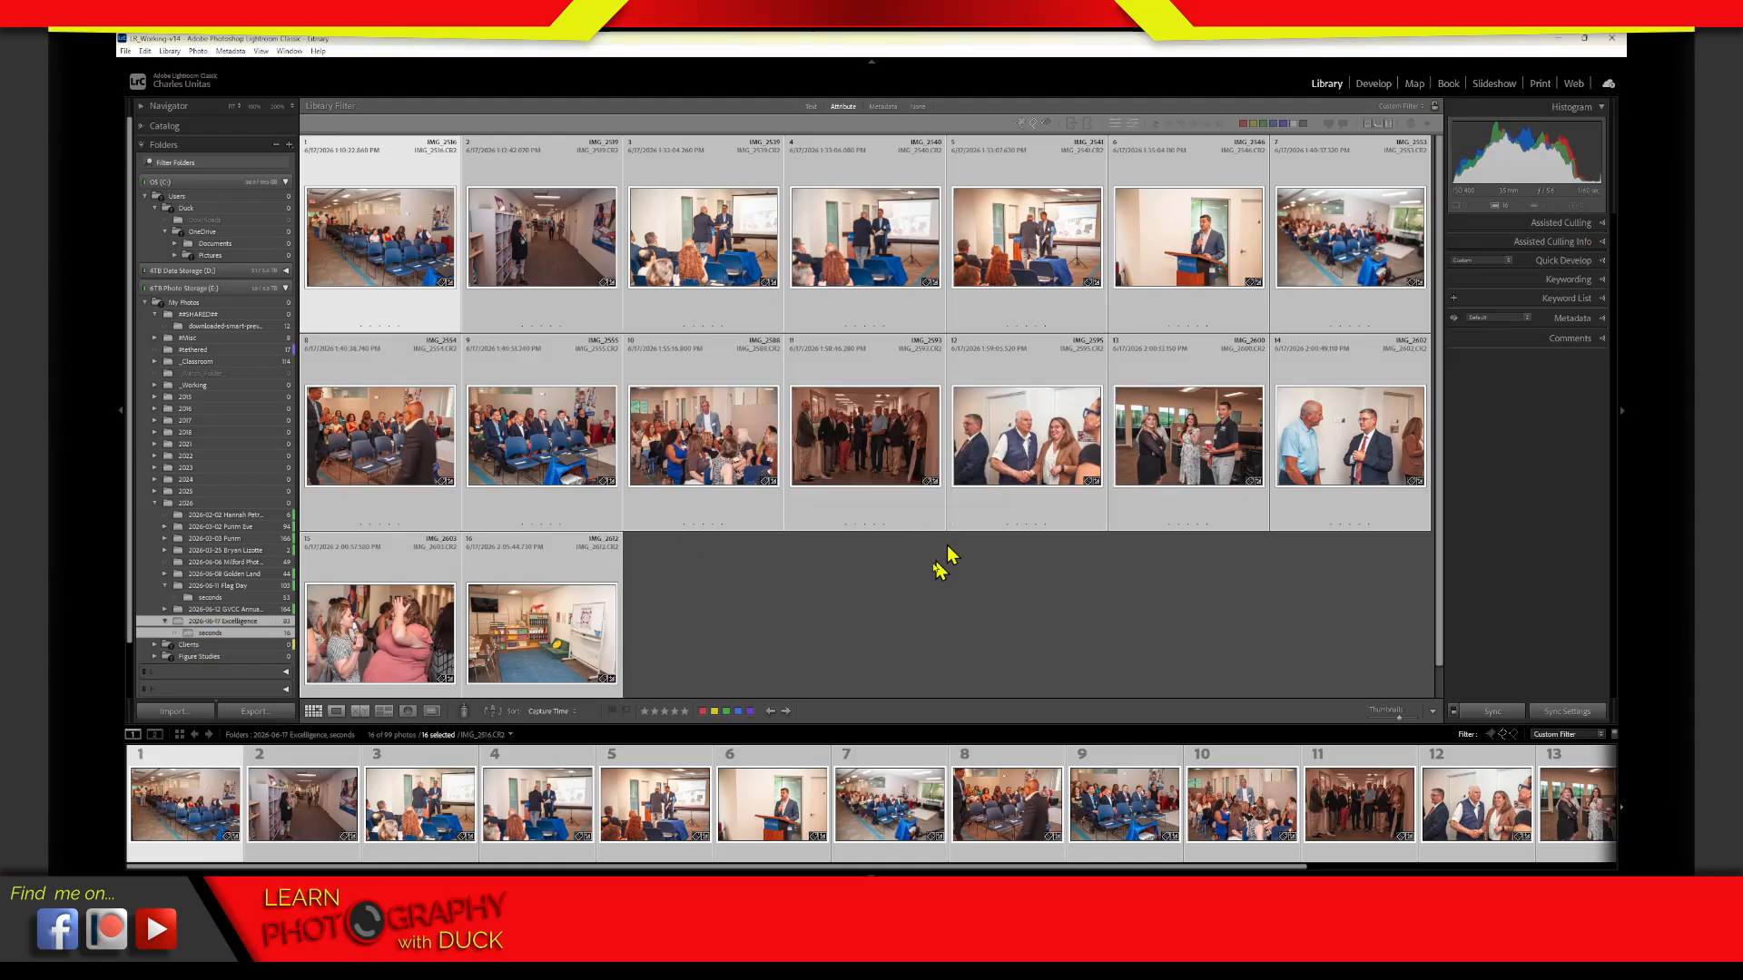
# View the Excelligence folder on its own, open its seconds subfolder and deselect the photos
pyautogui.click(227, 622)
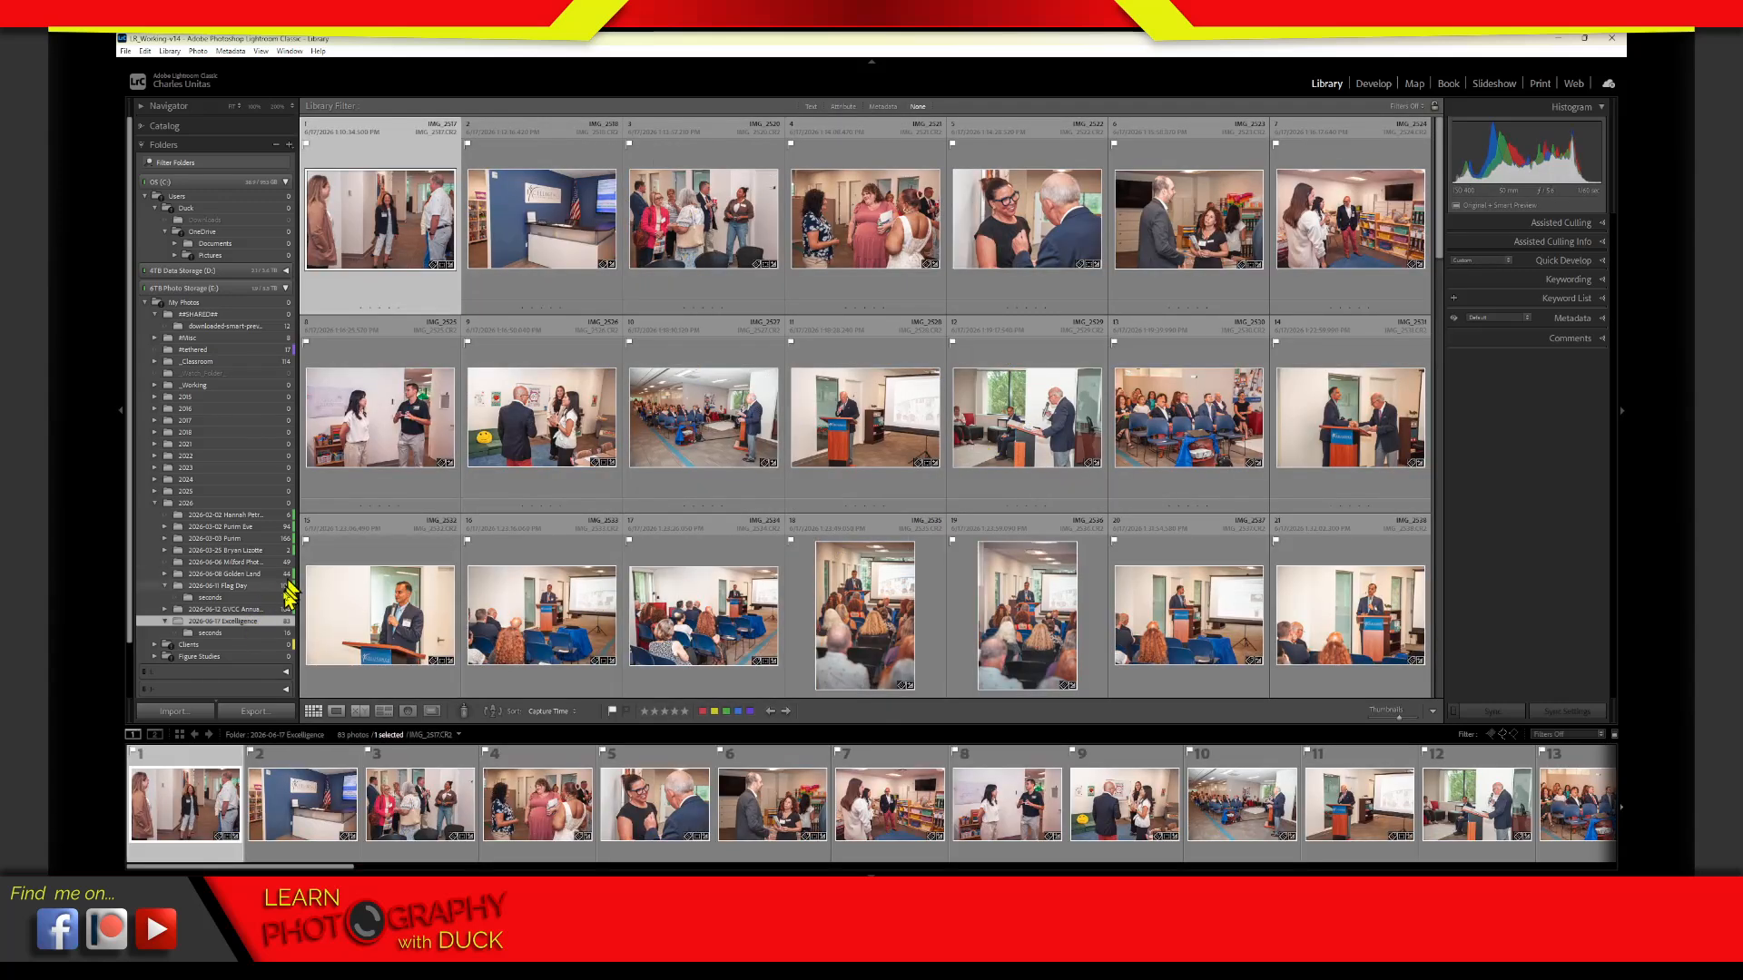
pyautogui.click(258, 634)
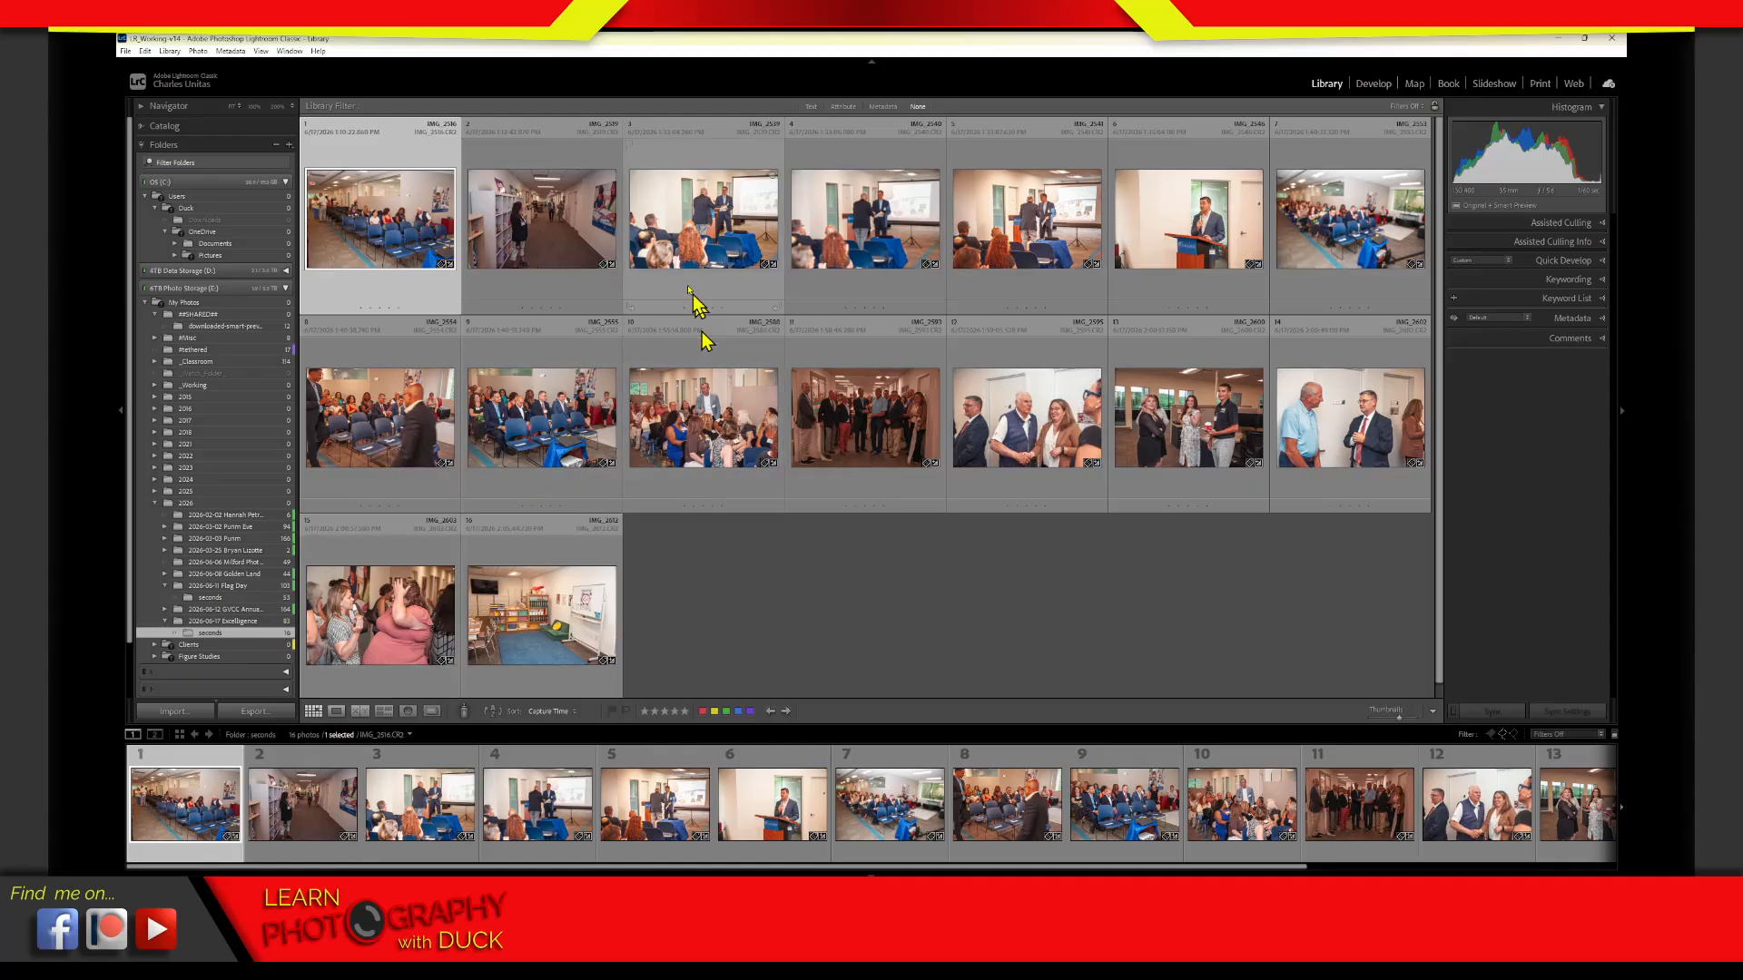
pyautogui.click(1101, 632)
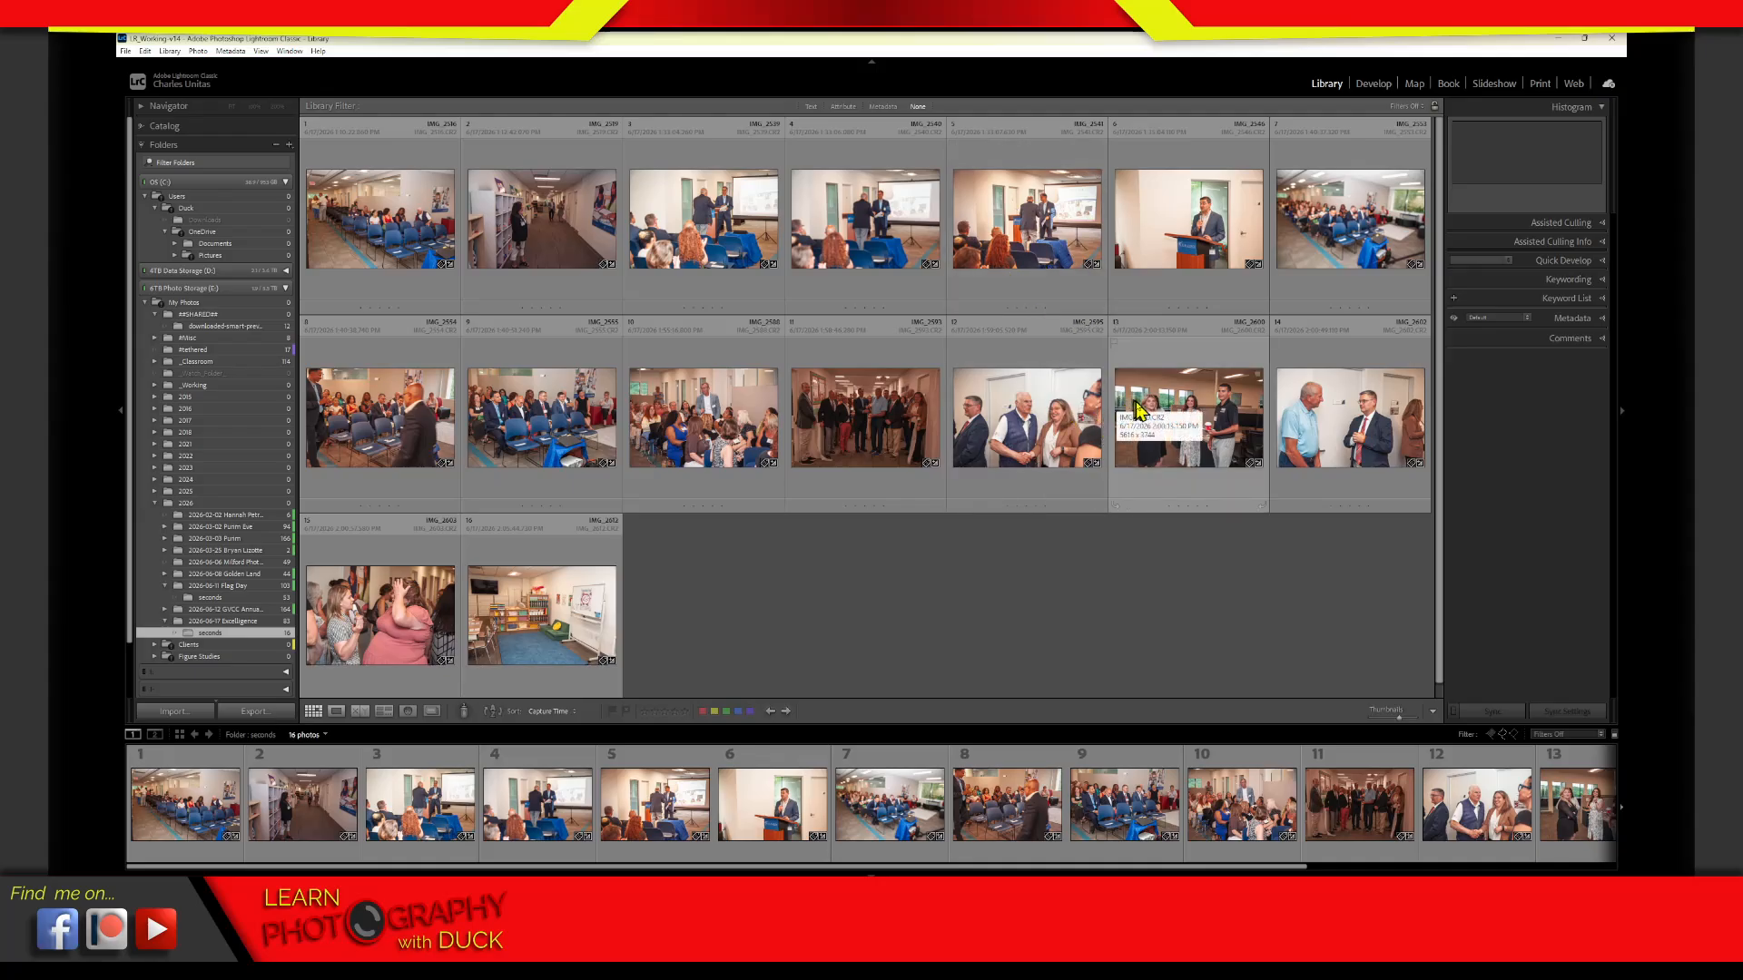
# Compare the Excelligence folder with its seconds subfolder and browse the photos remaining in the Excelligence folder
pyautogui.keyDown('ctrl'); pyautogui.click(254, 622); pyautogui.keyUp('ctrl')
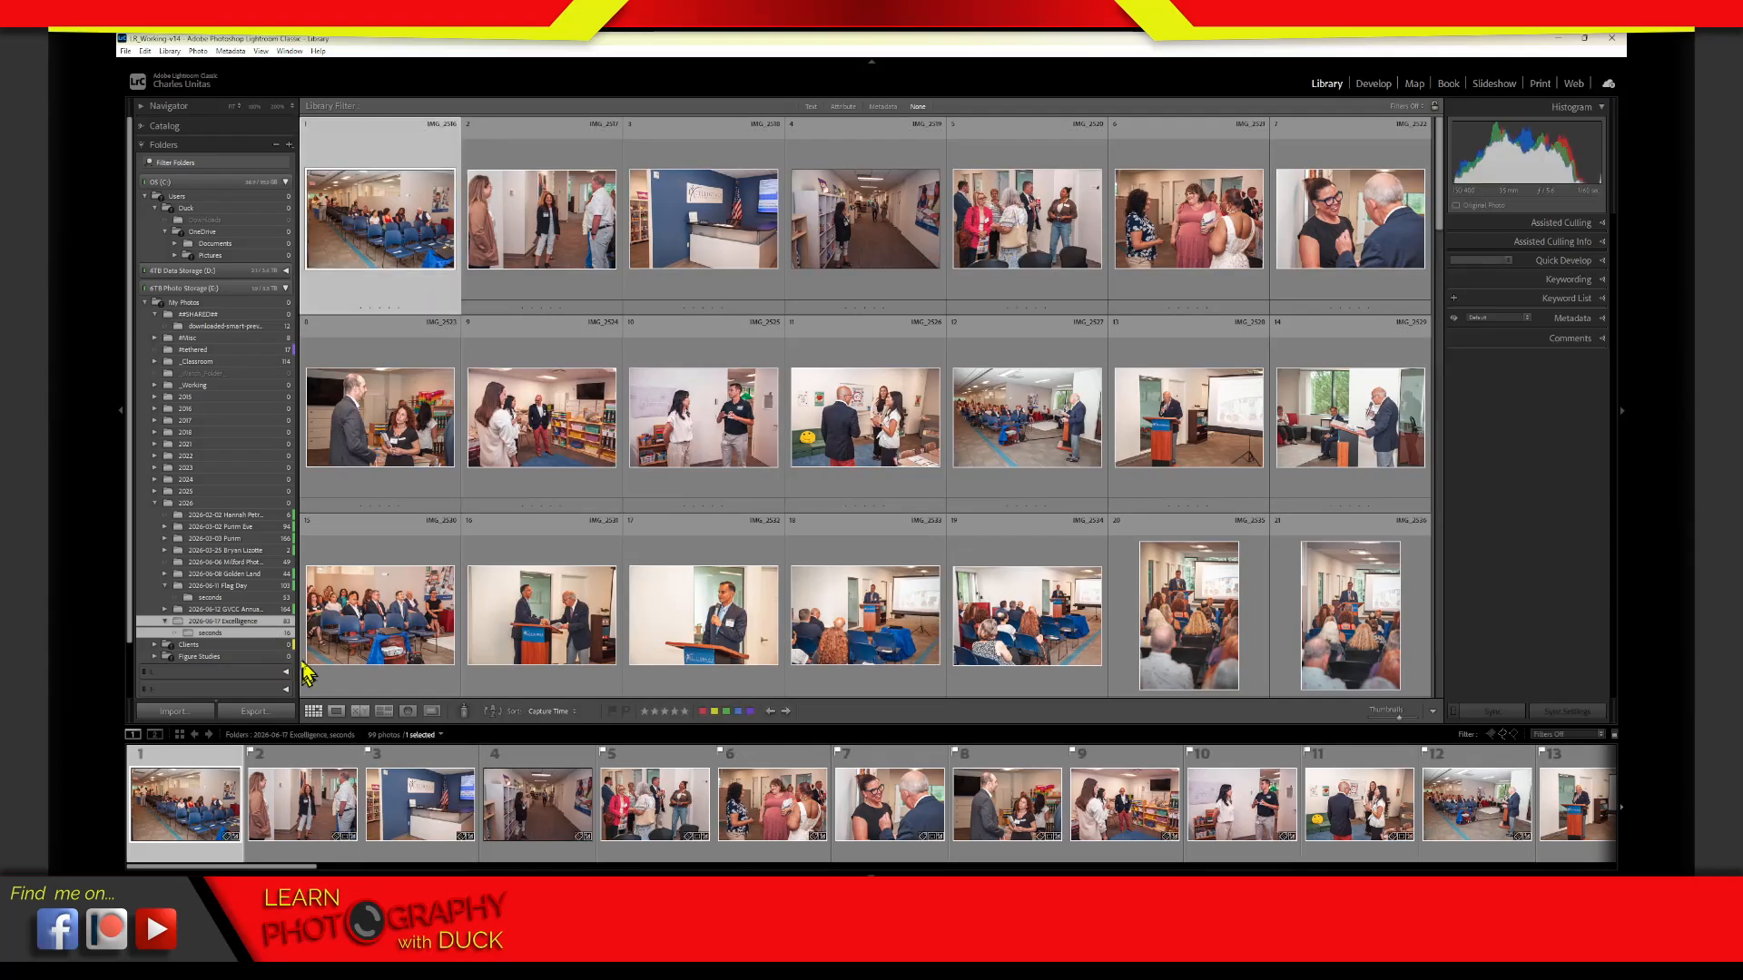
pyautogui.click(267, 633)
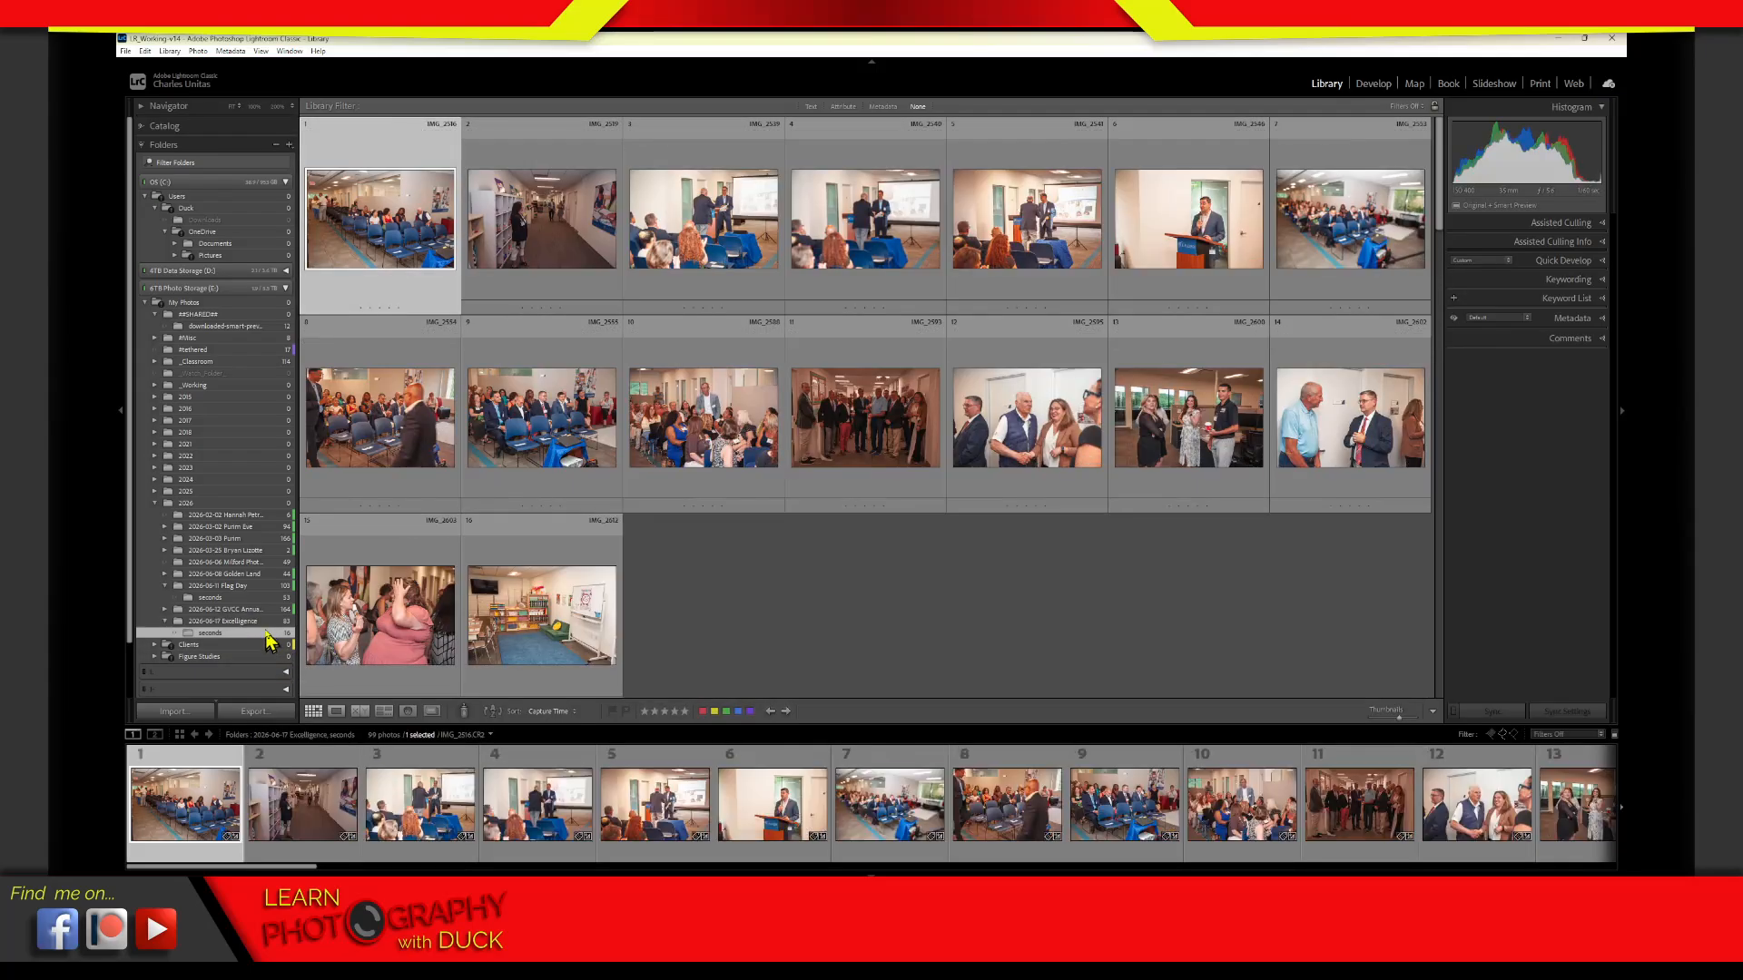
pyautogui.click(272, 622)
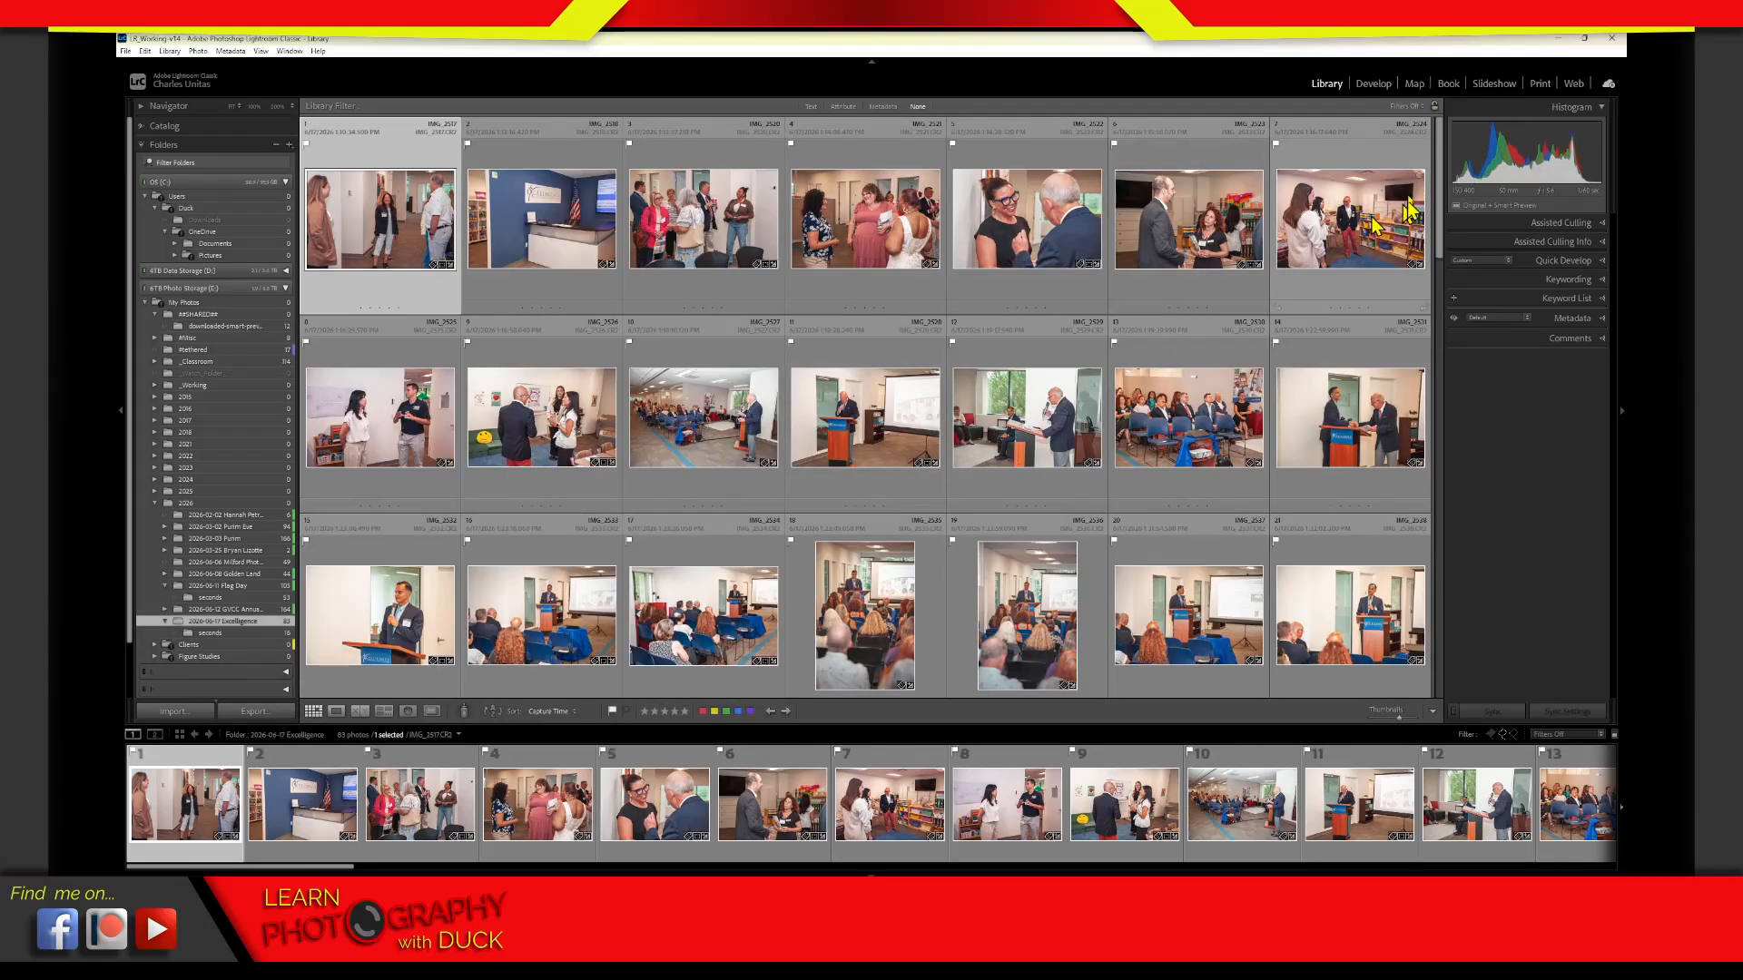
pyautogui.scroll(-2, 1443, 209)
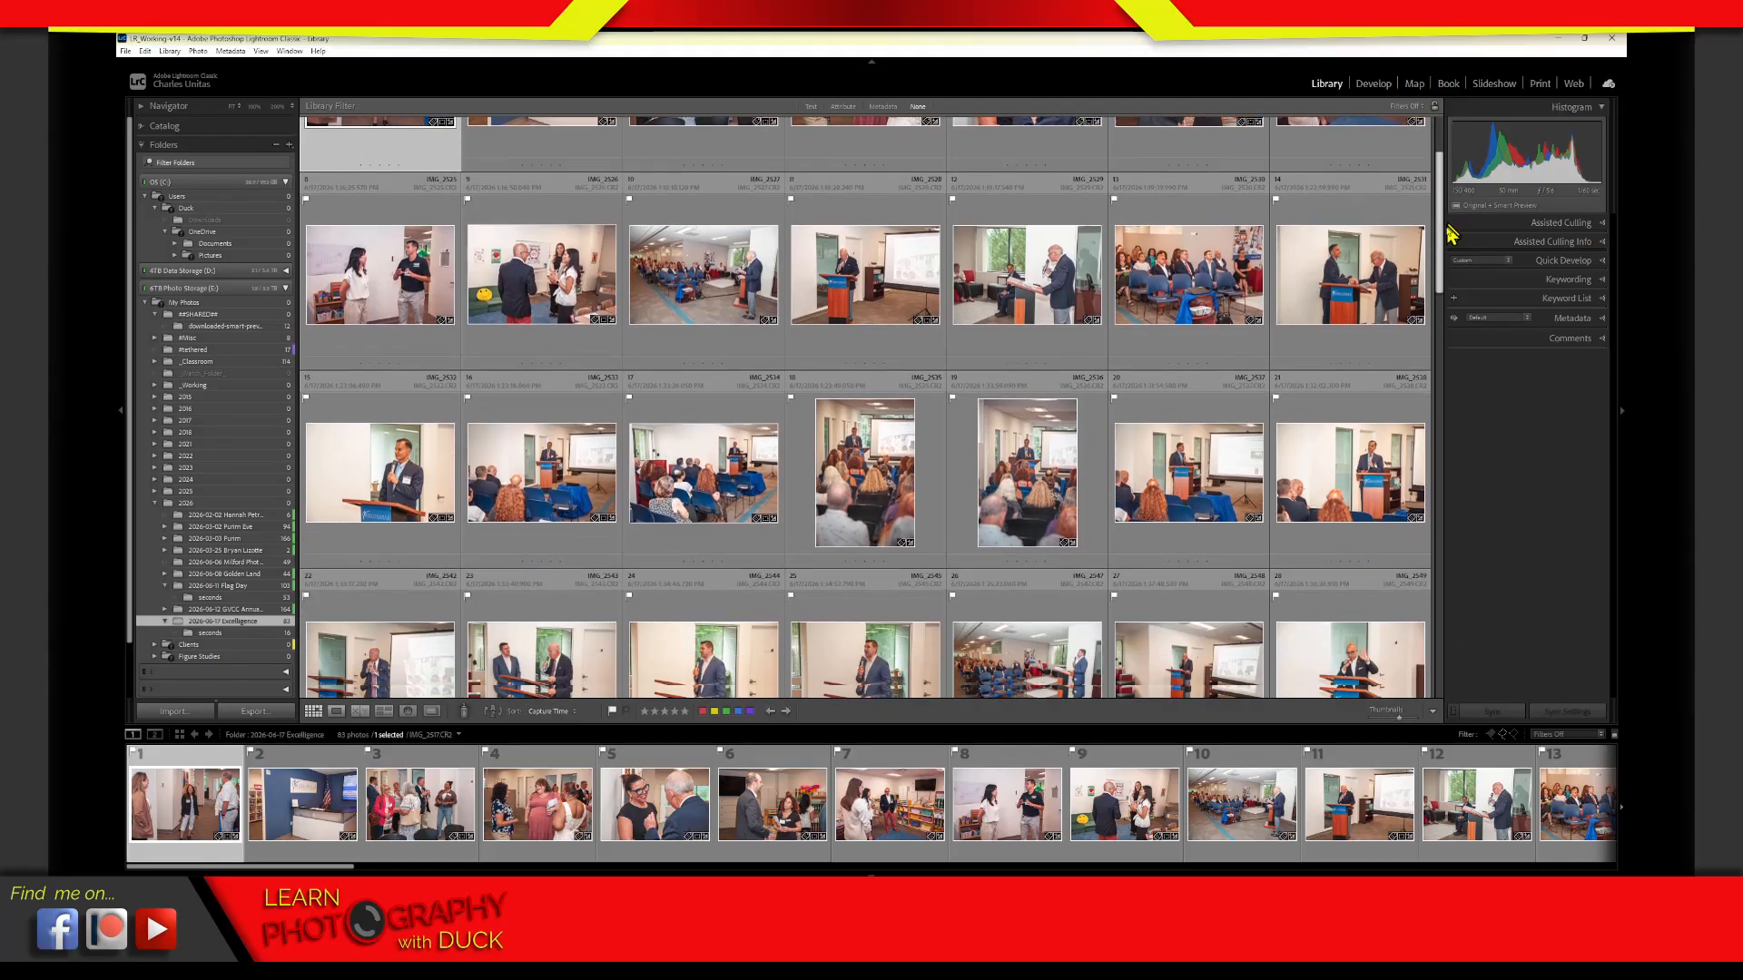
pyautogui.moveTo(1450, 235); pyautogui.dragTo(1461, 136)
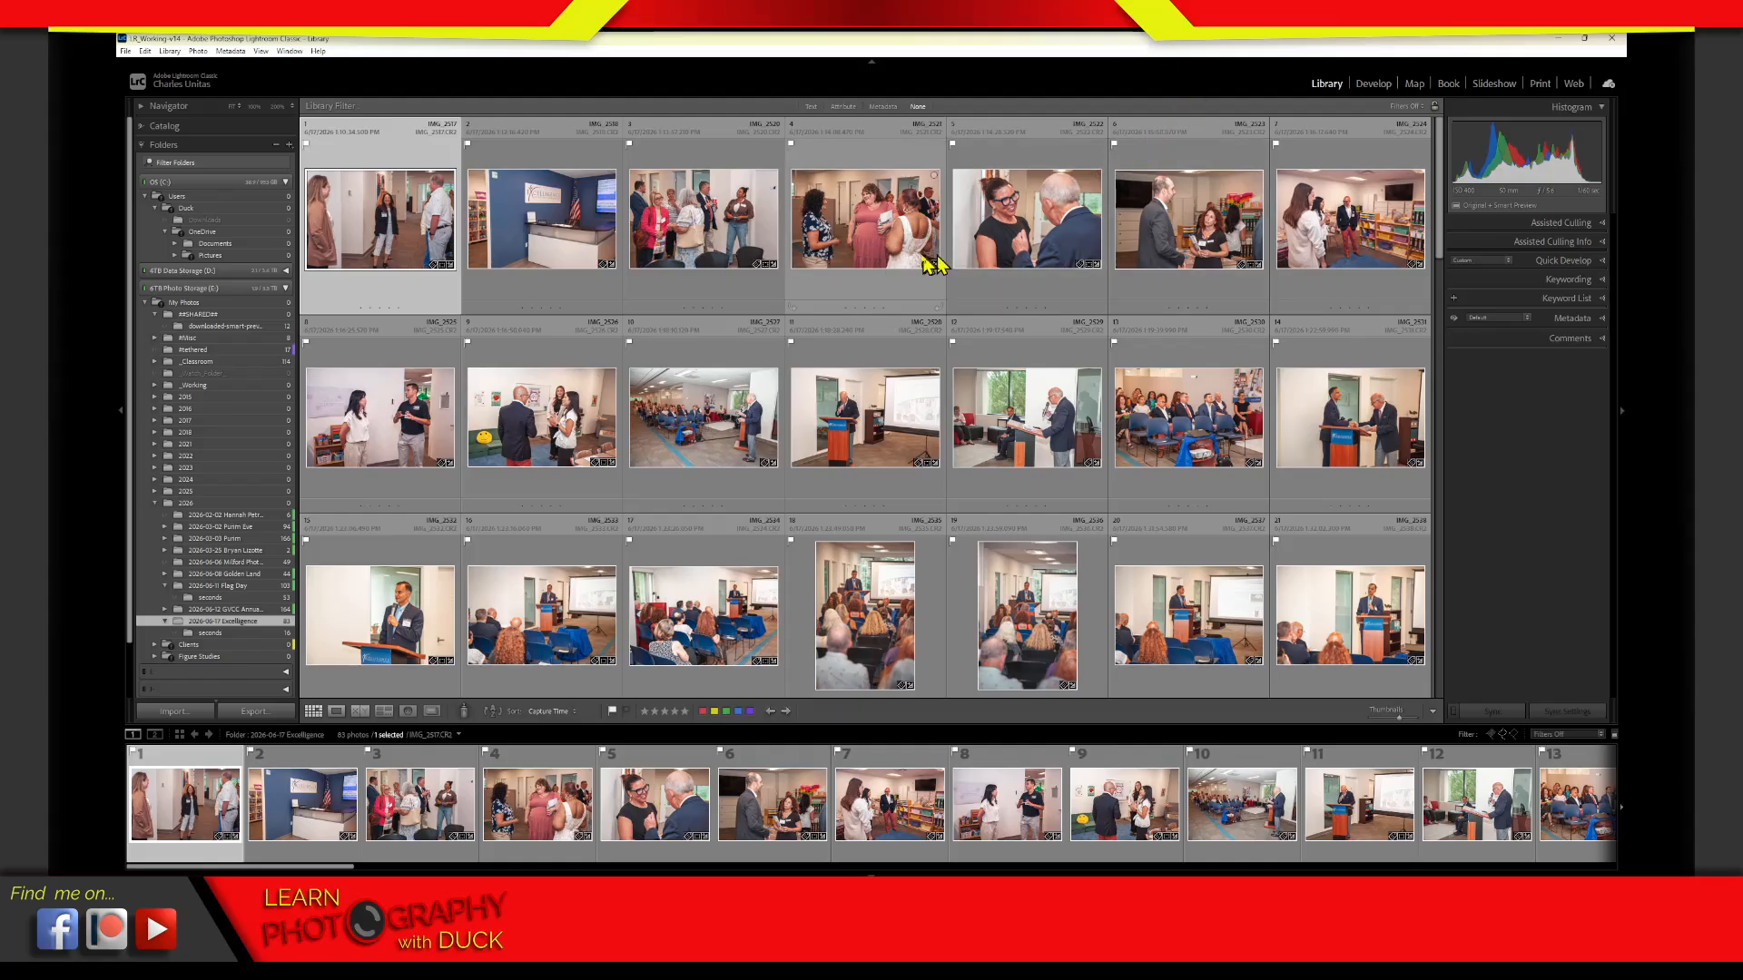
# Show the attribute filter for the Excelligence folder and clear its unflagged-photos condition
pyautogui.click(848, 108)
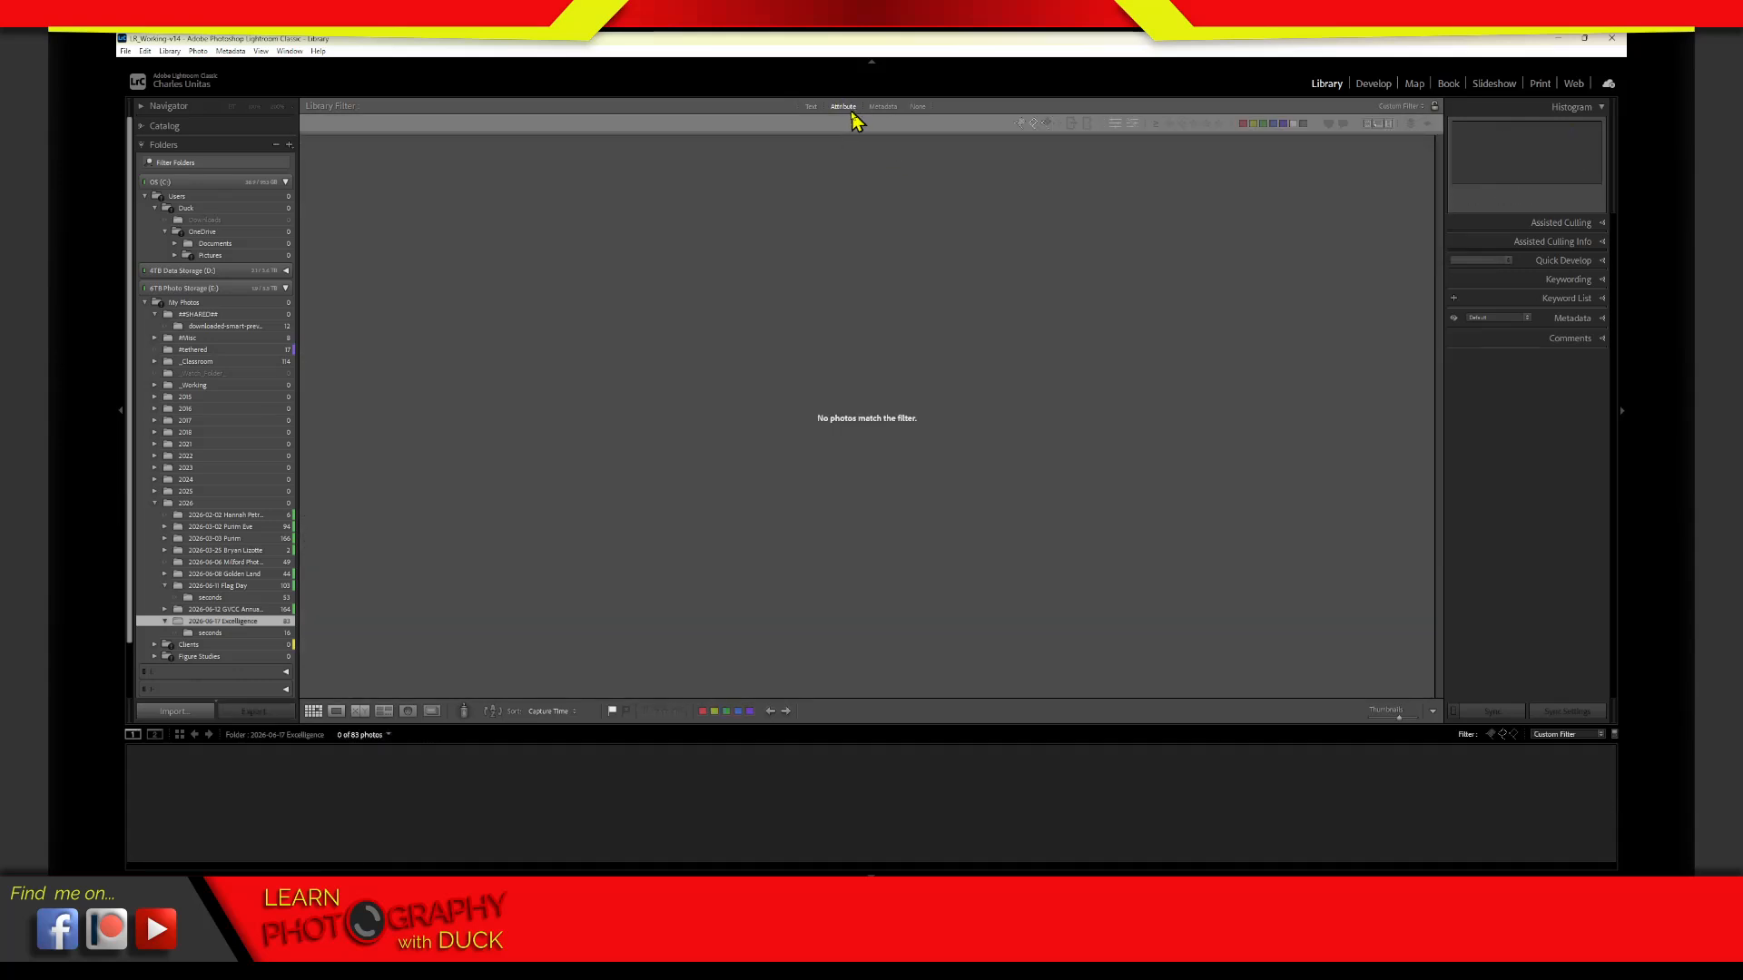
pyautogui.click(850, 108)
pyautogui.click(851, 113)
pyautogui.click(1036, 127)
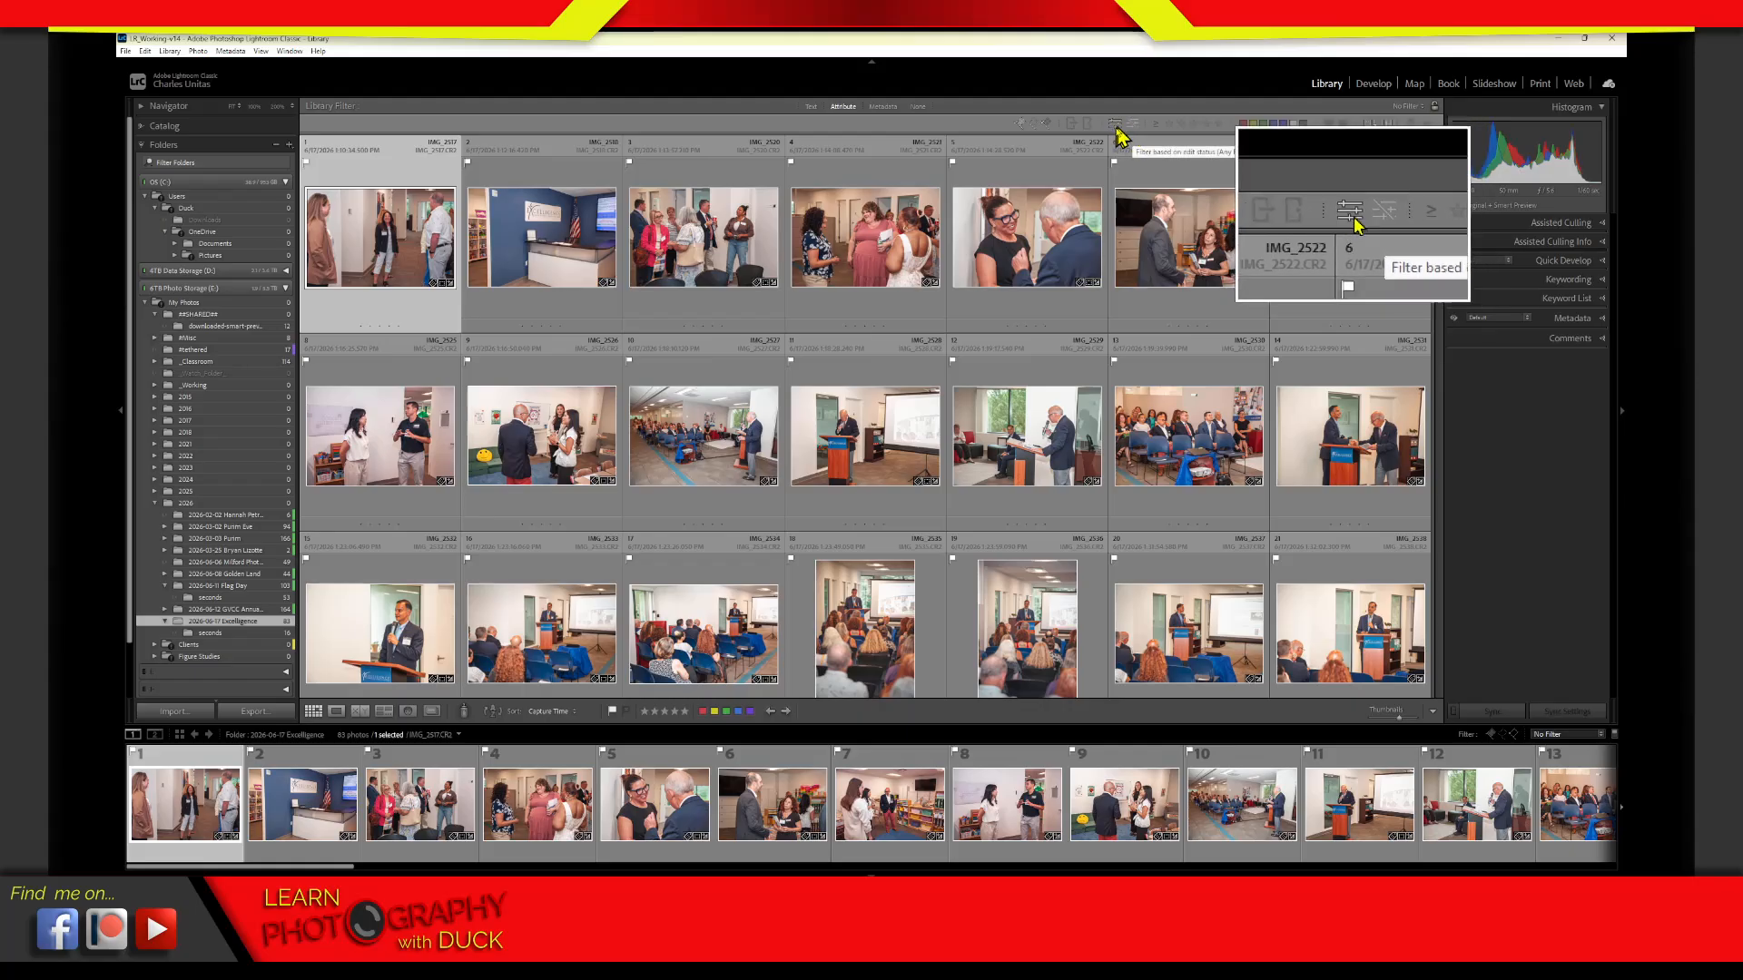
# Filter the Excelligence folder by edited and by unedited photos, and clear the edit-status filter
pyautogui.click(1118, 135)
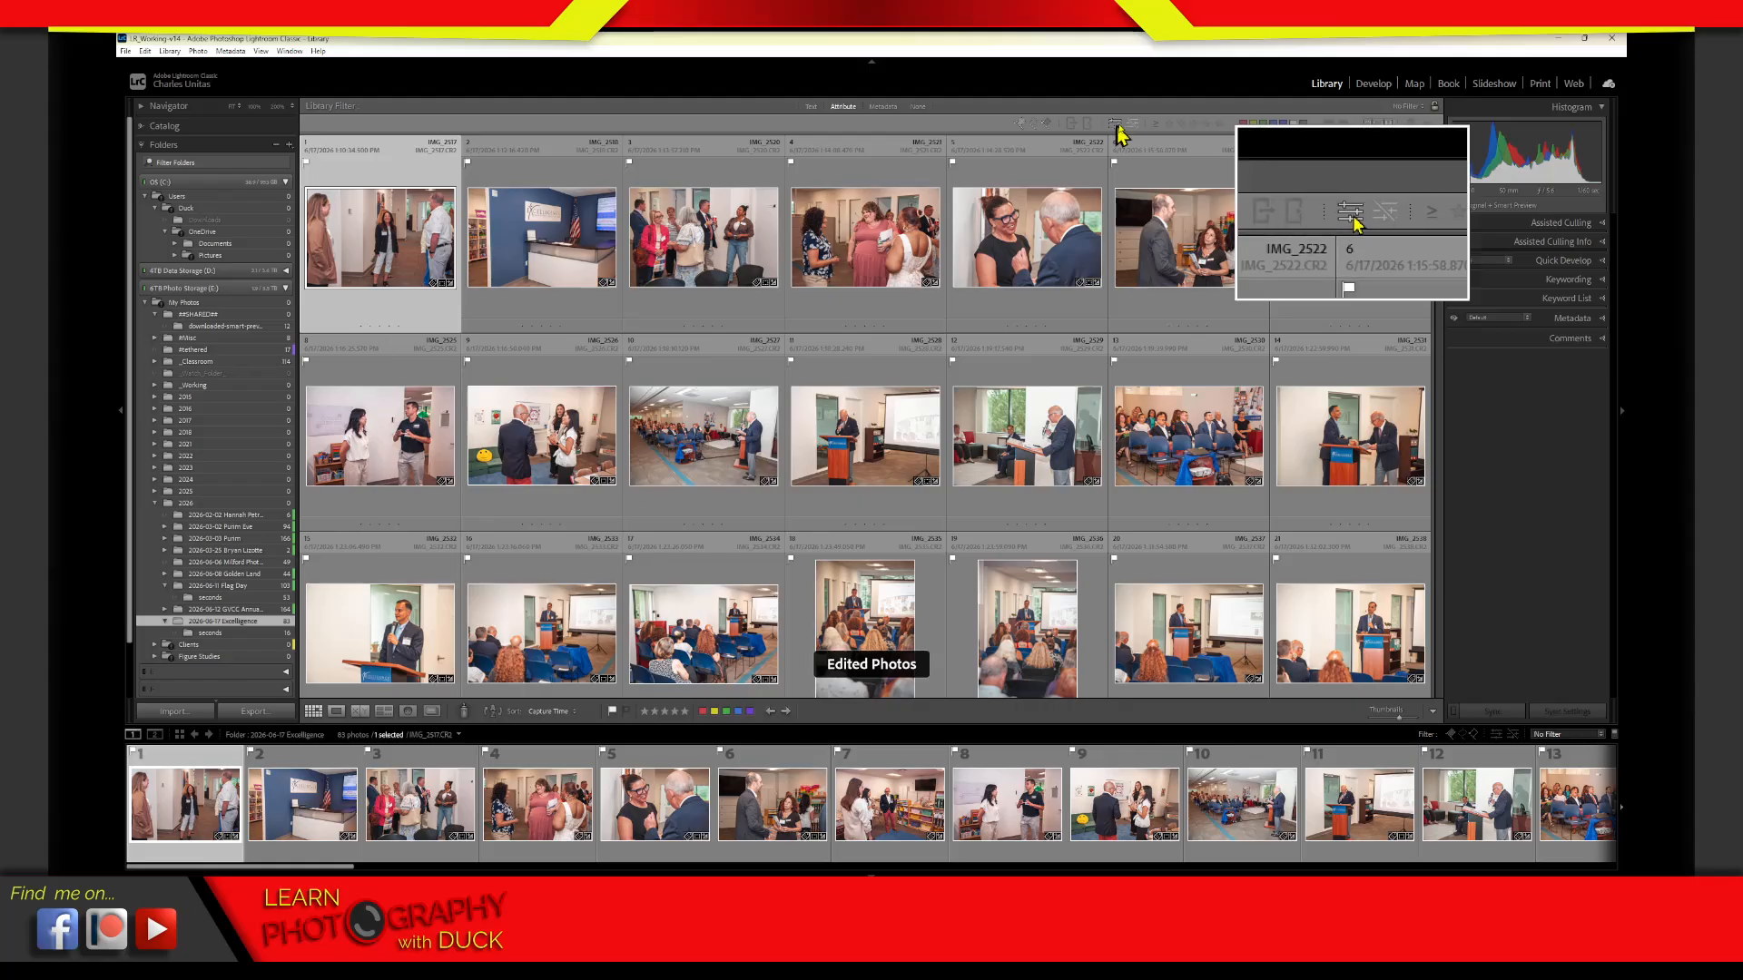
pyautogui.click(1134, 136)
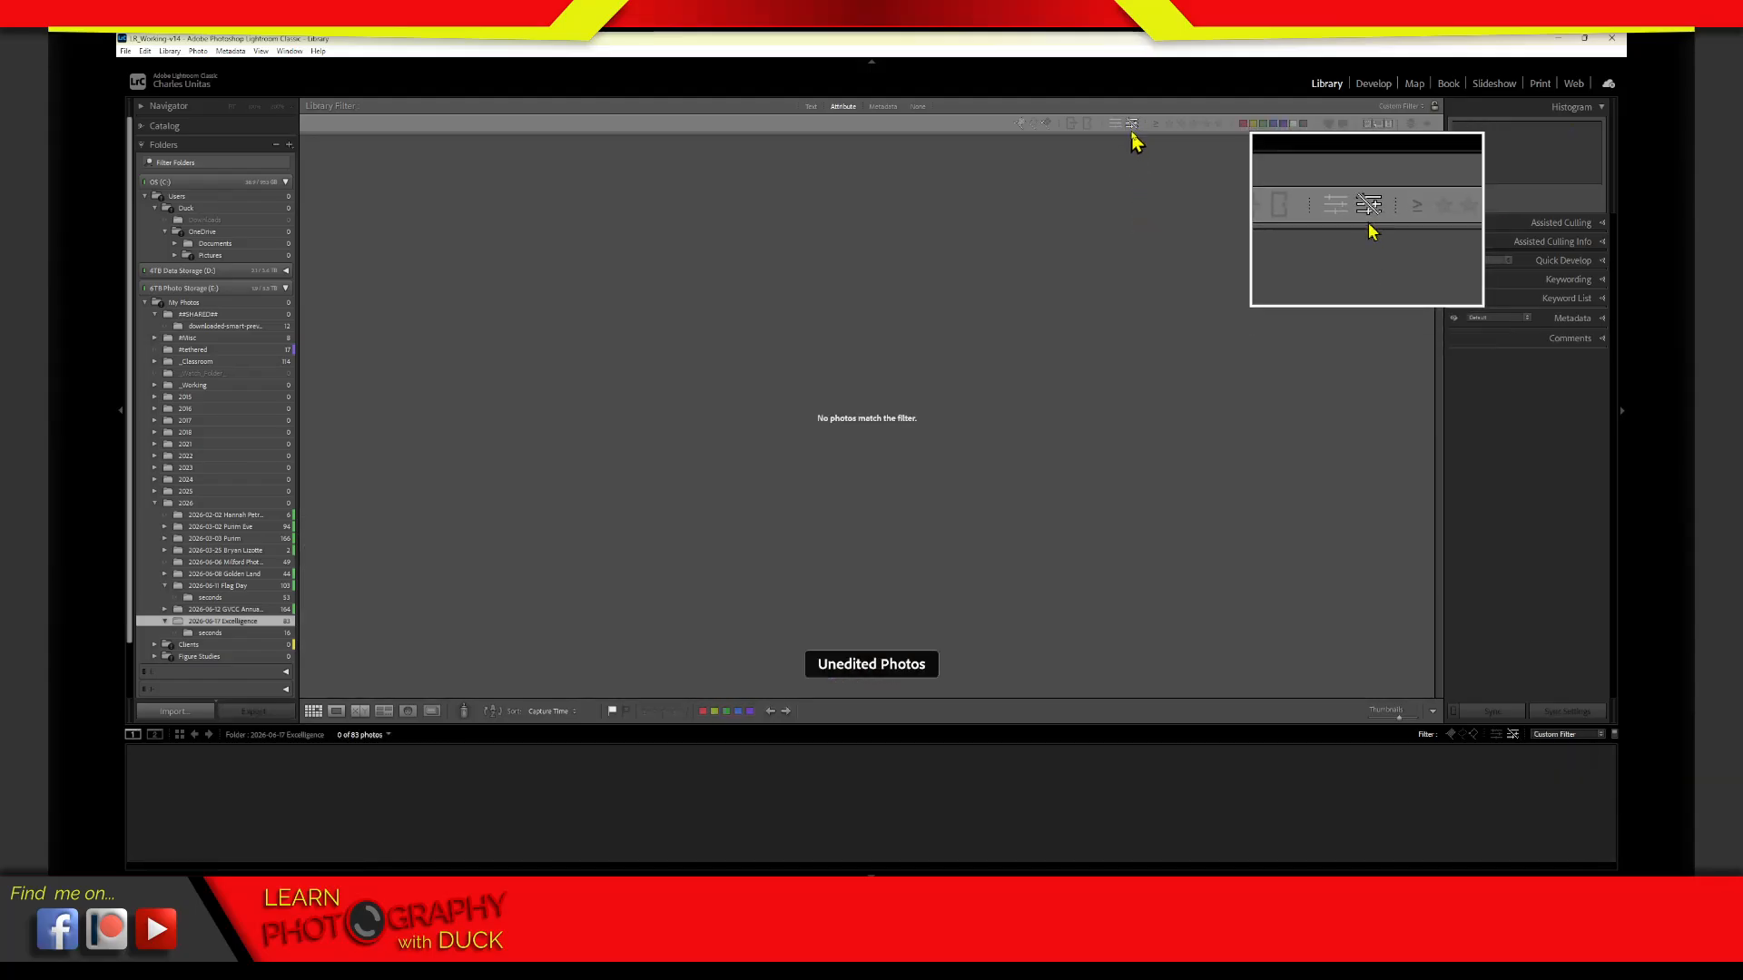
pyautogui.click(1134, 135)
pyautogui.click(1135, 134)
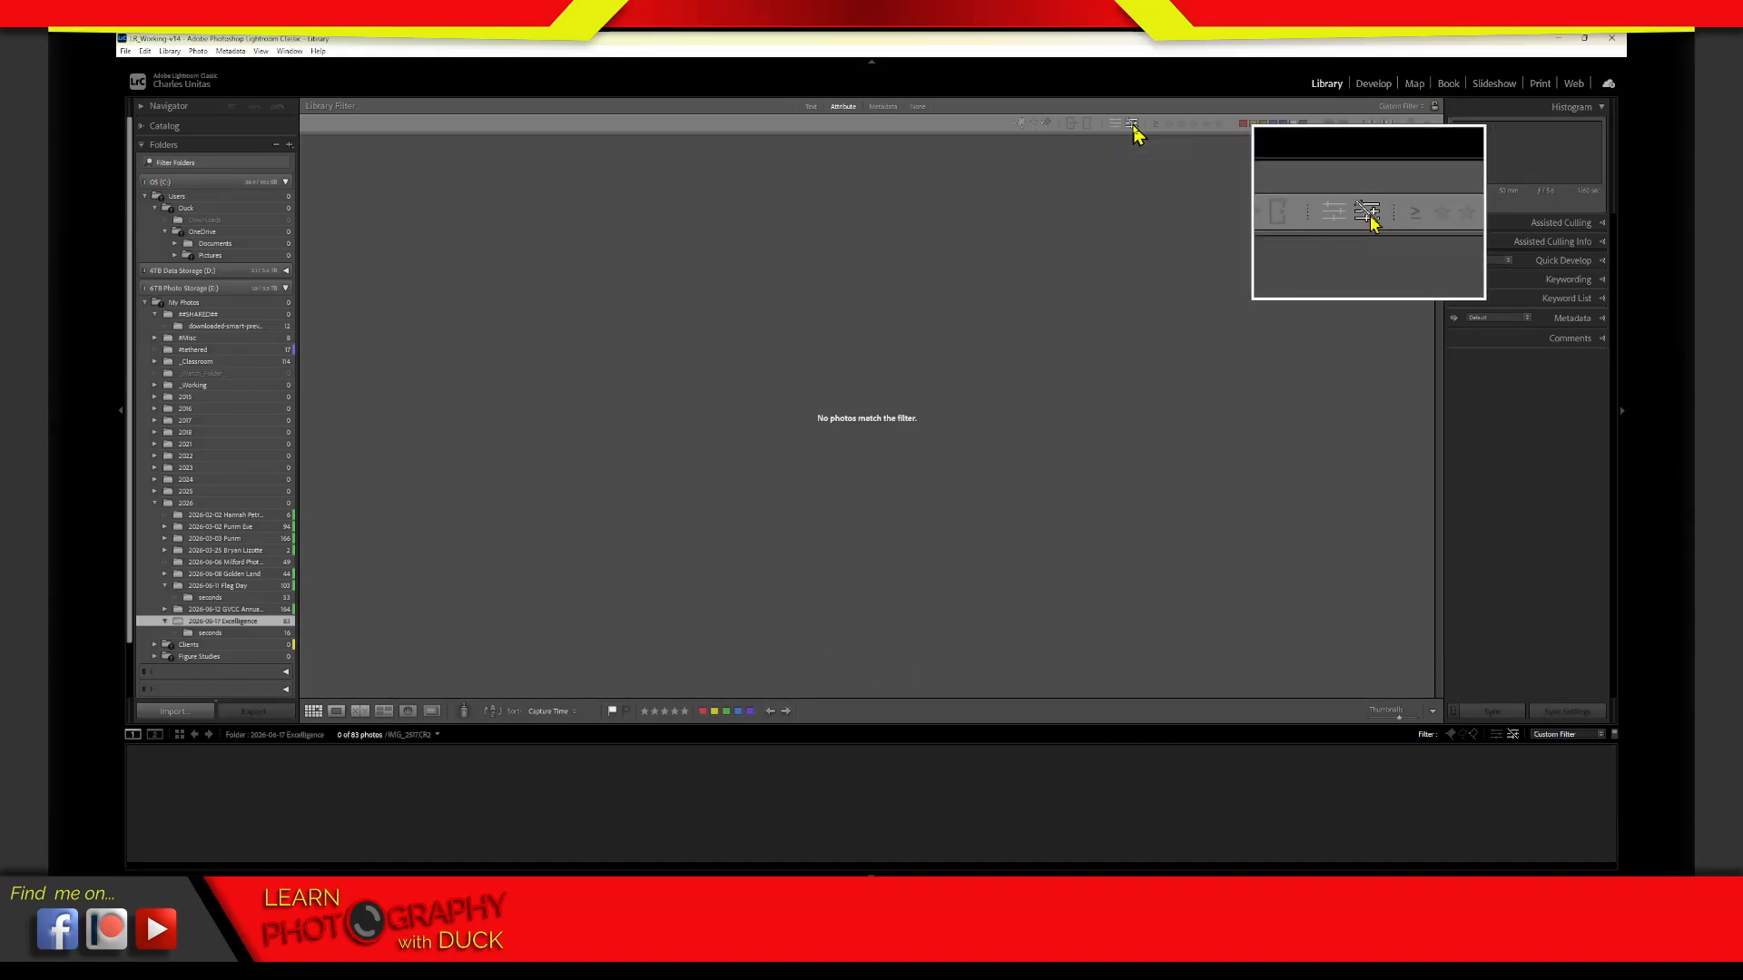
pyautogui.click(1133, 126)
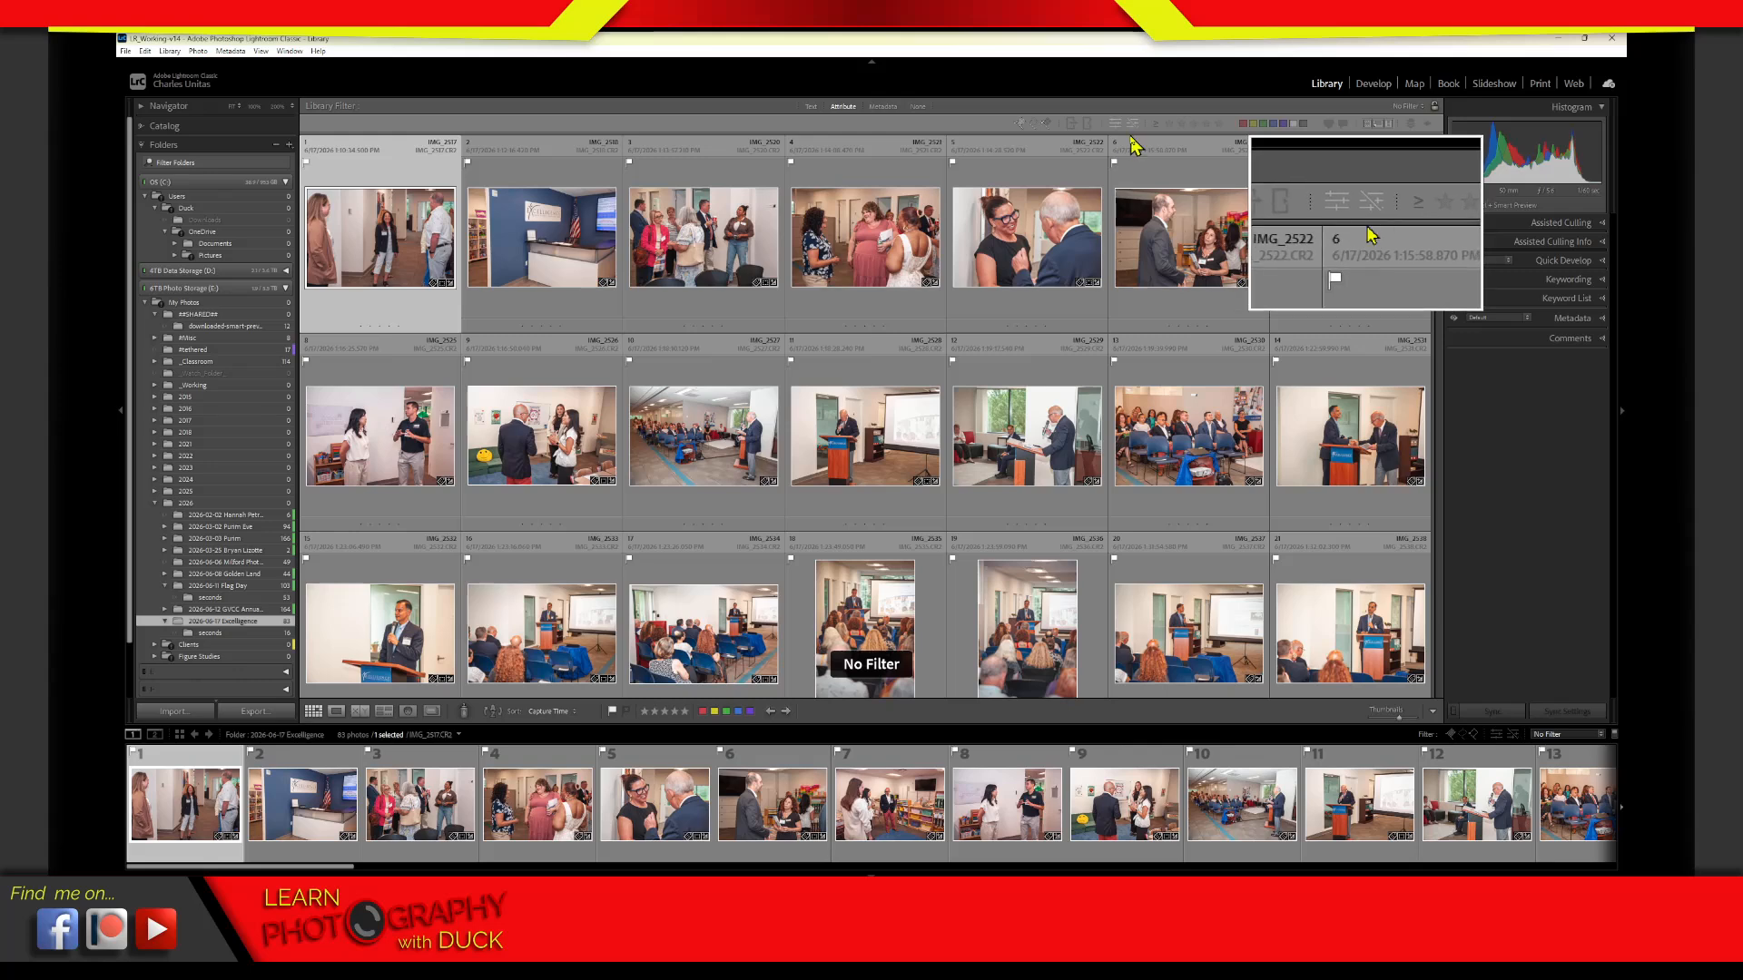
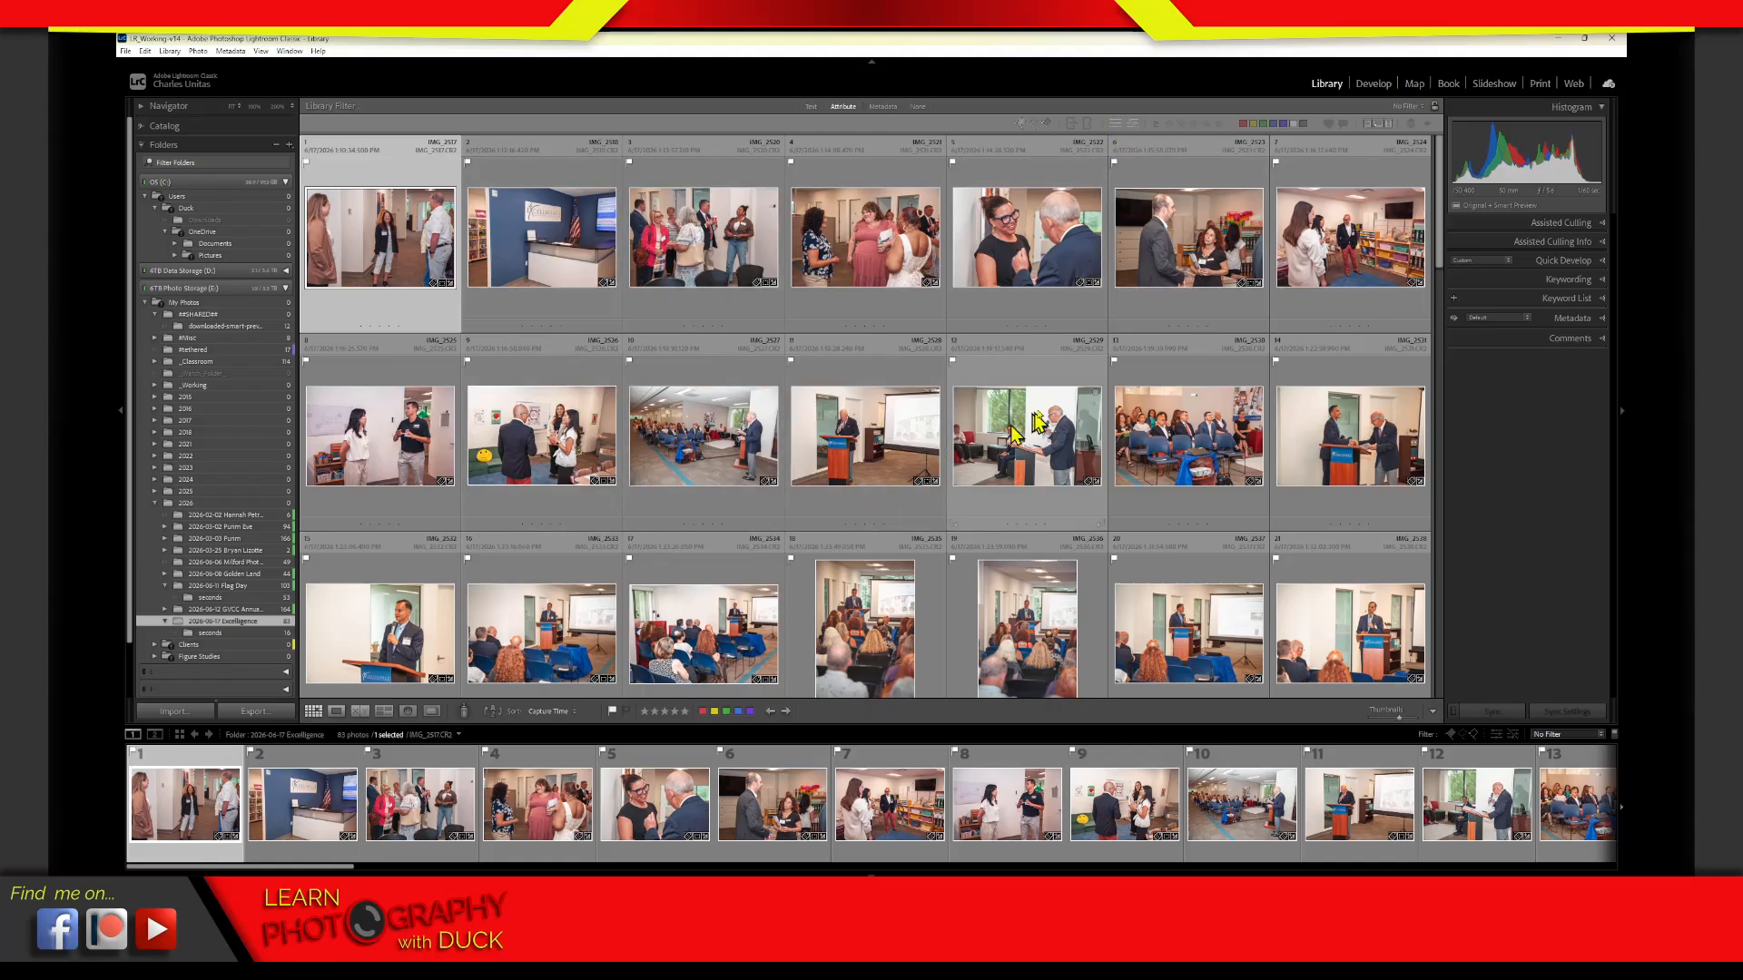
# Browse the photos in the Excelligence folder, filter them to unedited photos and clear that filter
pyautogui.click(1075, 322)
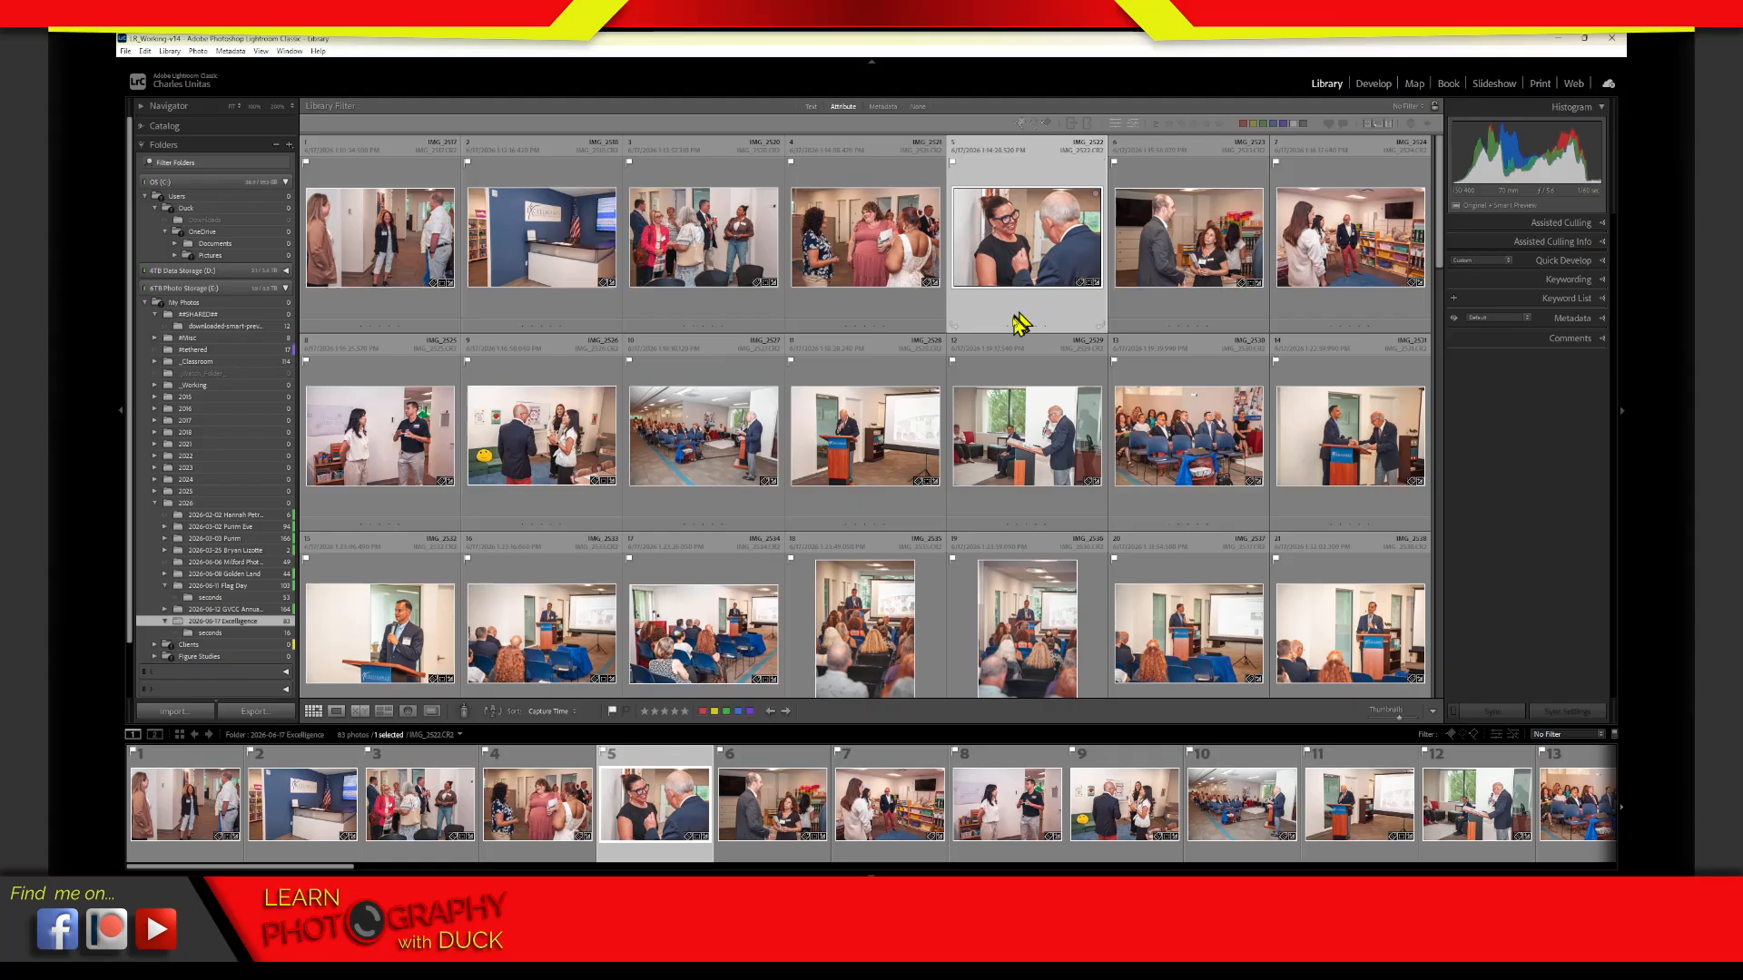
pyautogui.scroll(-4, 1443, 272)
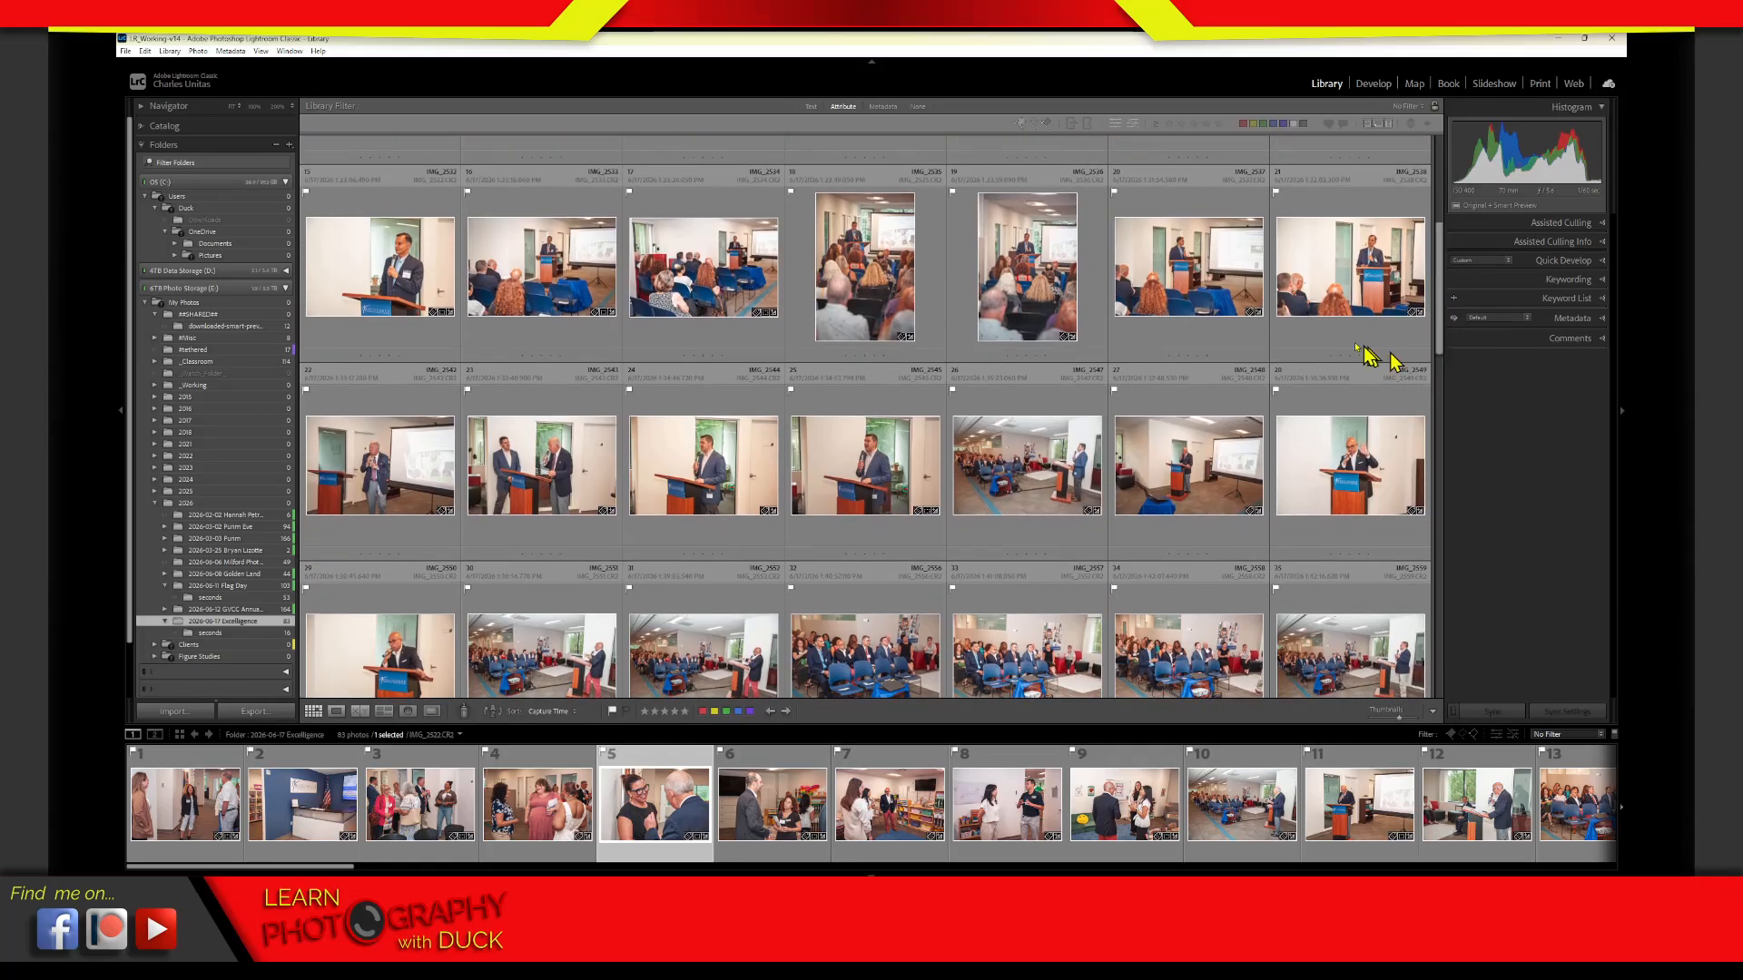
pyautogui.click(1102, 329)
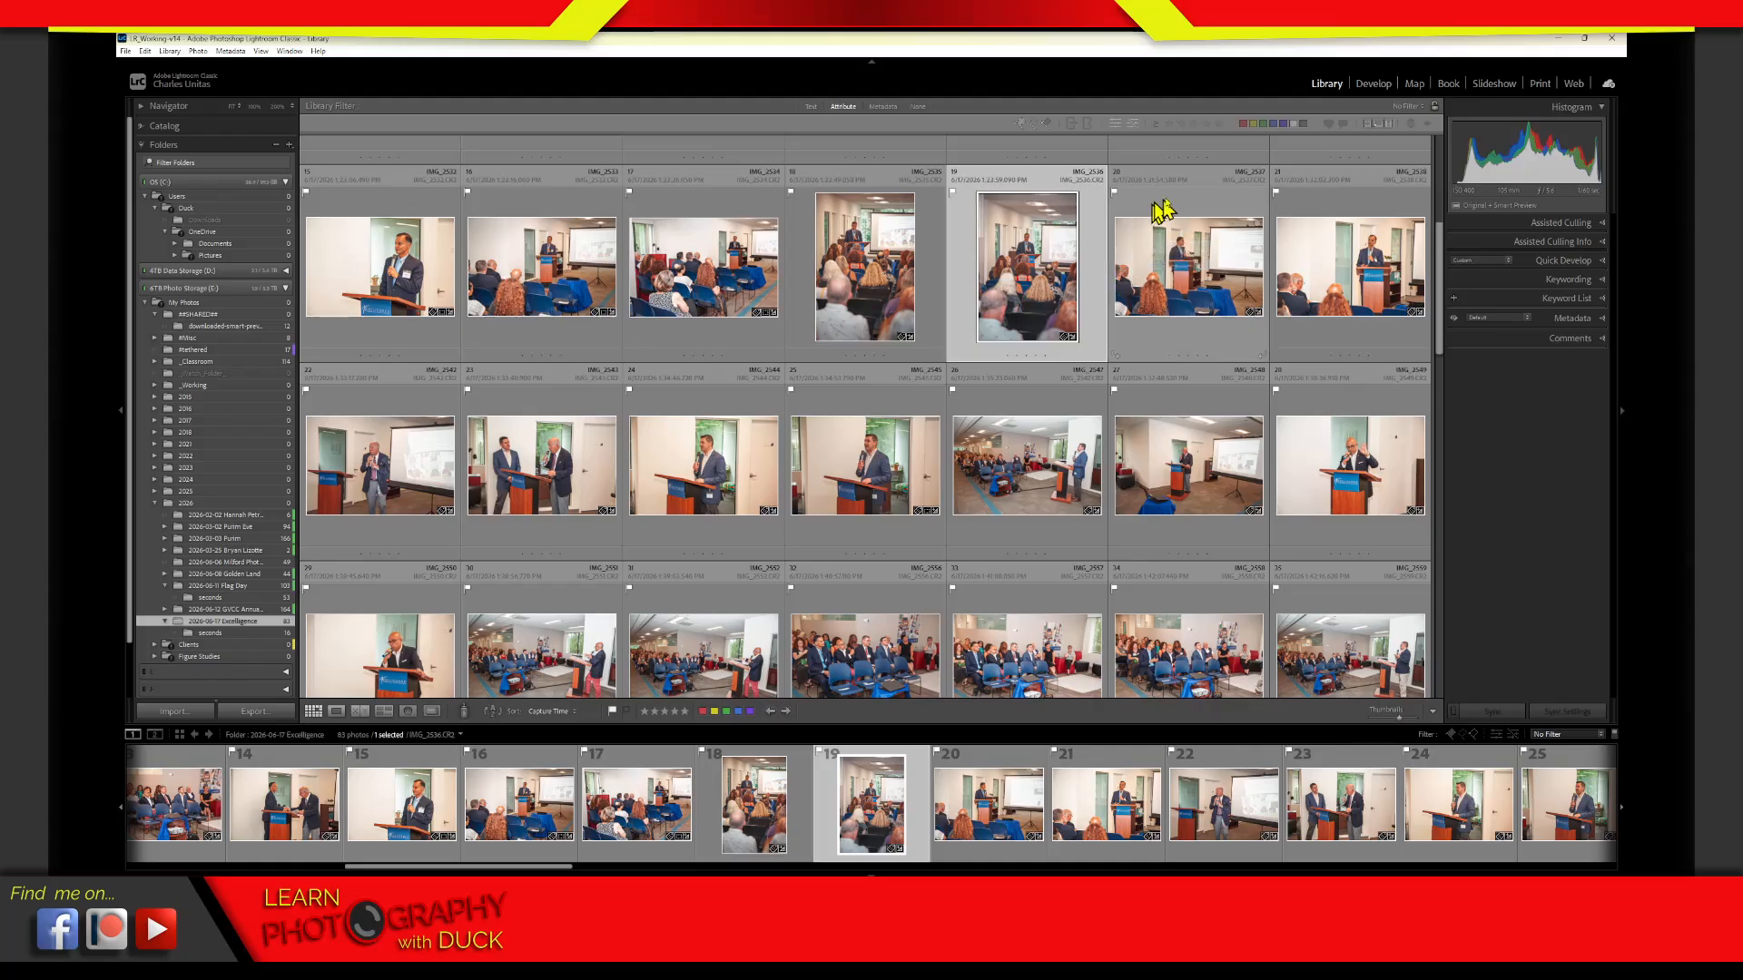
pyautogui.click(1132, 125)
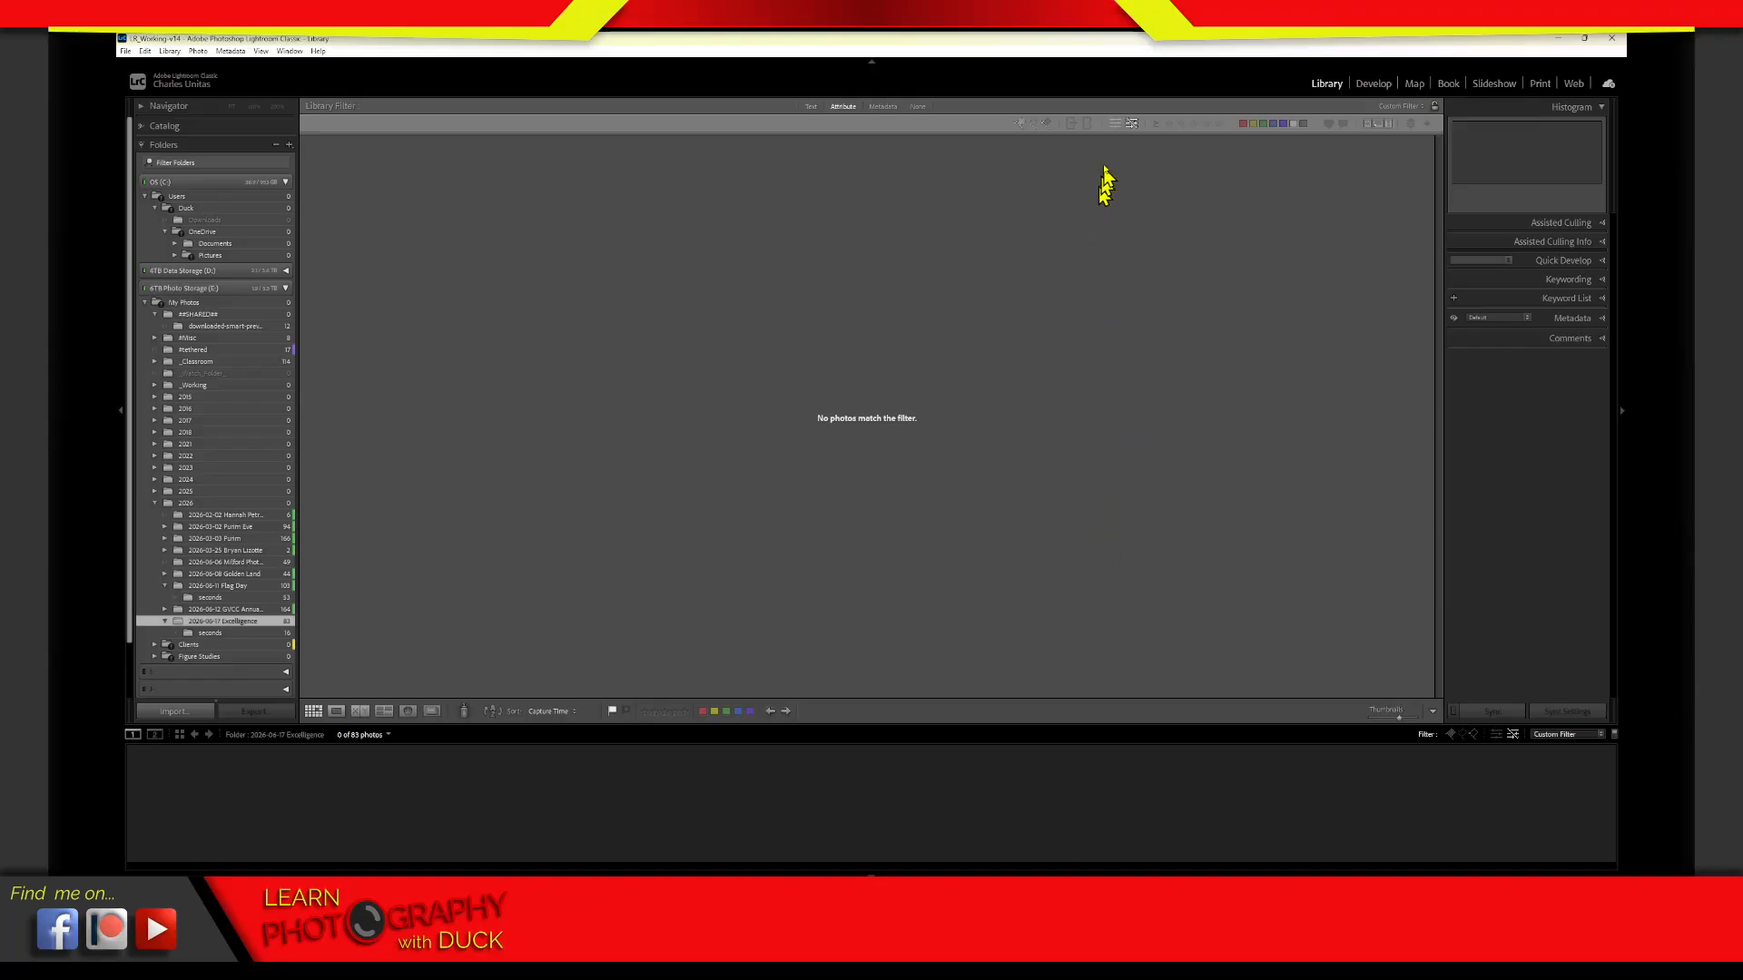
pyautogui.click(1131, 127)
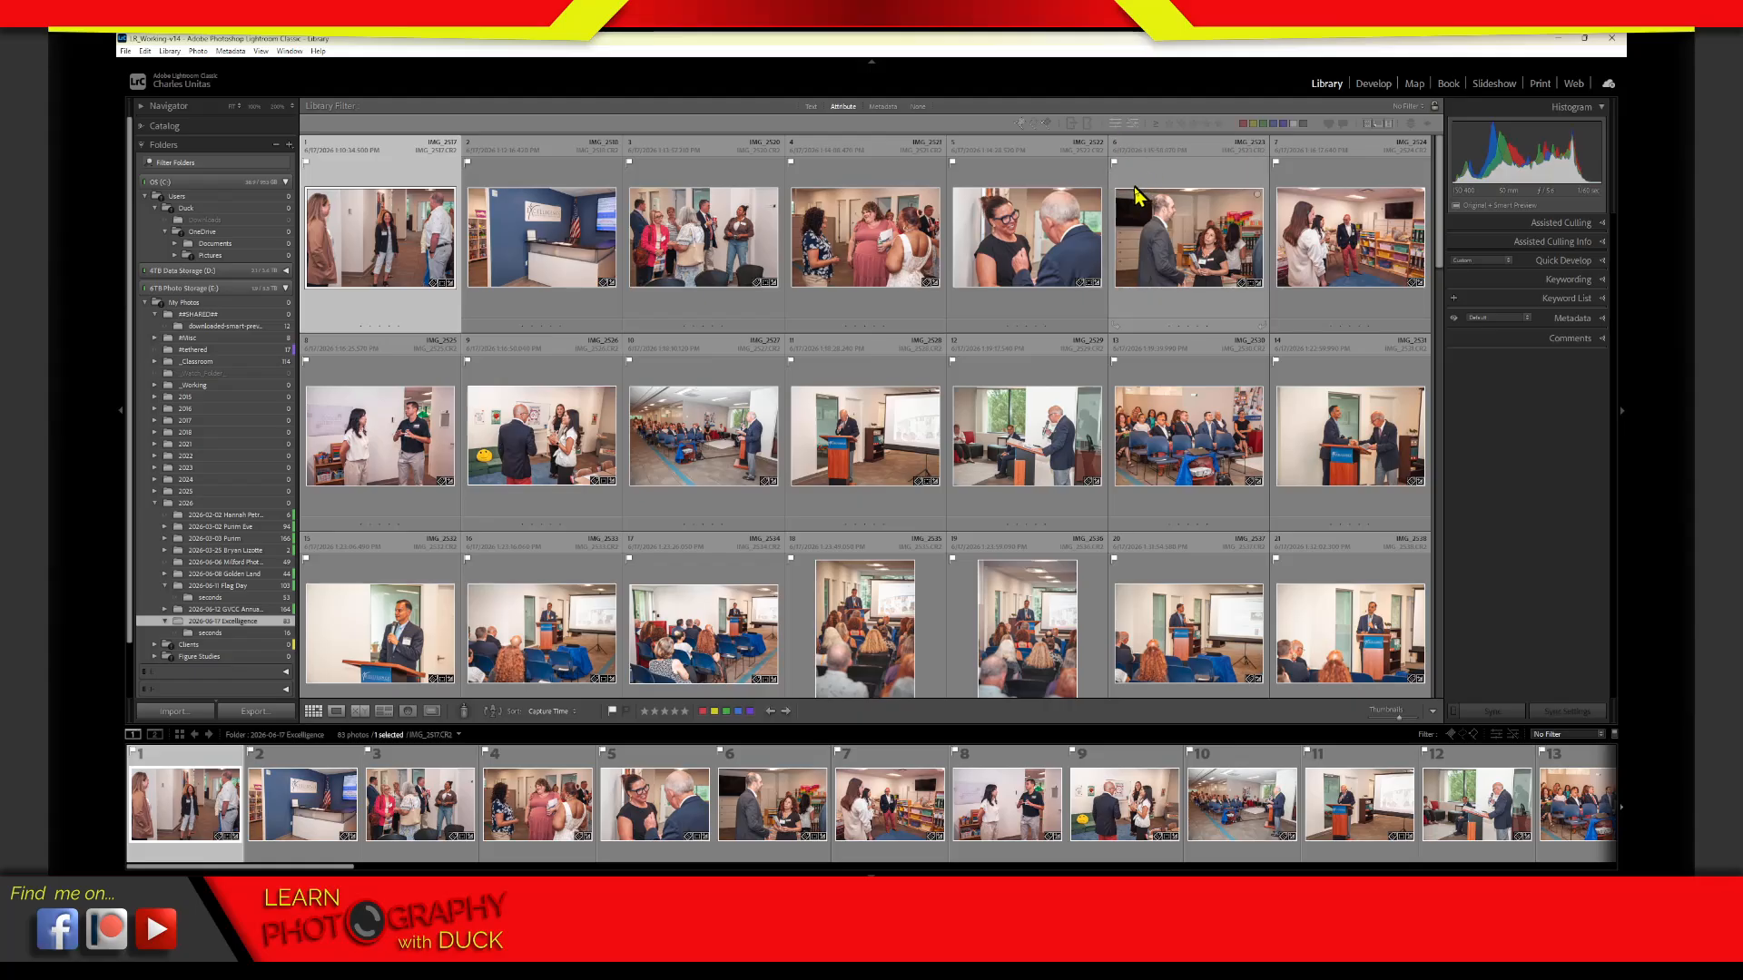
# Switch the unedited-photos filter for the Excelligence folder on and off twice
pyautogui.click(1128, 127)
pyautogui.click(1118, 124)
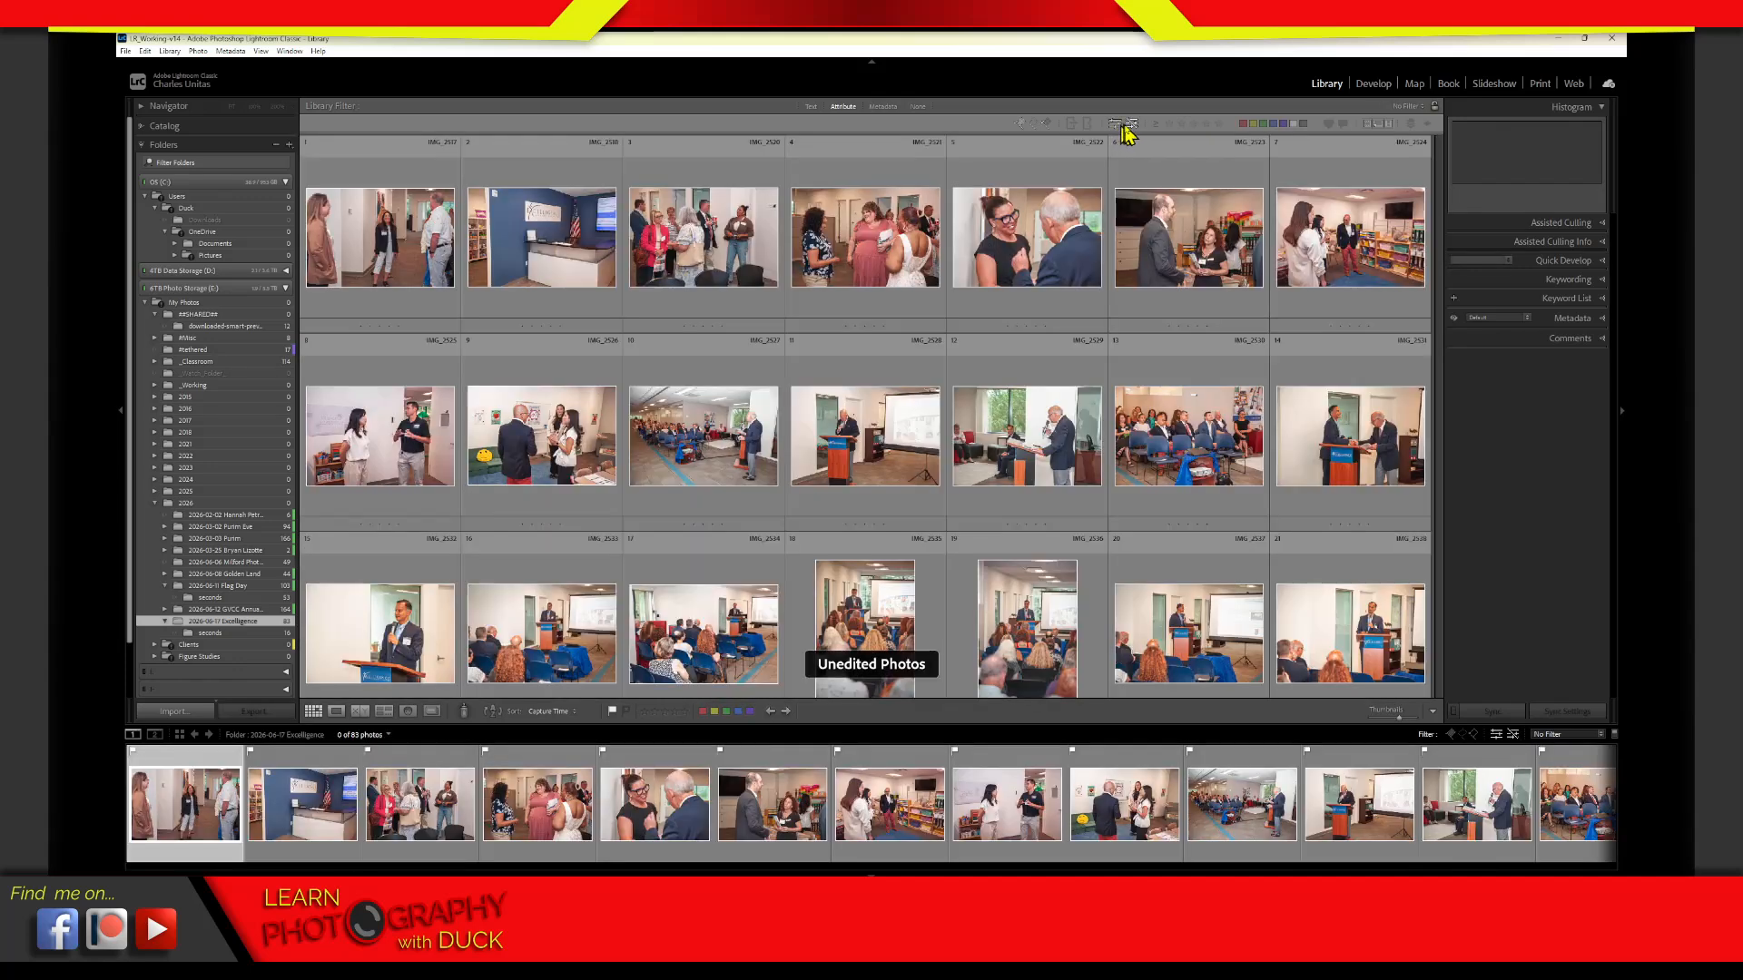
pyautogui.click(1123, 127)
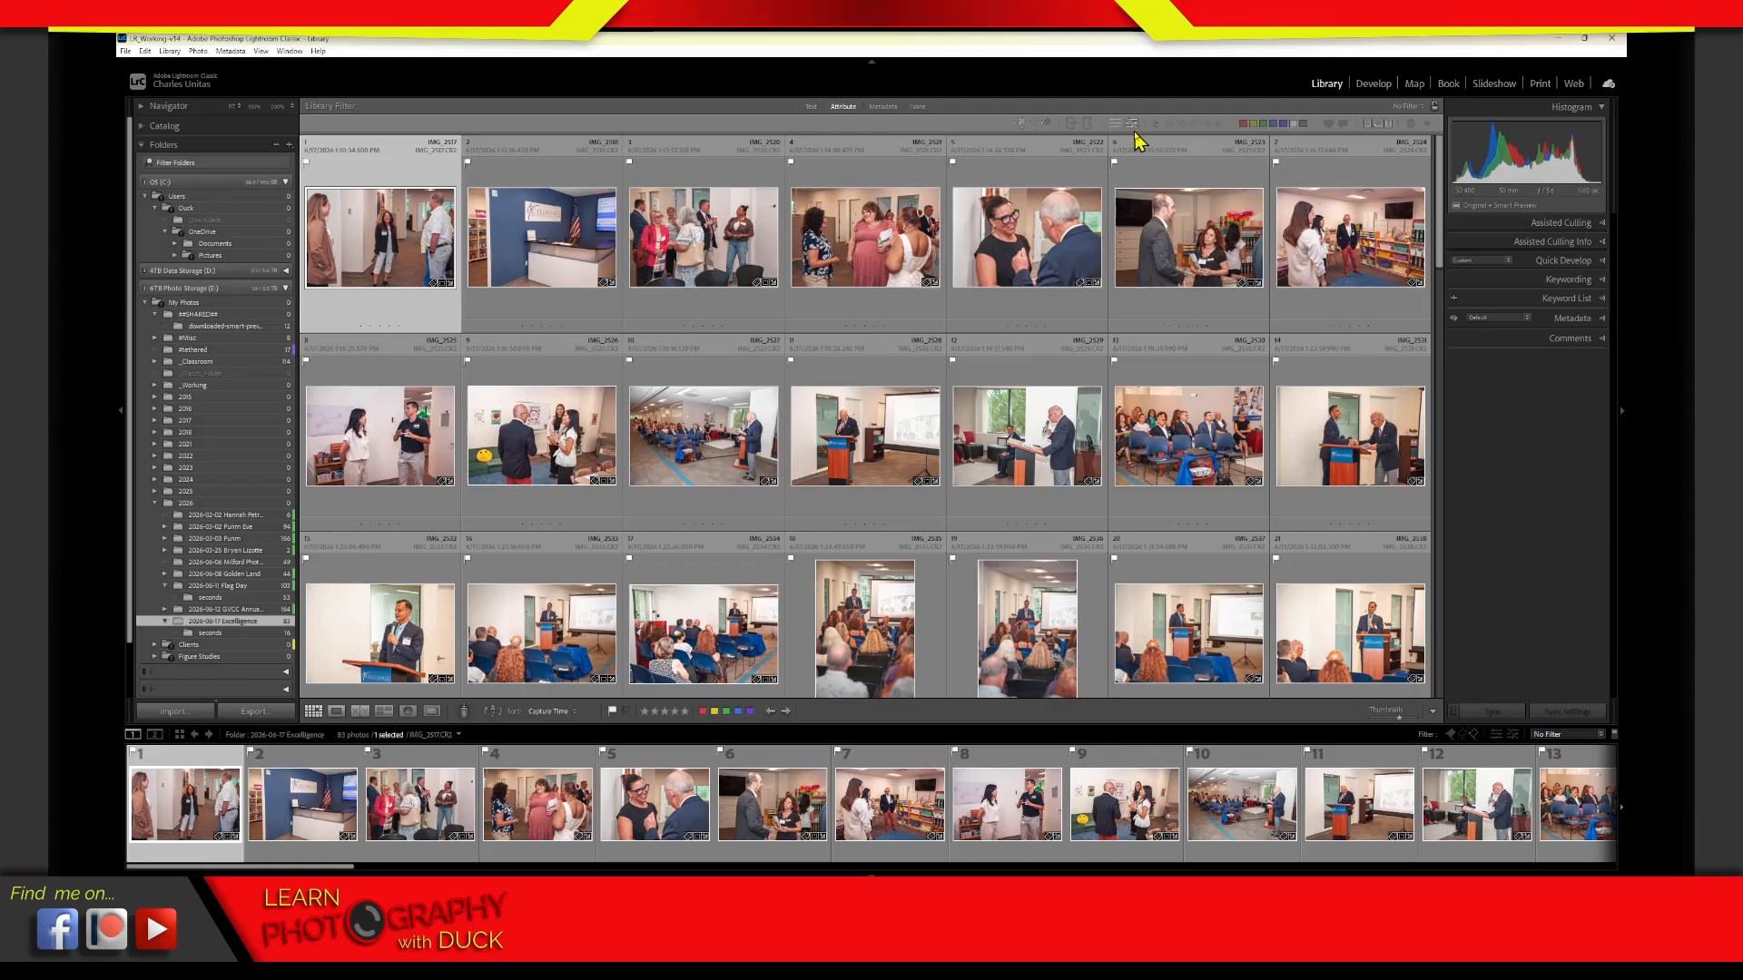
pyautogui.click(1023, 309)
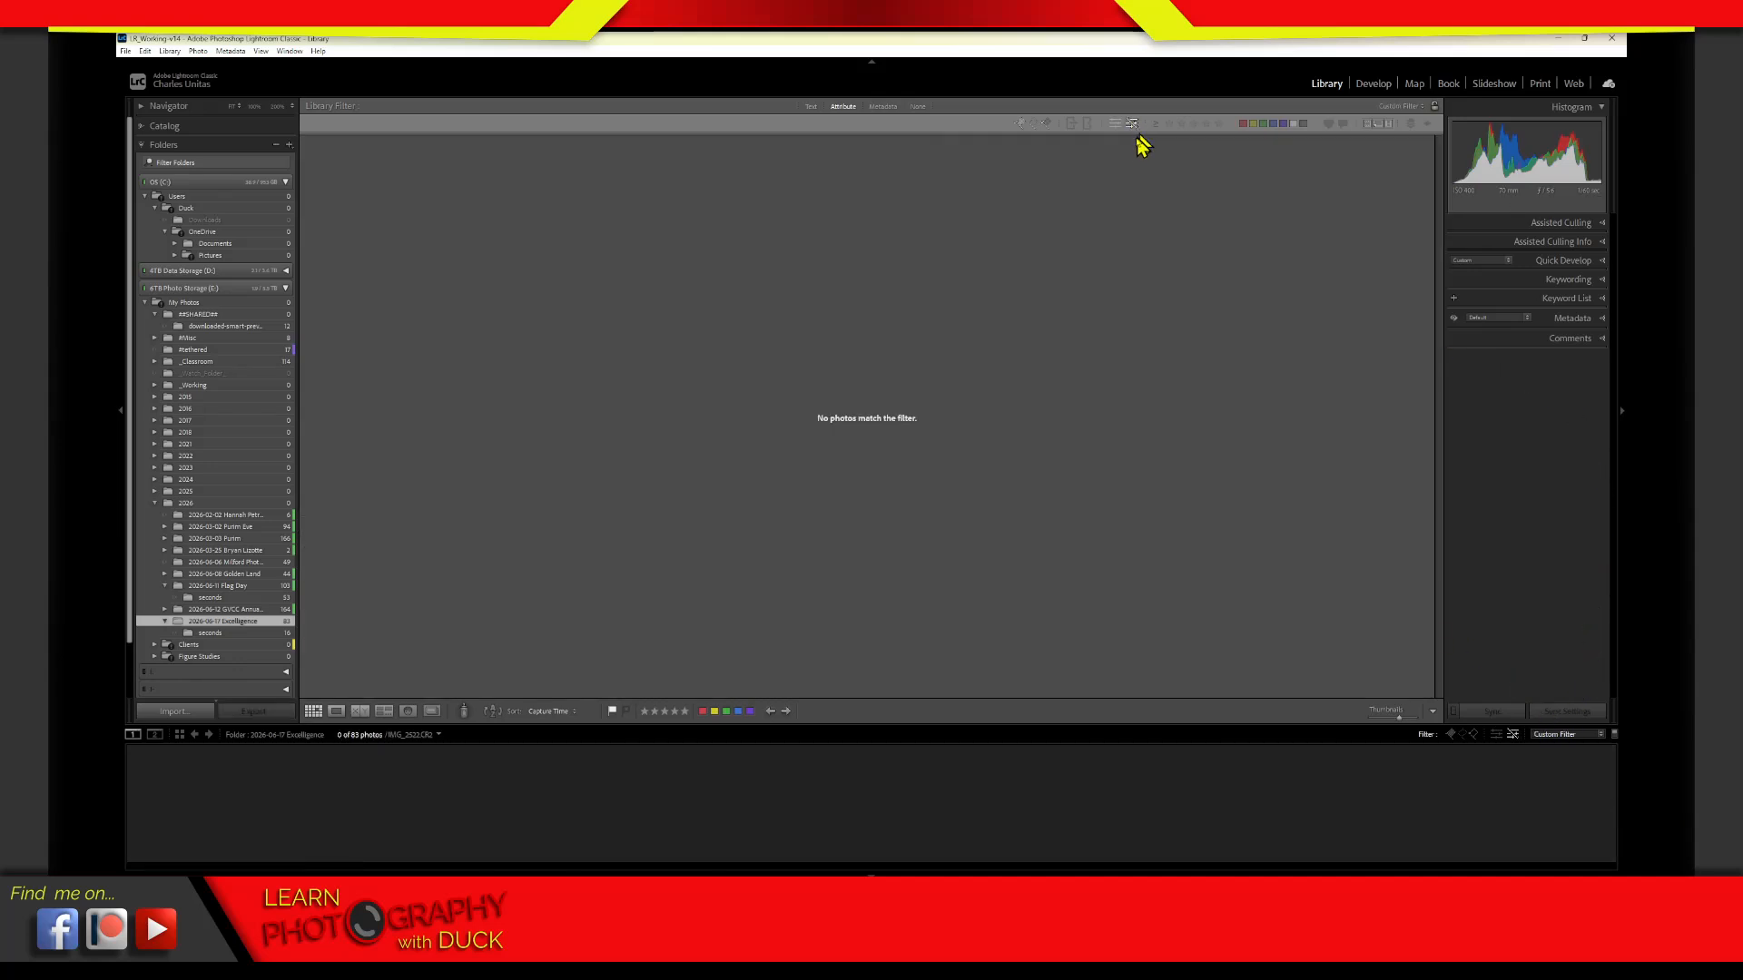
pyautogui.click(1128, 125)
pyautogui.click(1129, 125)
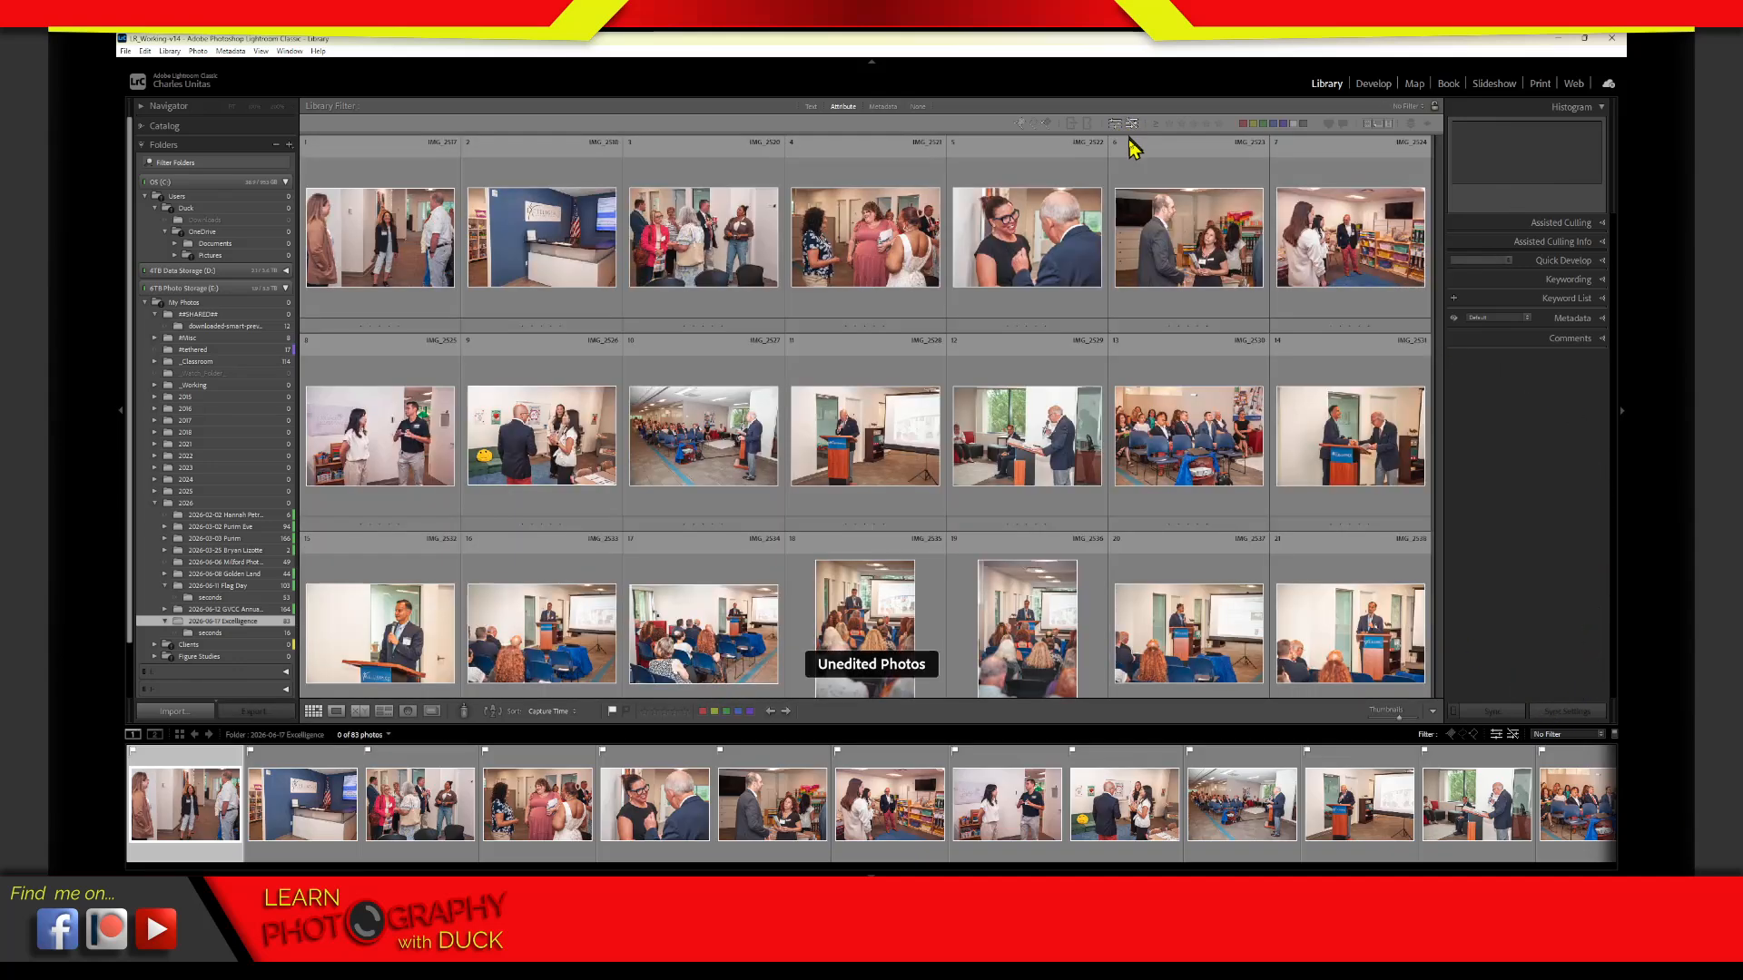
# Open the IMG_2522.CR2 photo in Develop, compare it with IMG_2521.CR2 and reset its edits
pyautogui.click(999, 318)
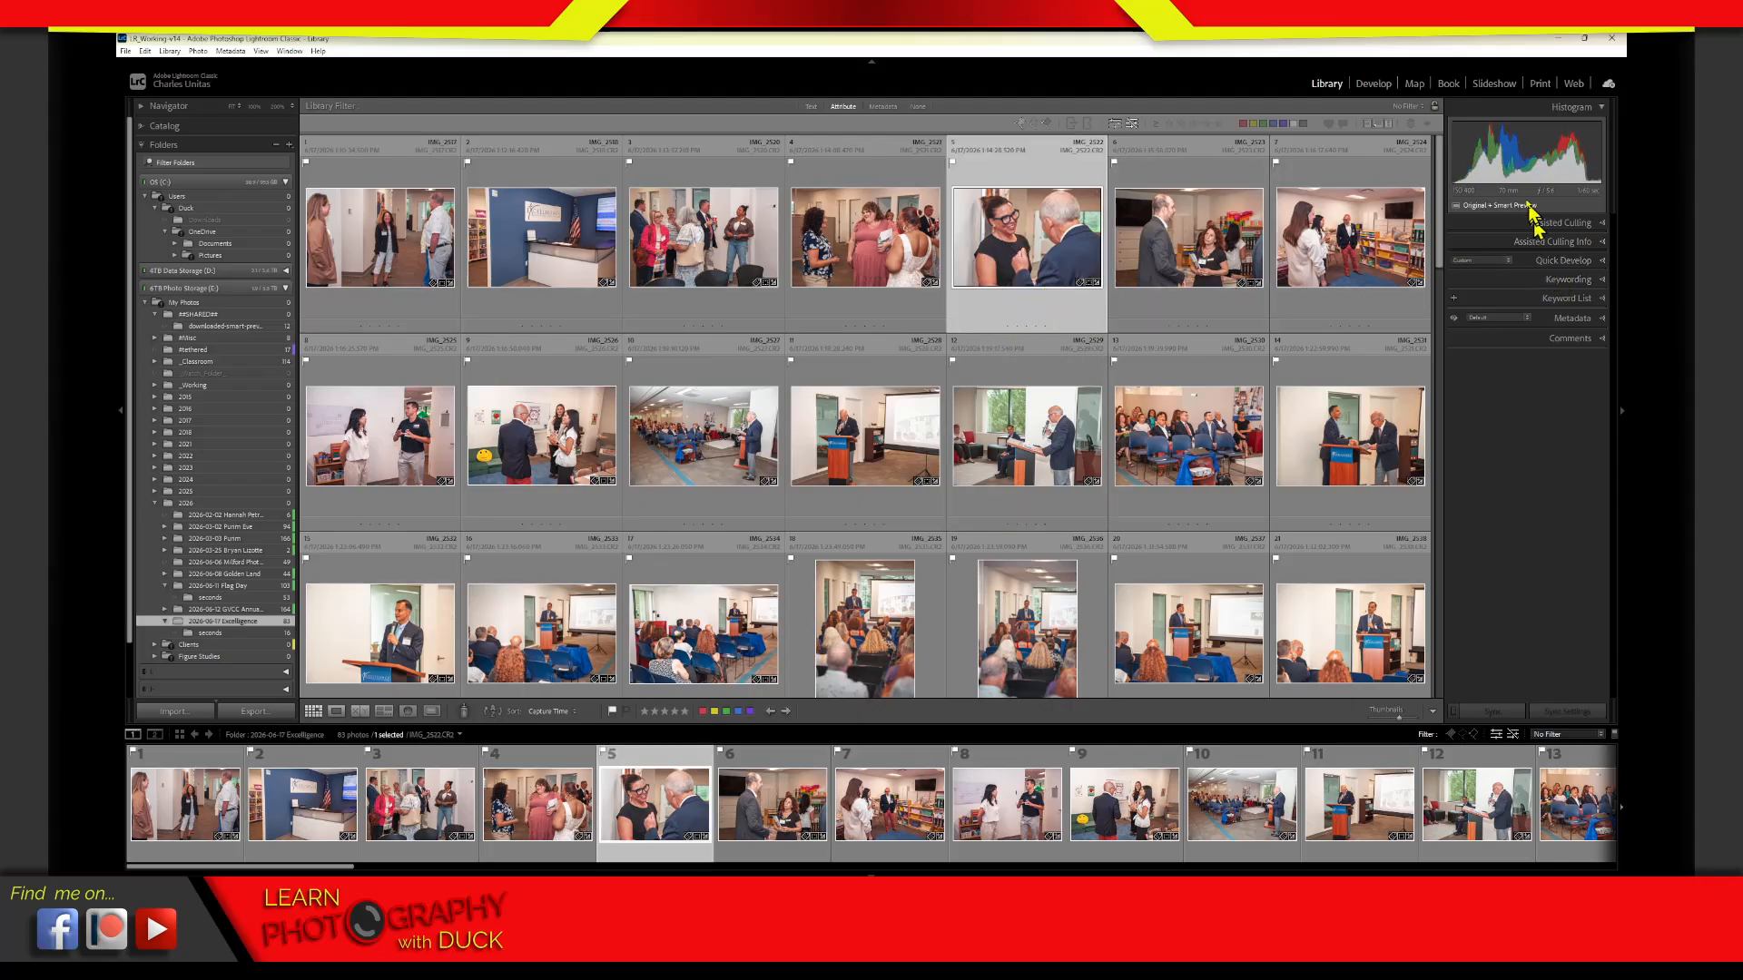
pyautogui.click(1381, 86)
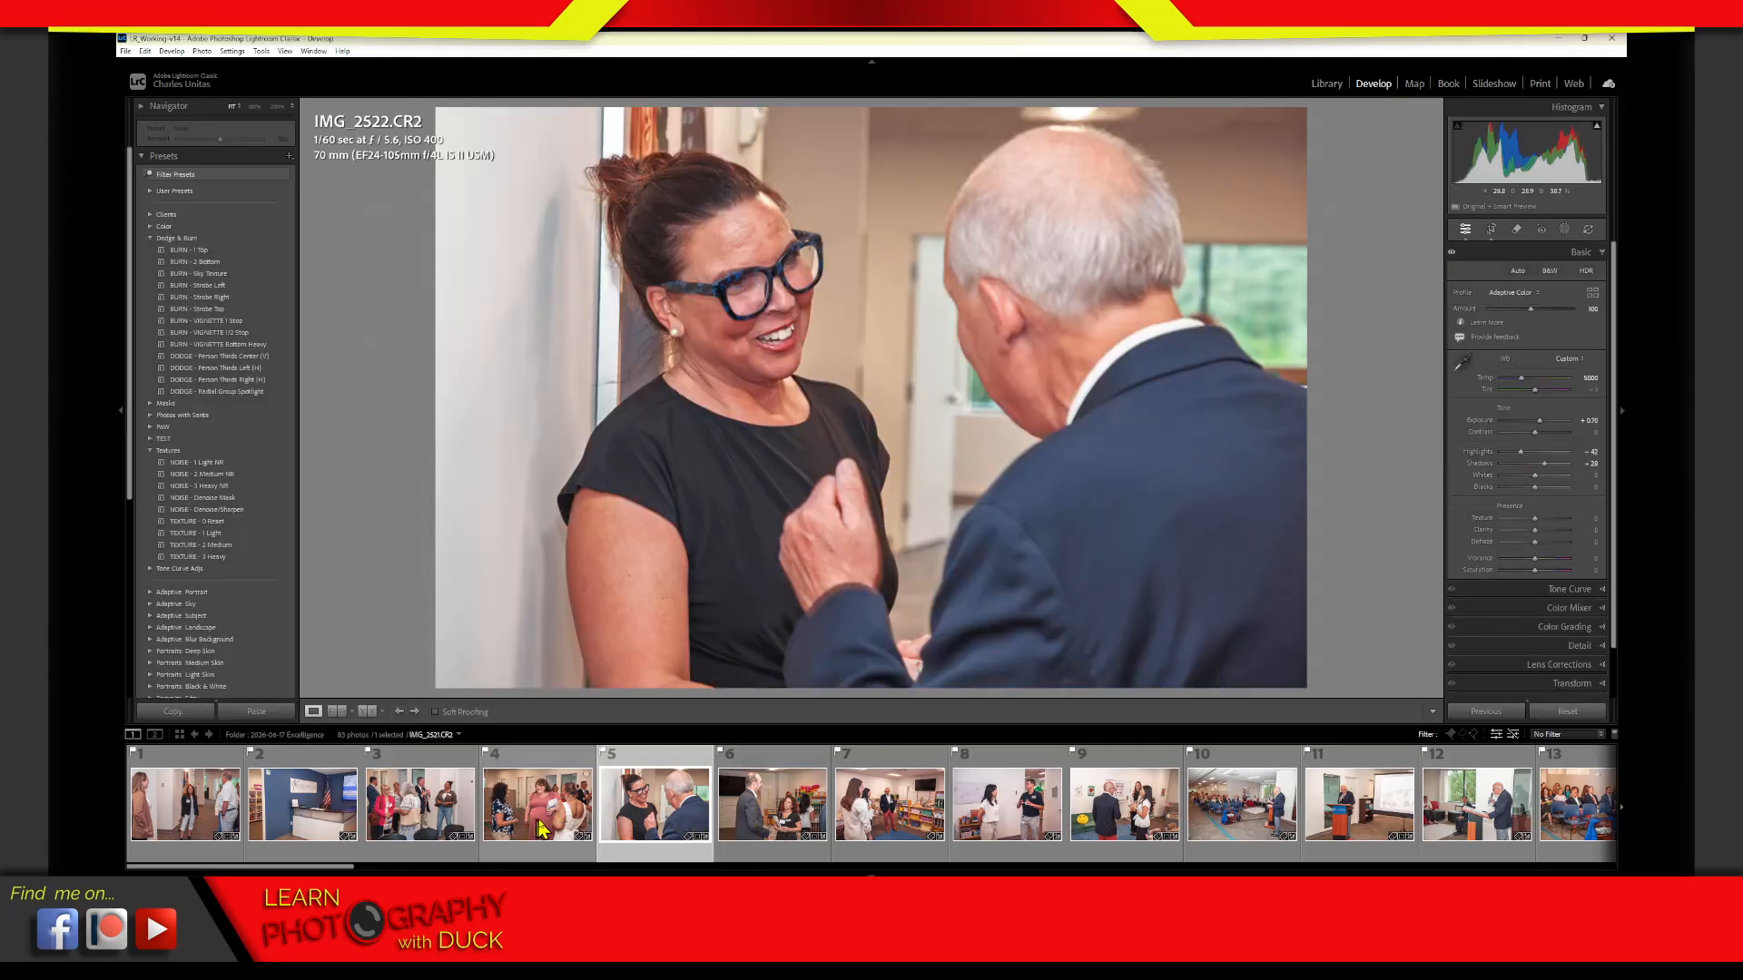
pyautogui.click(563, 821)
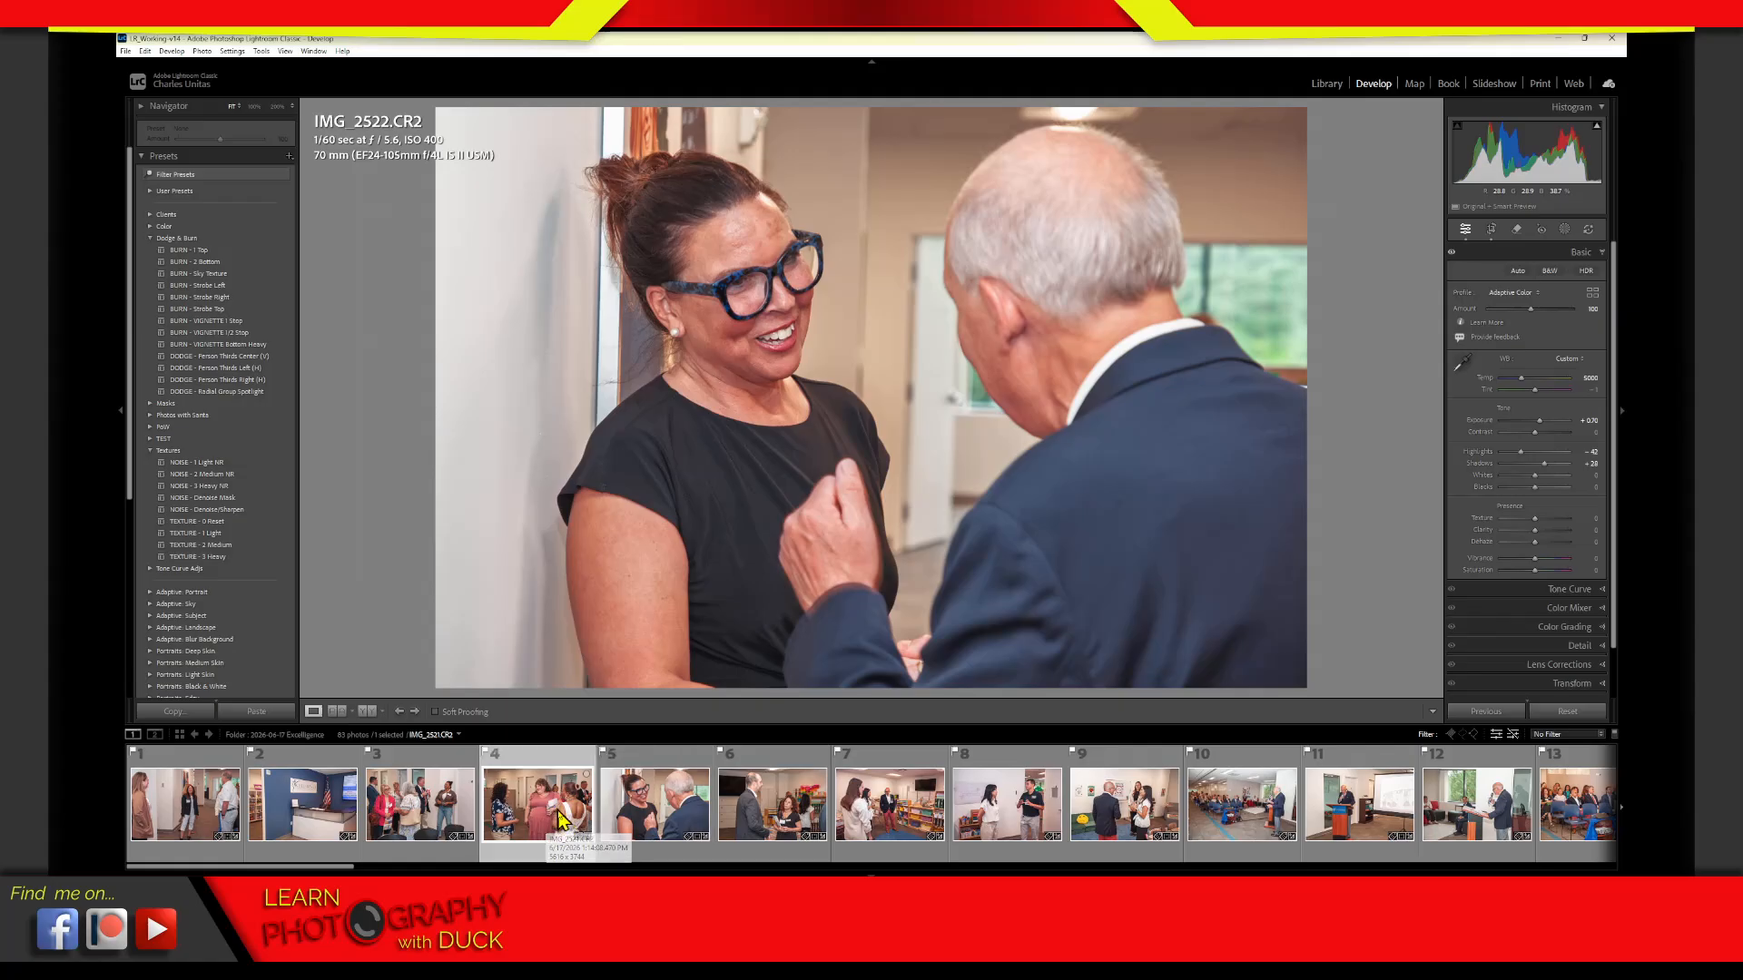
pyautogui.click(646, 803)
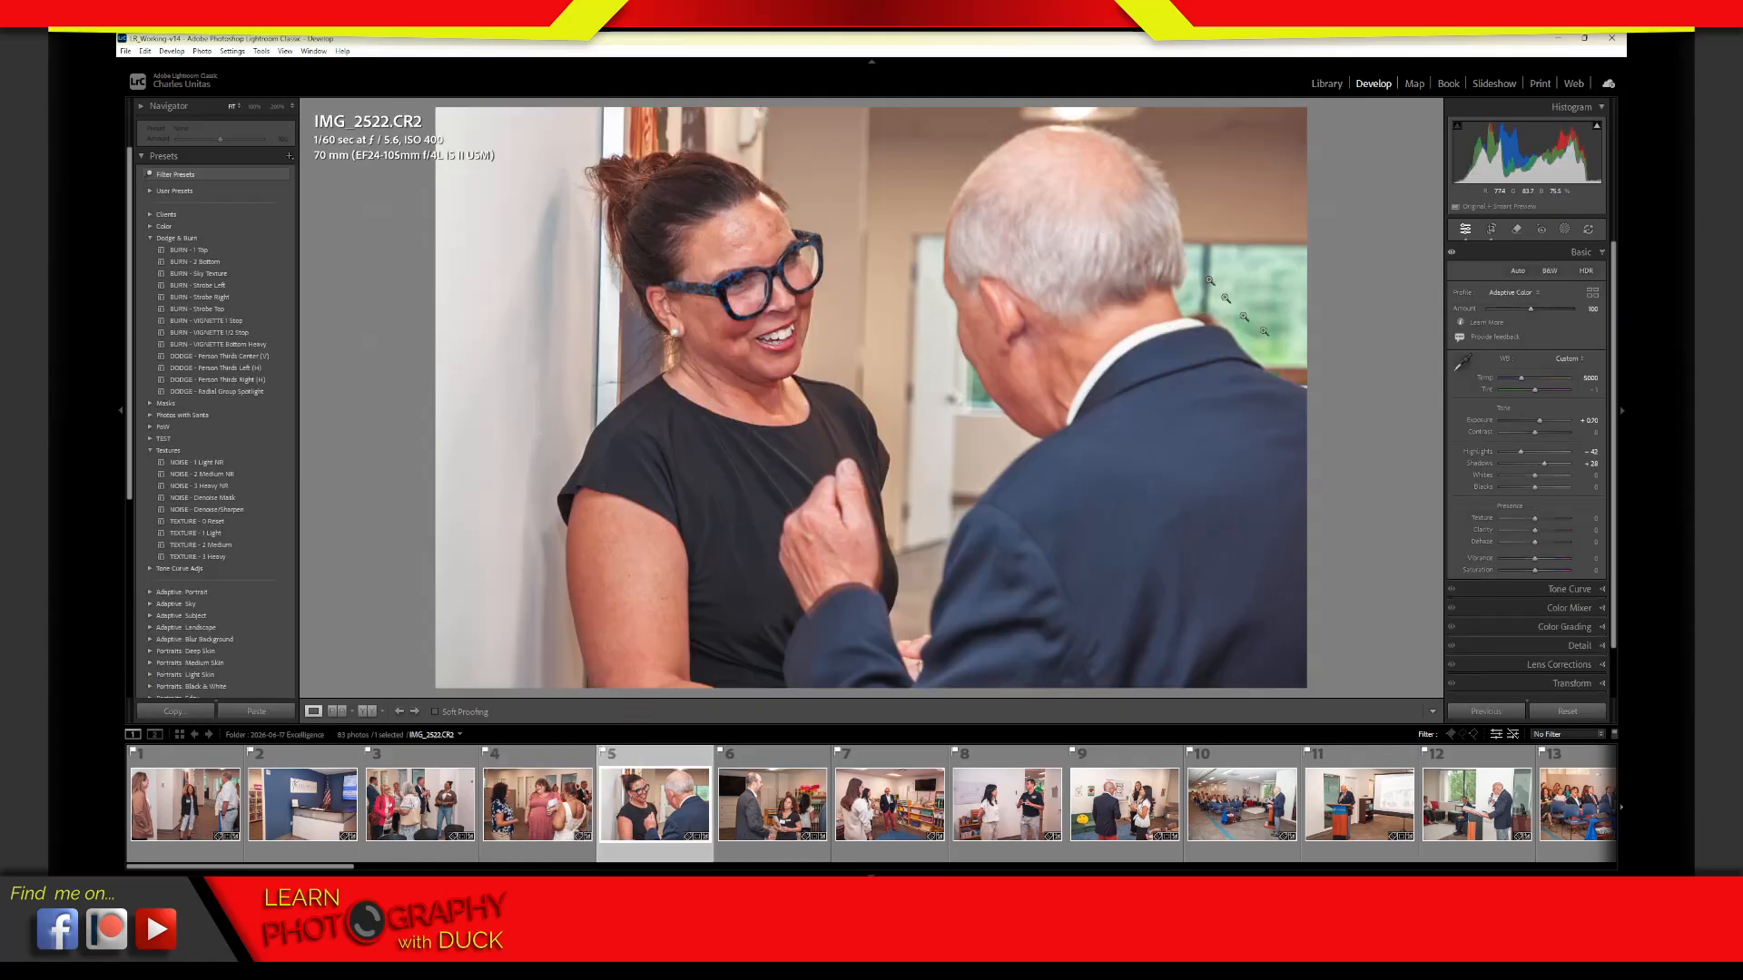
pyautogui.click(1566, 714)
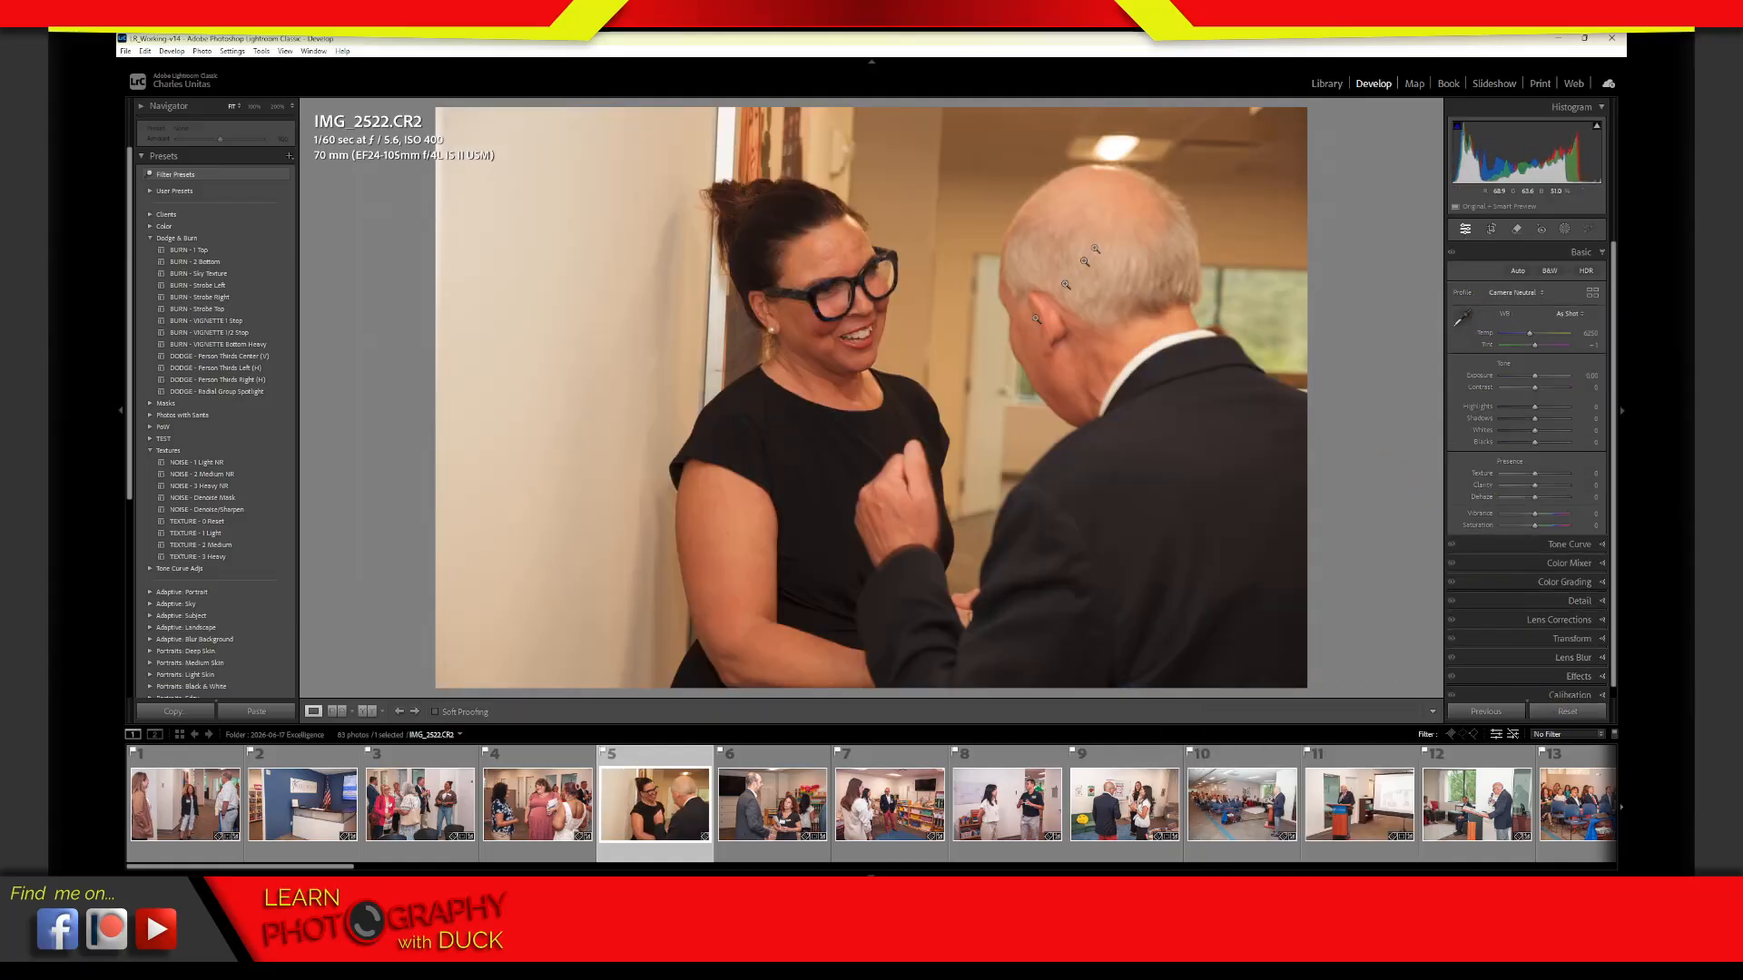
# Return to the Library, filter the Excelligence folder to unedited photos and select the reset photo
pyautogui.click(1327, 83)
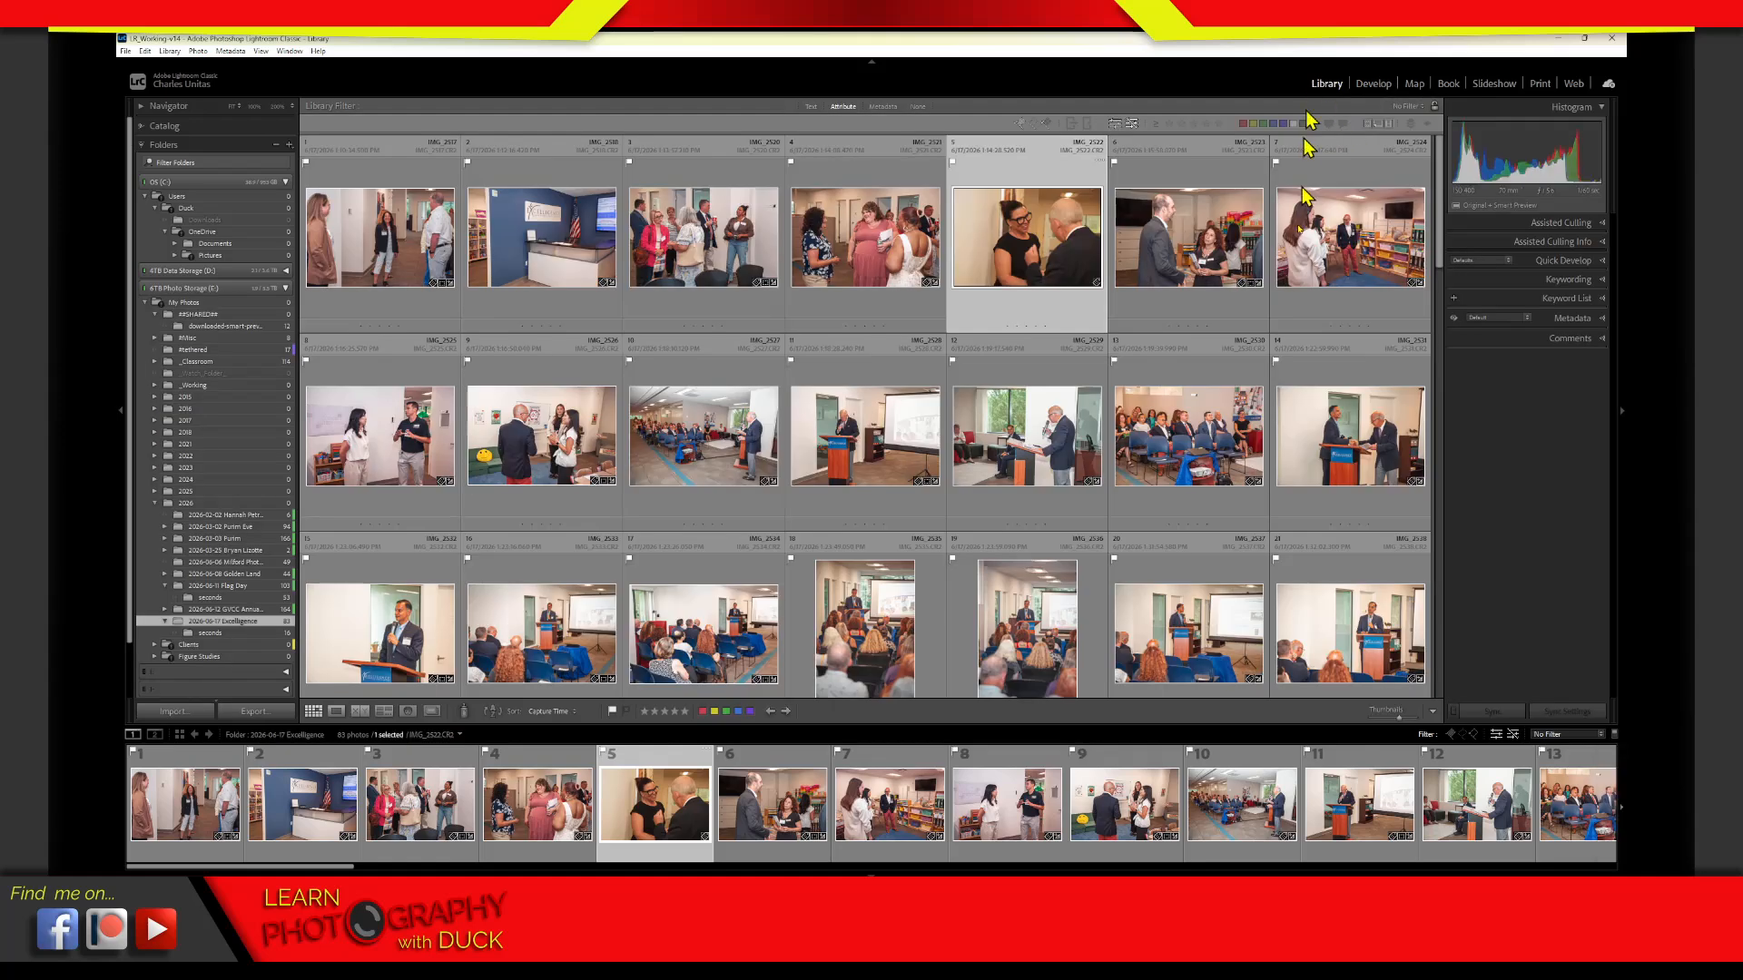
pyautogui.click(1114, 123)
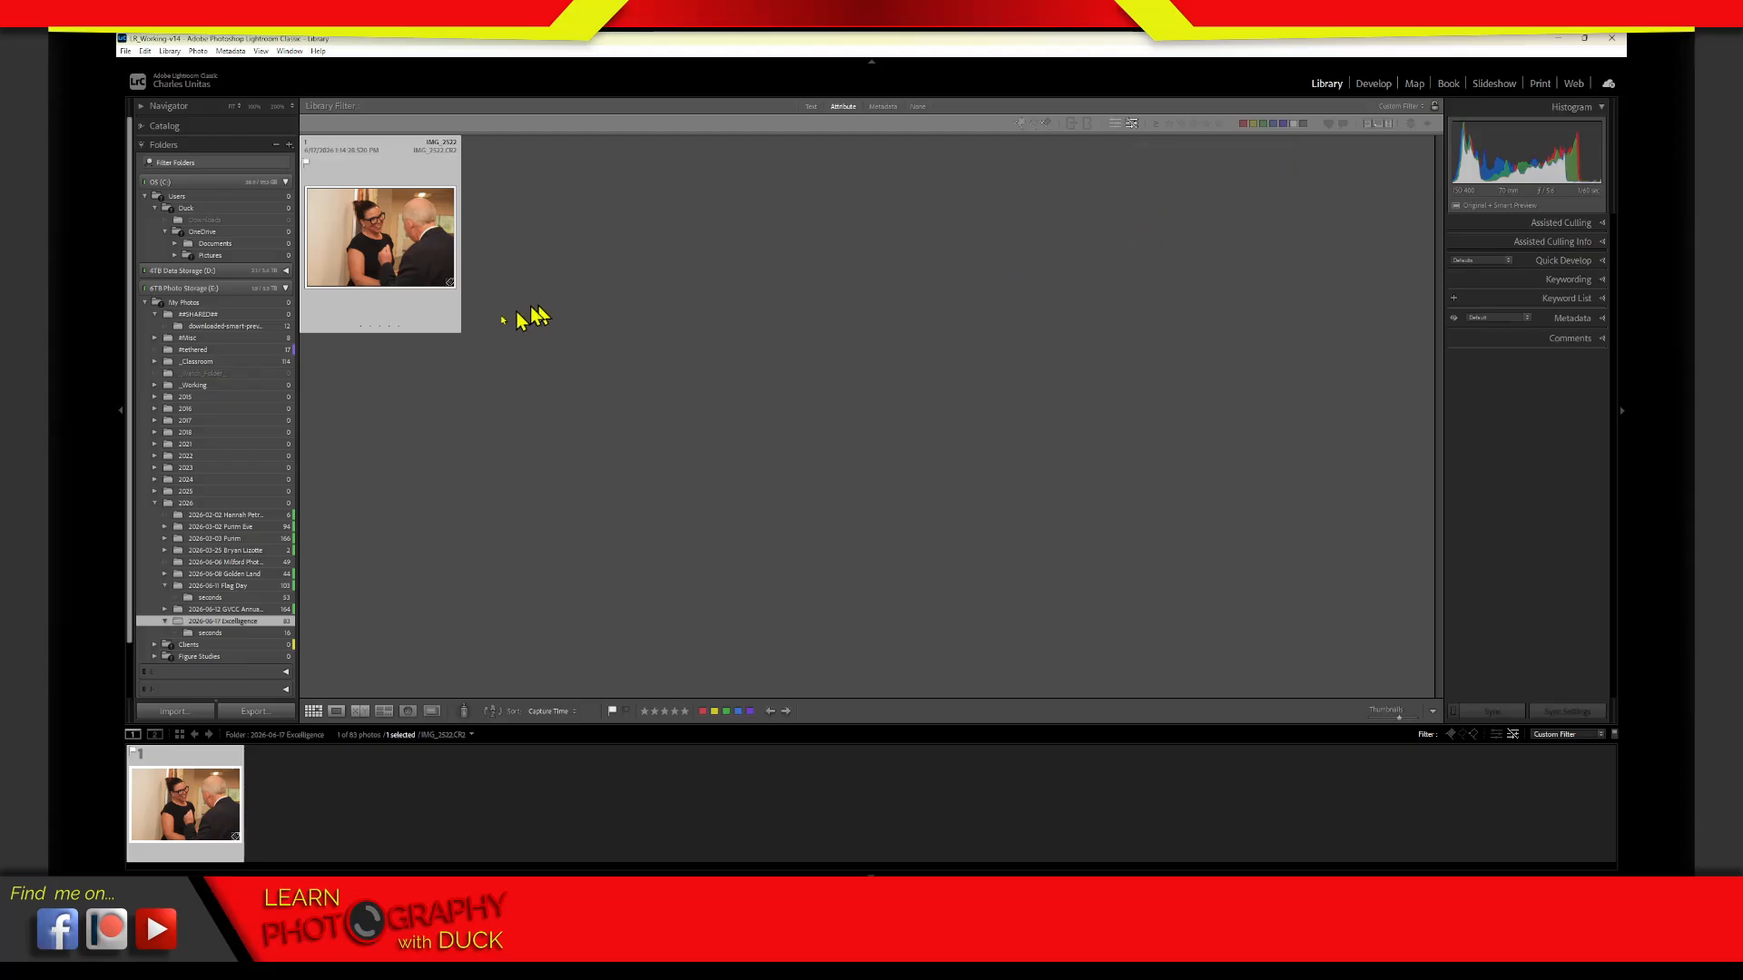
pyautogui.click(899, 465)
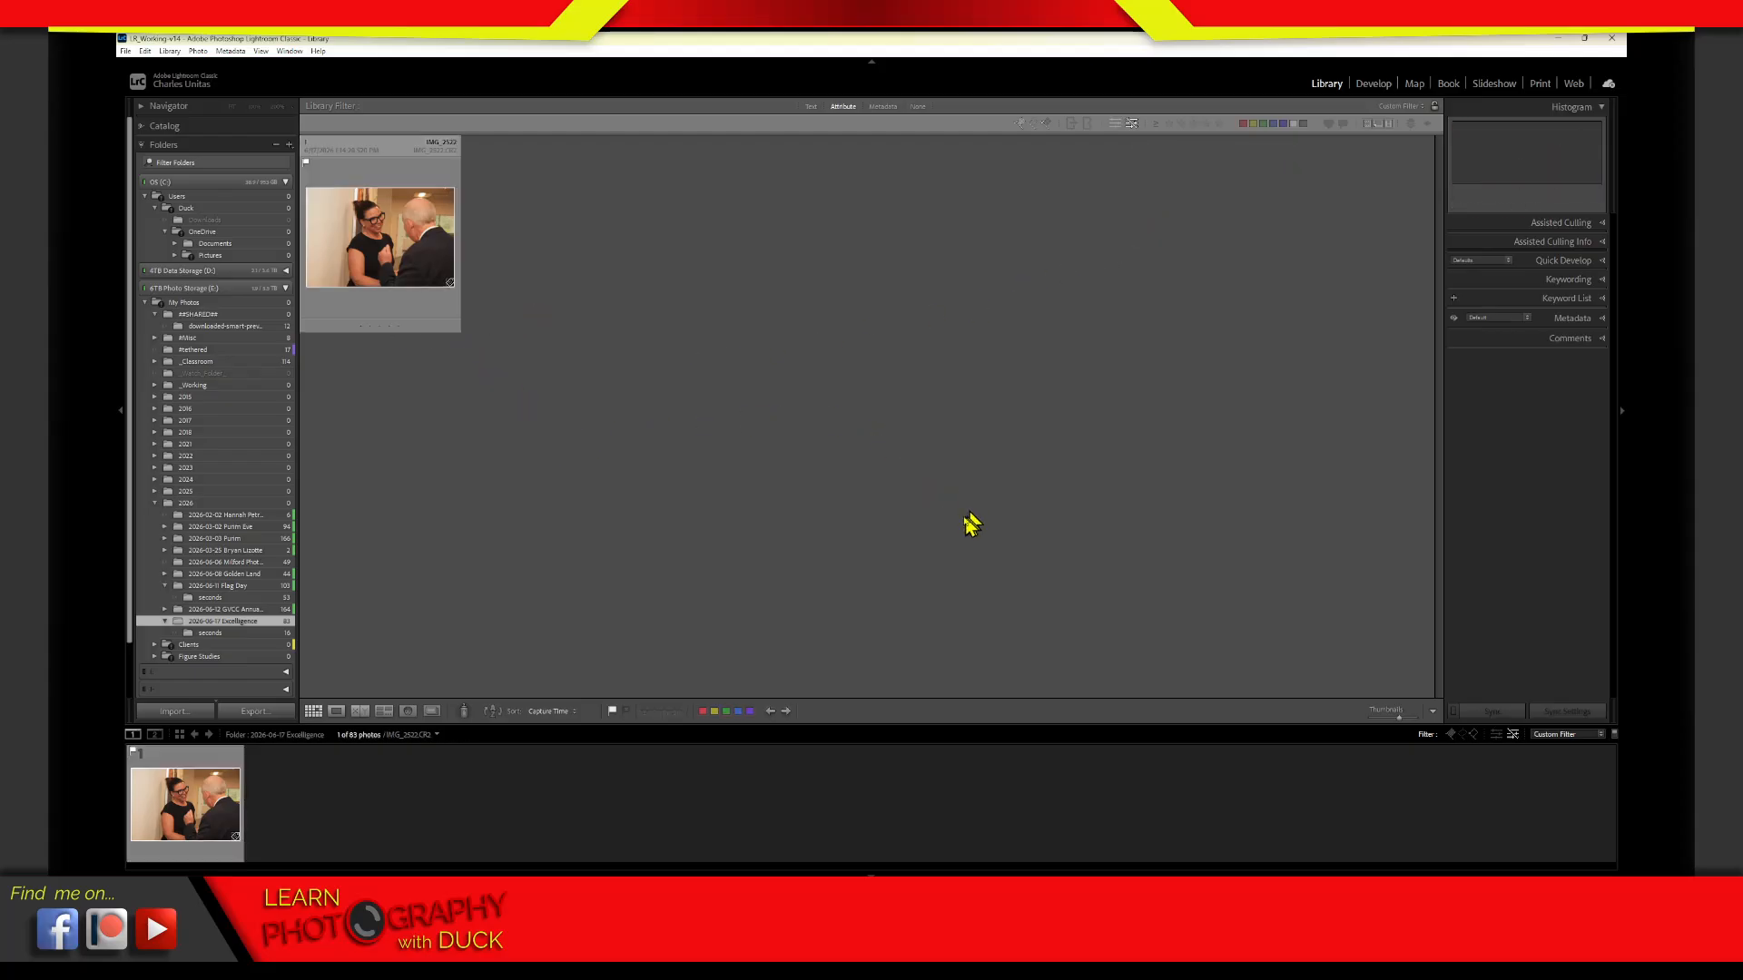
pyautogui.click(391, 293)
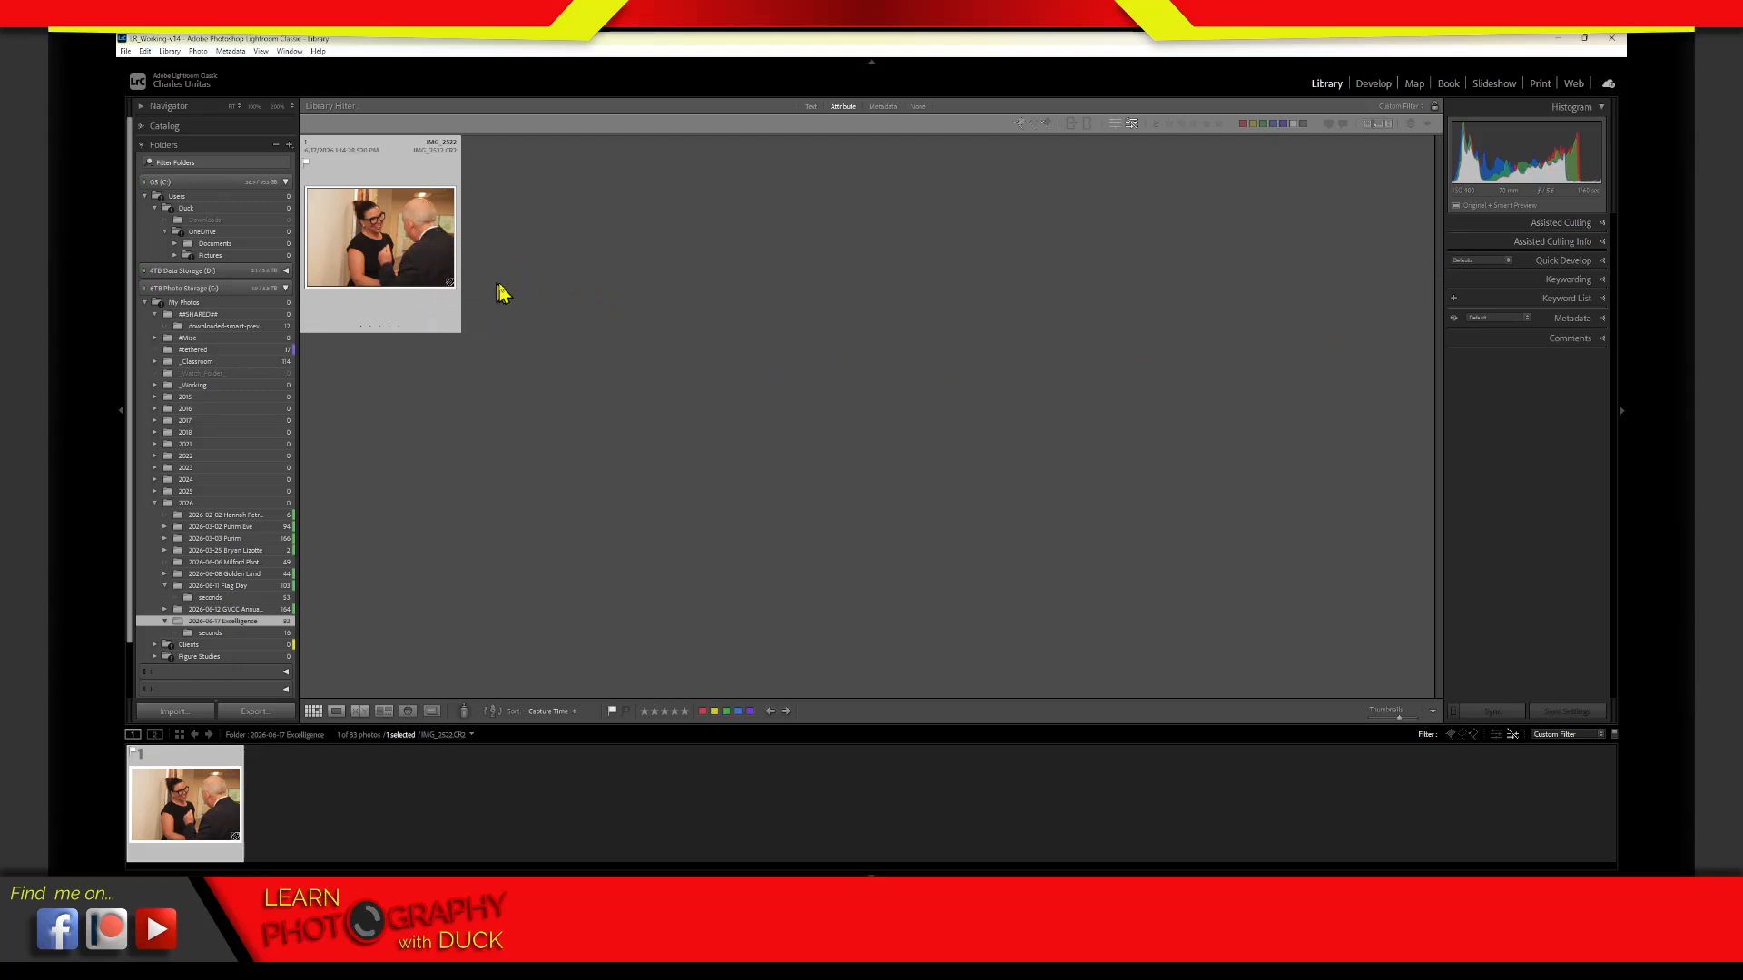
pyautogui.click(532, 259)
pyautogui.click(429, 286)
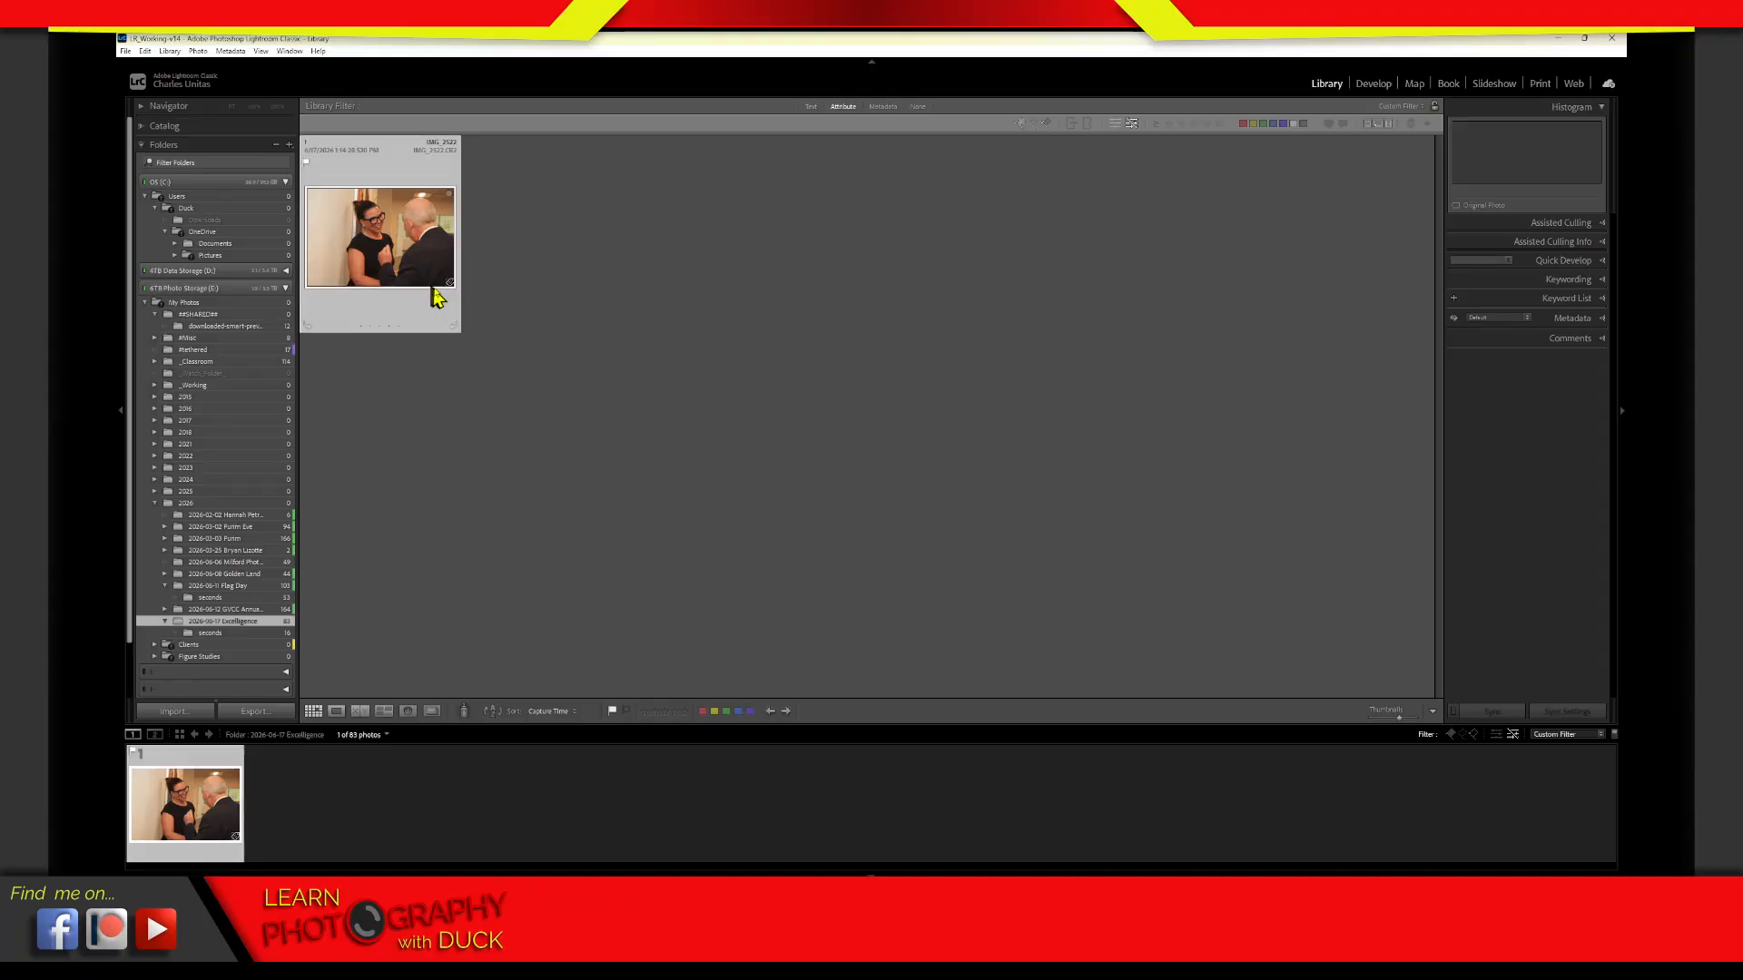
# Undo the selection and filter changes, reapply the unedited-photos filter and clear it
pyautogui.hotkey('ctrl', 'z')
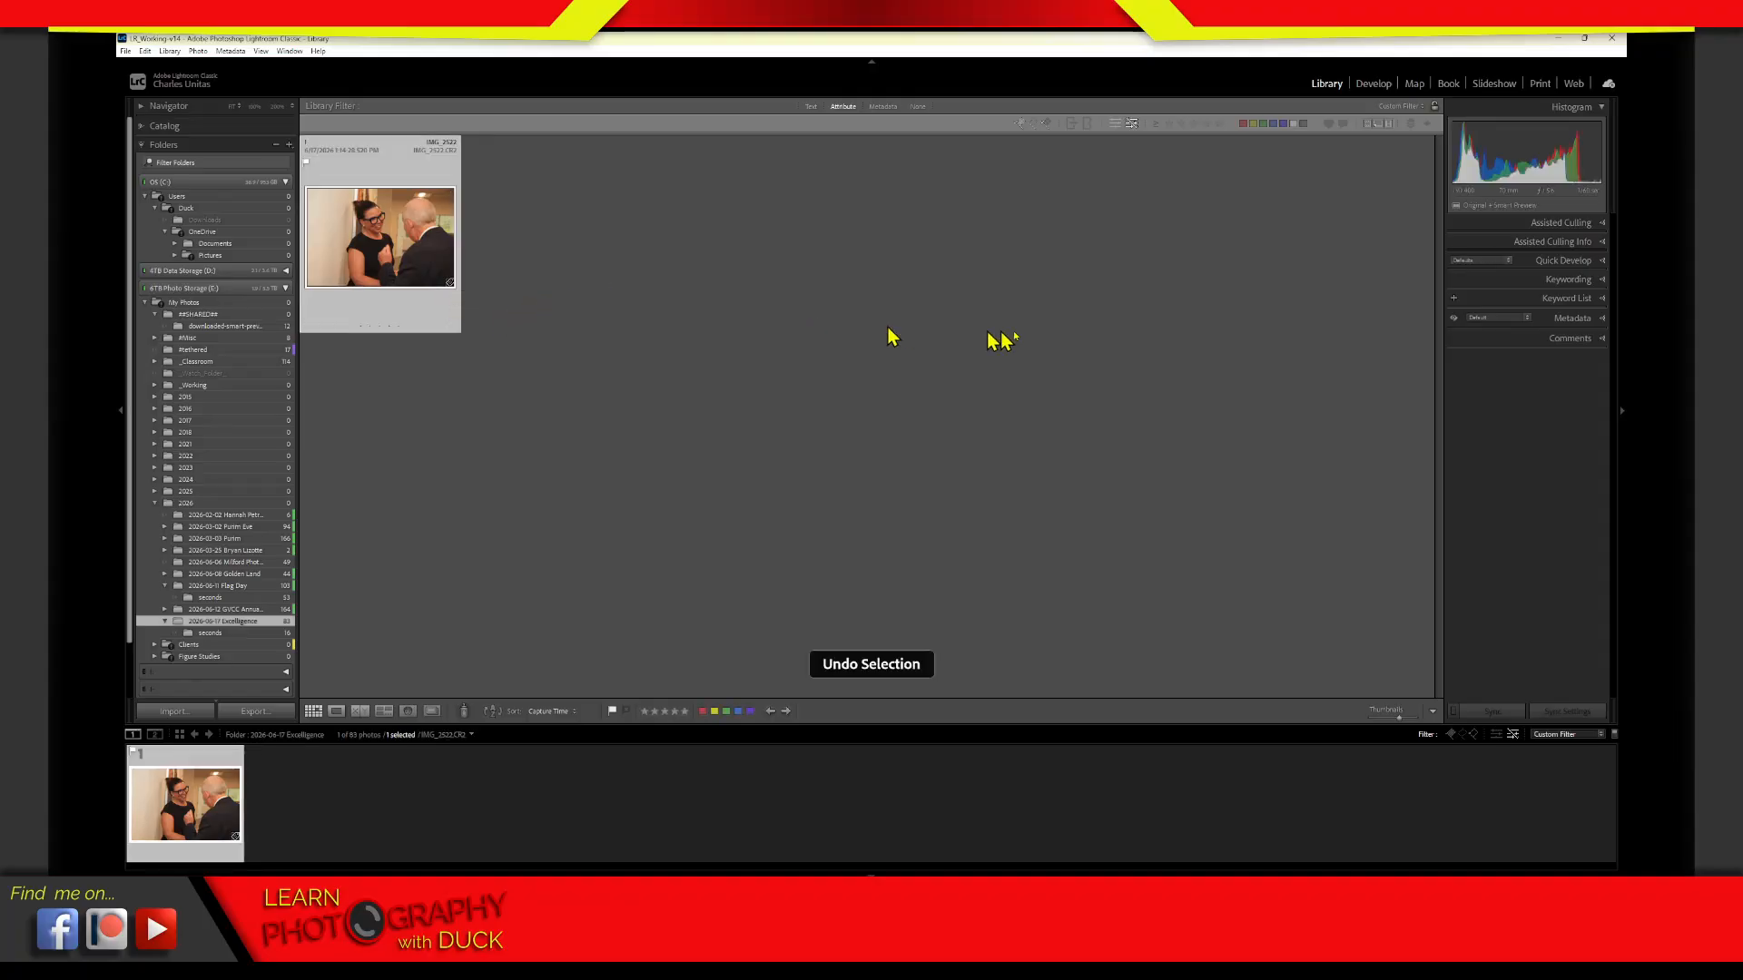
pyautogui.hotkey('ctrl', 'z')
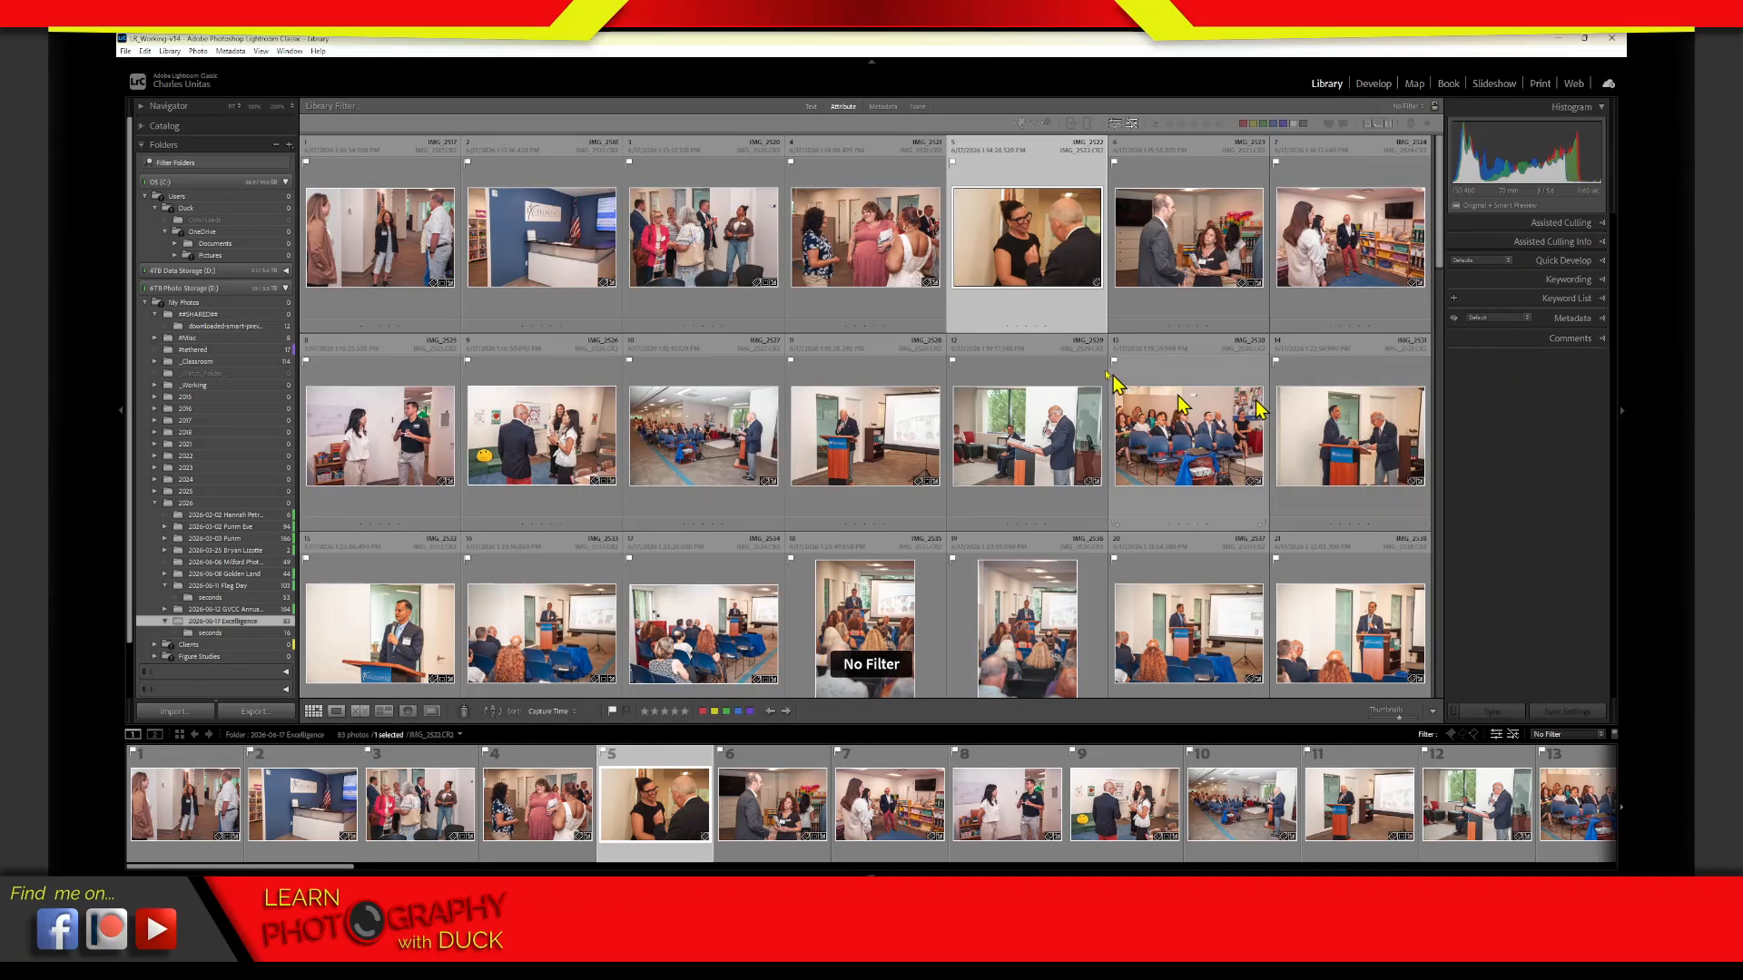
pyautogui.click(1129, 124)
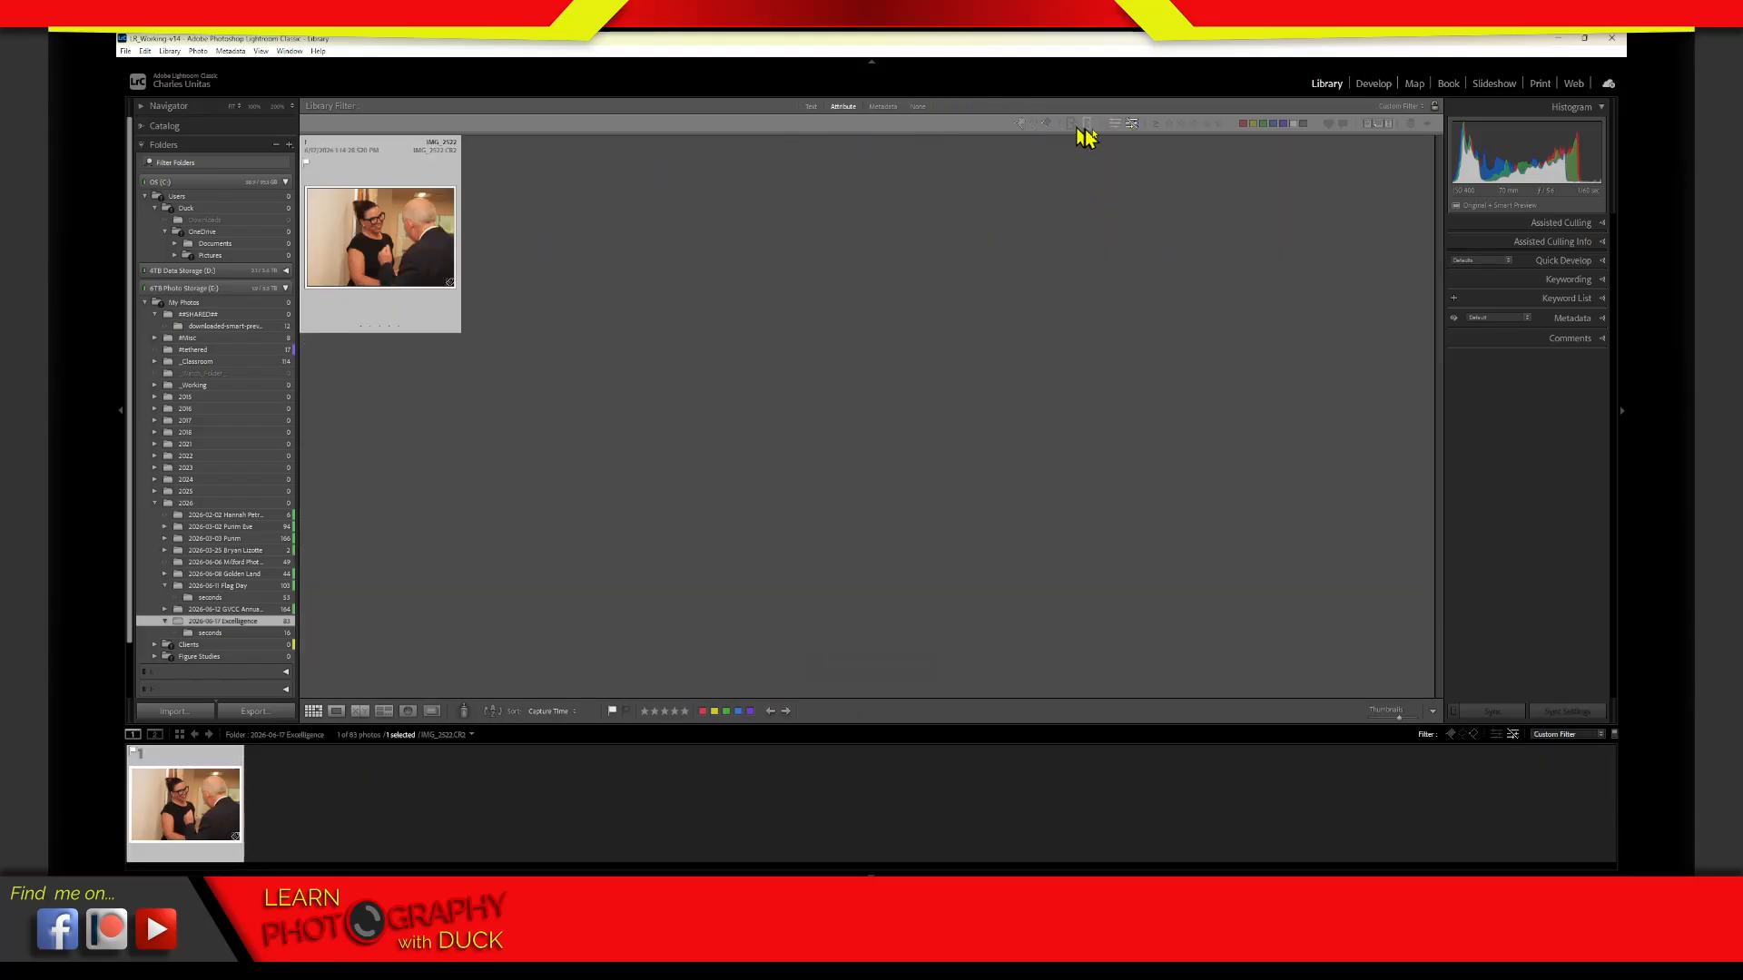
pyautogui.click(1129, 126)
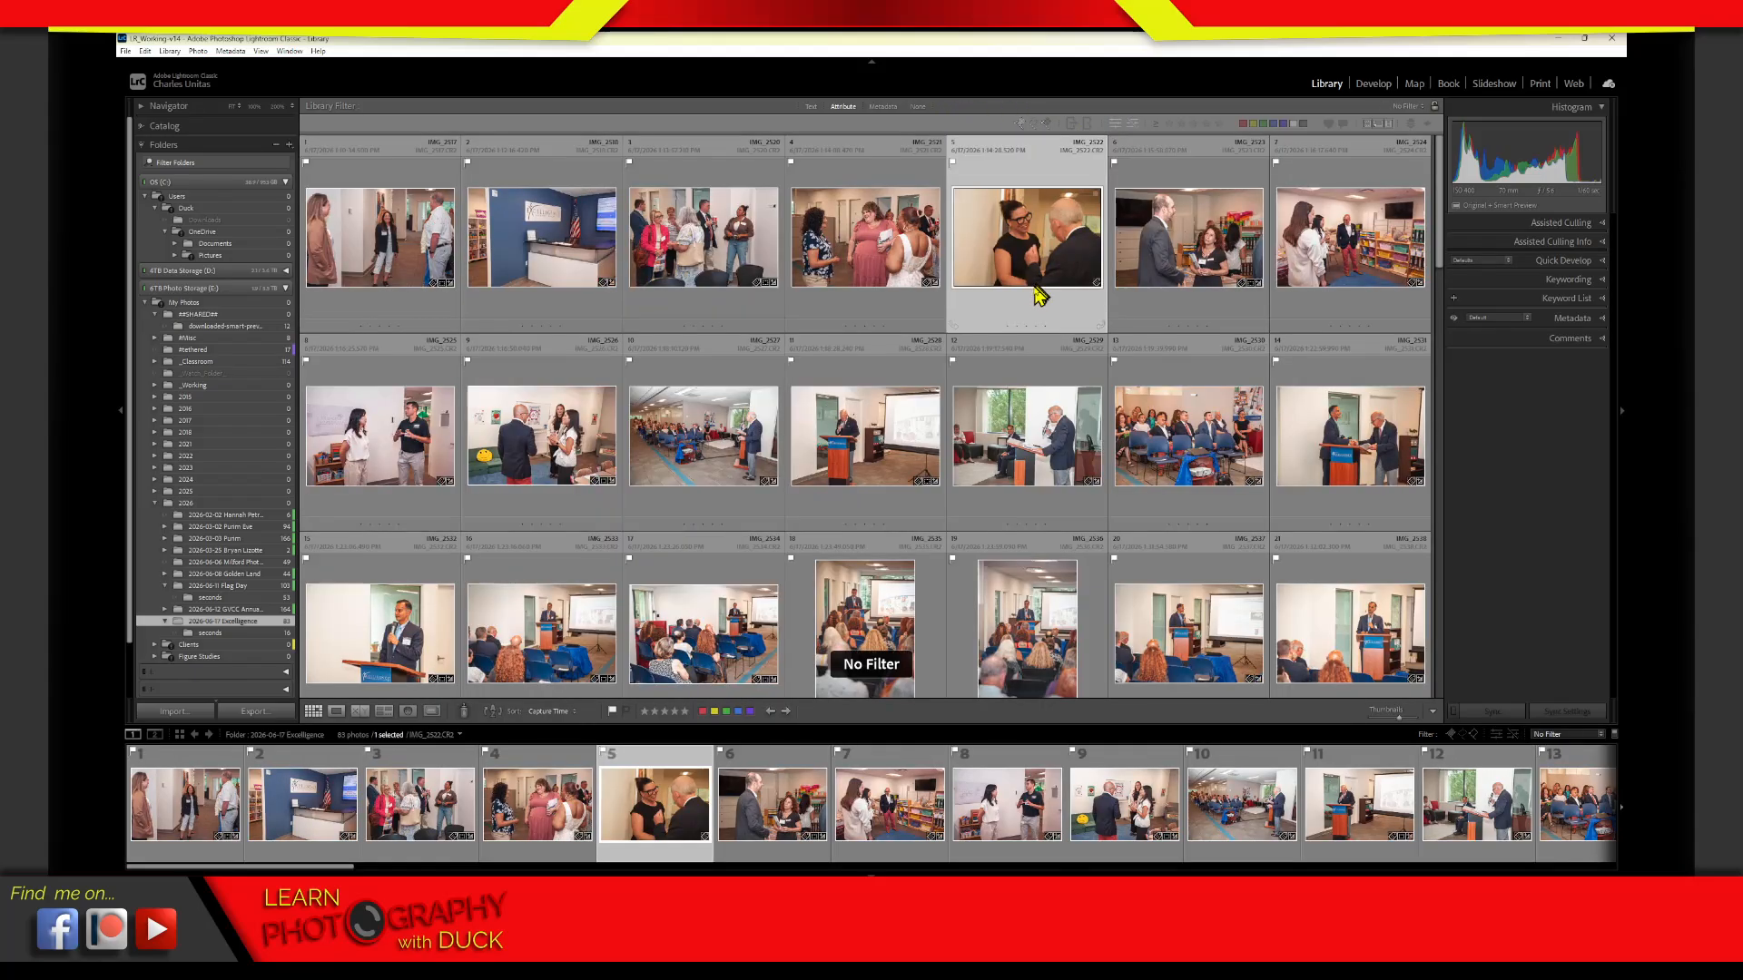
# Undo the settings reset of IMG_2522.CR2 in Develop and return to the Library
pyautogui.hotkey('ctrl', 'z')
pyautogui.hotkey('ctrl', 'z')
pyautogui.press('d')
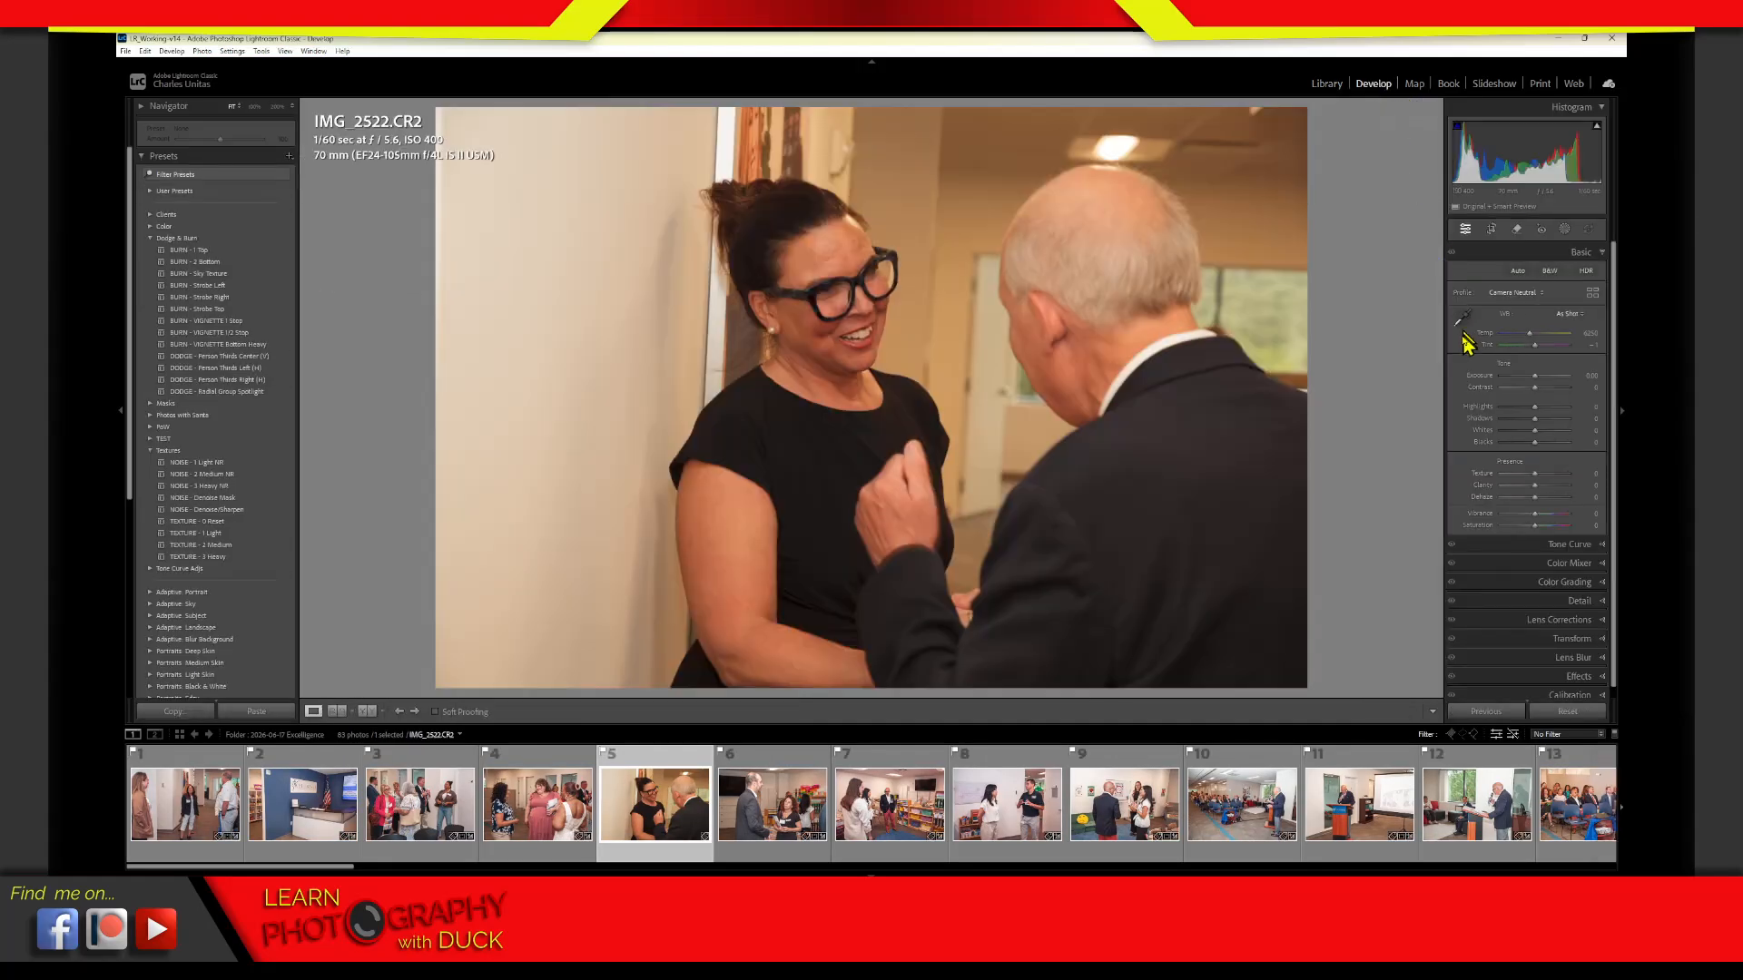
pyautogui.hotkey('ctrl', 'z')
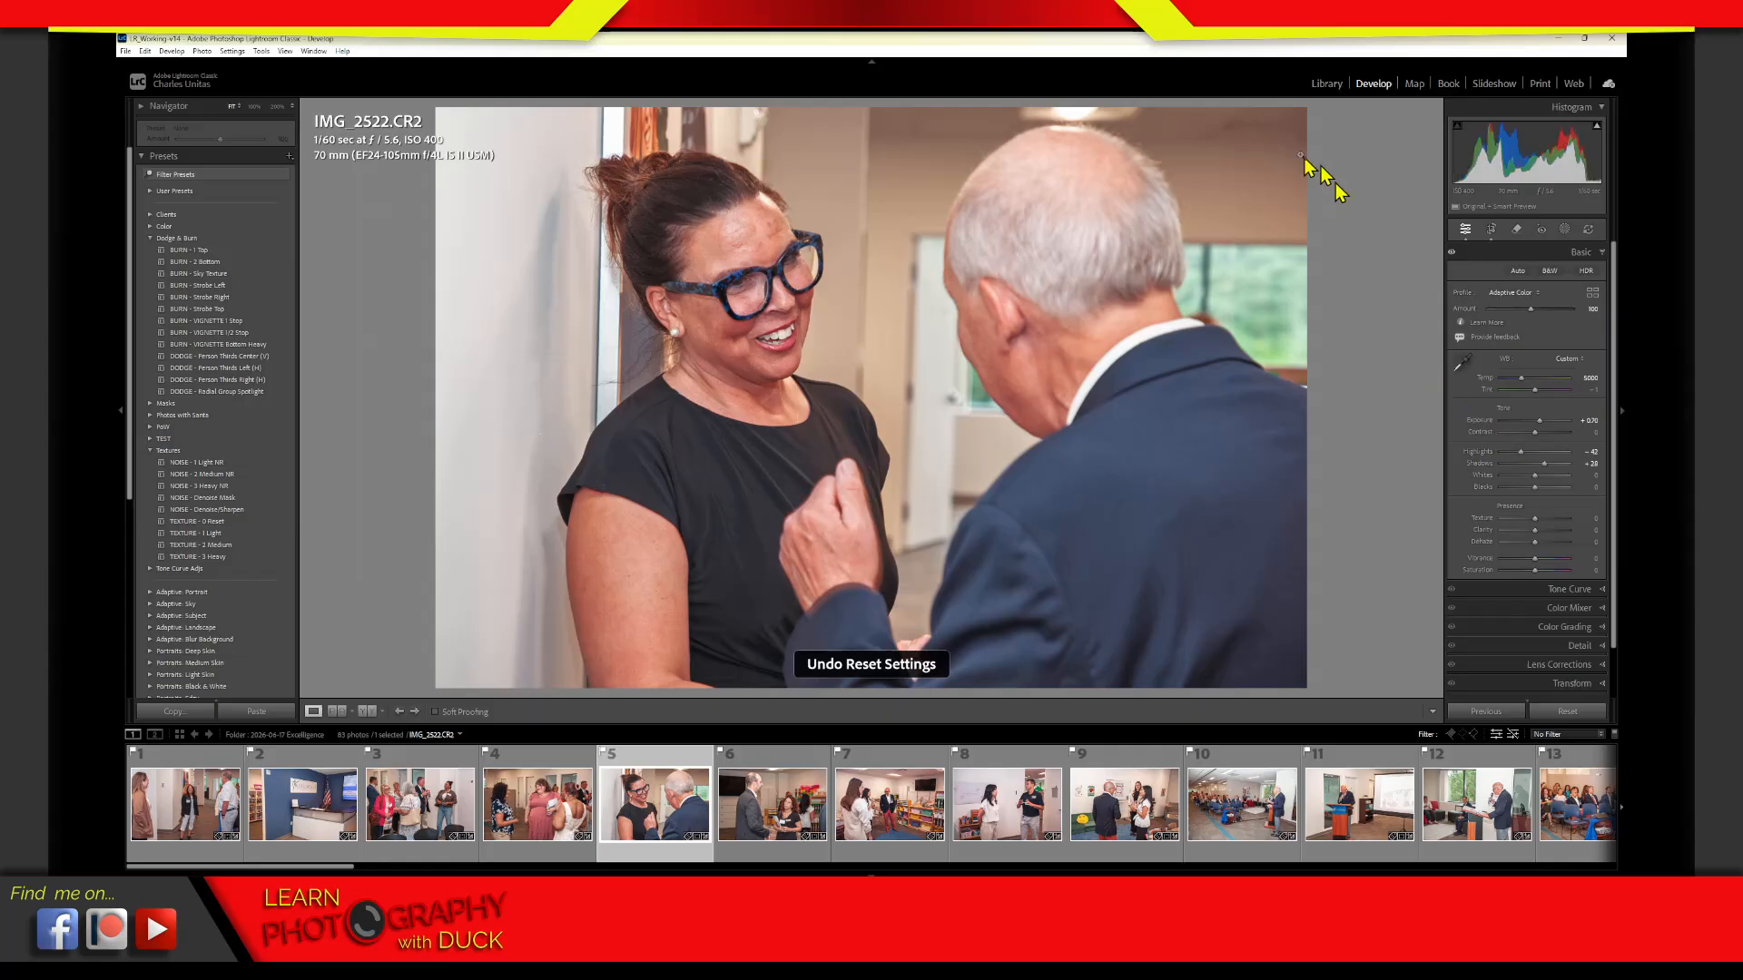
pyautogui.click(1329, 86)
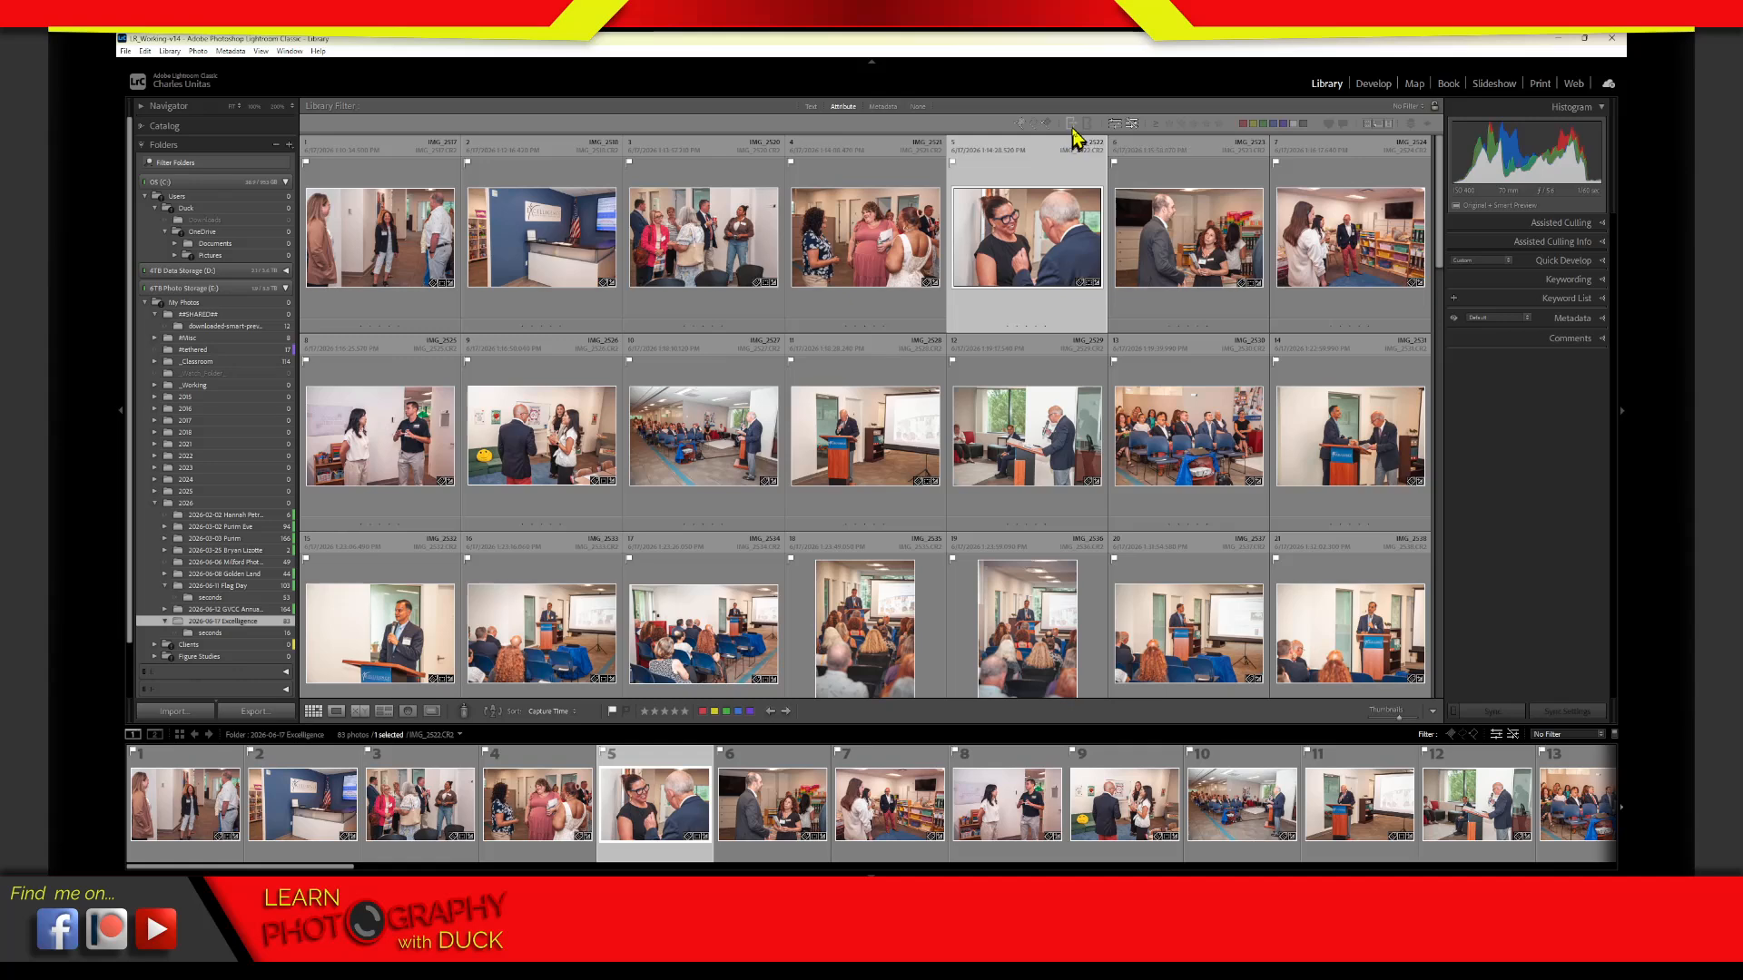
# Filter the Excelligence folder by exported and by not-exported files, and clear the export filter
pyautogui.click(1072, 128)
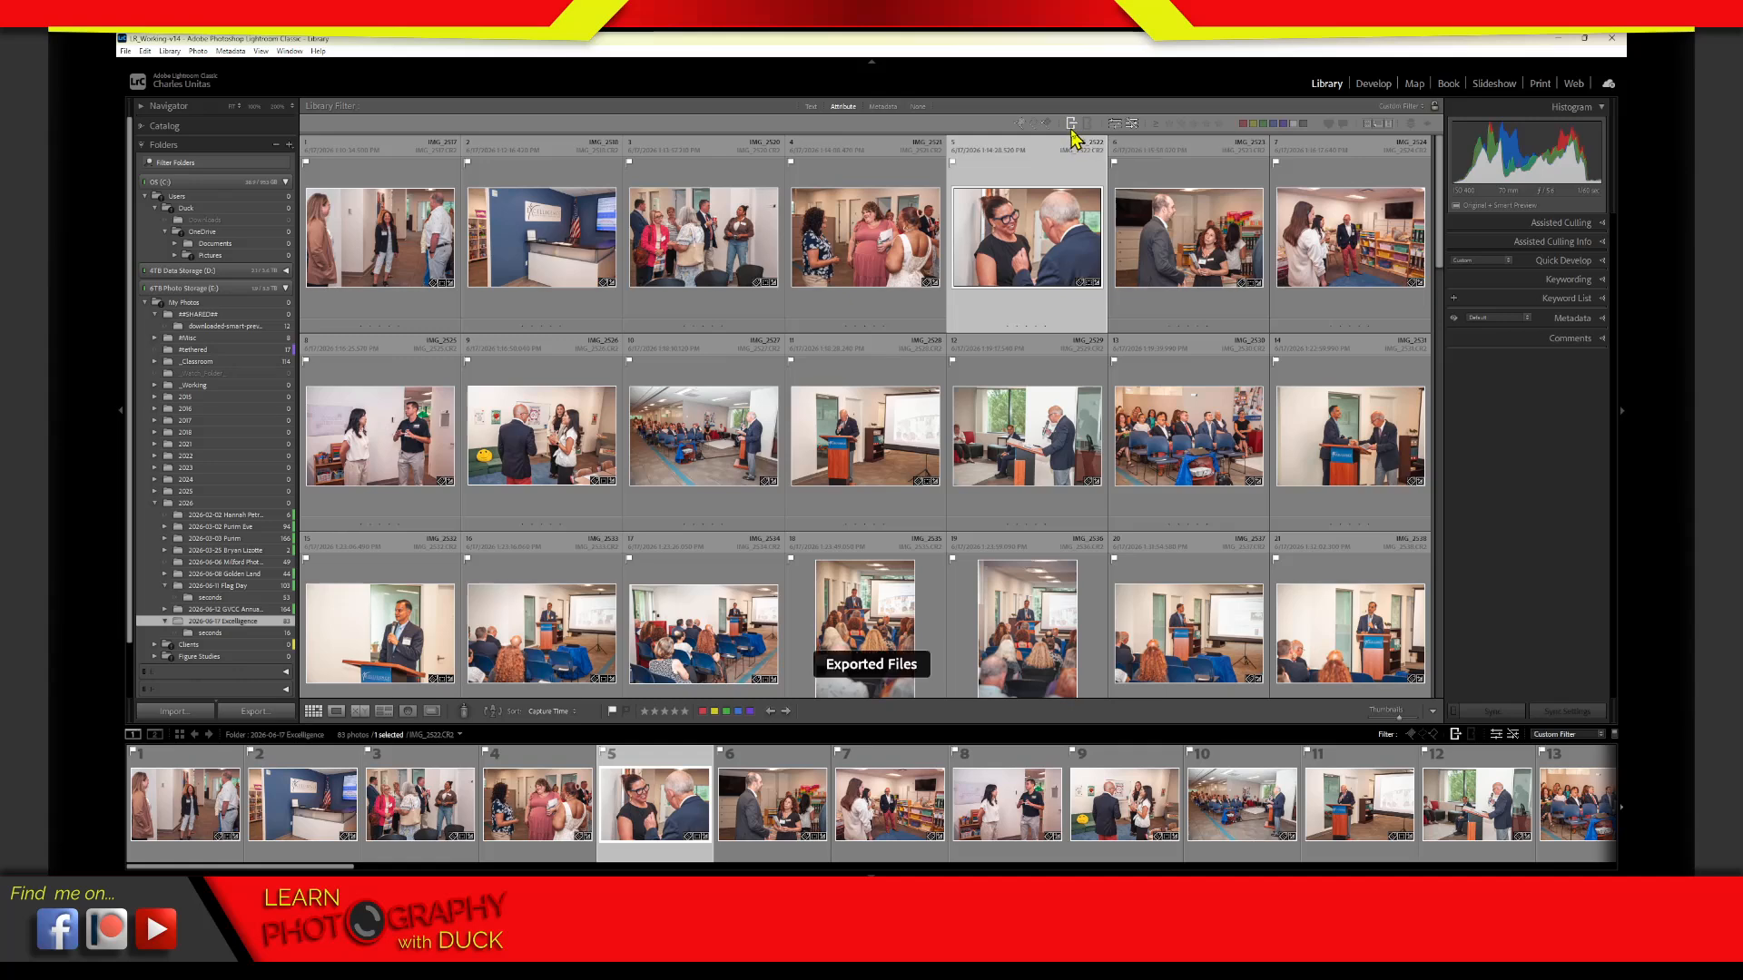
pyautogui.click(1088, 124)
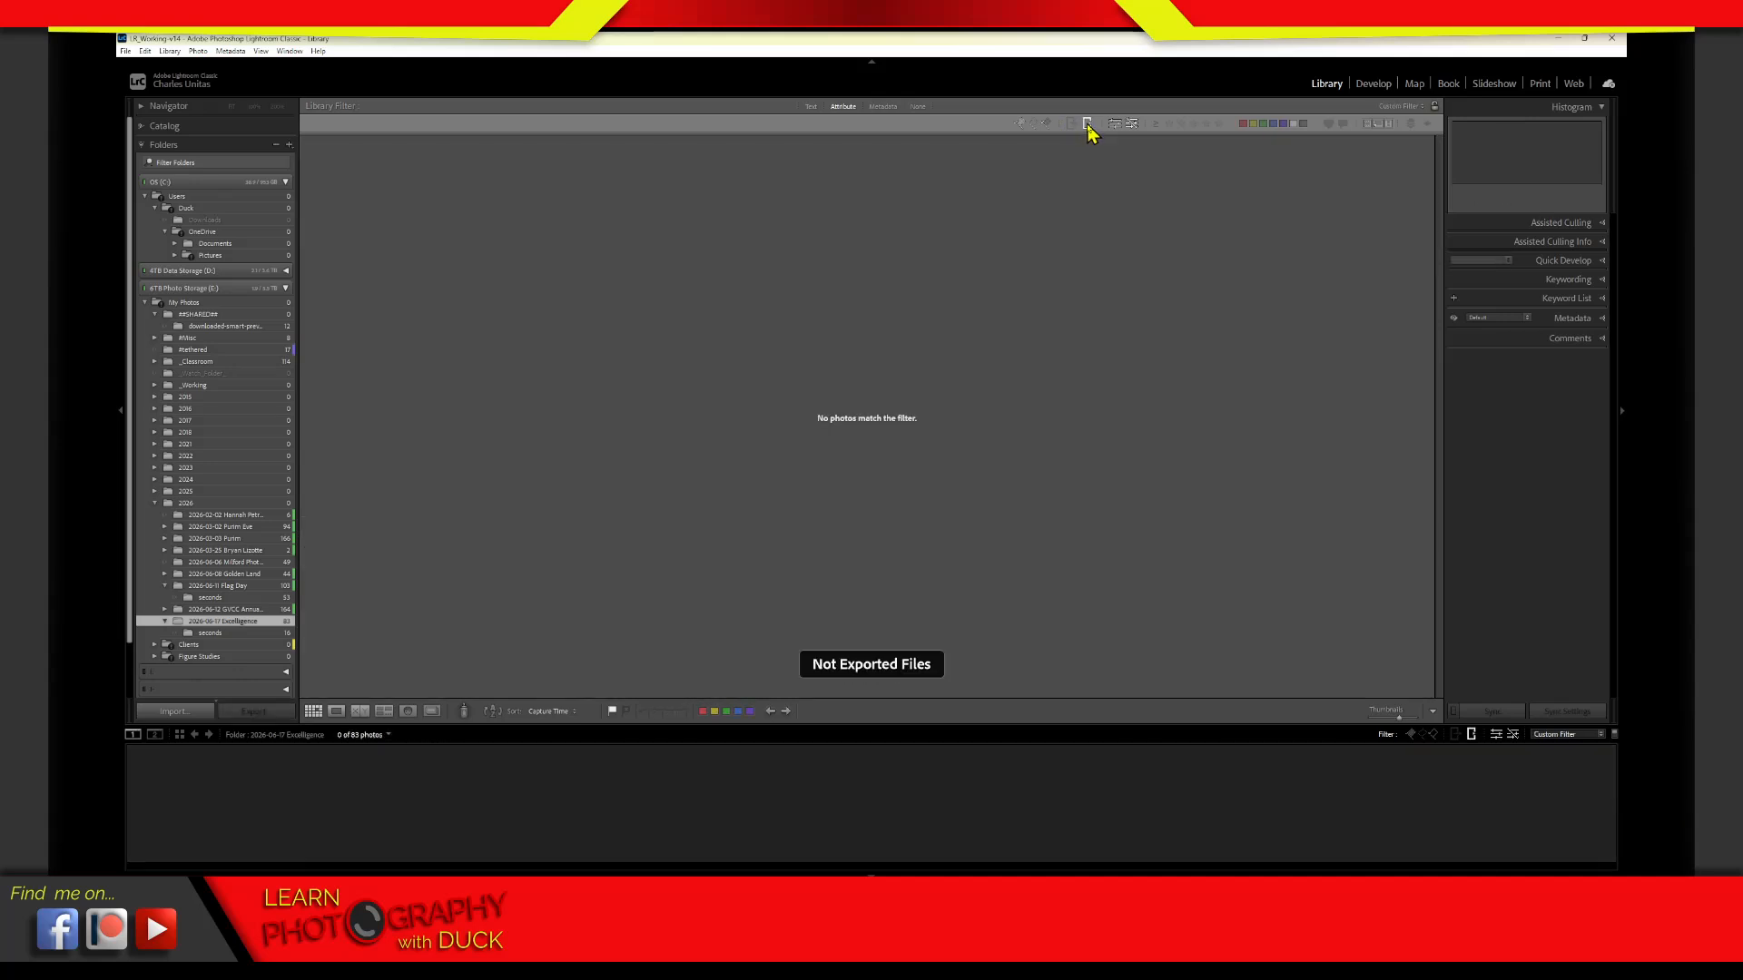
pyautogui.click(1087, 124)
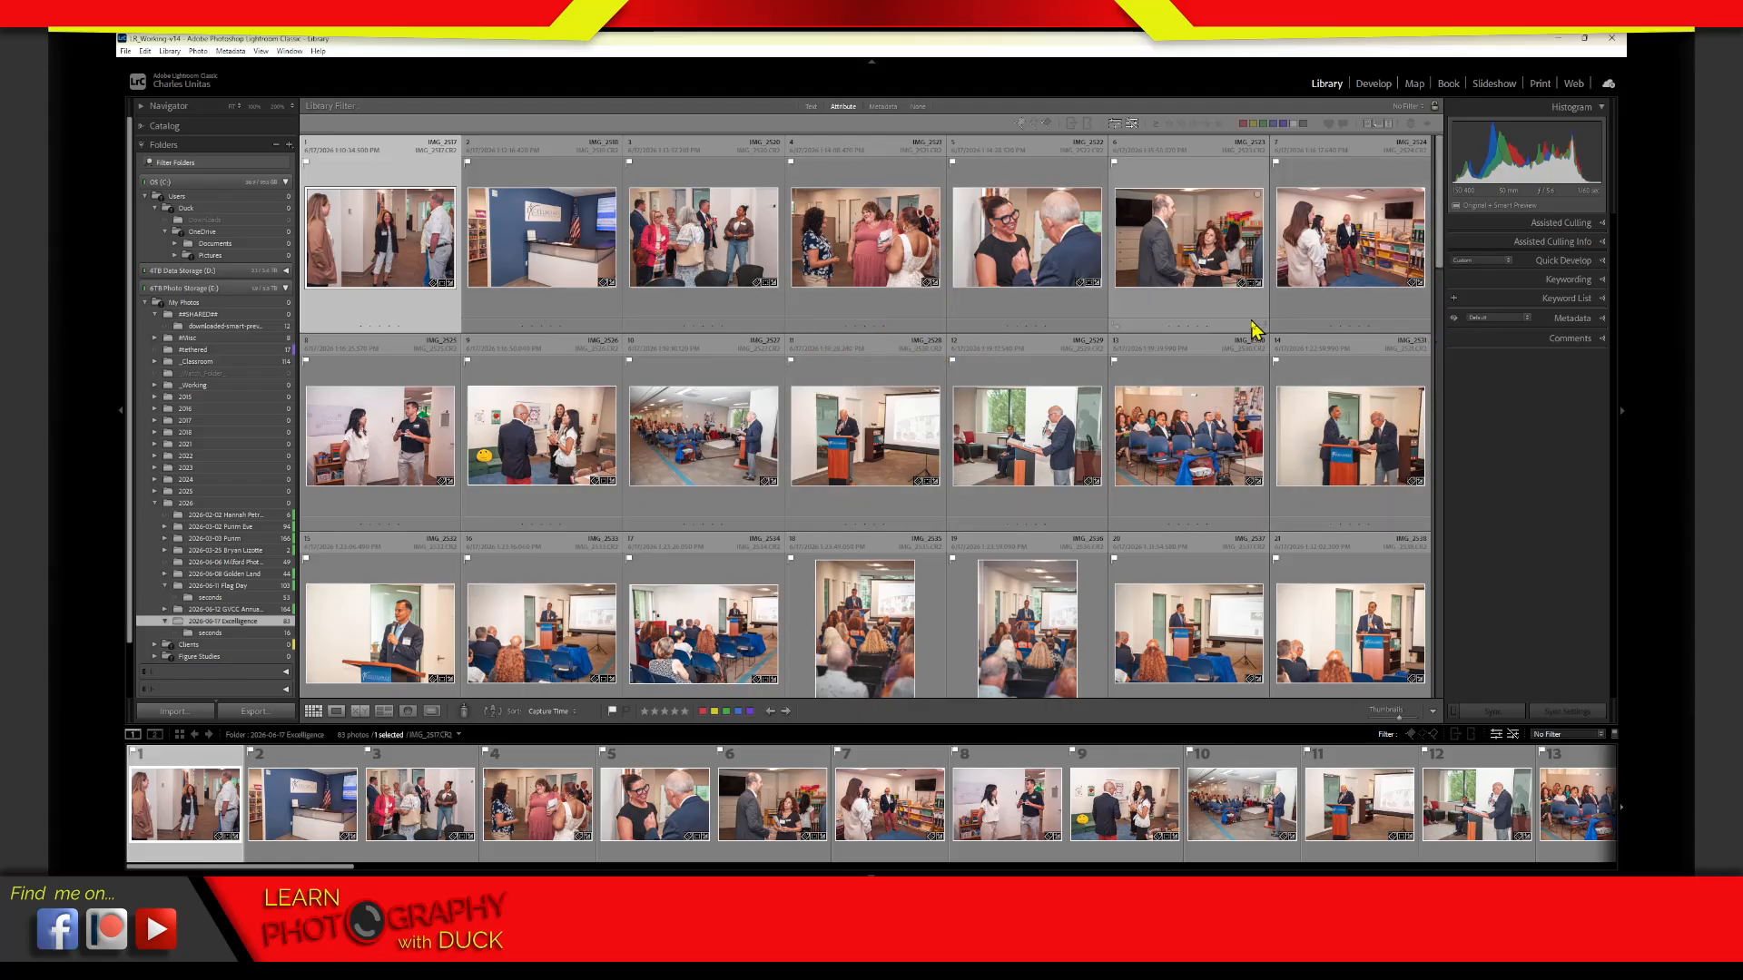
pyautogui.click(1086, 124)
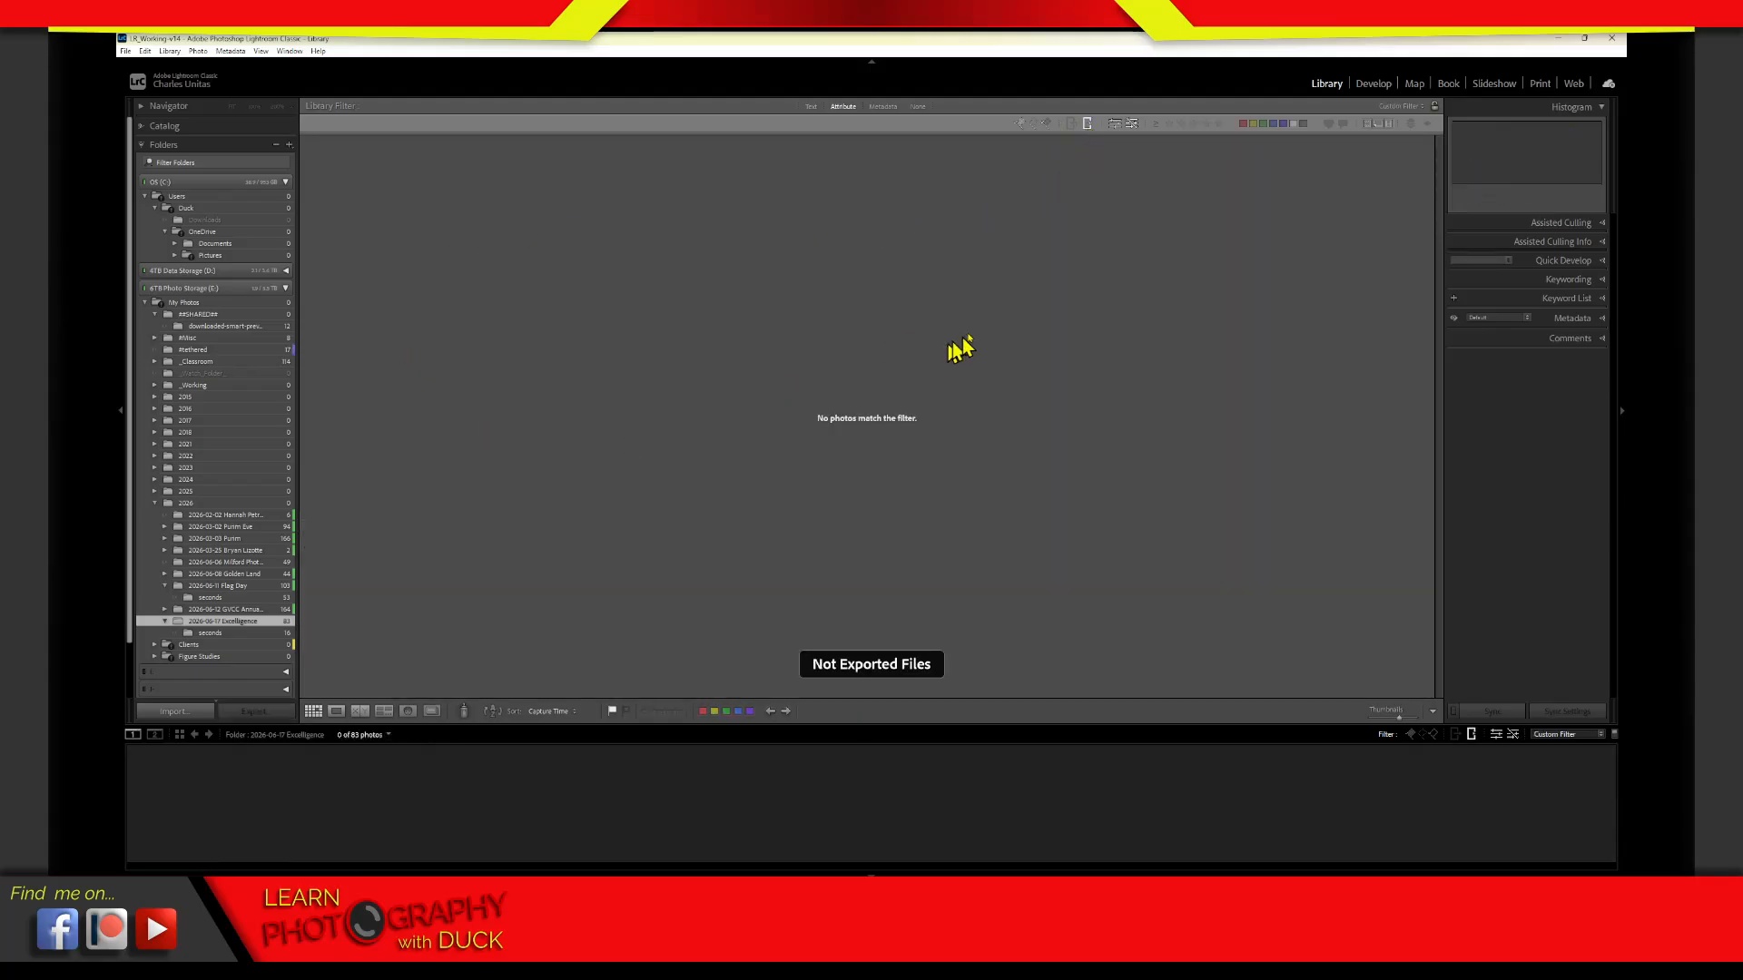
pyautogui.click(1088, 126)
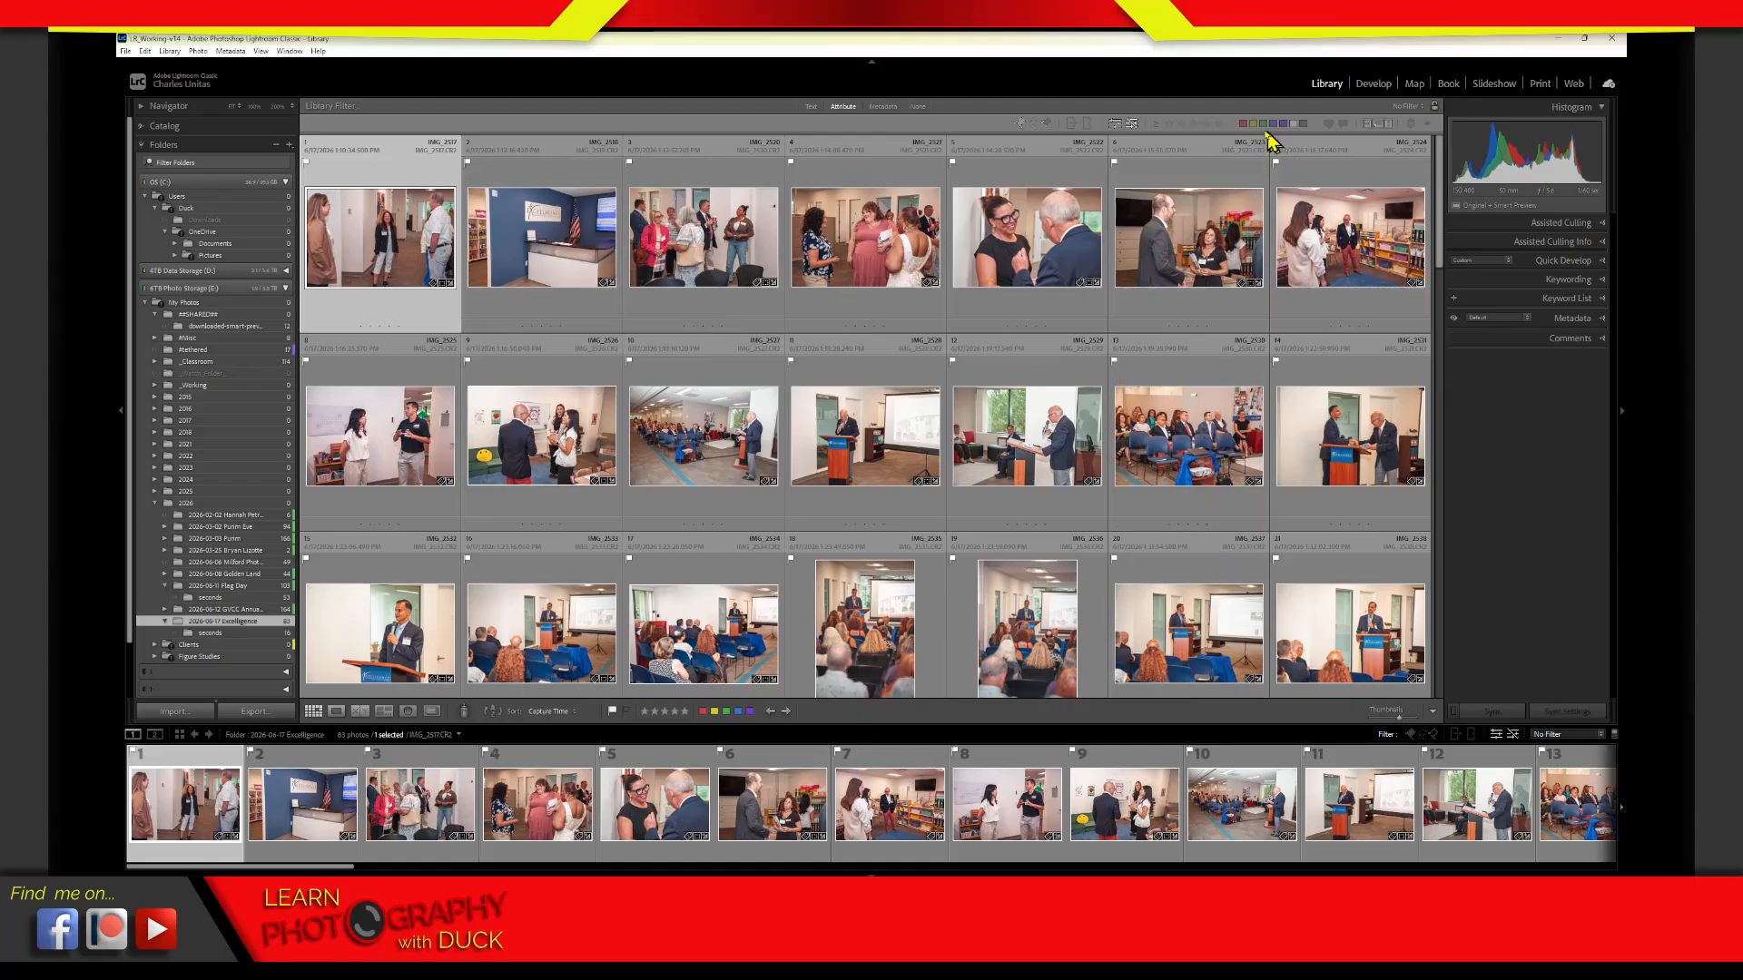
# Filter the Excelligence folder by green, blue and purple colour labels, and clear the label filter
pyautogui.click(1262, 123)
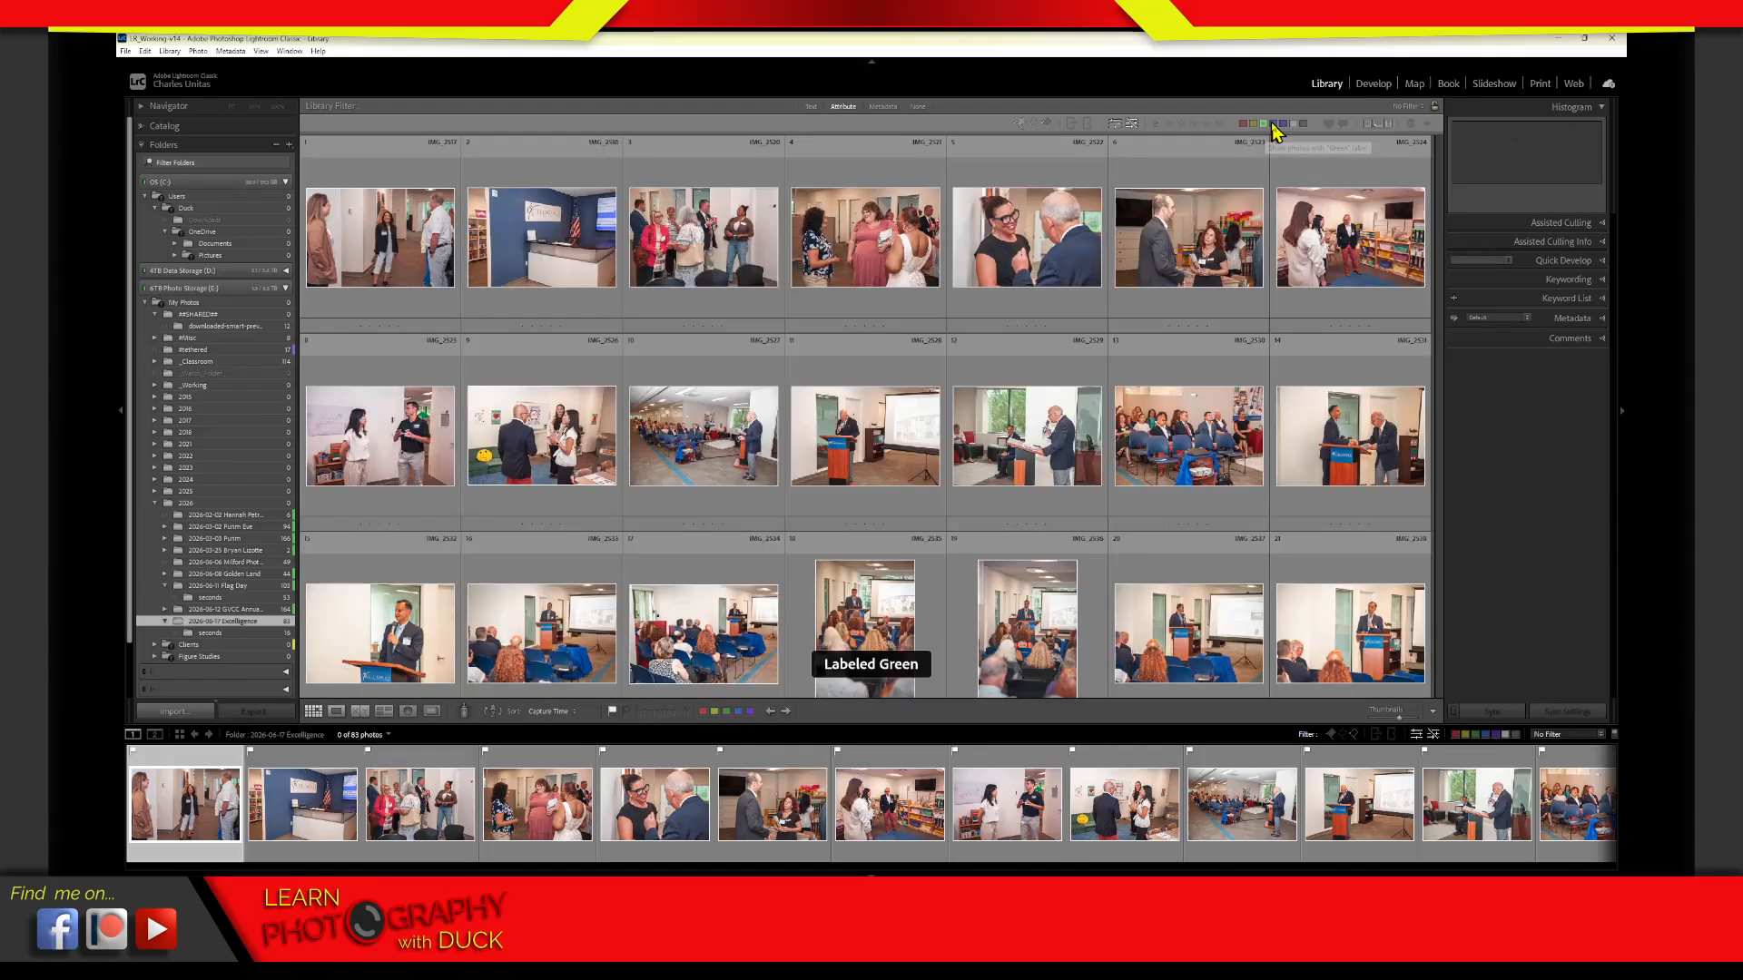
pyautogui.click(1273, 126)
pyautogui.click(1283, 124)
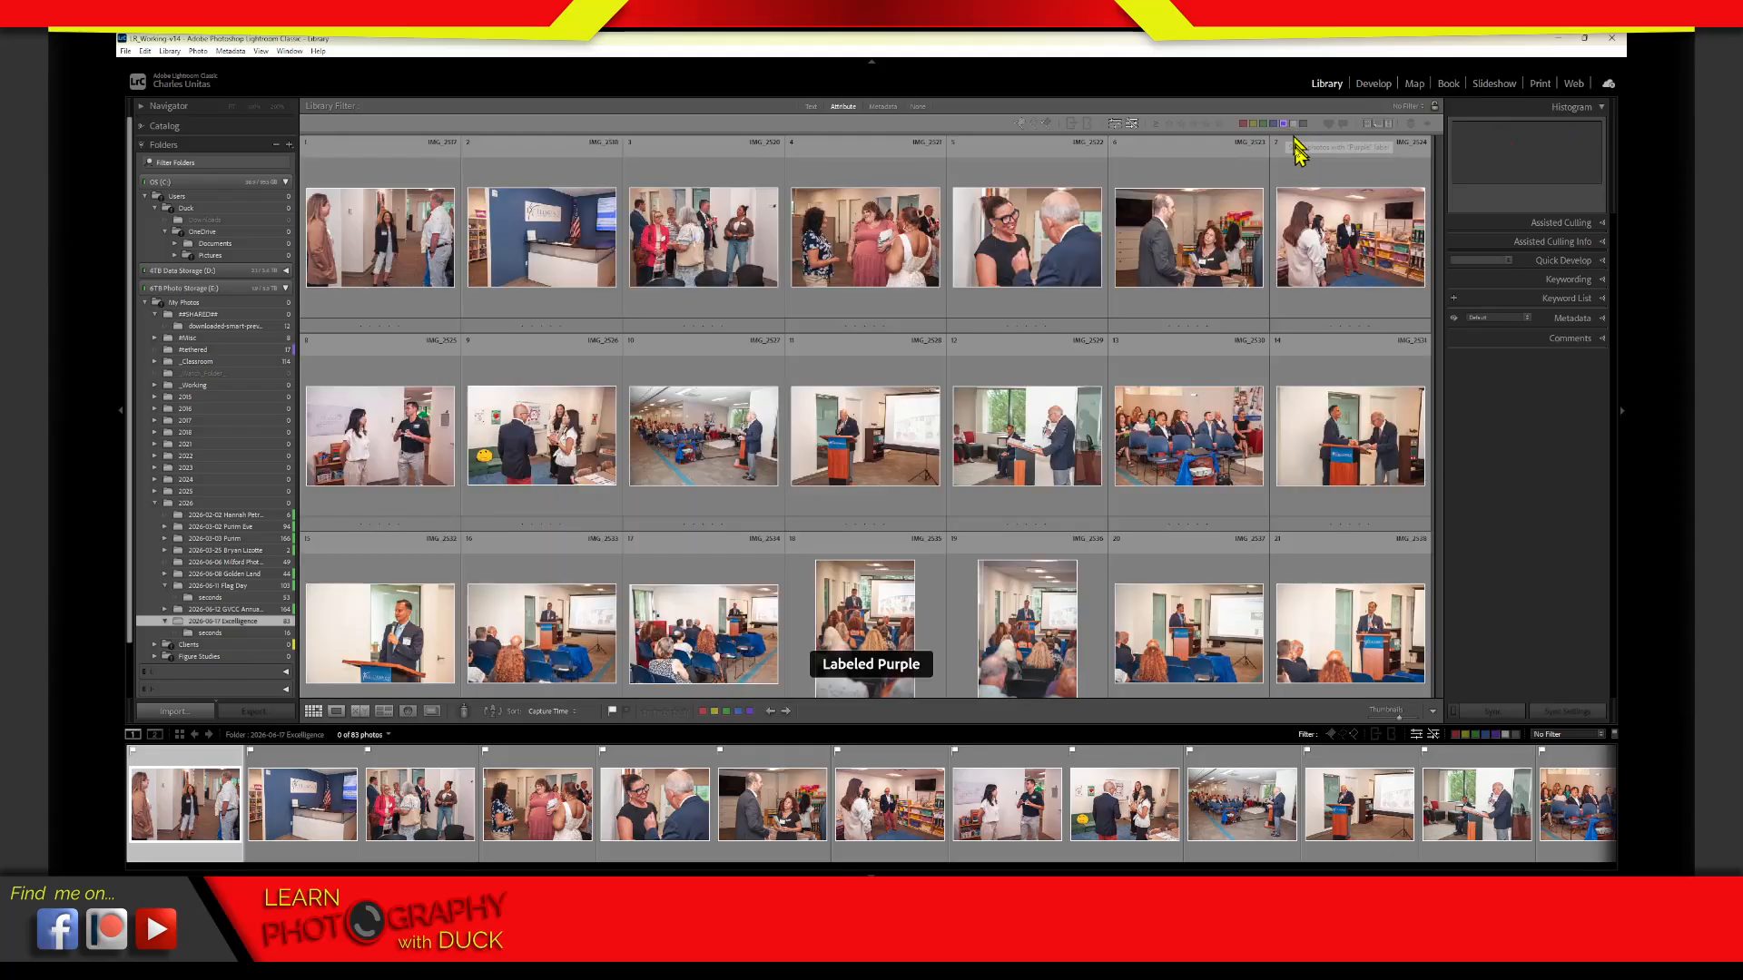
pyautogui.click(1283, 124)
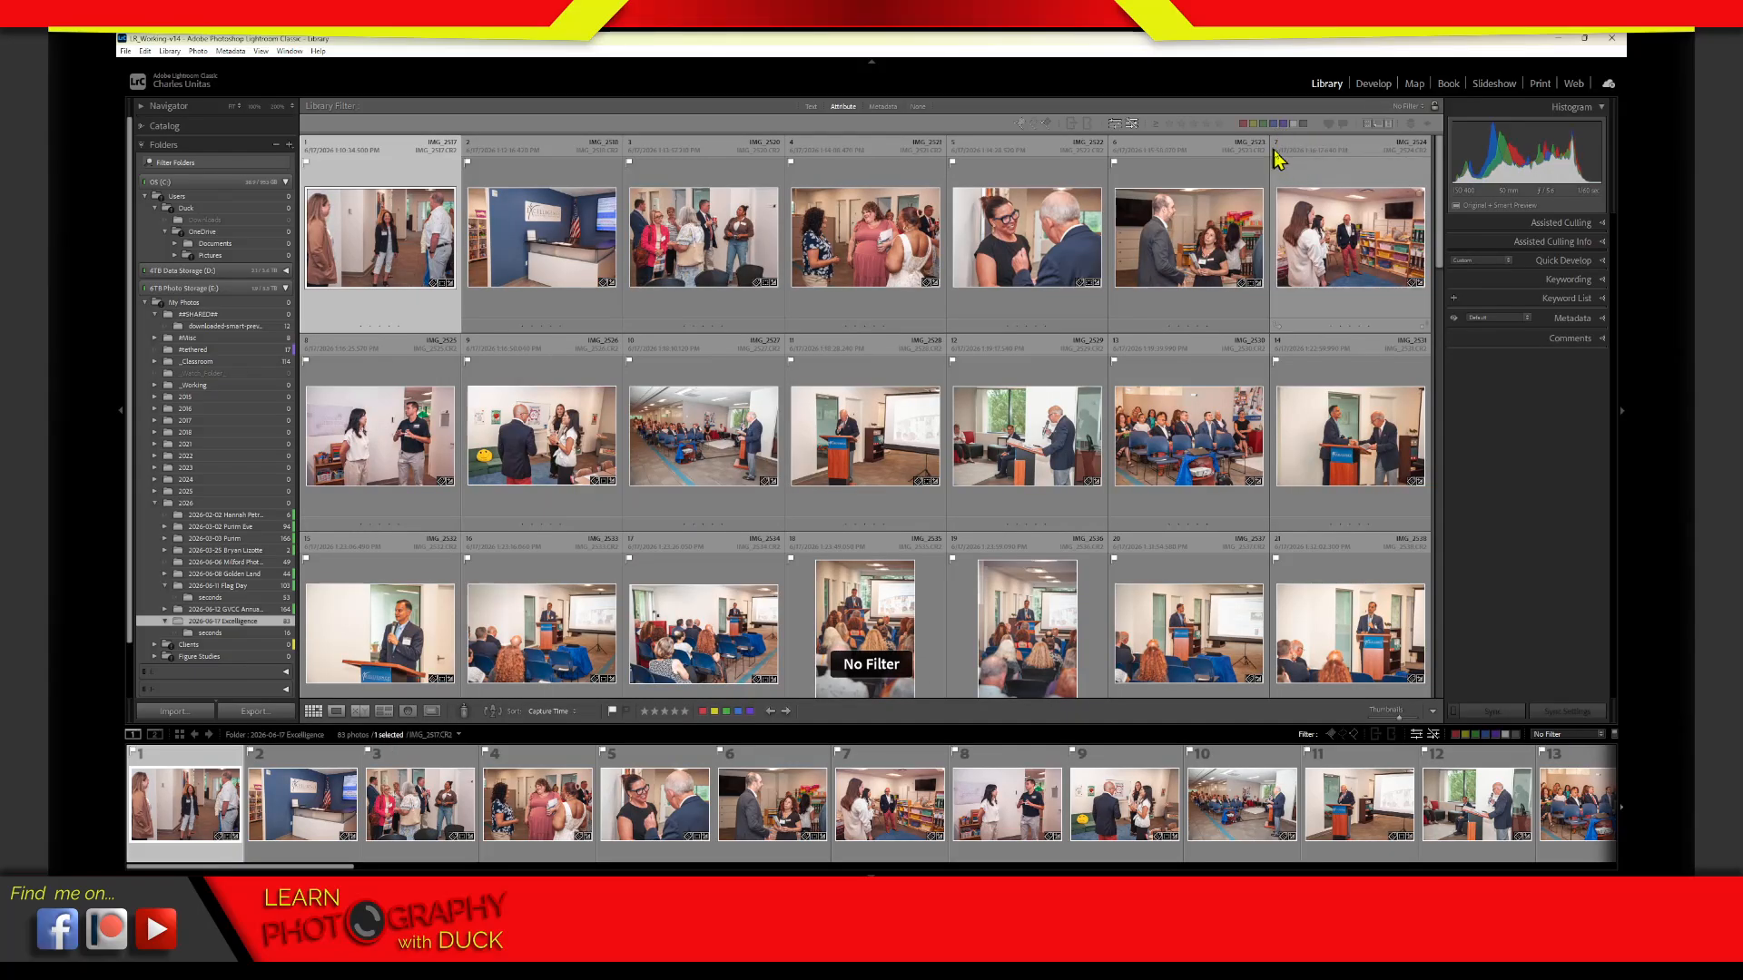
# Filter the Excelligence folder by liked files and by commented files, clearing each filter after viewing
pyautogui.click(1329, 124)
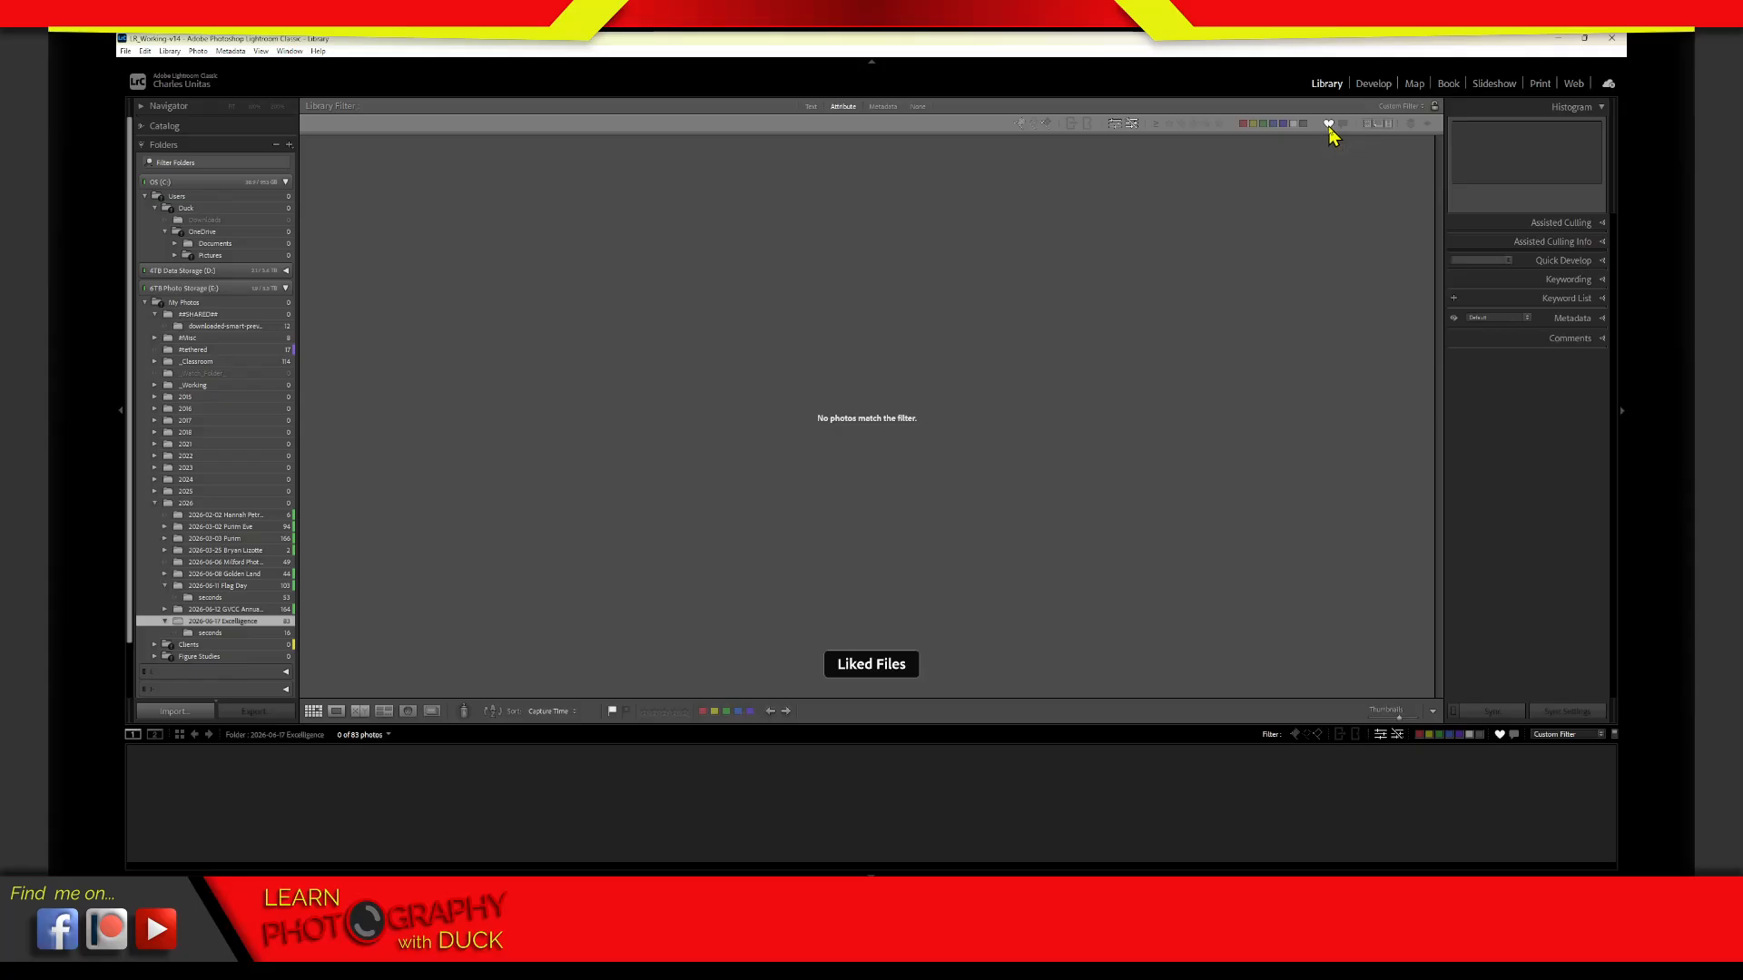
pyautogui.click(1329, 125)
pyautogui.click(1329, 125)
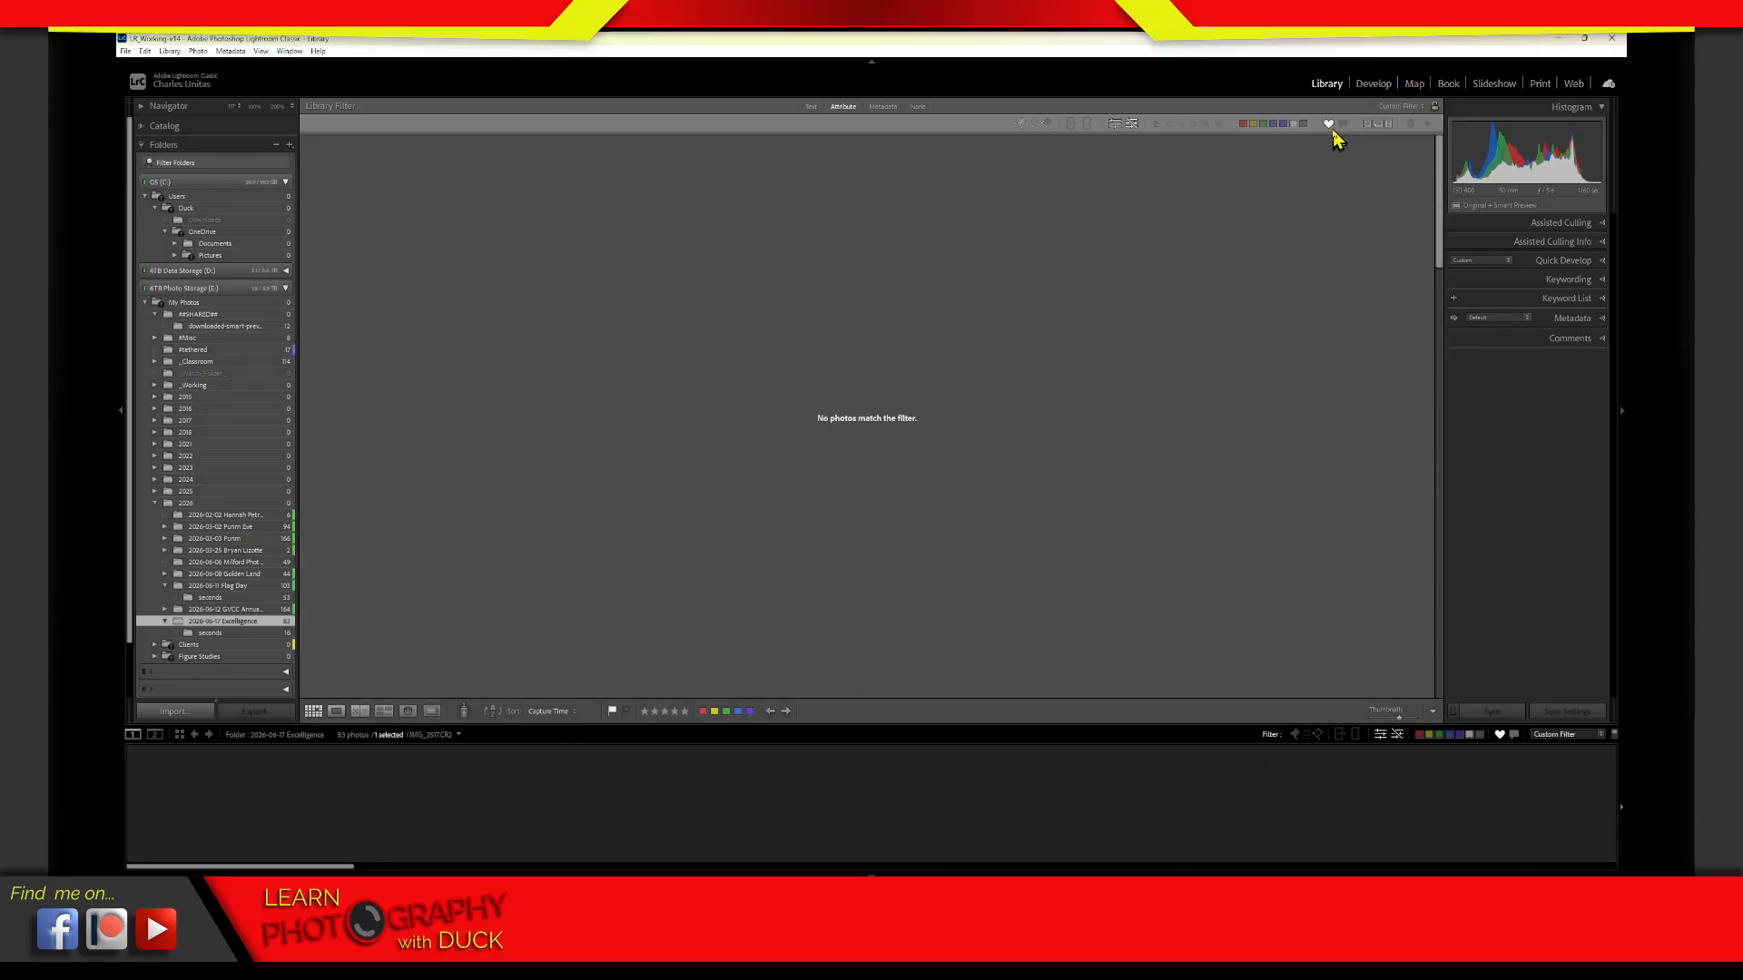
pyautogui.click(1329, 124)
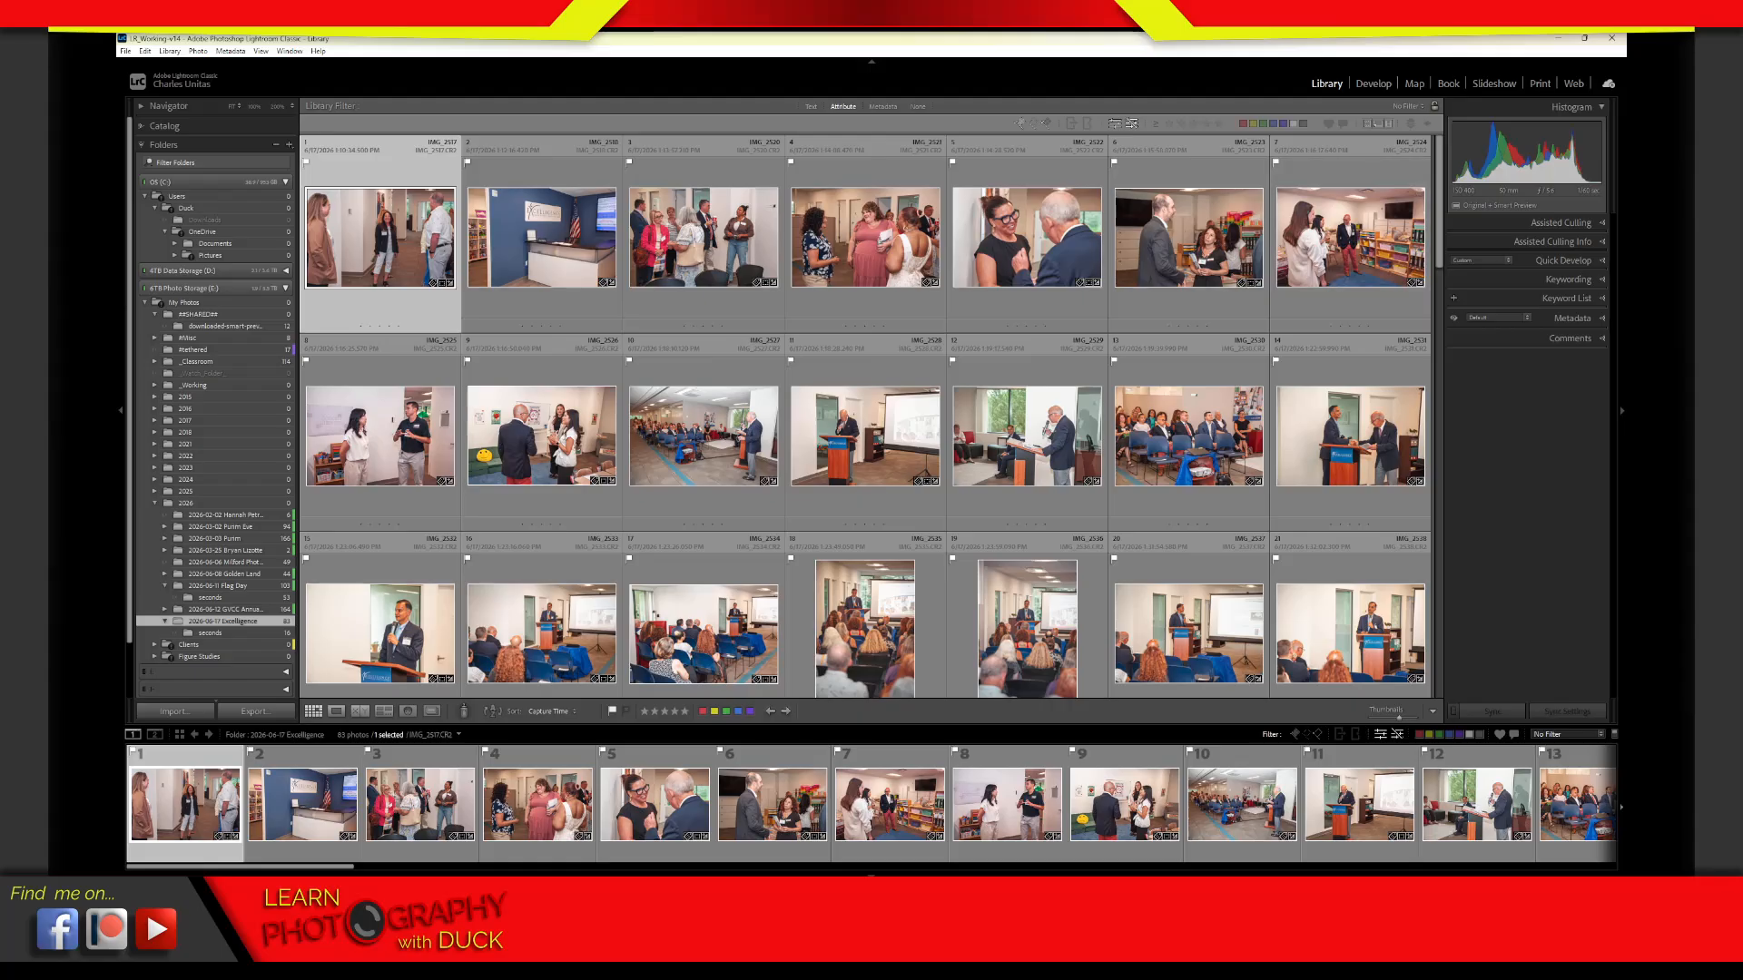
pyautogui.click(1332, 133)
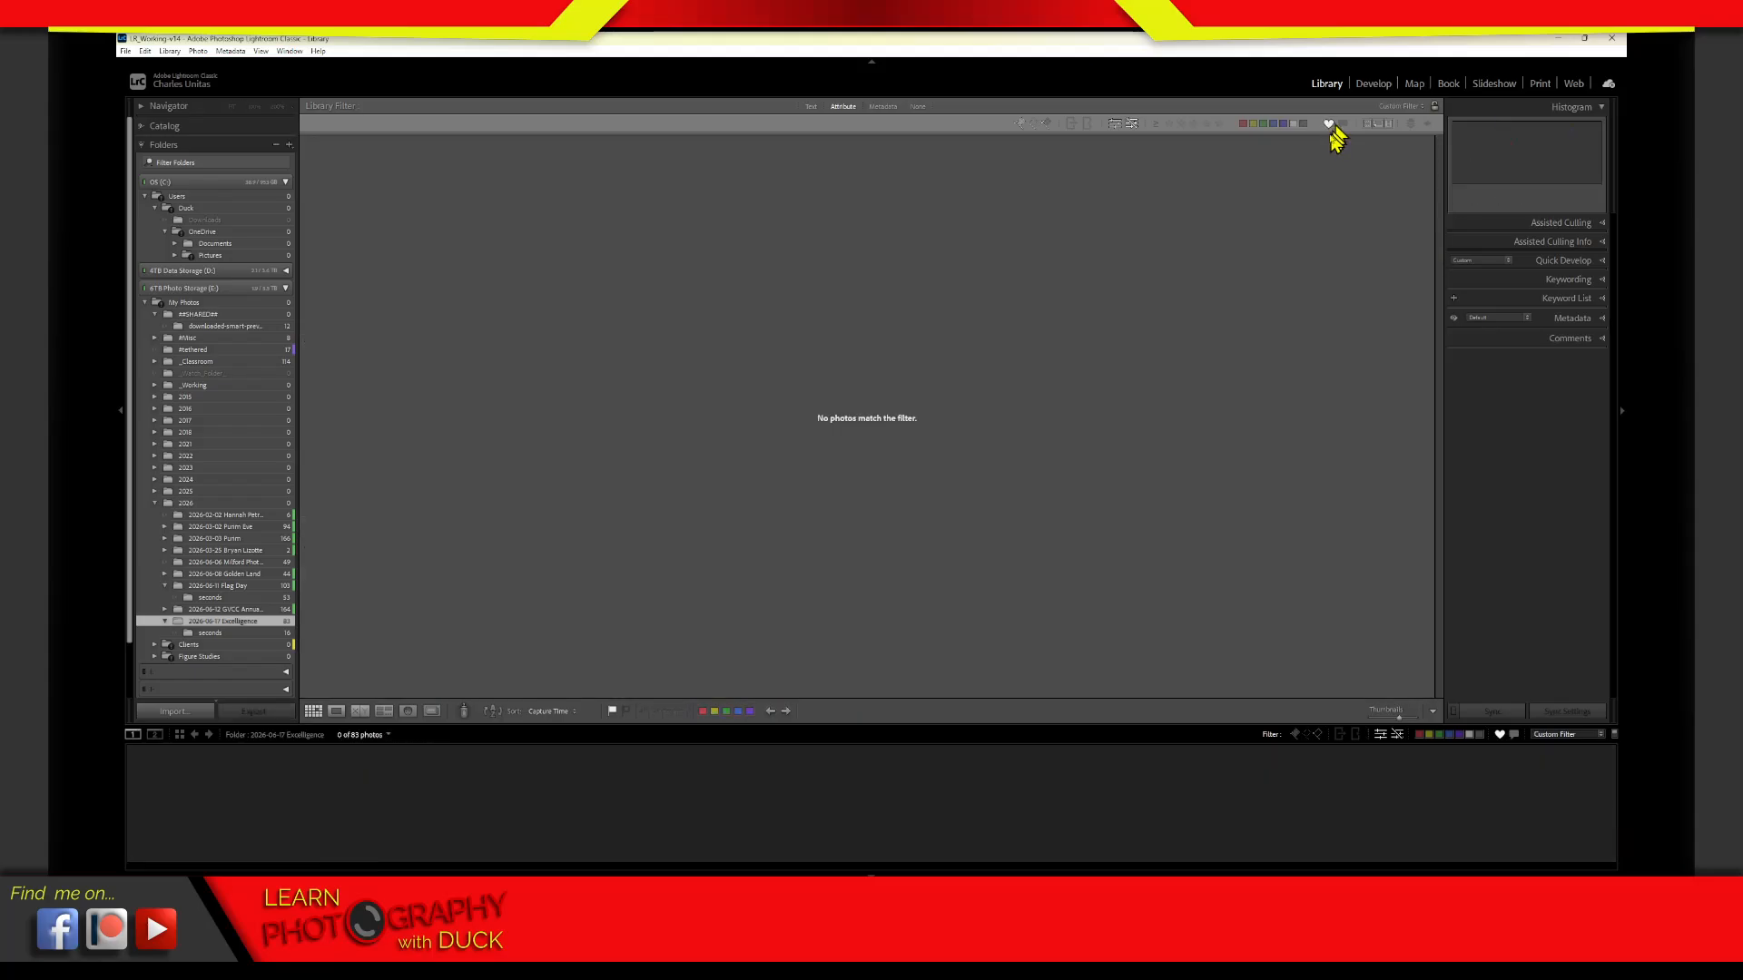
pyautogui.click(1332, 132)
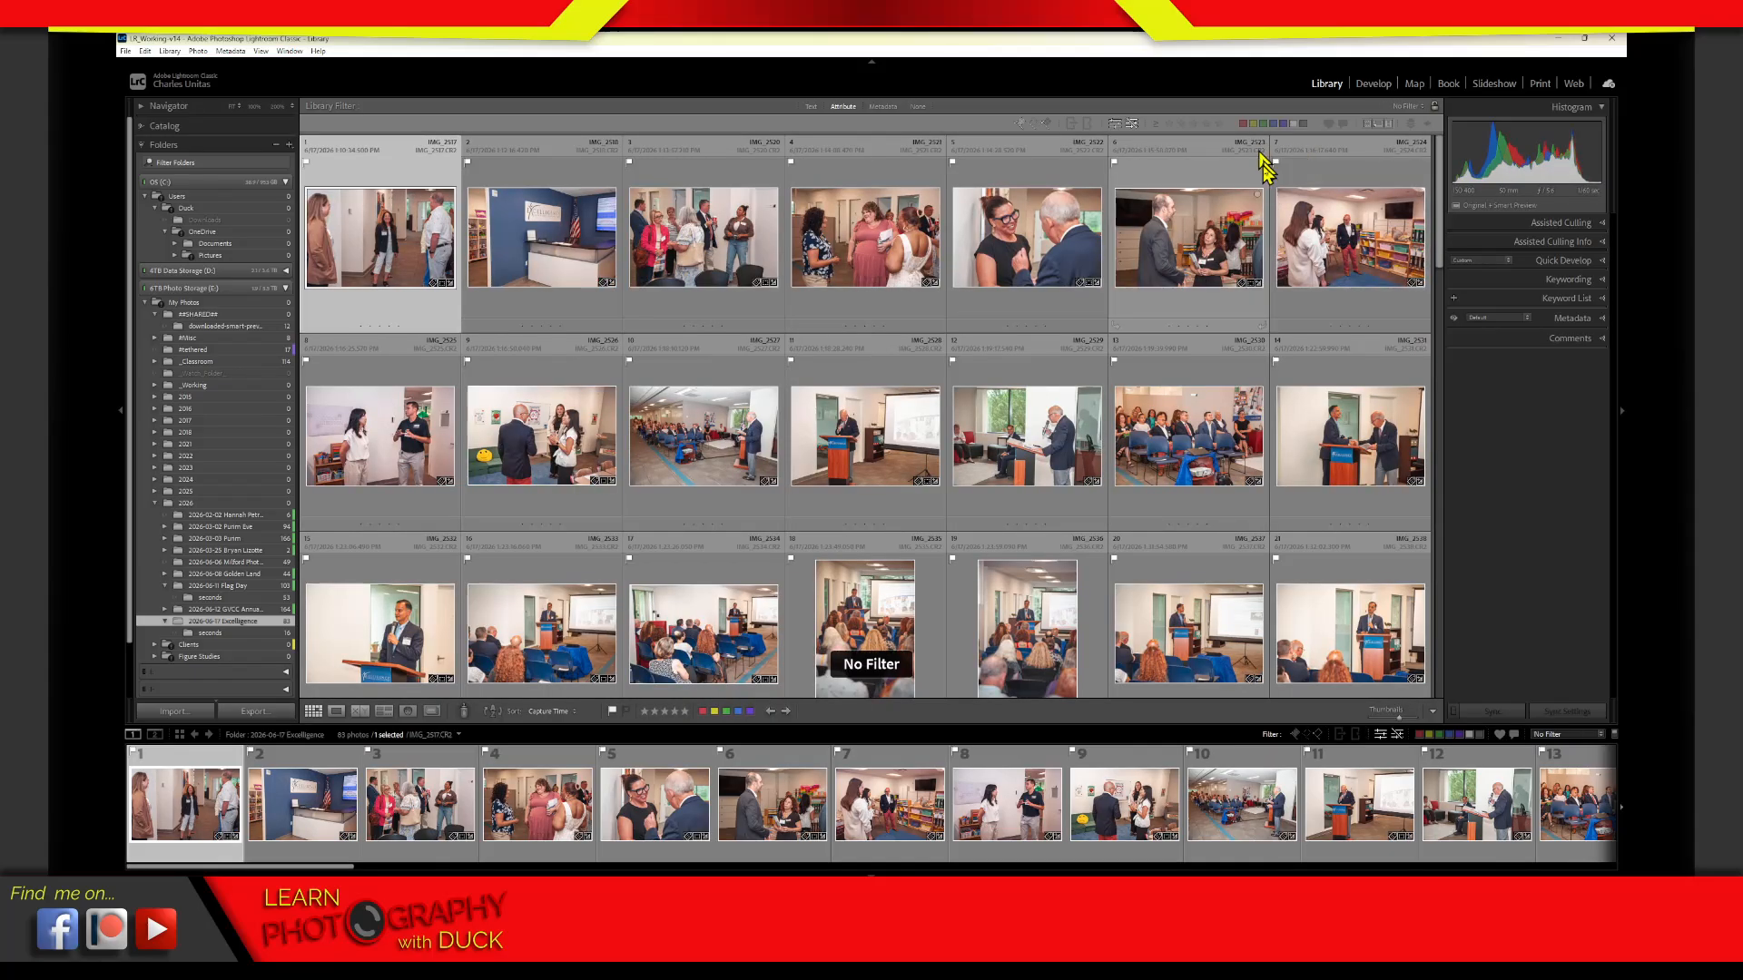
pyautogui.click(1332, 133)
pyautogui.click(1331, 132)
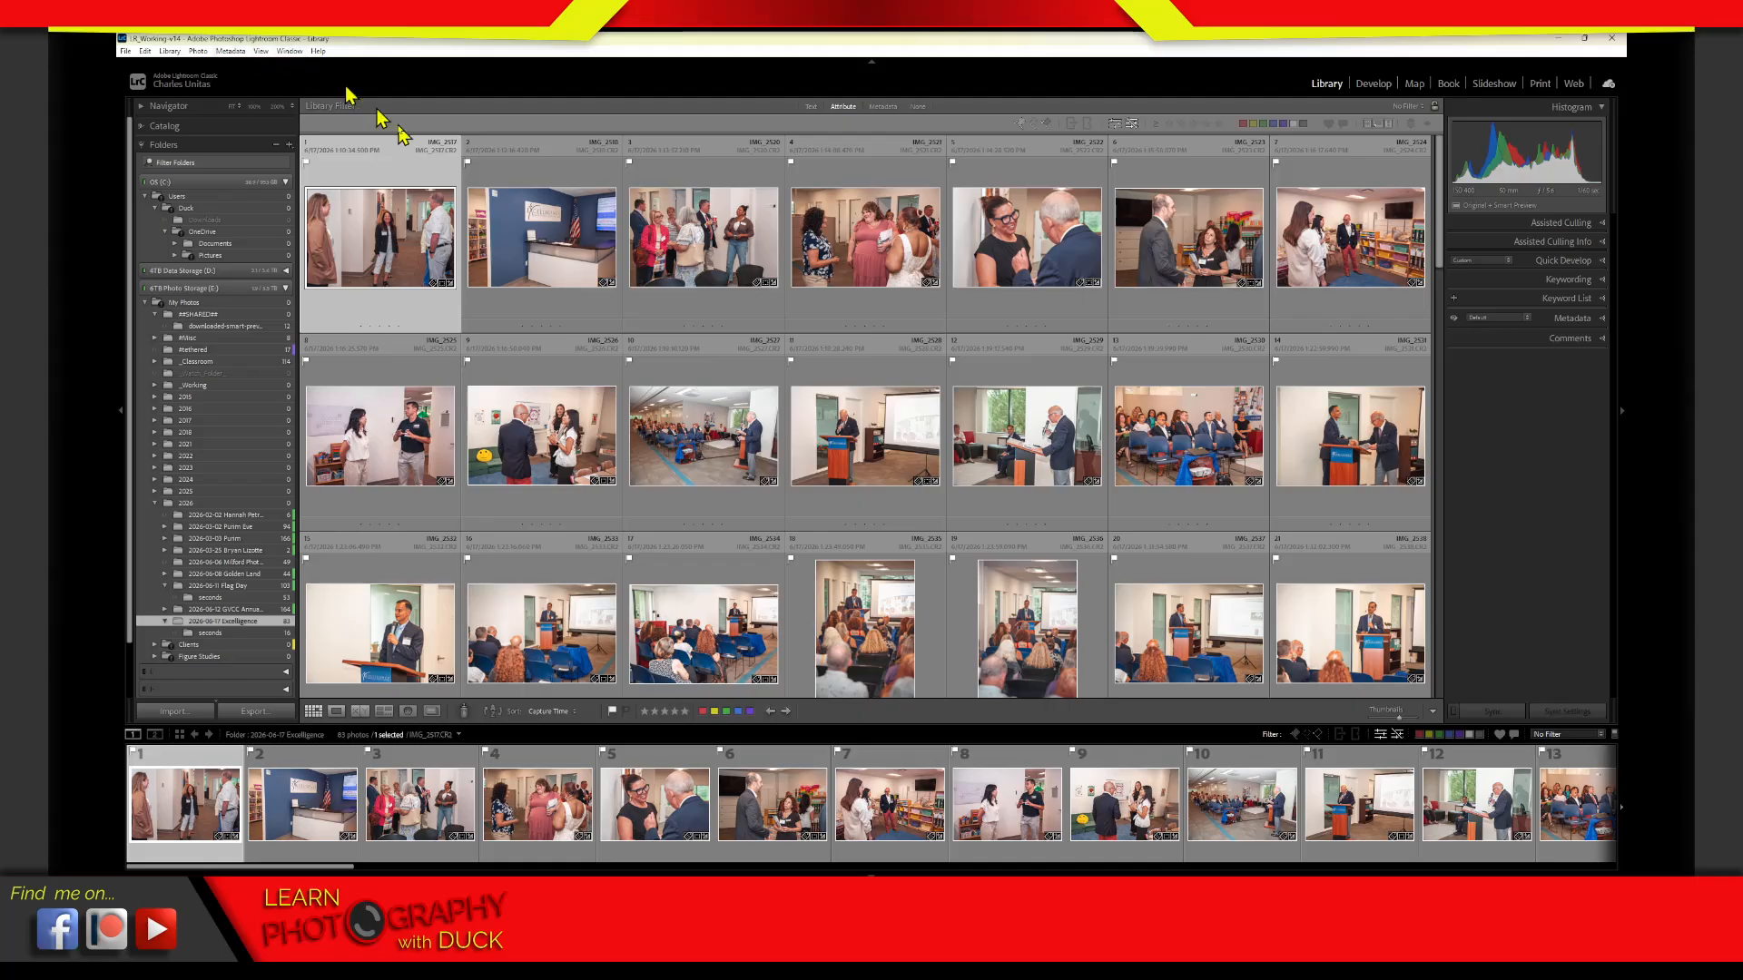
pyautogui.click(1330, 127)
pyautogui.click(1328, 128)
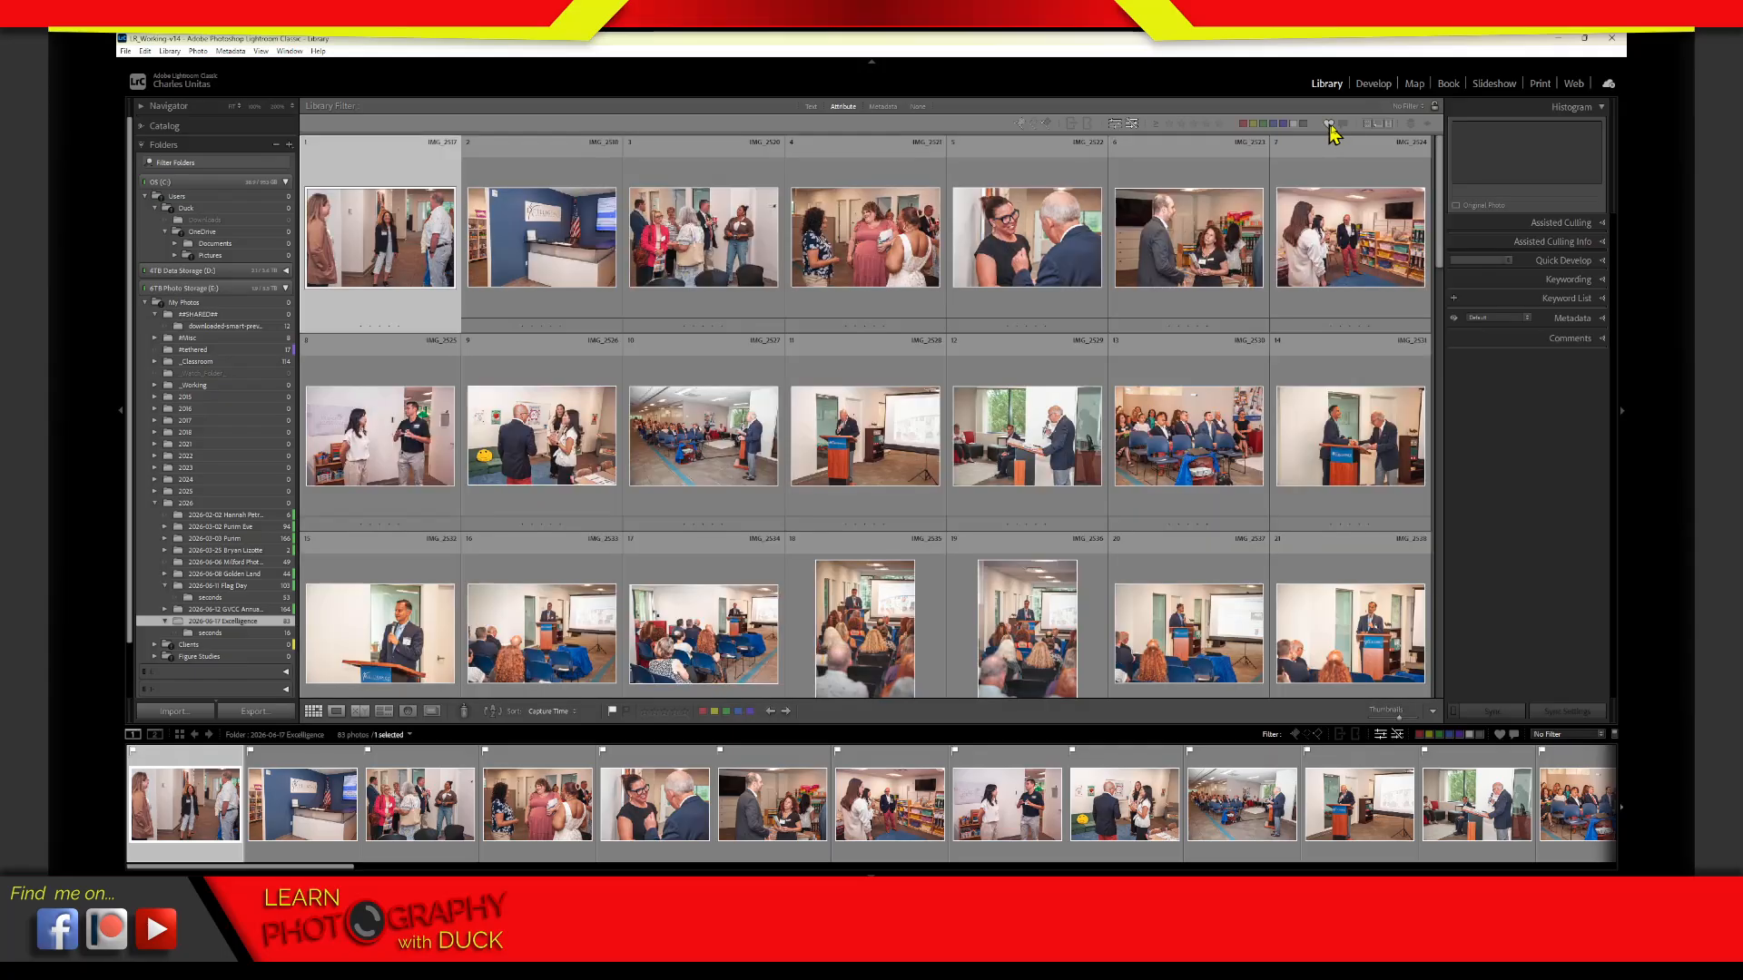
pyautogui.click(1344, 127)
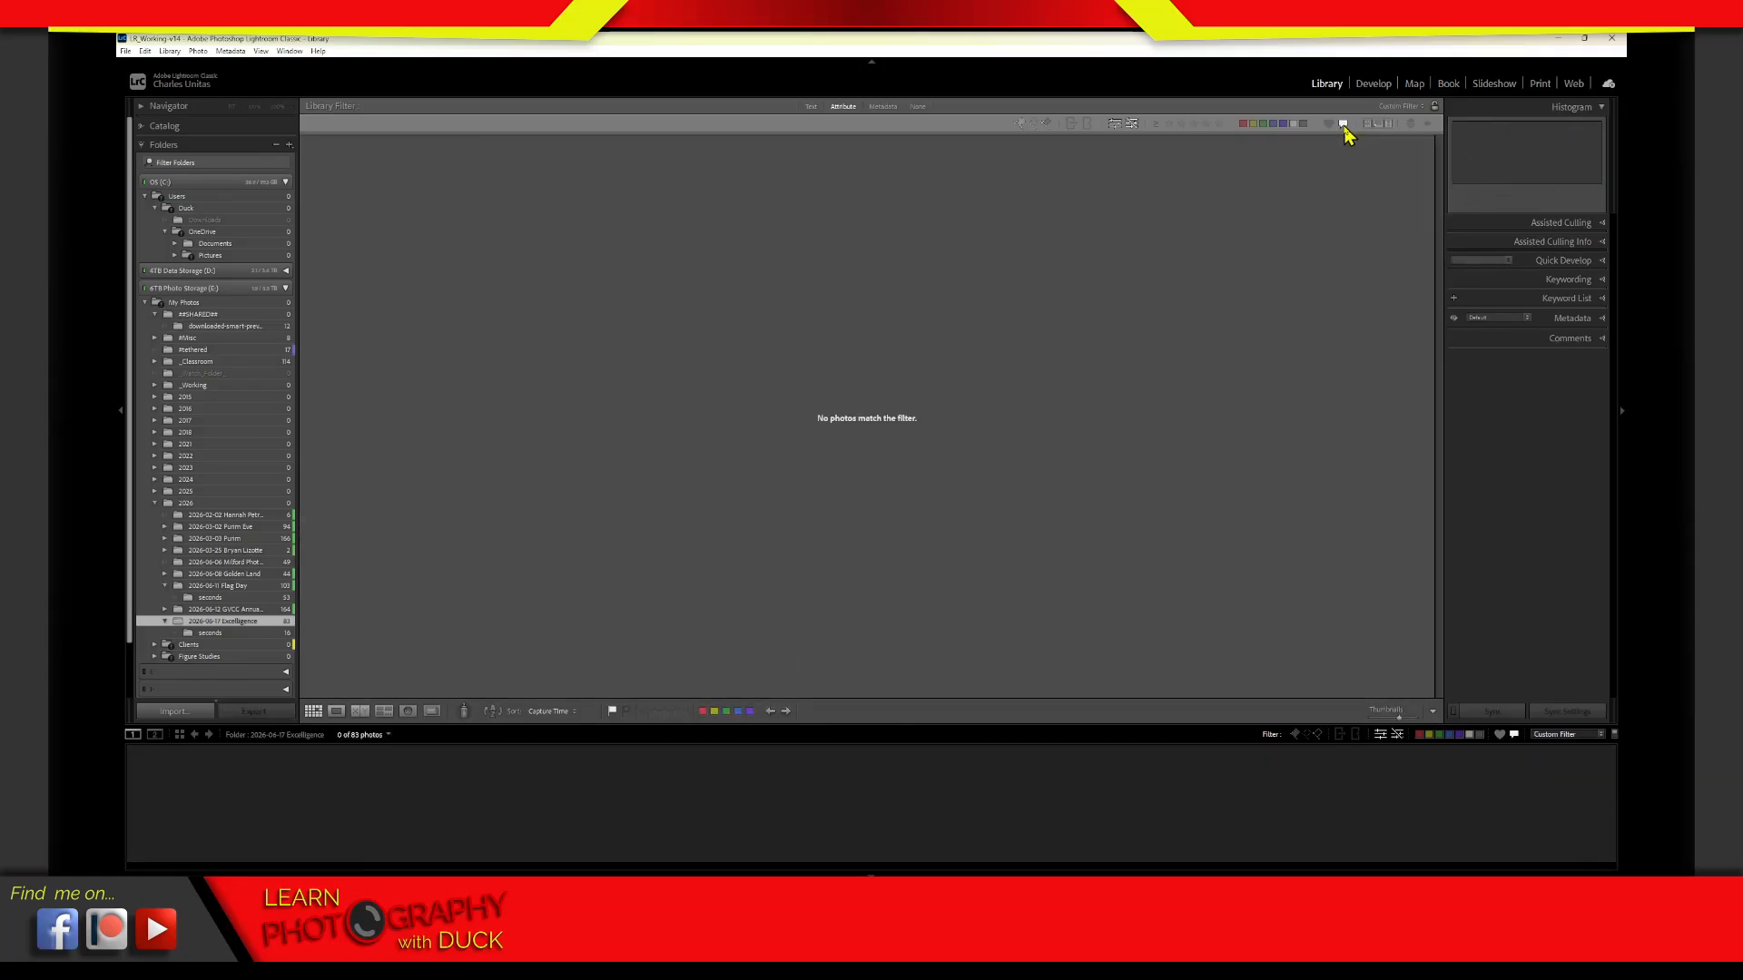
pyautogui.click(1344, 126)
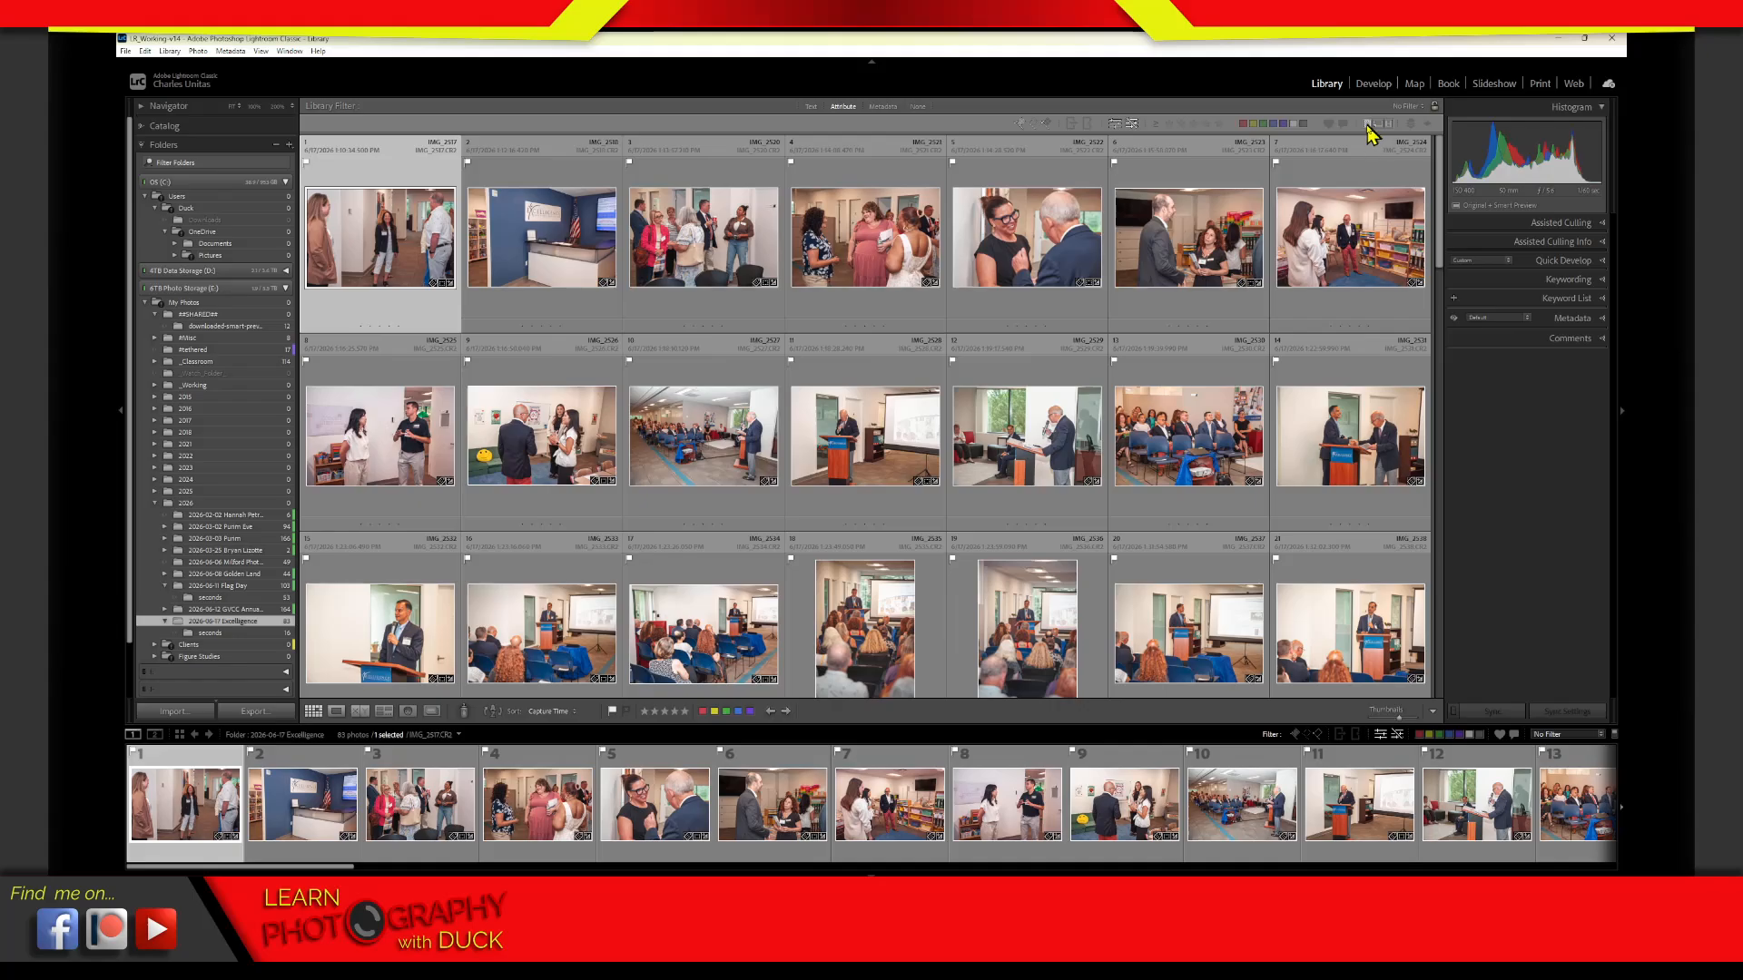
# Try the original photos, virtual copies and videos filters on the Excelligence folder, and clear them
pyautogui.click(1370, 128)
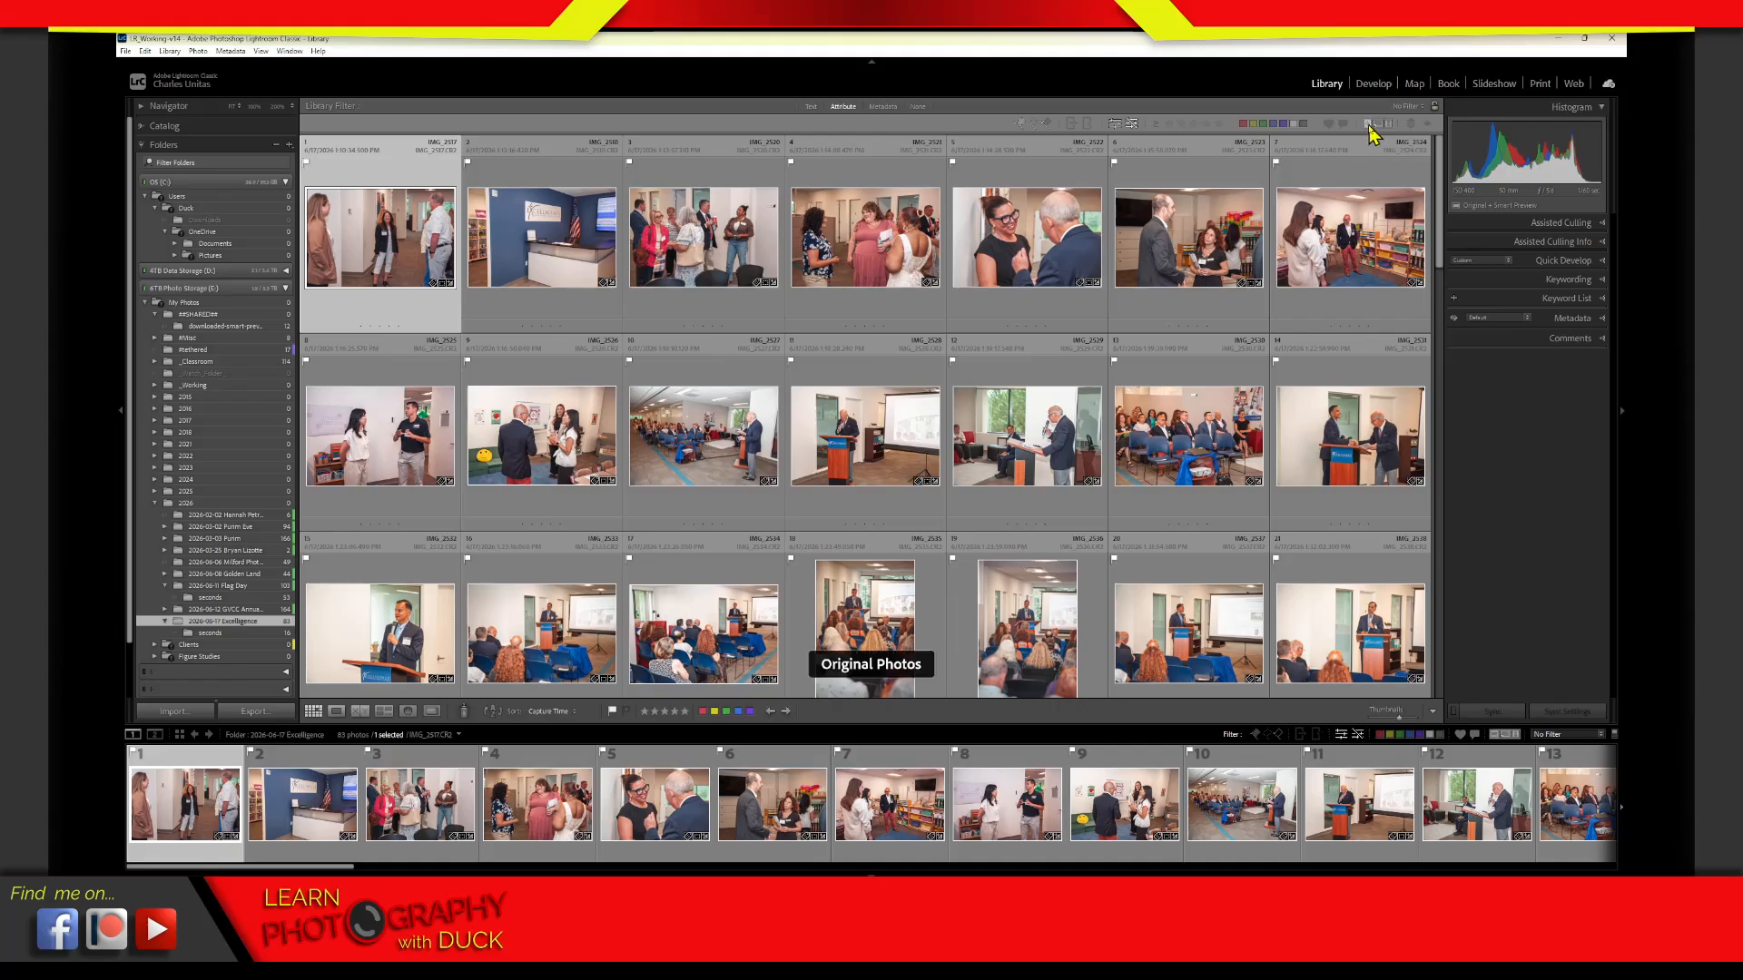
pyautogui.click(1369, 128)
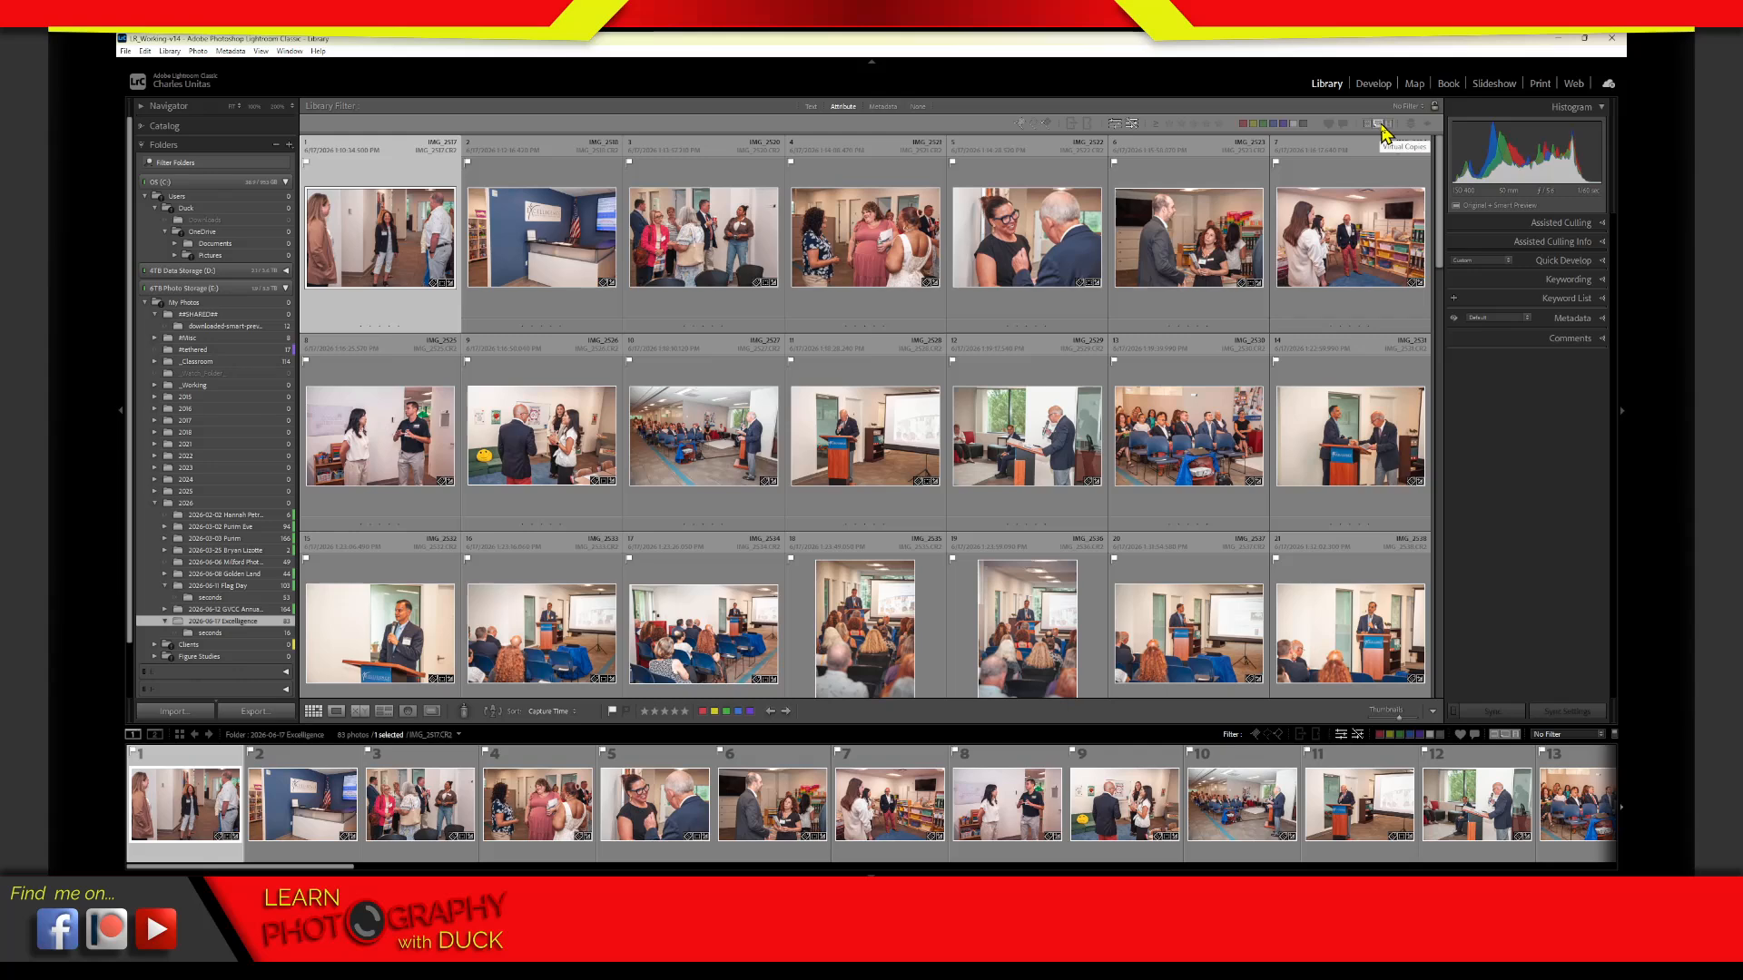
pyautogui.click(1386, 127)
pyautogui.click(1388, 127)
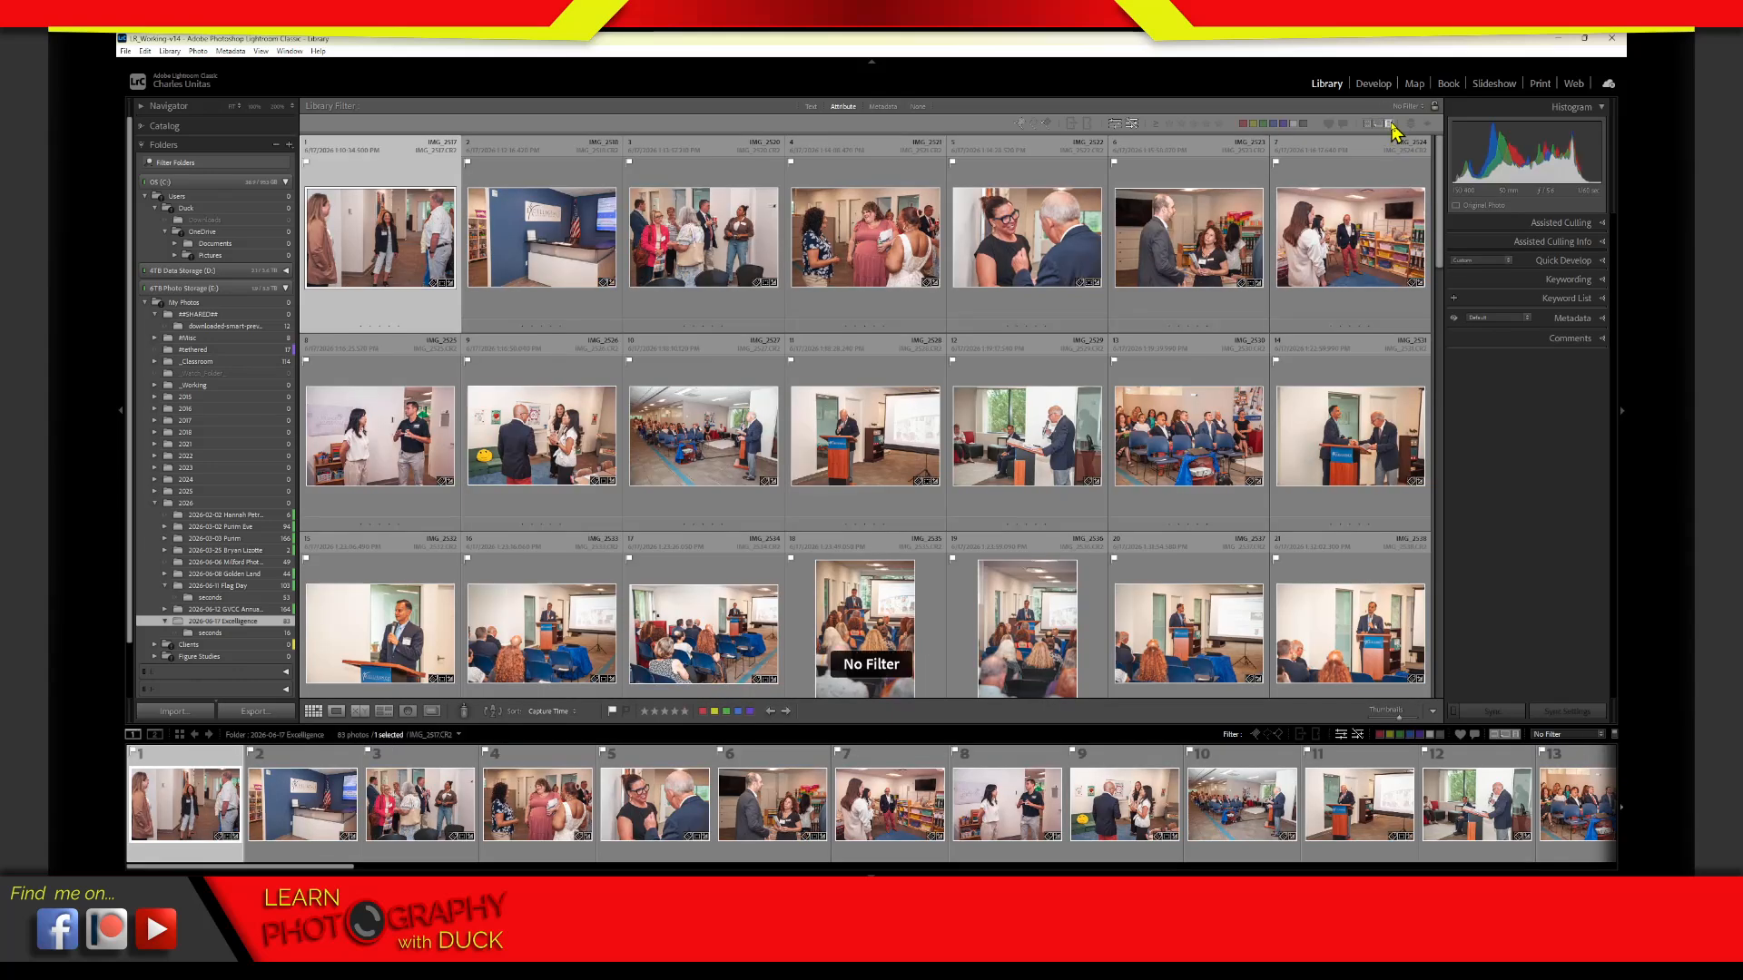
pyautogui.click(1391, 125)
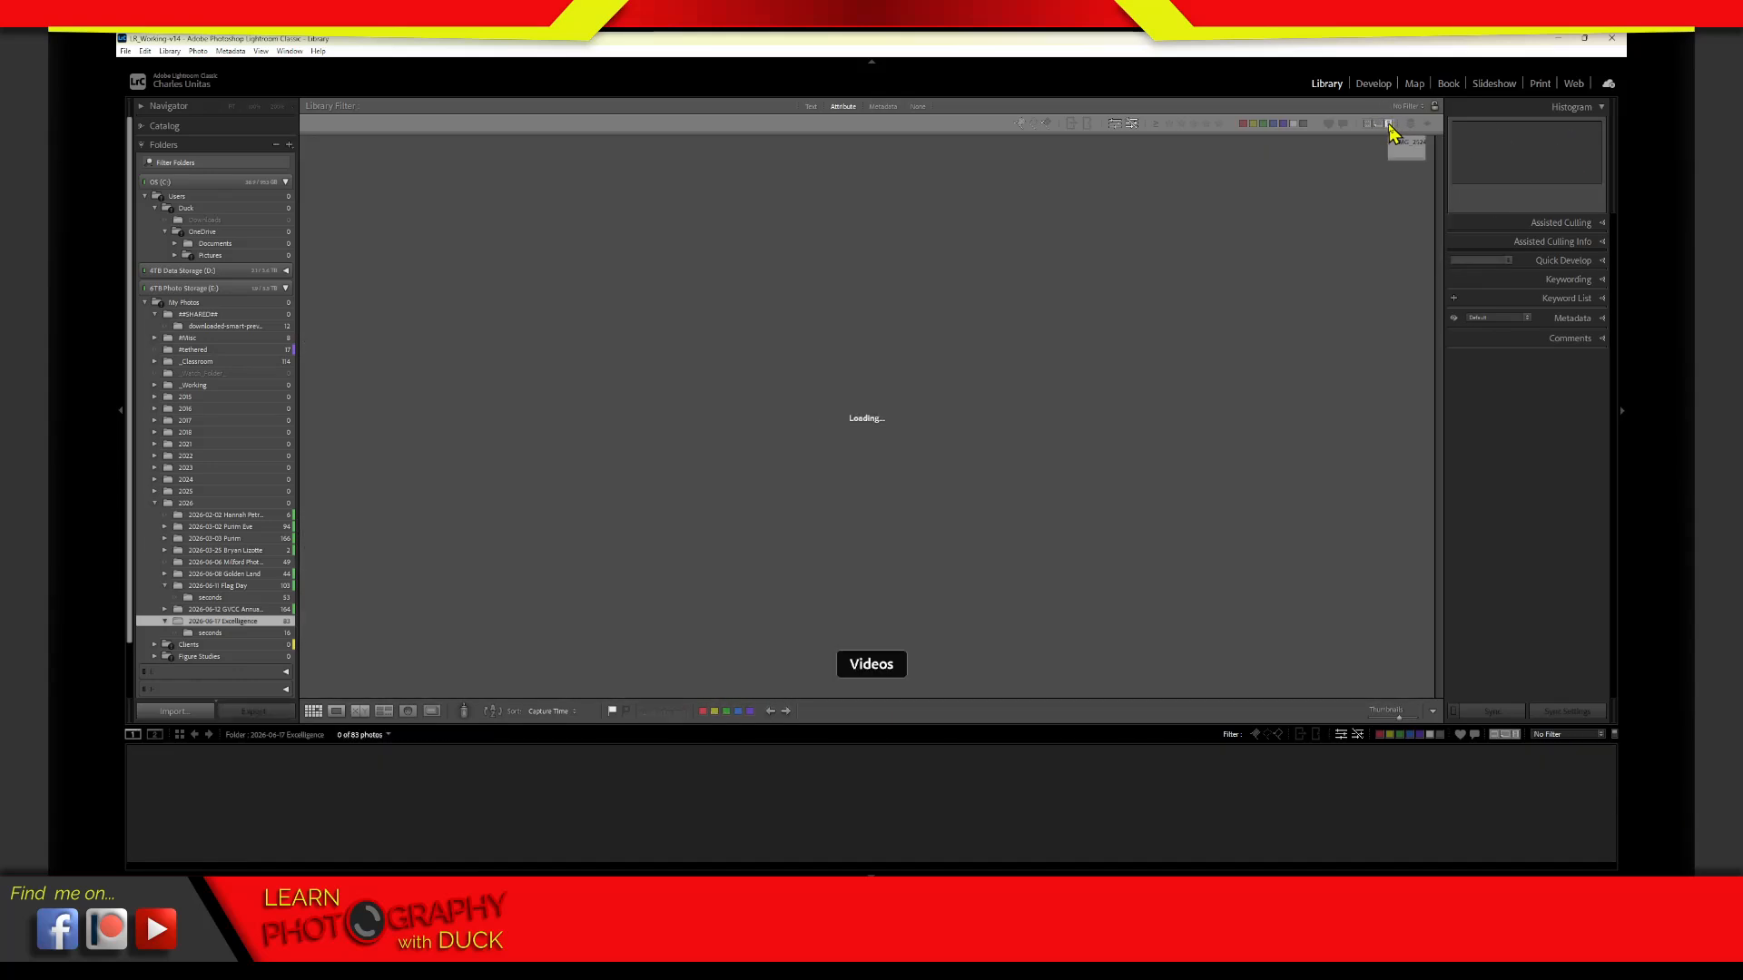
pyautogui.click(1391, 125)
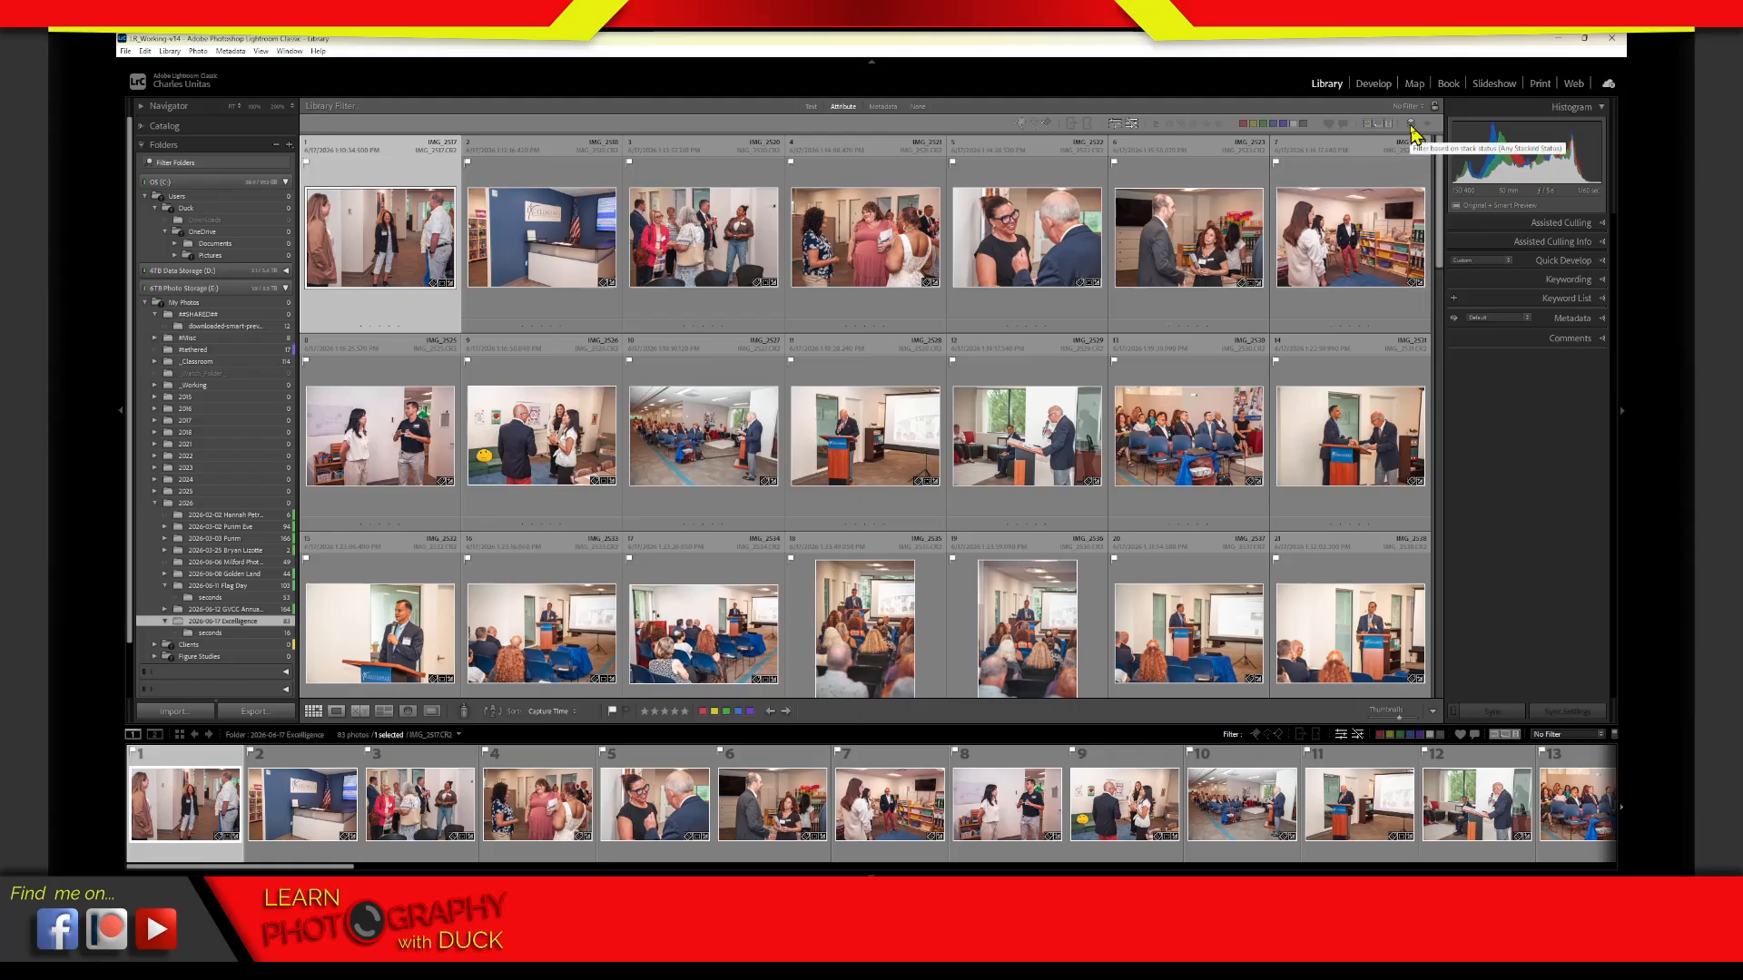
# Filter the Excelligence folder by stacked and by not-stacked files, and clear the stack filter
pyautogui.click(1412, 128)
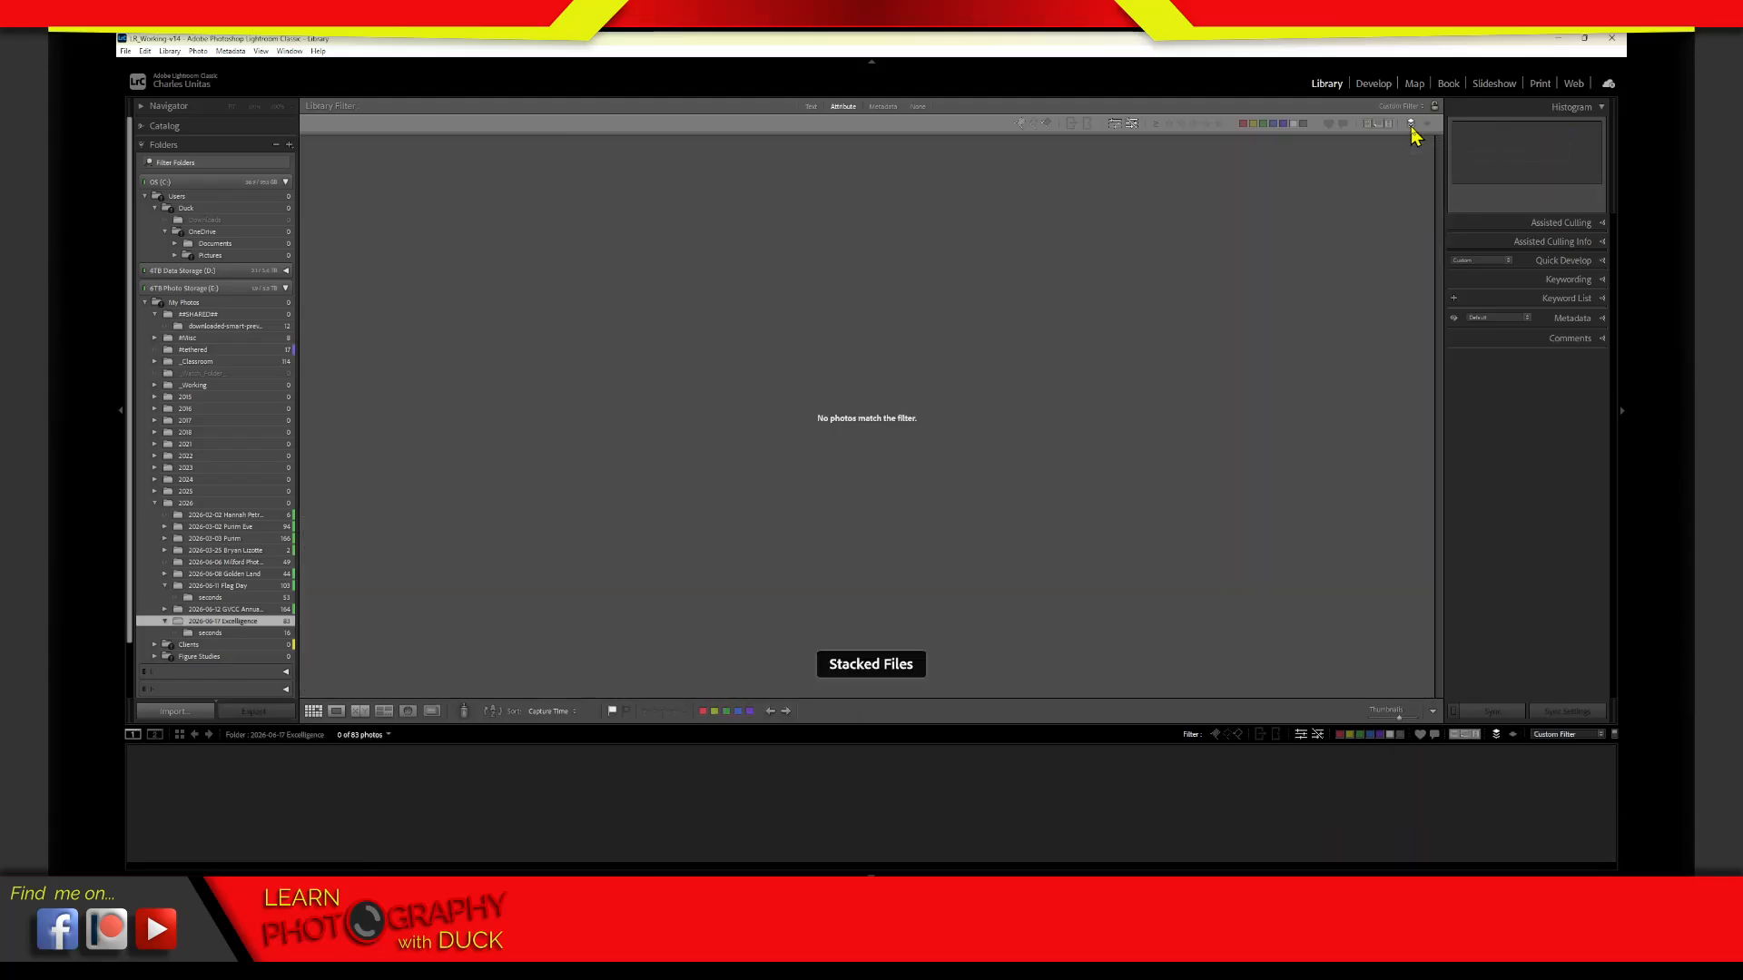
pyautogui.click(1412, 128)
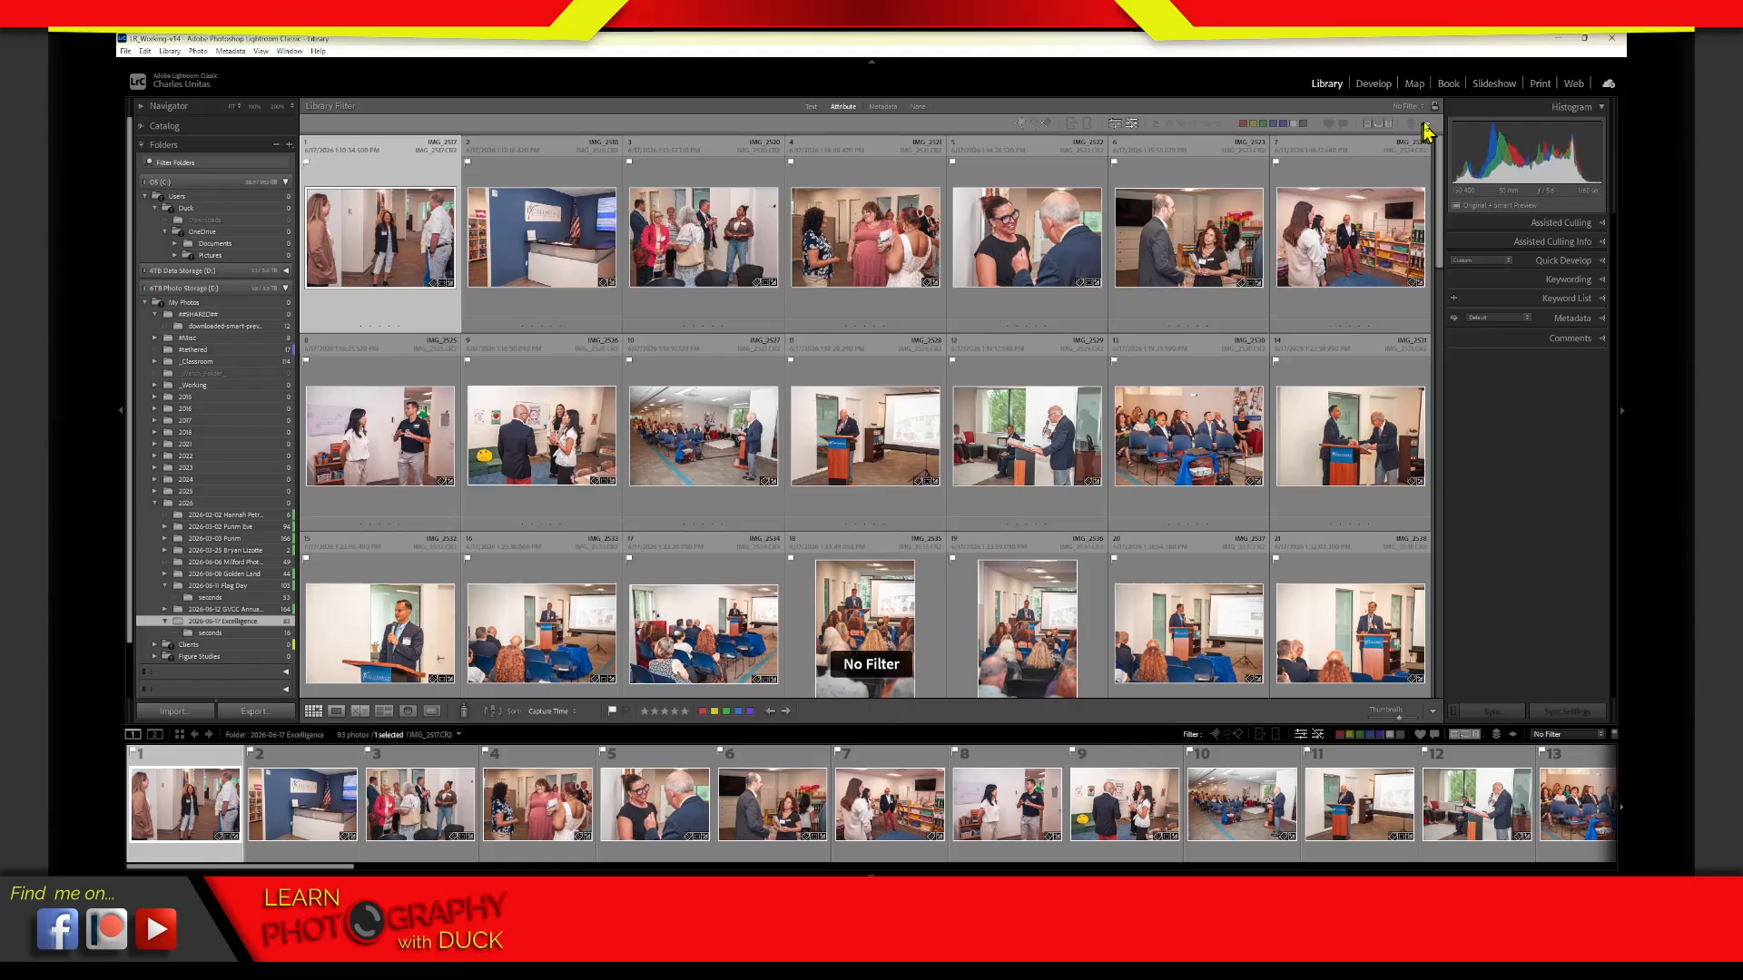
pyautogui.click(1429, 129)
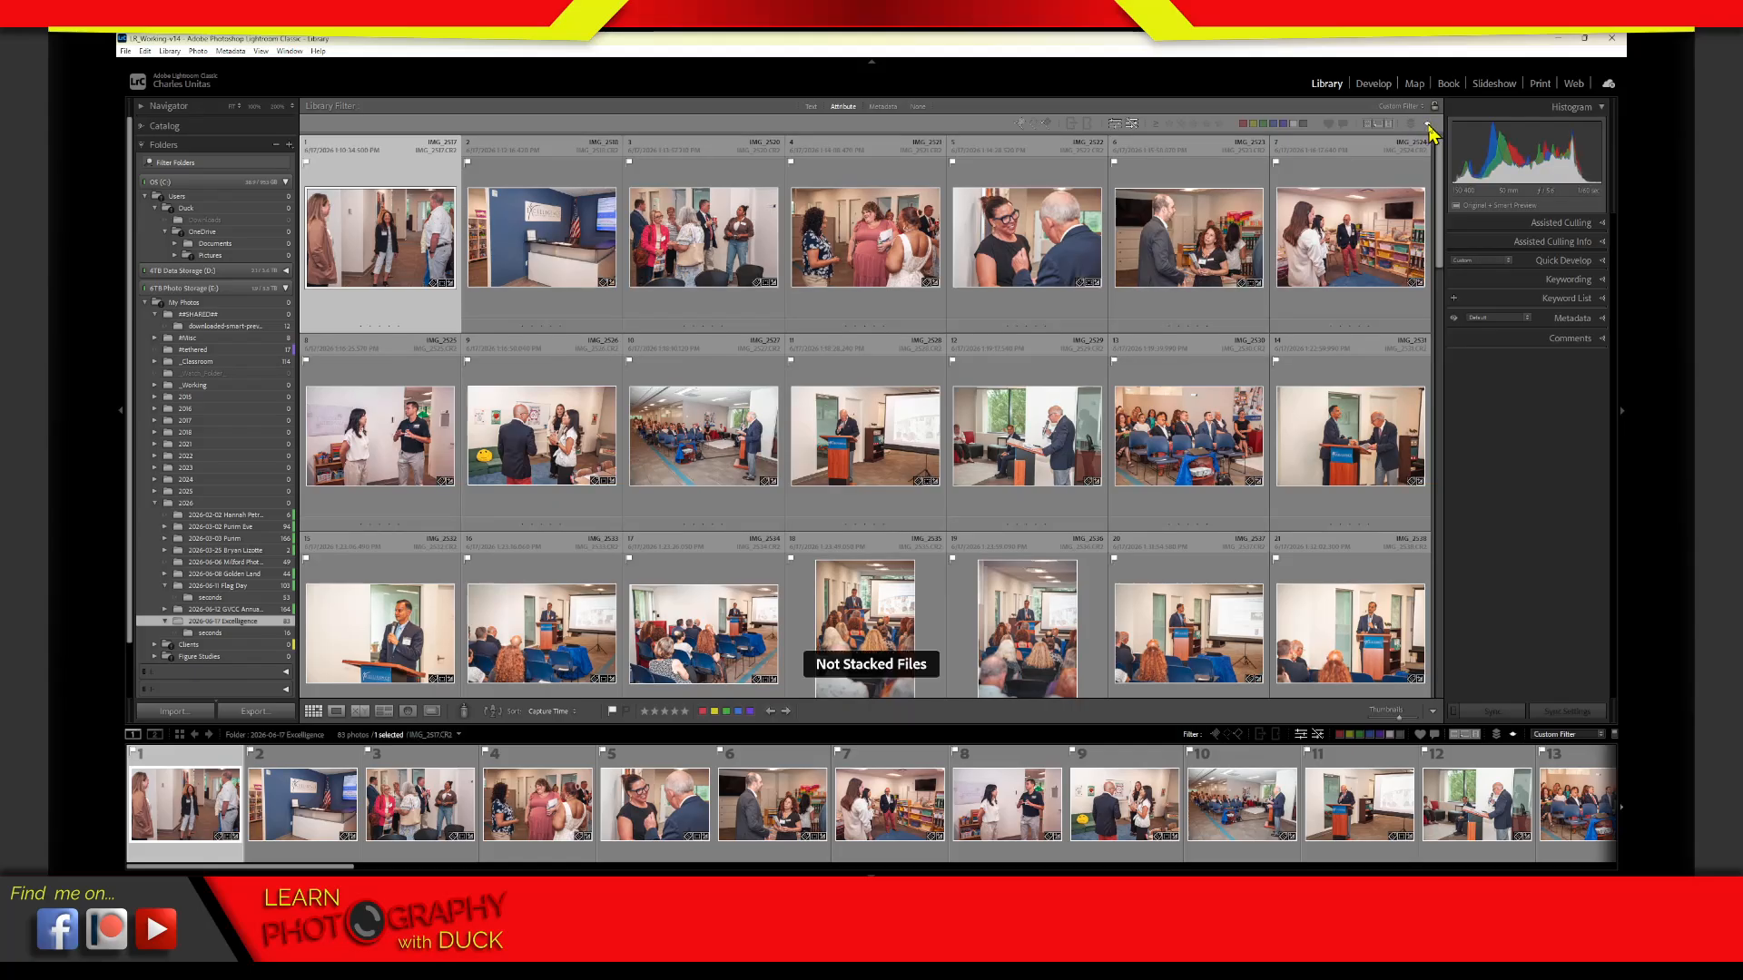
pyautogui.click(1431, 130)
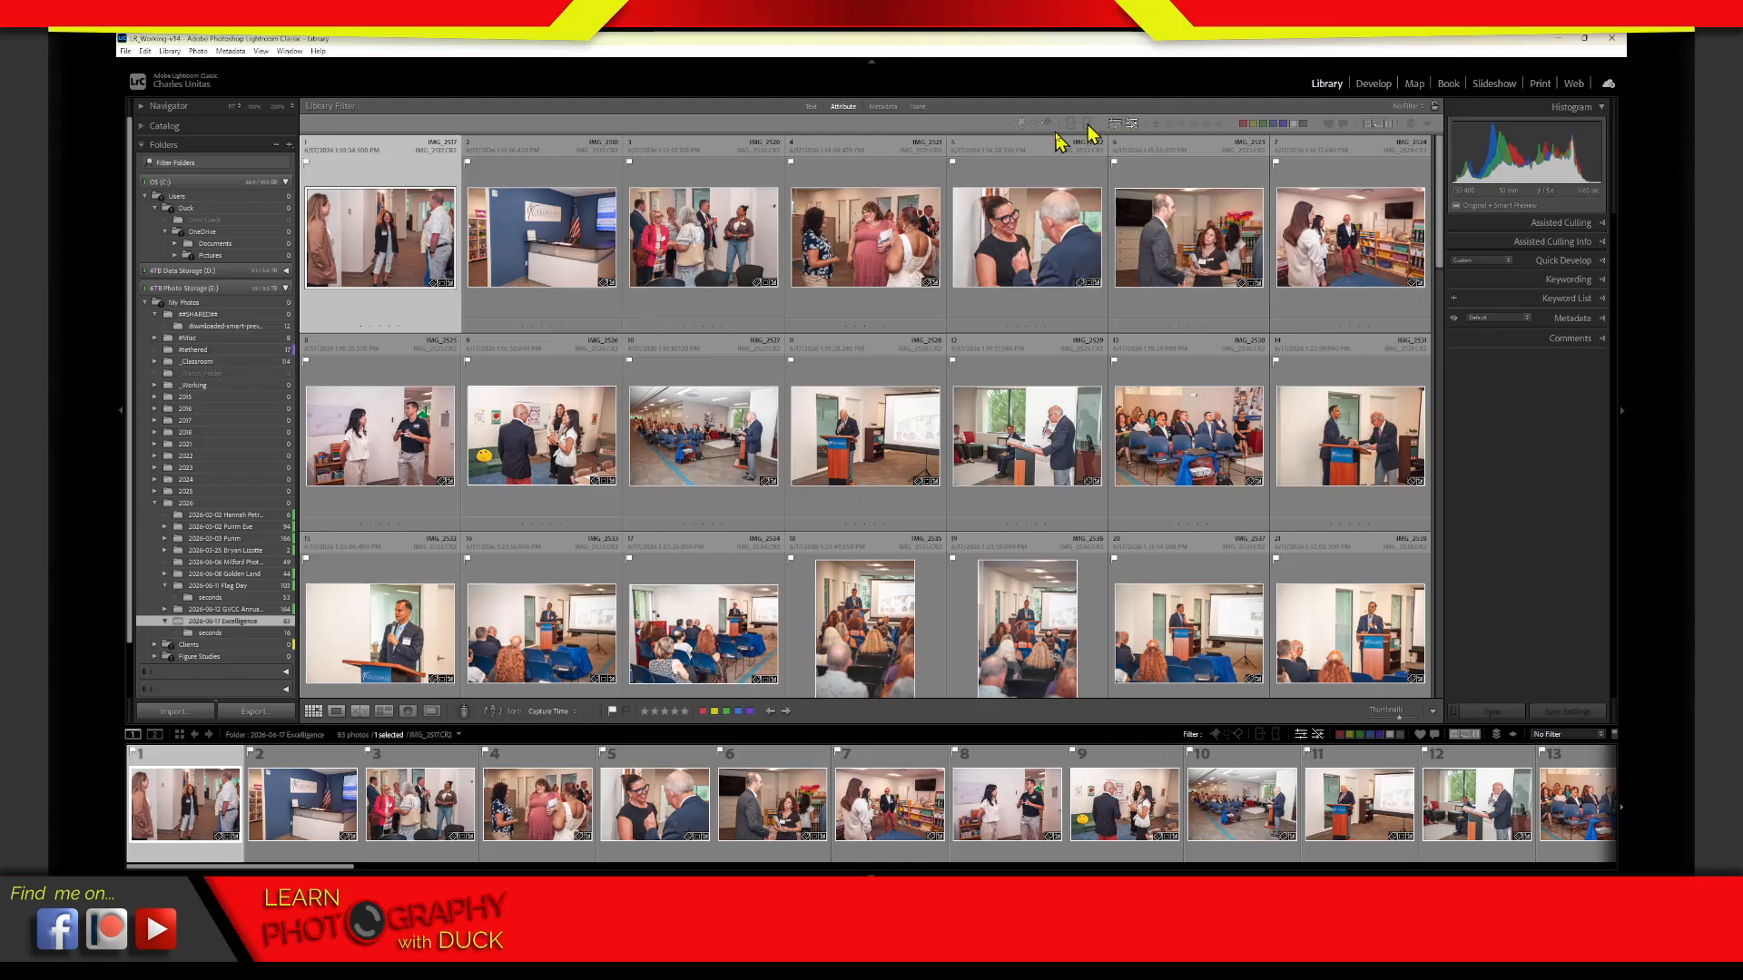
# Show the metadata filter columns for the Excelligence folder and change the Label column to File Type
pyautogui.click(883, 107)
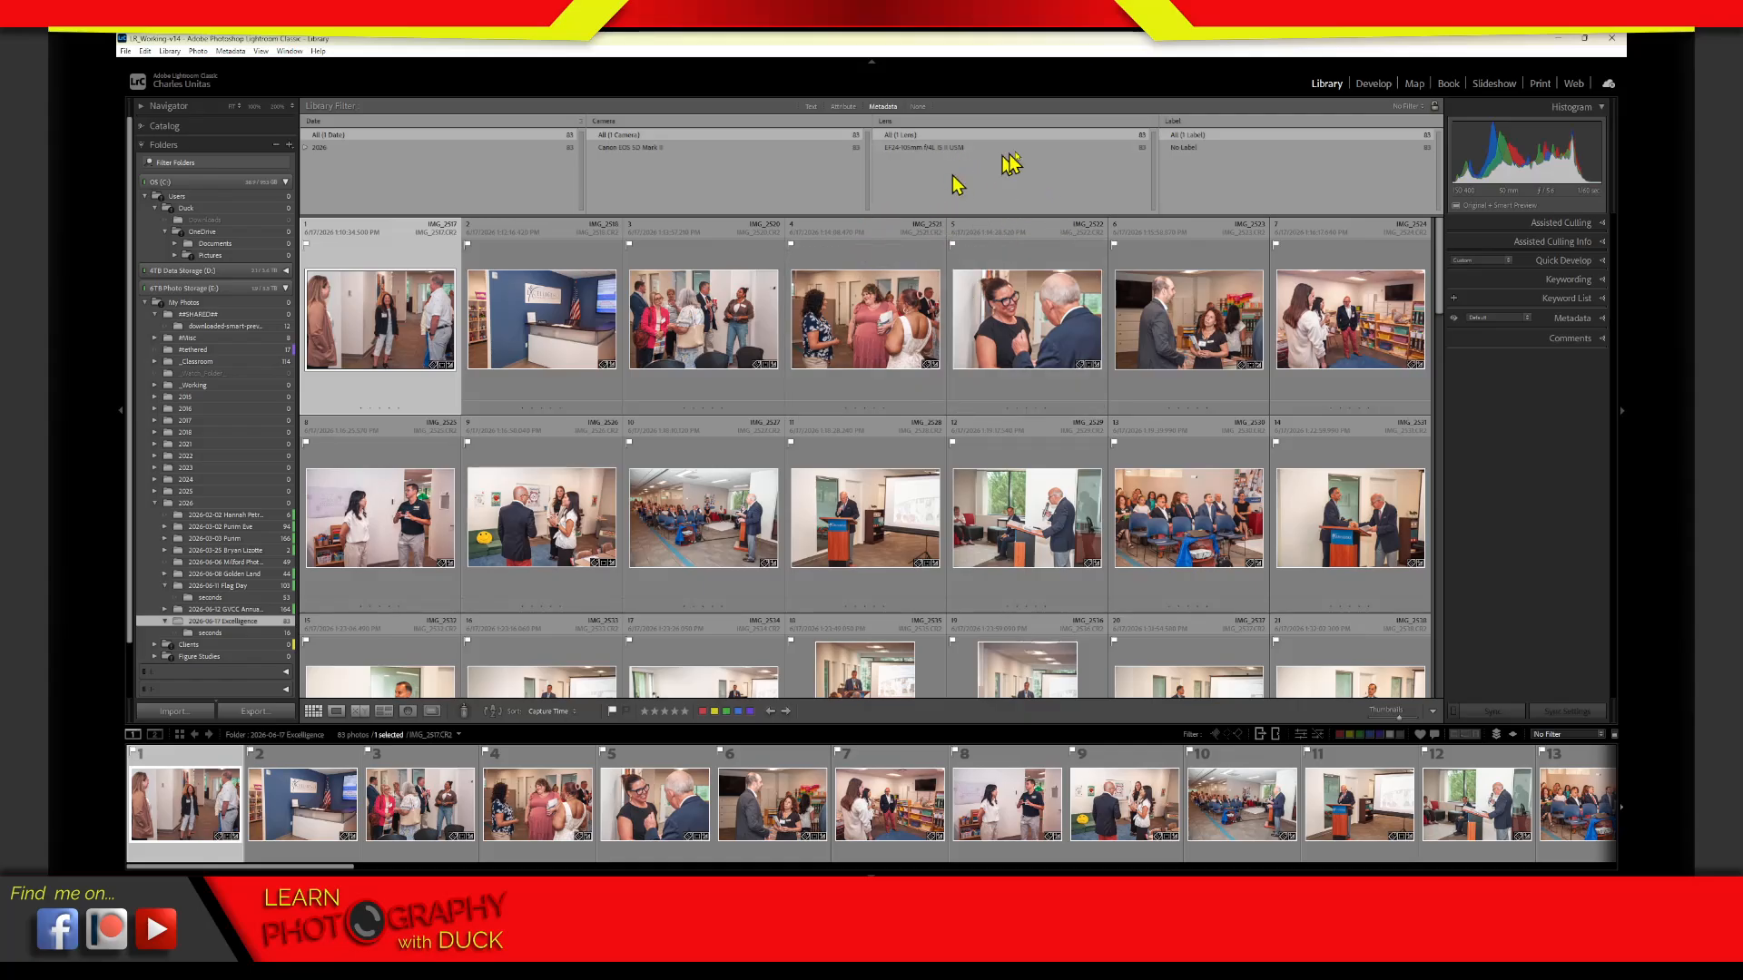
pyautogui.click(1177, 122)
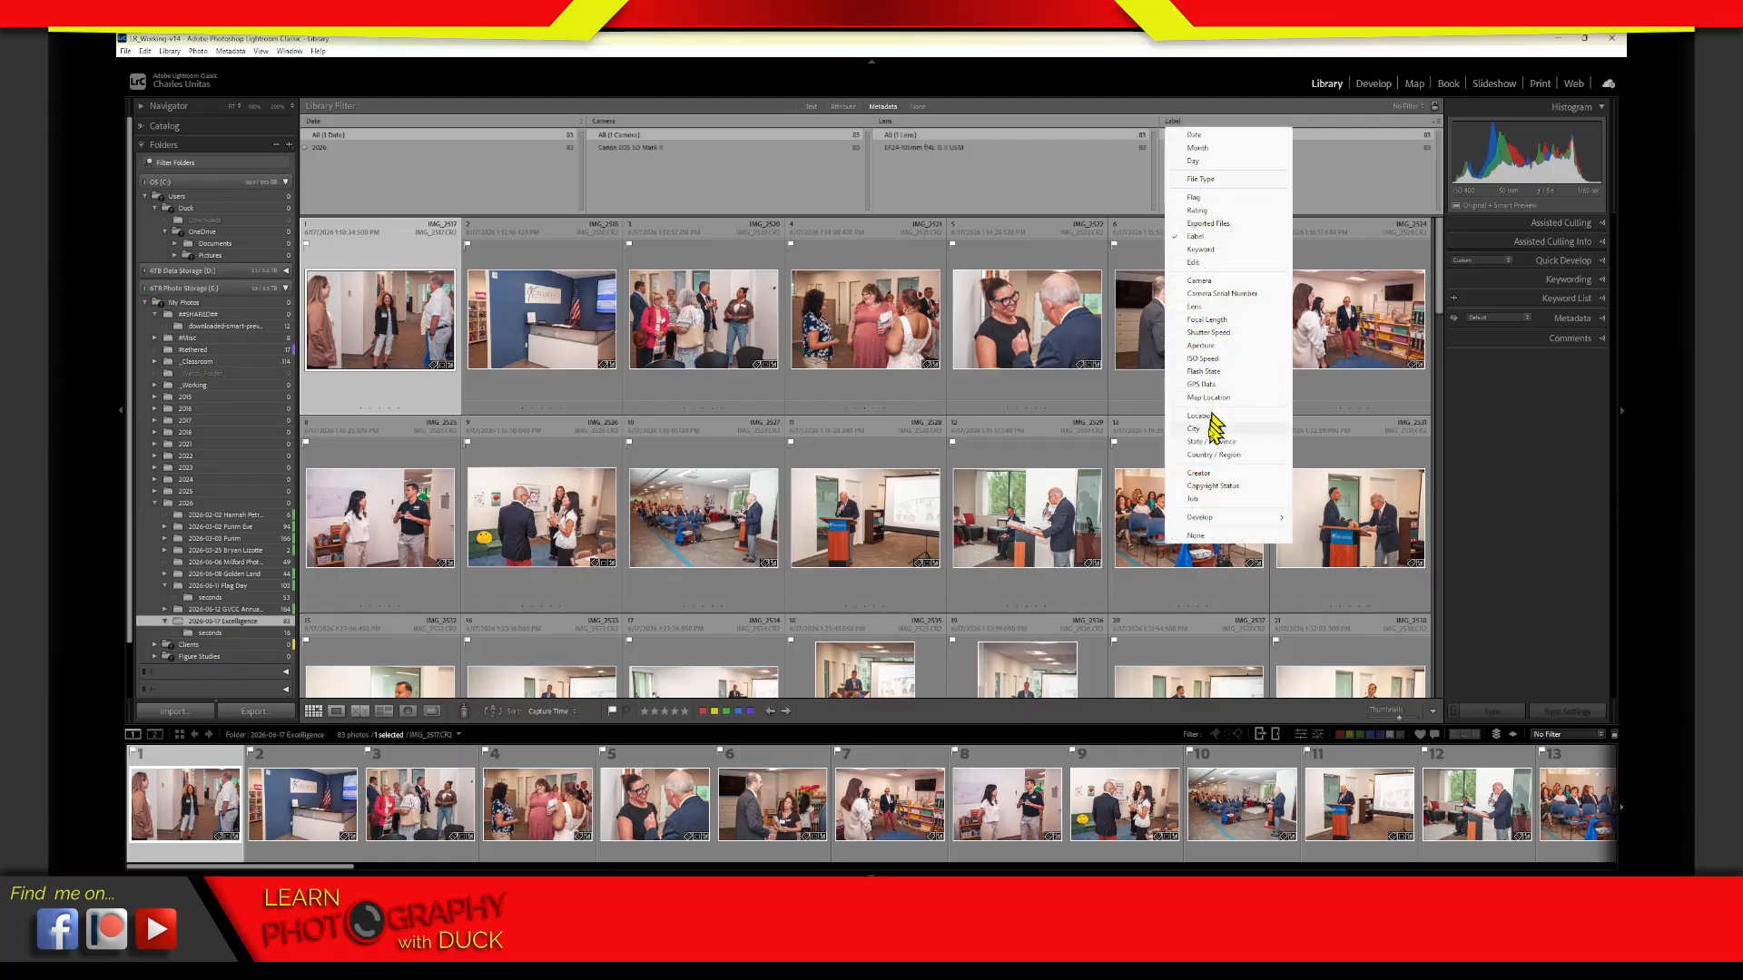
pyautogui.click(1203, 180)
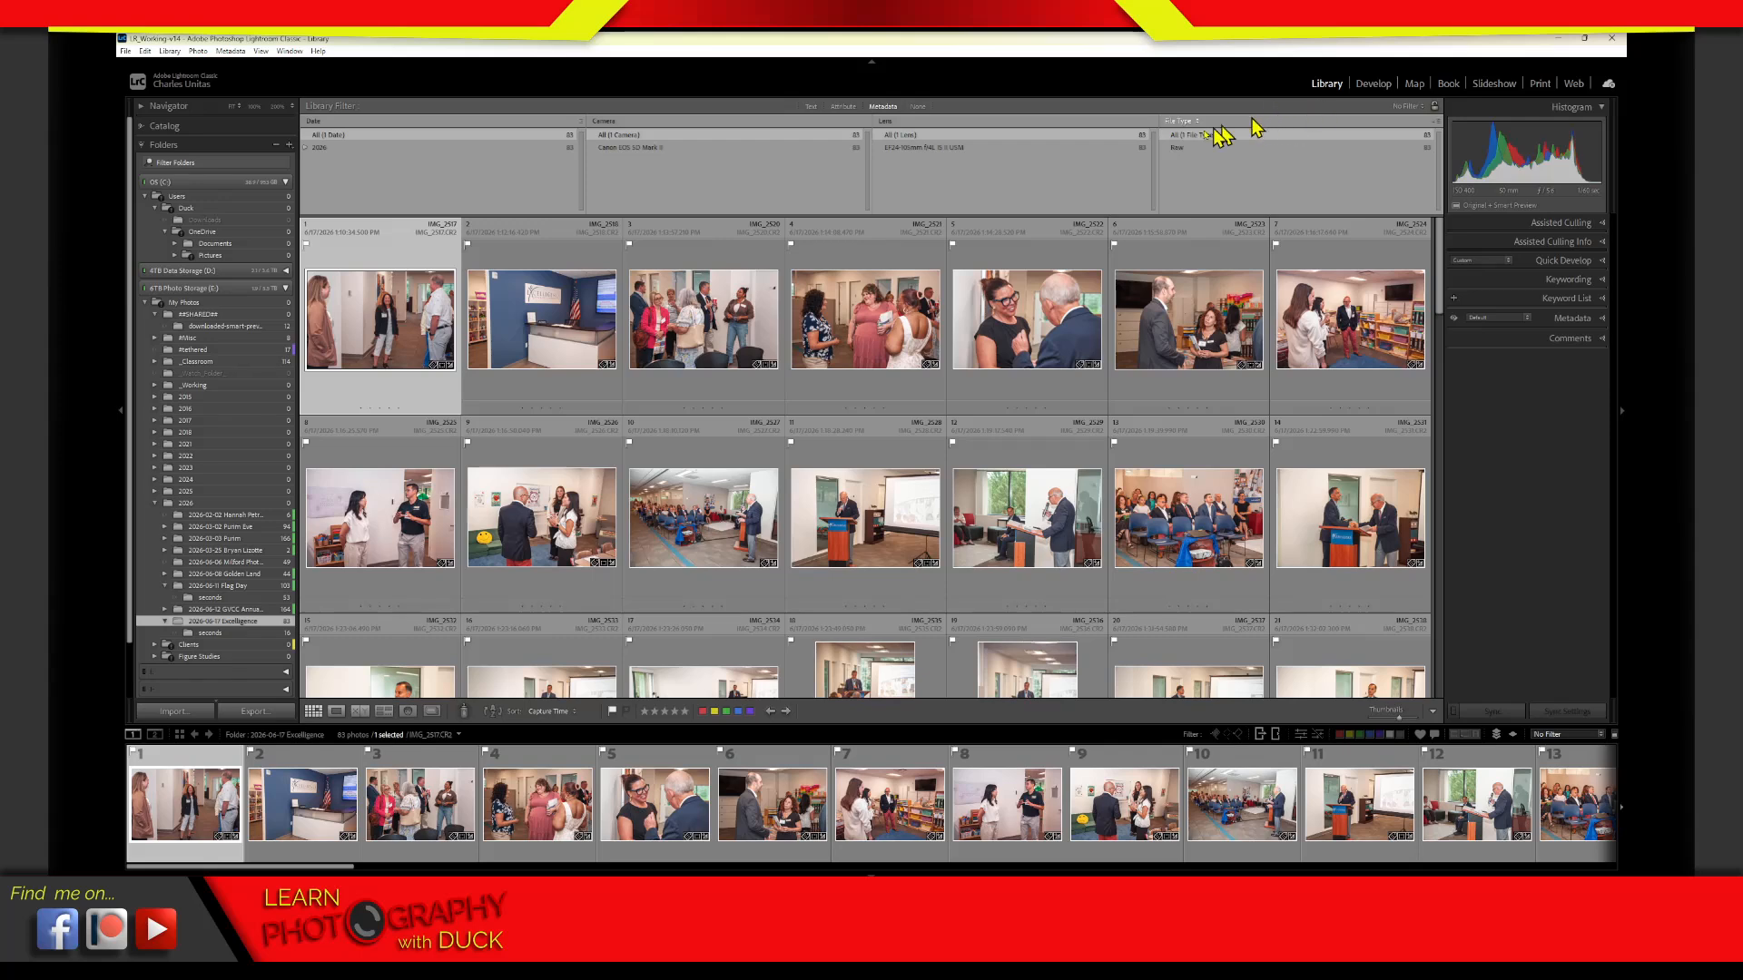
# Turn off the Excelligence folder's filter and show the metadata filter columns for the 2026-06-11 Flag Day folder
pyautogui.click(918, 109)
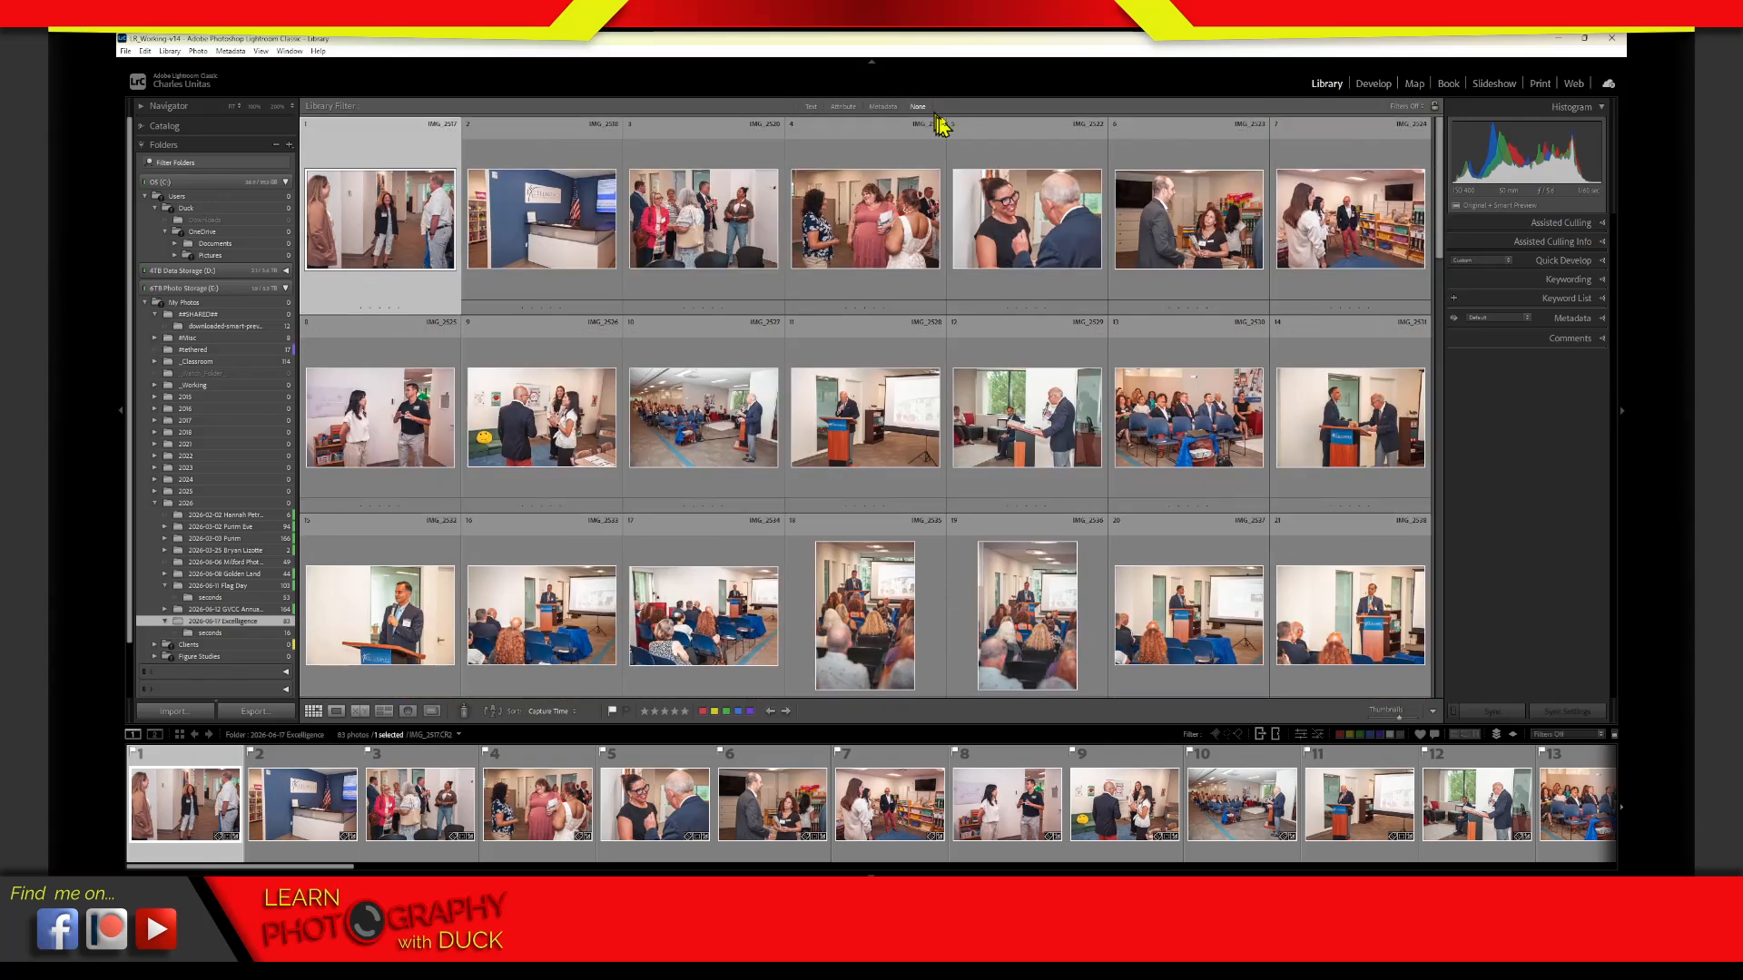
pyautogui.click(218, 587)
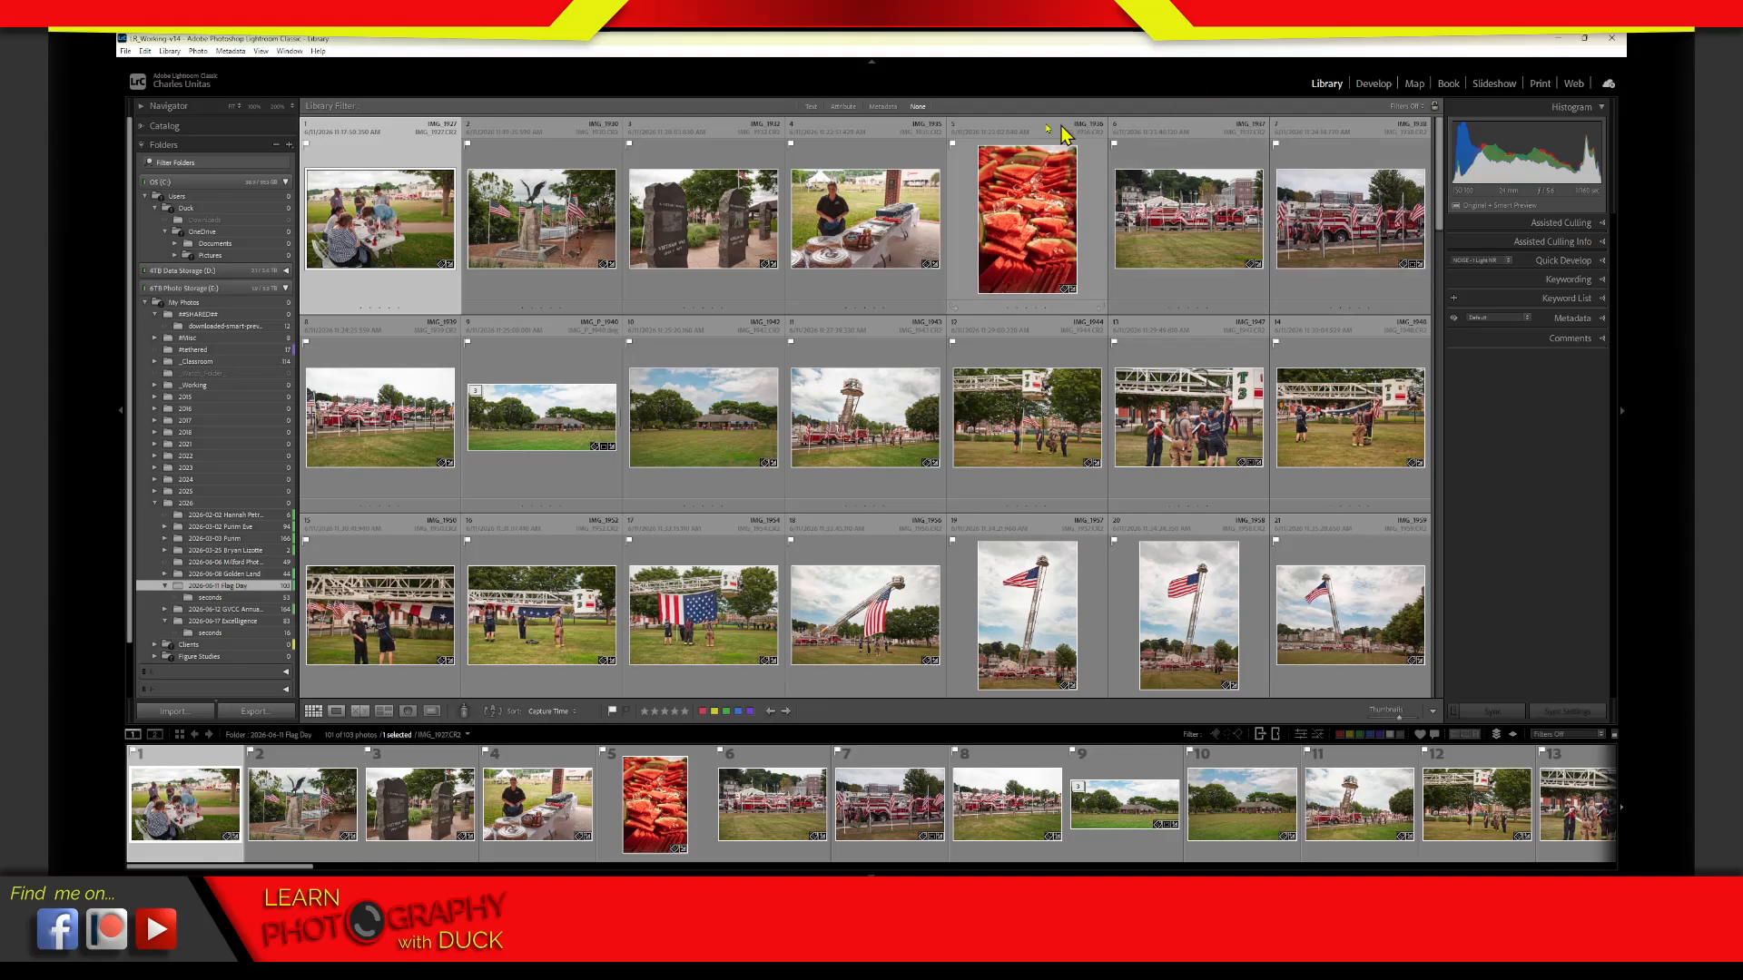
pyautogui.click(884, 109)
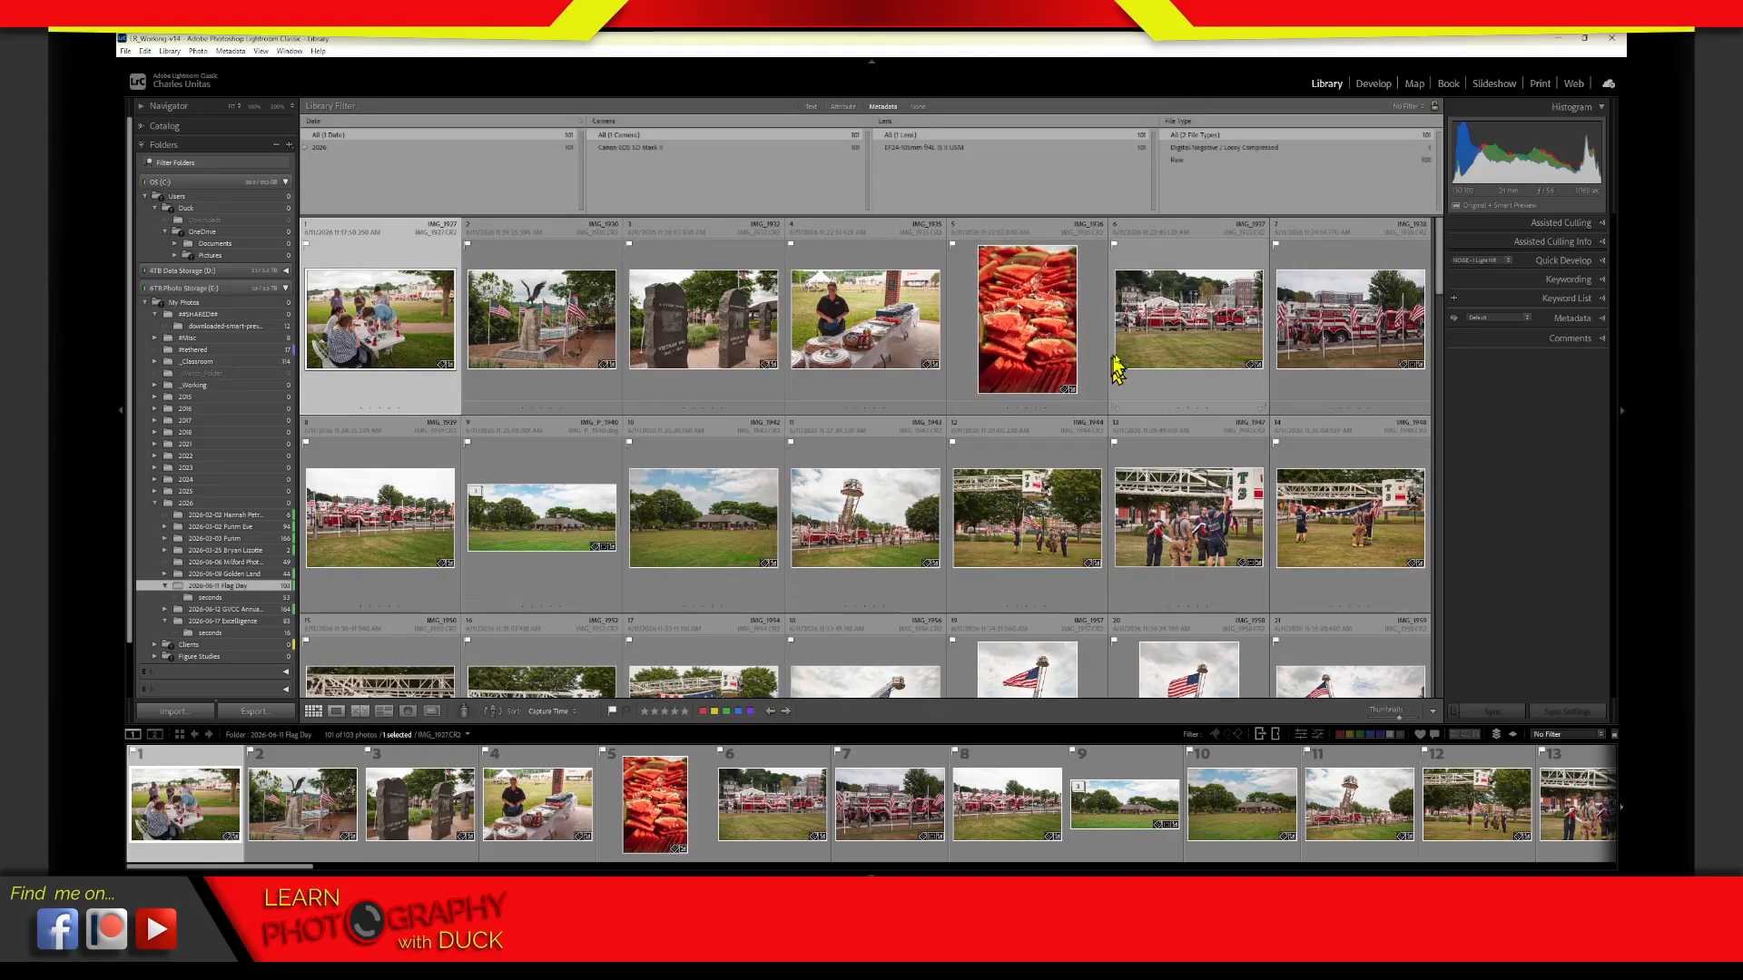
# View the panorama IMG_P_1940.dng in Loupe view, expand and collapse its stack, and return to the grid
pyautogui.click(549, 579)
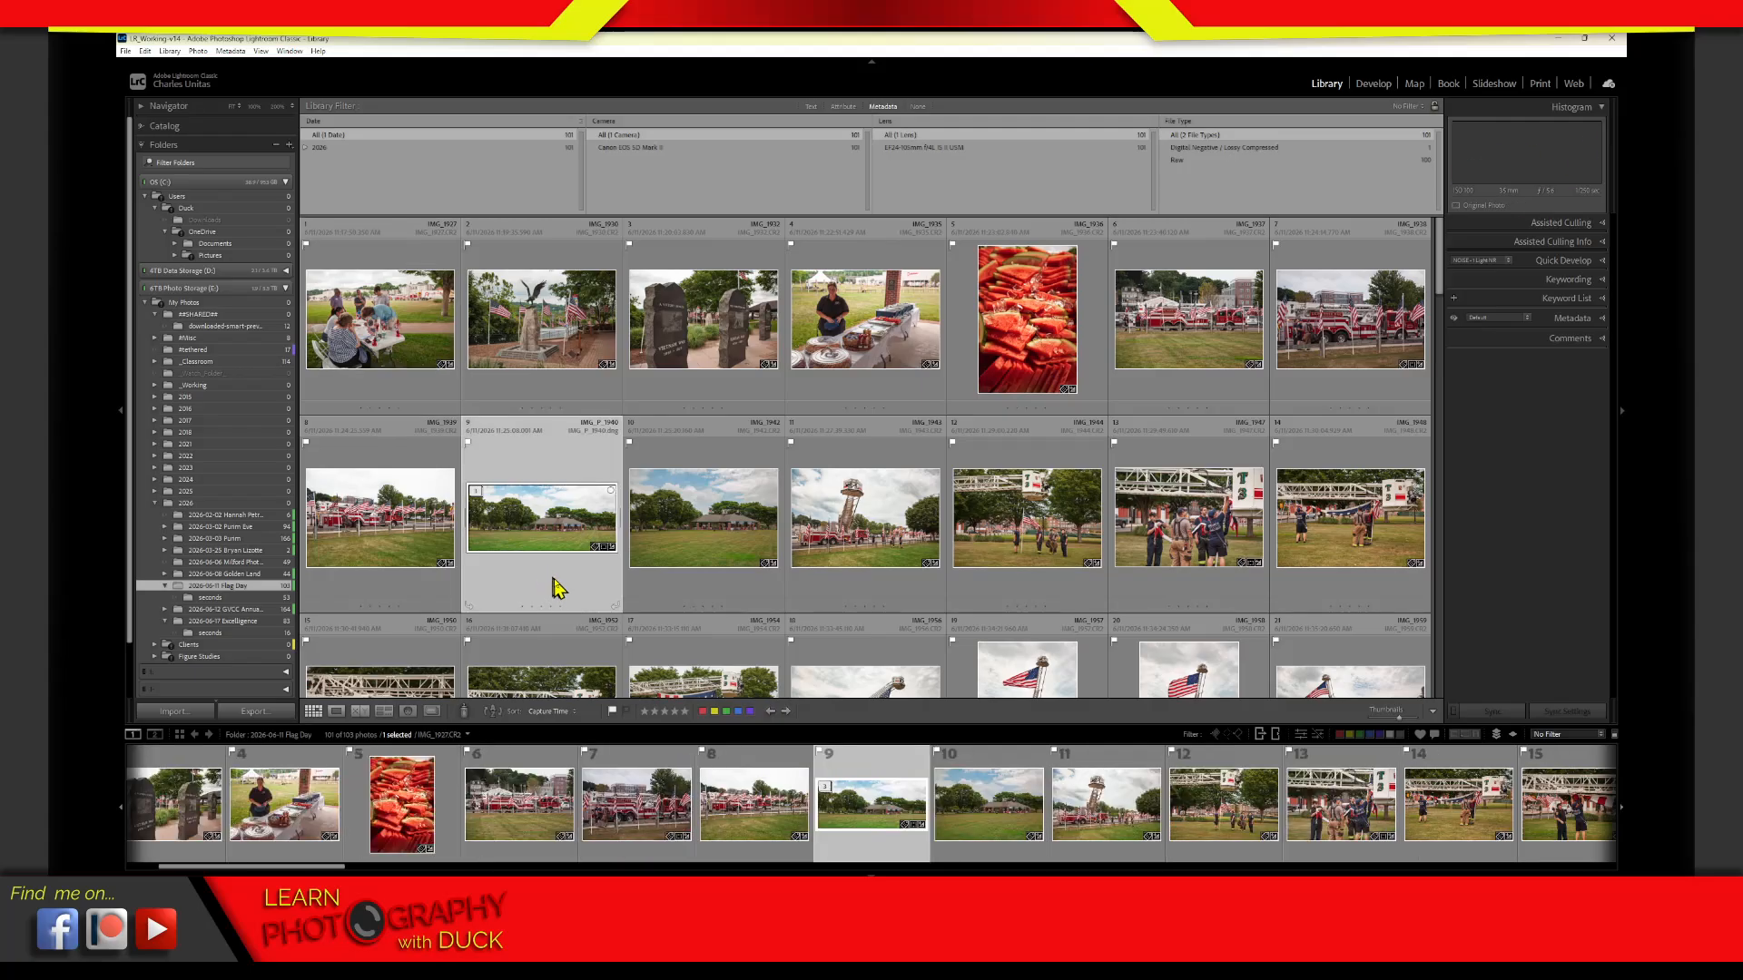
pyautogui.doubleClick(608, 608)
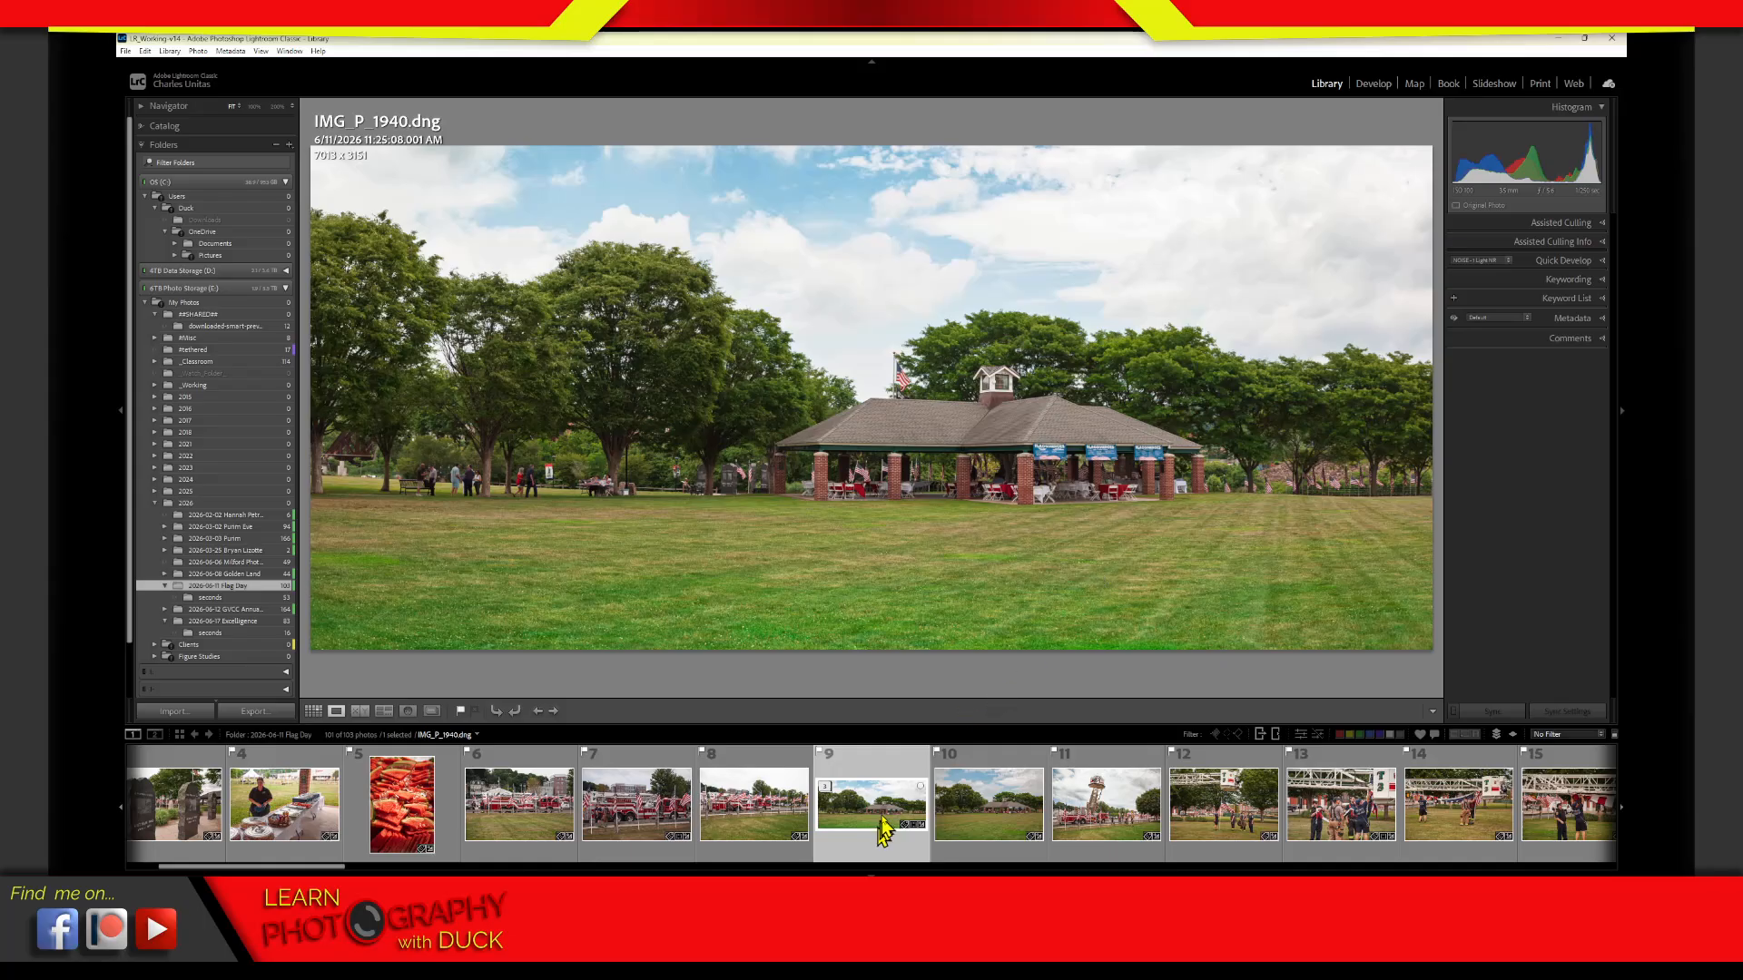
pyautogui.click(826, 788)
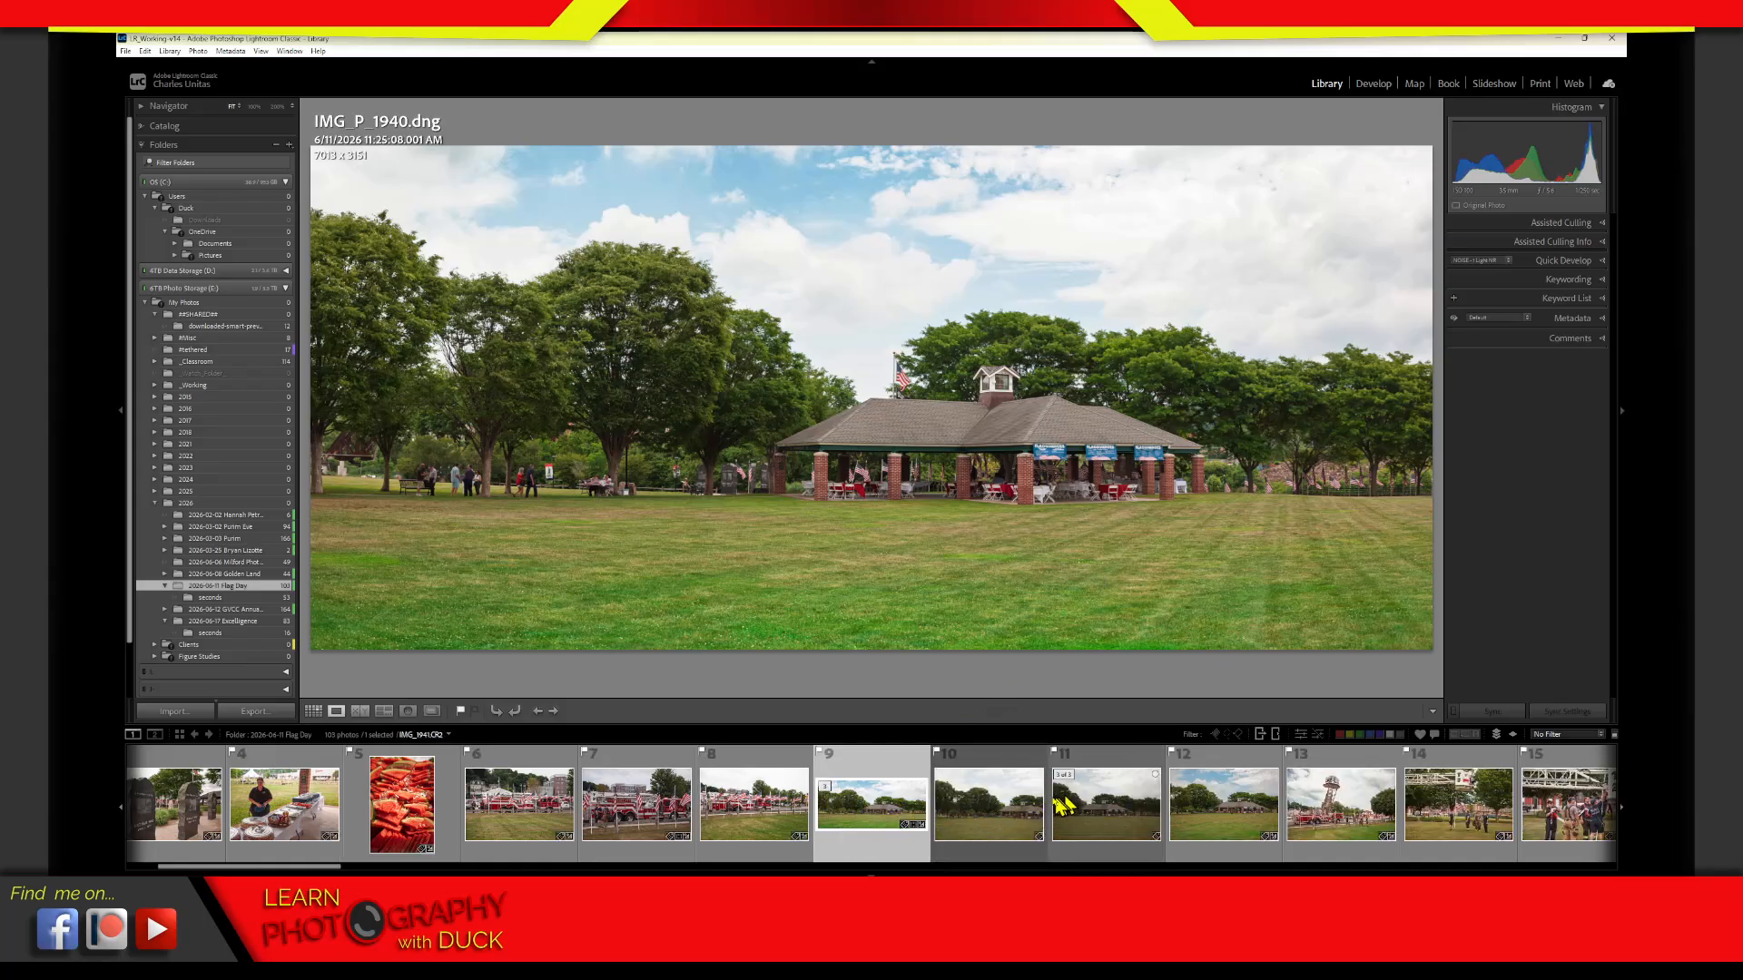
pyautogui.click(827, 787)
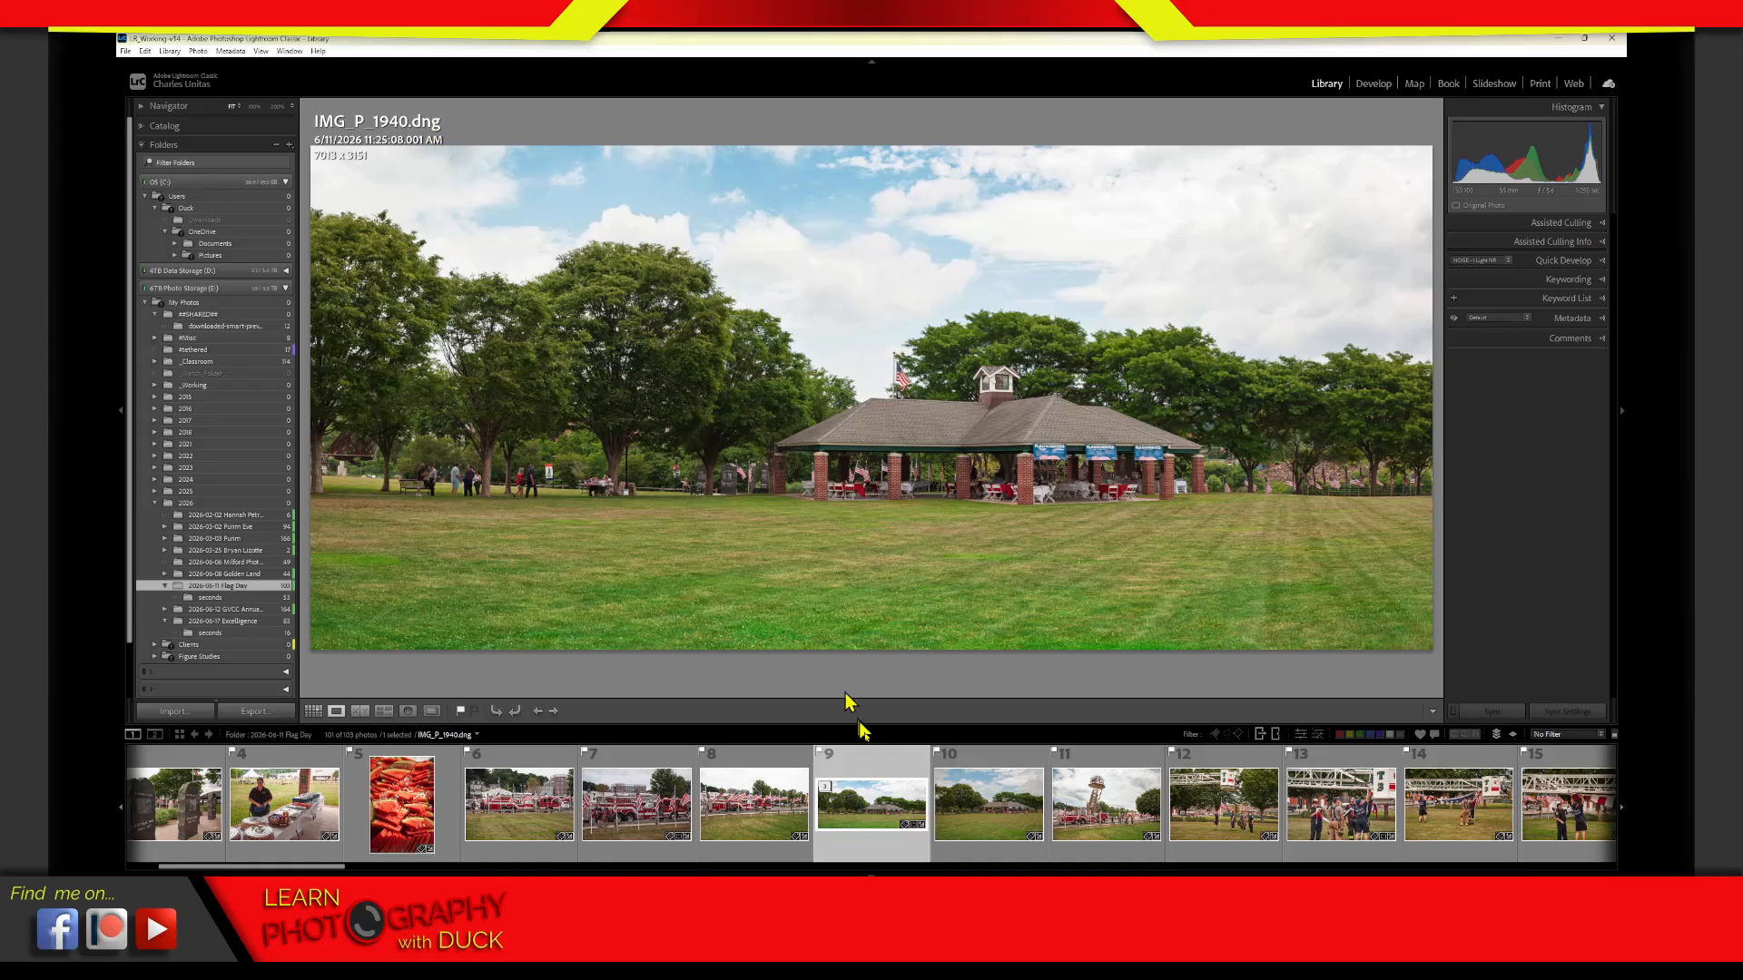
pyautogui.press('g')
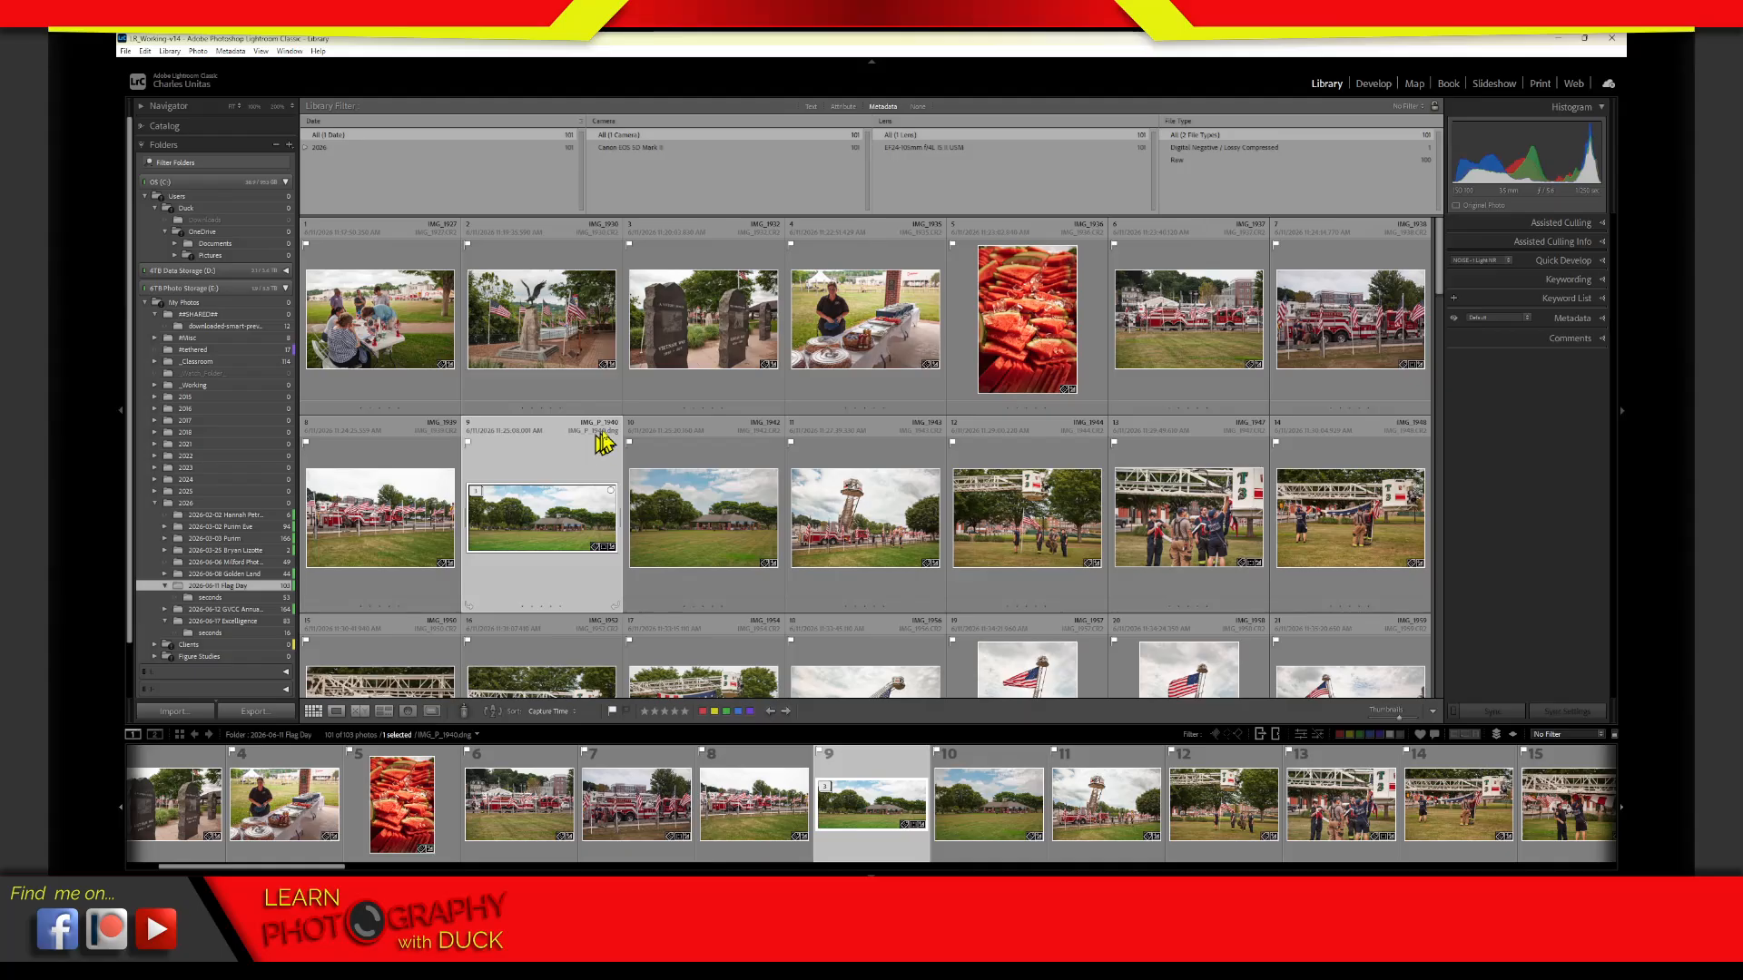
# Circle the file name of IMG_P_1940.dng in yellow in Loupe view and handwrite IMG_1940Pano.dng beside it
pyautogui.doubleClick(595, 484)
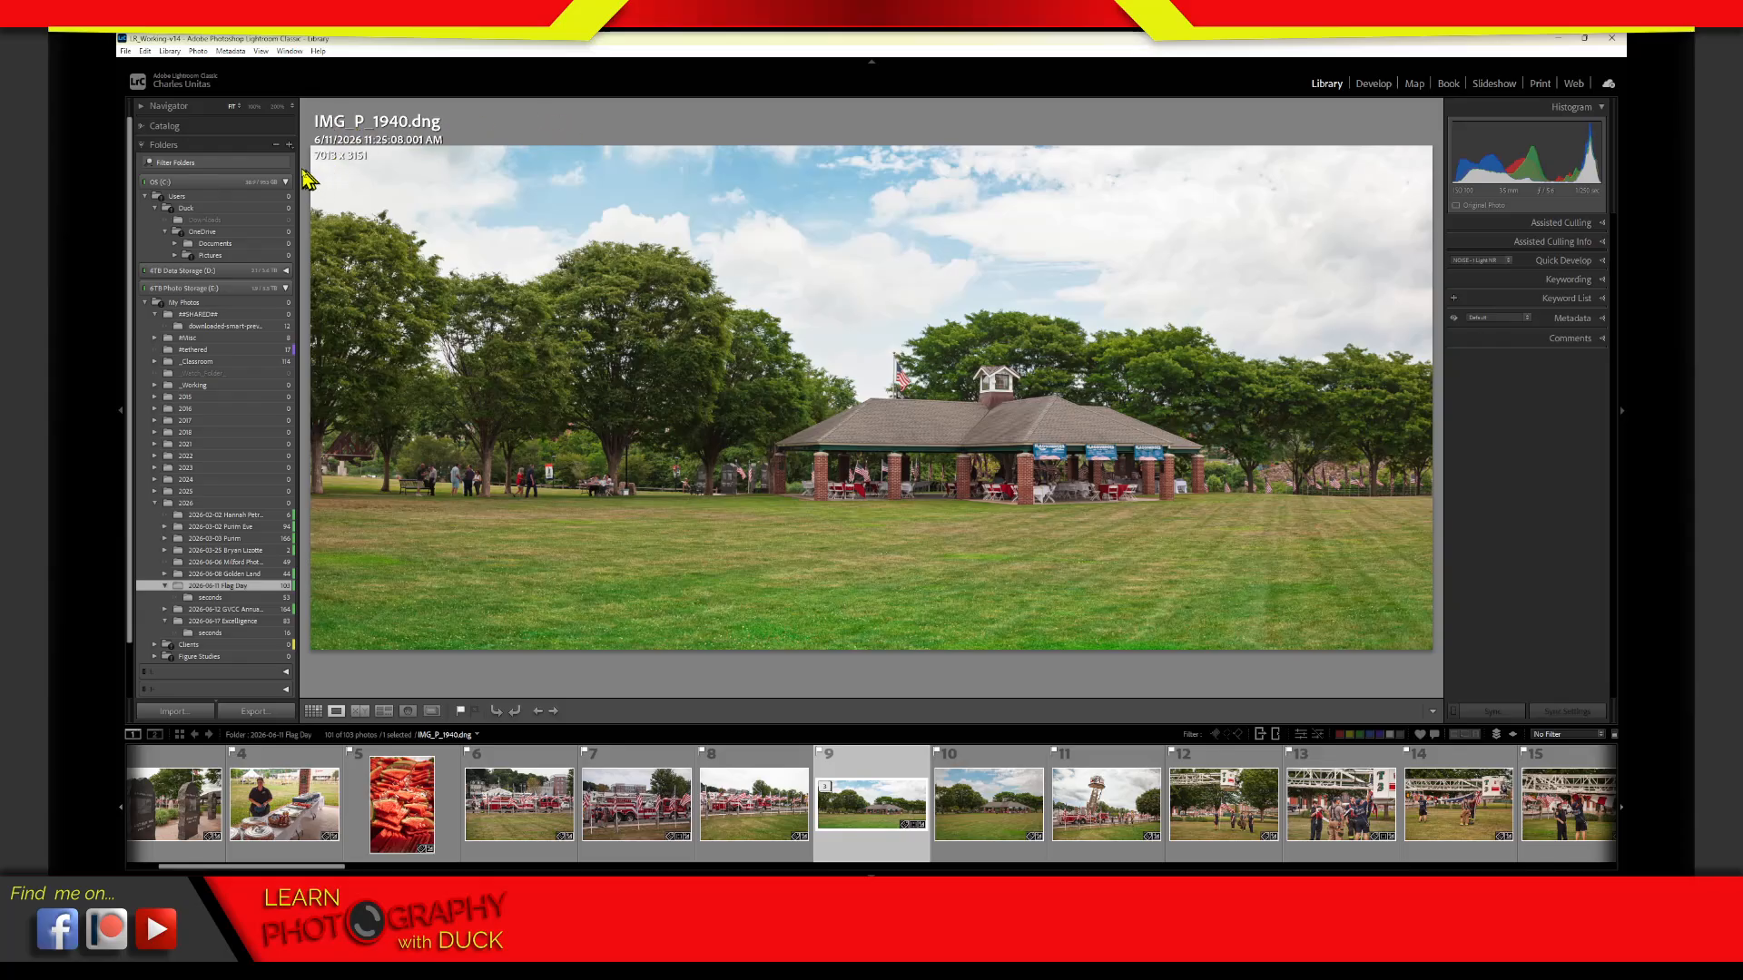
pyautogui.moveTo(301, 169)
pyautogui.mouseDown()
pyautogui.moveTo(441, 166)
pyautogui.moveTo(373, 94)
pyautogui.moveTo(288, 136)
pyautogui.moveTo(438, 122)
pyautogui.mouseUp()
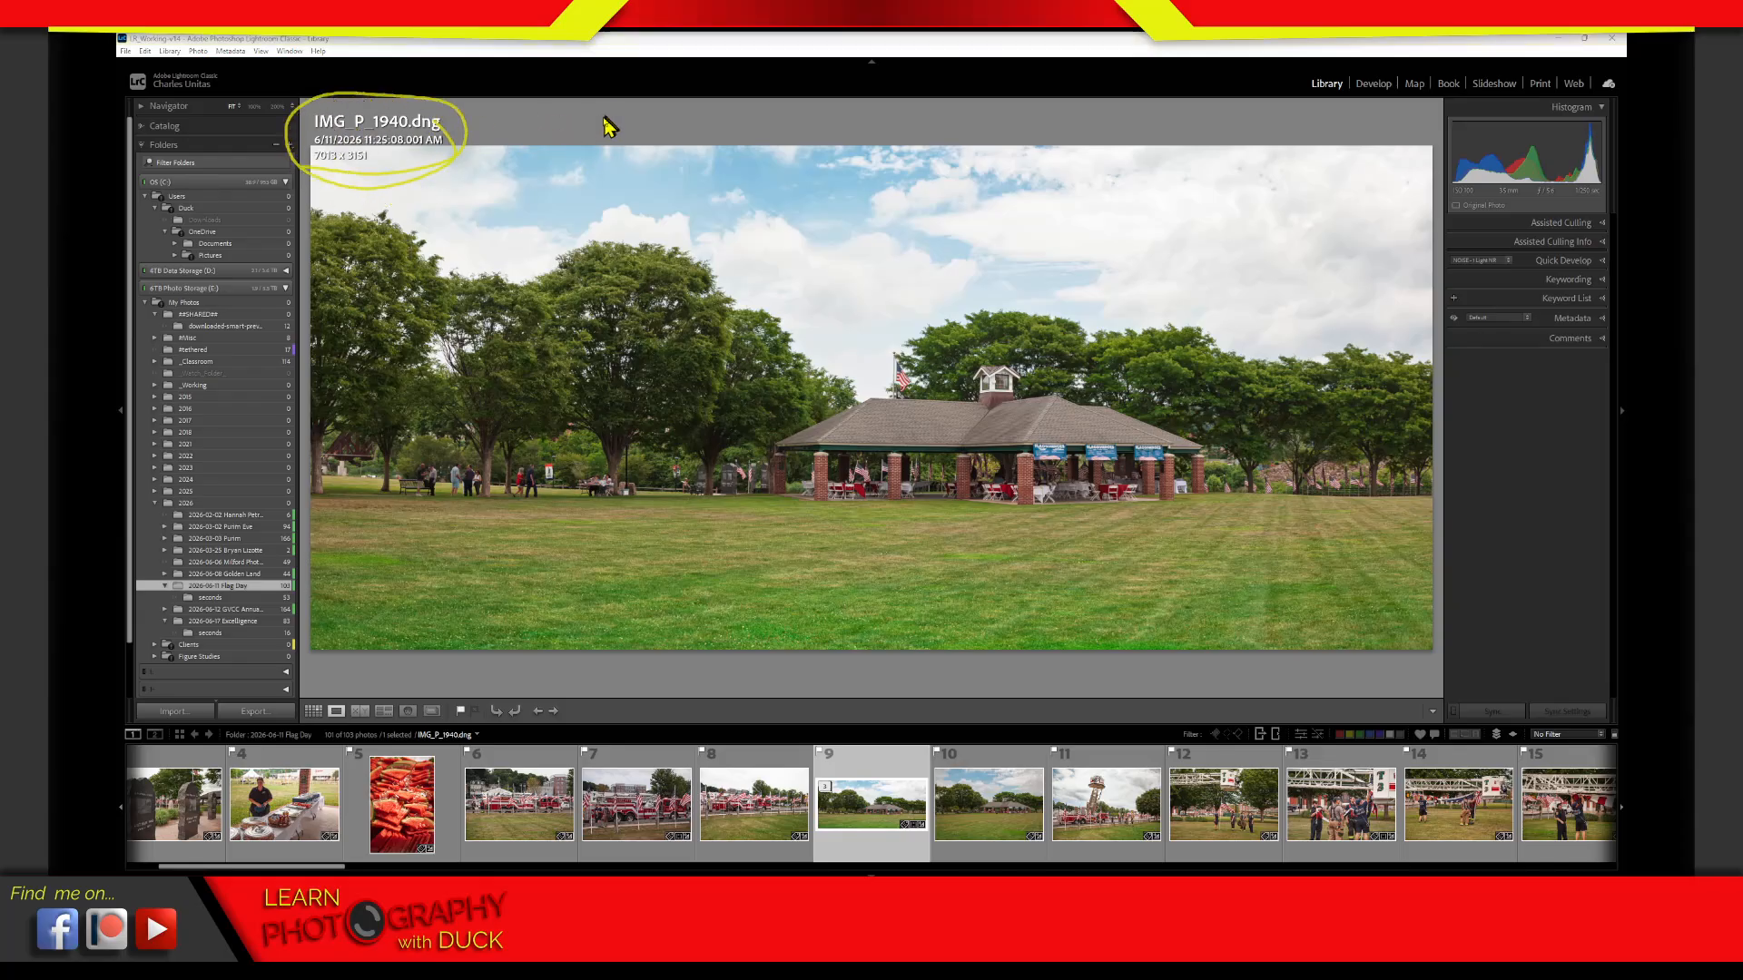
pyautogui.moveTo(606, 110)
pyautogui.mouseDown()
pyautogui.moveTo(608, 140)
pyautogui.moveTo(689, 119)
pyautogui.mouseUp()
pyautogui.hotkey('ctrl', 'z')
pyautogui.hotkey('ctrl', 'z')
pyautogui.moveTo(692, 108)
pyautogui.mouseDown()
pyautogui.moveTo(674, 128)
pyautogui.moveTo(704, 120)
pyautogui.mouseUp()
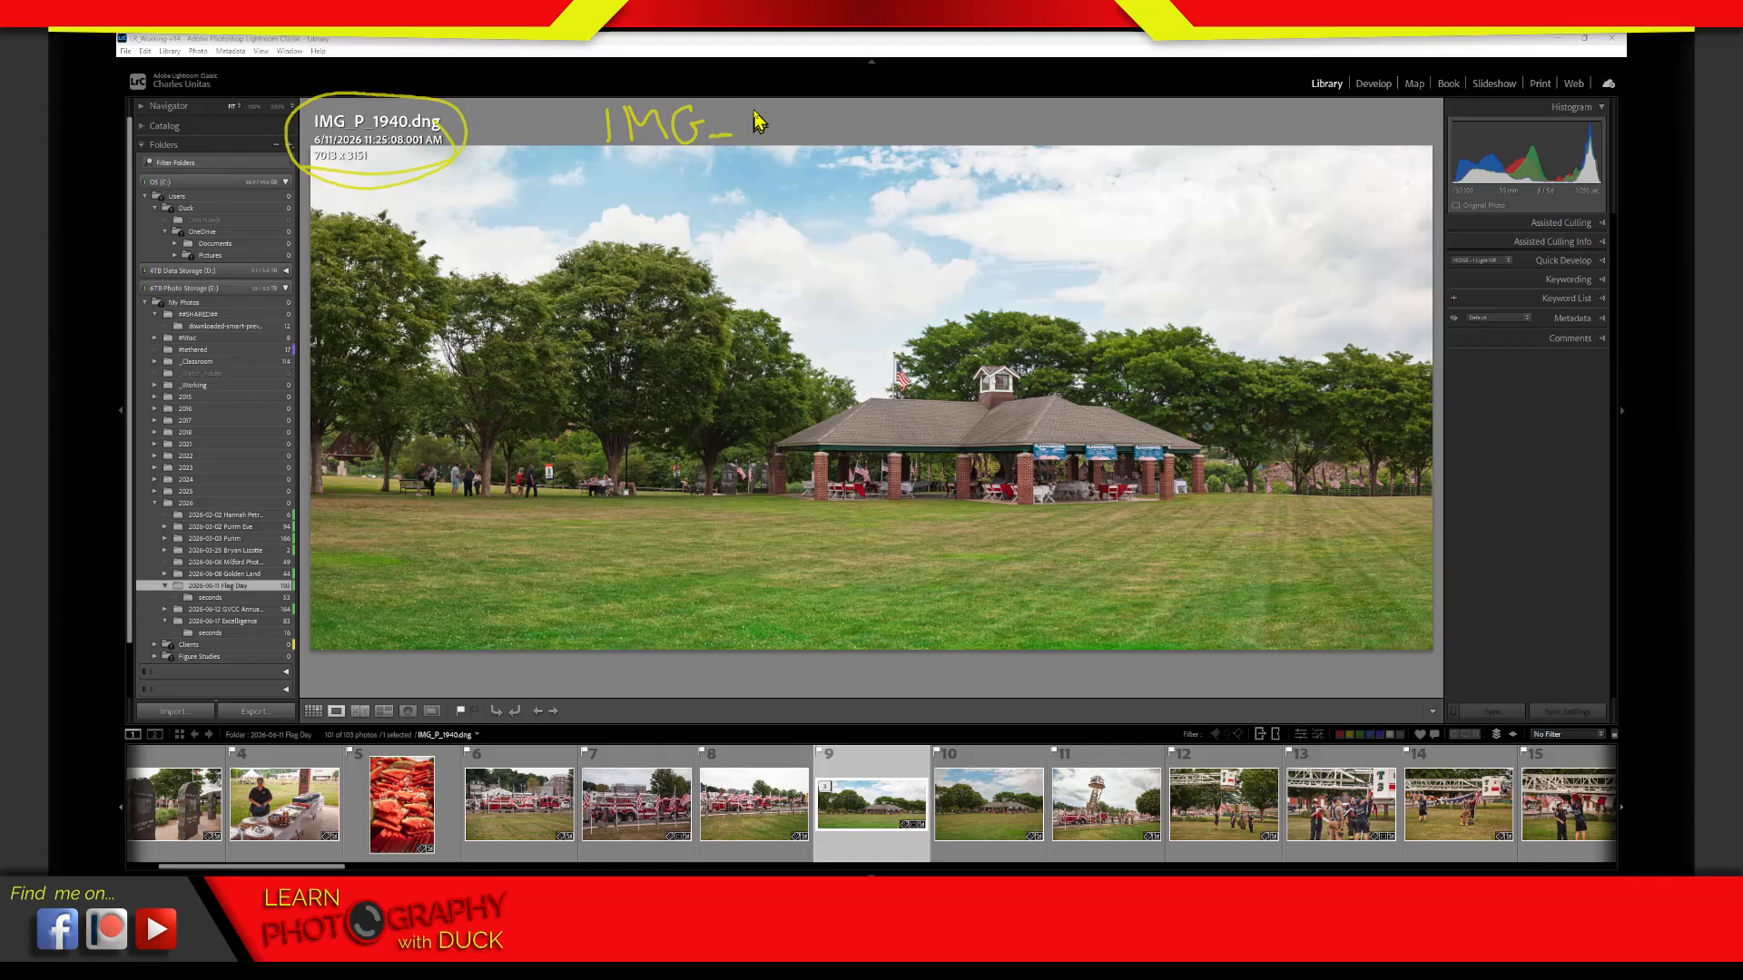
pyautogui.moveTo(764, 105)
pyautogui.mouseDown()
pyautogui.moveTo(762, 141)
pyautogui.moveTo(799, 140)
pyautogui.moveTo(822, 114)
pyautogui.moveTo(824, 138)
pyautogui.moveTo(844, 137)
pyautogui.mouseUp()
pyautogui.moveTo(834, 107)
pyautogui.mouseDown()
pyautogui.moveTo(837, 143)
pyautogui.moveTo(877, 139)
pyautogui.moveTo(890, 107)
pyautogui.moveTo(936, 114)
pyautogui.mouseUp()
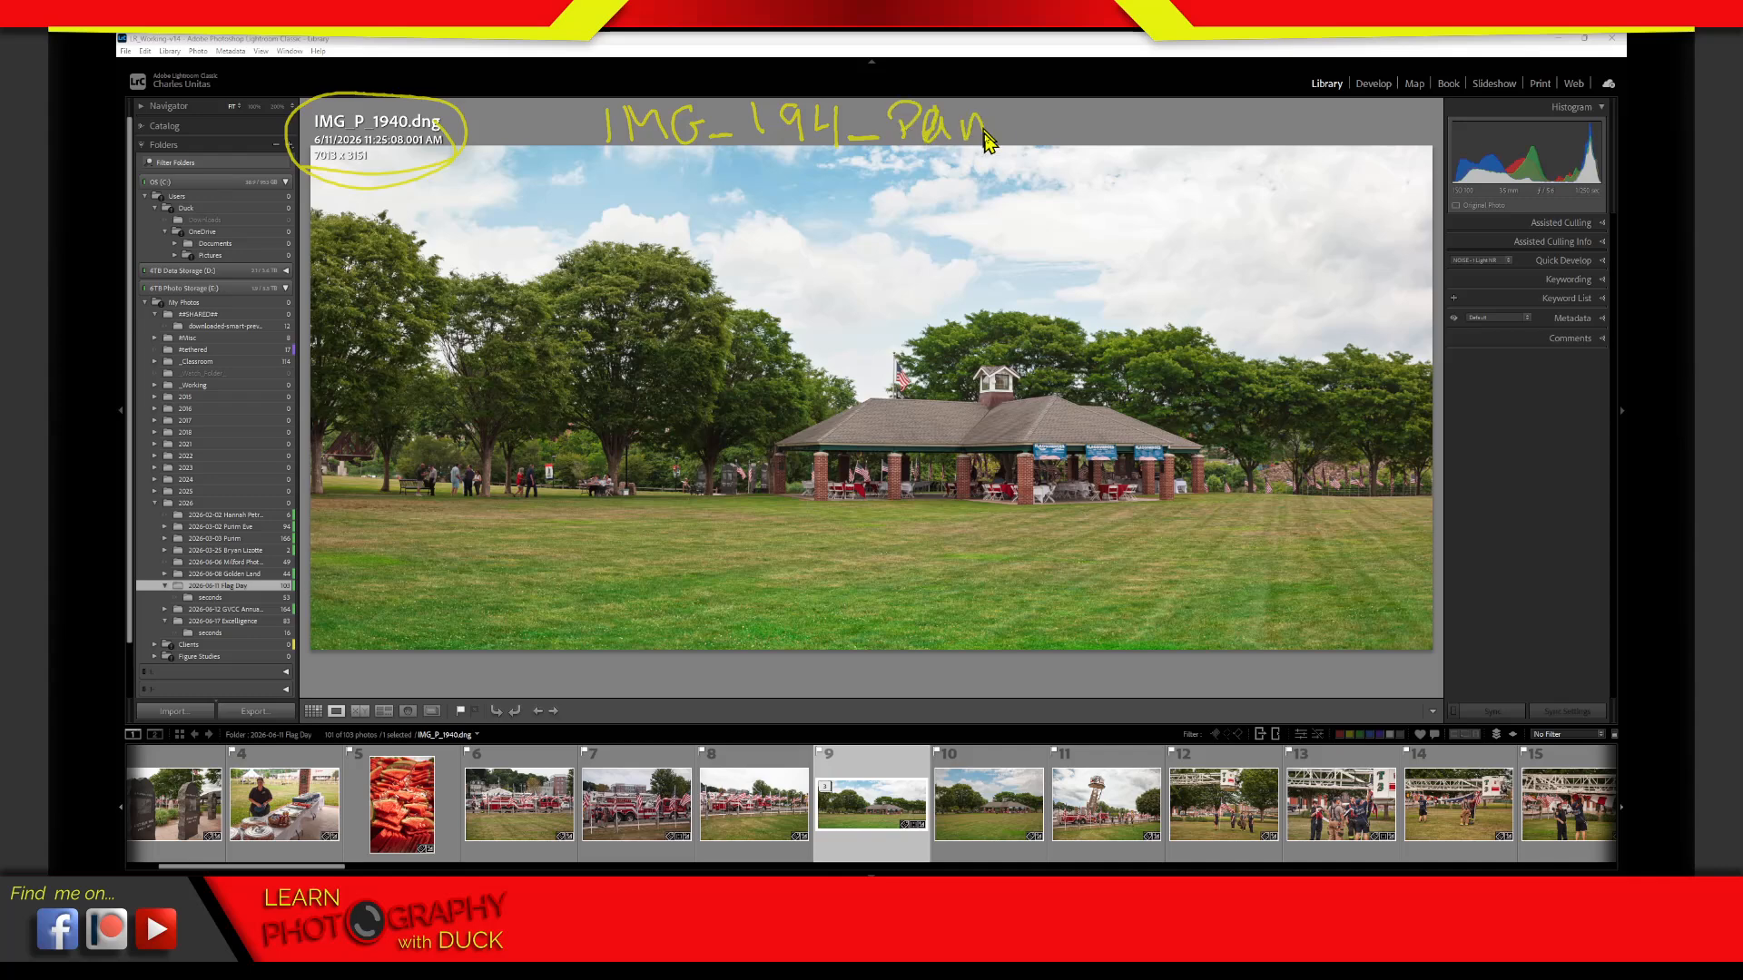
pyautogui.moveTo(1012, 118)
pyautogui.mouseDown()
pyautogui.moveTo(1070, 115)
pyautogui.moveTo(1115, 169)
pyautogui.mouseUp()
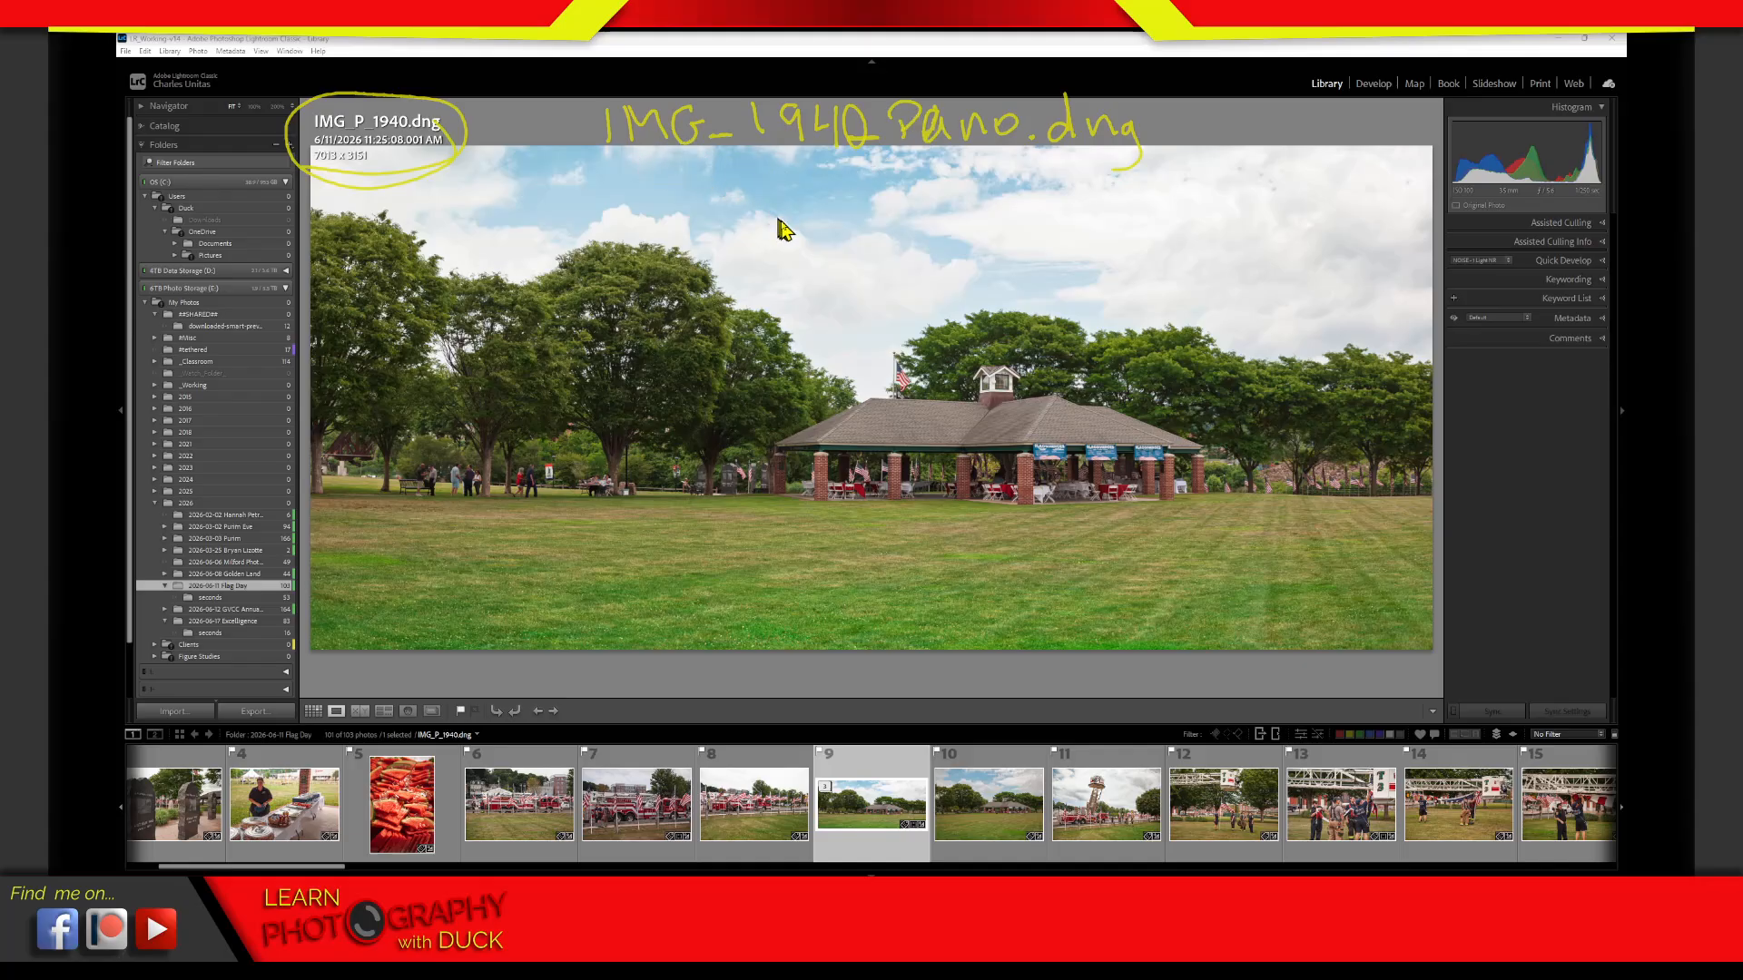
# Bracket the IMG and 1940 parts of the handwritten file name in blue, and handwrite and underline an export name pattern ending in #.jpg
pyautogui.moveTo(739, 159)
pyautogui.mouseDown()
pyautogui.moveTo(767, 190)
pyautogui.moveTo(824, 198)
pyautogui.moveTo(829, 172)
pyautogui.moveTo(866, 166)
pyautogui.mouseUp()
pyautogui.moveTo(668, 167)
pyautogui.mouseDown()
pyautogui.moveTo(644, 203)
pyautogui.moveTo(615, 169)
pyautogui.moveTo(701, 154)
pyautogui.mouseUp()
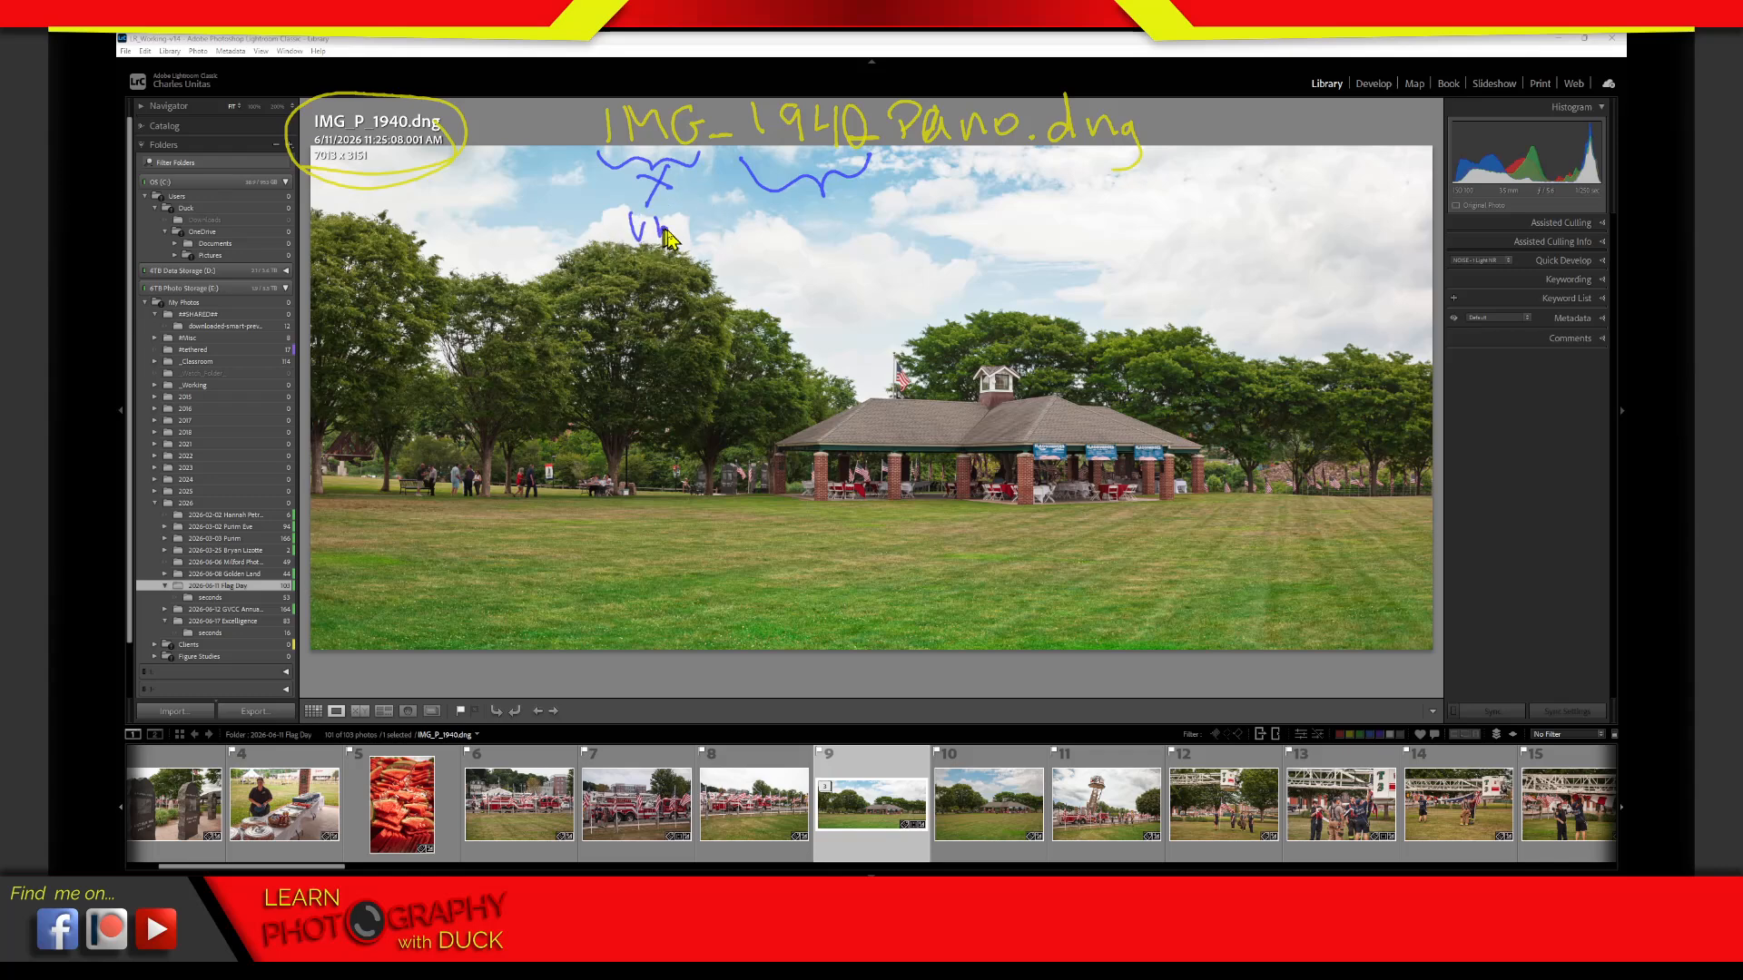
pyautogui.moveTo(681, 210)
pyautogui.mouseDown()
pyautogui.moveTo(749, 247)
pyautogui.moveTo(844, 251)
pyautogui.mouseUp()
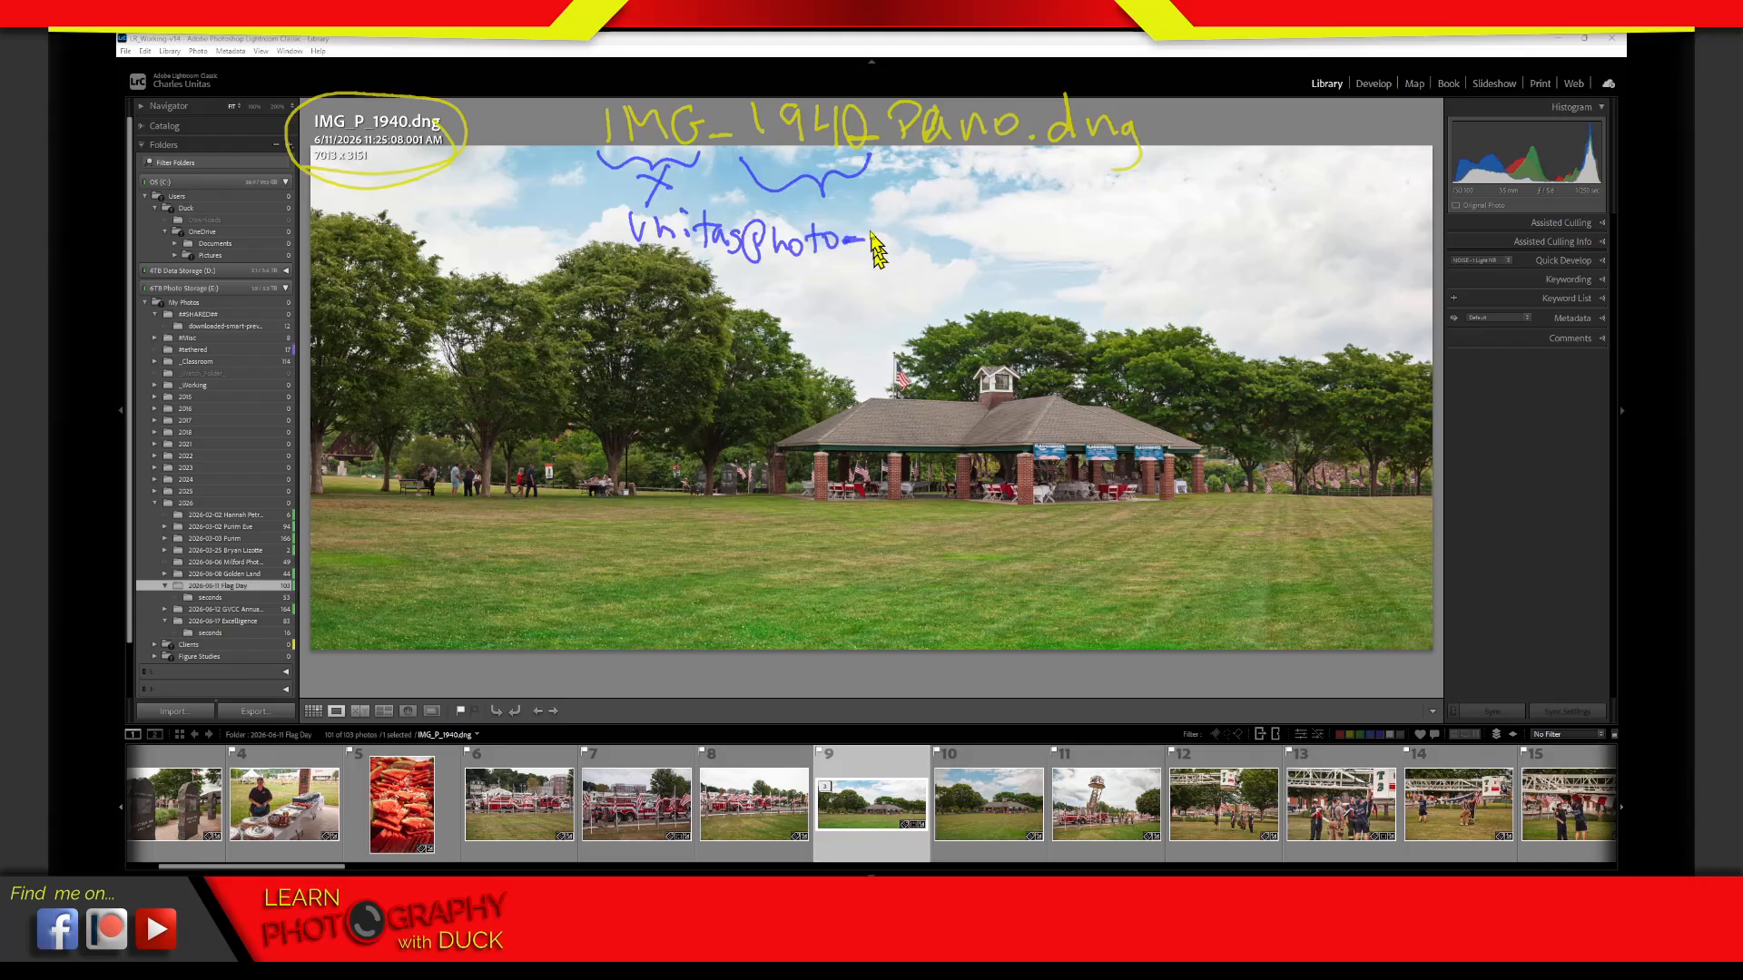
pyautogui.moveTo(822, 177)
pyautogui.mouseDown()
pyautogui.moveTo(895, 229)
pyautogui.moveTo(901, 193)
pyautogui.moveTo(905, 256)
pyautogui.moveTo(935, 242)
pyautogui.mouseUp()
pyautogui.moveTo(894, 229); pyautogui.dragTo(949, 222)
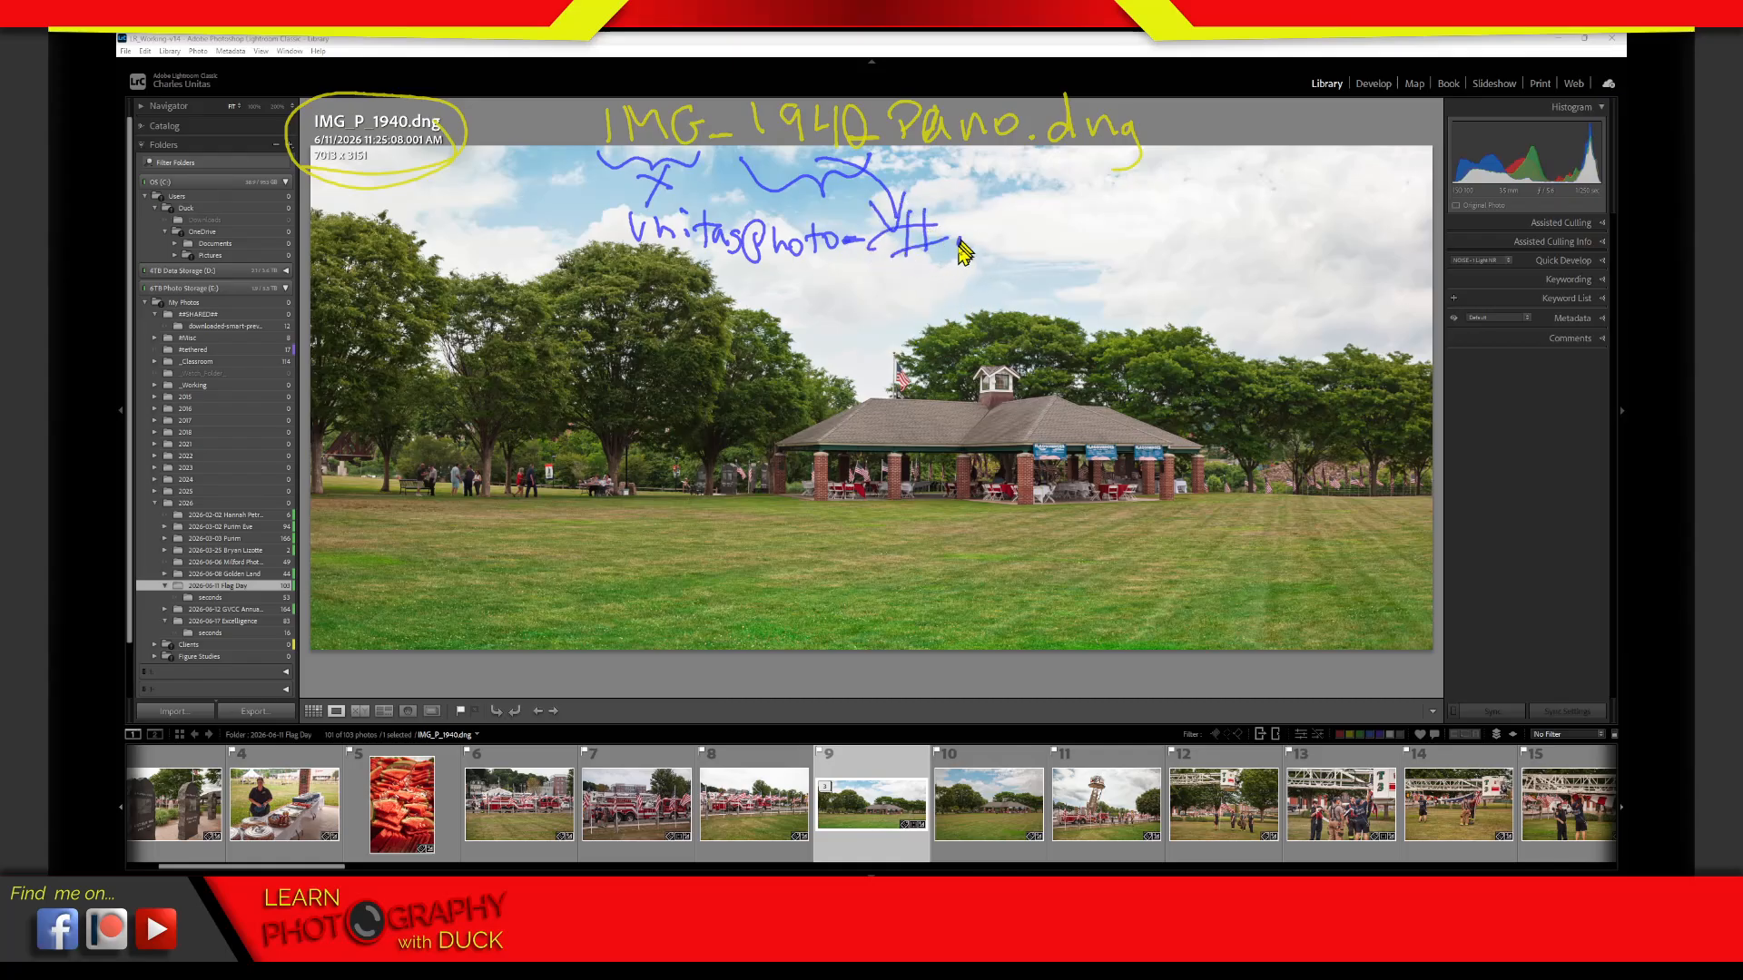
pyautogui.moveTo(994, 225)
pyautogui.mouseDown()
pyautogui.moveTo(974, 256)
pyautogui.moveTo(1008, 257)
pyautogui.mouseUp()
pyautogui.moveTo(1004, 241)
pyautogui.mouseDown()
pyautogui.moveTo(1062, 234)
pyautogui.moveTo(1053, 270)
pyautogui.mouseUp()
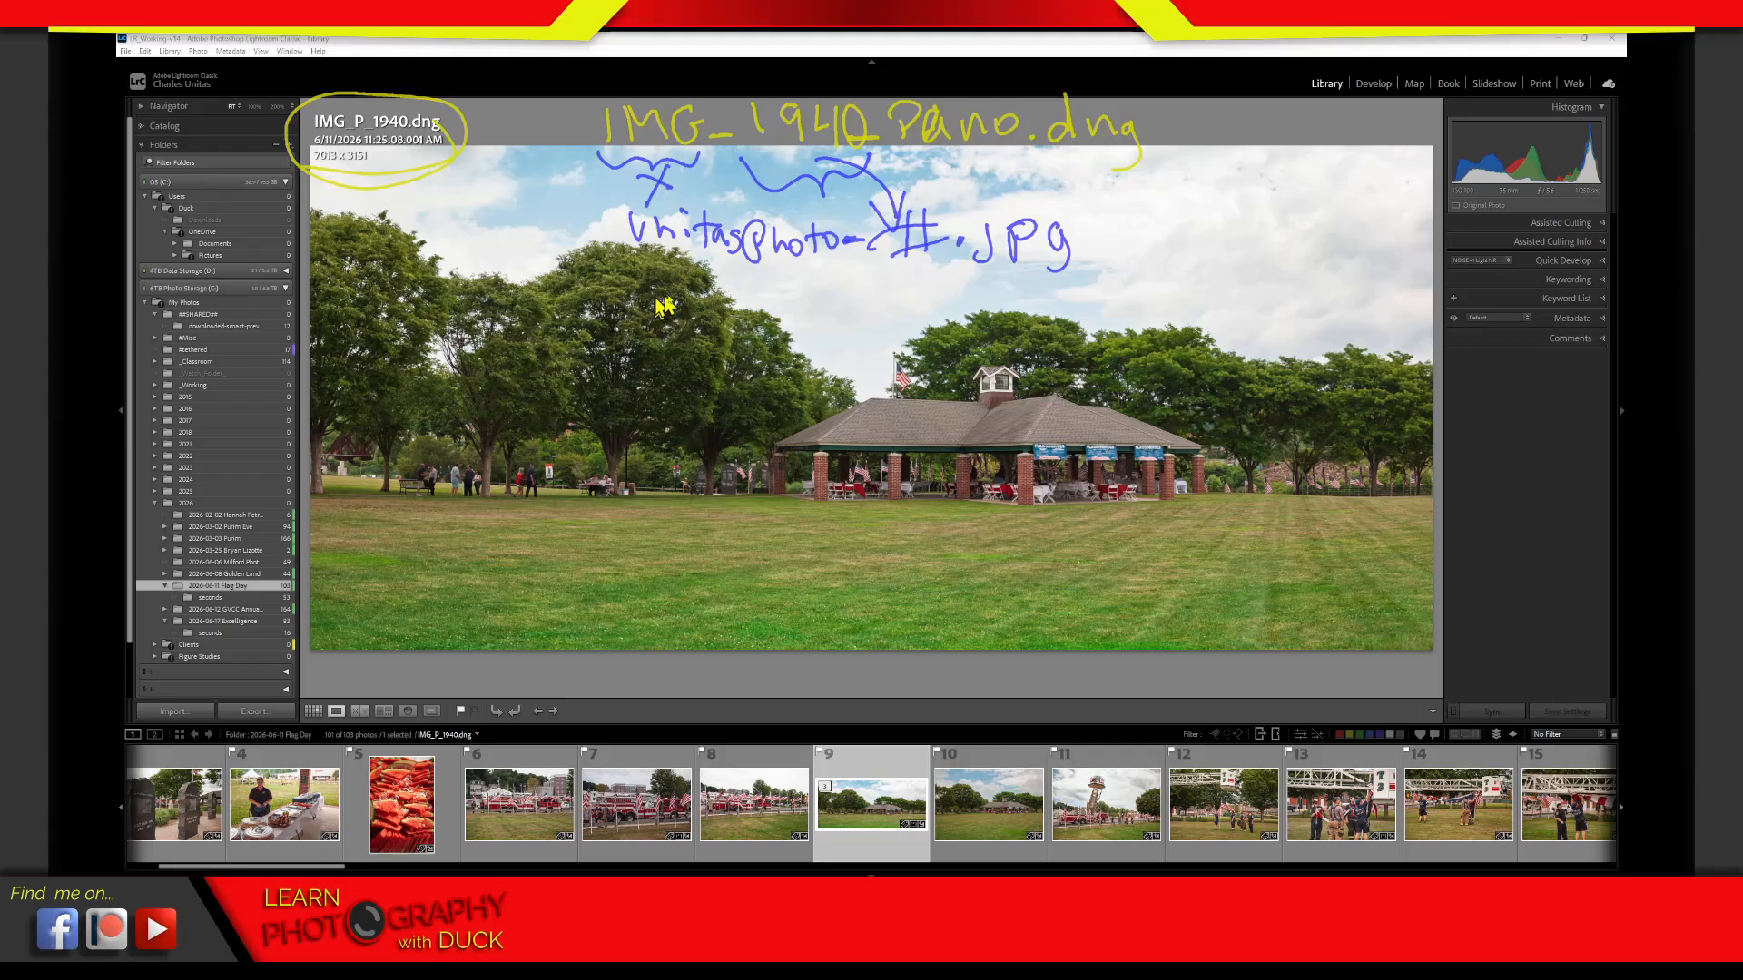
pyautogui.moveTo(716, 286); pyautogui.dragTo(1033, 280)
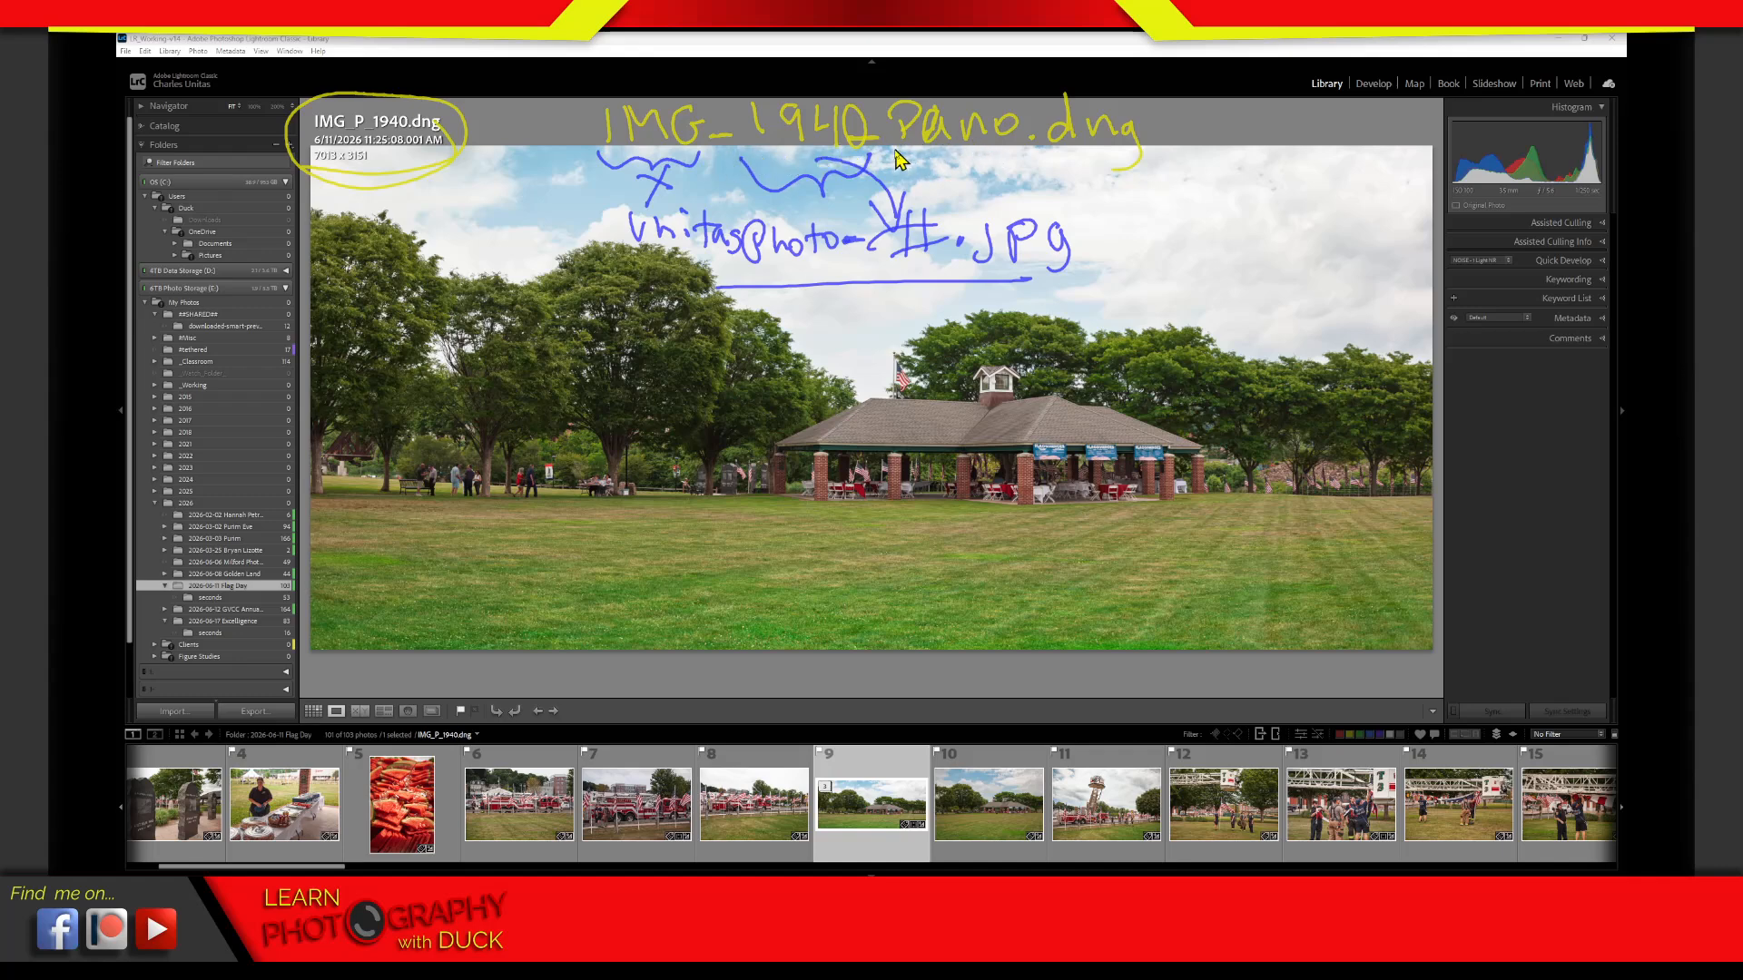
# Bracket Pano in blue, add red arrows between the number and Pano and towards the #, and clear all drawings
pyautogui.moveTo(896, 153)
pyautogui.mouseDown()
pyautogui.moveTo(949, 174)
pyautogui.moveTo(1018, 151)
pyautogui.mouseUp()
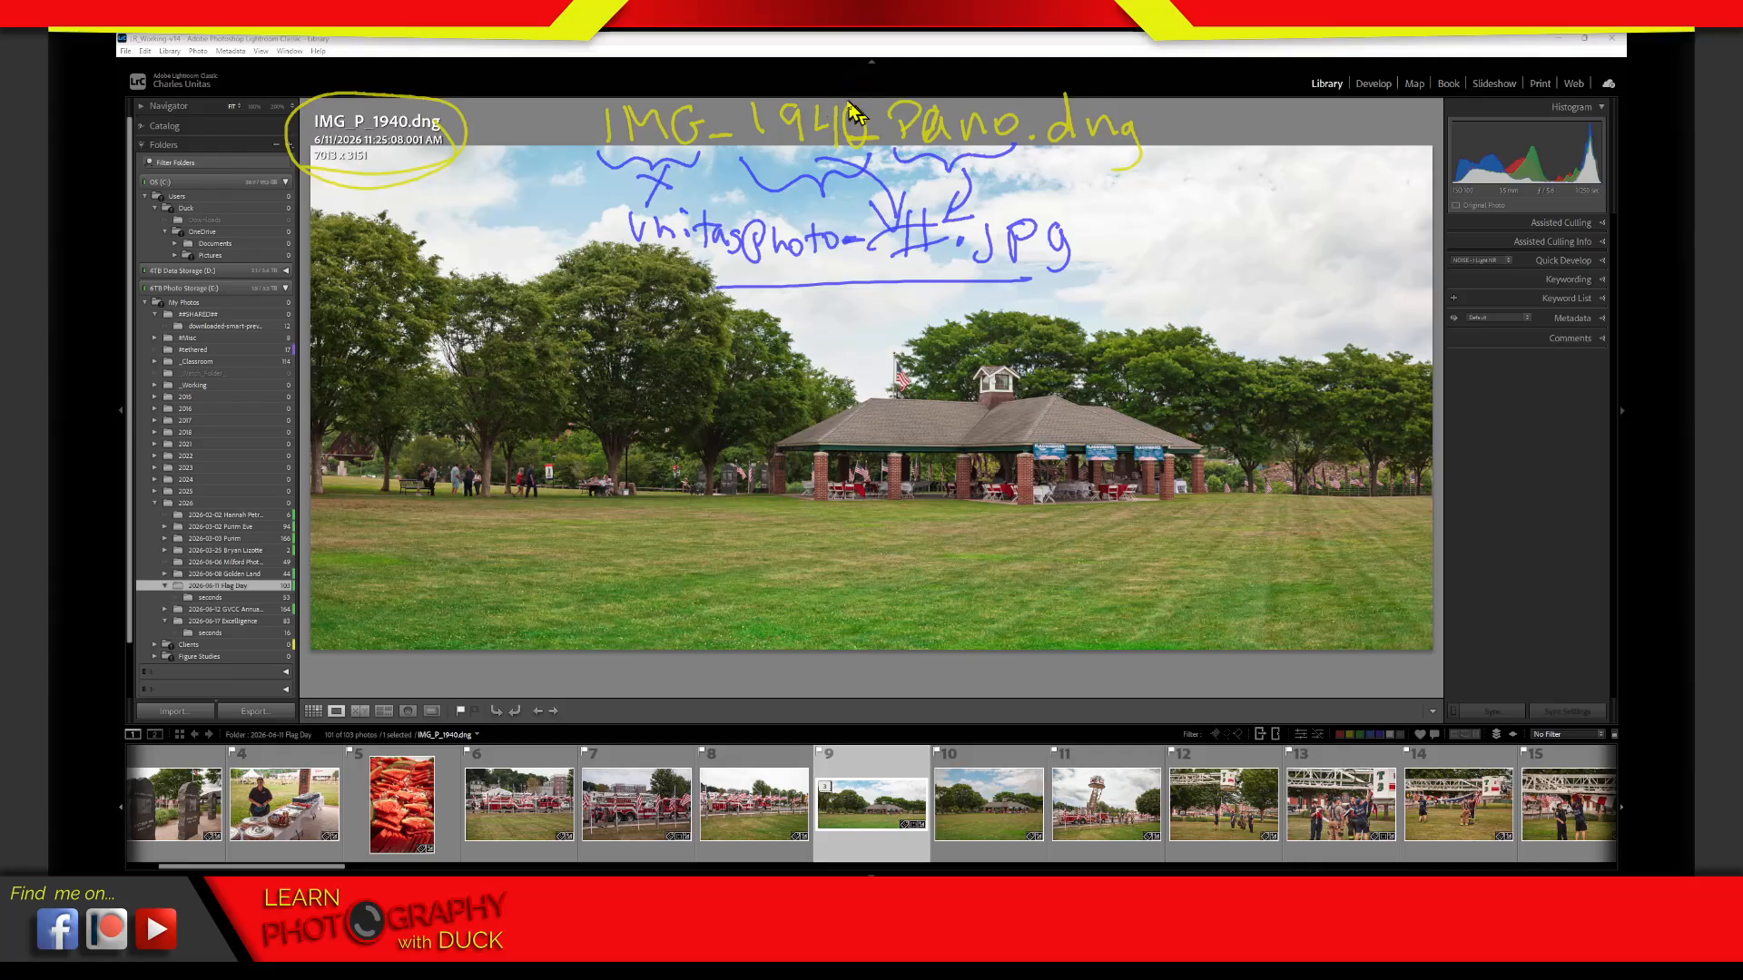
pyautogui.moveTo(812, 109)
pyautogui.mouseDown()
pyautogui.moveTo(858, 80)
pyautogui.moveTo(917, 83)
pyautogui.moveTo(937, 110)
pyautogui.mouseUp()
pyautogui.moveTo(820, 70)
pyautogui.mouseDown()
pyautogui.moveTo(816, 116)
pyautogui.moveTo(854, 96)
pyautogui.mouseUp()
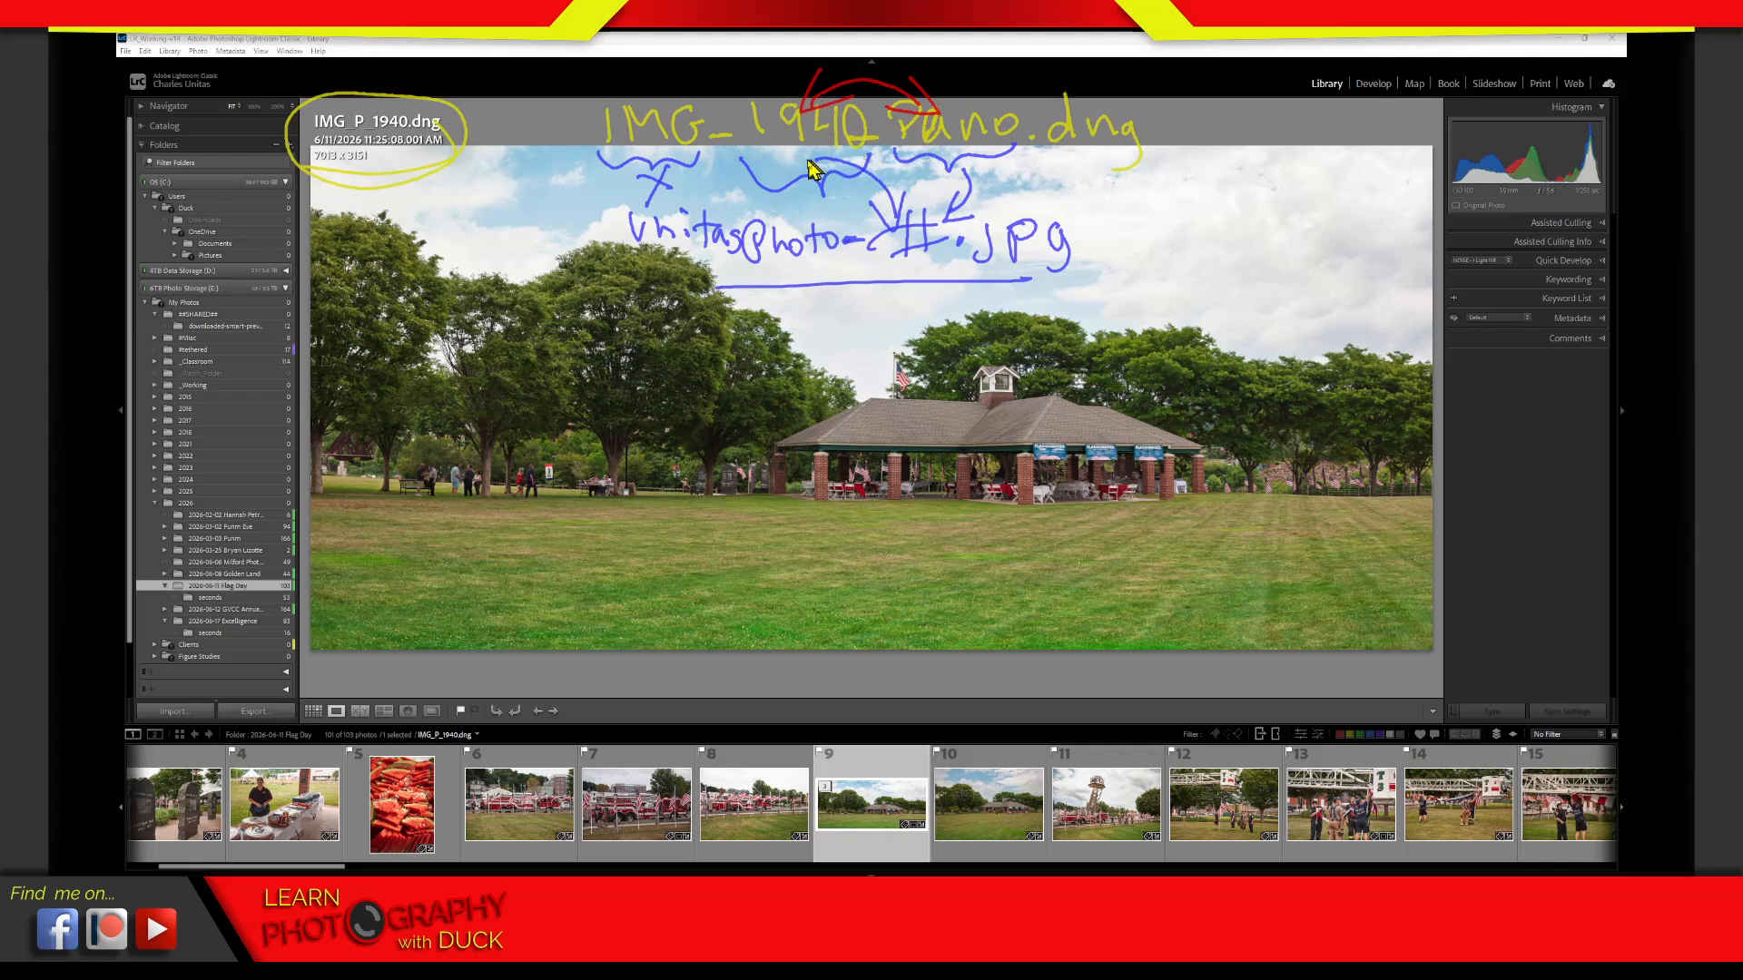
pyautogui.moveTo(792, 151)
pyautogui.mouseDown()
pyautogui.moveTo(810, 189)
pyautogui.moveTo(864, 211)
pyautogui.moveTo(822, 215)
pyautogui.mouseUp()
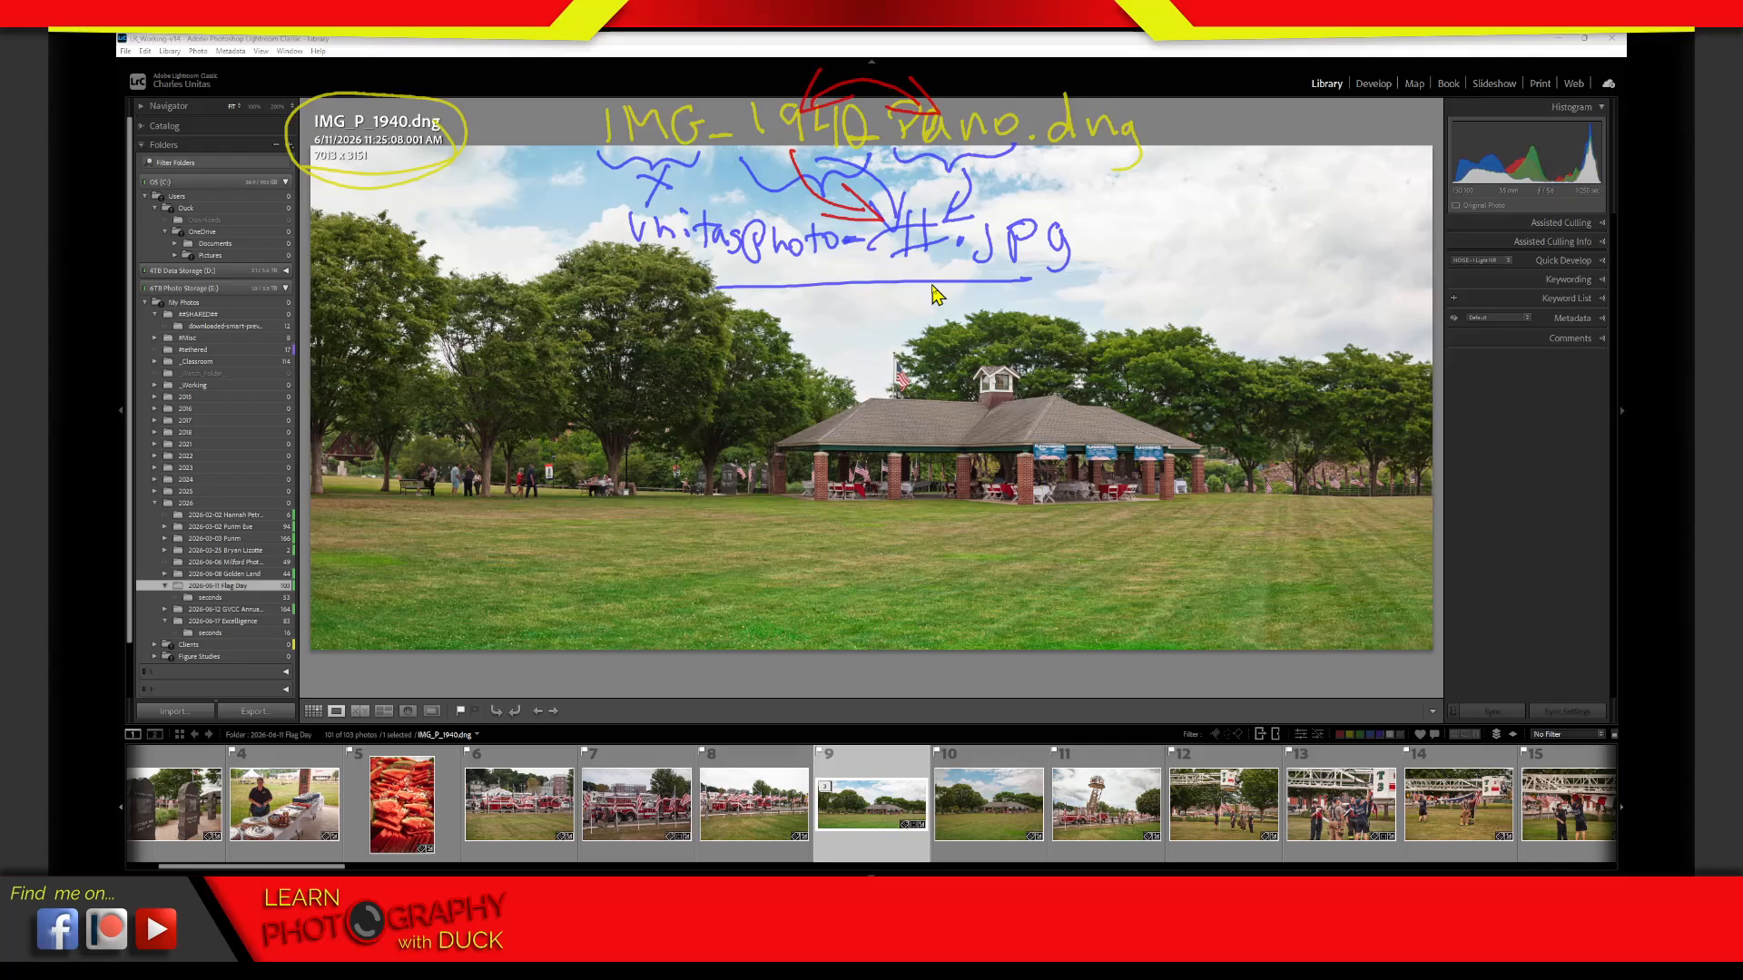
pyautogui.press('Escape')
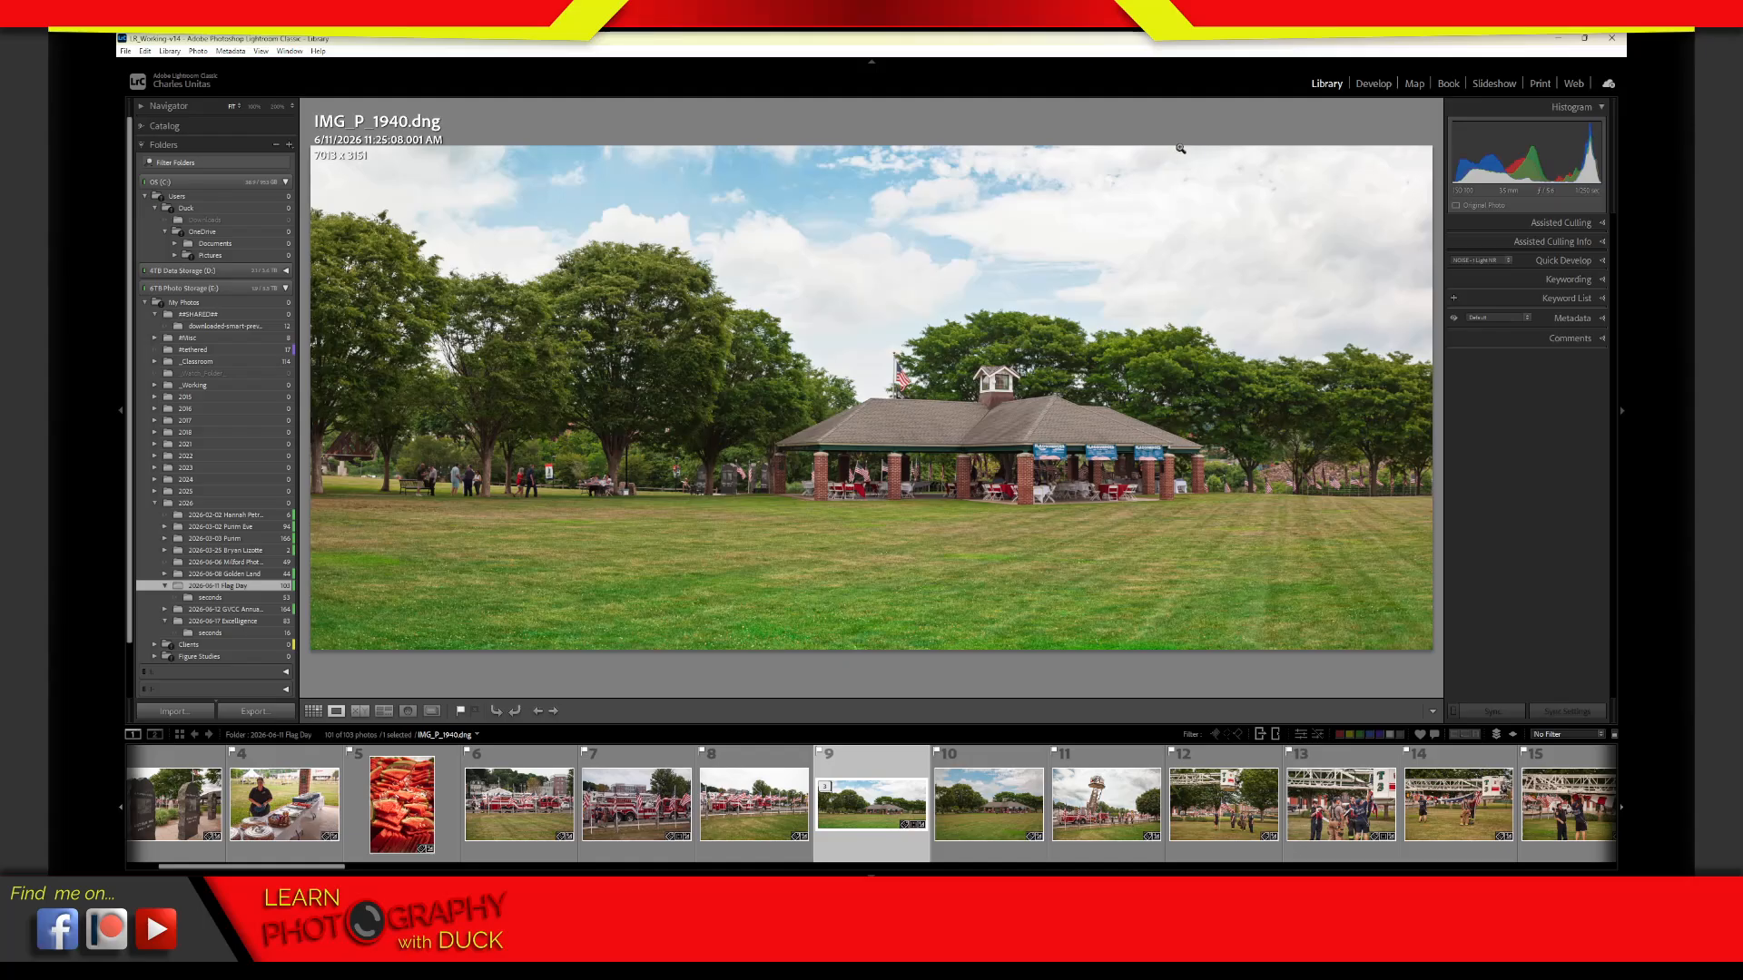
# Return to the grid and filter the Flag Day photos to the Digital Negative / Lossy Compressed file type
pyautogui.press('g')
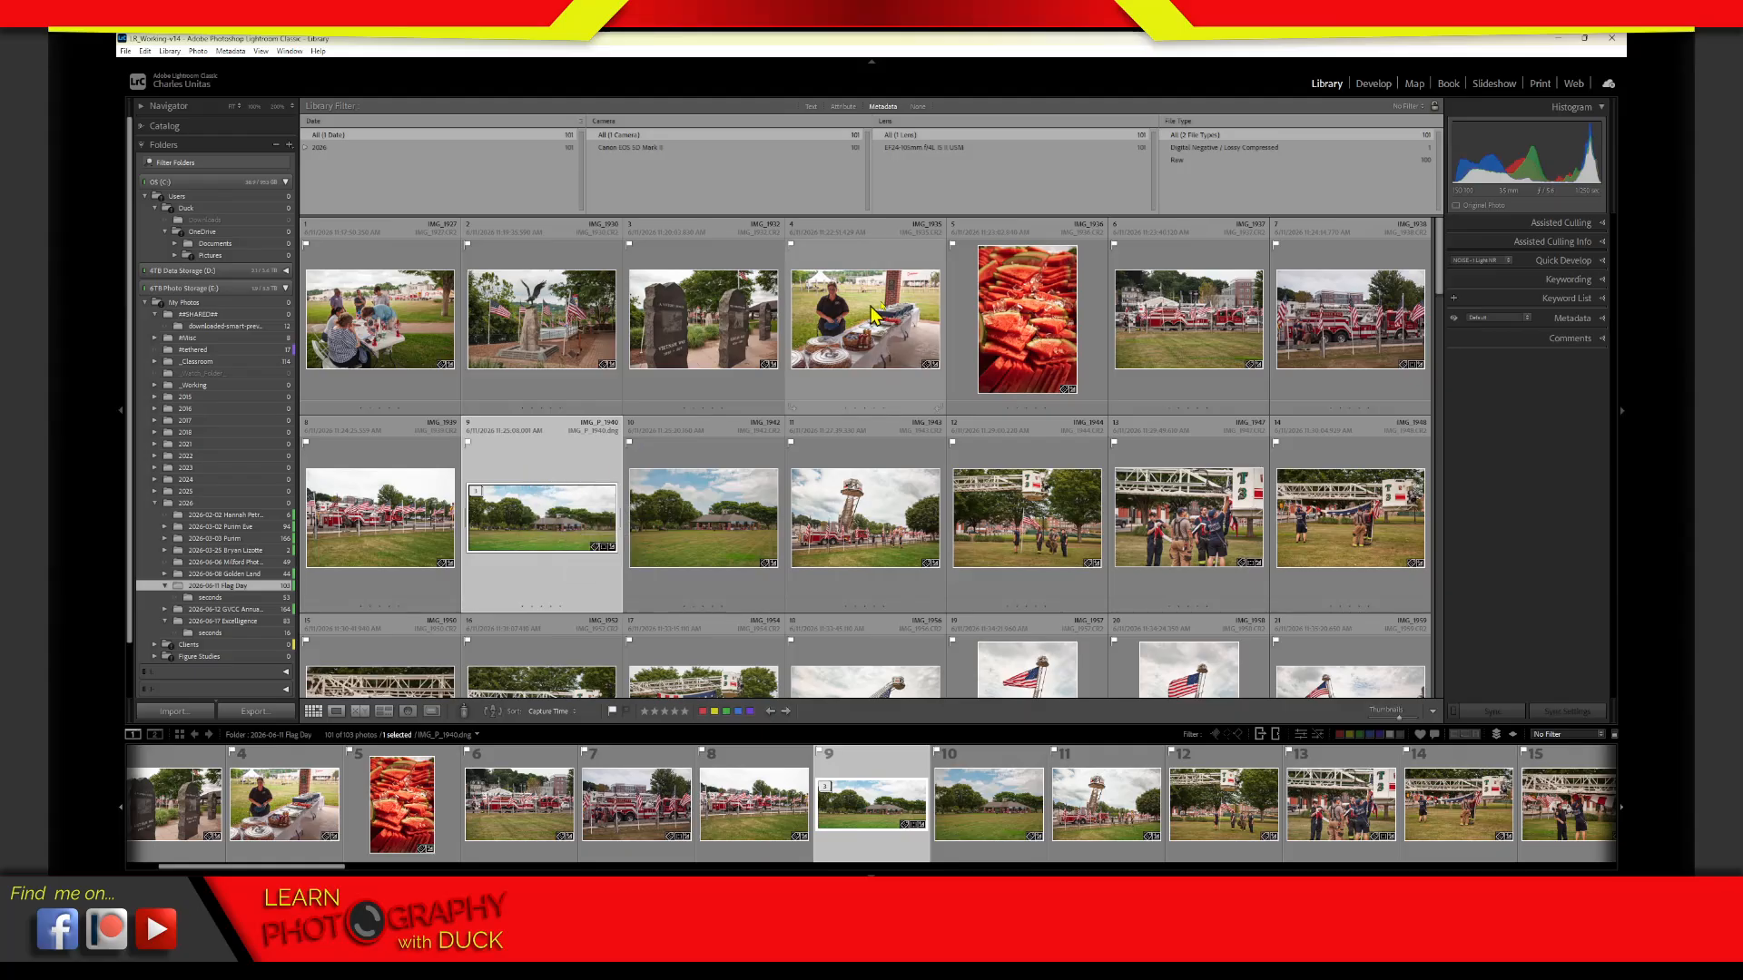
pyautogui.click(1177, 121)
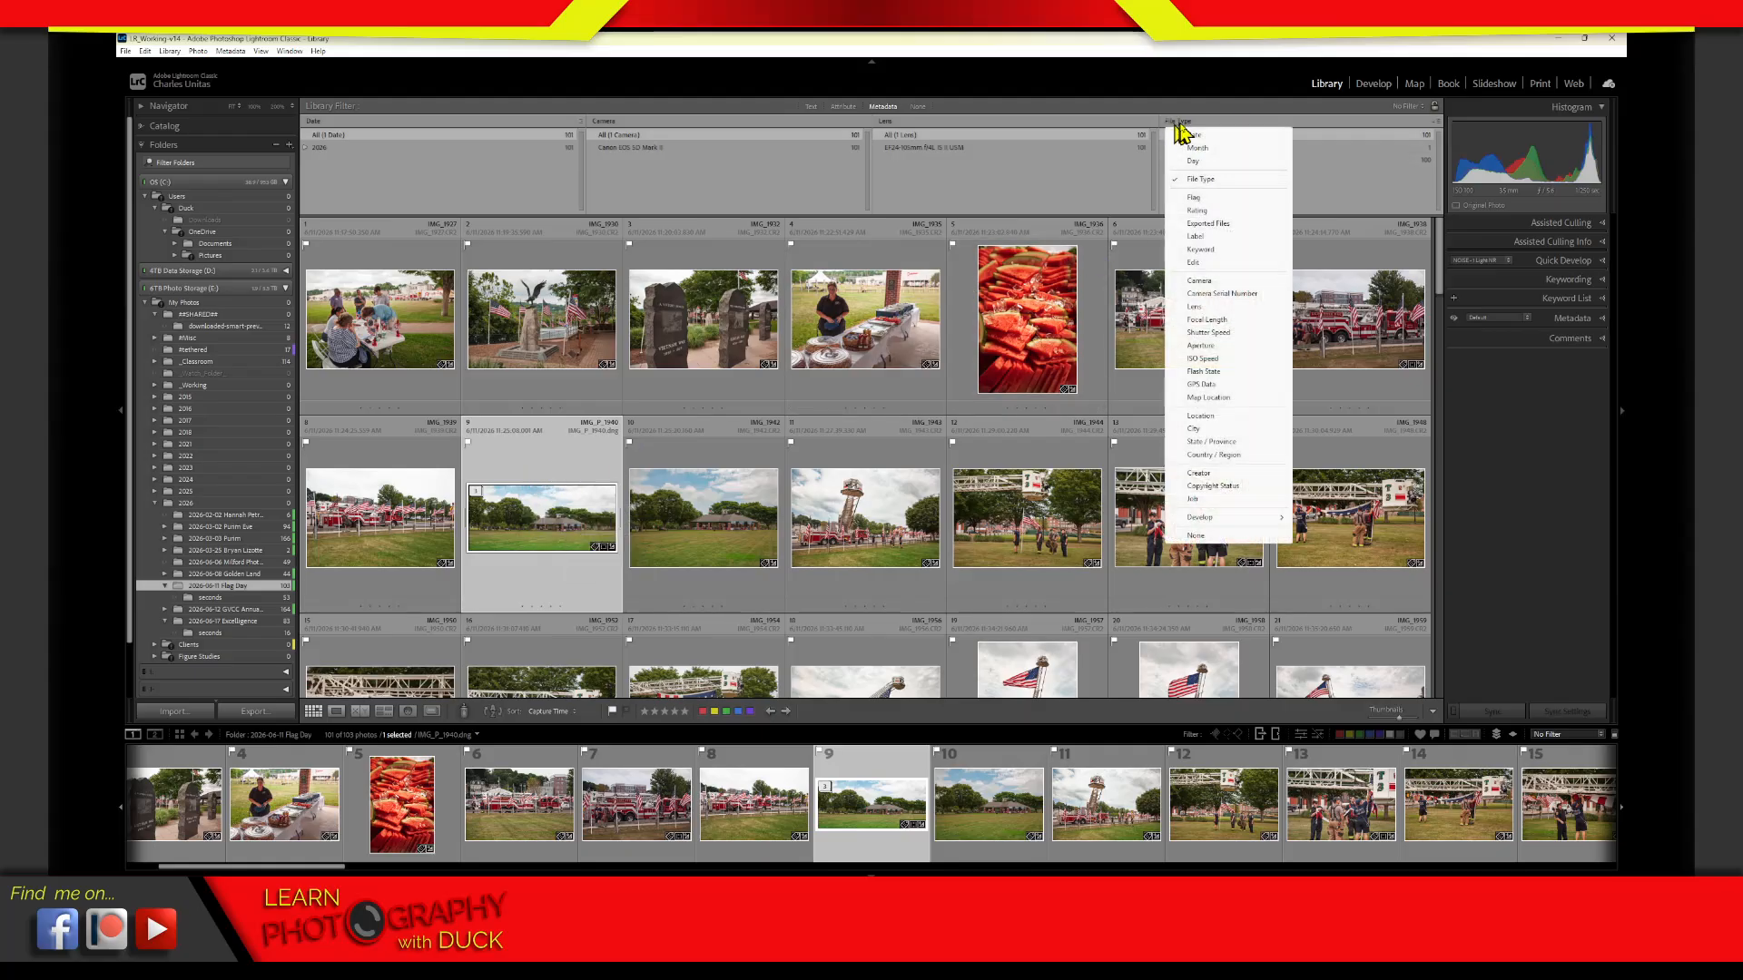
pyautogui.click(1207, 180)
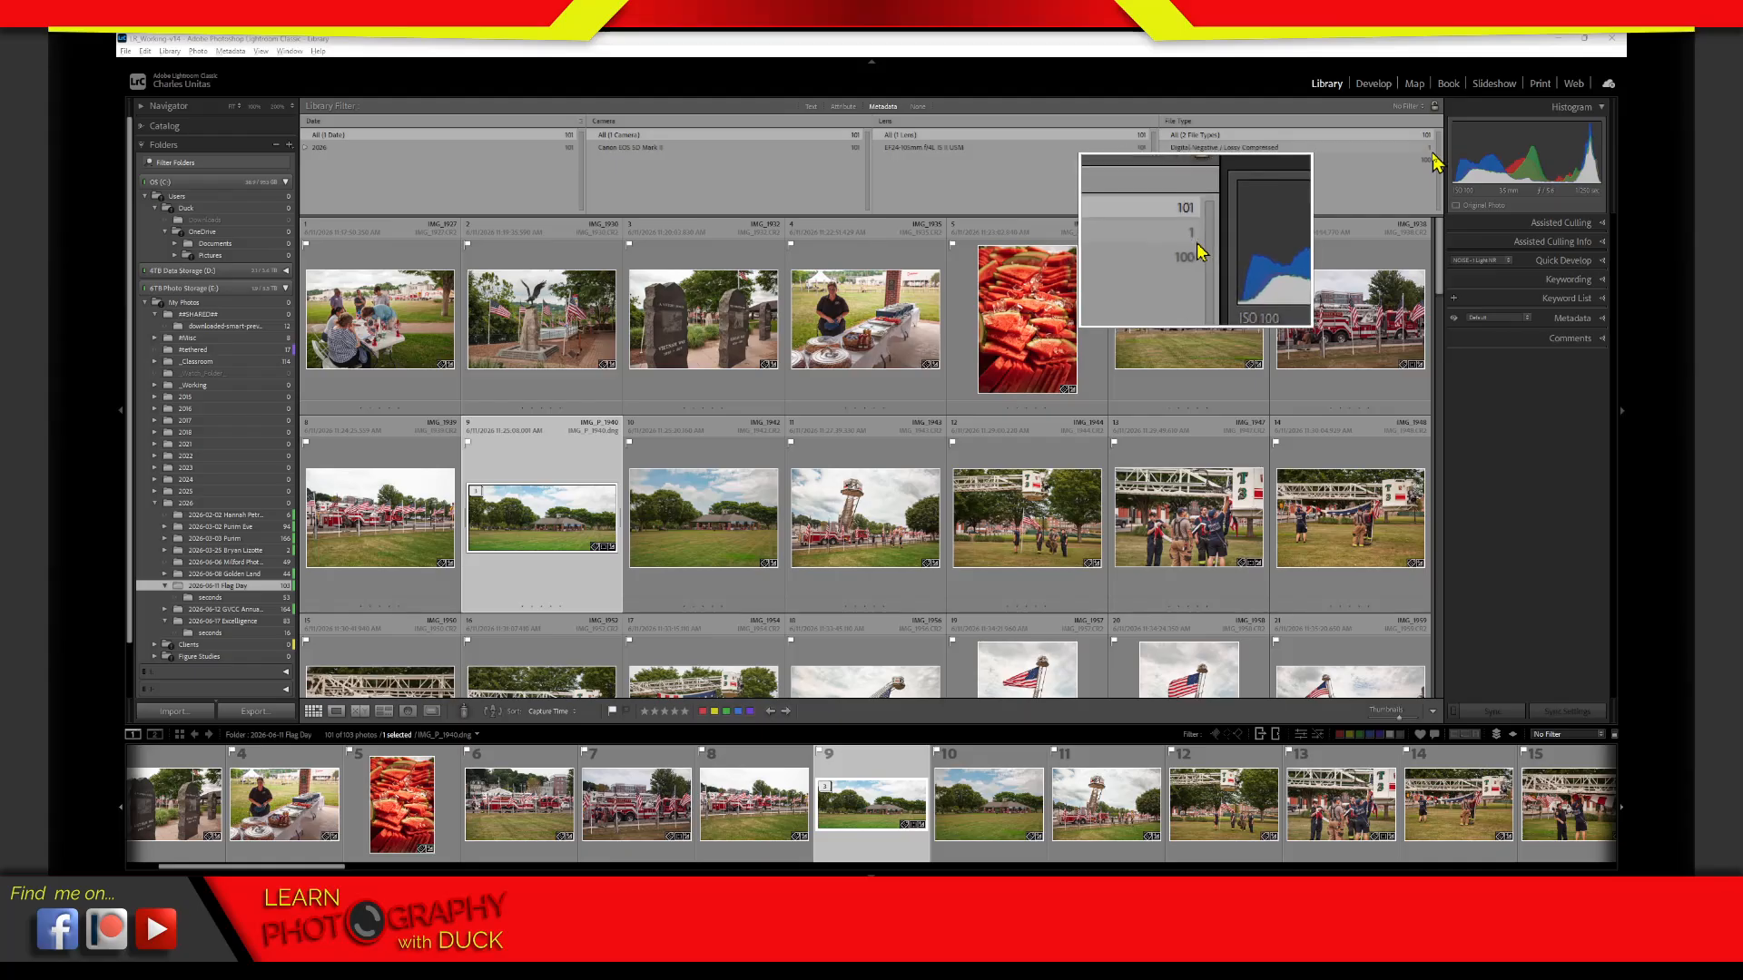
pyautogui.click(1277, 148)
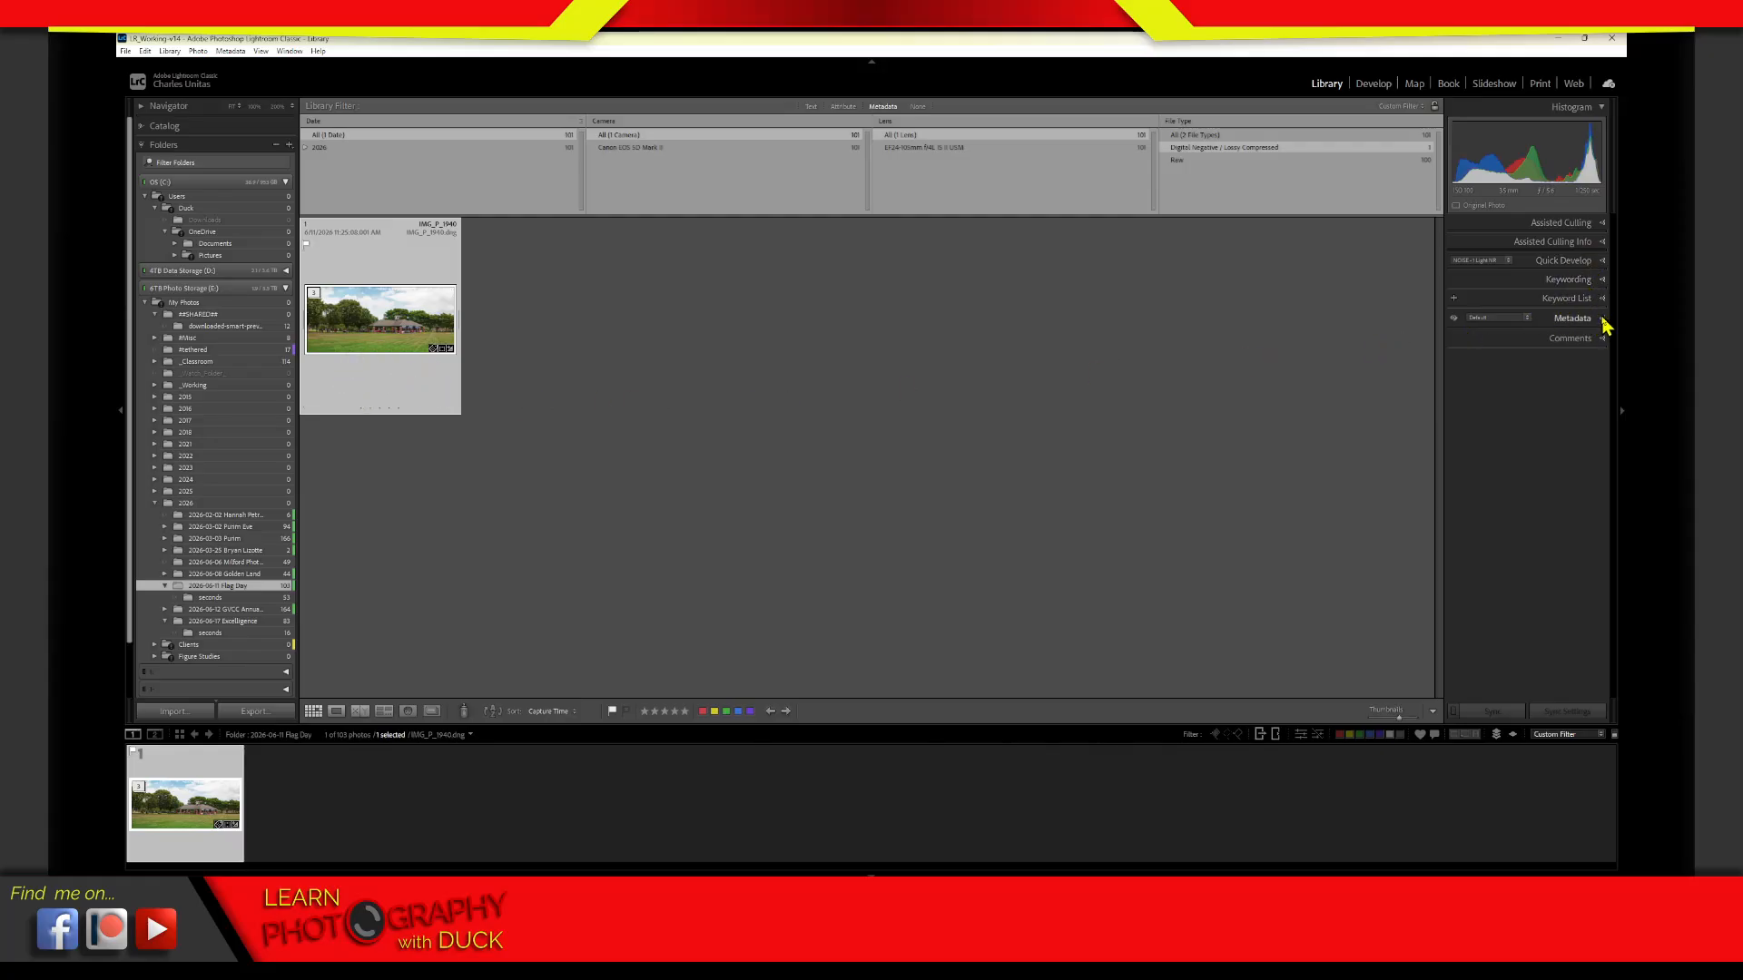
# Expand the metadata of IMG_P_1940.dng, preview the Original Filename template in the batch rename dialog, and cancel the rename
pyautogui.click(1602, 322)
pyautogui.click(1597, 373)
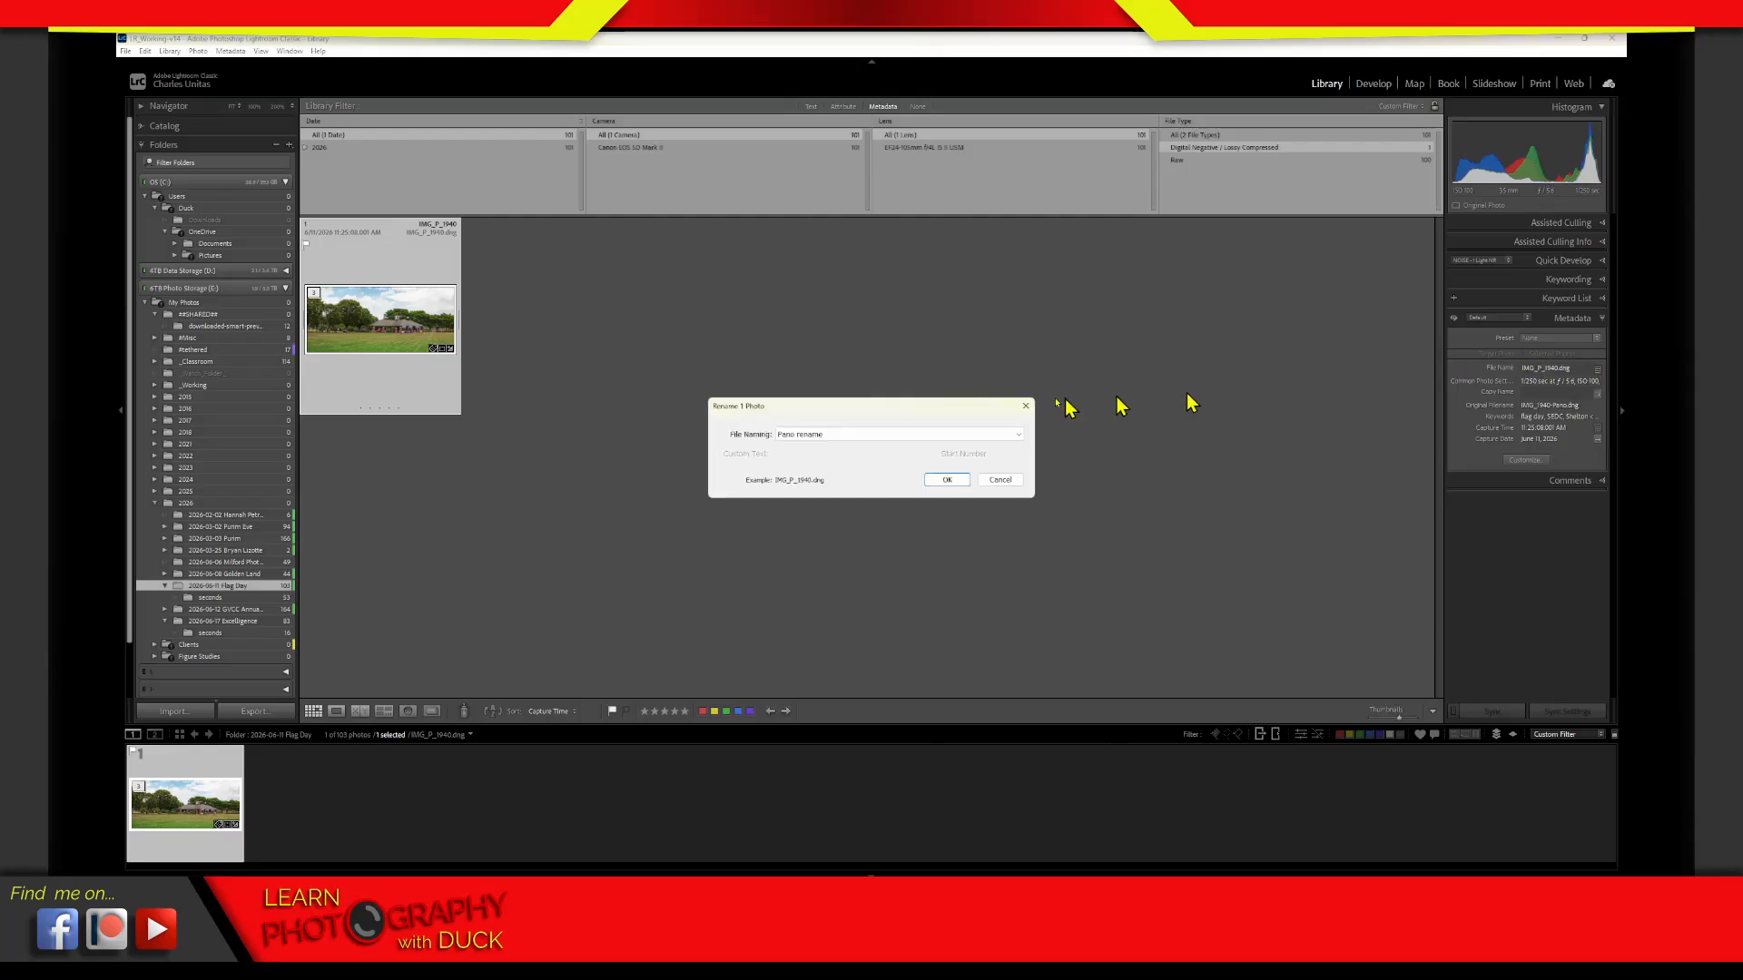
pyautogui.click(969, 435)
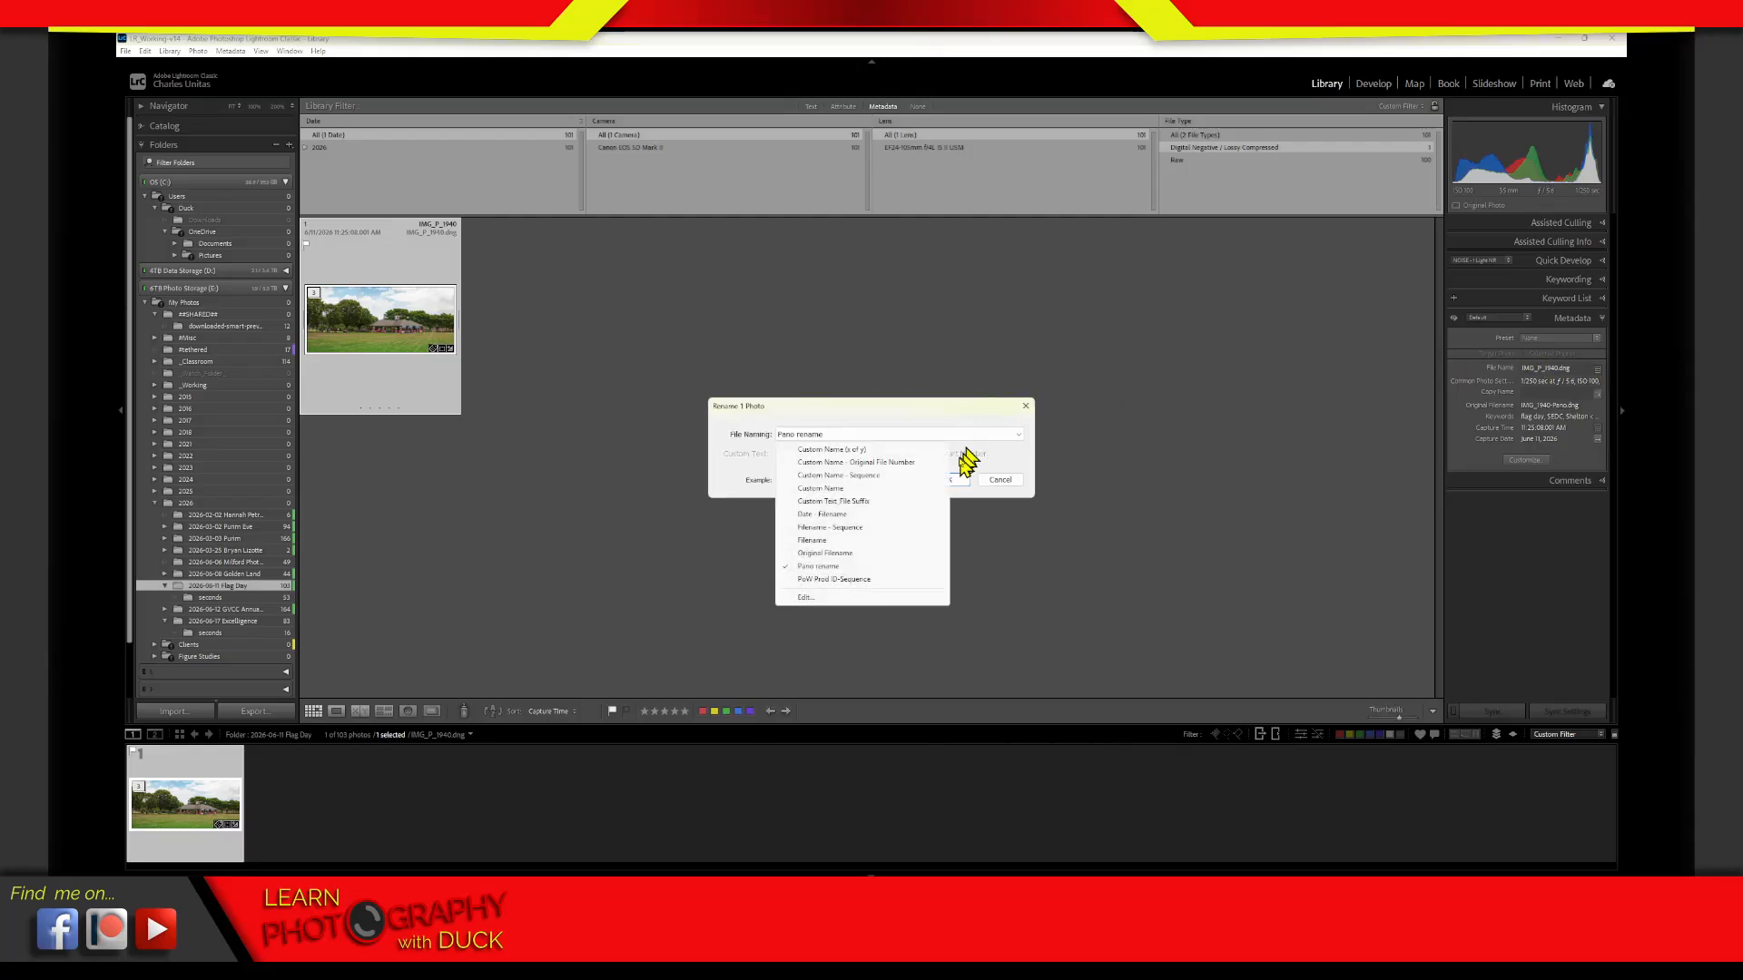
pyautogui.click(826, 555)
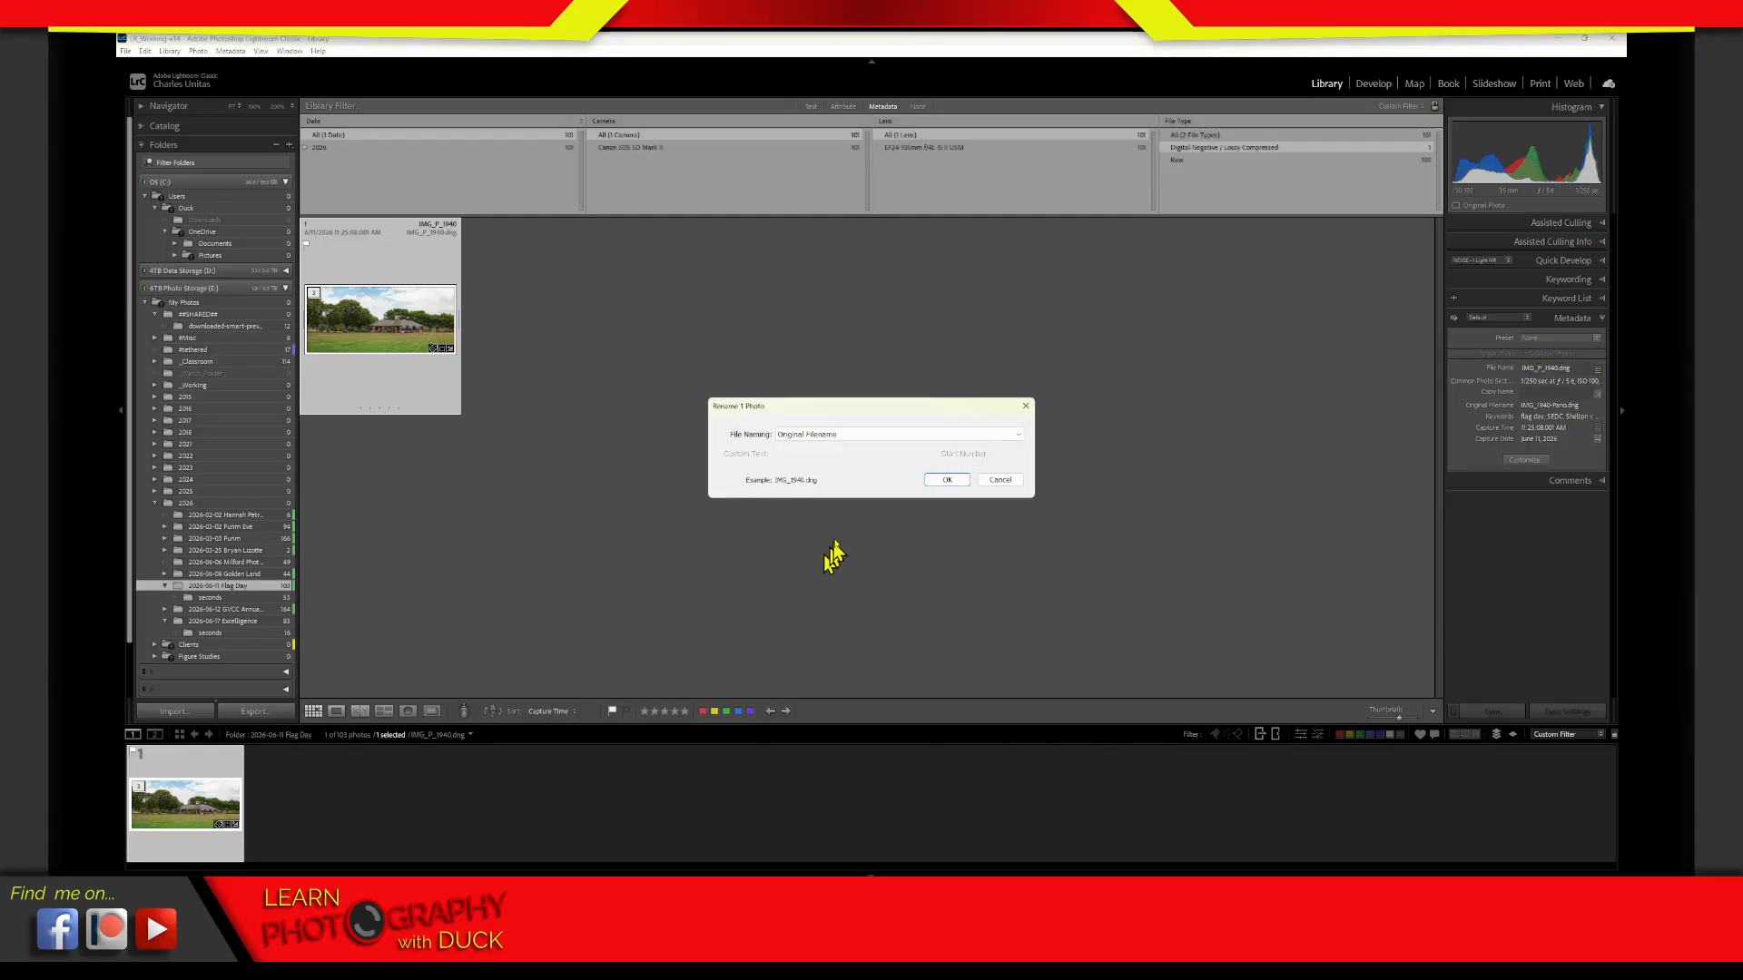
pyautogui.click(1001, 481)
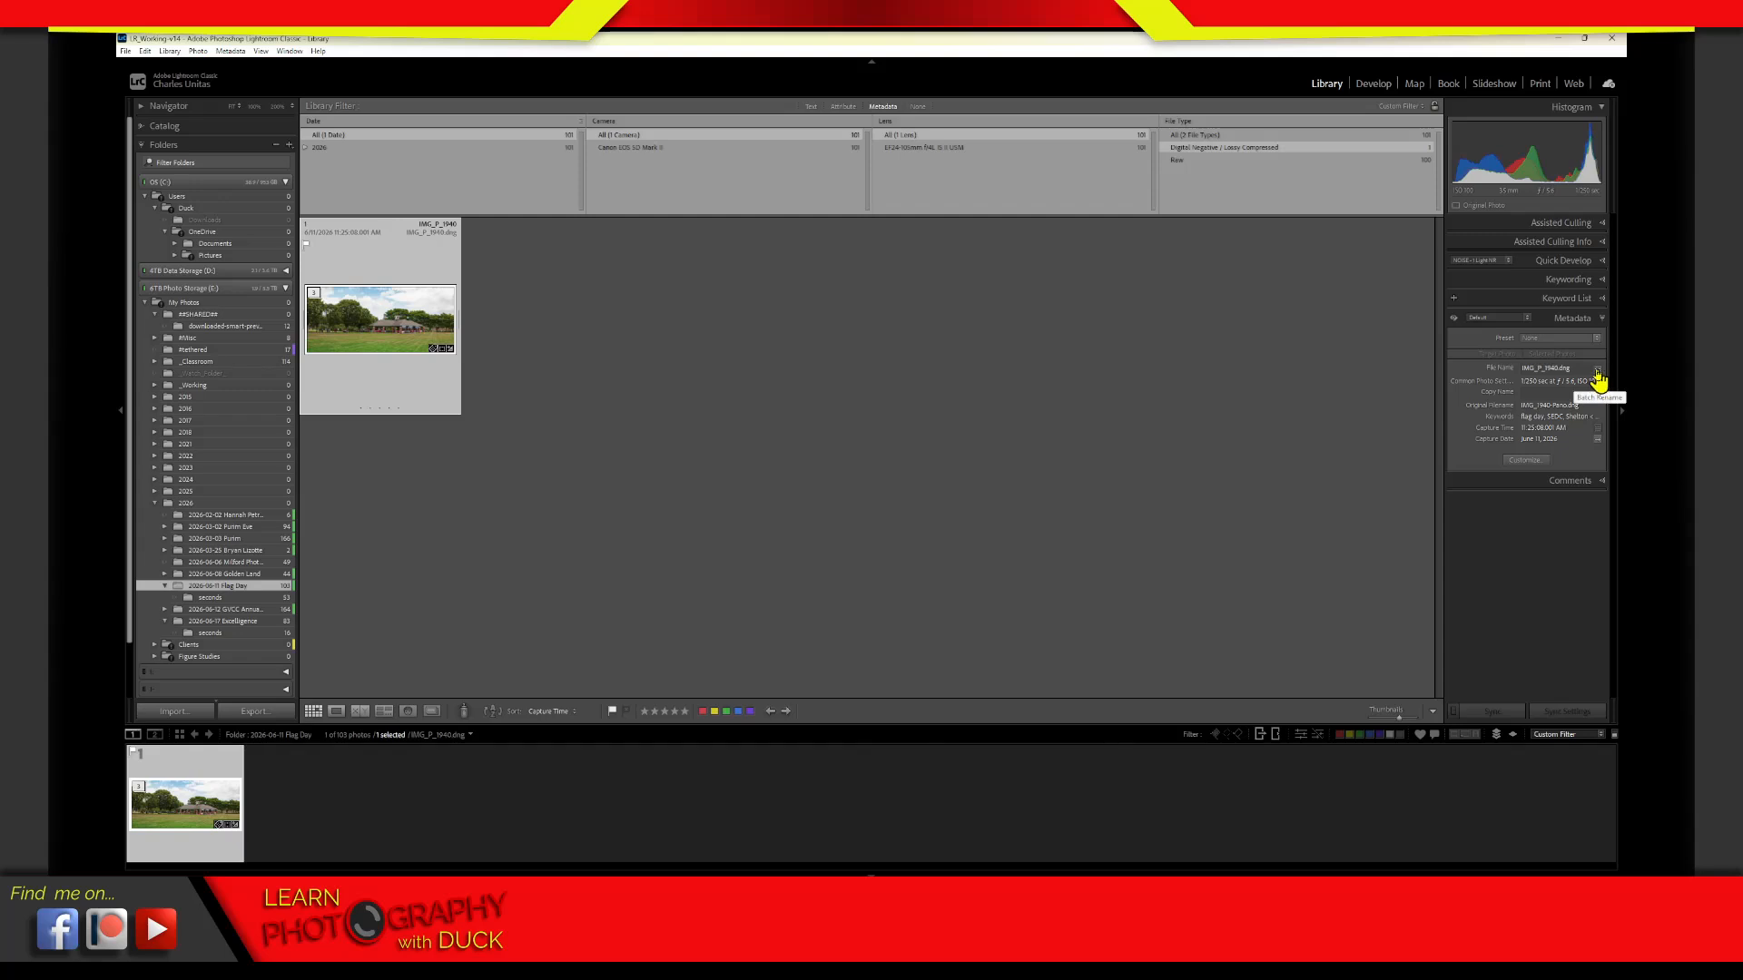
# Reopen the batch rename for the panorama, preview the Pano rename template, and cancel without renaming
pyautogui.click(1598, 371)
pyautogui.click(895, 435)
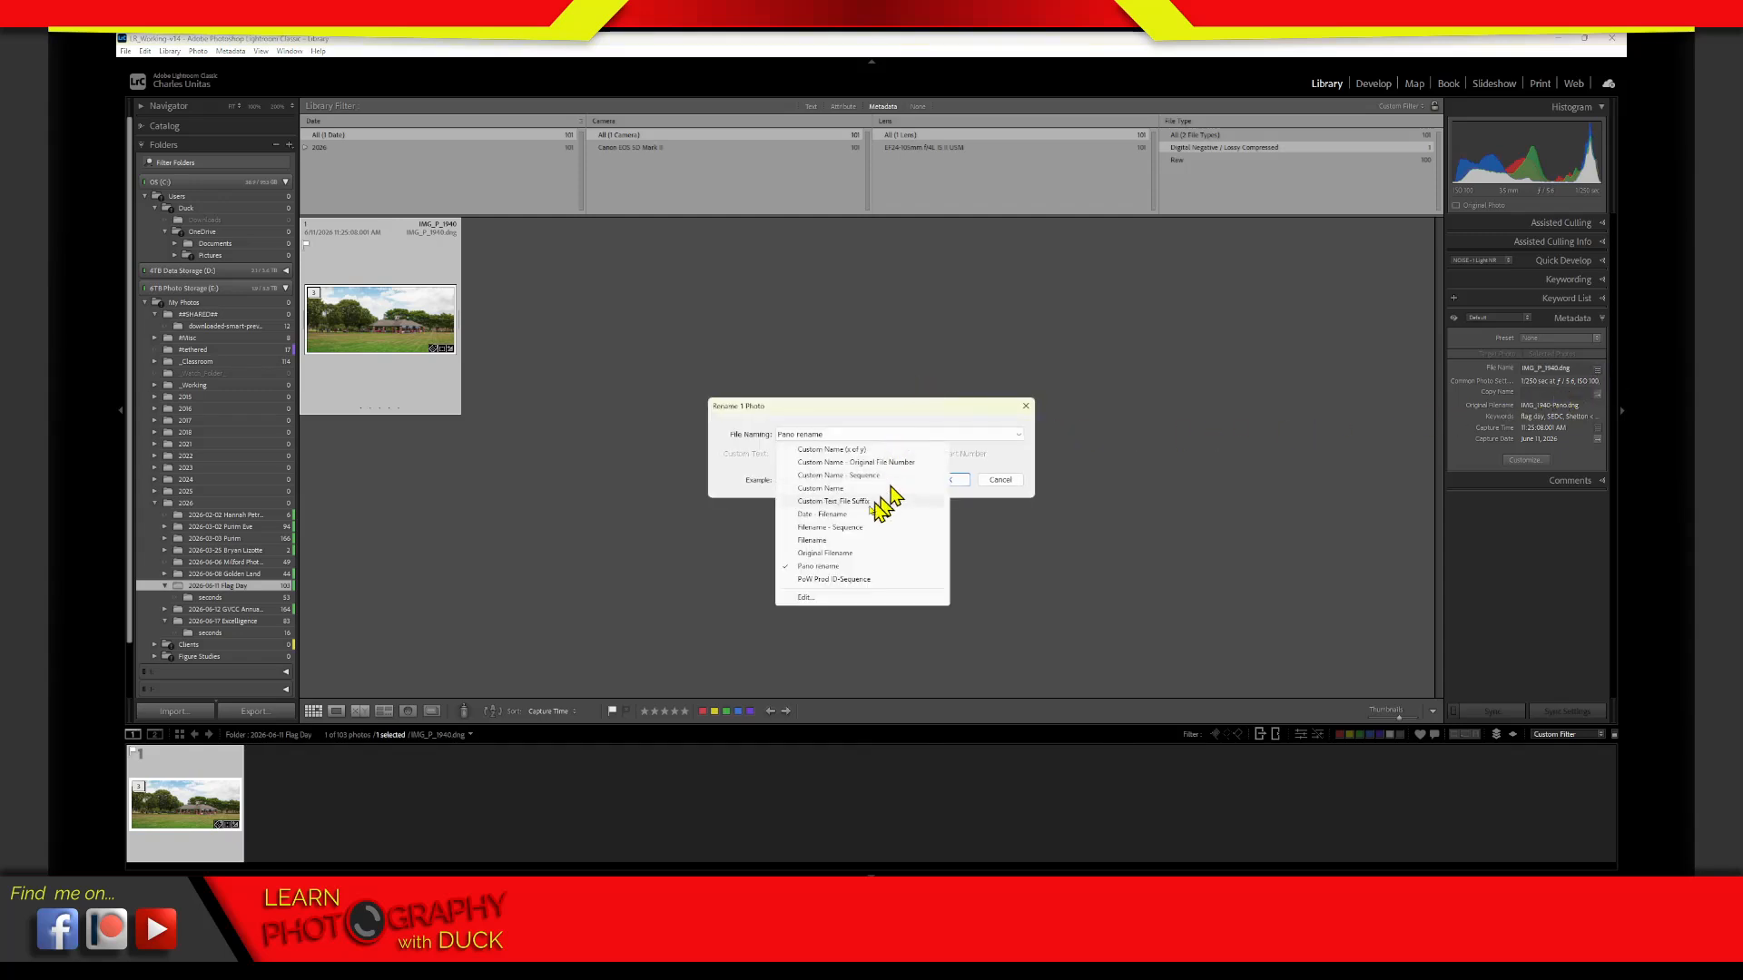
pyautogui.click(821, 567)
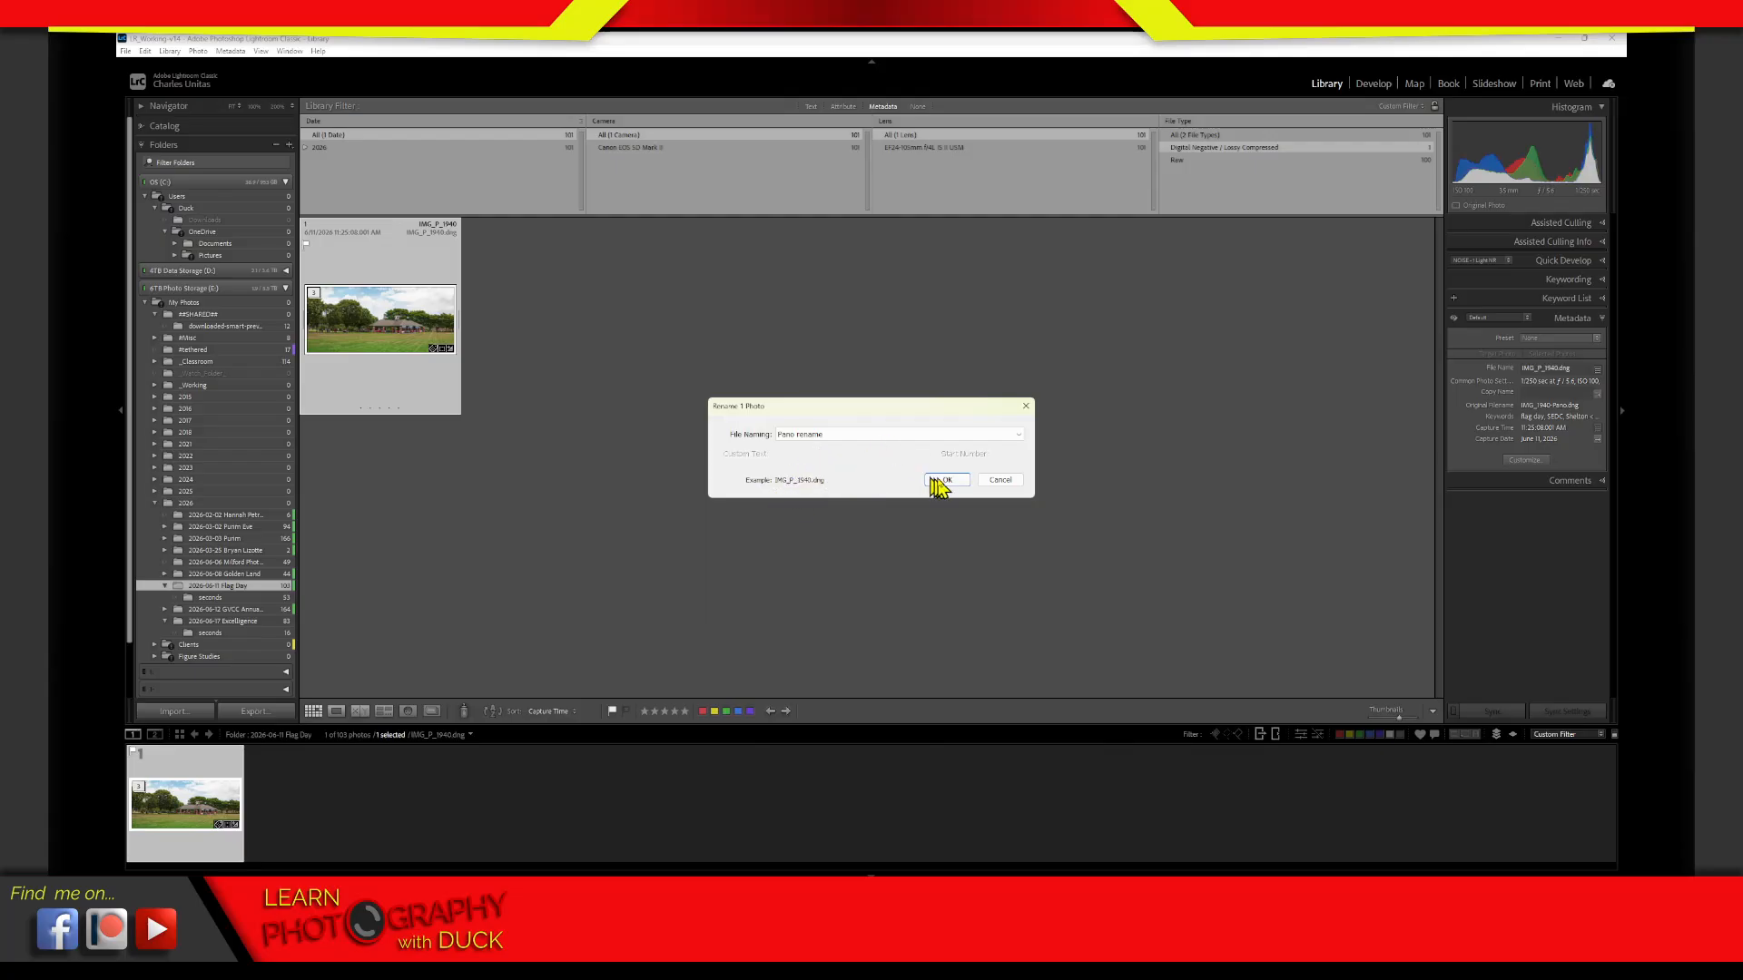
pyautogui.click(994, 482)
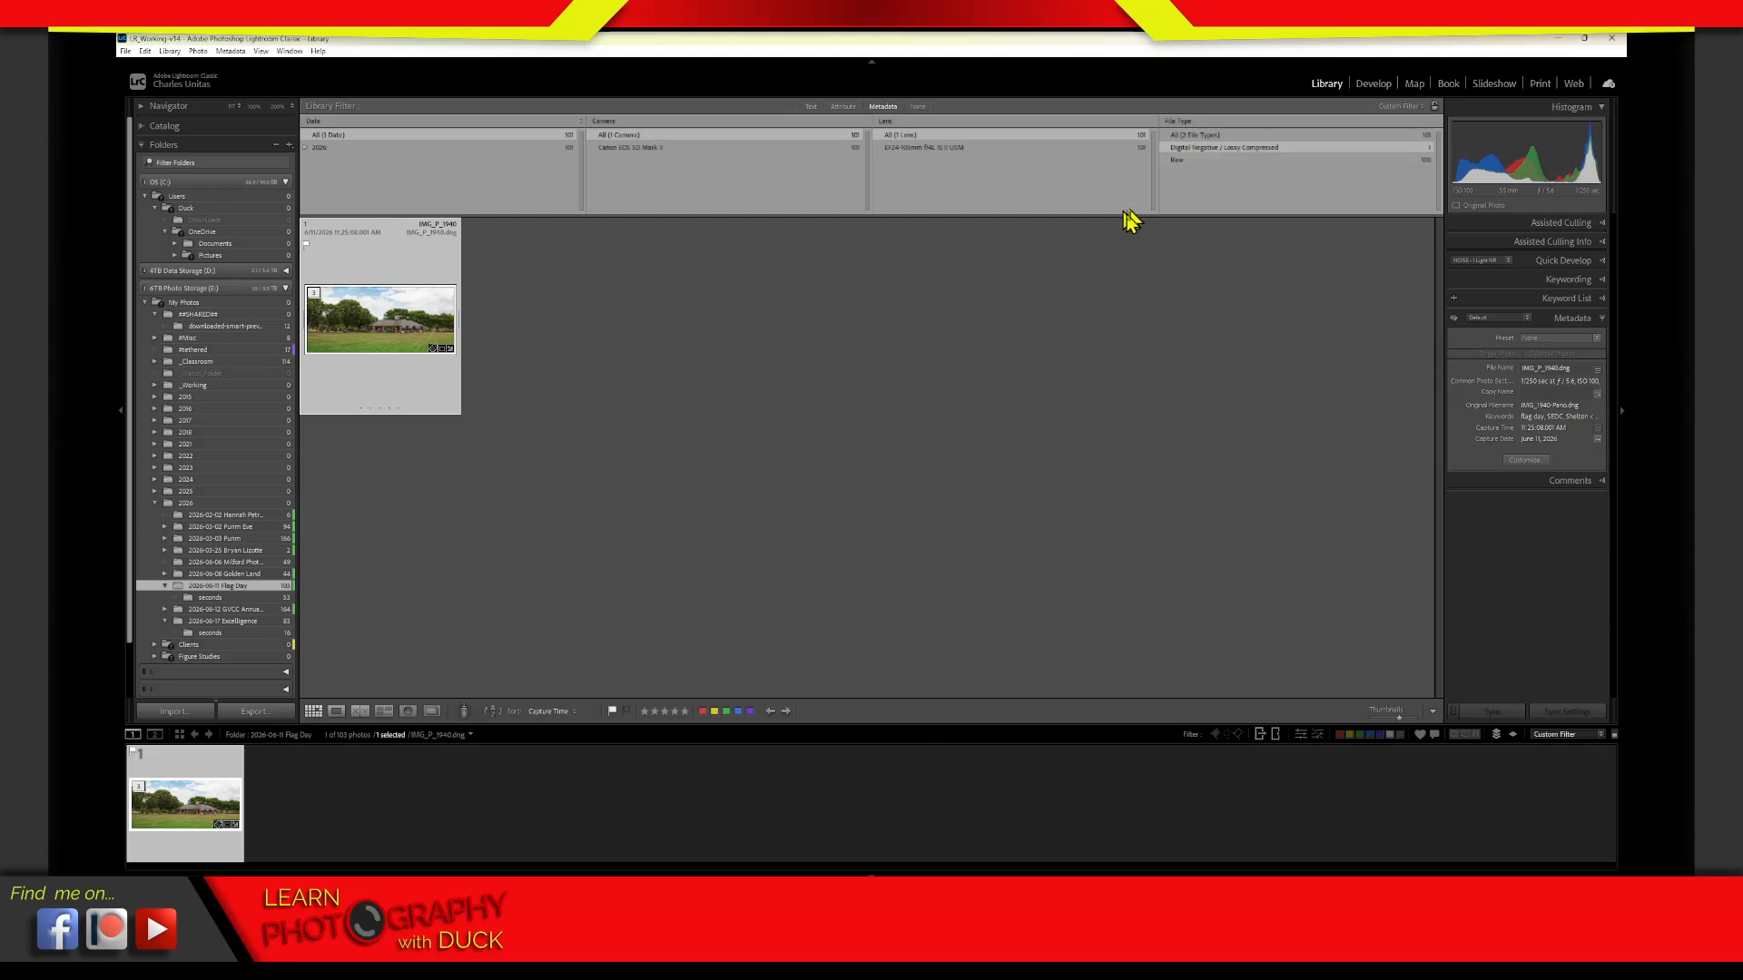
# Clear the file type filter by choosing all file types for the Flag Day folder
pyautogui.click(1176, 123)
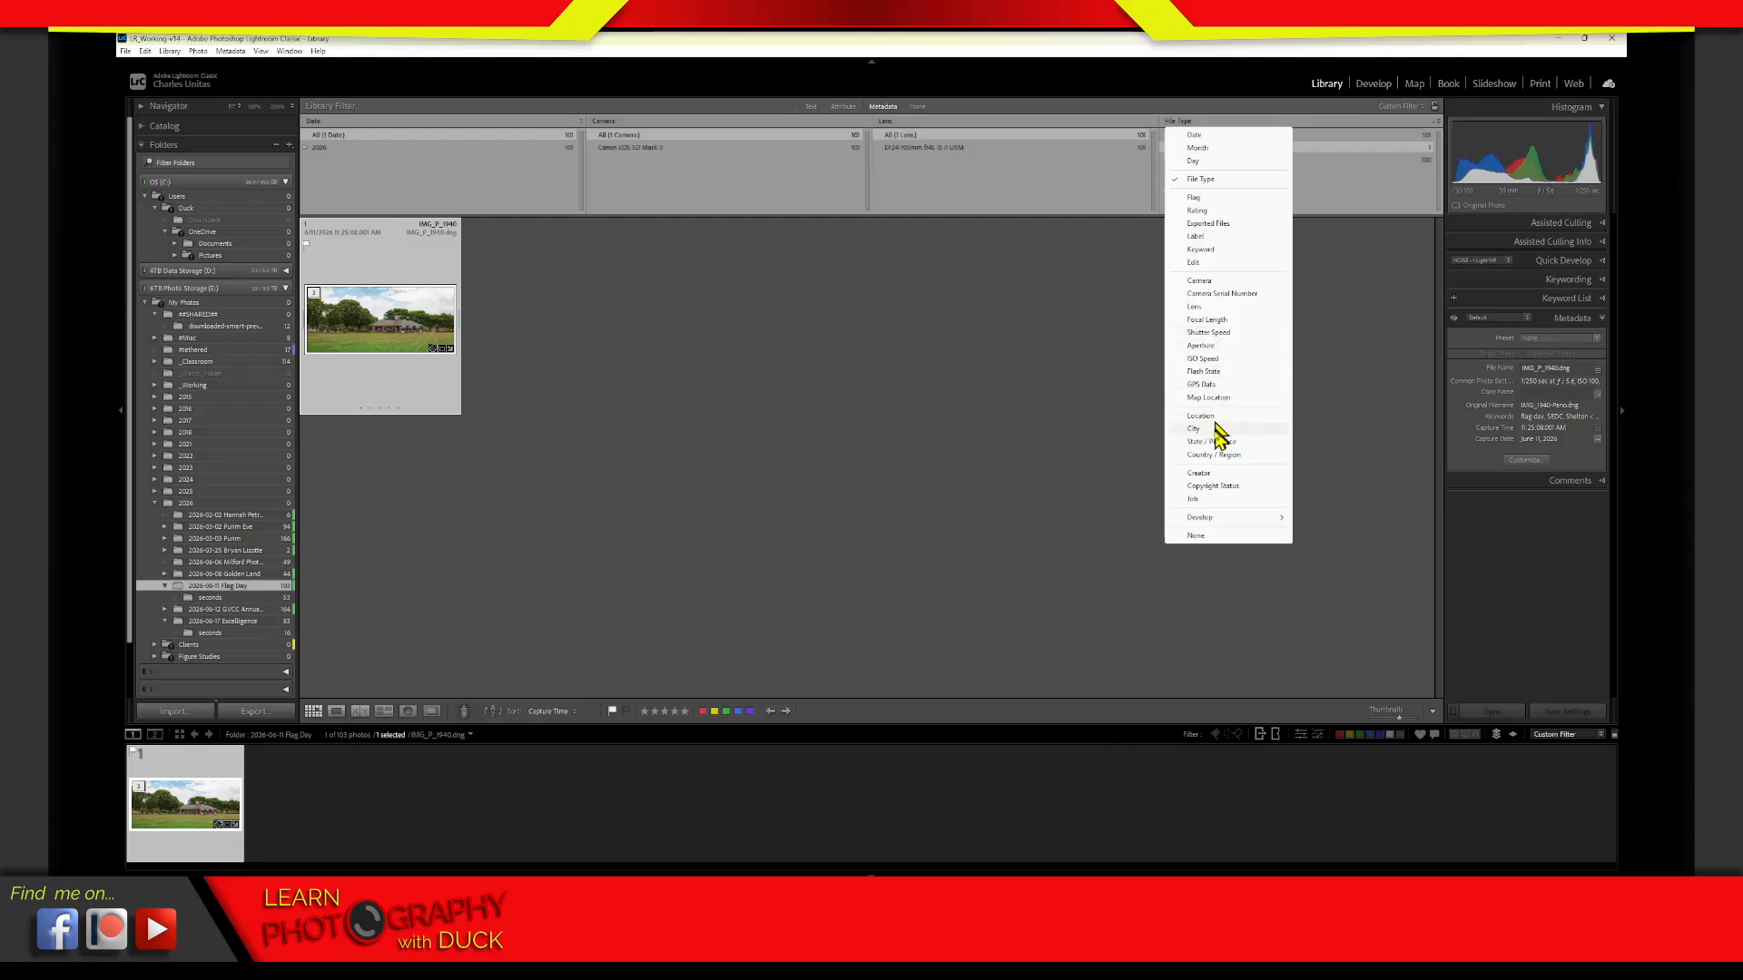
pyautogui.click(1162, 221)
pyautogui.click(1191, 136)
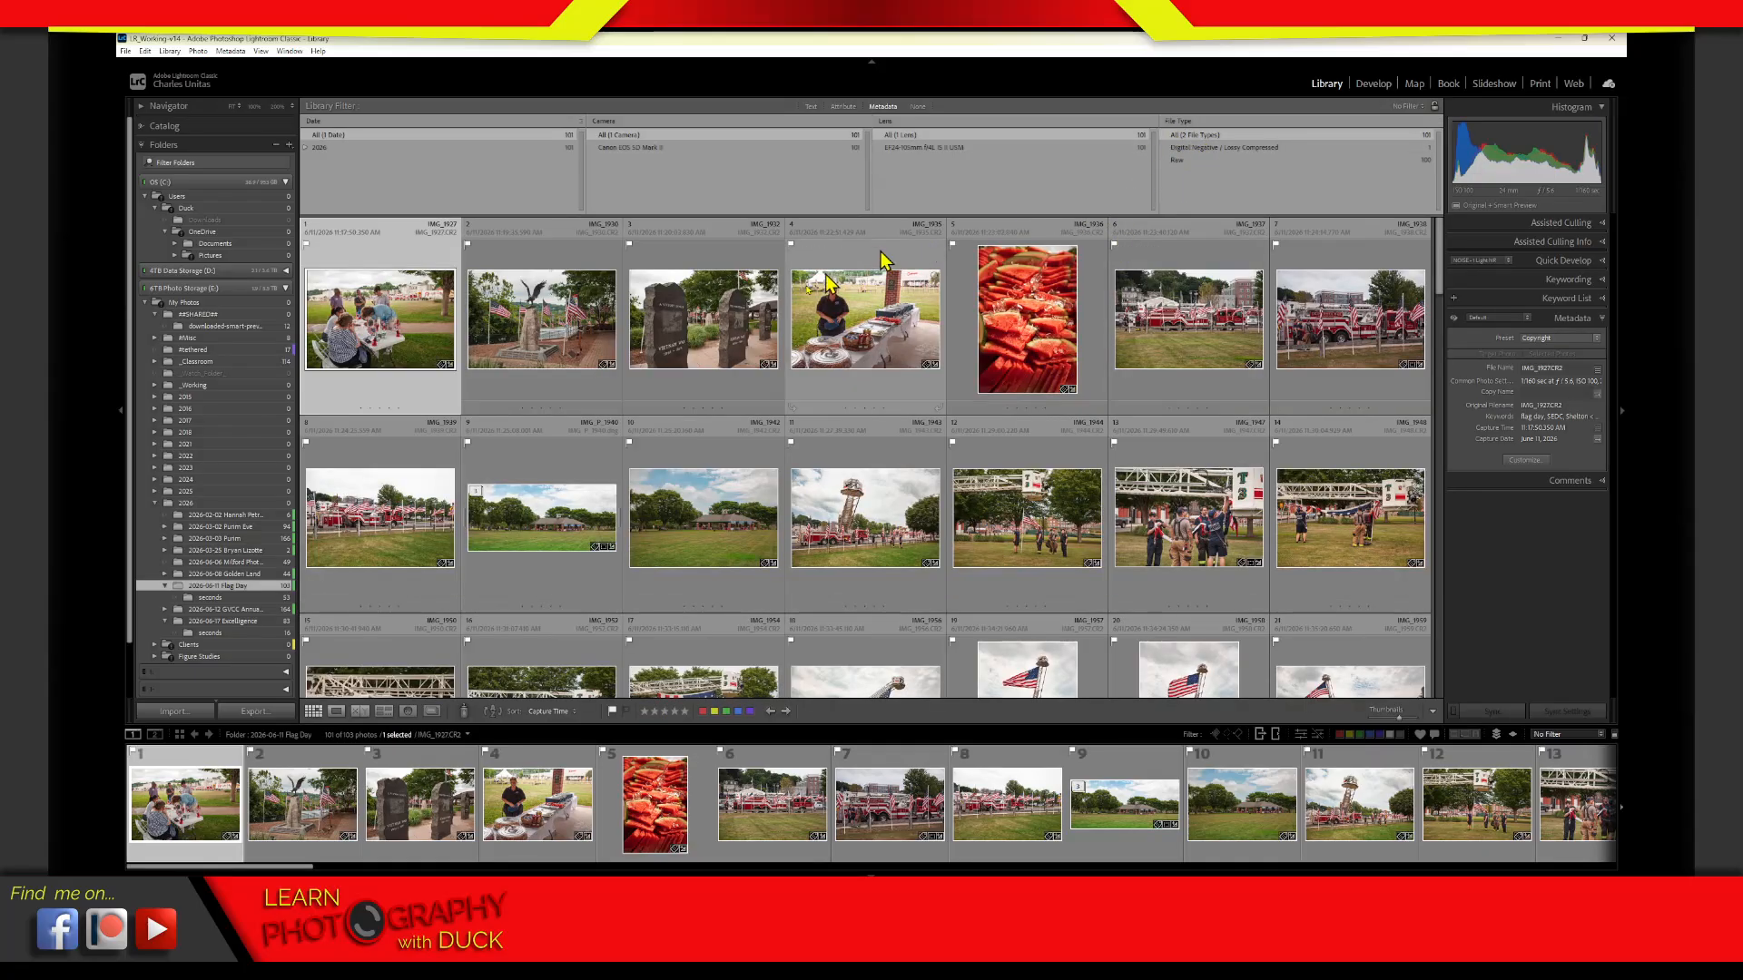
# Examine the Develop criteria available for the File Type filter column and leave the column unchanged
pyautogui.click(1178, 120)
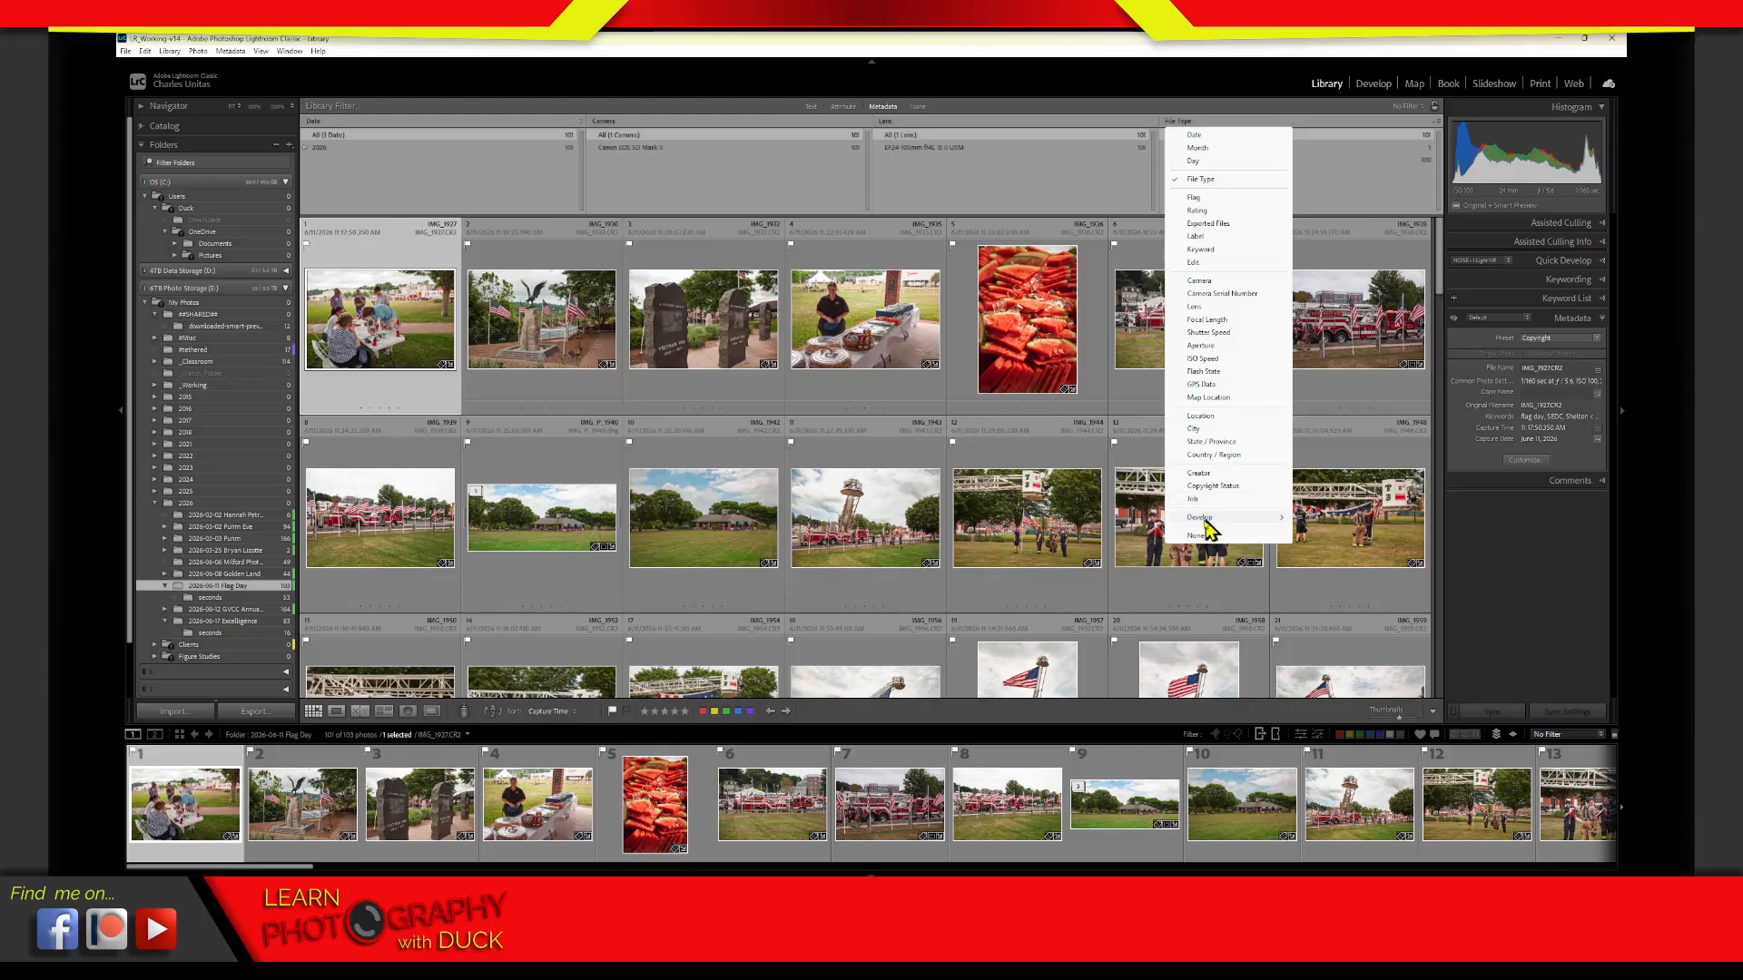
pyautogui.moveTo(1200, 524)
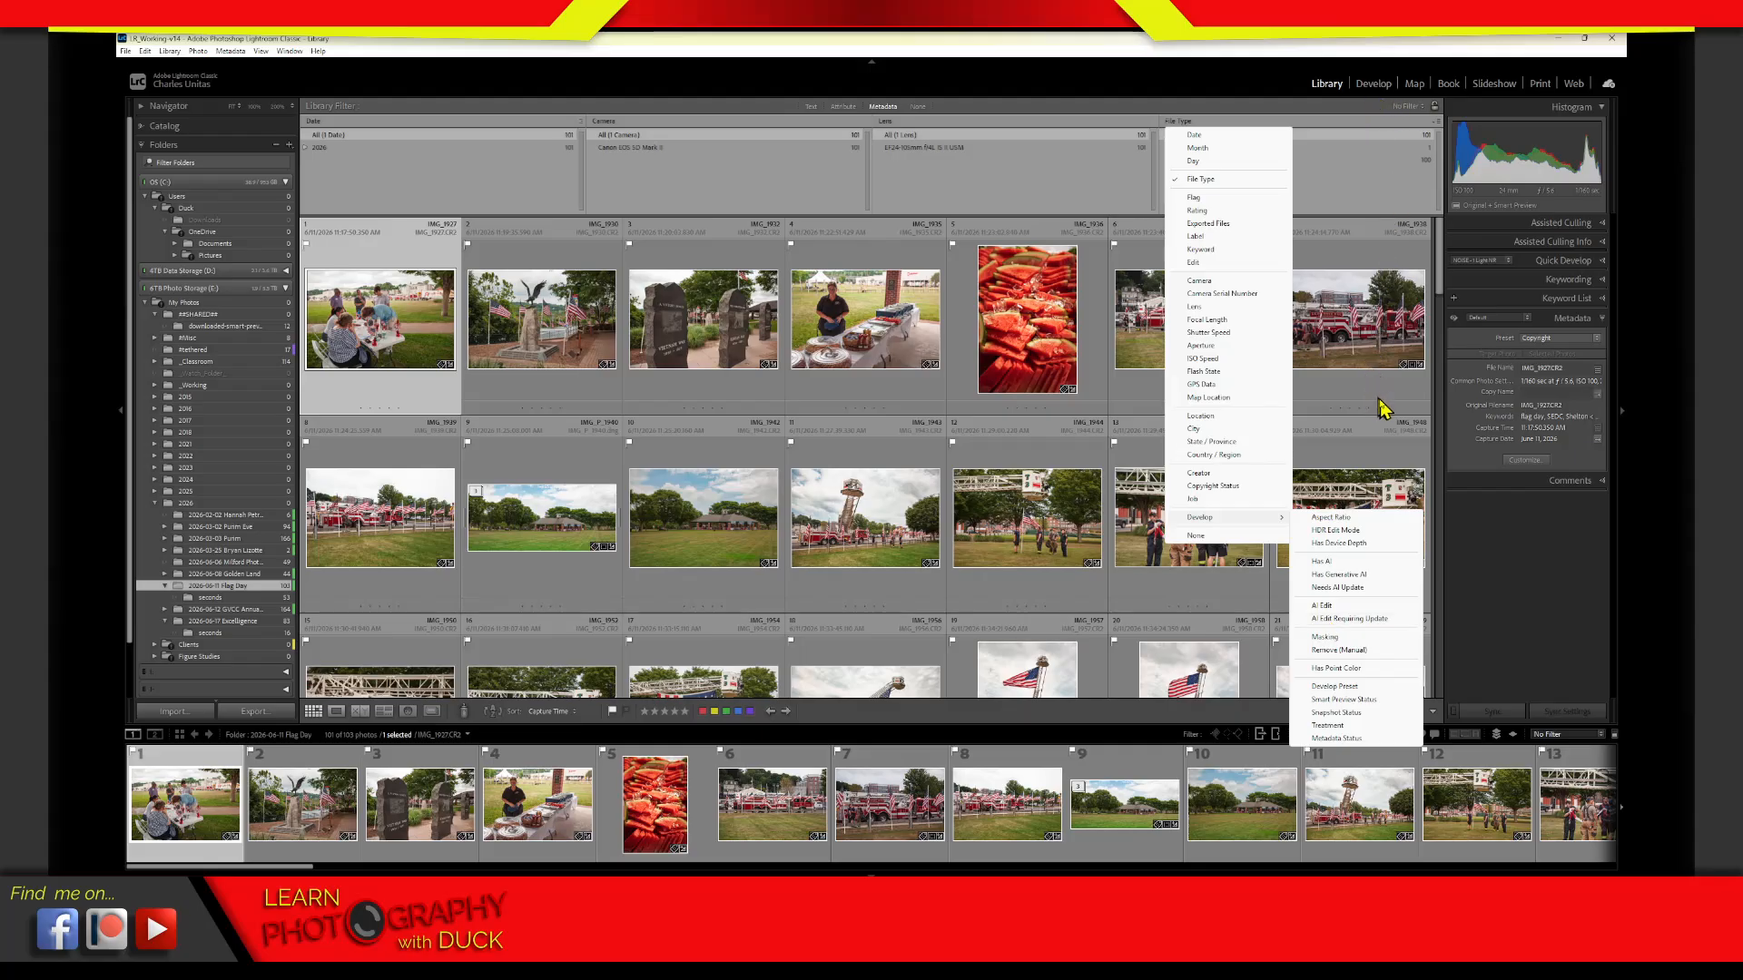
pyautogui.press('Escape')
pyautogui.press('Escape')
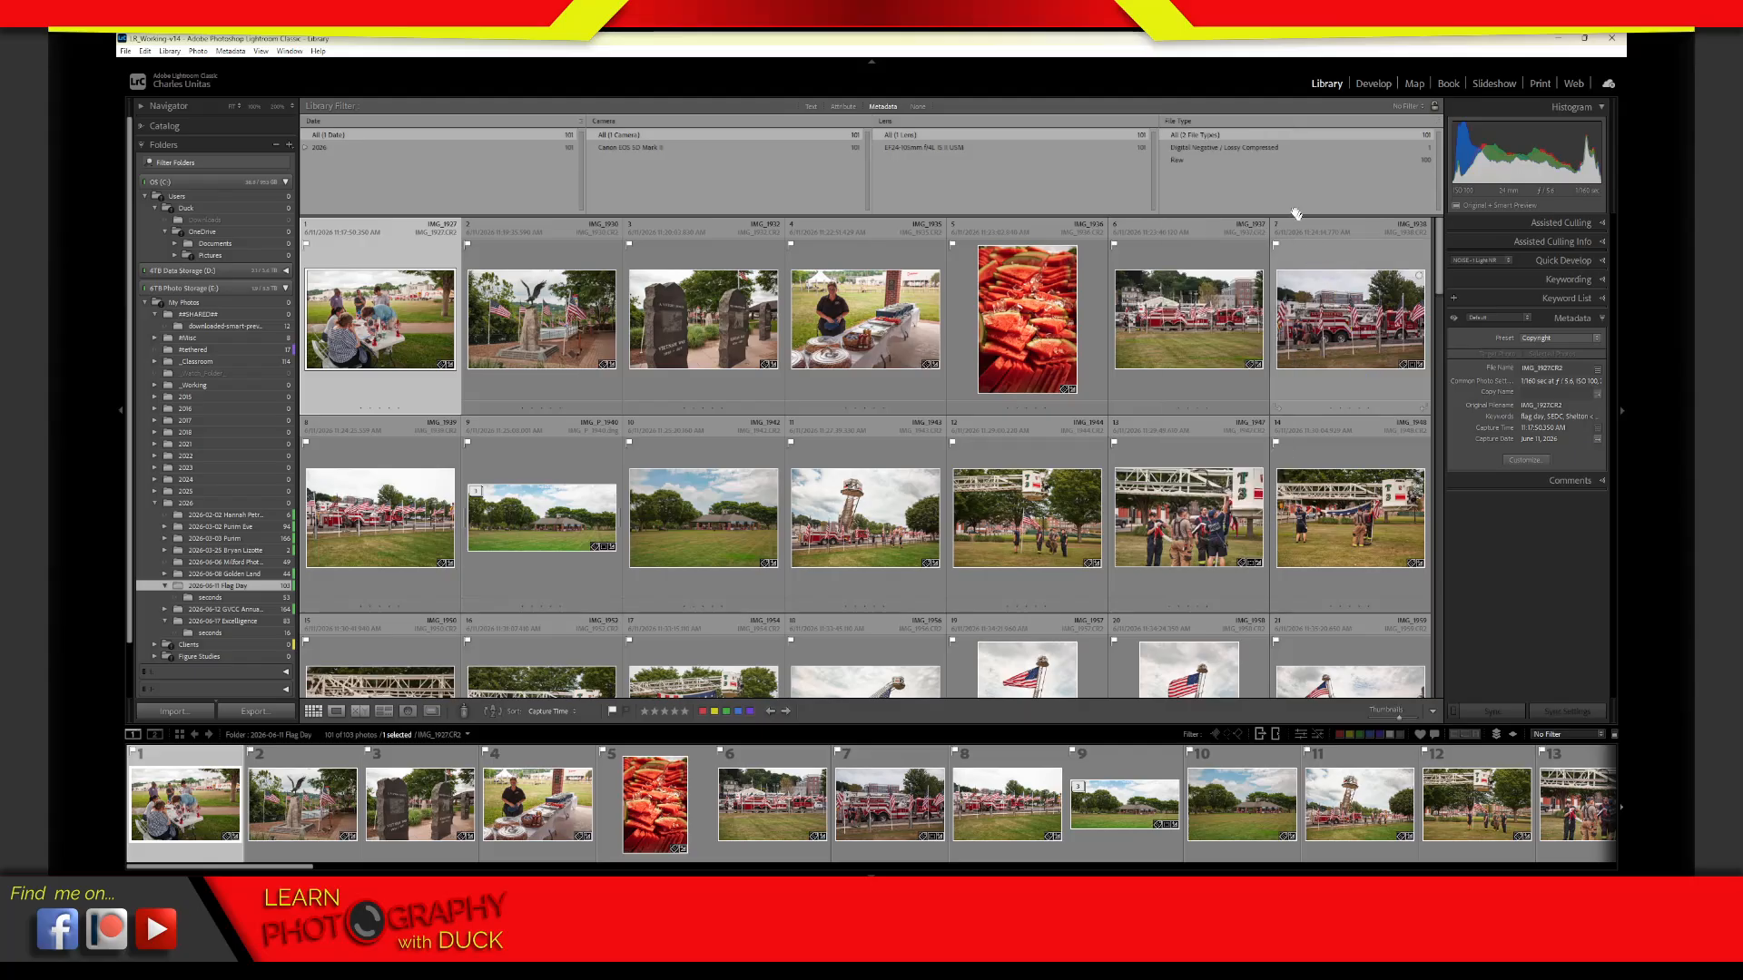
# Open the photos in Develop, go to IMG_1944.CR2, and view and close the list of AI tools used on it
pyautogui.click(1373, 84)
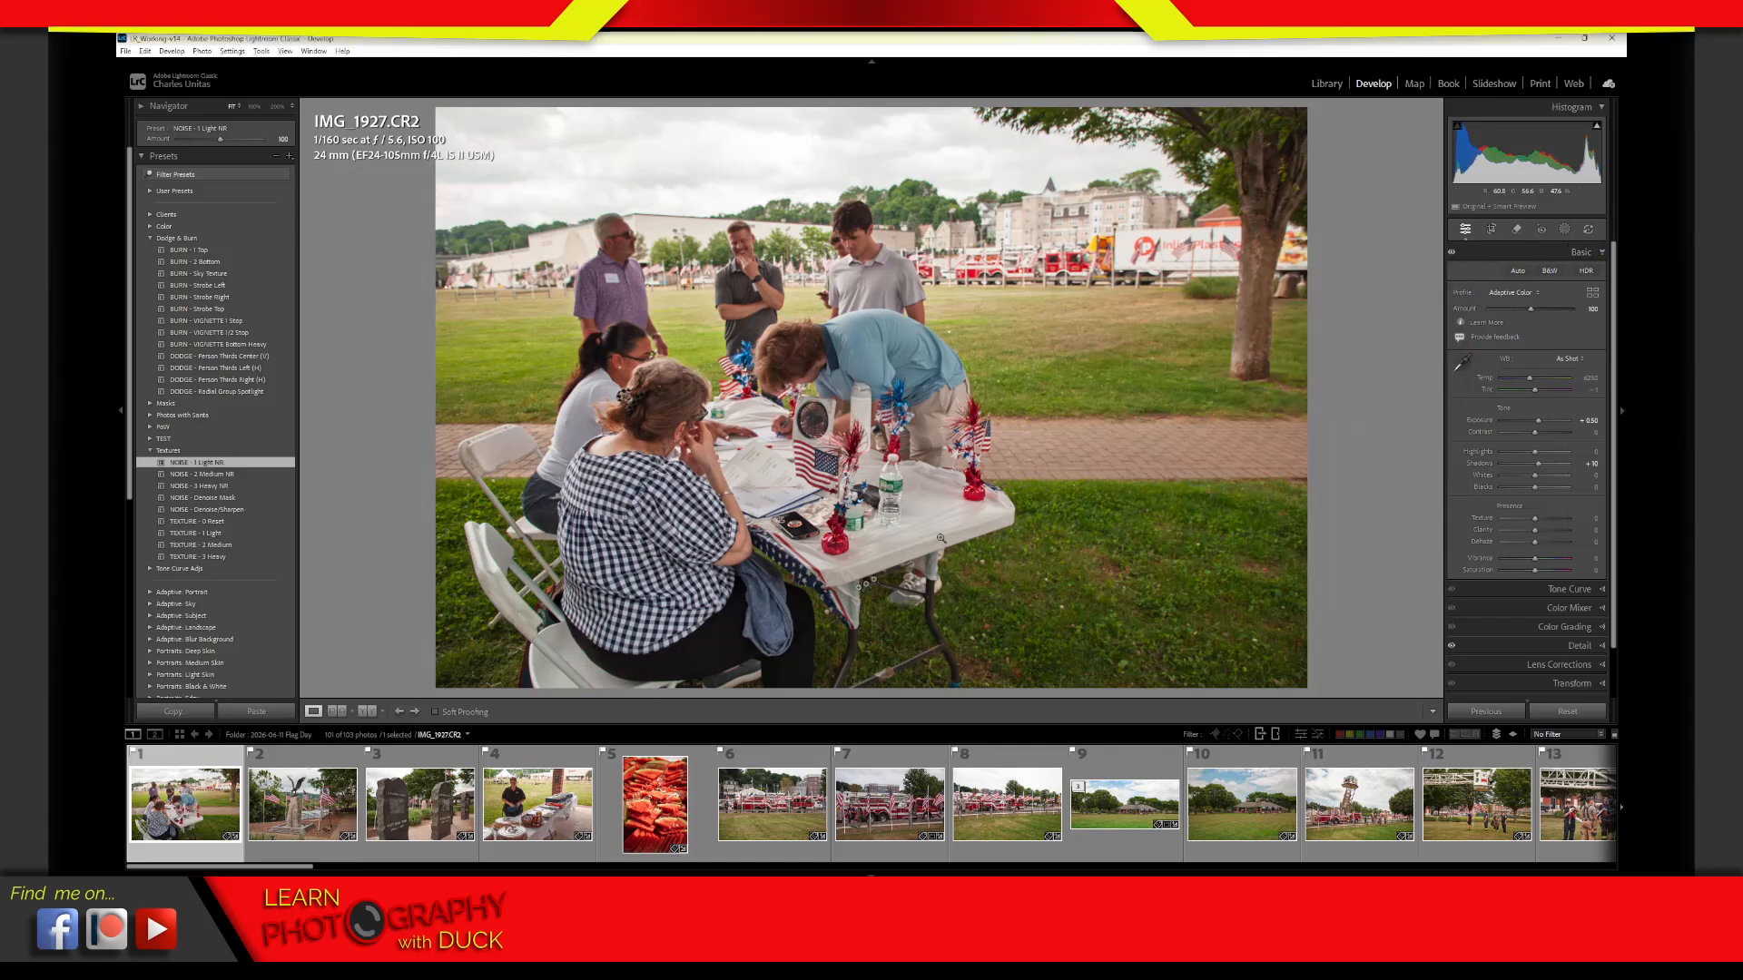
pyautogui.click(527, 831)
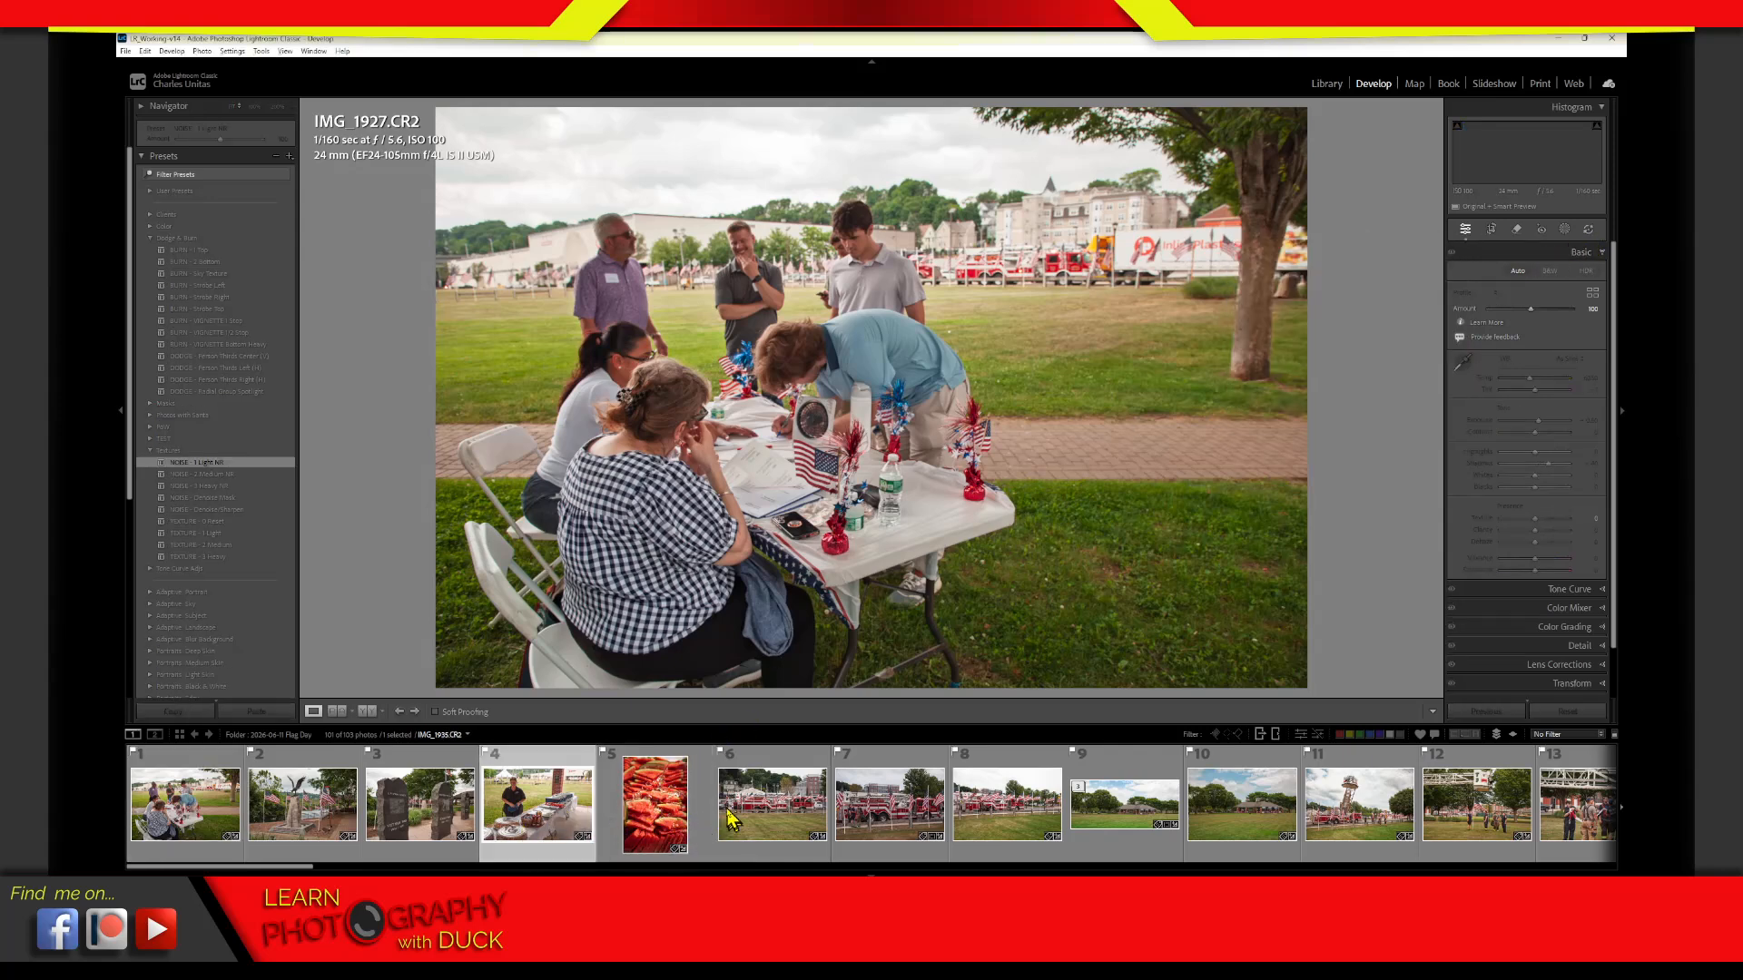
pyautogui.click(735, 816)
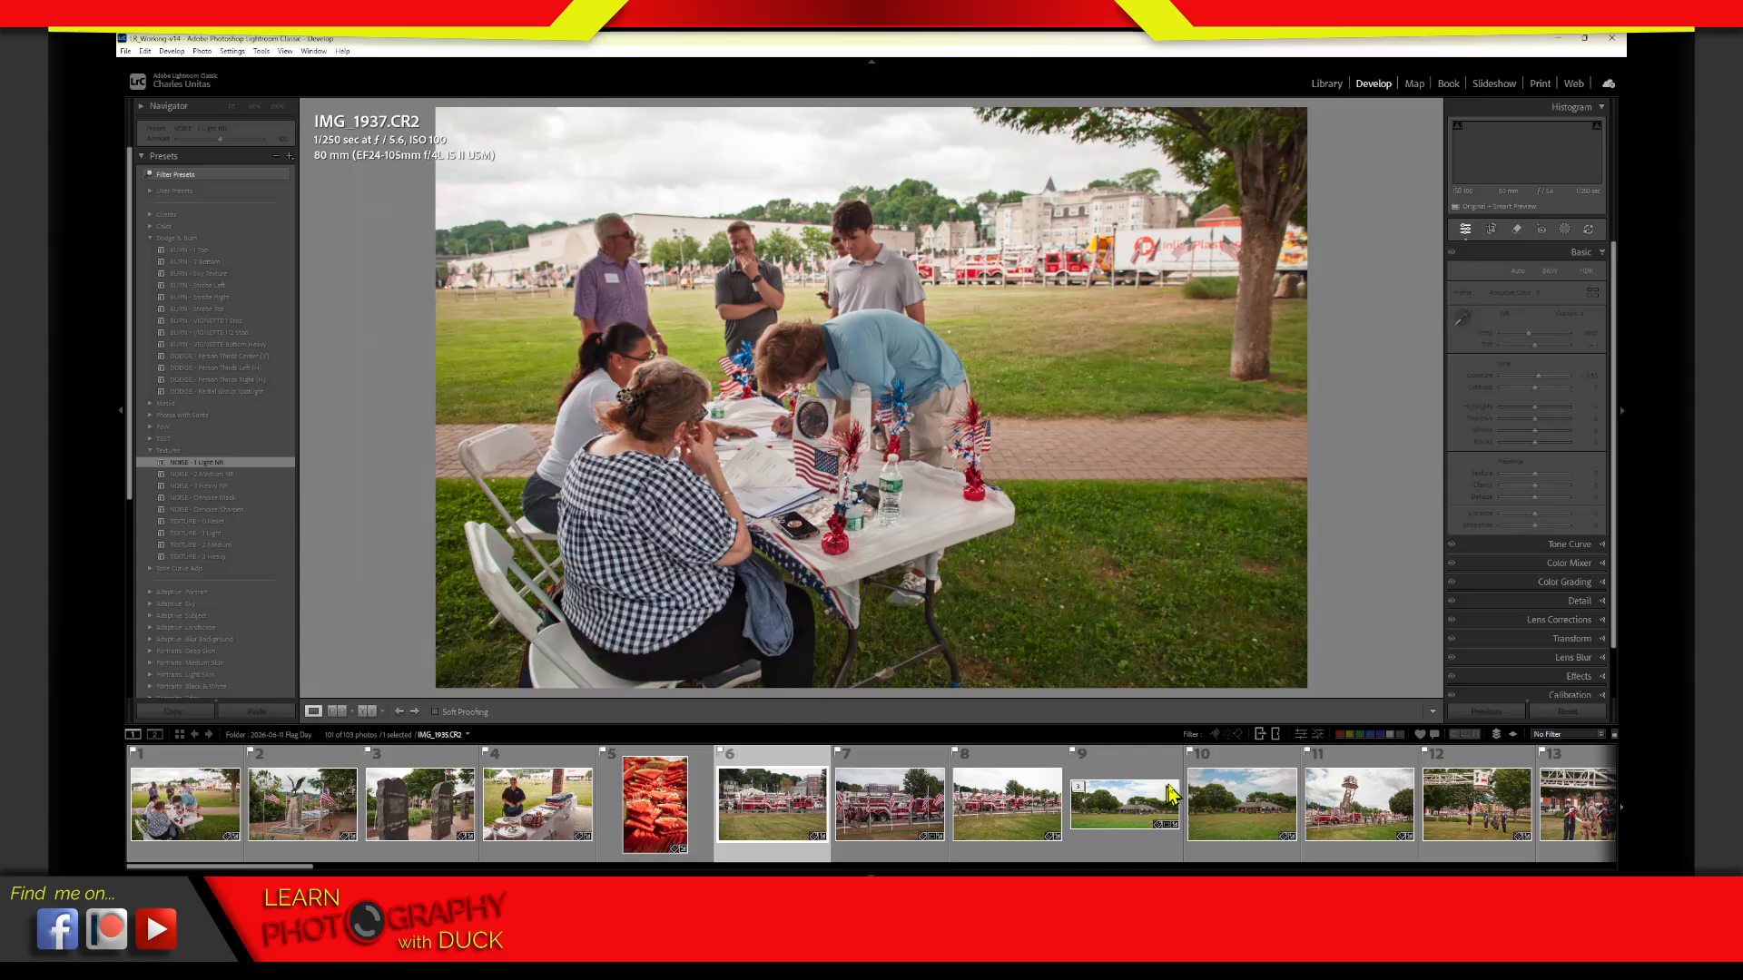
pyautogui.click(1164, 799)
pyautogui.click(1455, 797)
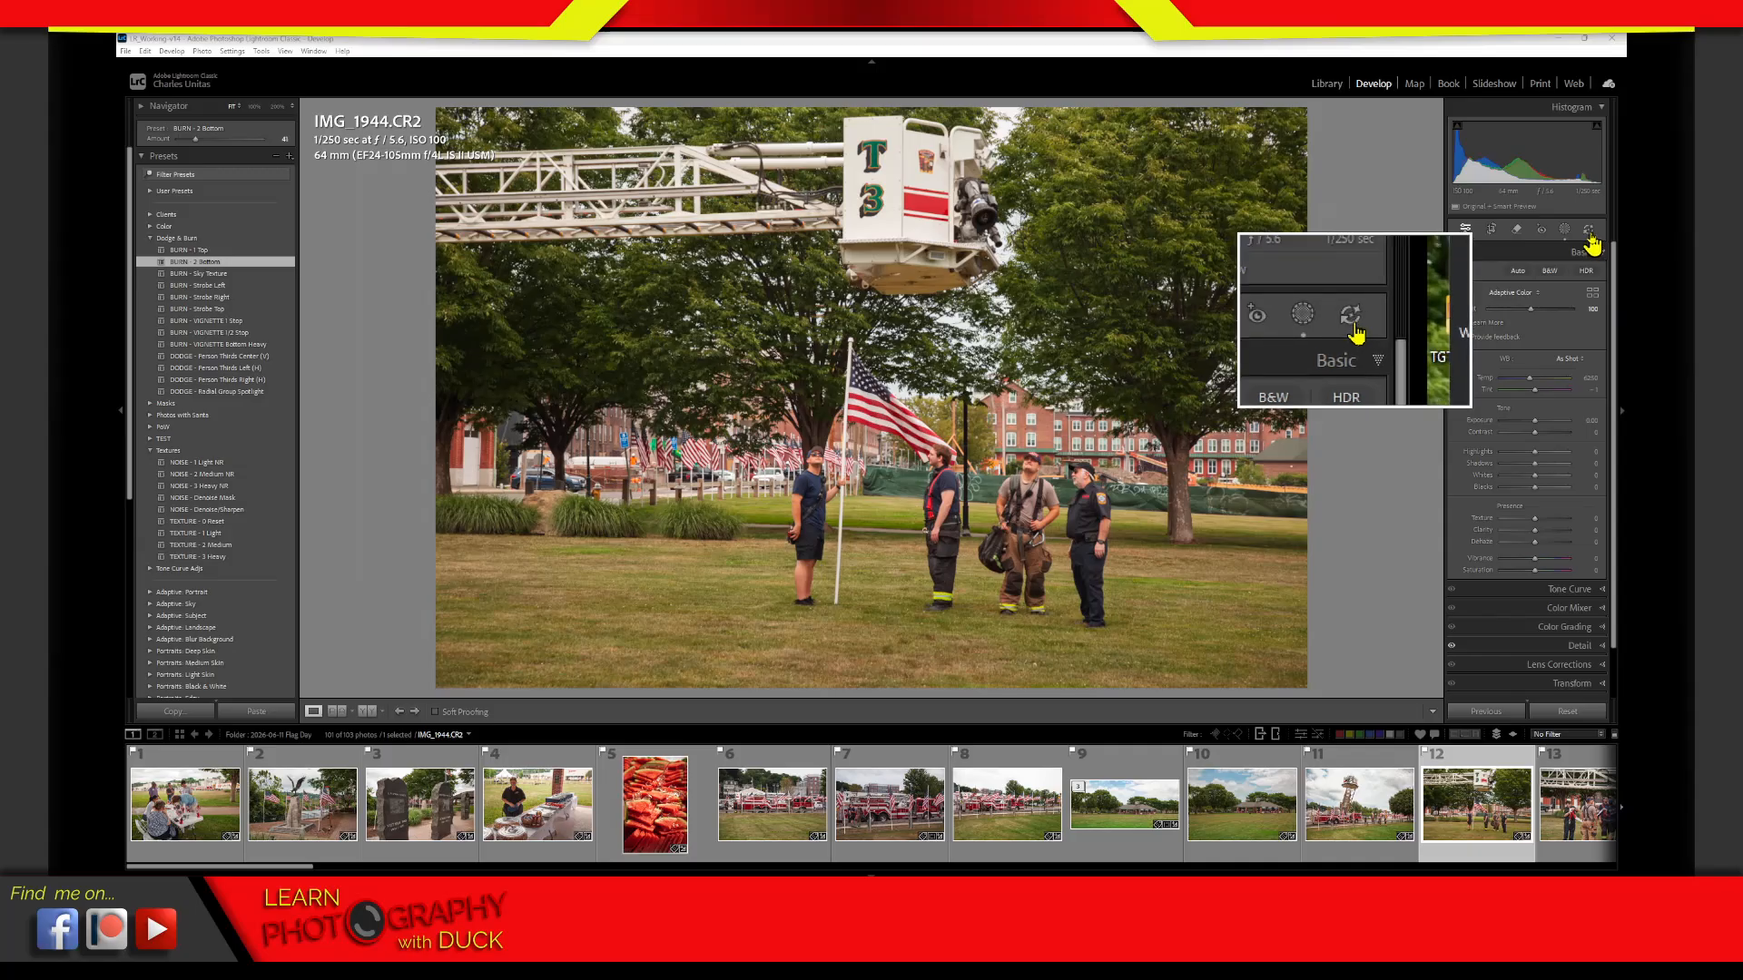
pyautogui.click(1589, 235)
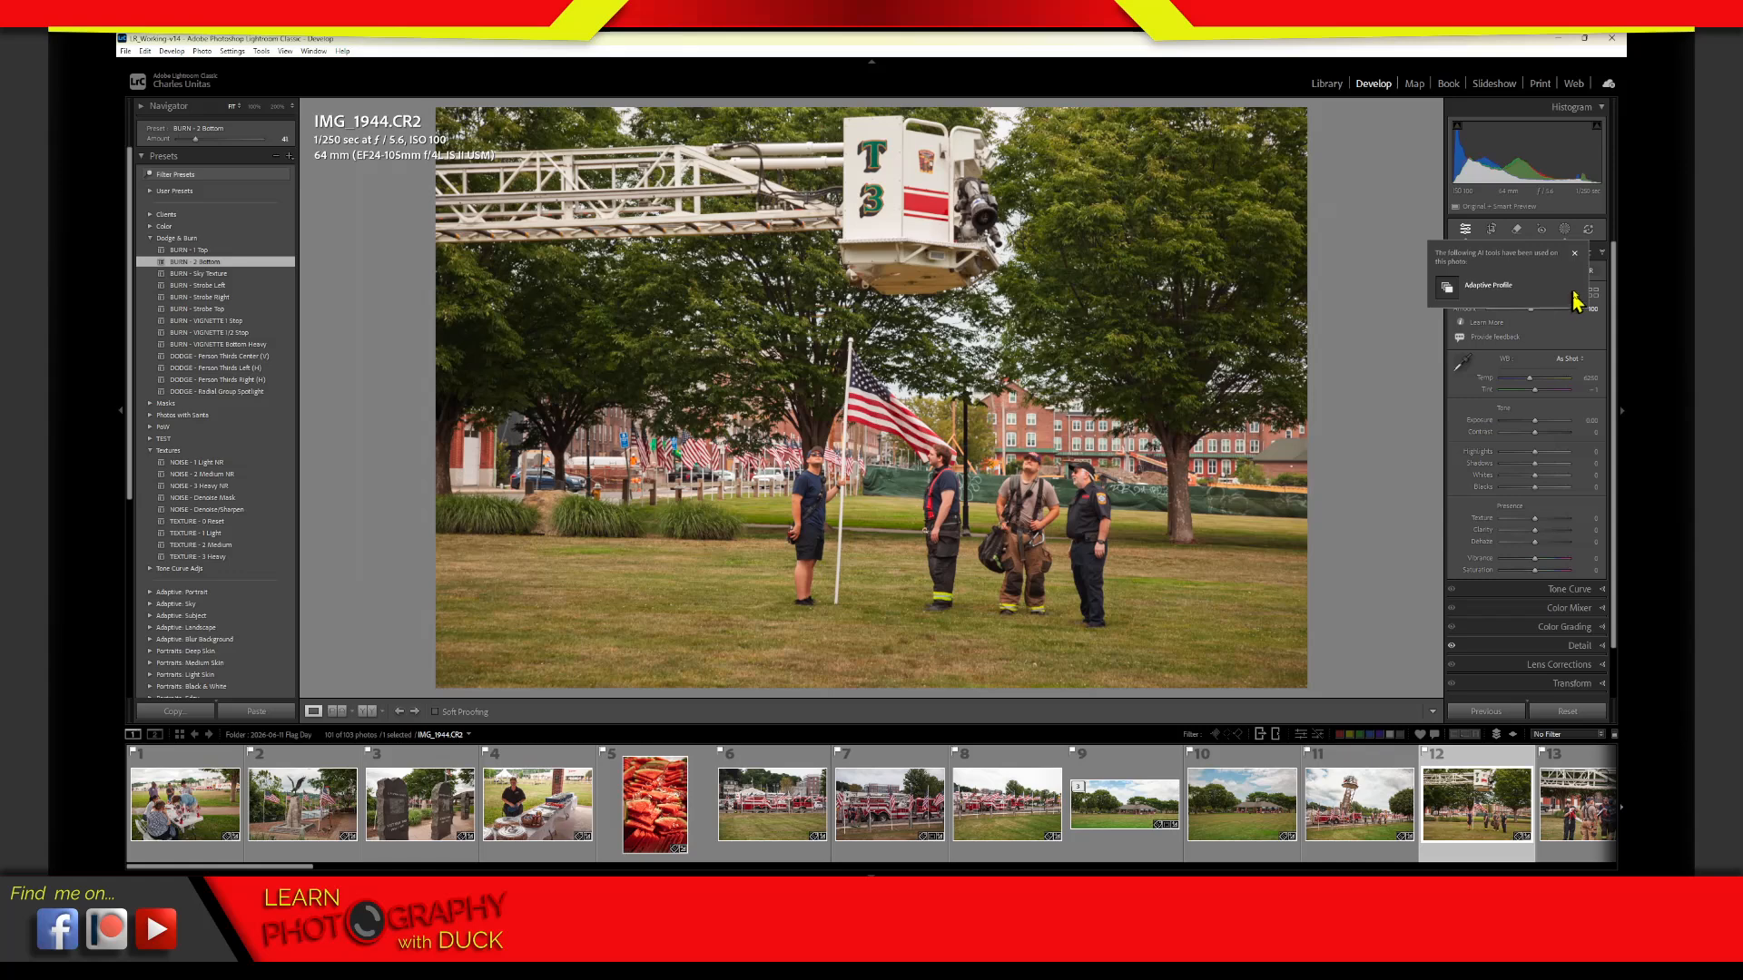
pyautogui.click(1575, 253)
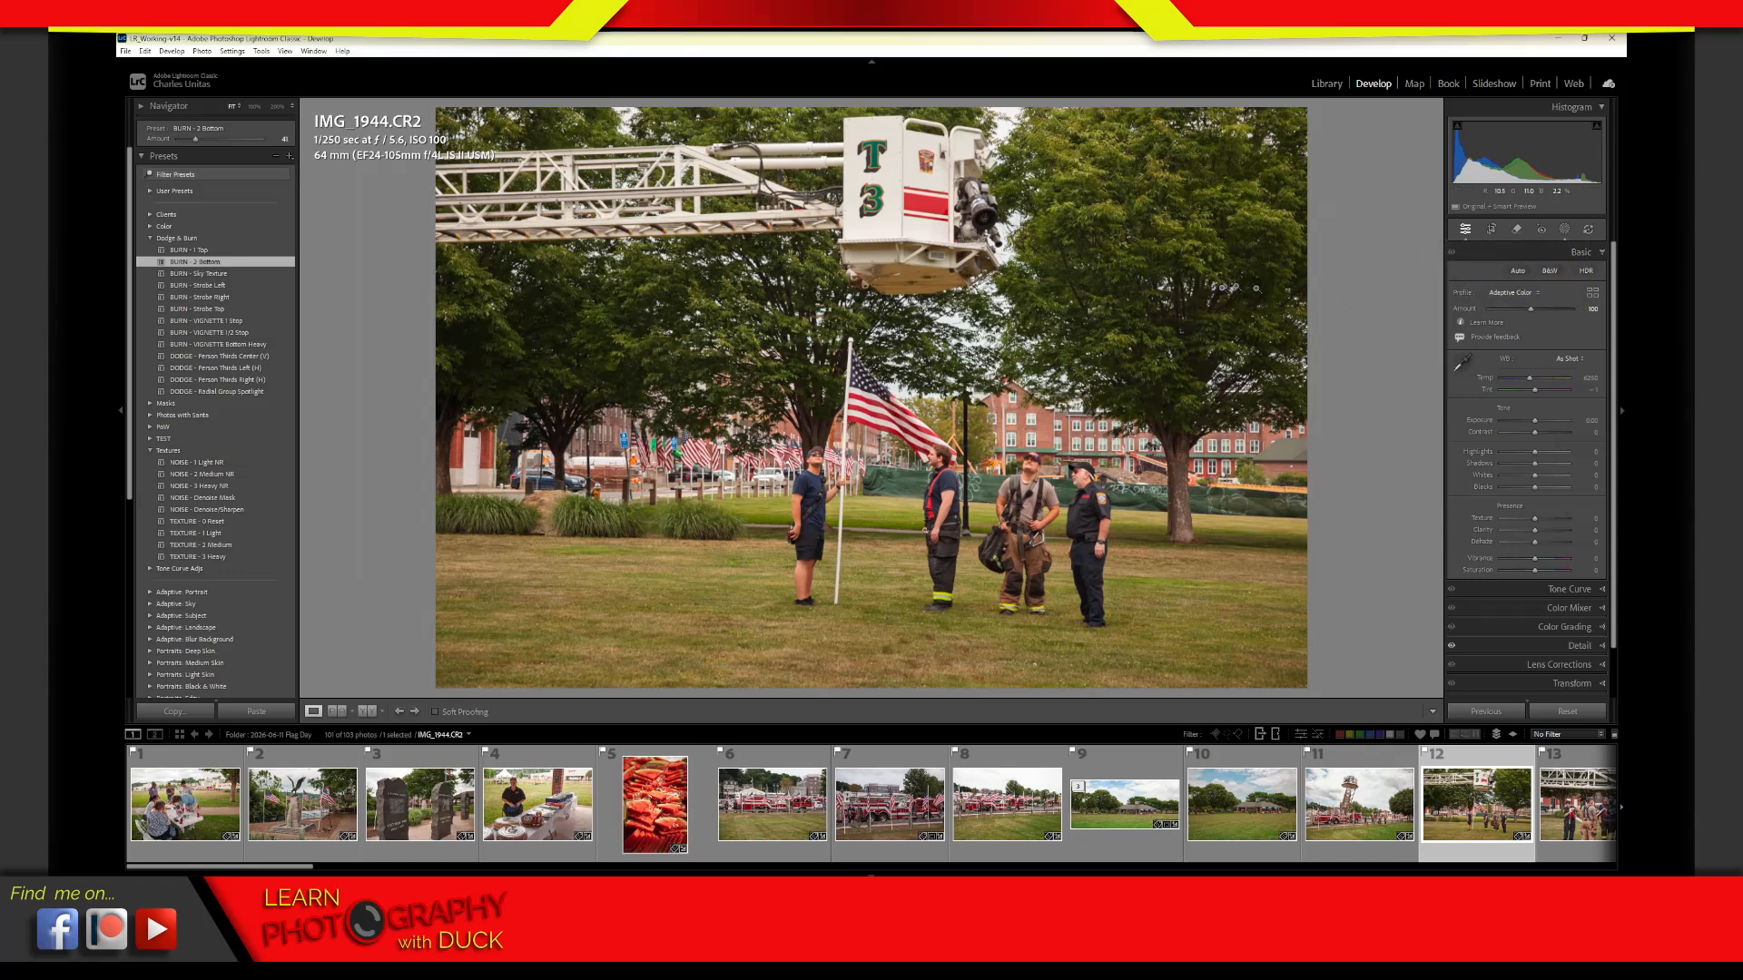
# Return to the Library grid and change the File Type filter column to AI Edit Requiring Update
pyautogui.click(1326, 83)
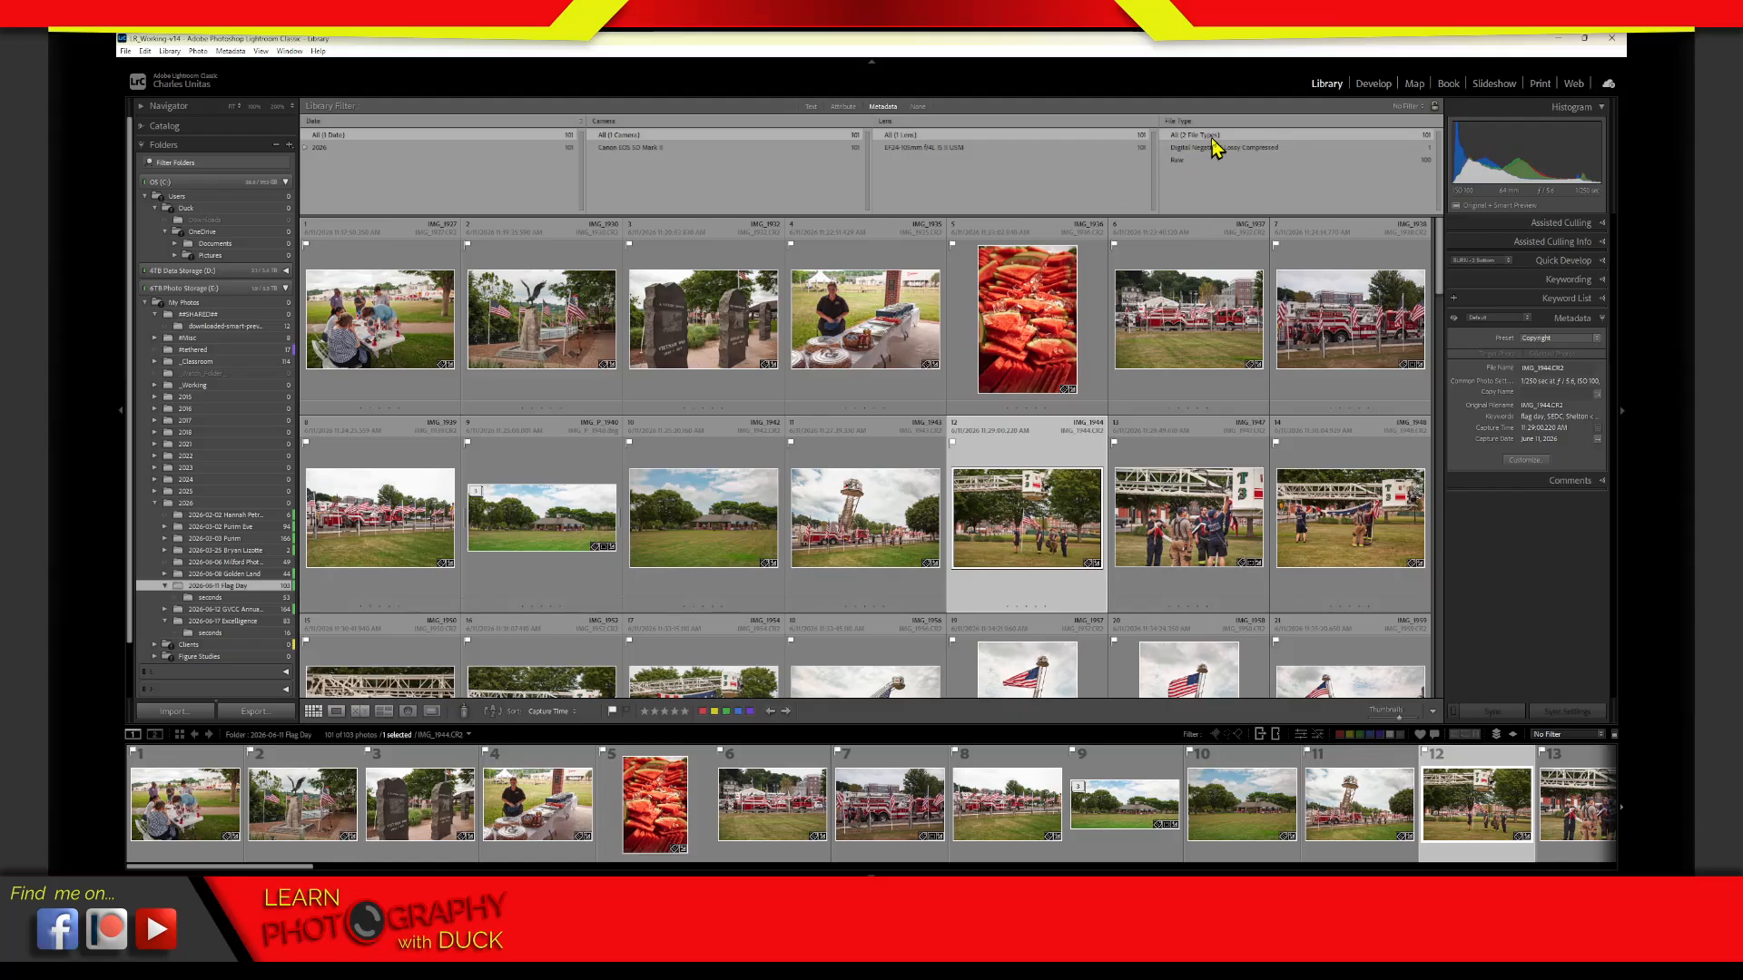
pyautogui.click(1179, 121)
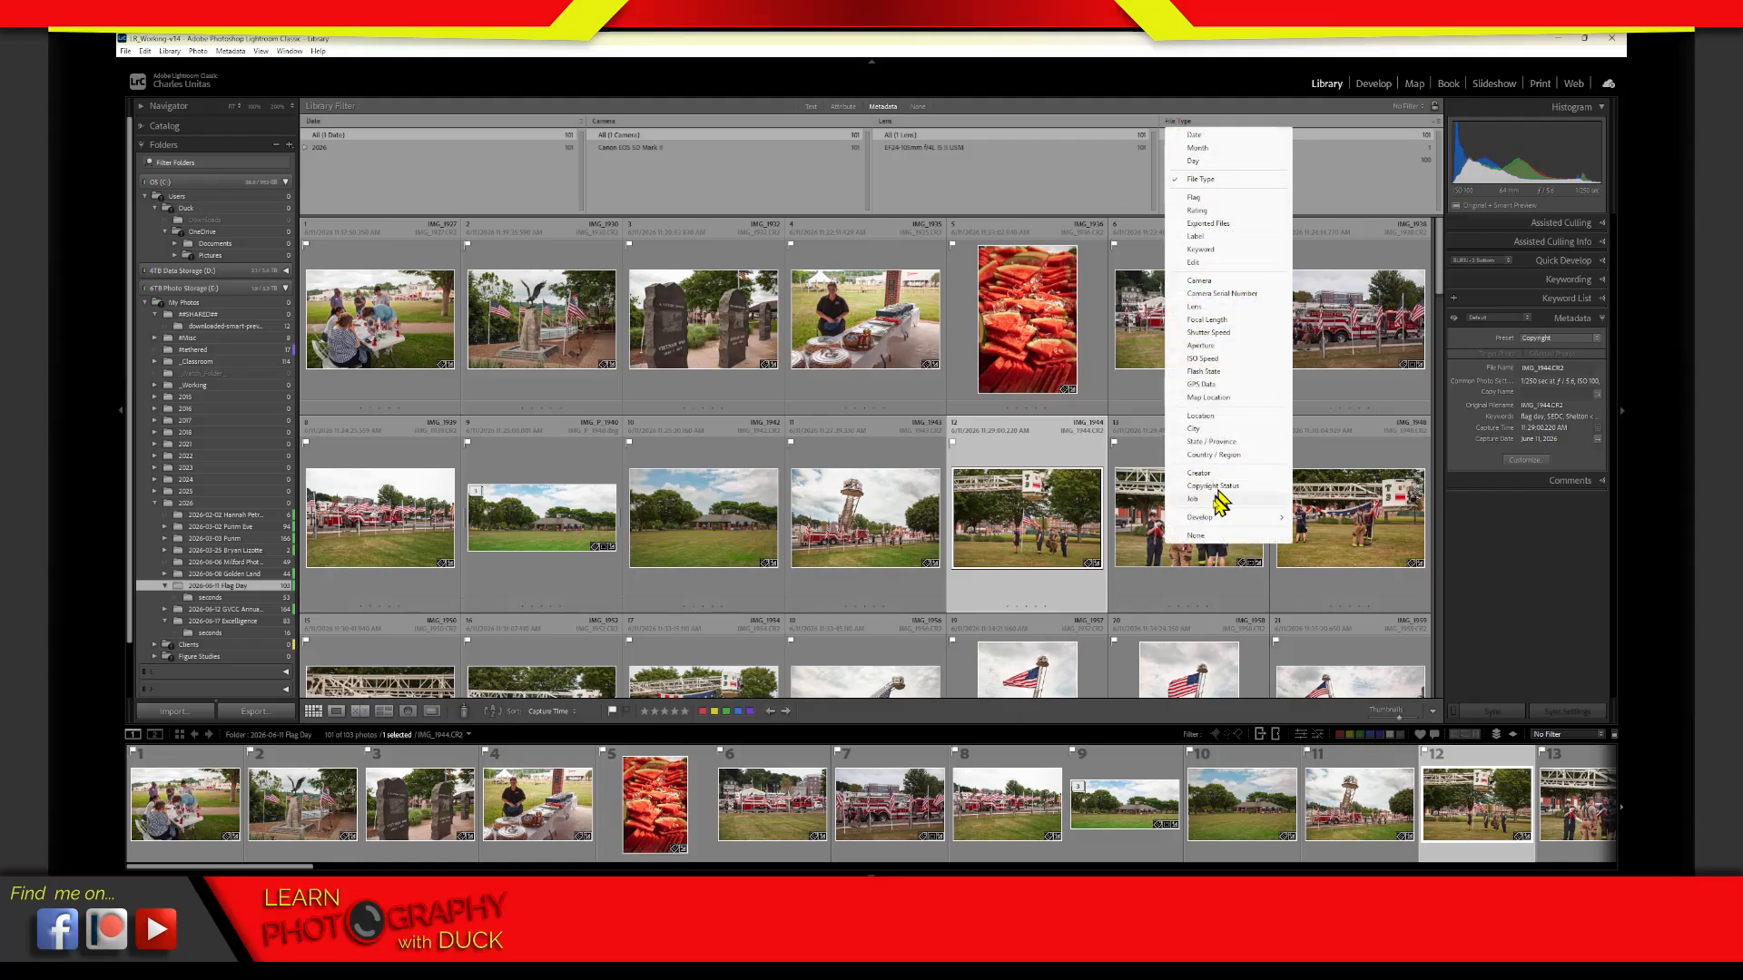
pyautogui.moveTo(1221, 519)
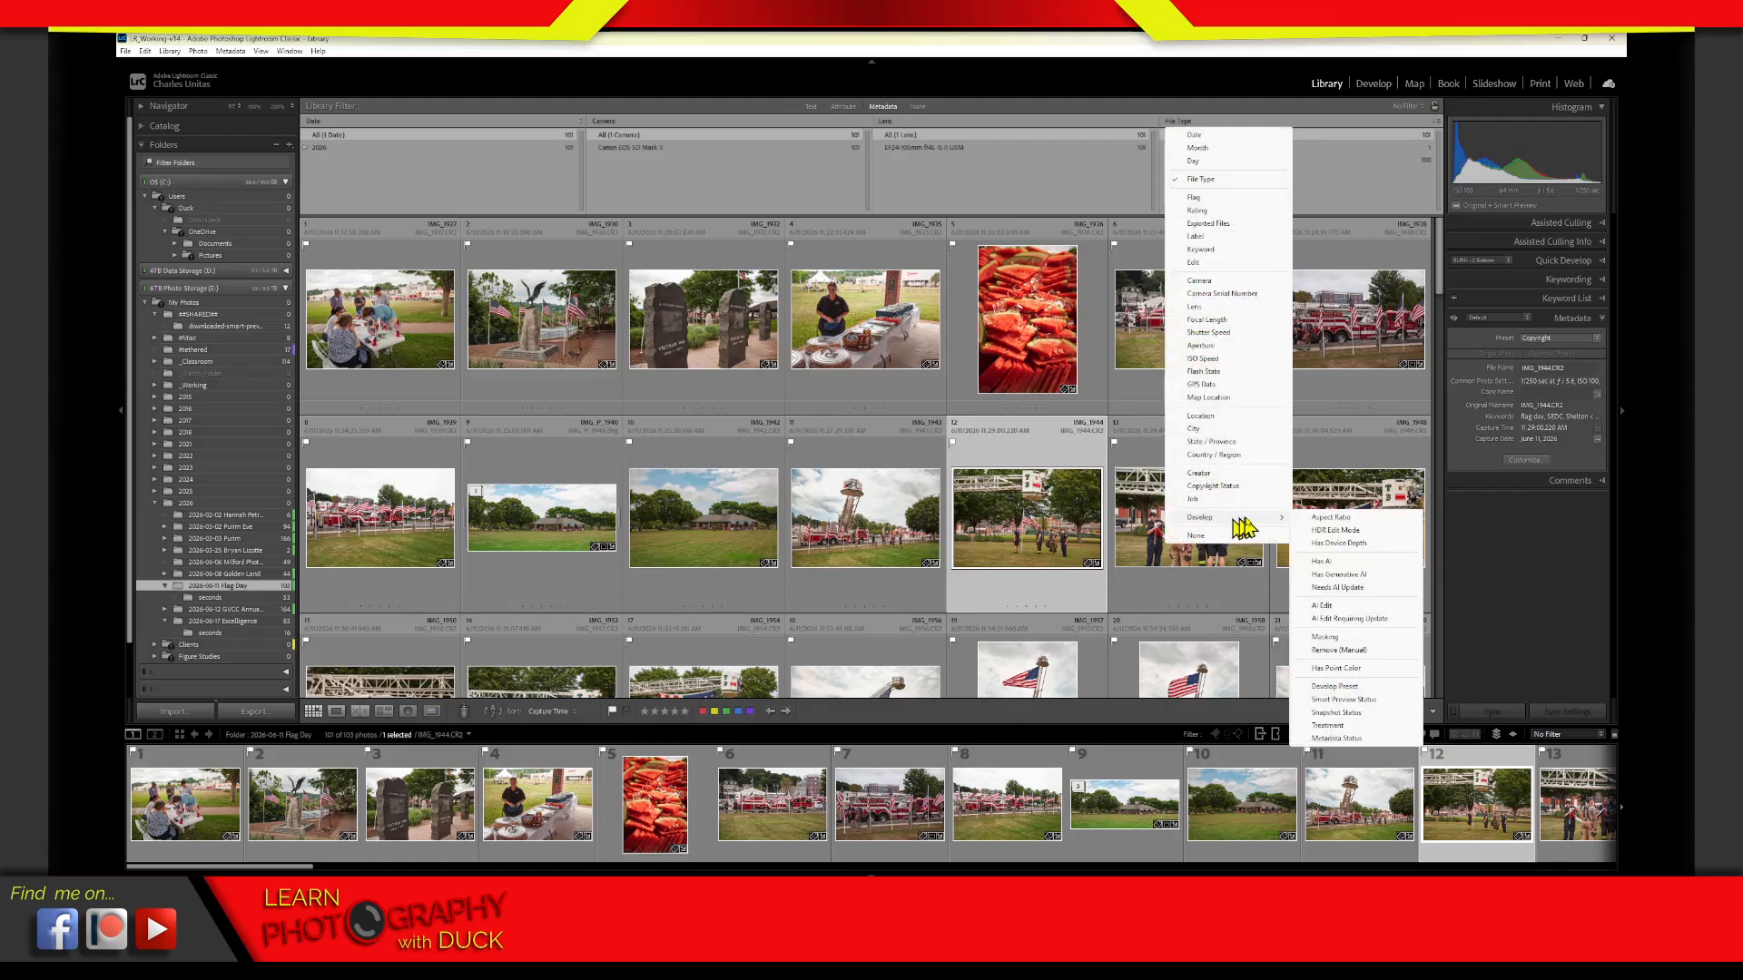
pyautogui.click(1369, 621)
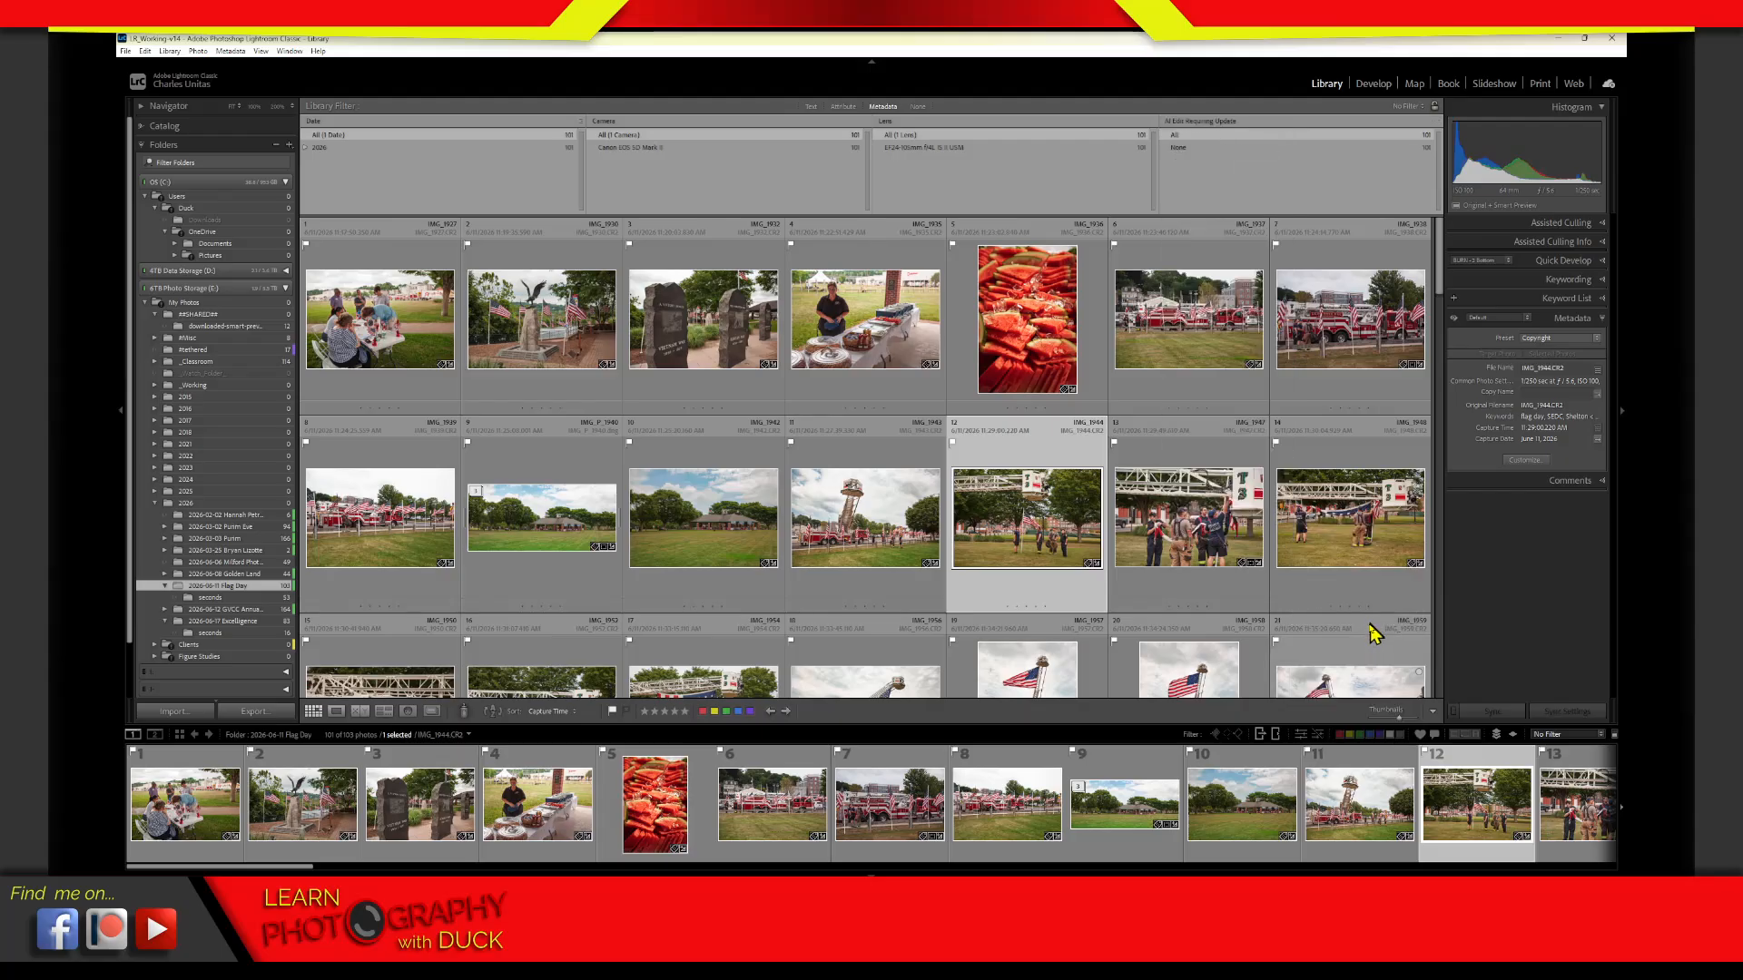
# Review the Develop filter criteria and change the AI Edit Requiring Update column to Needs AI Update
pyautogui.click(1197, 123)
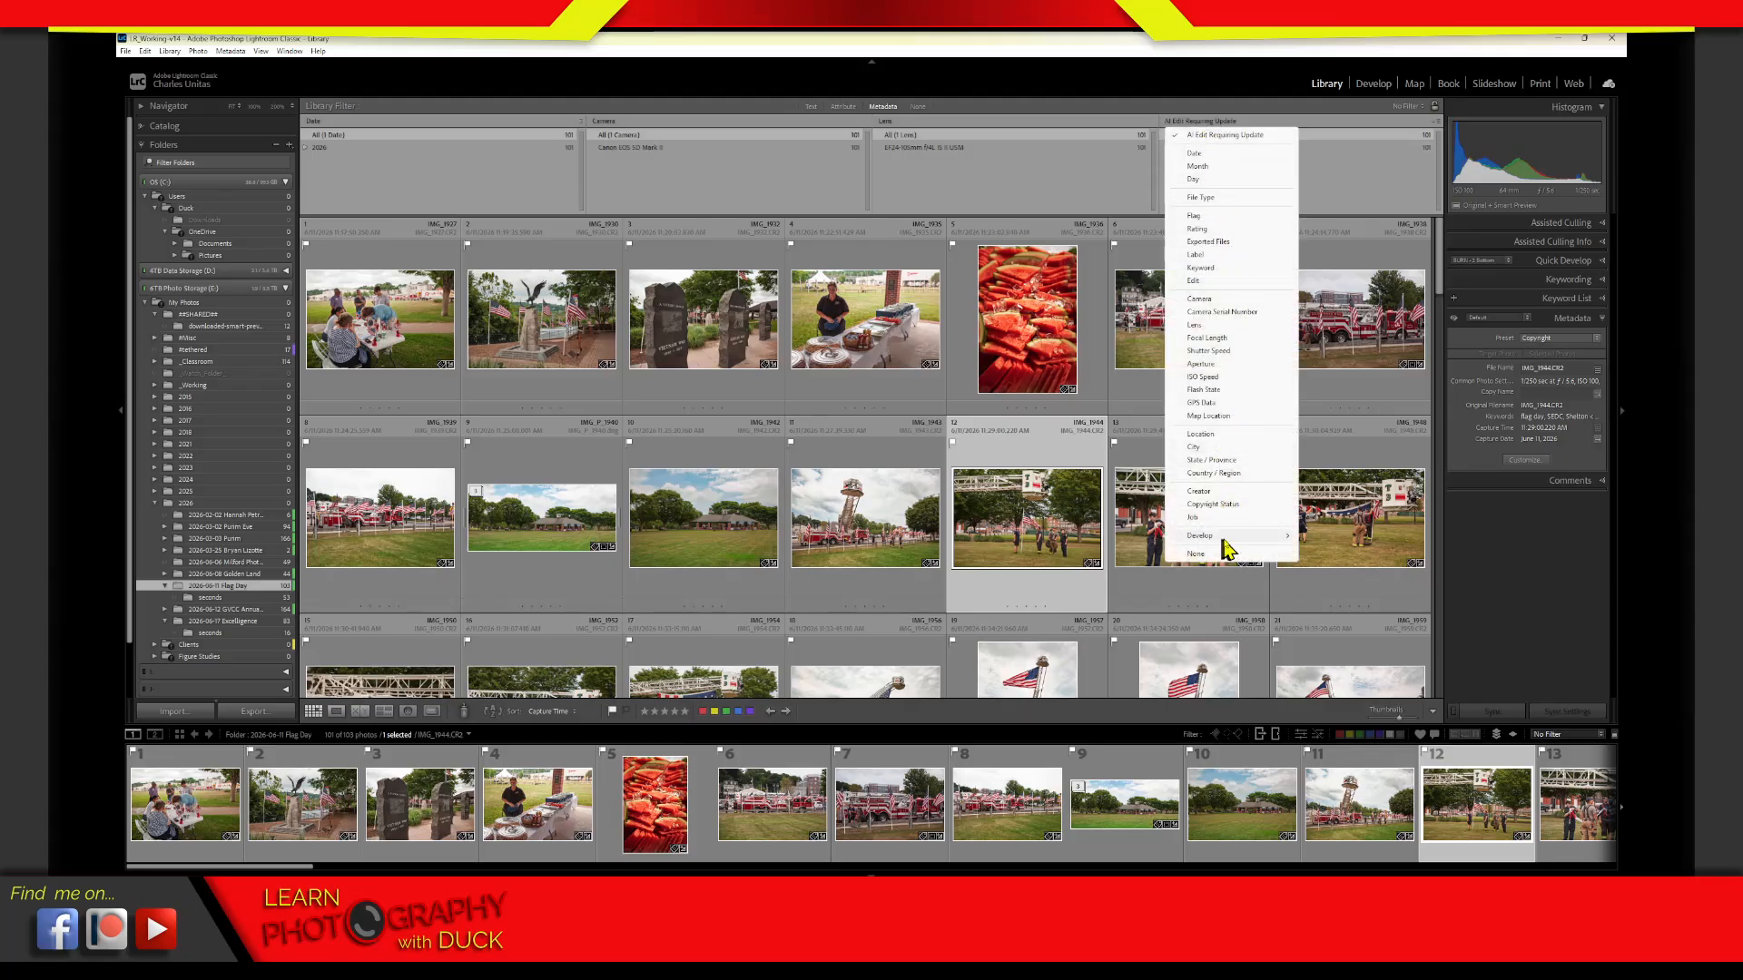
pyautogui.moveTo(1239, 545)
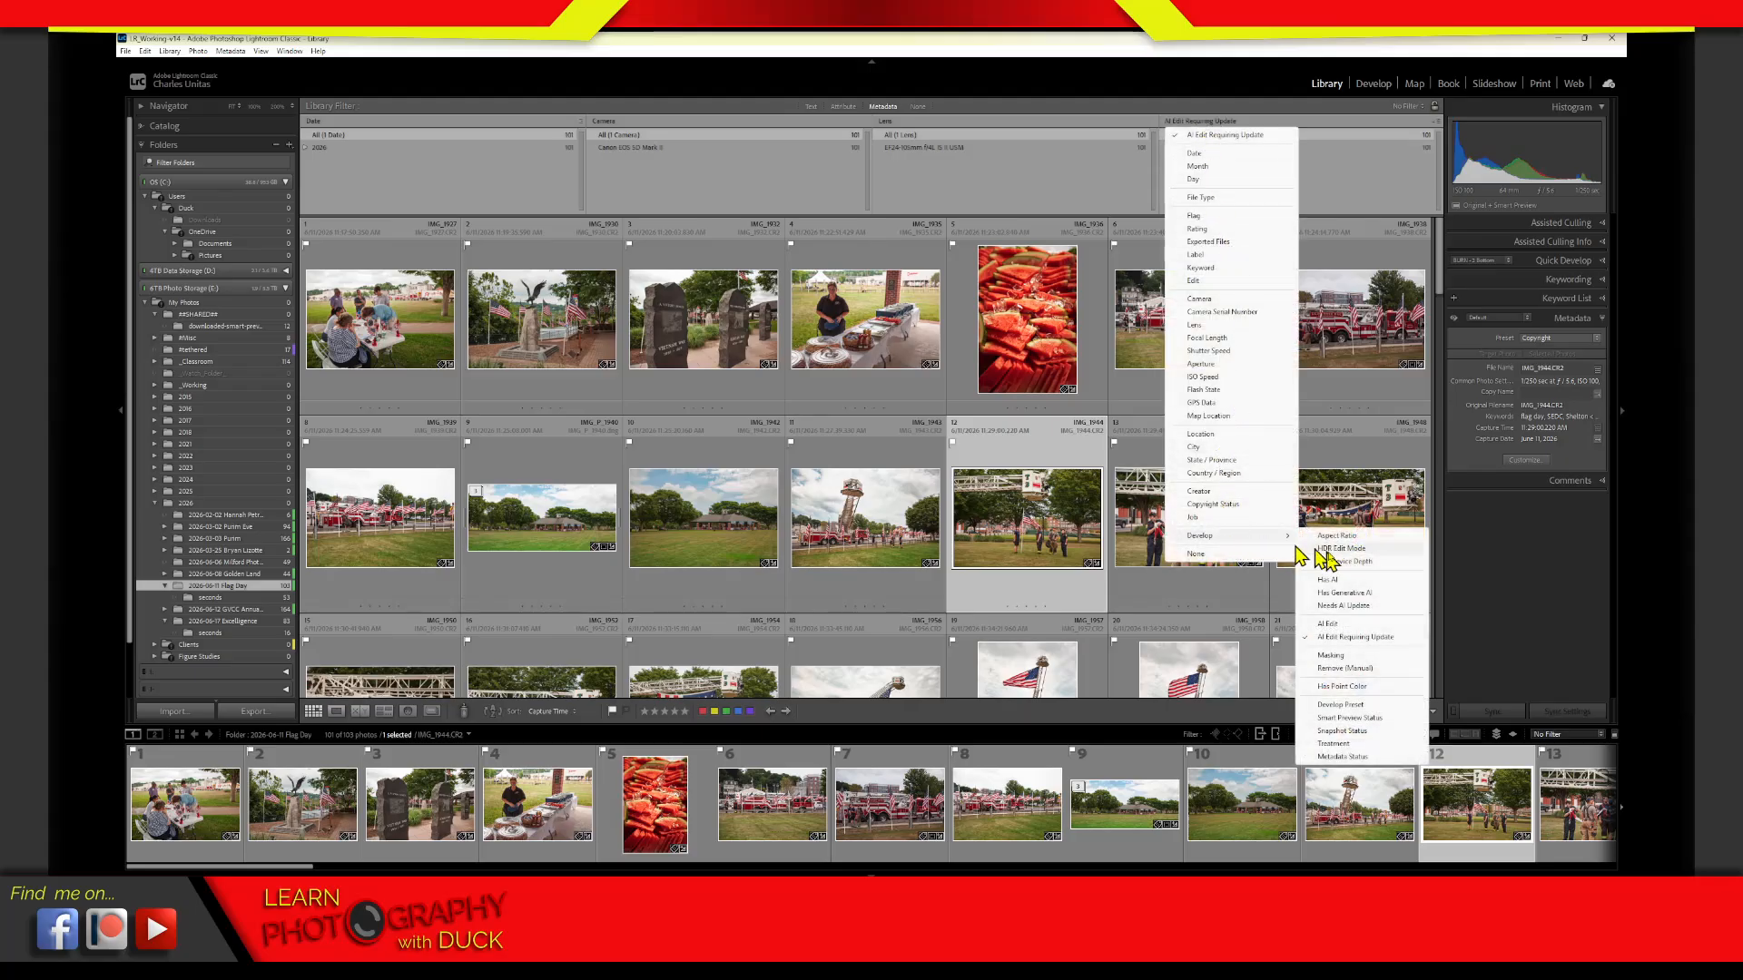
pyautogui.click(1378, 640)
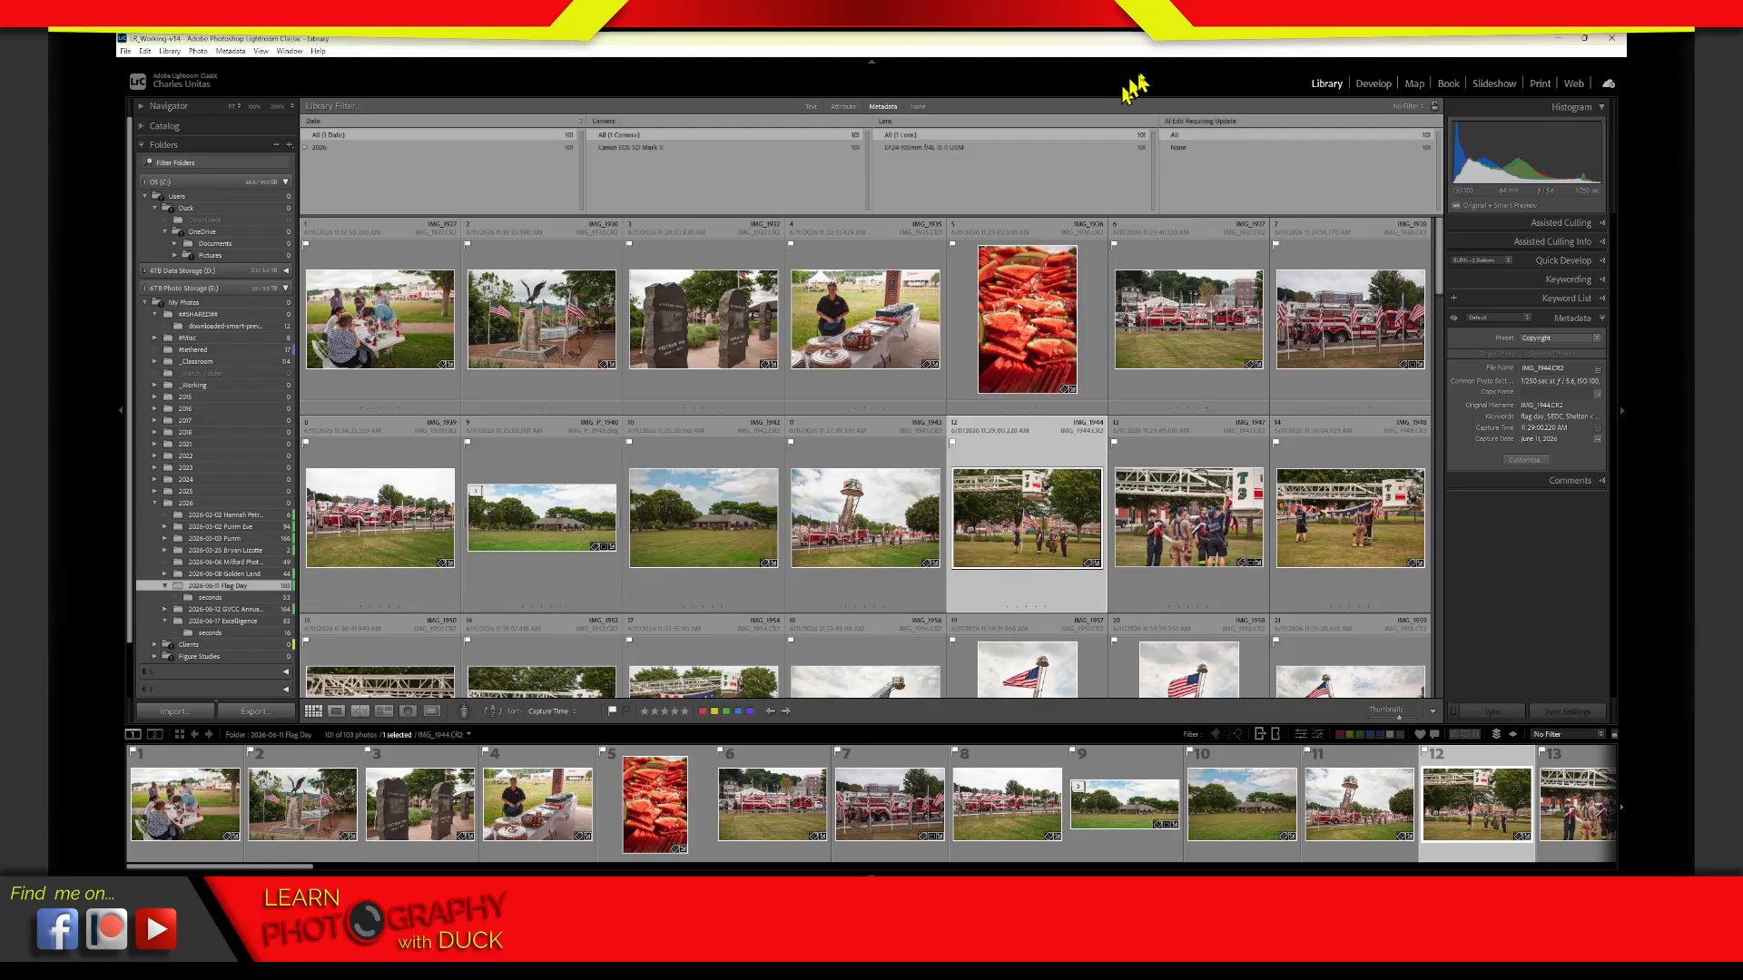
pyautogui.click(1191, 122)
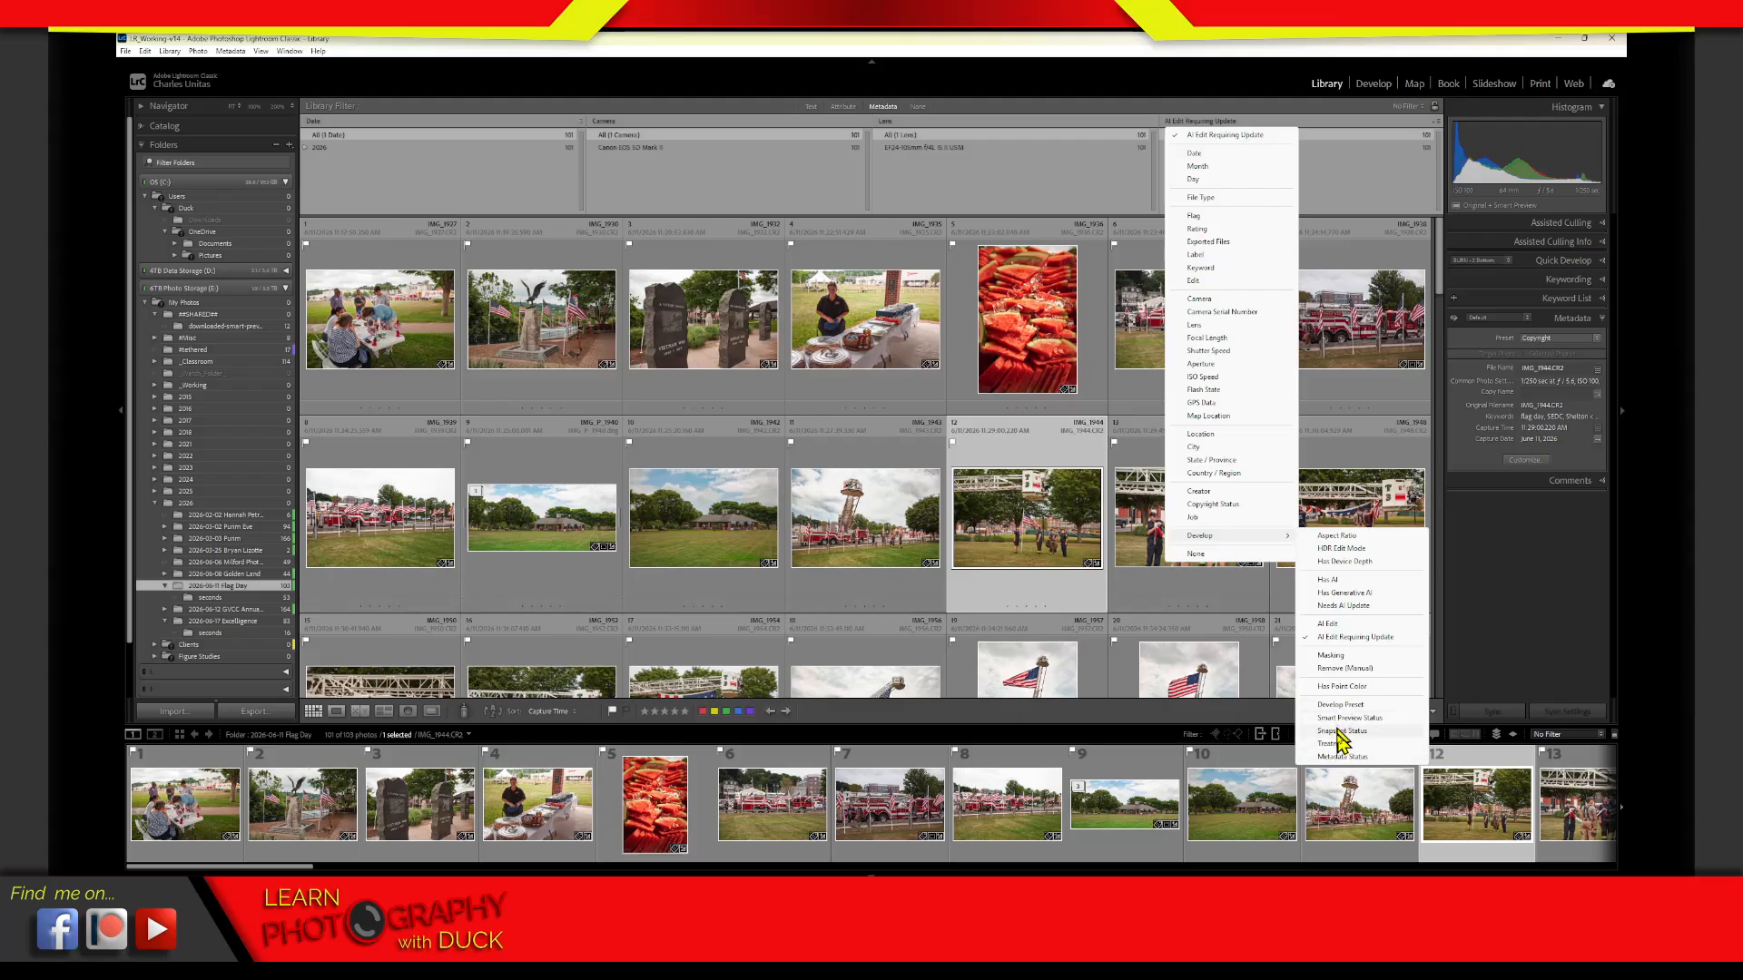
pyautogui.click(1348, 605)
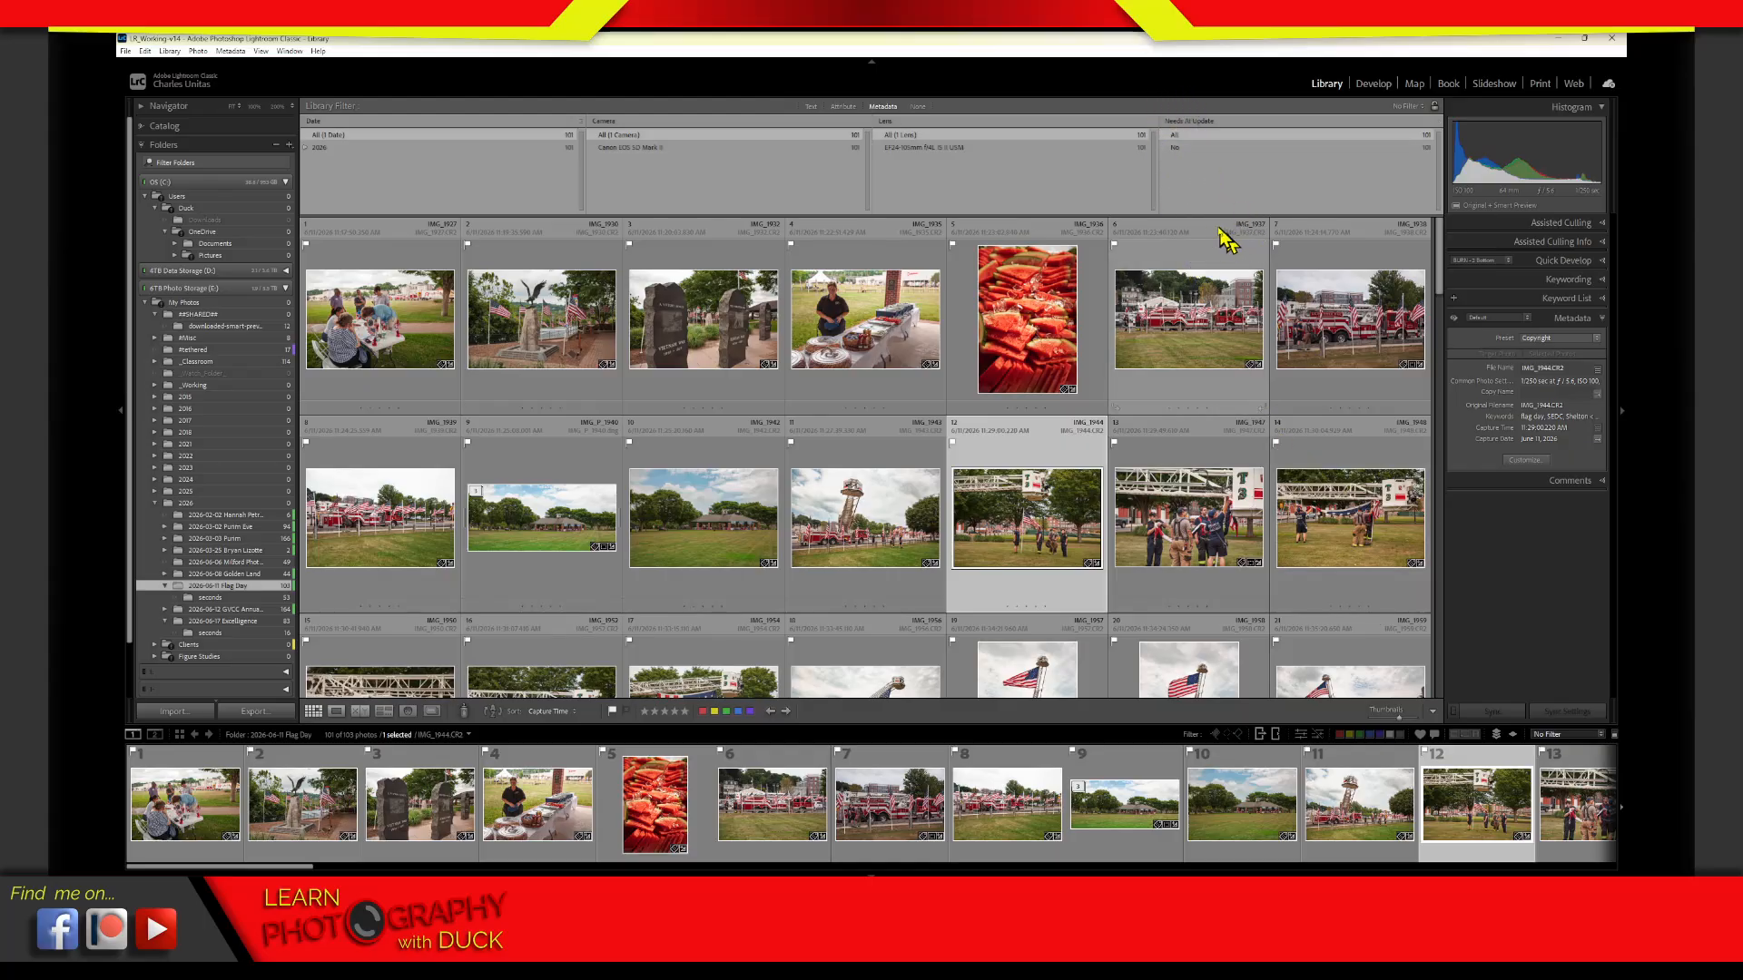
pyautogui.click(1191, 122)
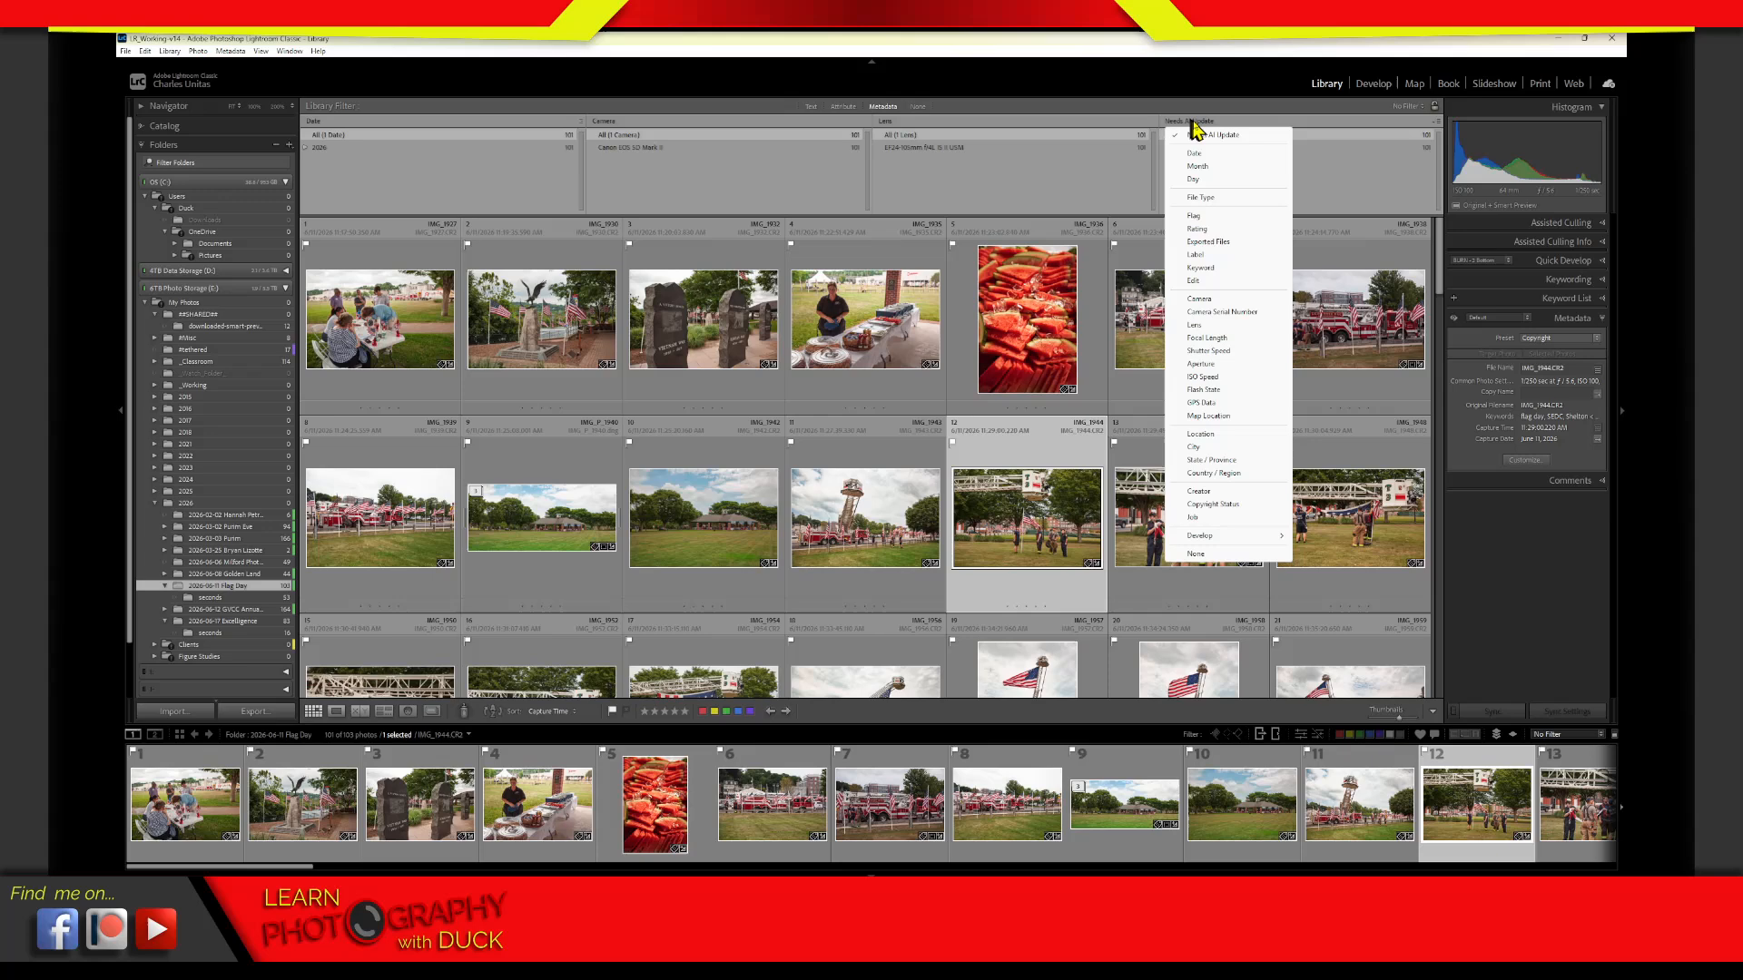
pyautogui.click(1136, 174)
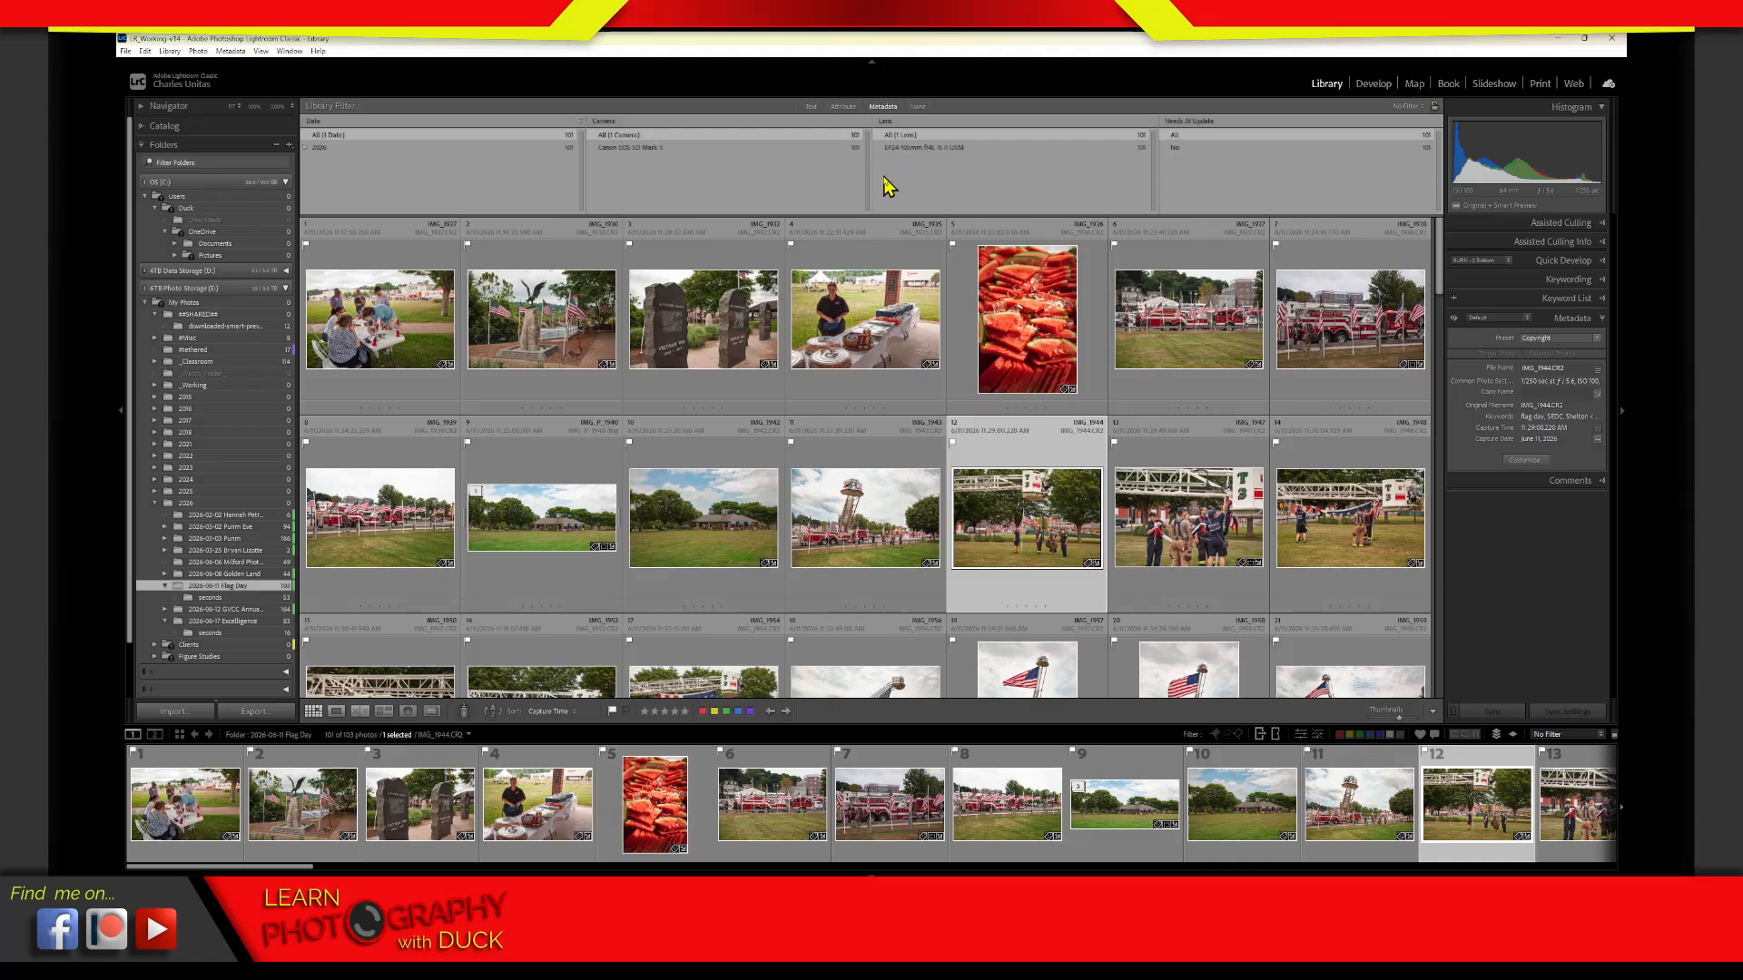
# Examine the Attribute filter options and the searchable fields available in the Text filter, leaving the search field unchanged
pyautogui.click(845, 106)
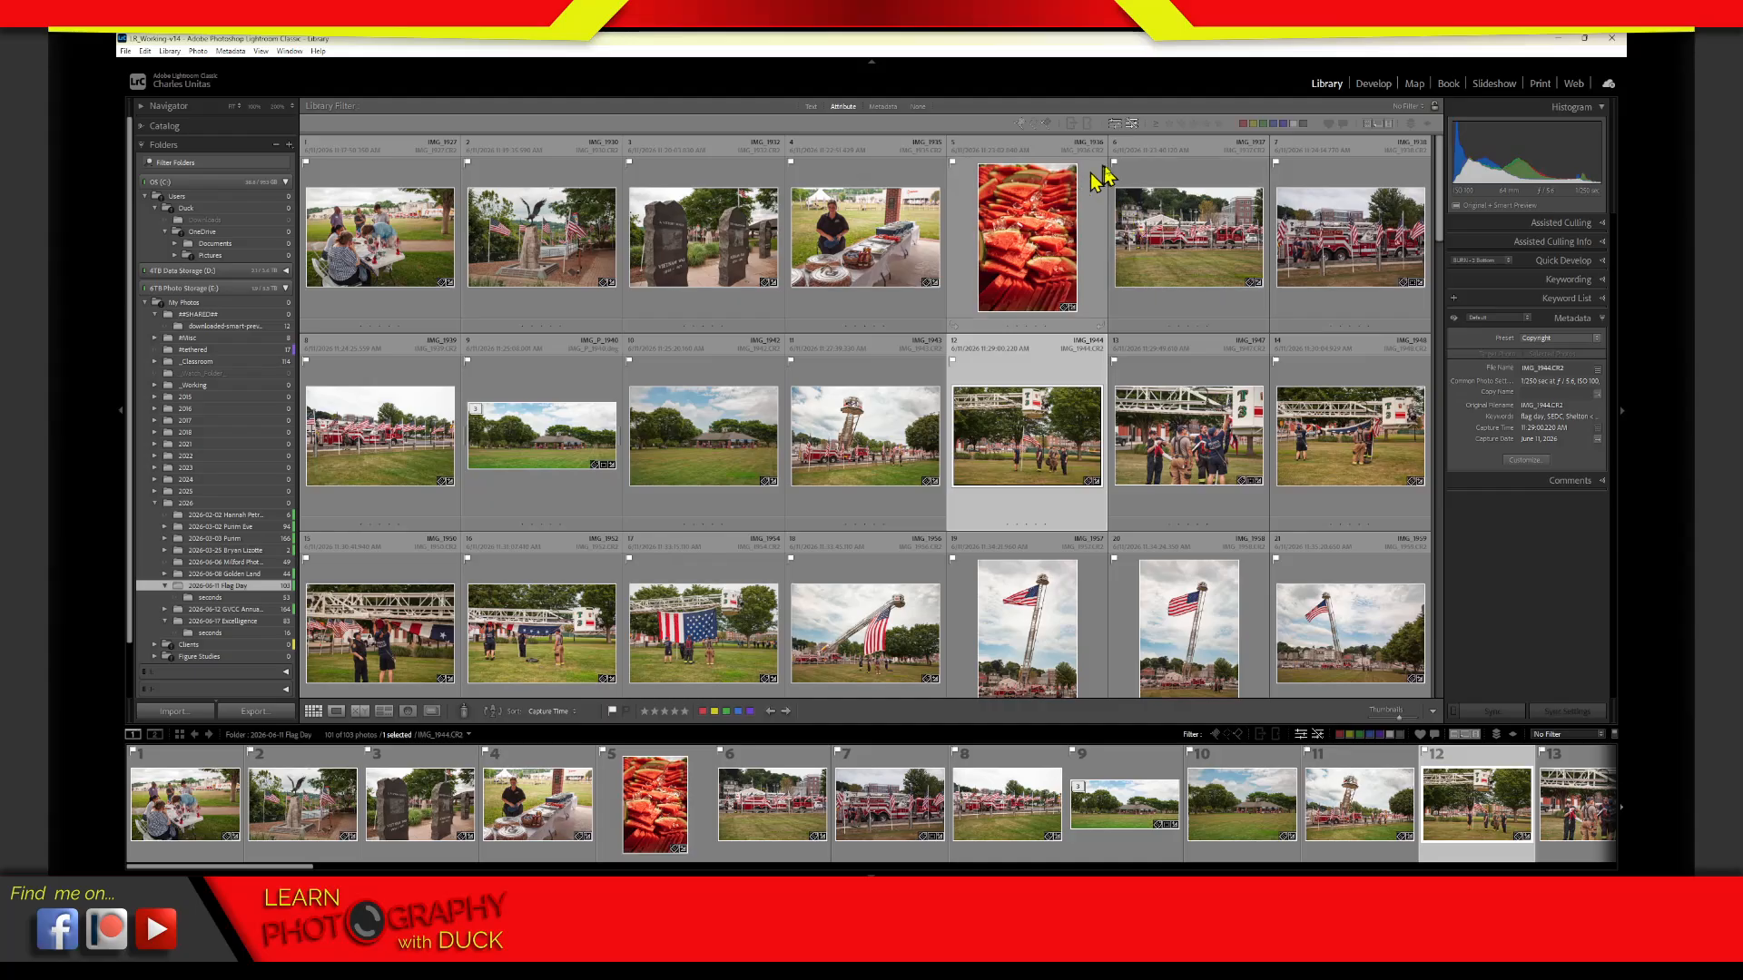
pyautogui.press('j')
pyautogui.press('j')
pyautogui.click(811, 107)
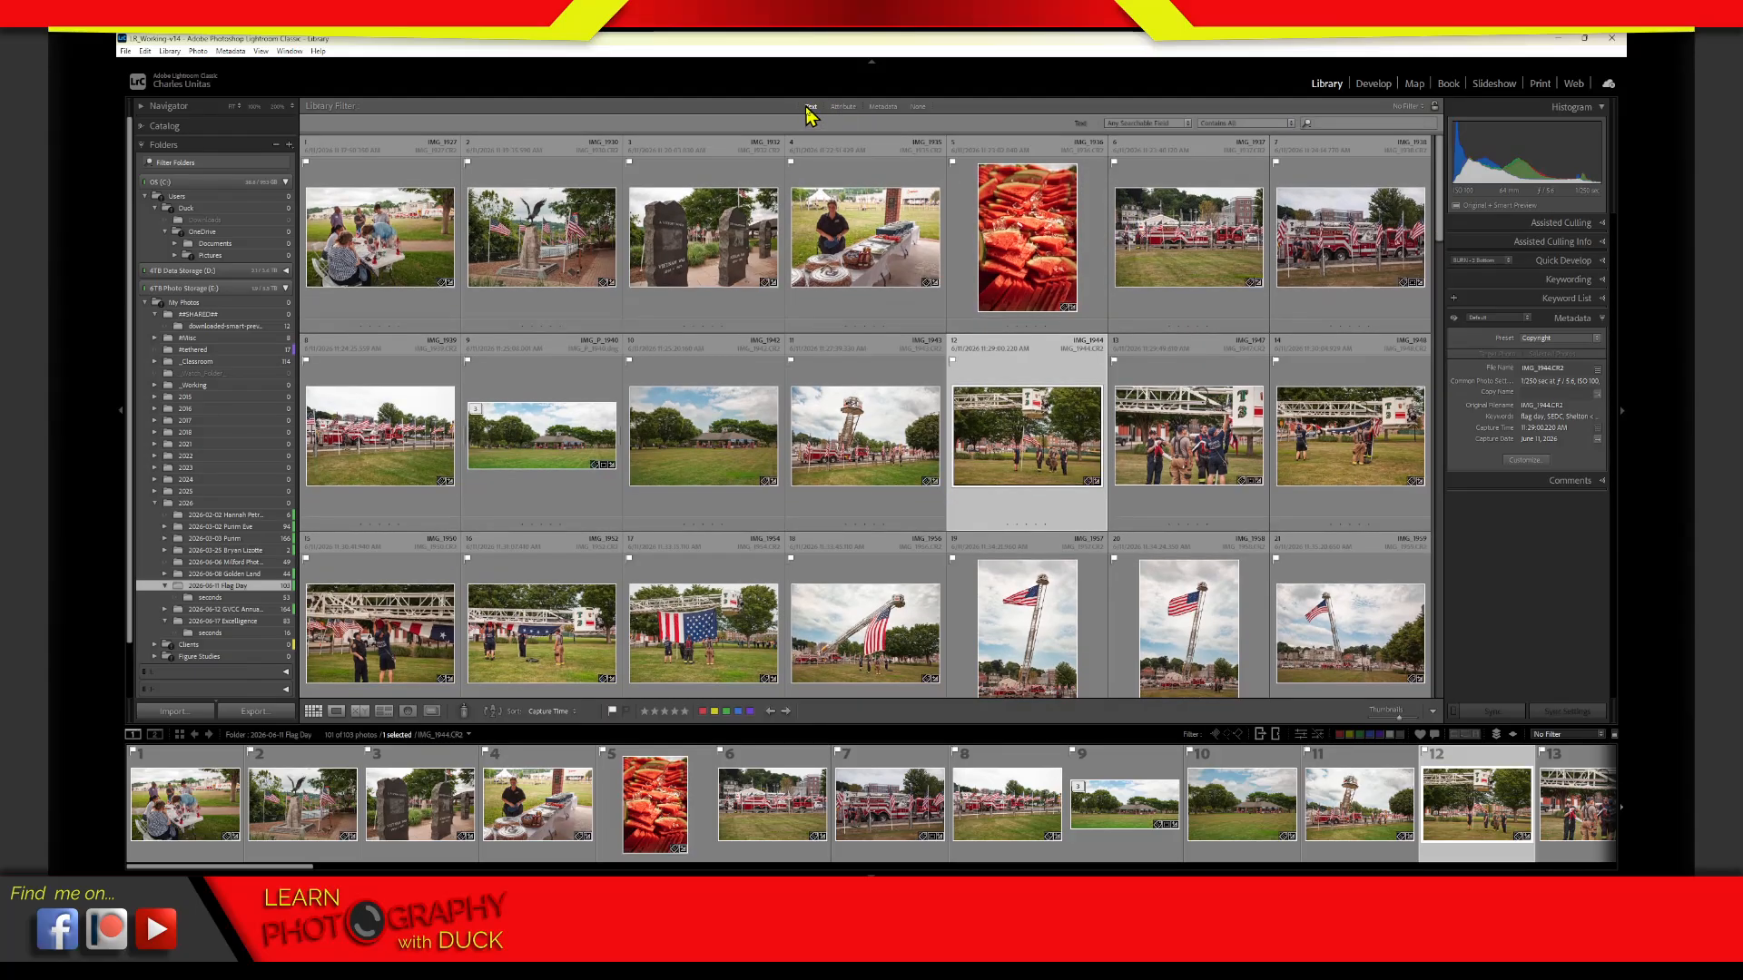
pyautogui.click(1188, 124)
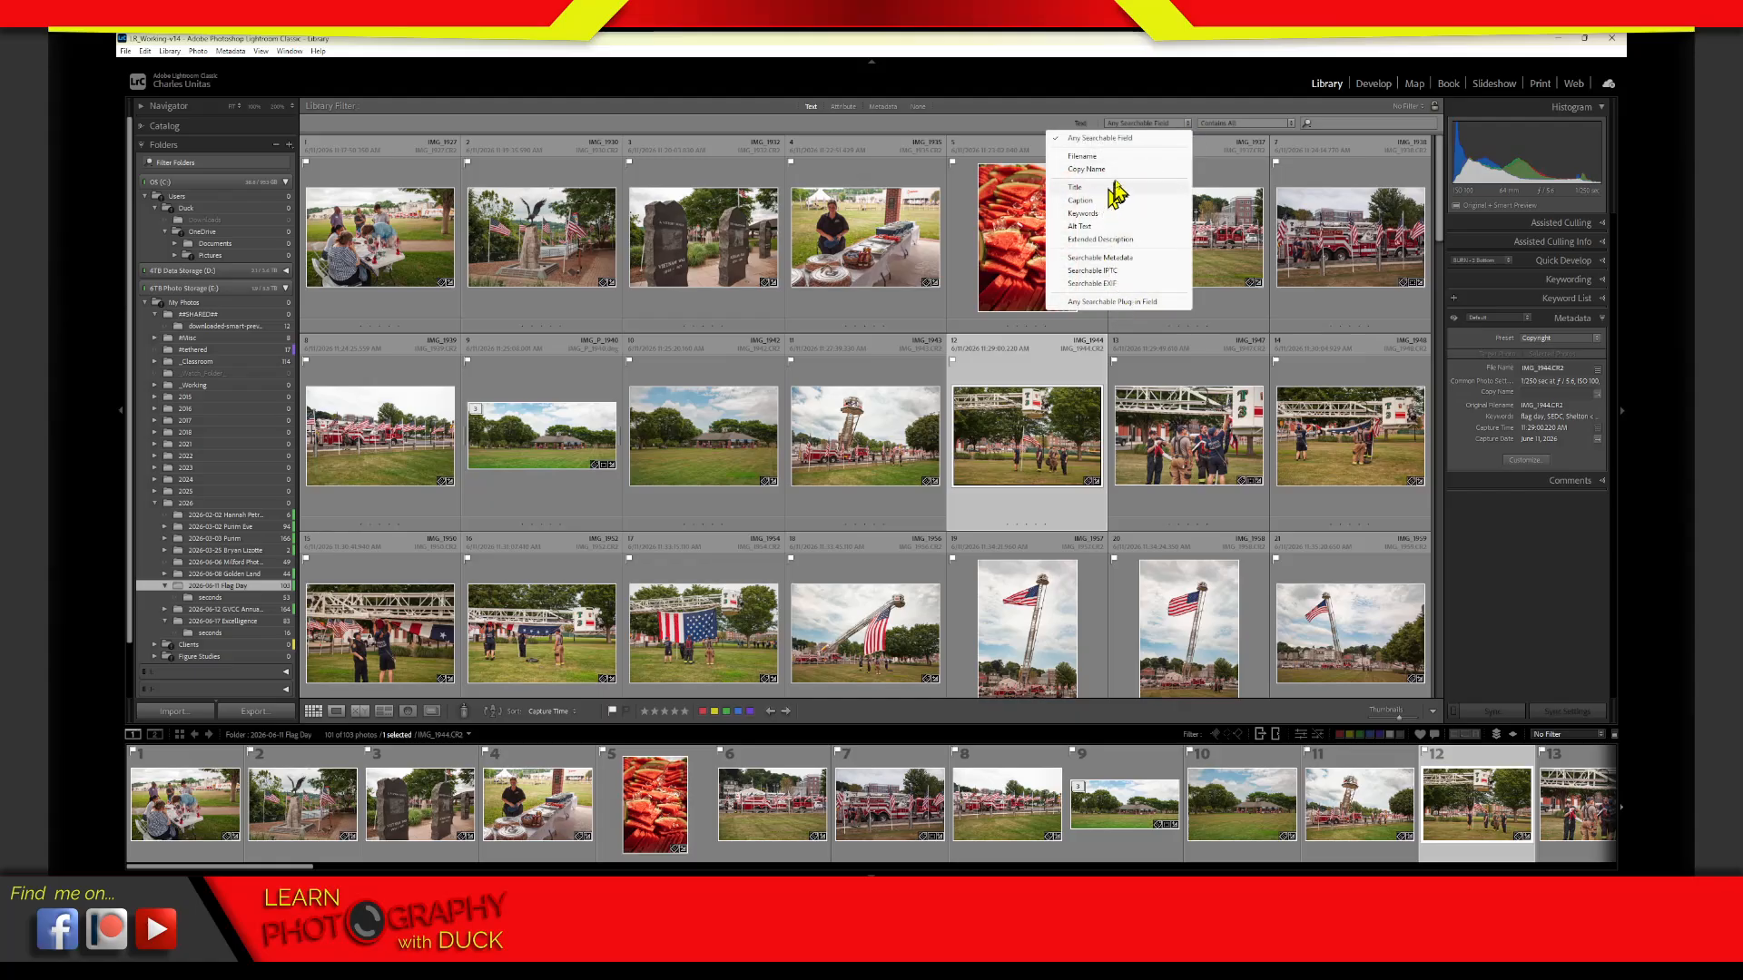
pyautogui.click(1024, 135)
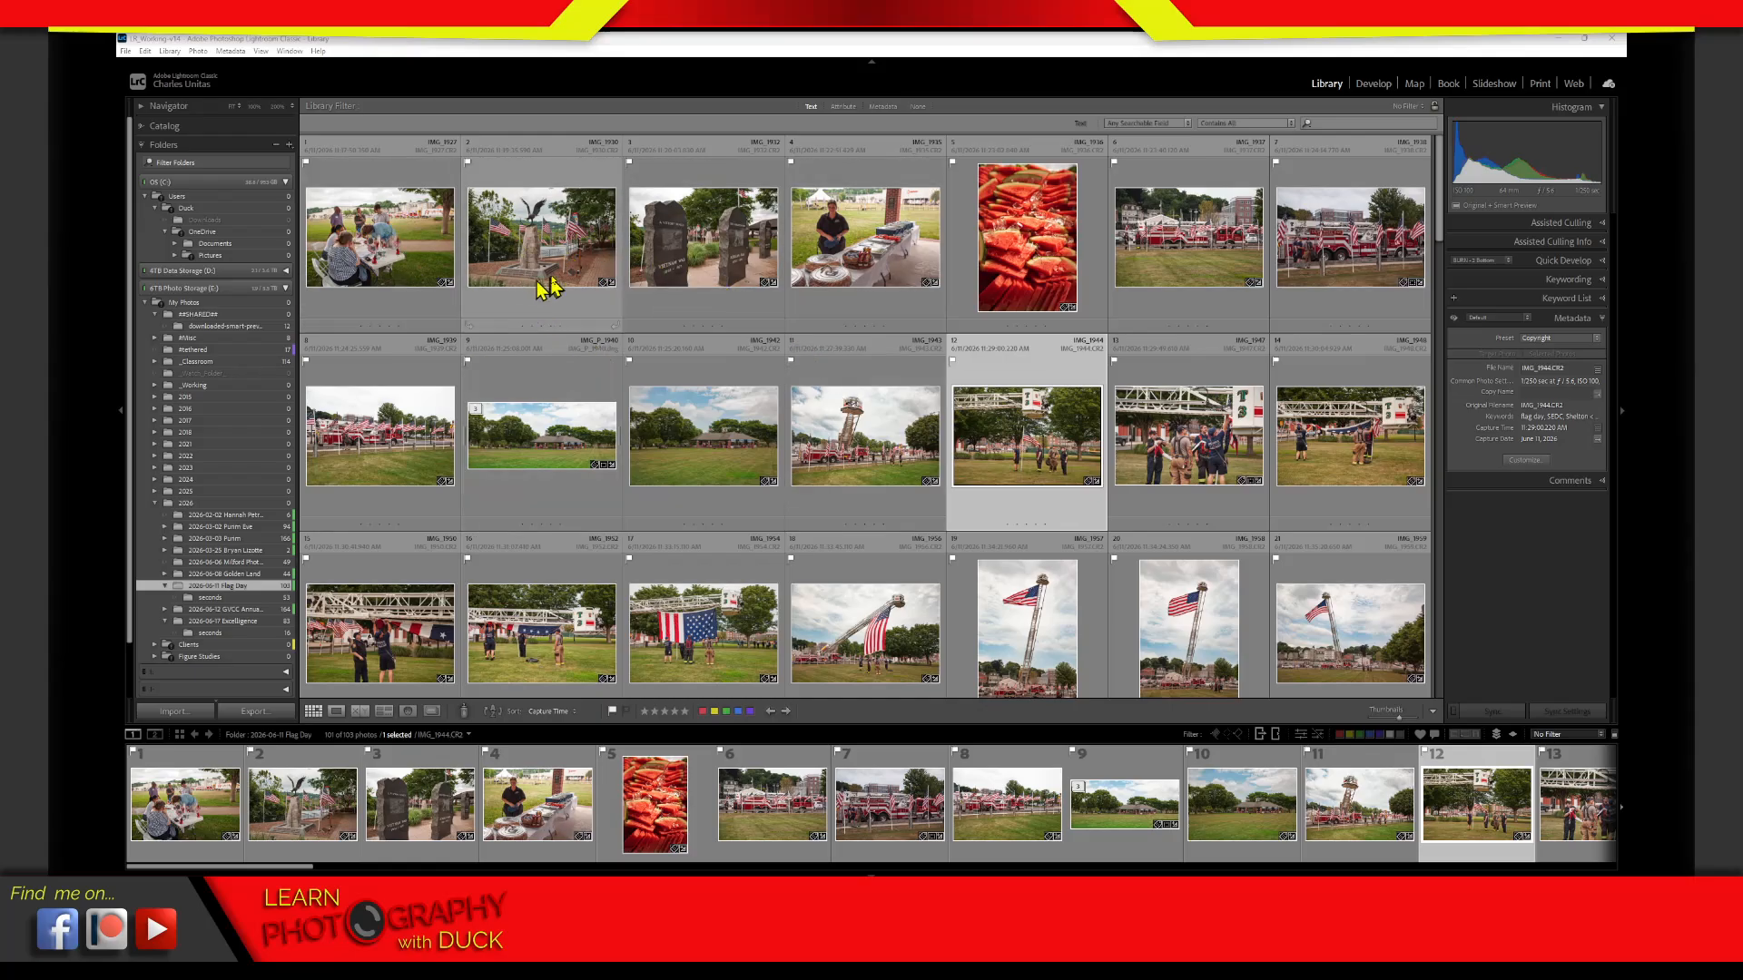
# Collapse the expanded event folders under 2026 and select the 2026 folder together with all its subfolders
pyautogui.click(383, 313)
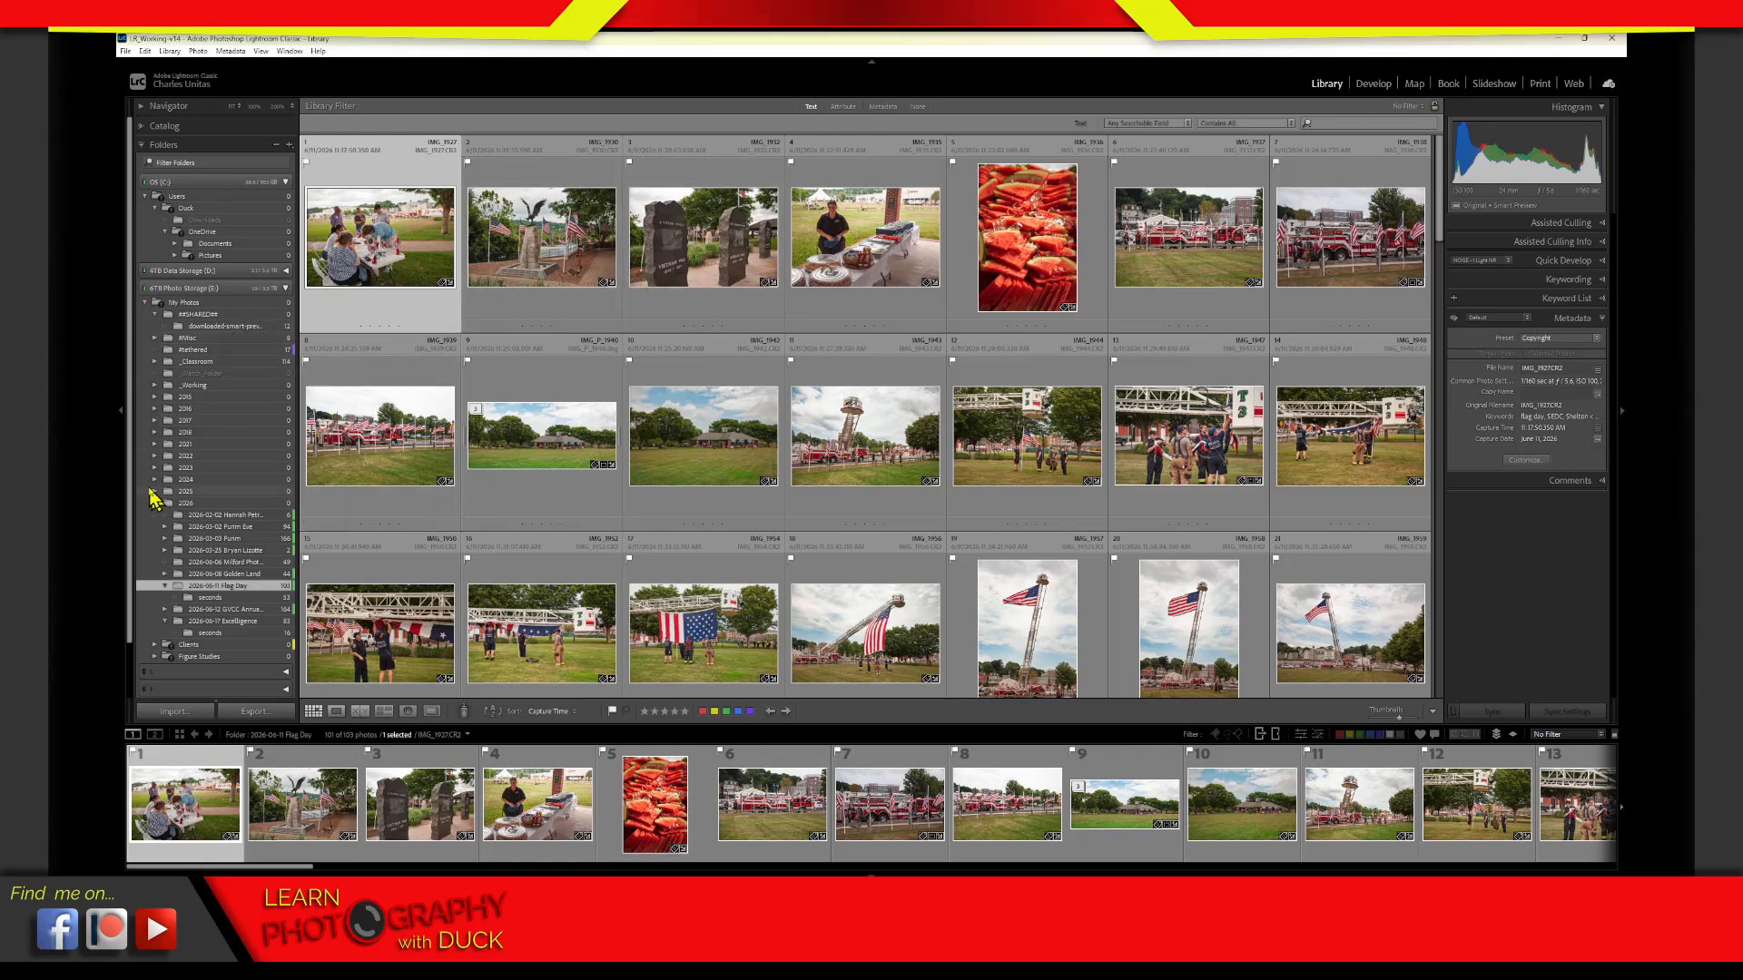
pyautogui.click(207, 504)
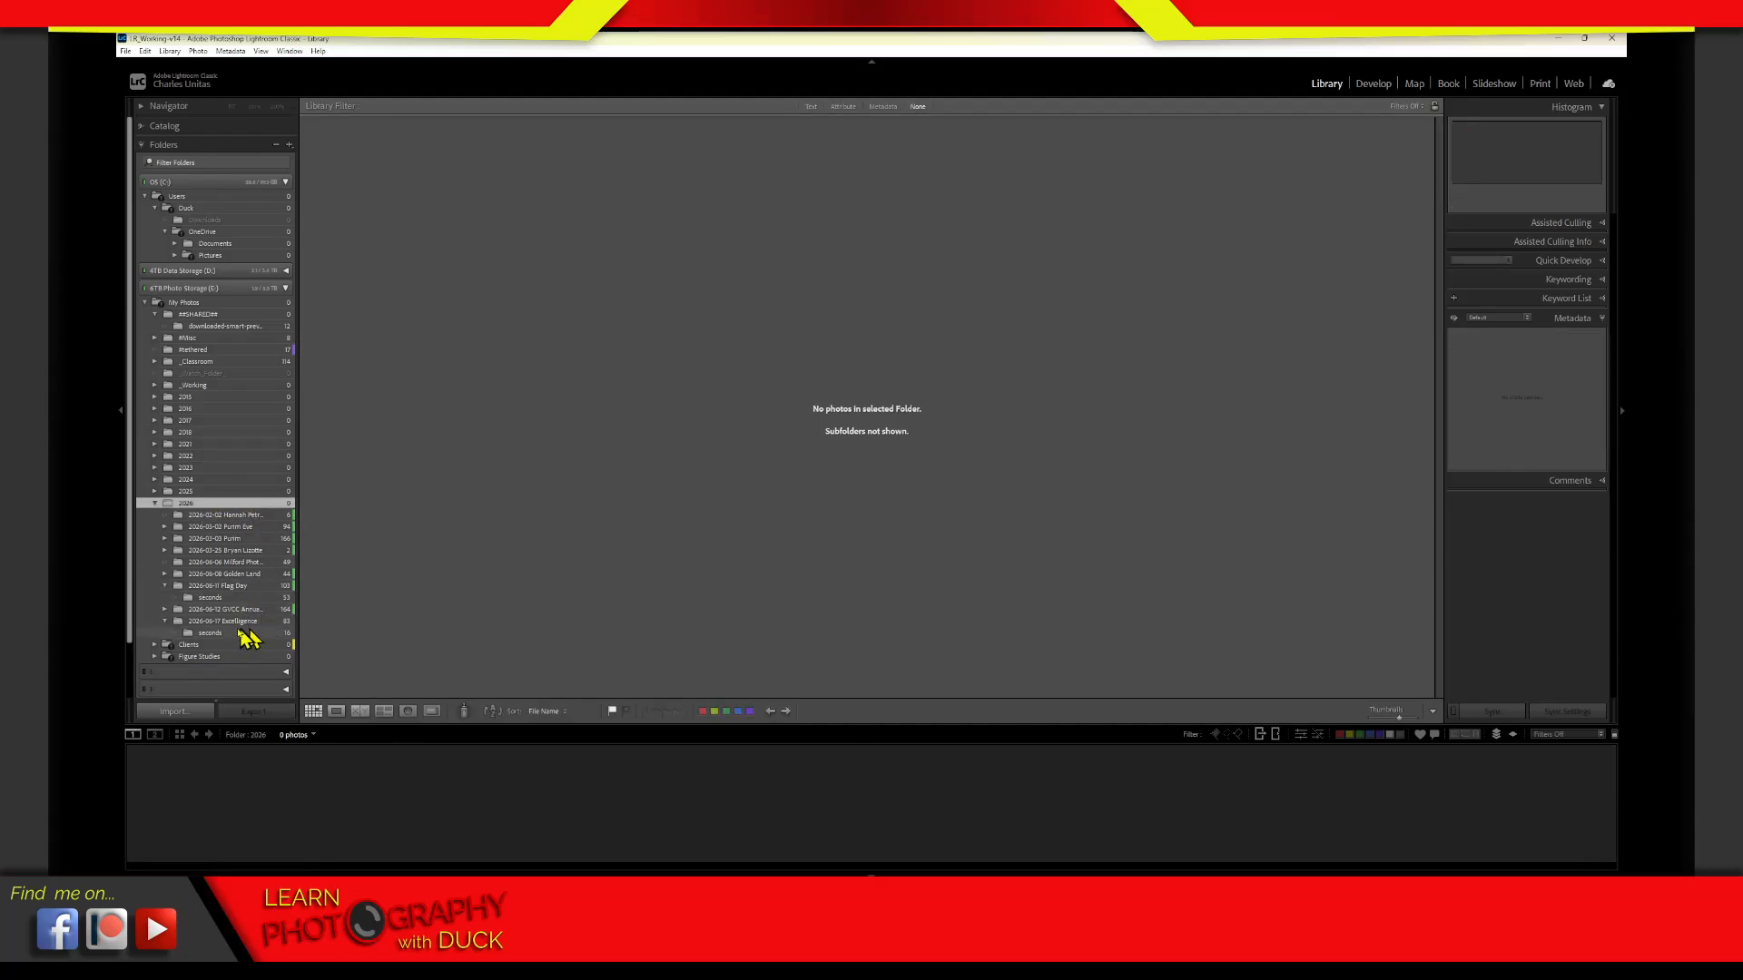
pyautogui.click(165, 586)
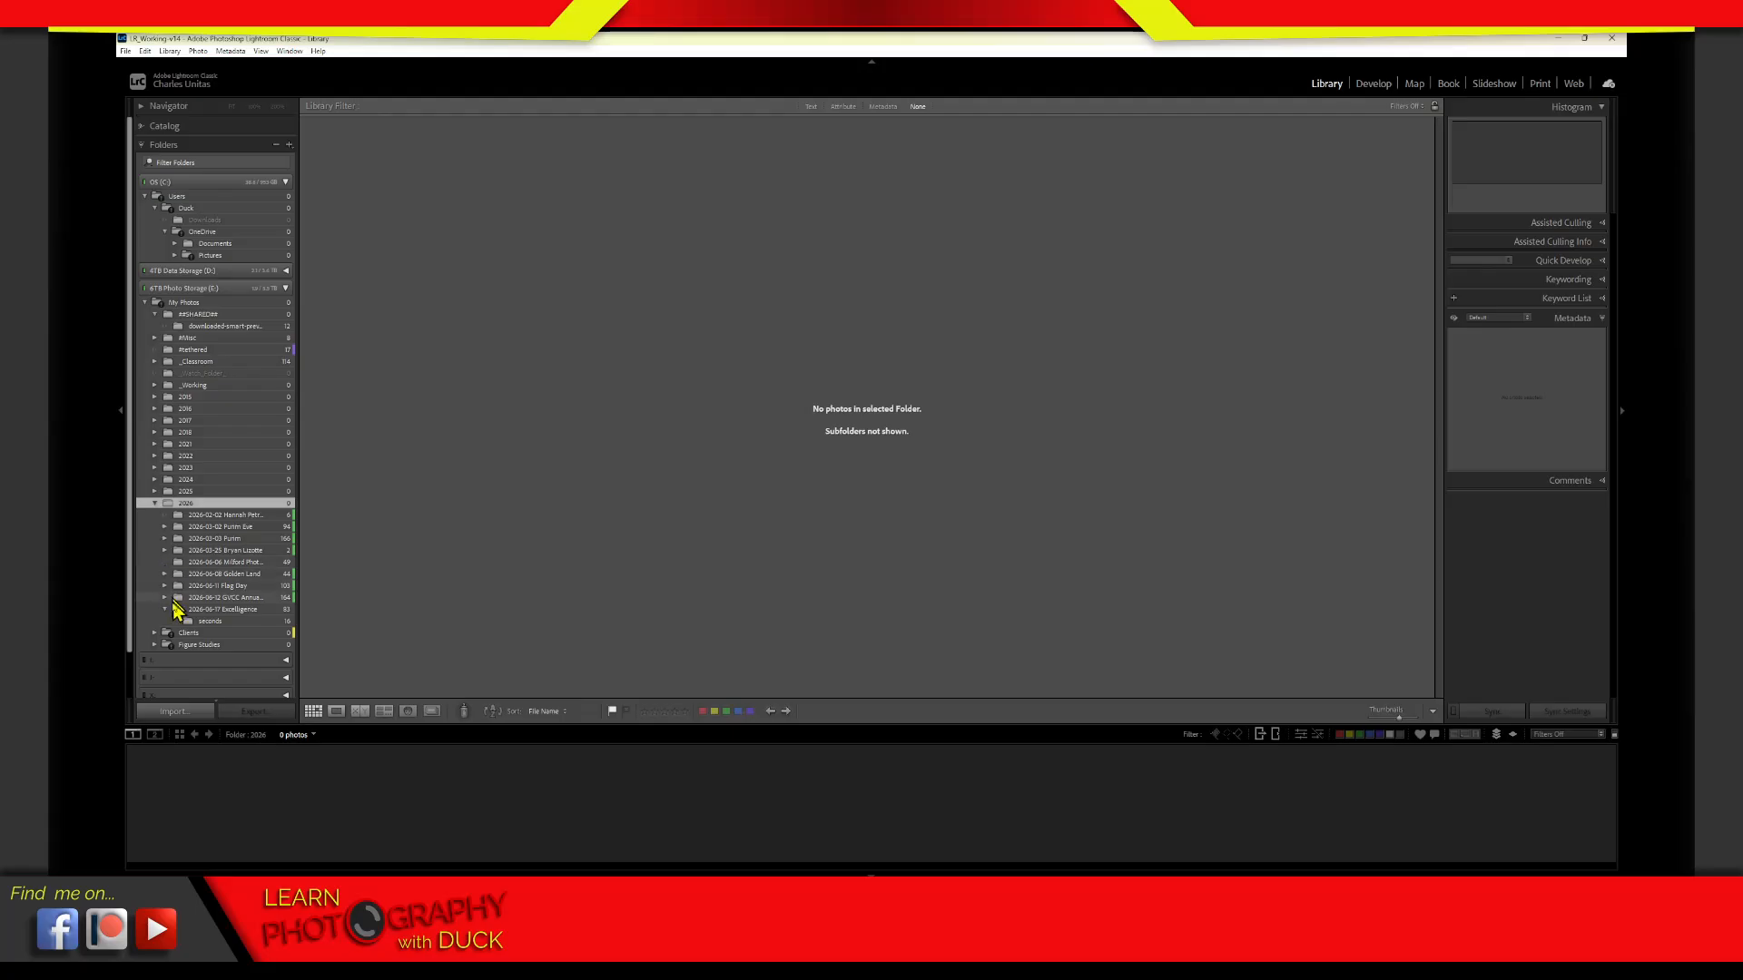
pyautogui.click(165, 610)
pyautogui.keyDown('shift'); pyautogui.click(217, 610); pyautogui.keyUp('shift')
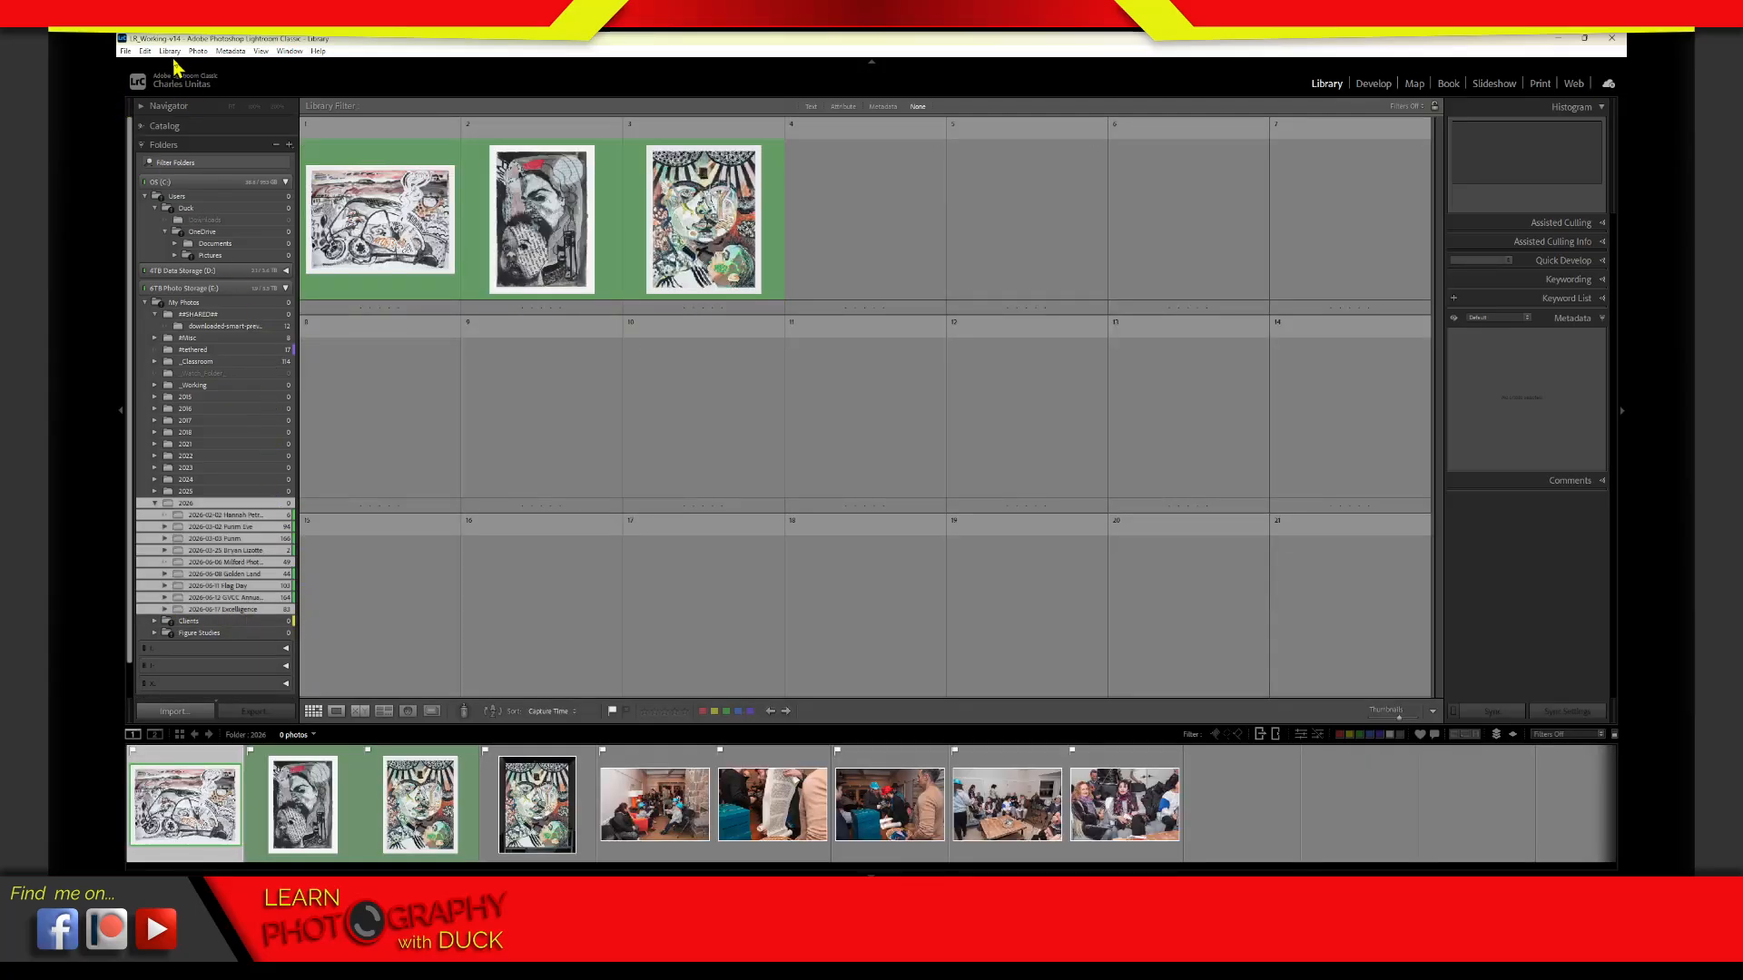
pyautogui.click(197, 51)
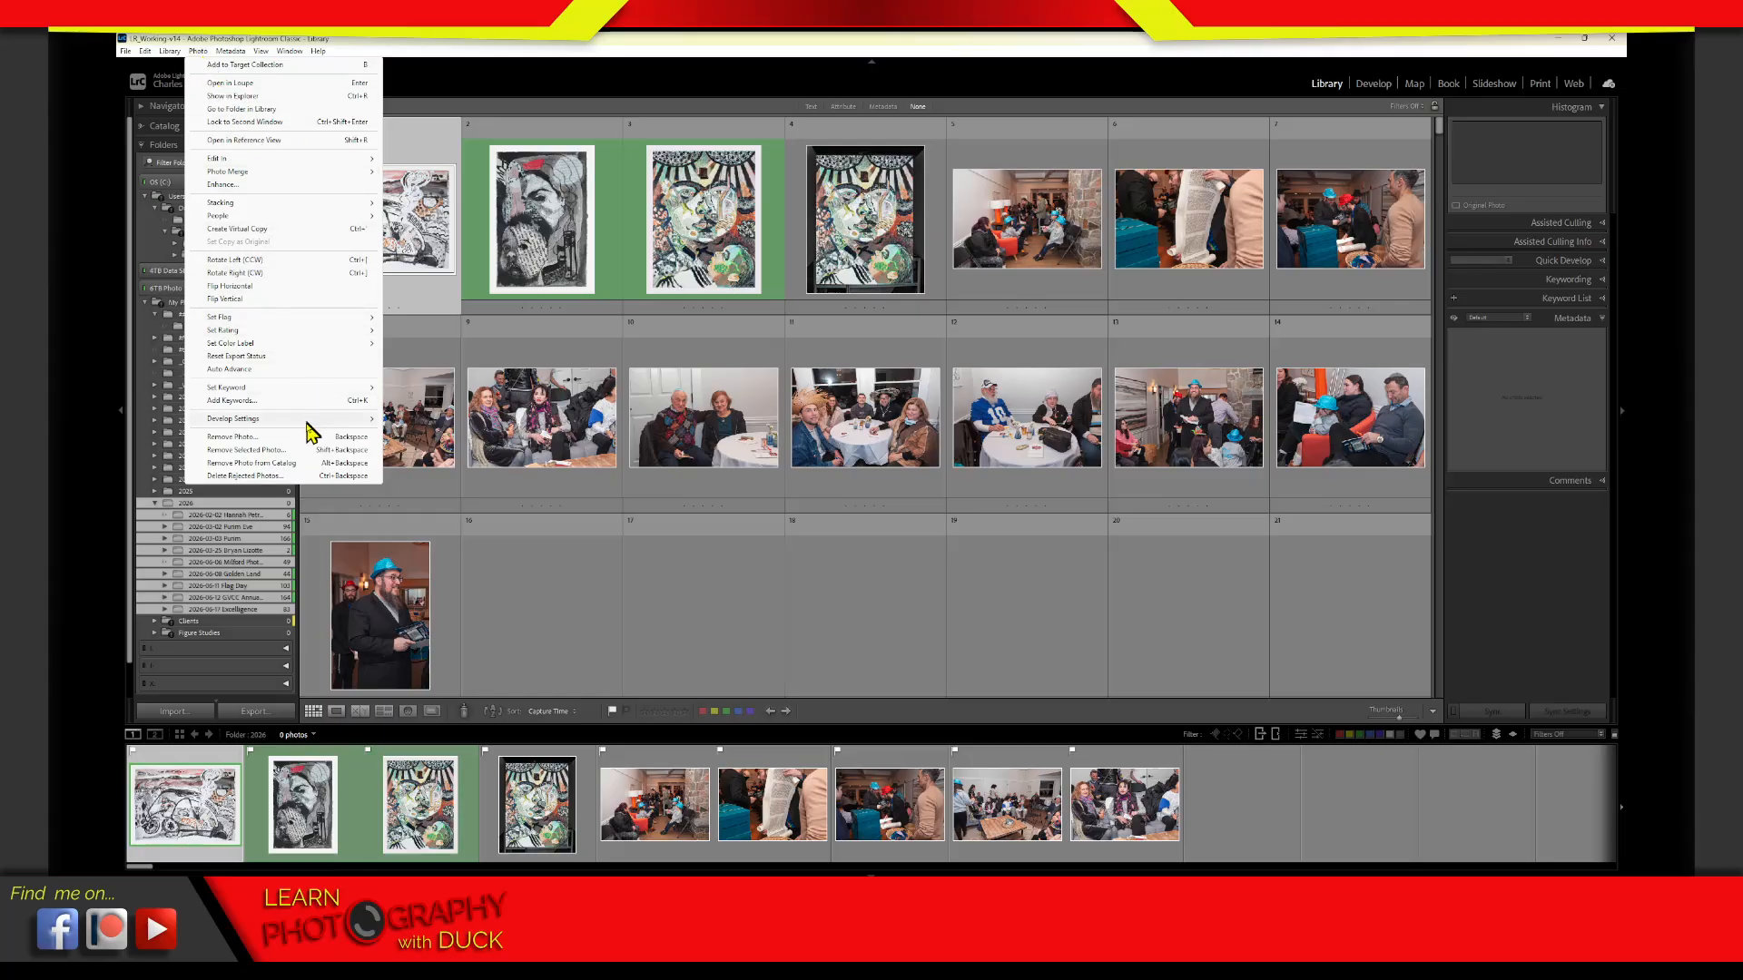
pyautogui.moveTo(304, 425)
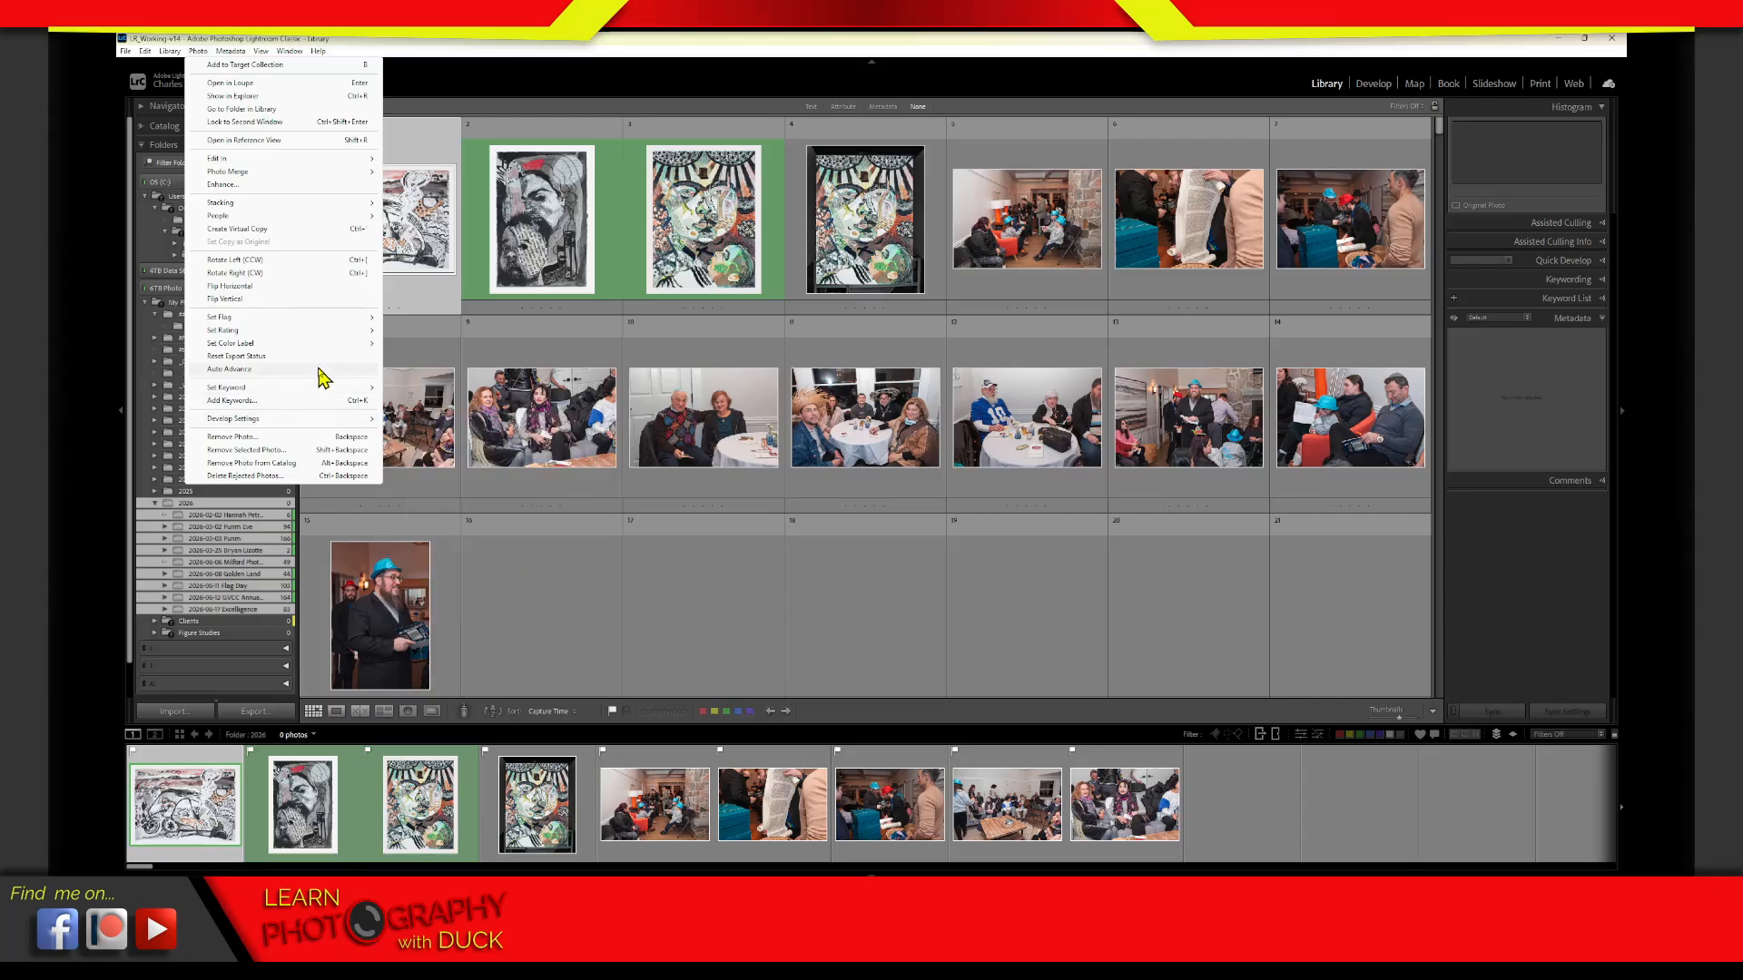
pyautogui.press('Escape')
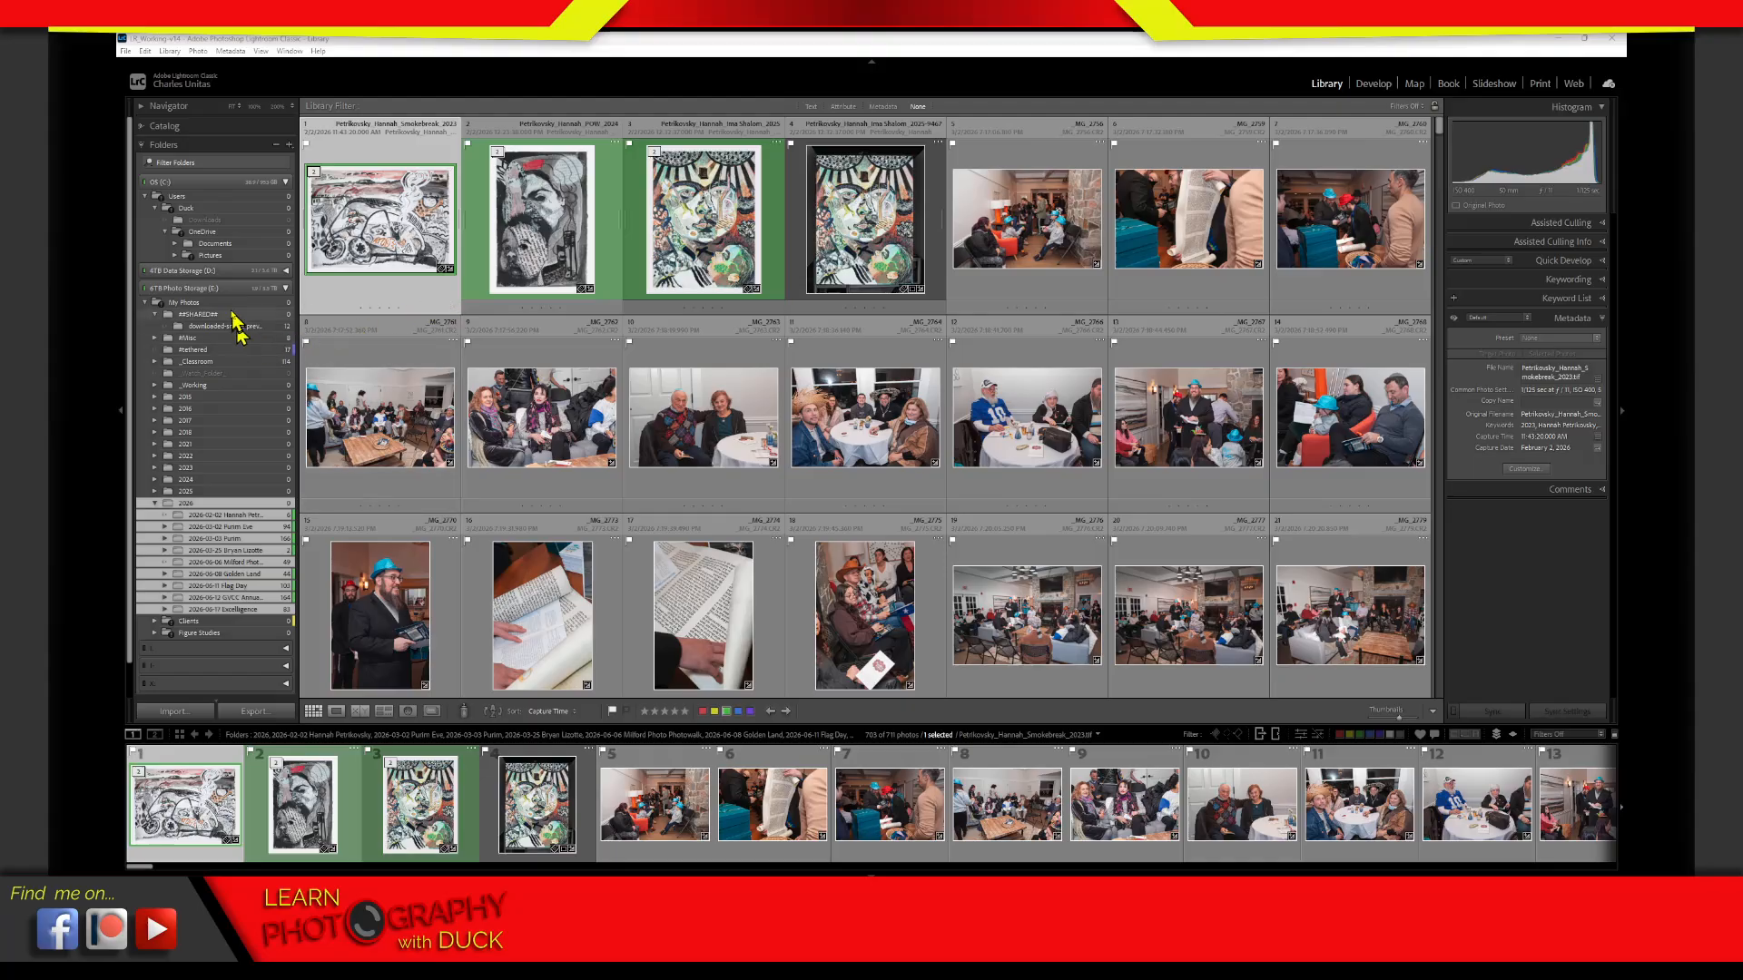
# Turn on automatic duplicate detection for all photos in the catalog's metadata settings
pyautogui.click(147, 51)
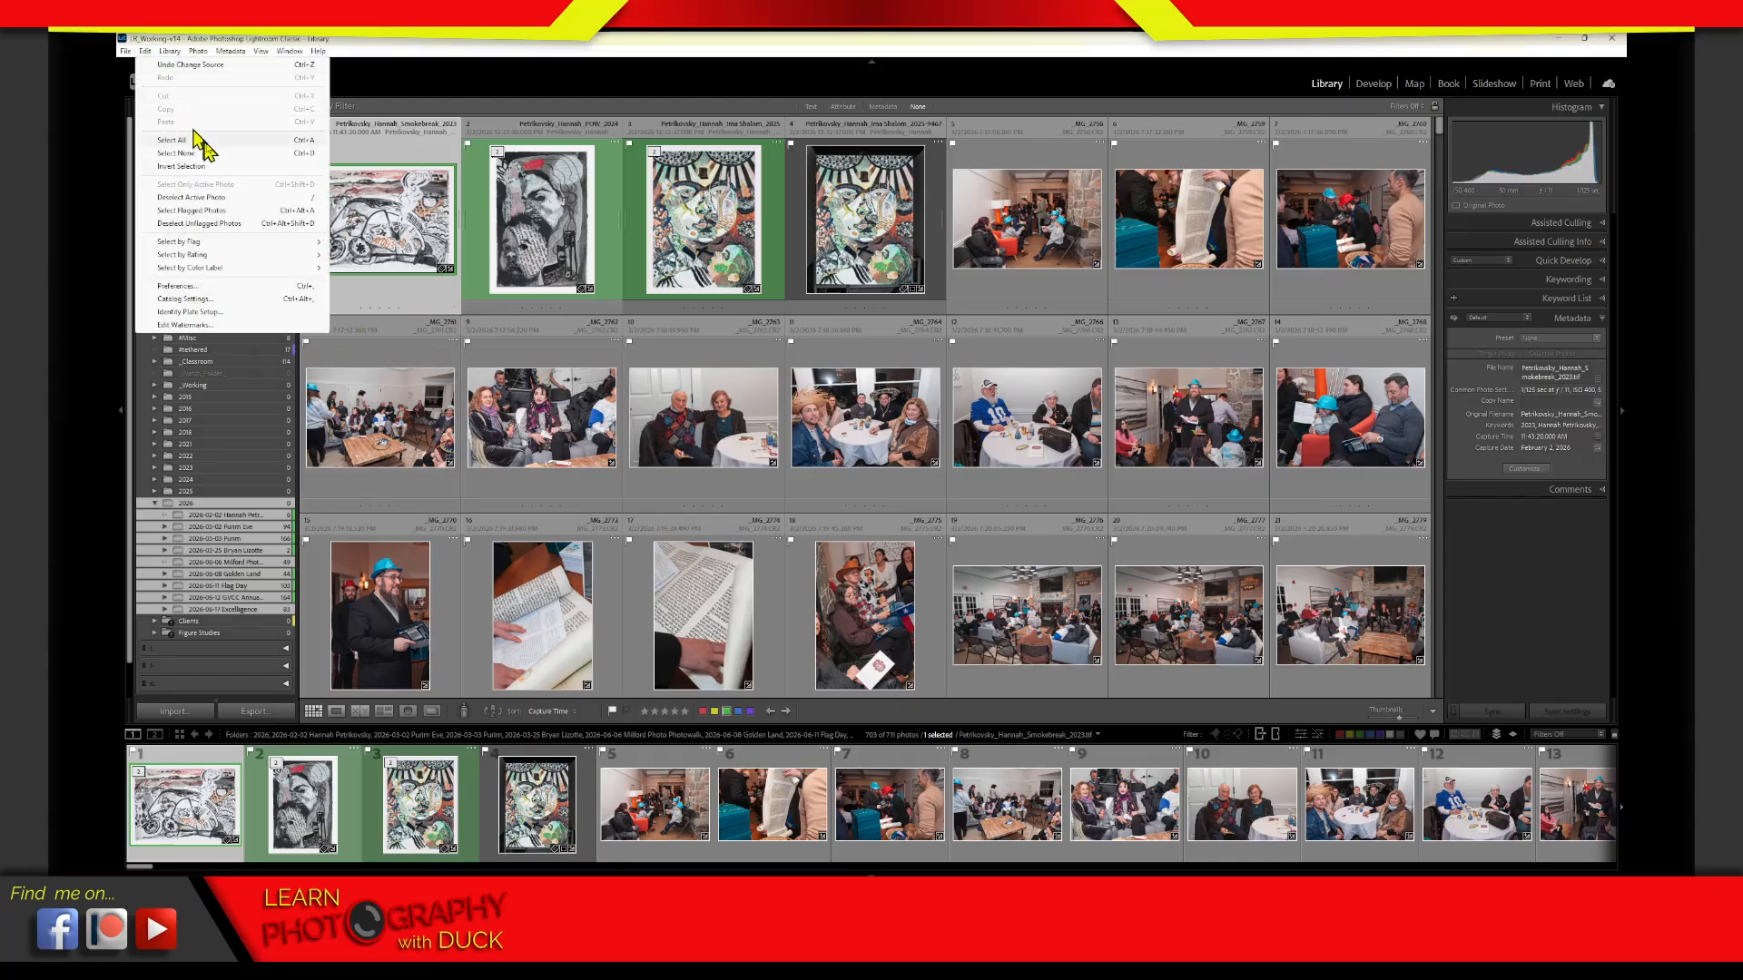
pyautogui.click(233, 305)
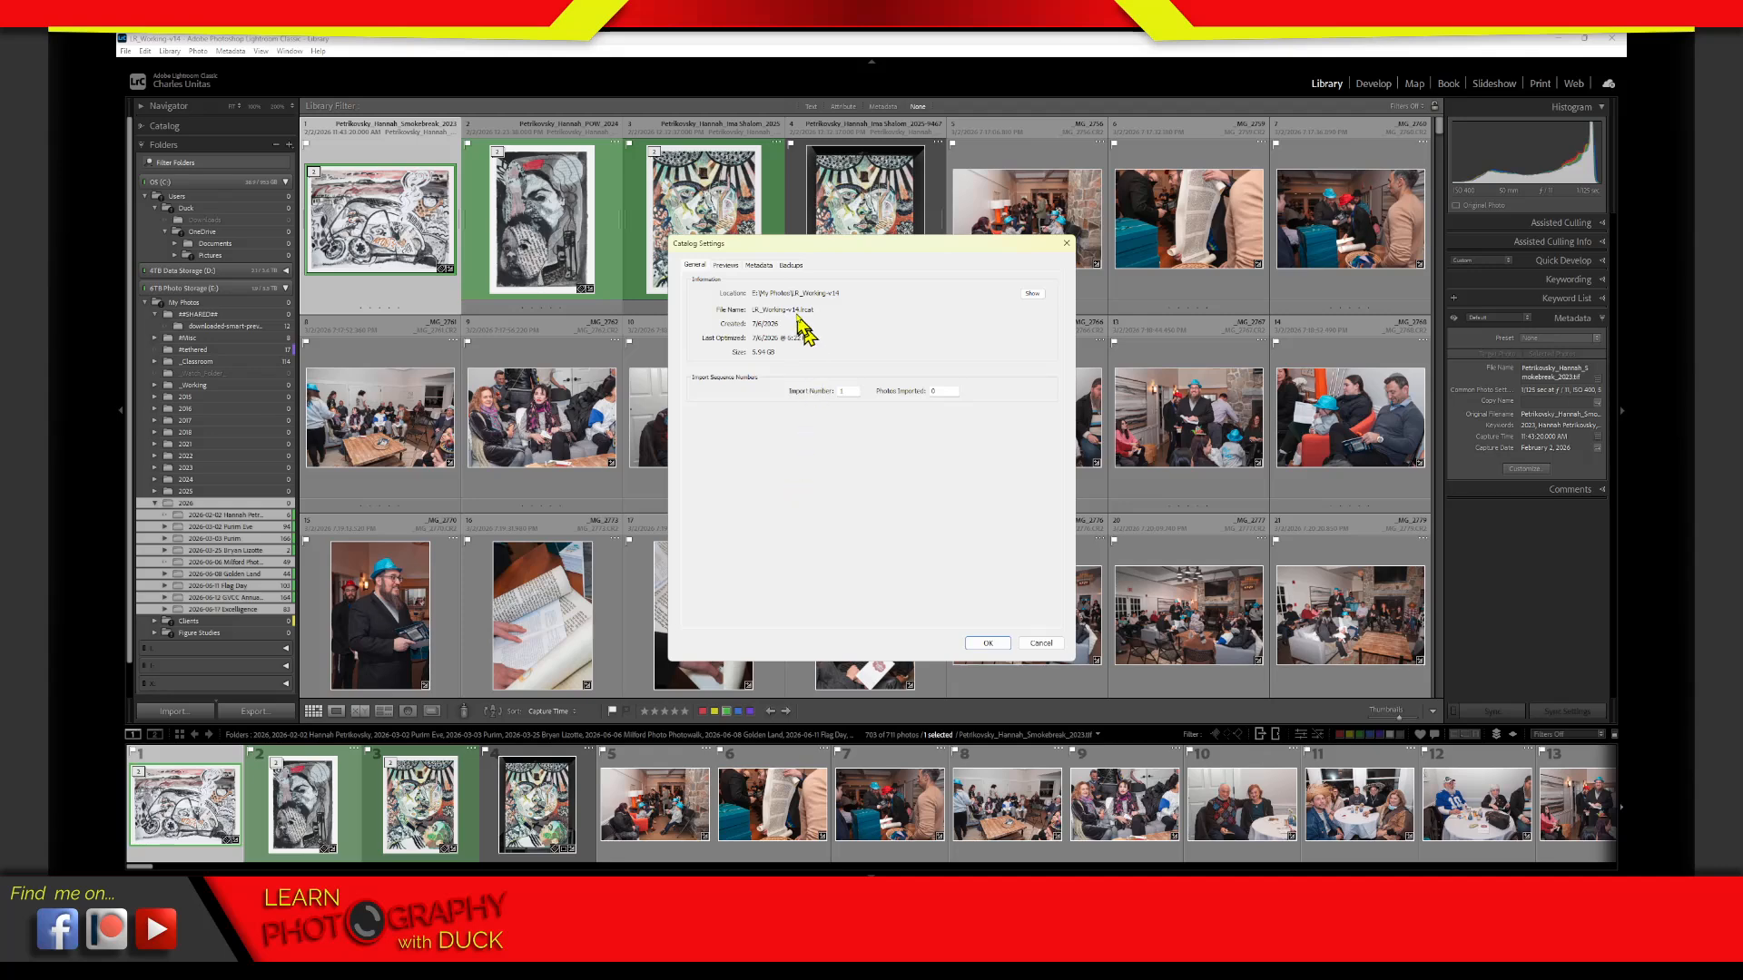
pyautogui.click(764, 265)
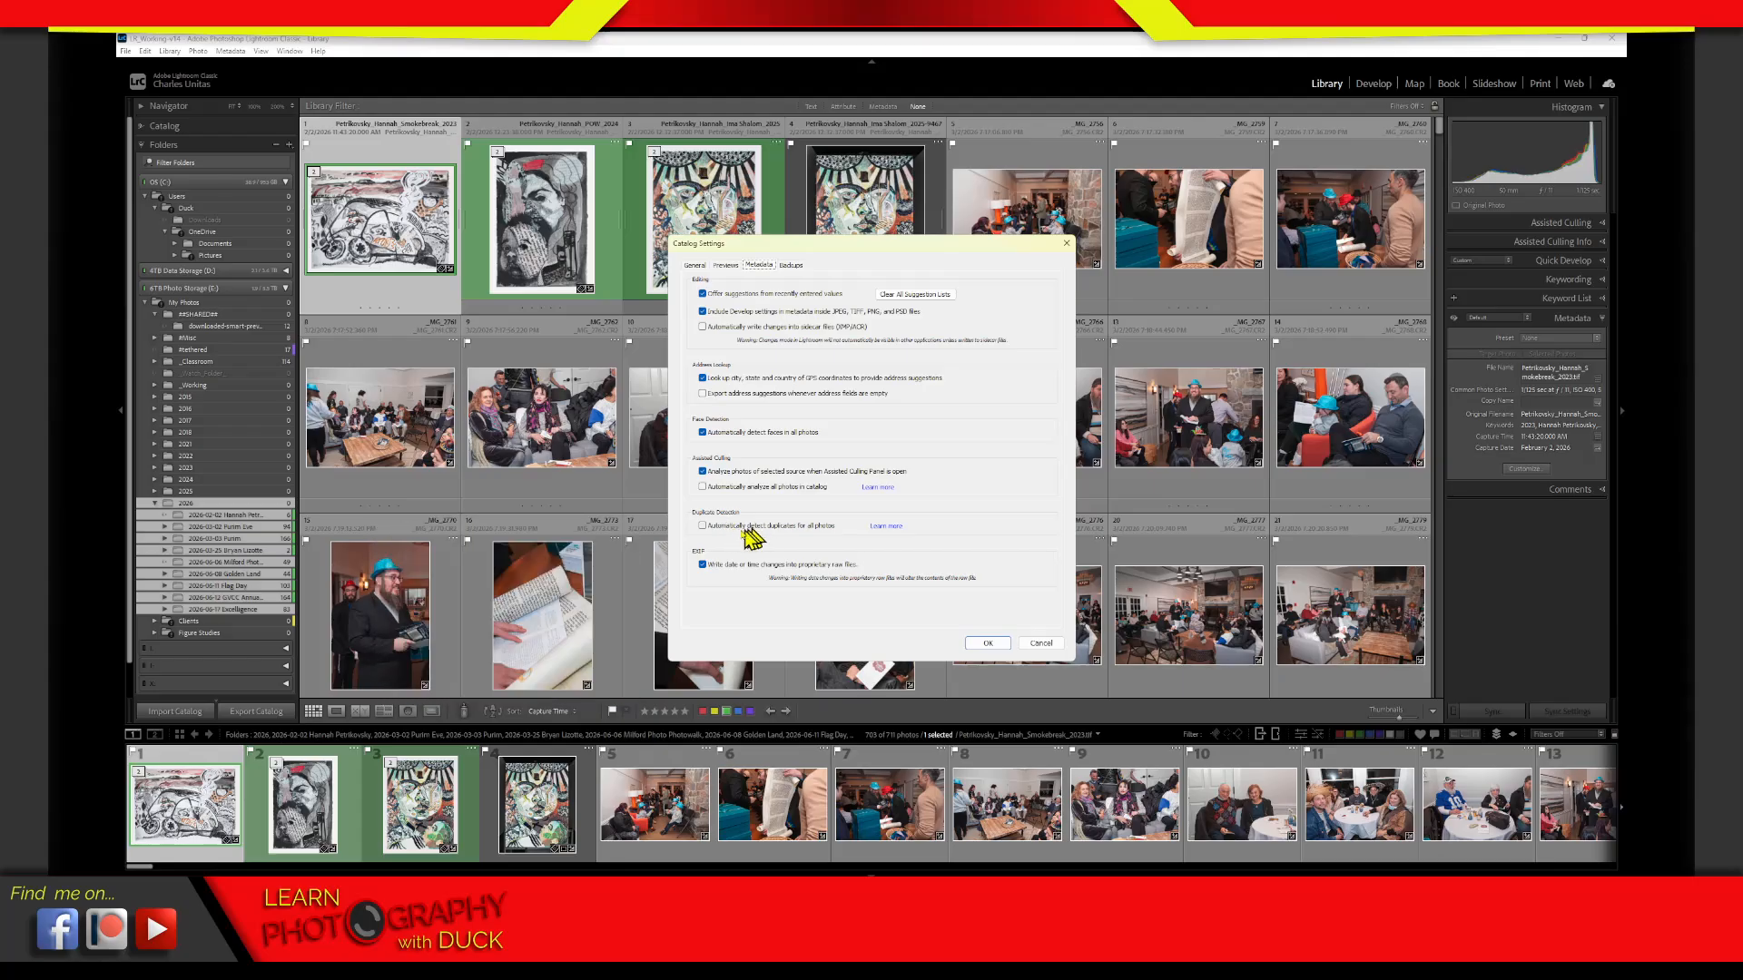
pyautogui.click(702, 525)
pyautogui.hotkey('alt', 'Tab')
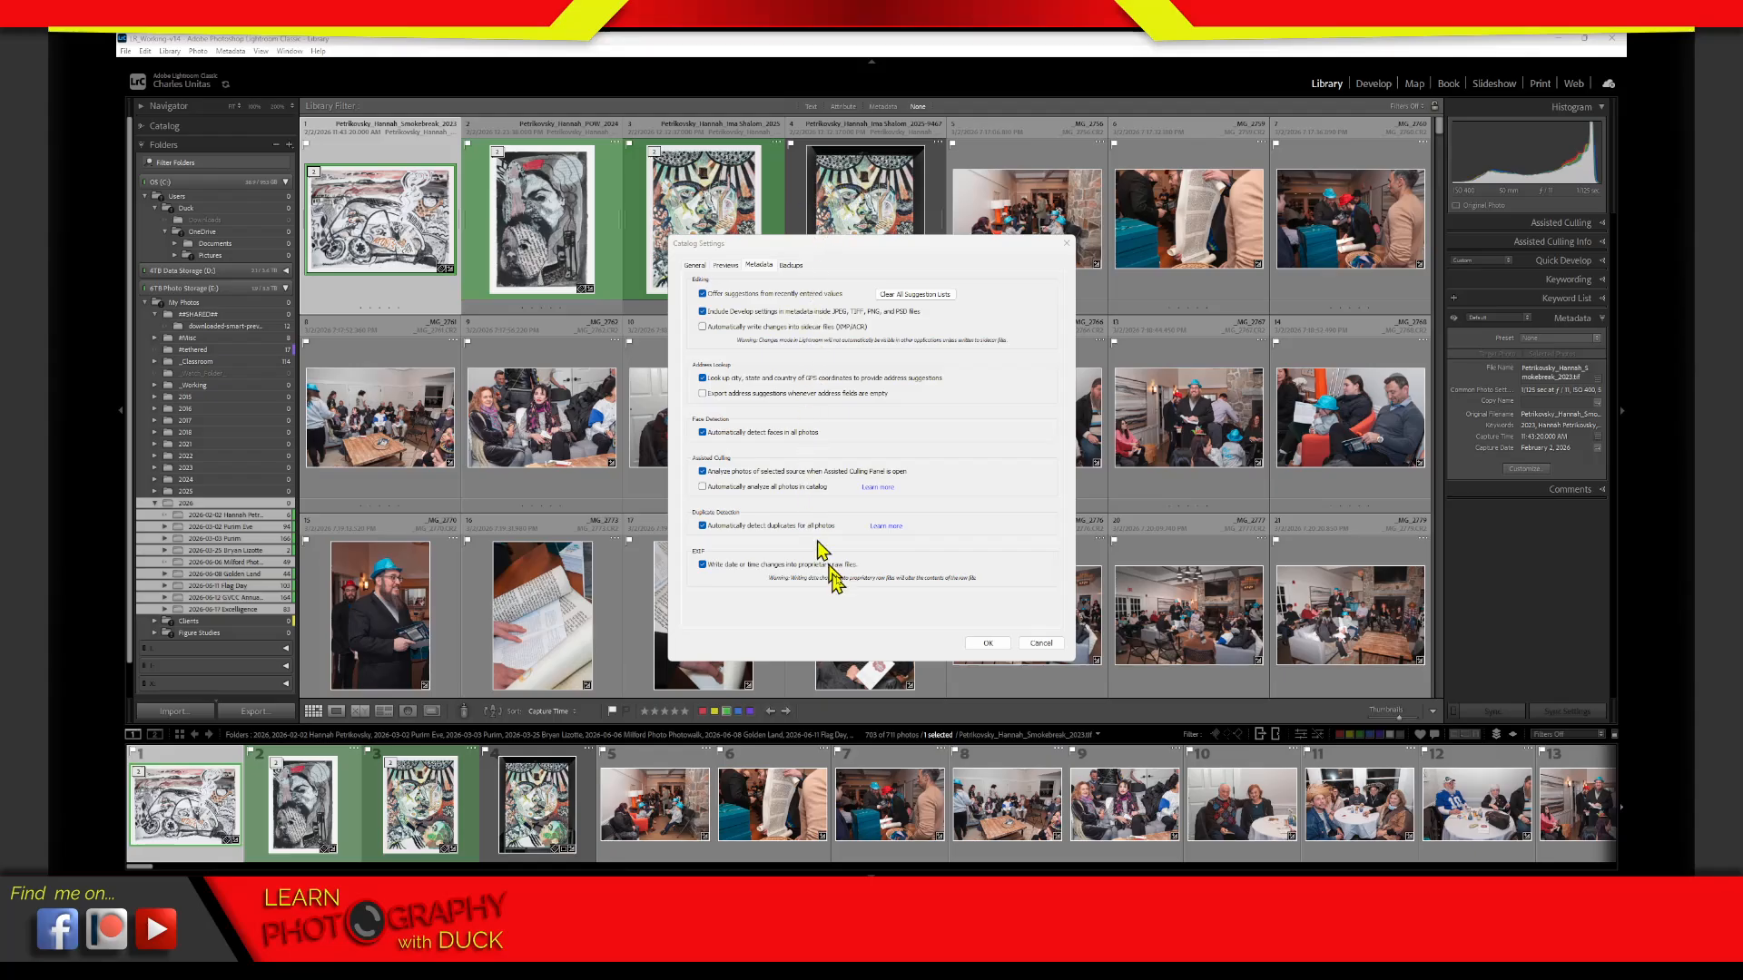
pyautogui.click(996, 642)
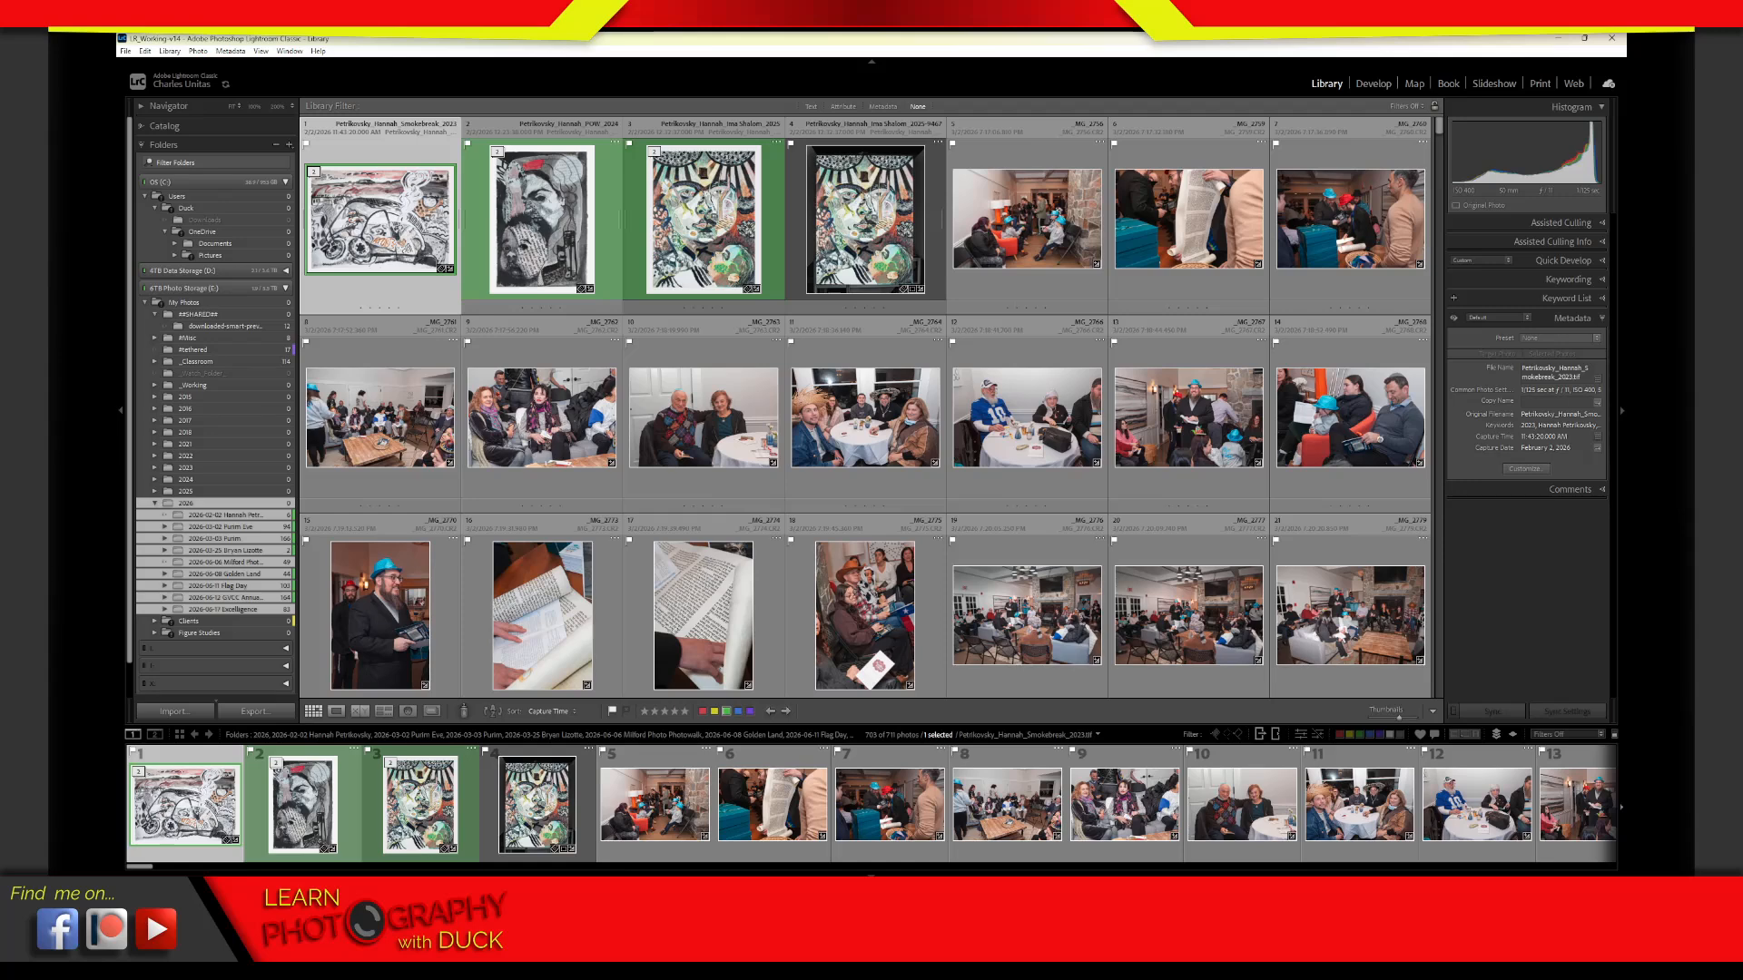
# Force Adobe Lightroom Classic to end from Task Manager, and close Task Manager
pyautogui.moveTo(1724, 118); pyautogui.dragTo(1671, 118)
pyautogui.moveTo(1171, 873)
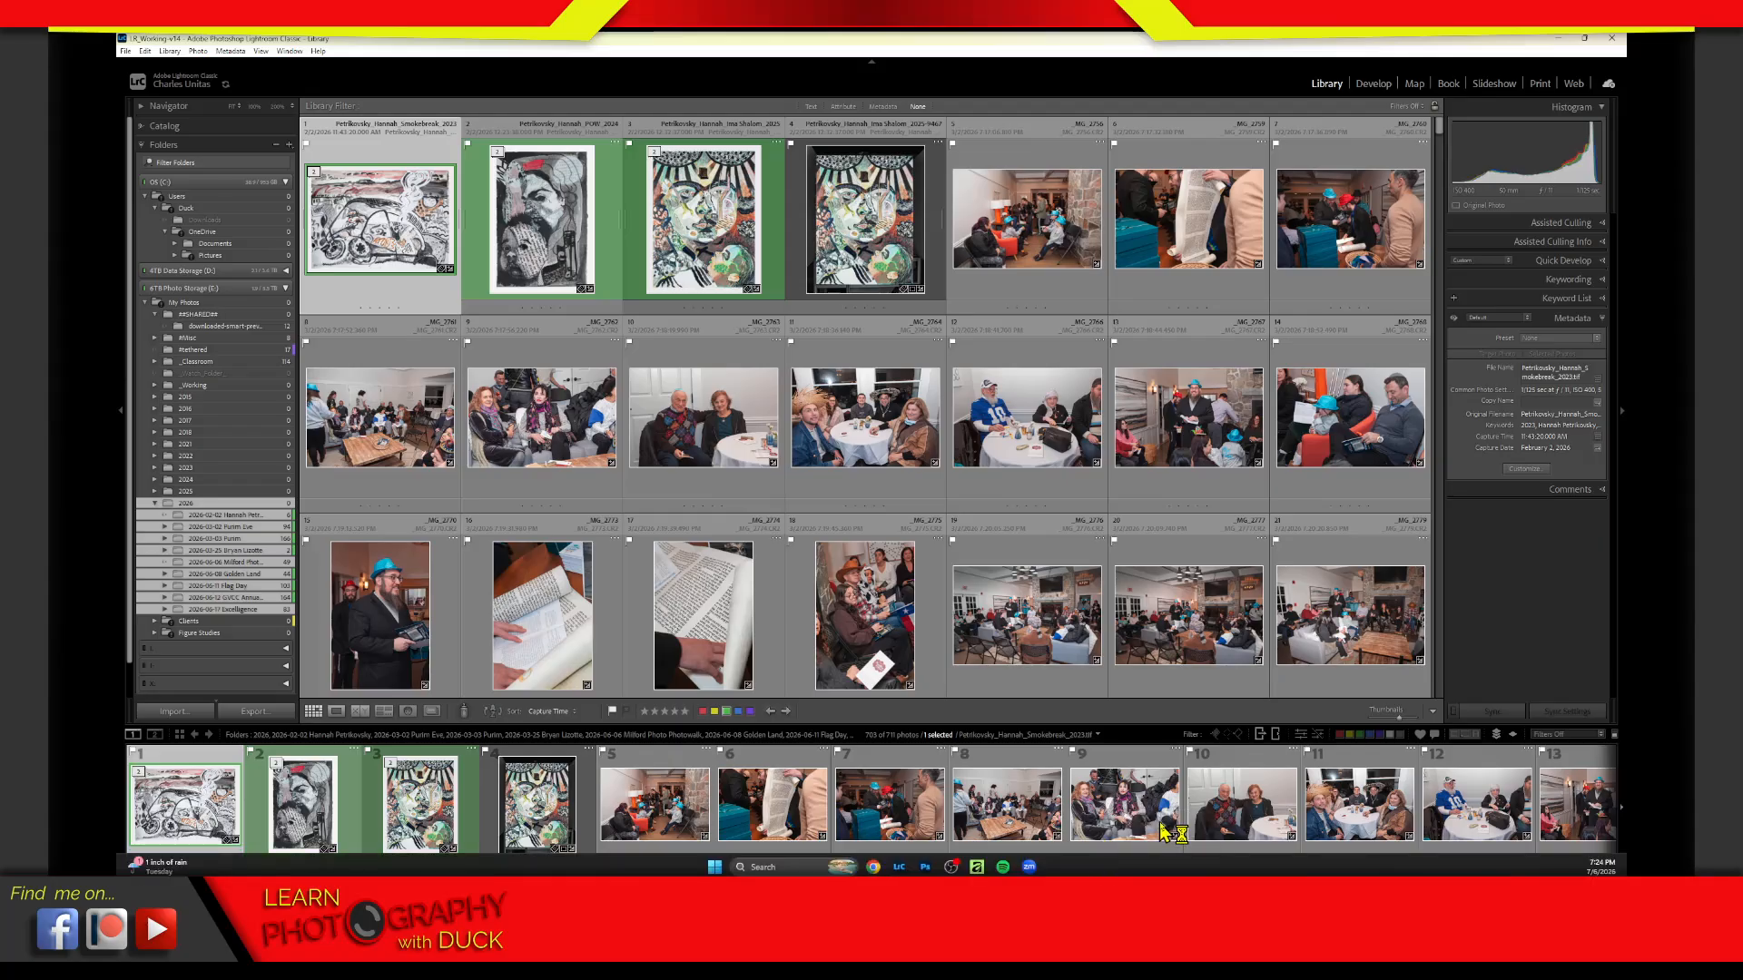
pyautogui.hotkey('ctrl', 'shift', 'Escape')
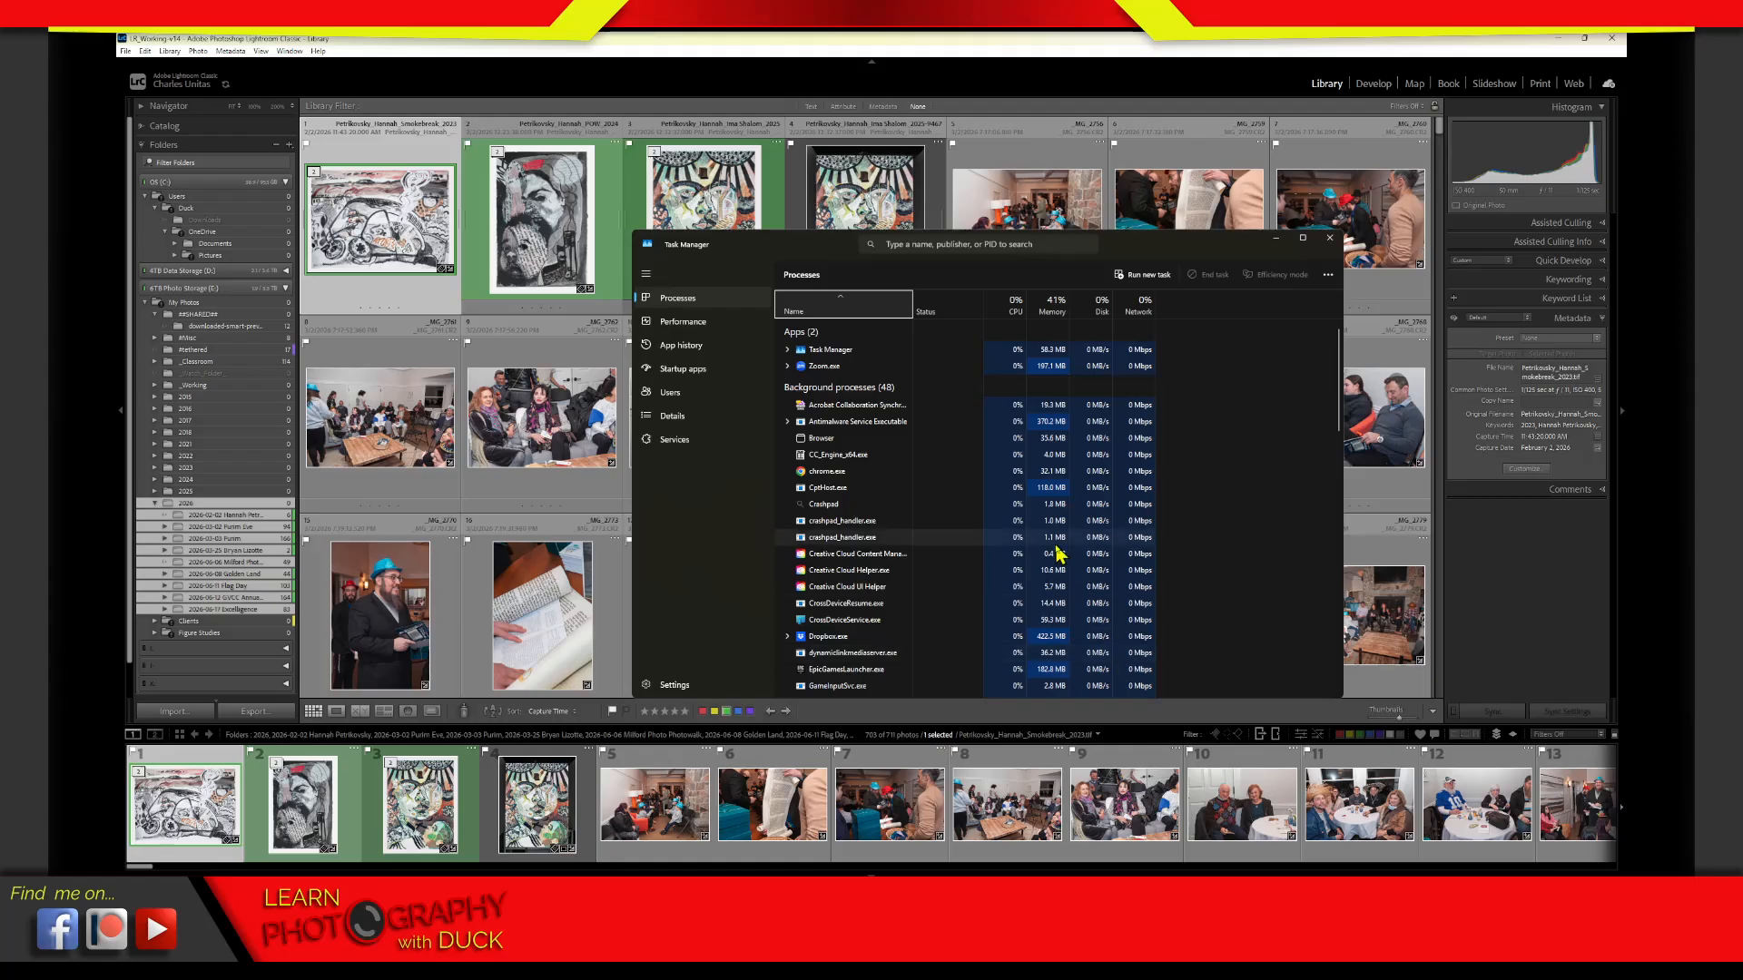
pyautogui.click(899, 367)
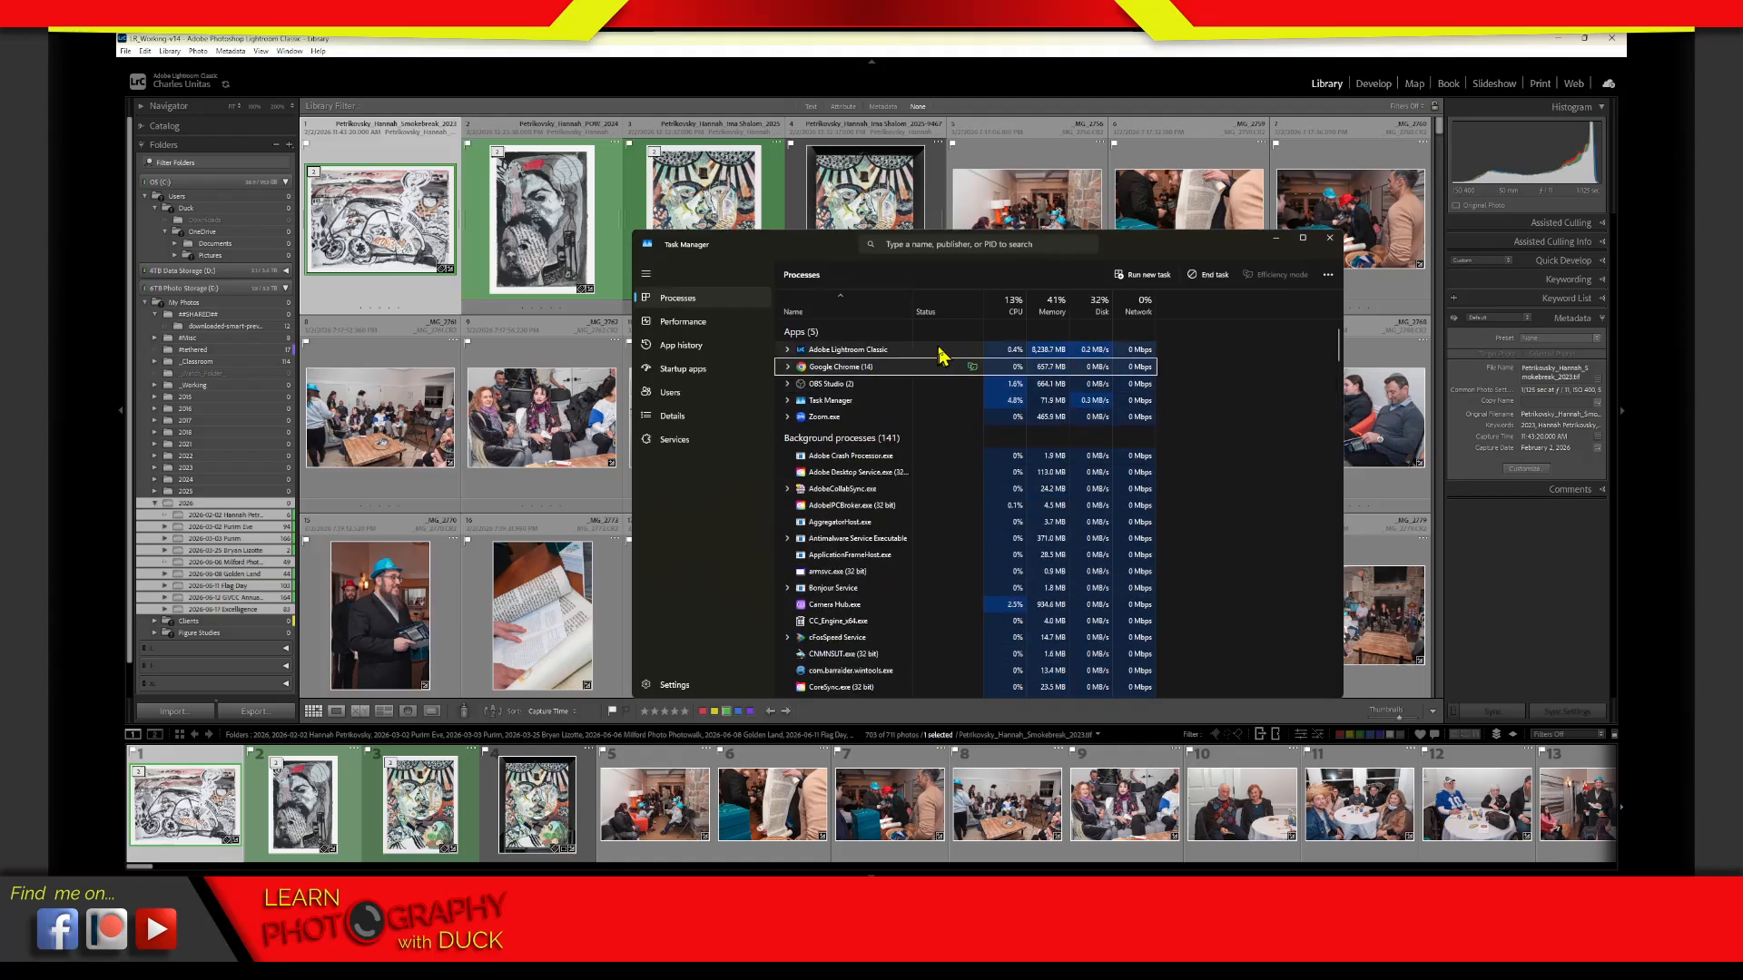
pyautogui.click(896, 352)
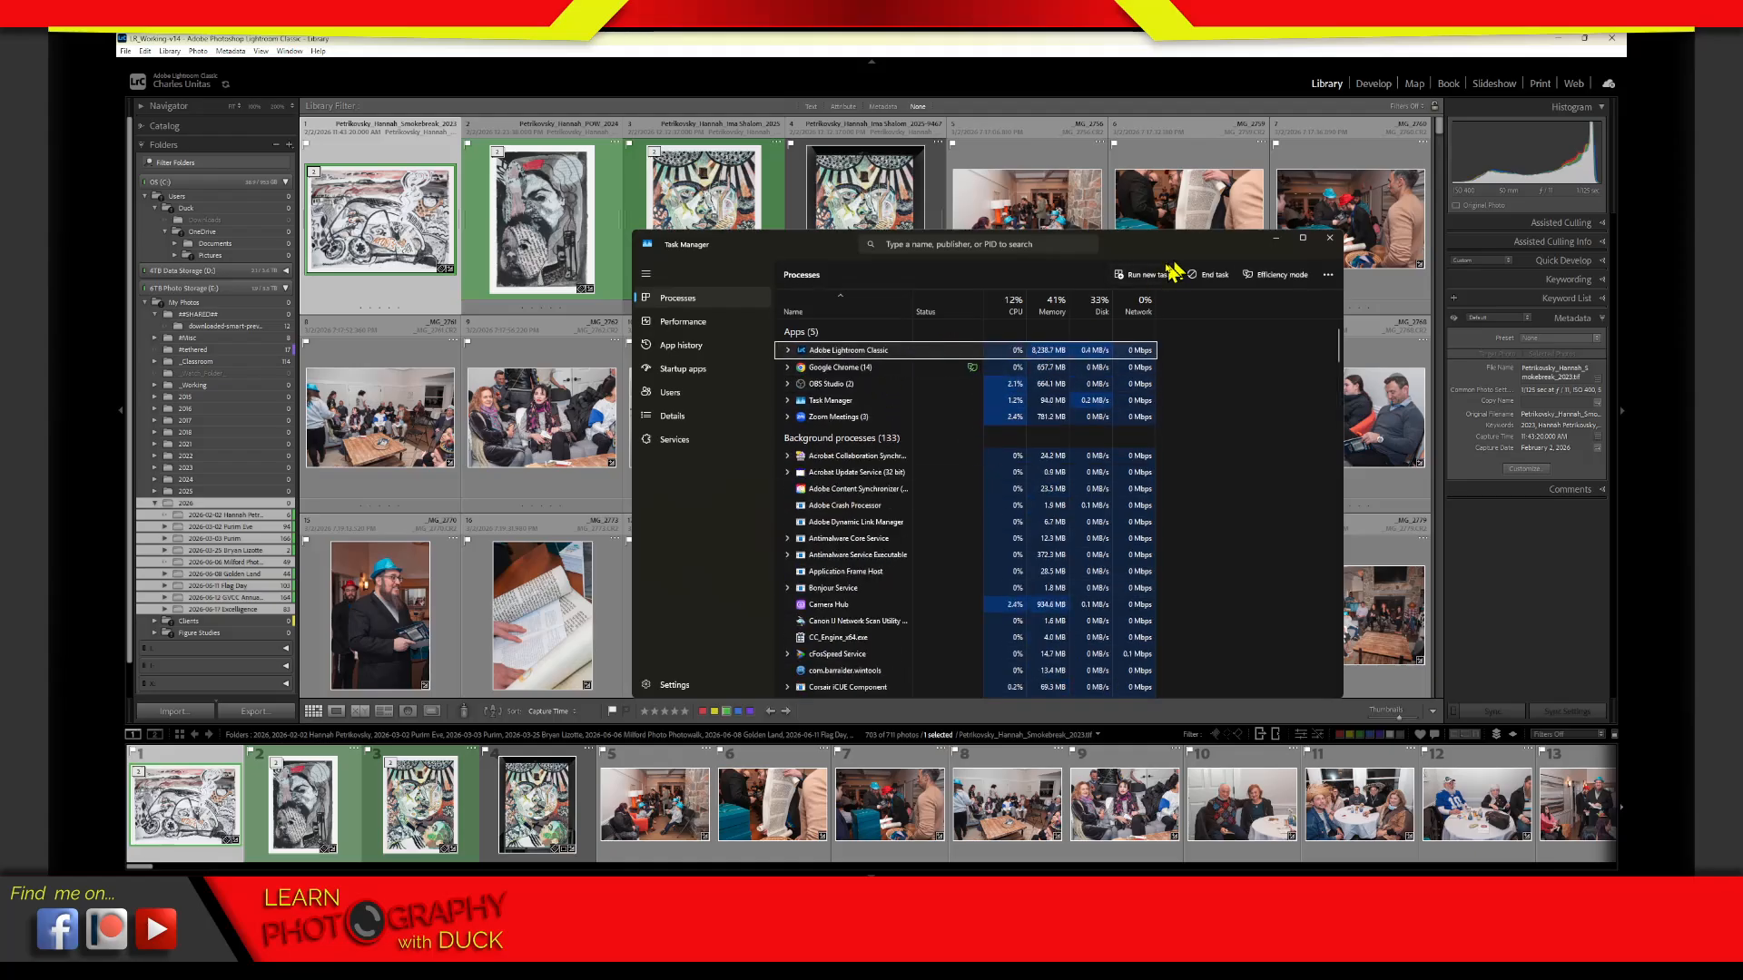
pyautogui.click(1197, 275)
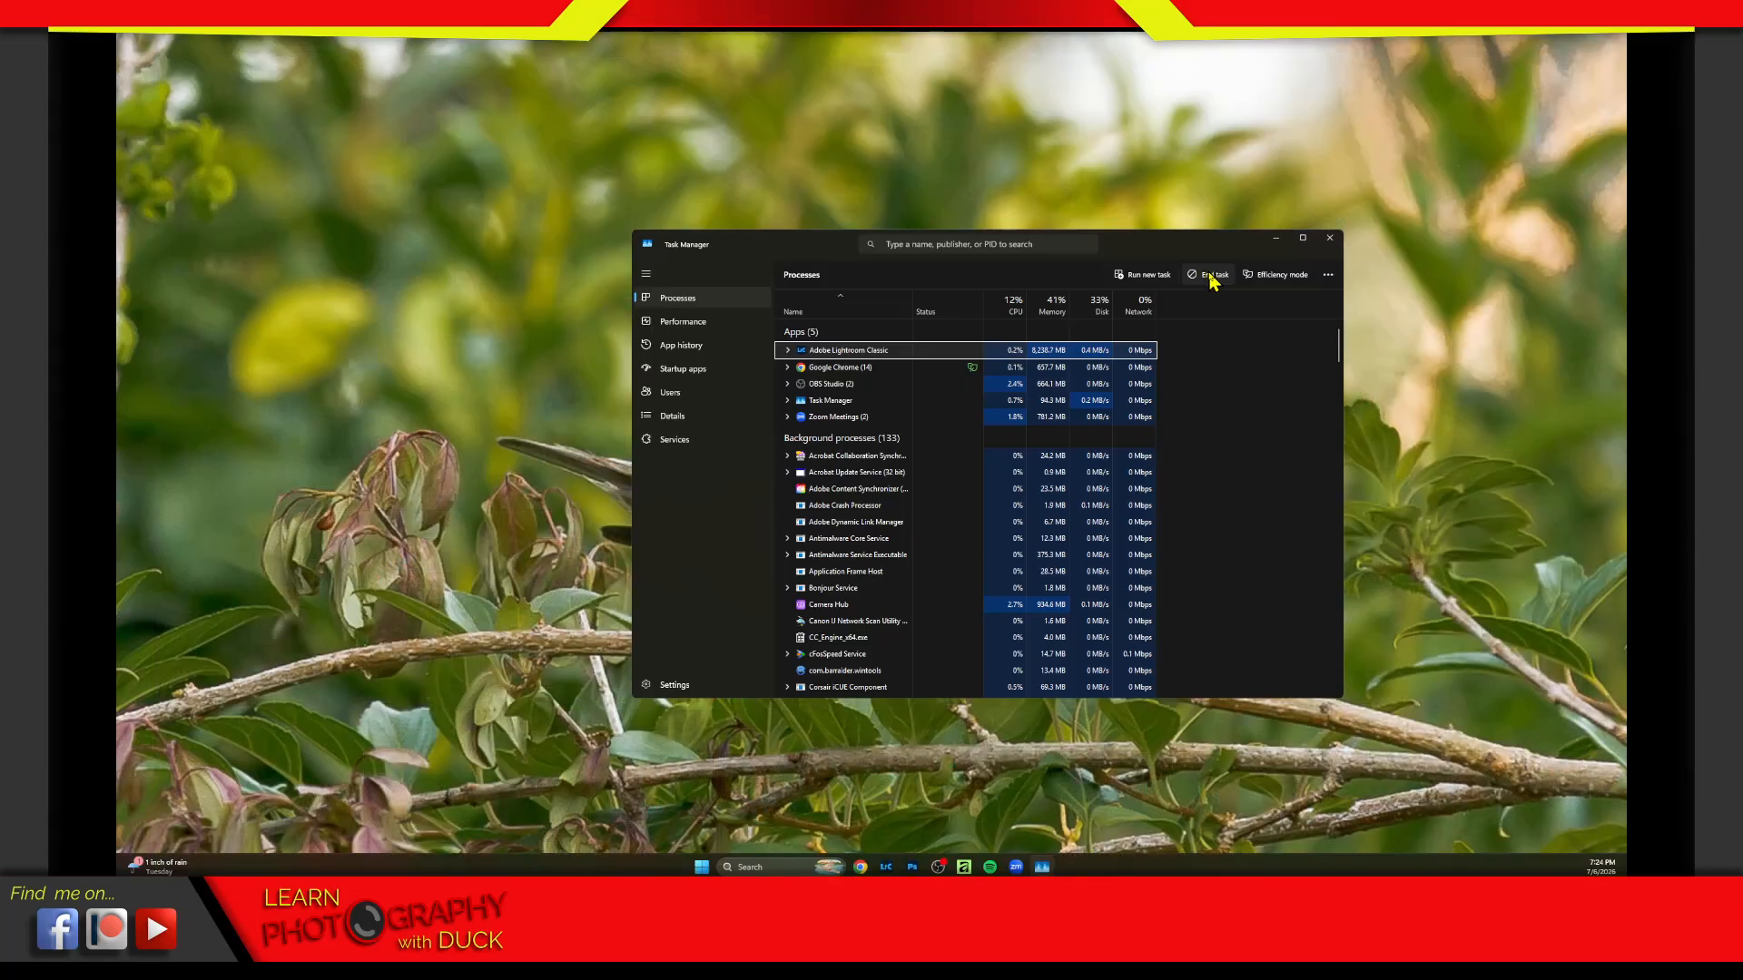
pyautogui.click(1330, 239)
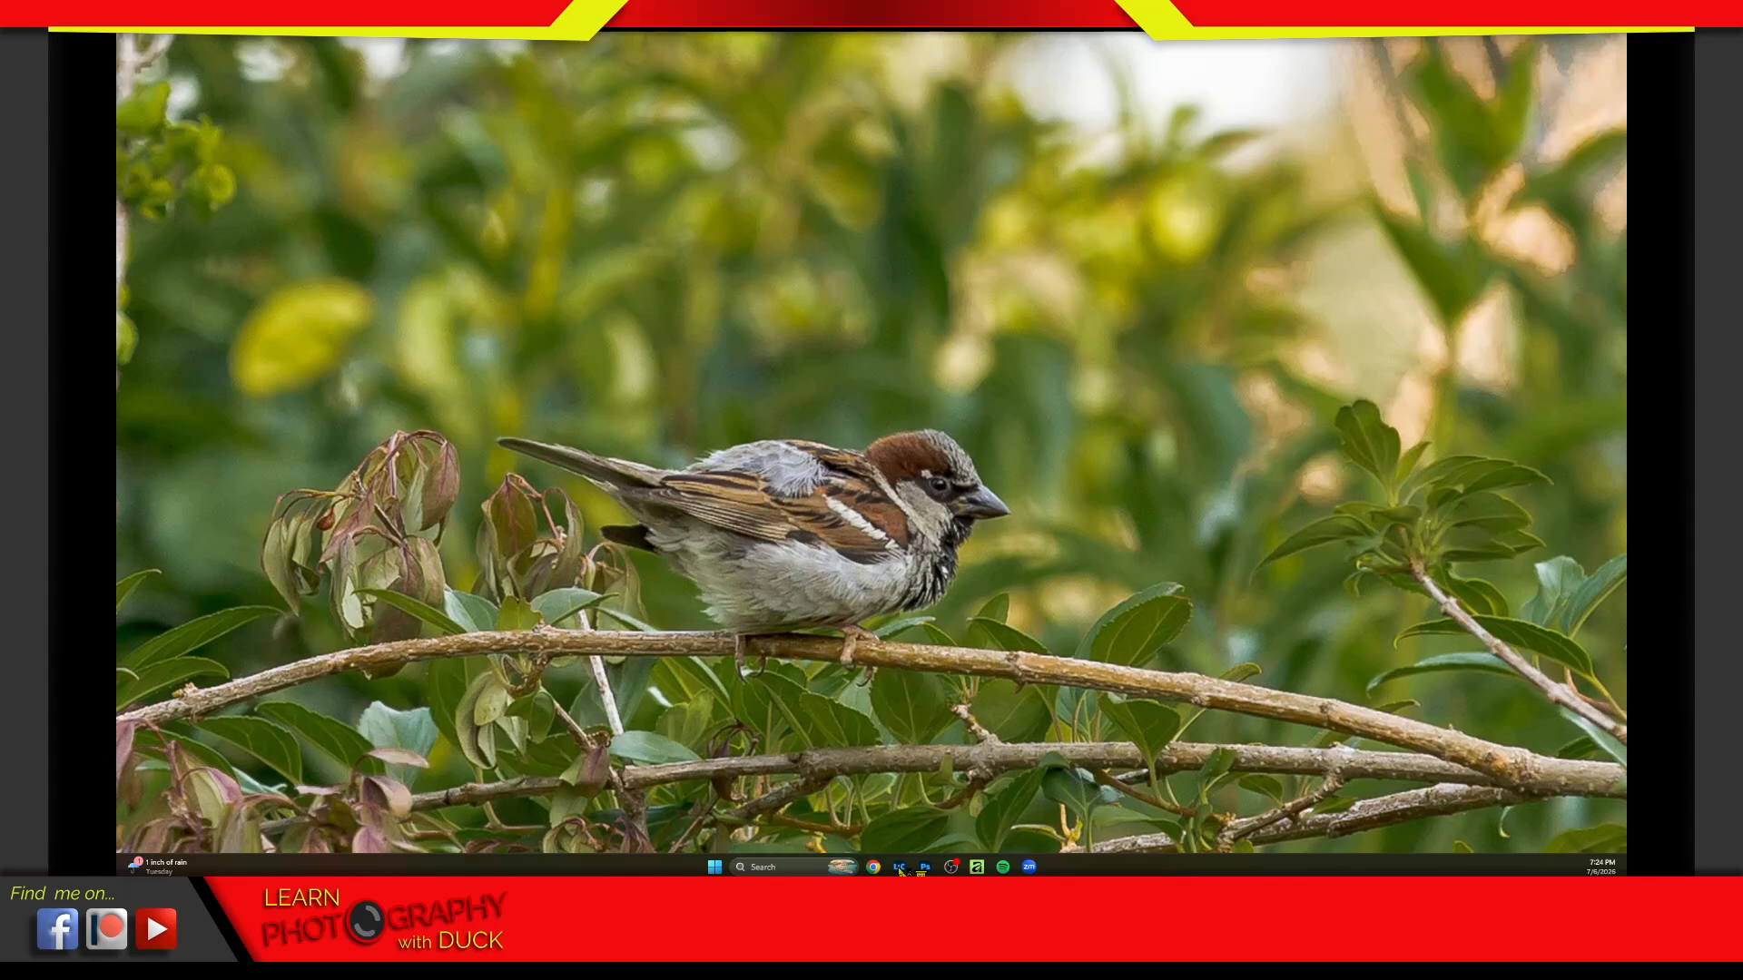
# Try to relaunch Lightroom Classic, and end its background process in Task Manager
pyautogui.click(899, 869)
pyautogui.click(897, 868)
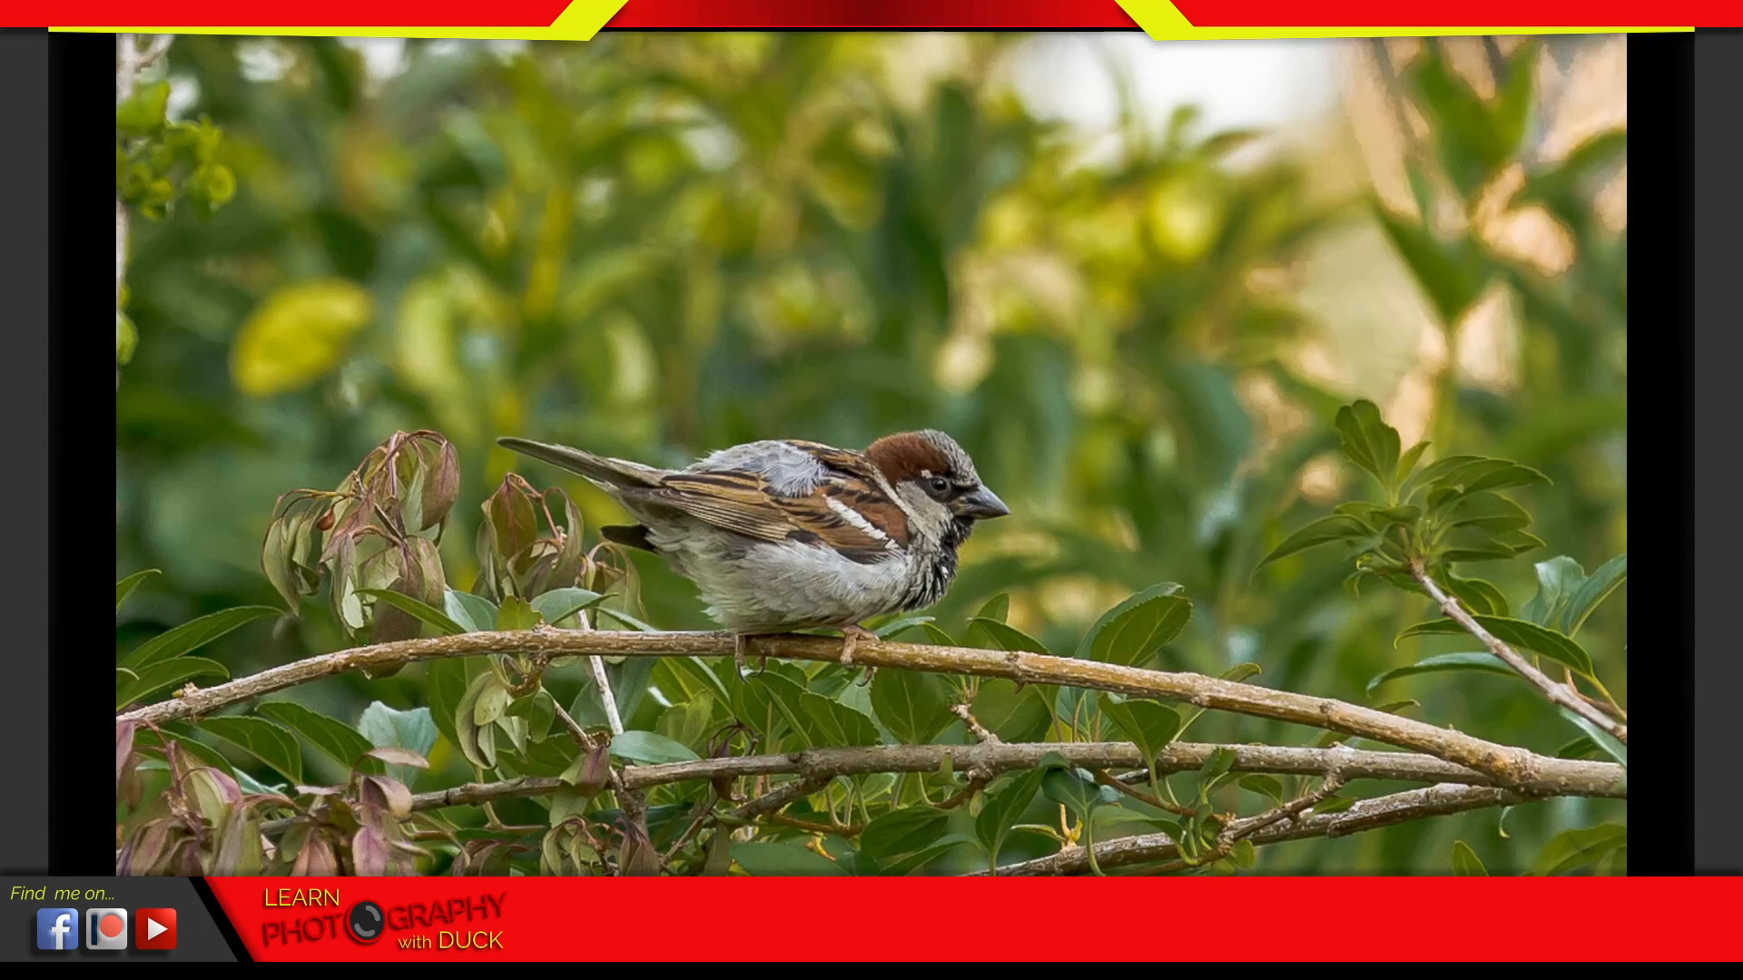
pyautogui.hotkey('ctrl', 'shift', 'Escape')
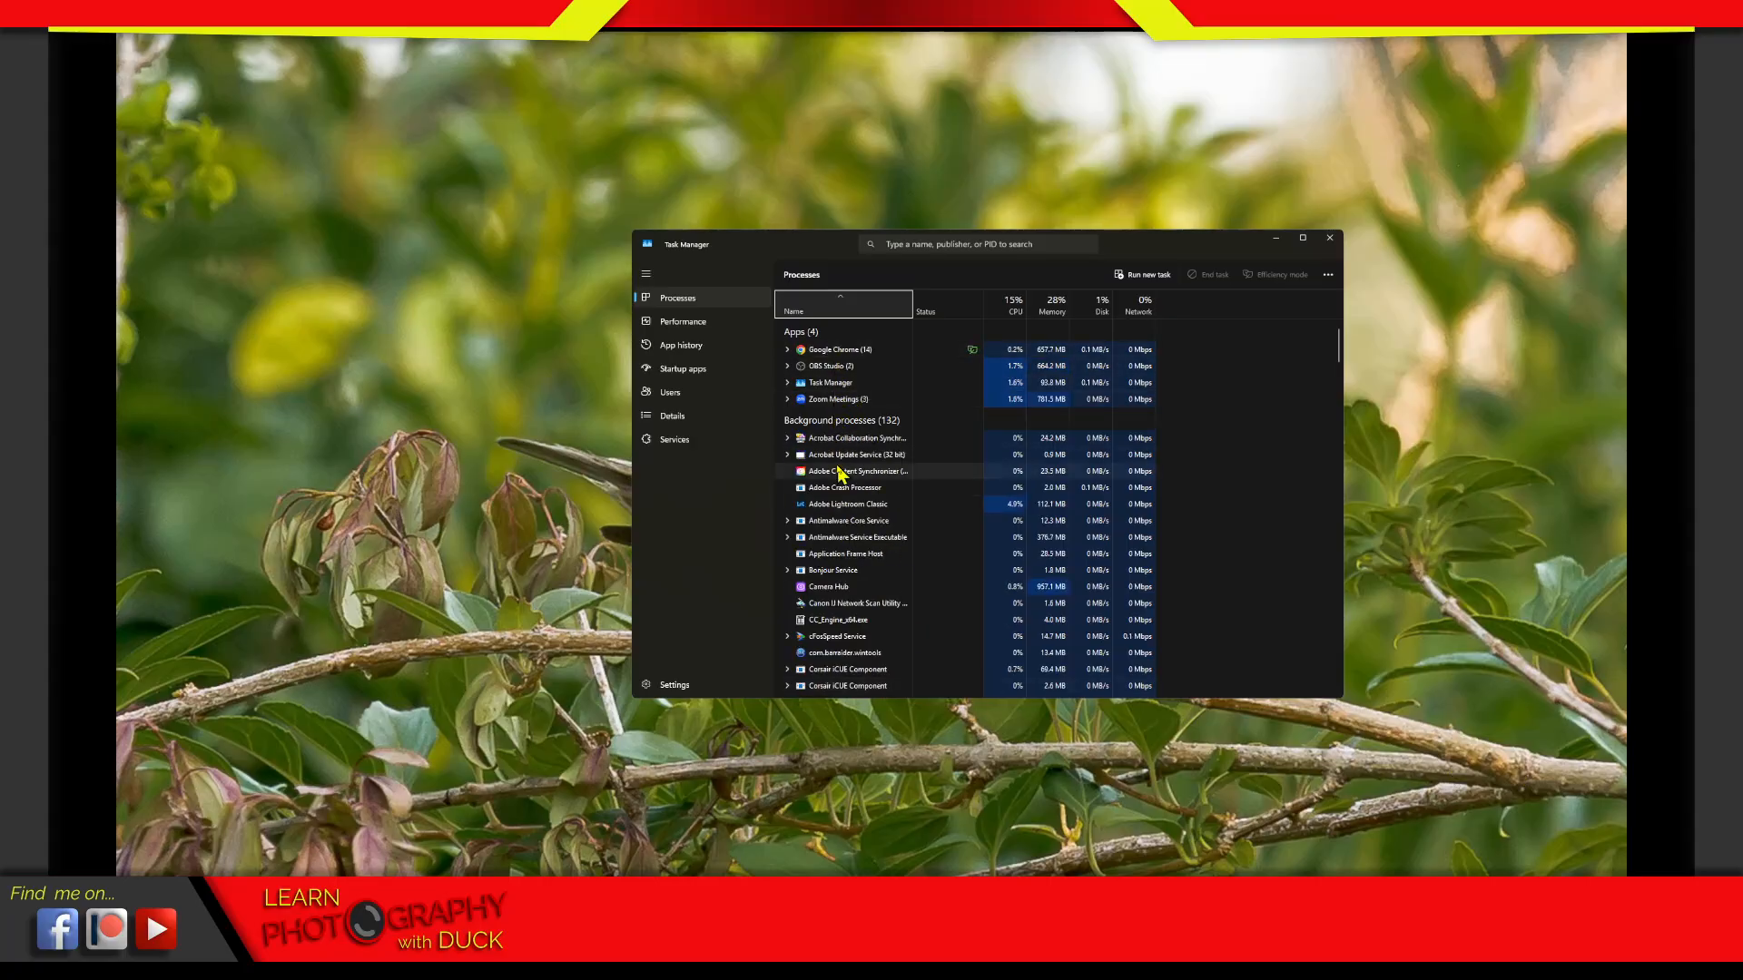
pyautogui.click(849, 505)
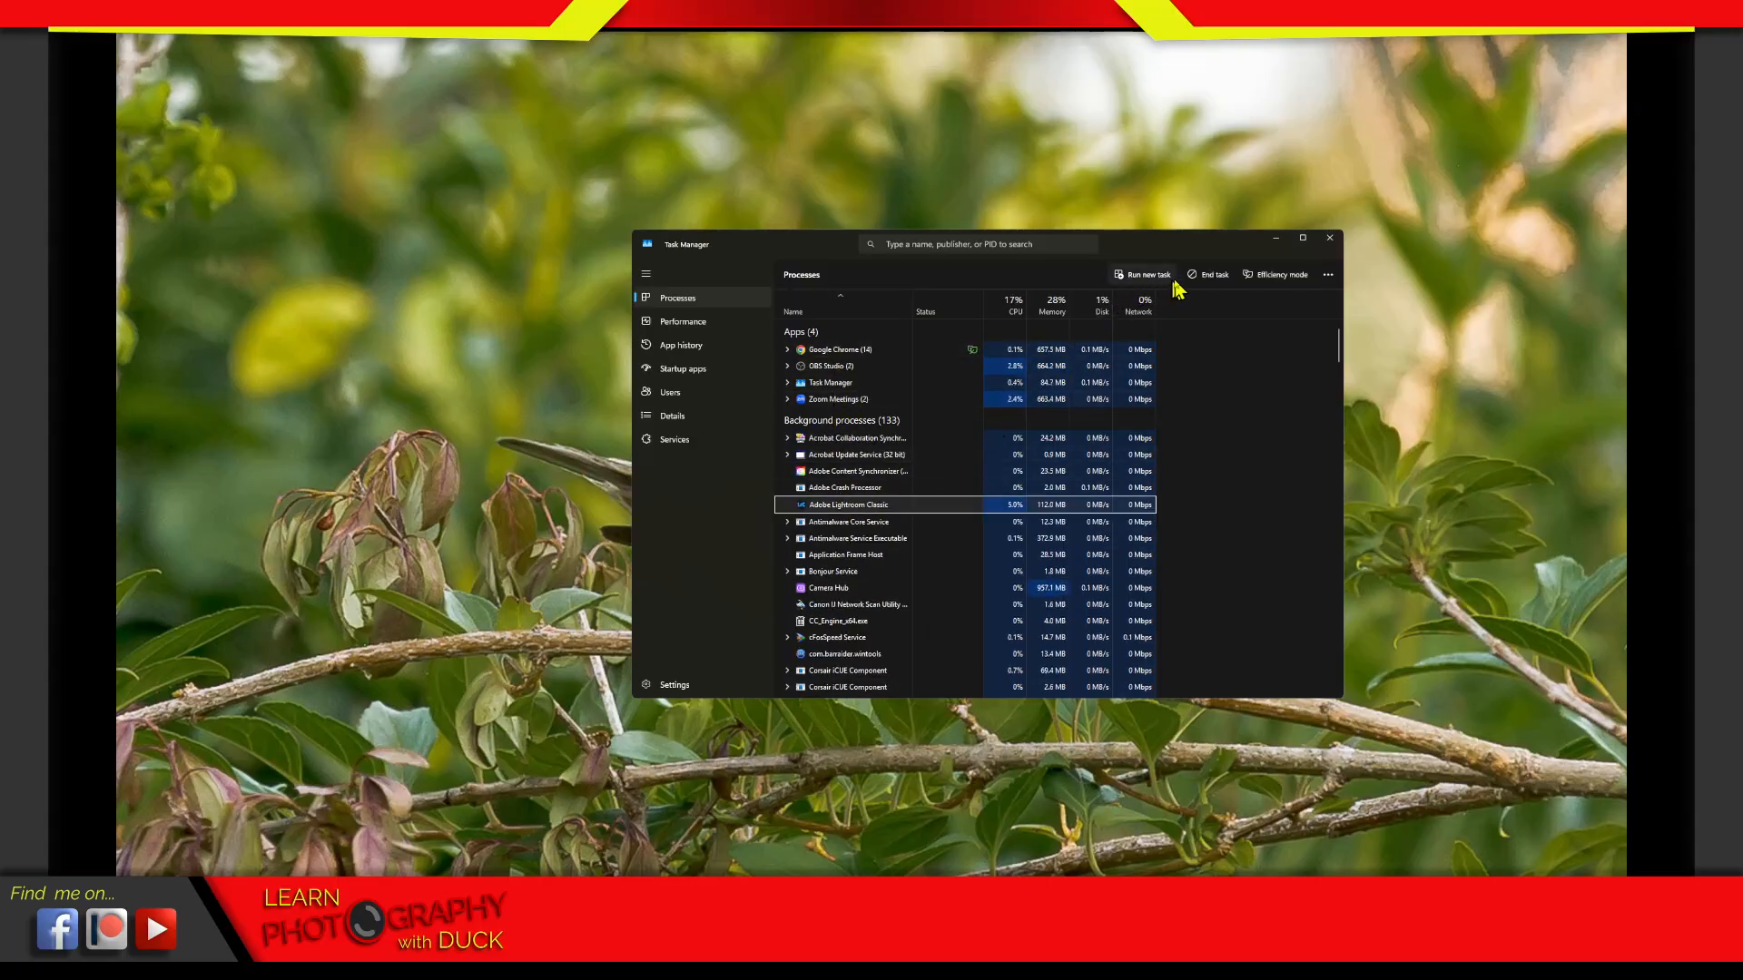
pyautogui.click(1208, 275)
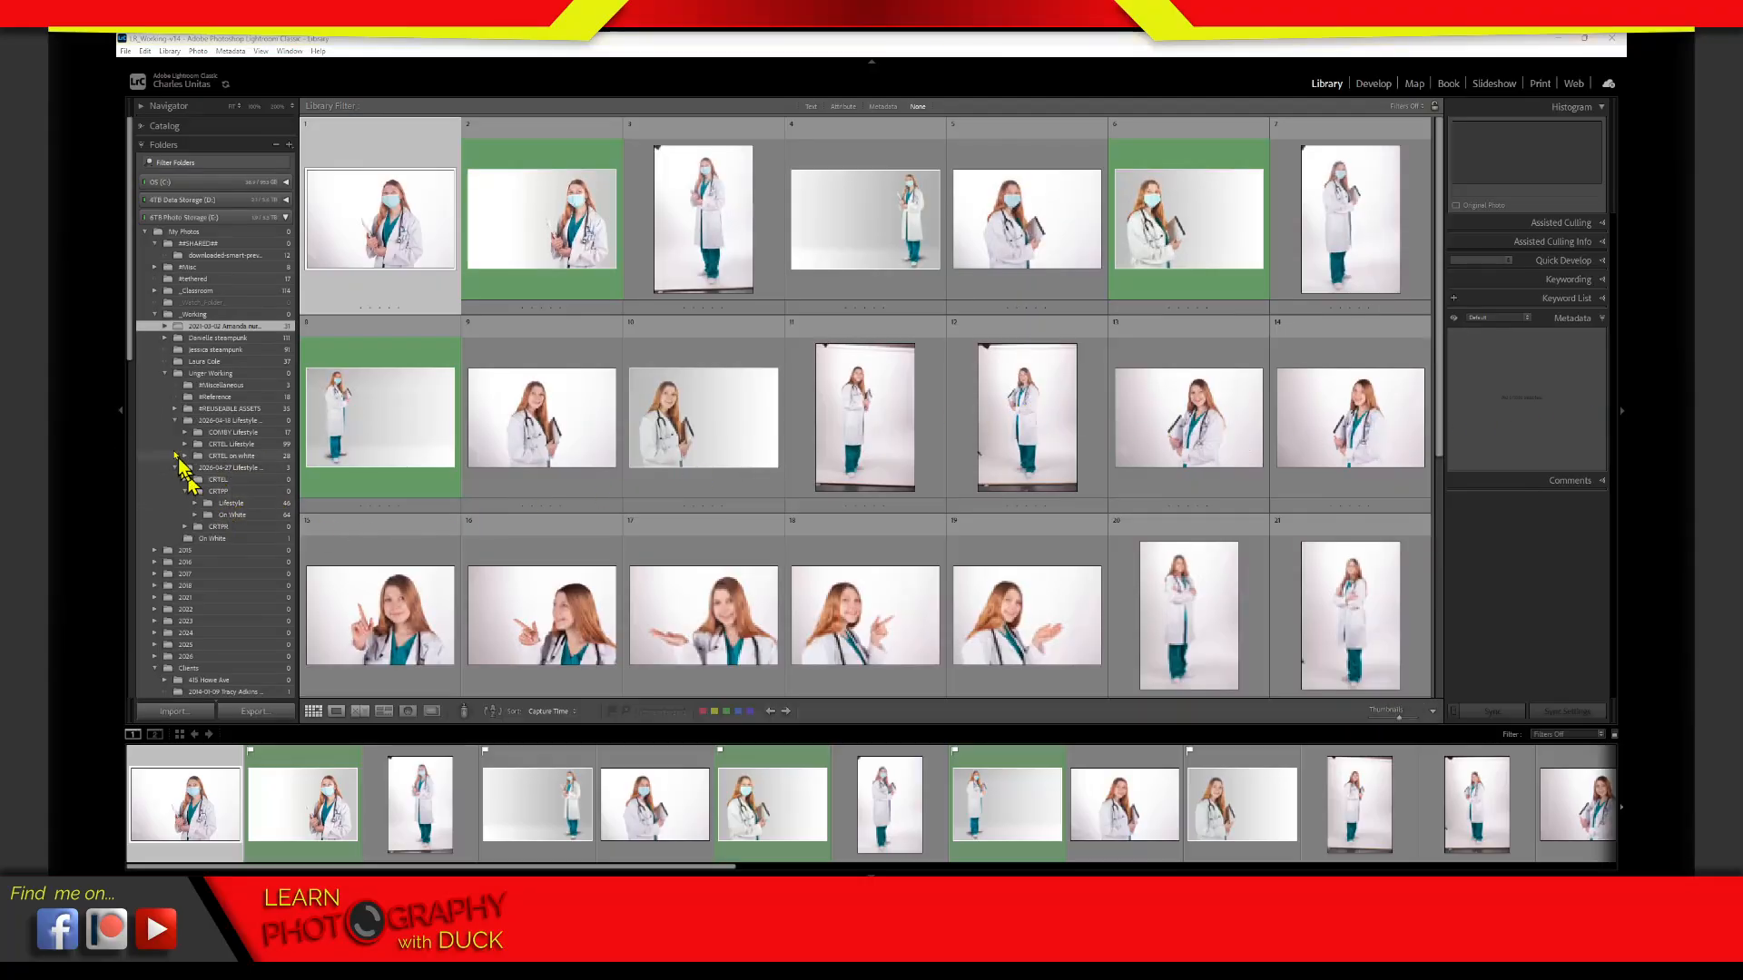
# Switch to the _Working folder in the reopened catalog and decline syncing this catalog instead
pyautogui.click(157, 317)
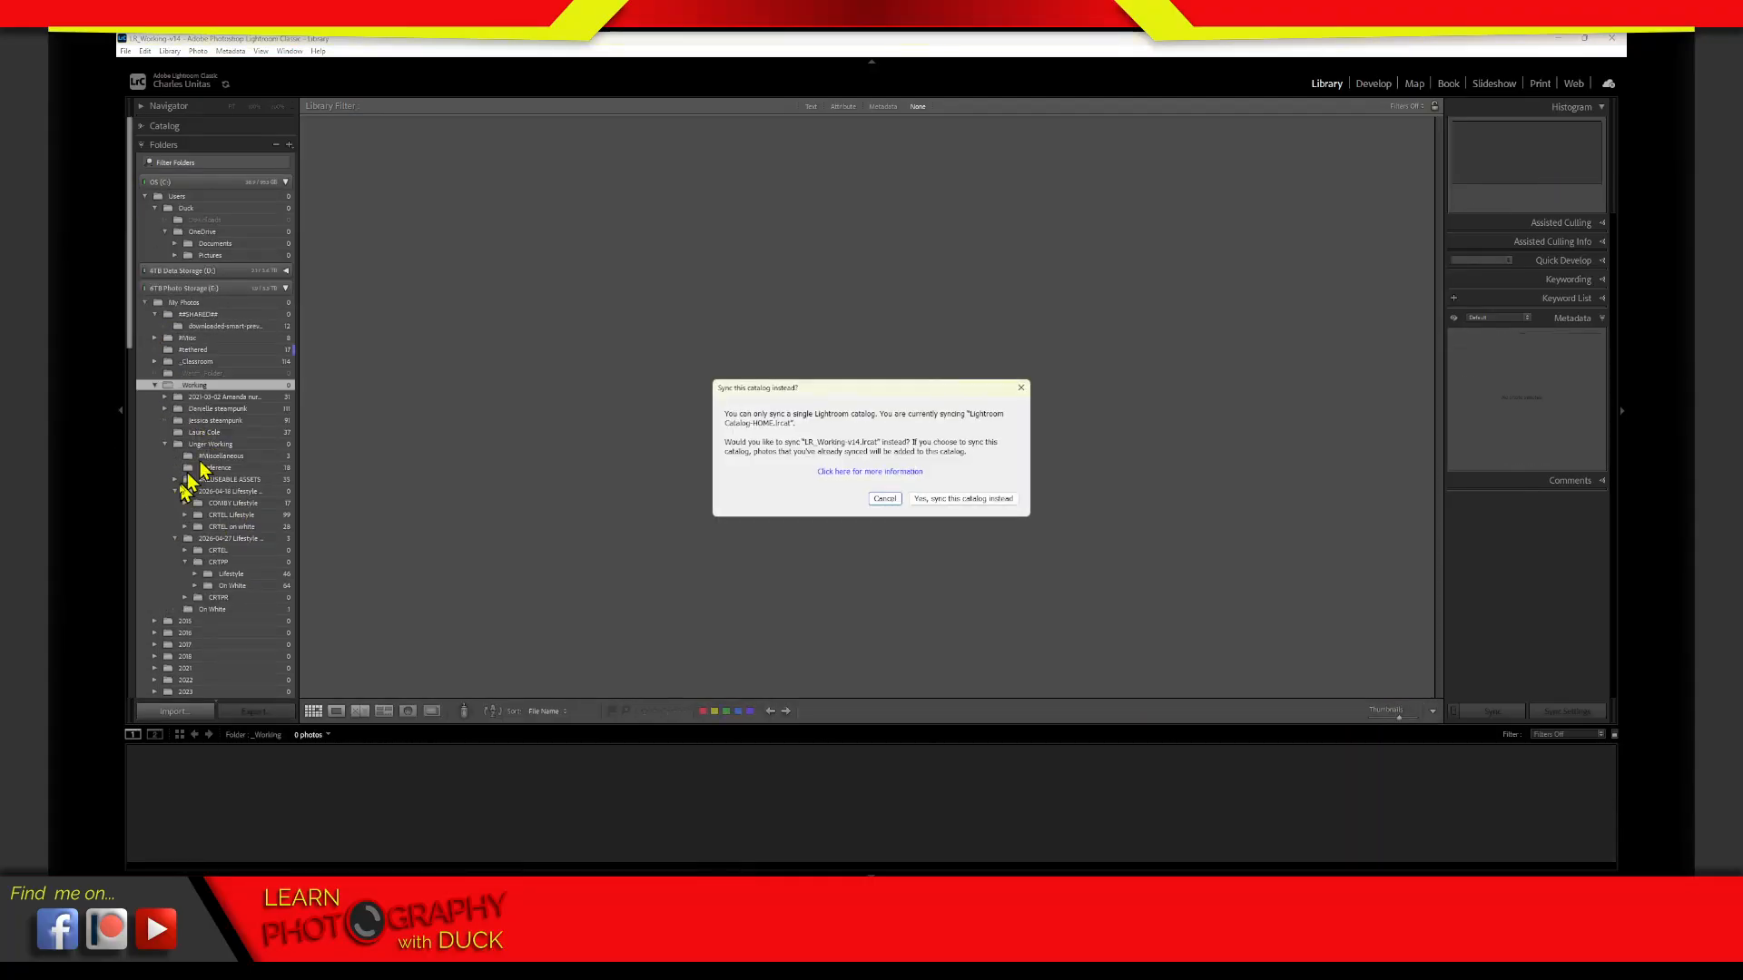
pyautogui.click(885, 501)
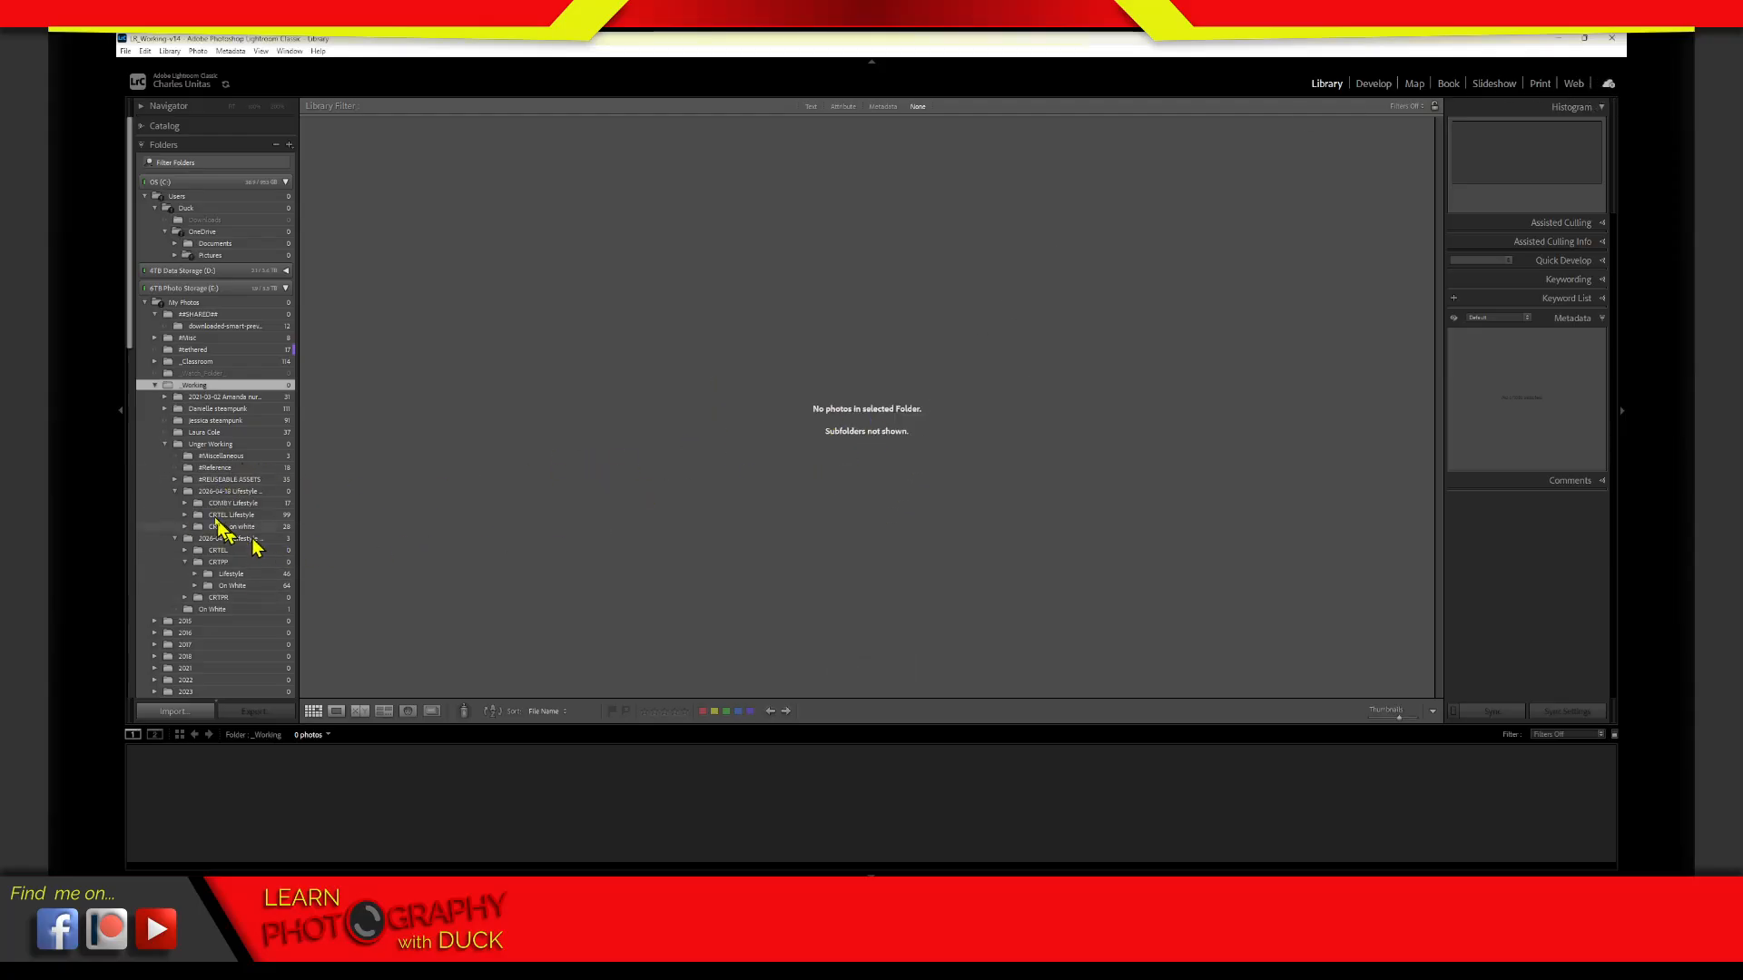
# Collapse the _Working folder, expand the 2026 folder and show the photos in its Flag Day subfolder
pyautogui.click(155, 385)
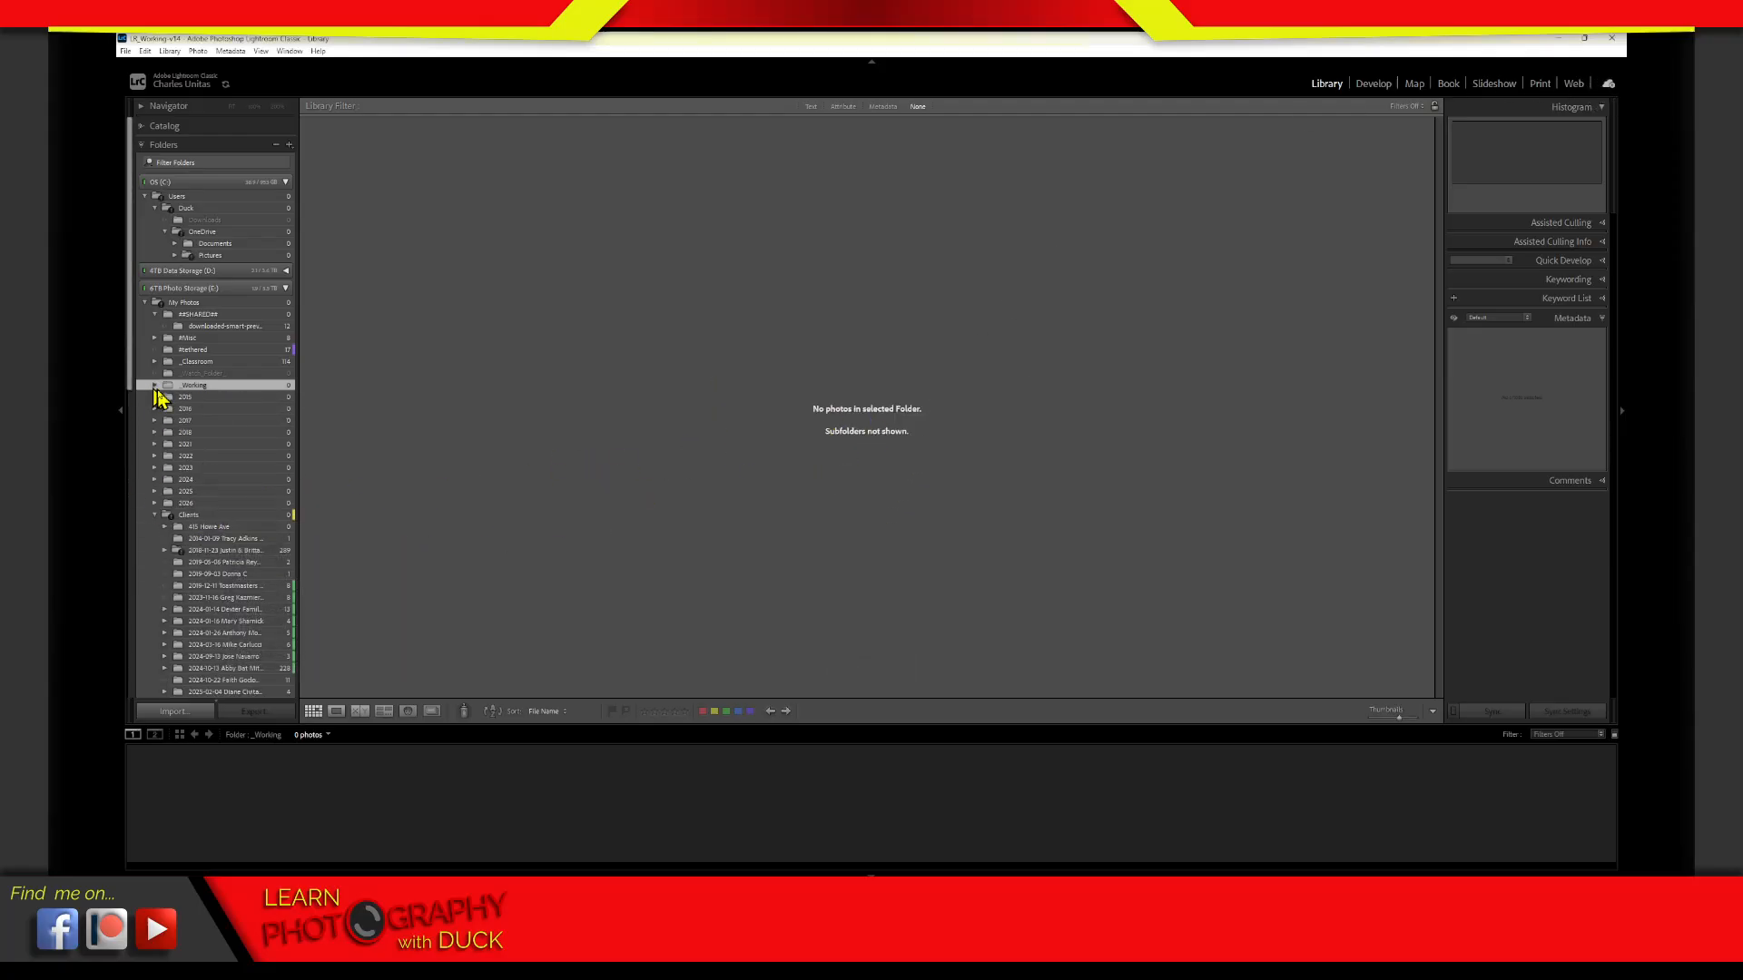
pyautogui.click(186, 504)
pyautogui.click(155, 504)
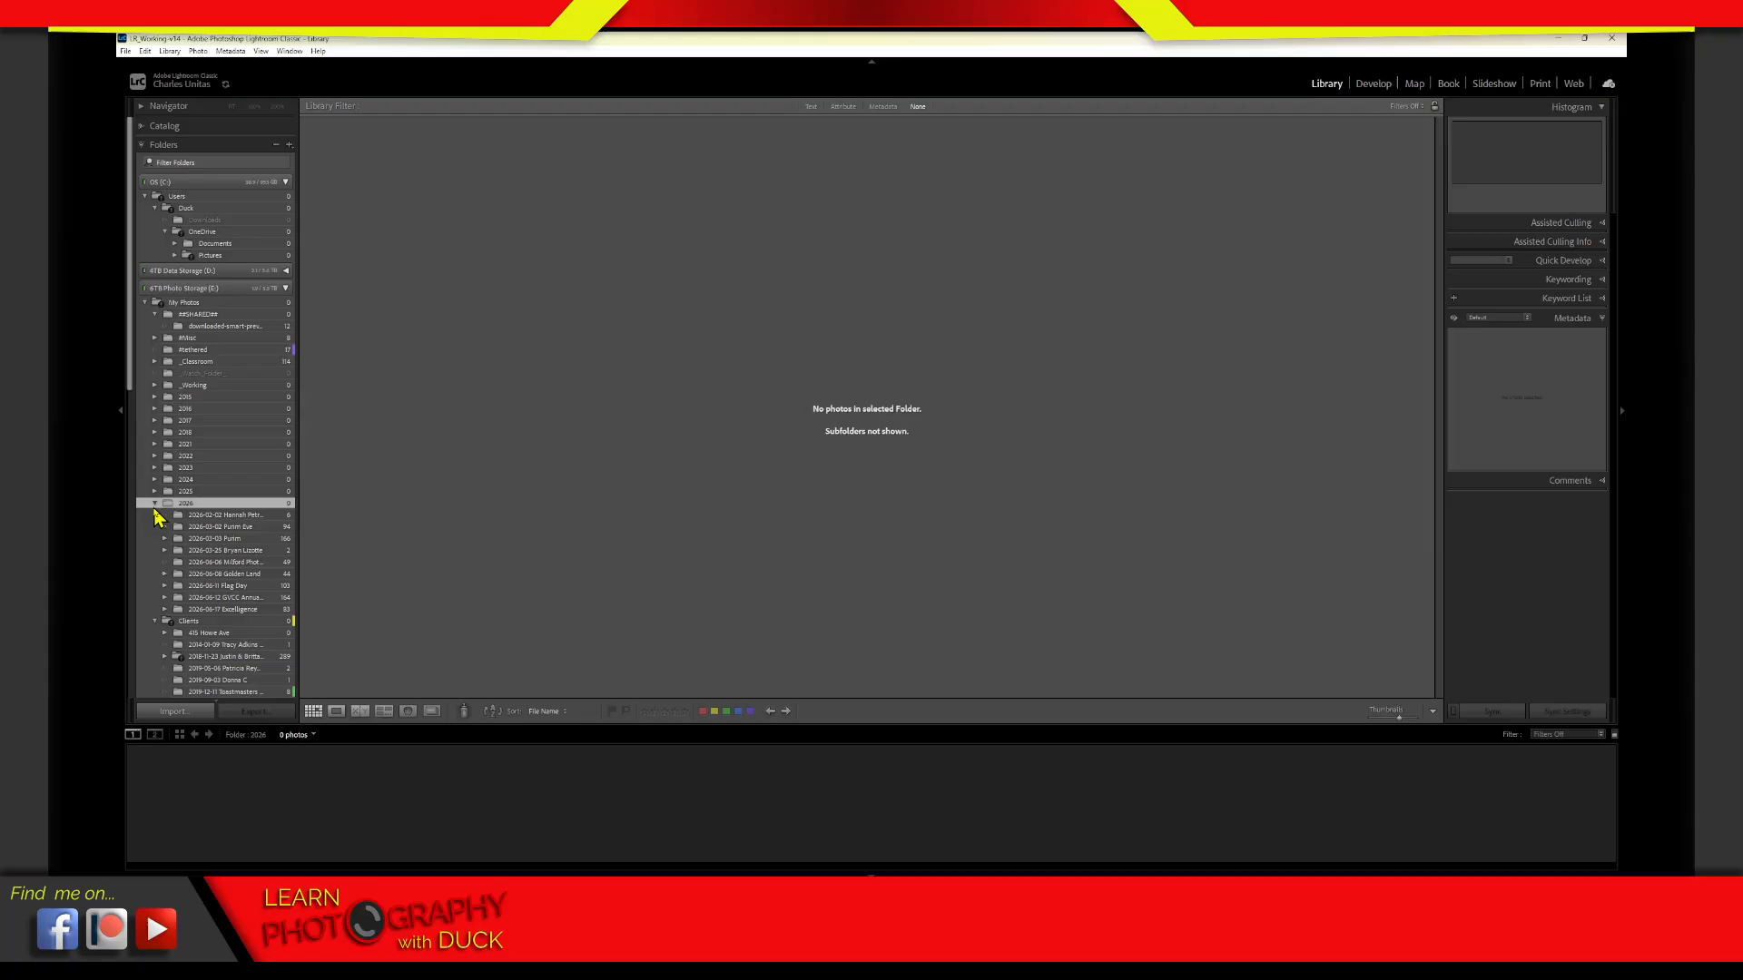
pyautogui.click(223, 588)
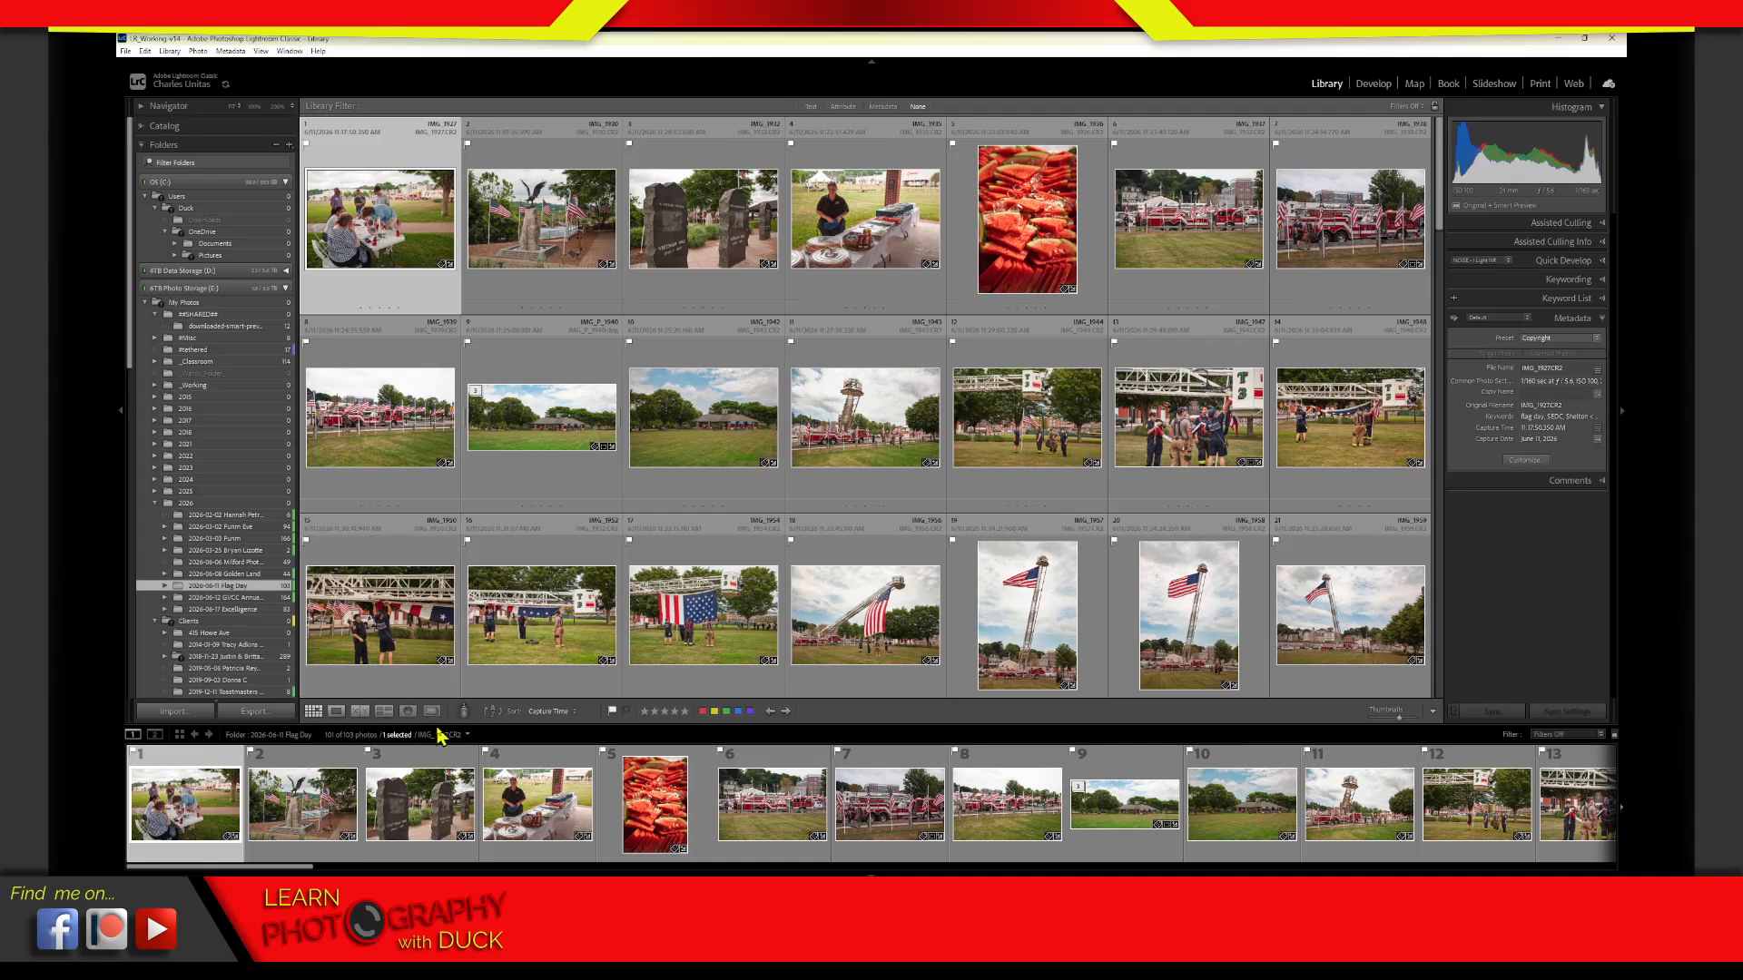
# Open the Duplicates view for the Flag Day folder, go through its introductory tips and start finding duplicates
pyautogui.click(433, 714)
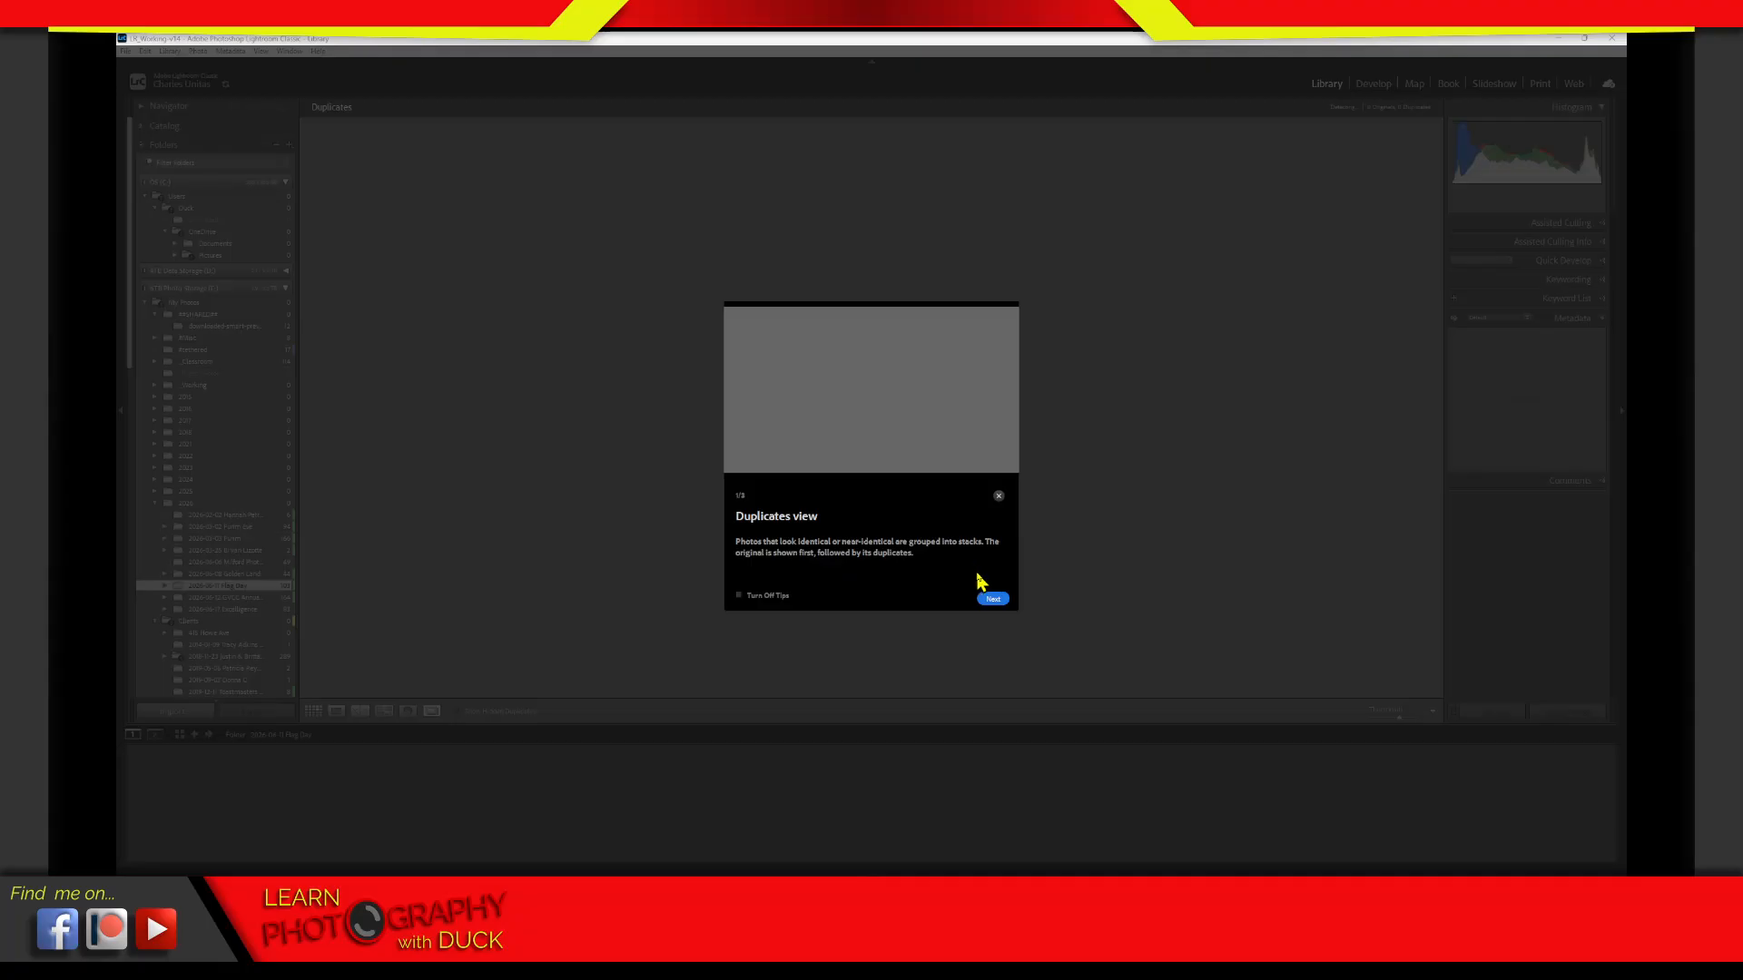
pyautogui.click(992, 600)
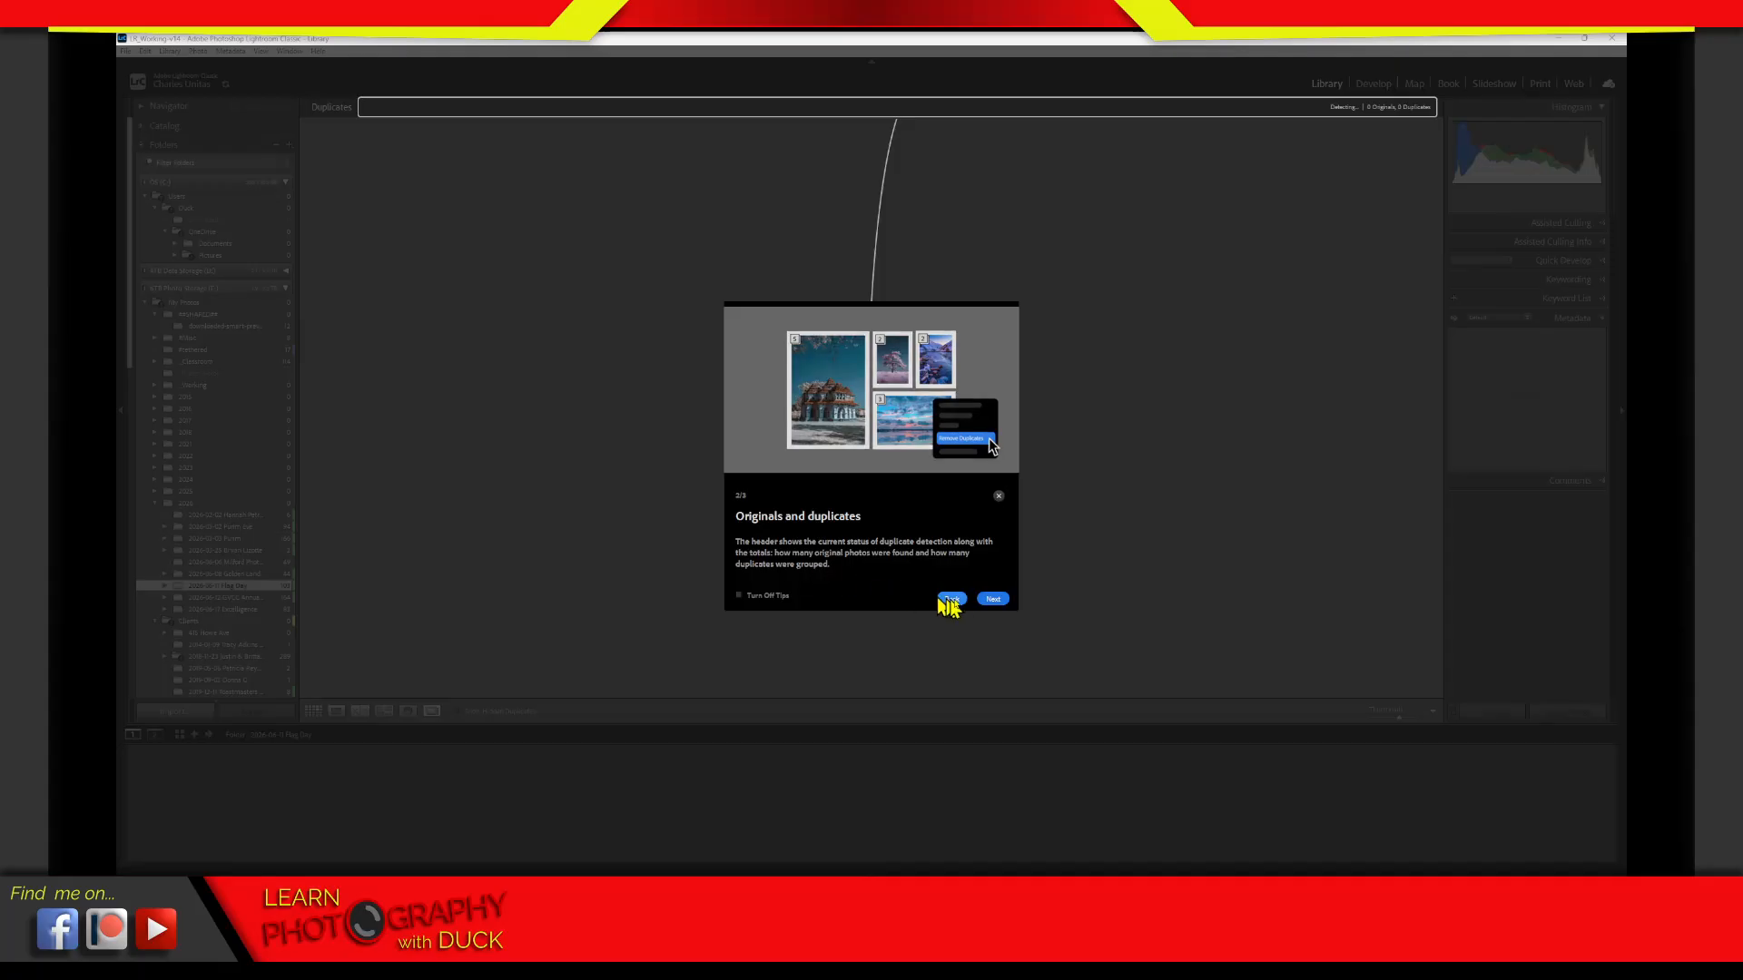
pyautogui.click(993, 599)
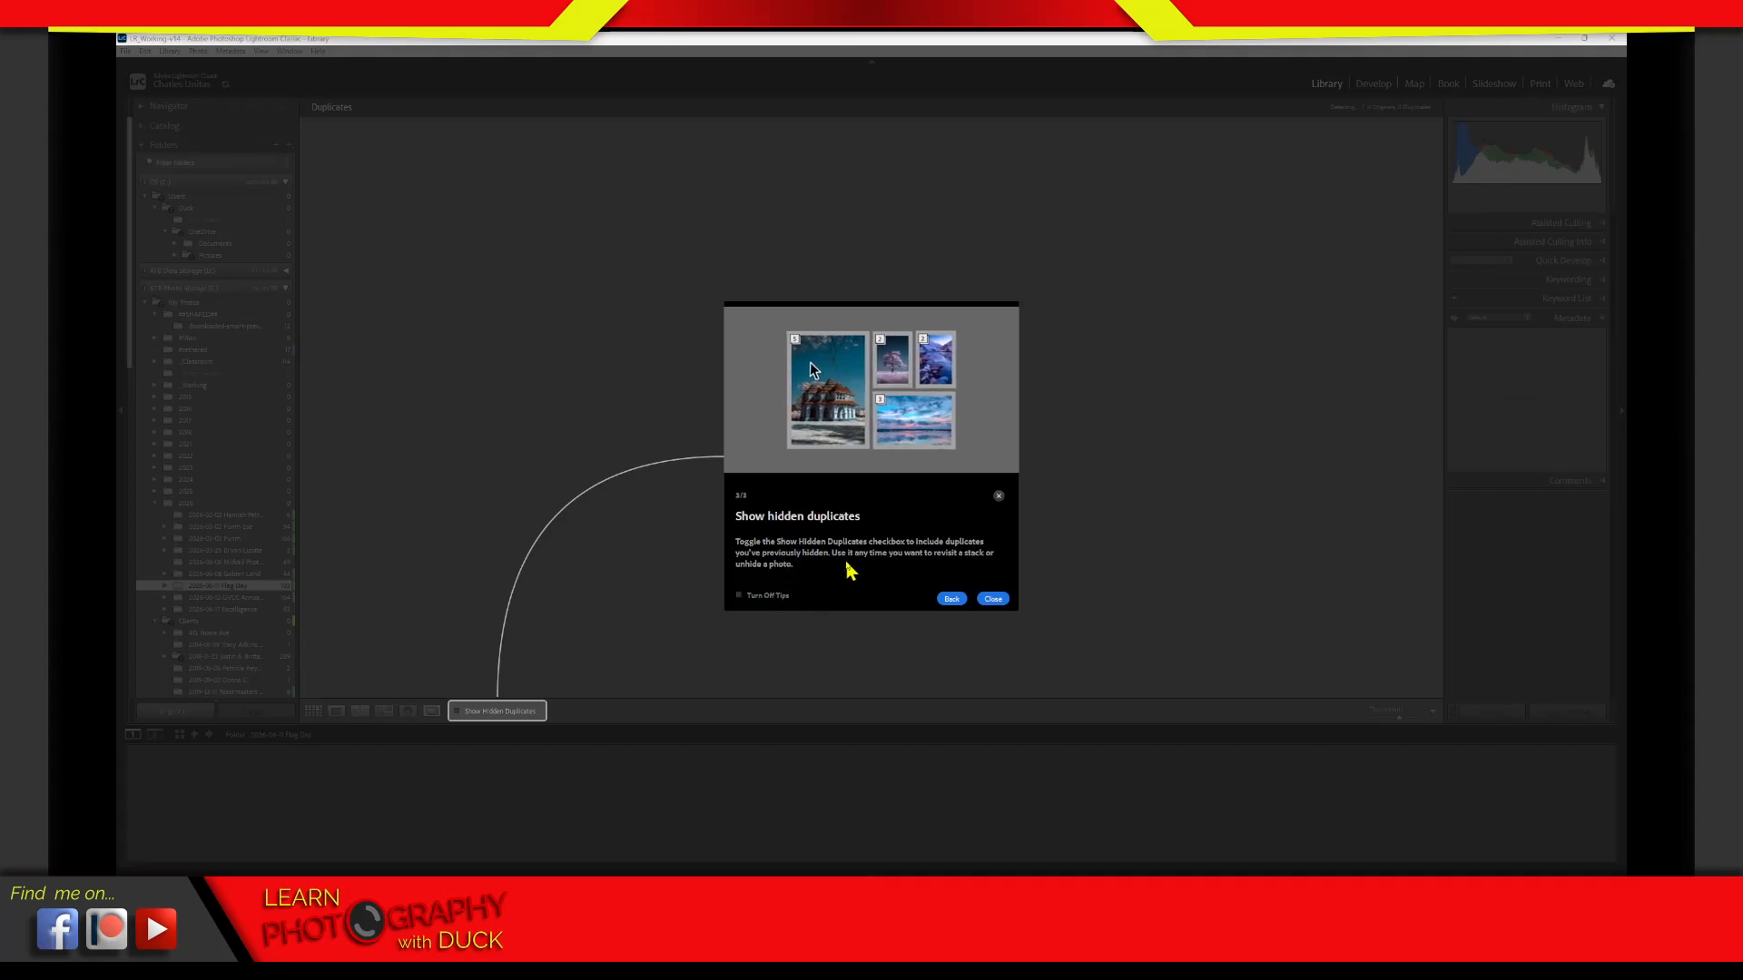
pyautogui.click(992, 601)
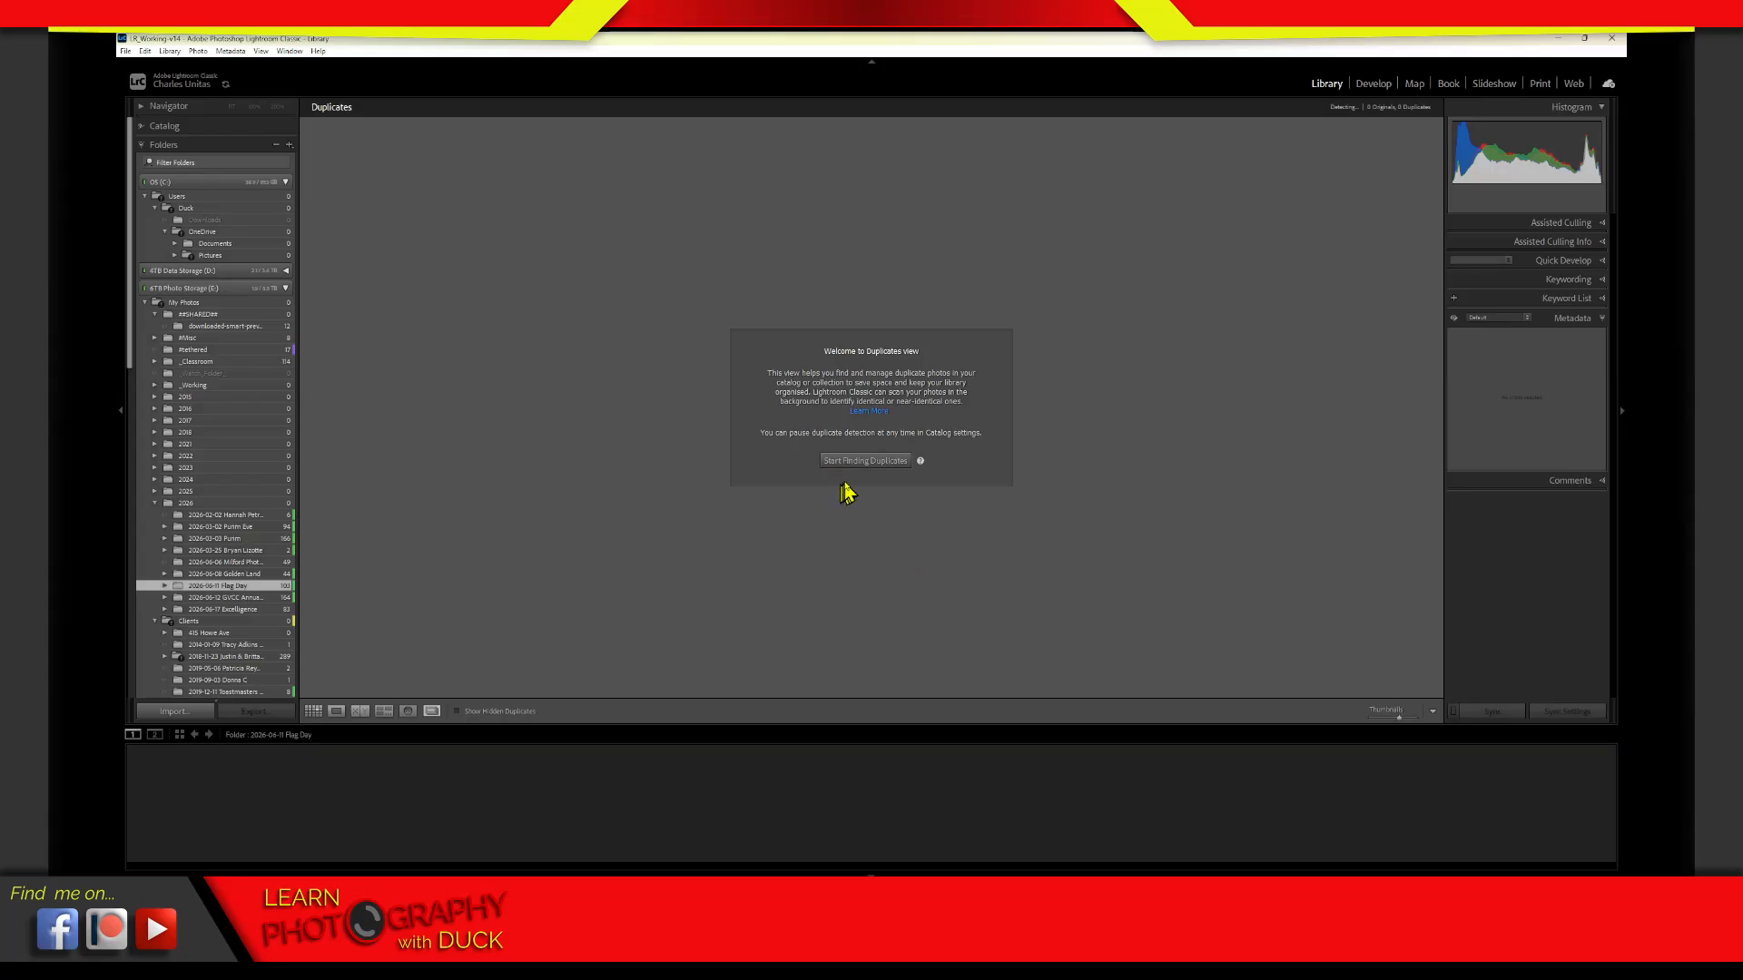
pyautogui.click(870, 461)
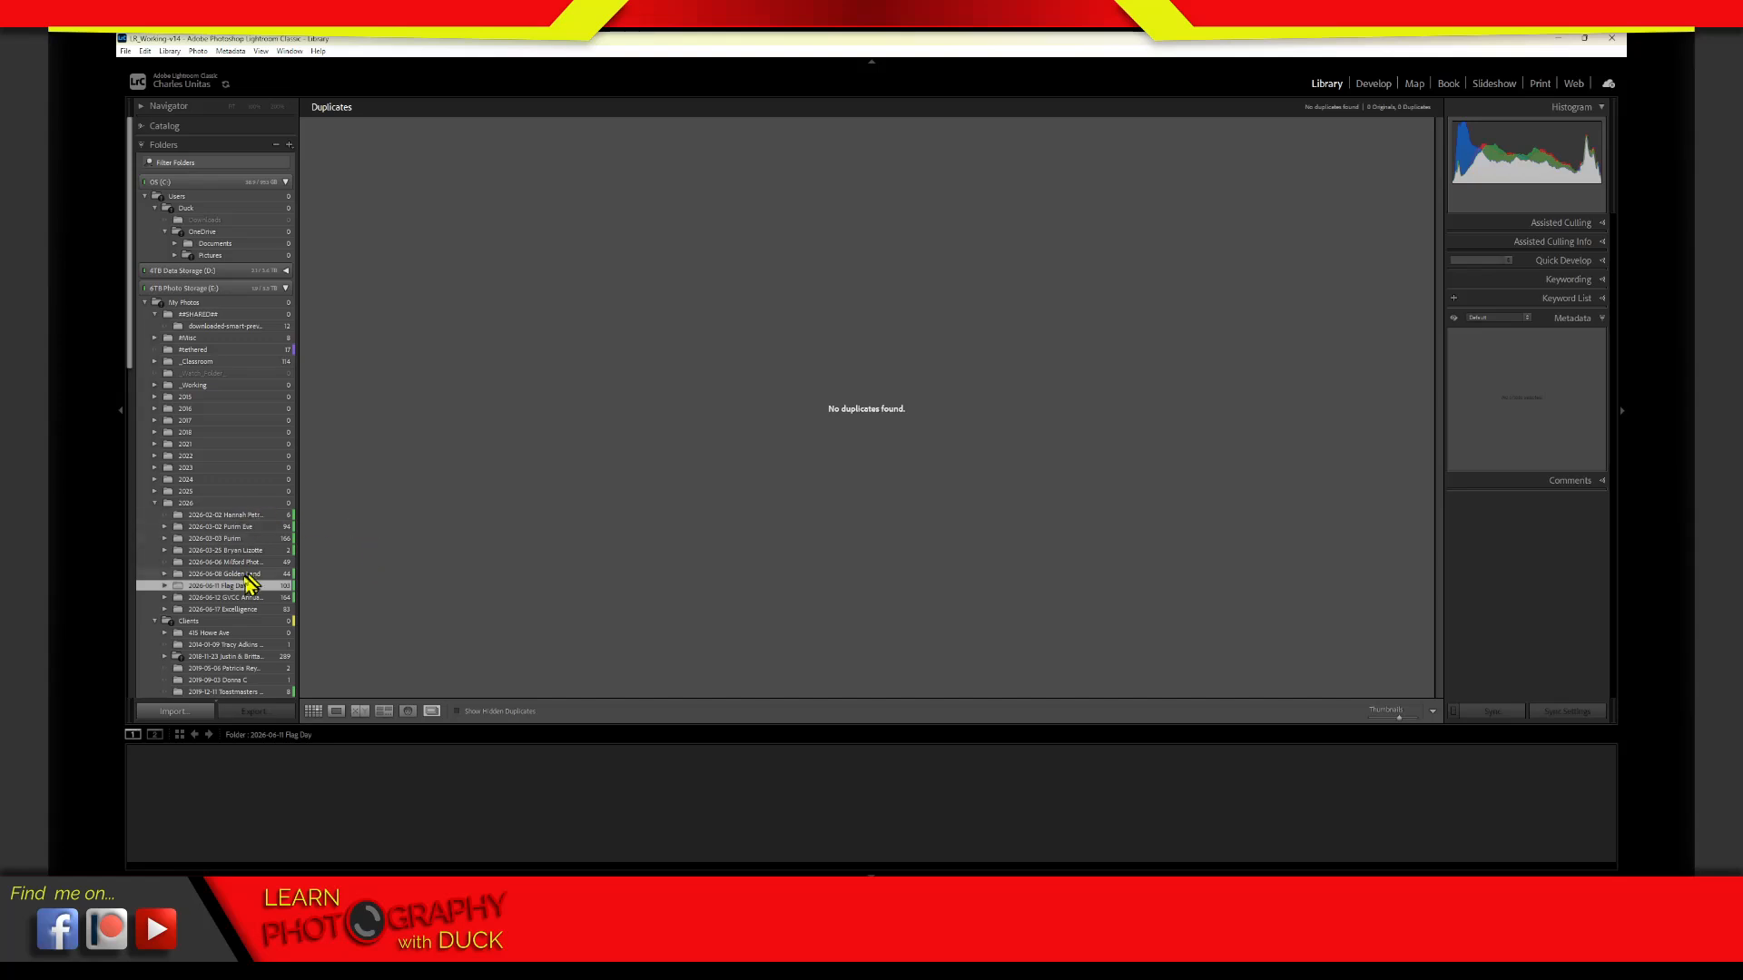
# Check the GVCC Annual Meeting folder in the Duplicates view, go back to Flag Day and return to the photo grid
pyautogui.click(183, 600)
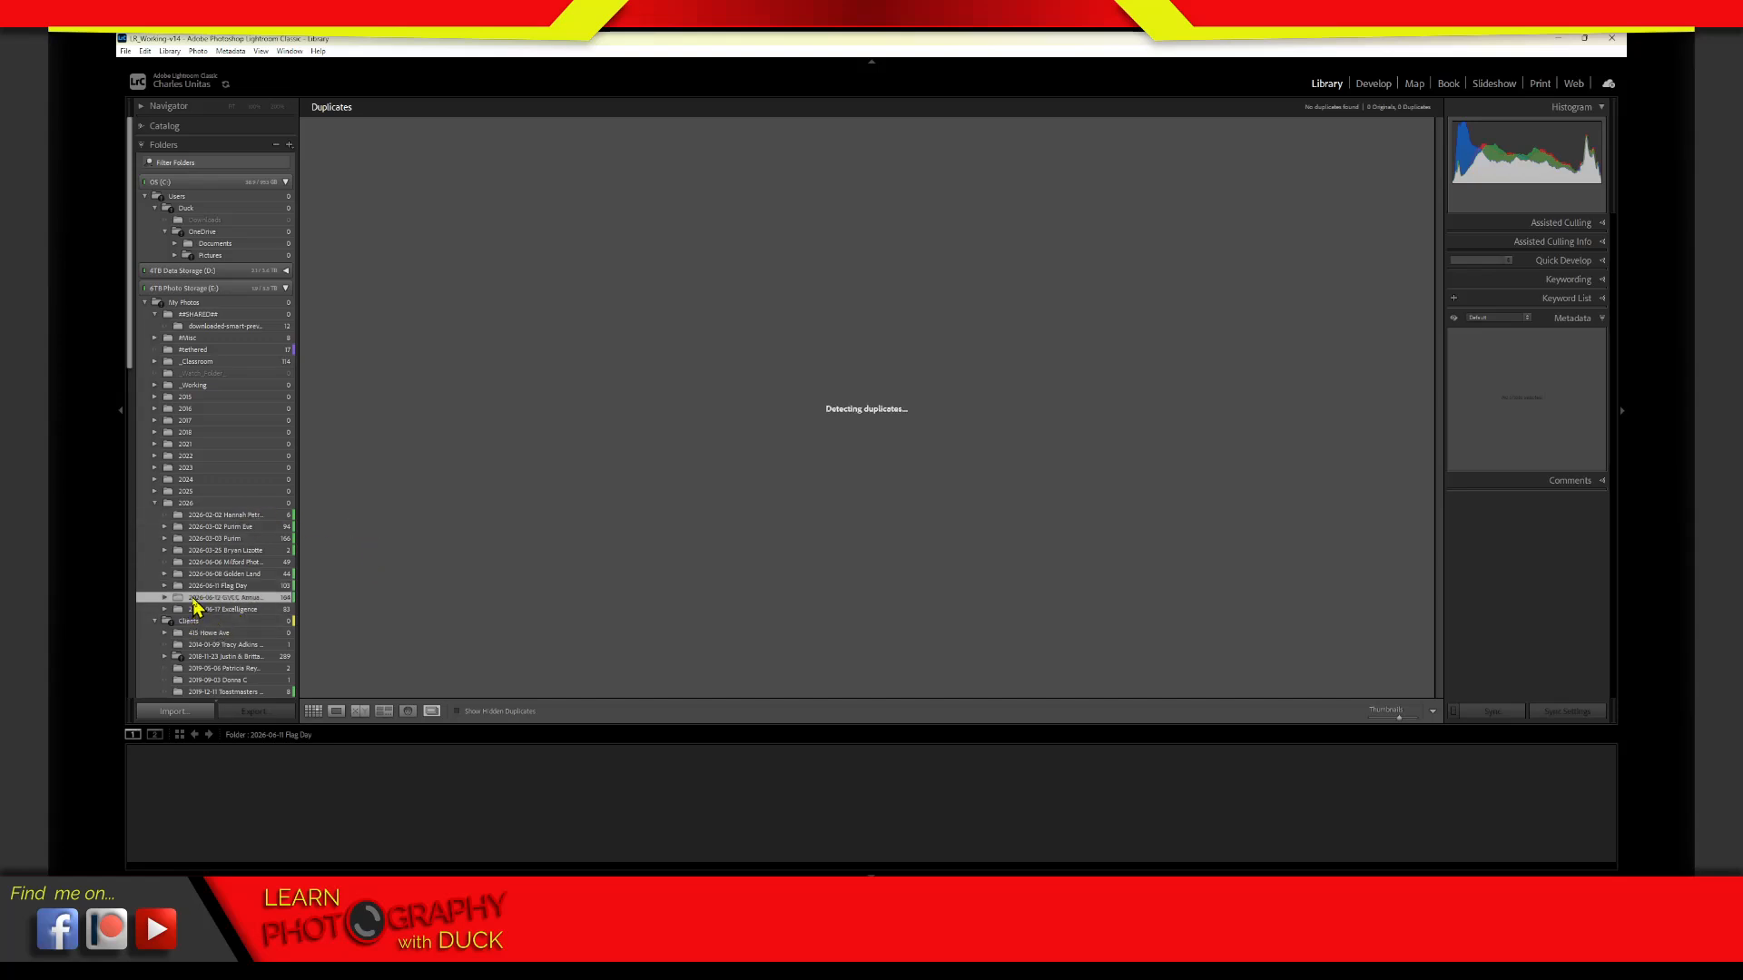
pyautogui.click(252, 585)
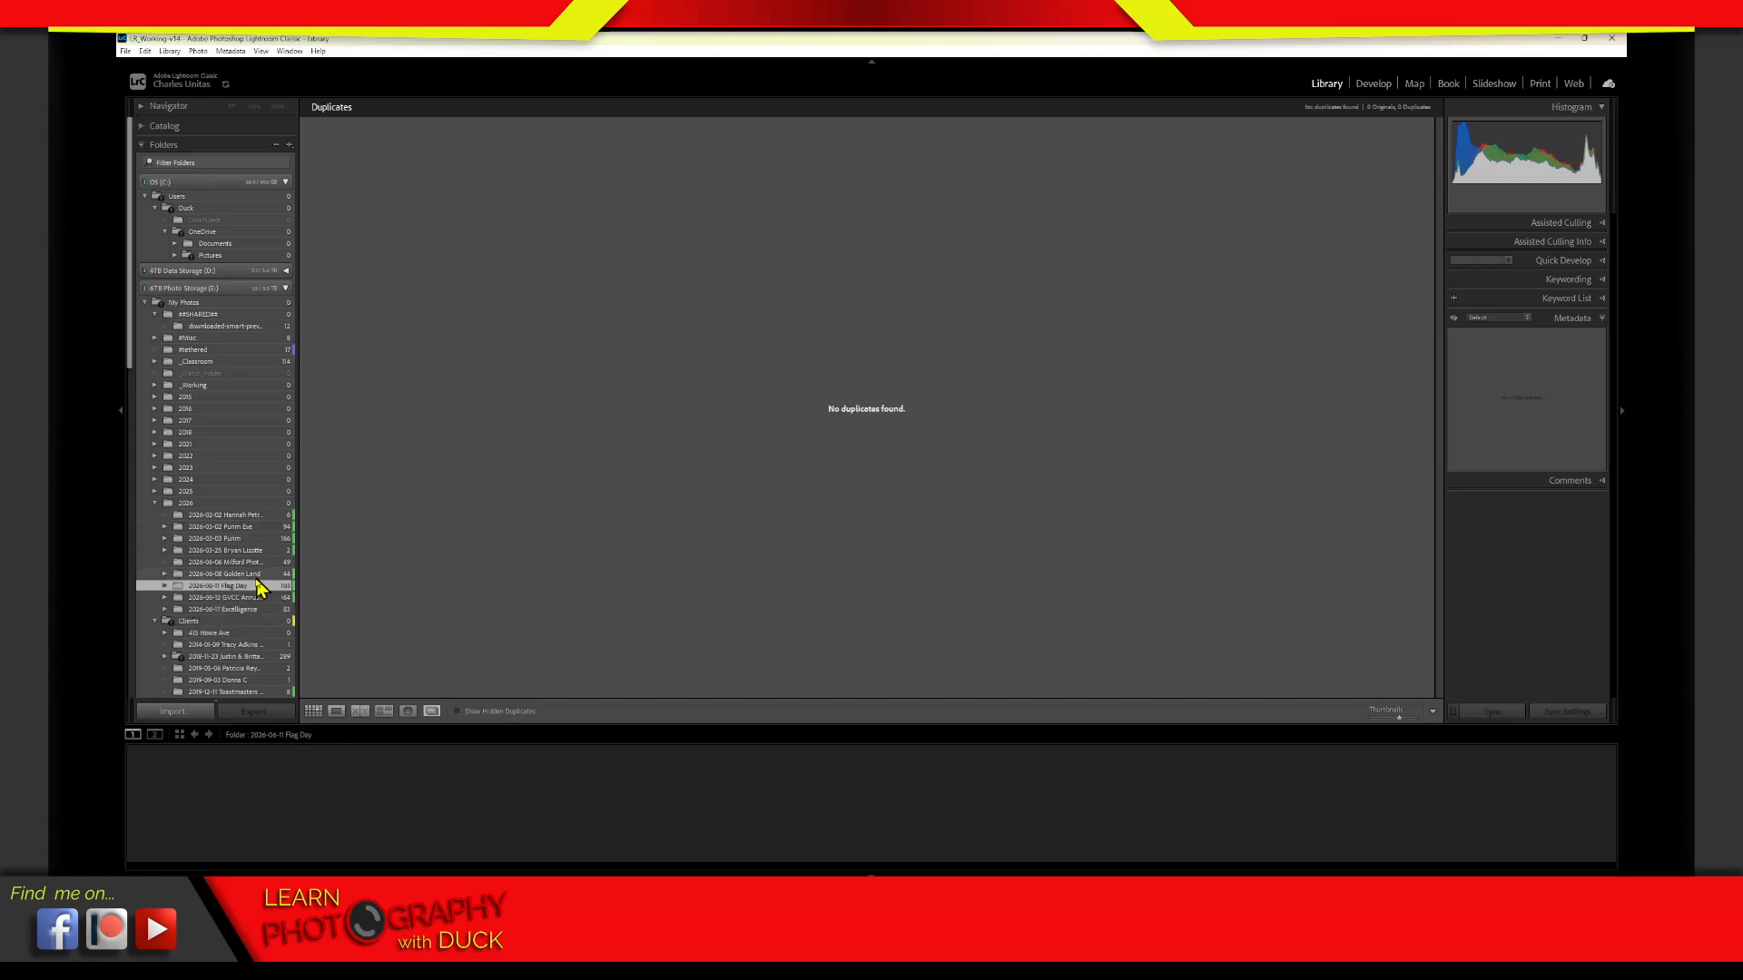
pyautogui.click(455, 710)
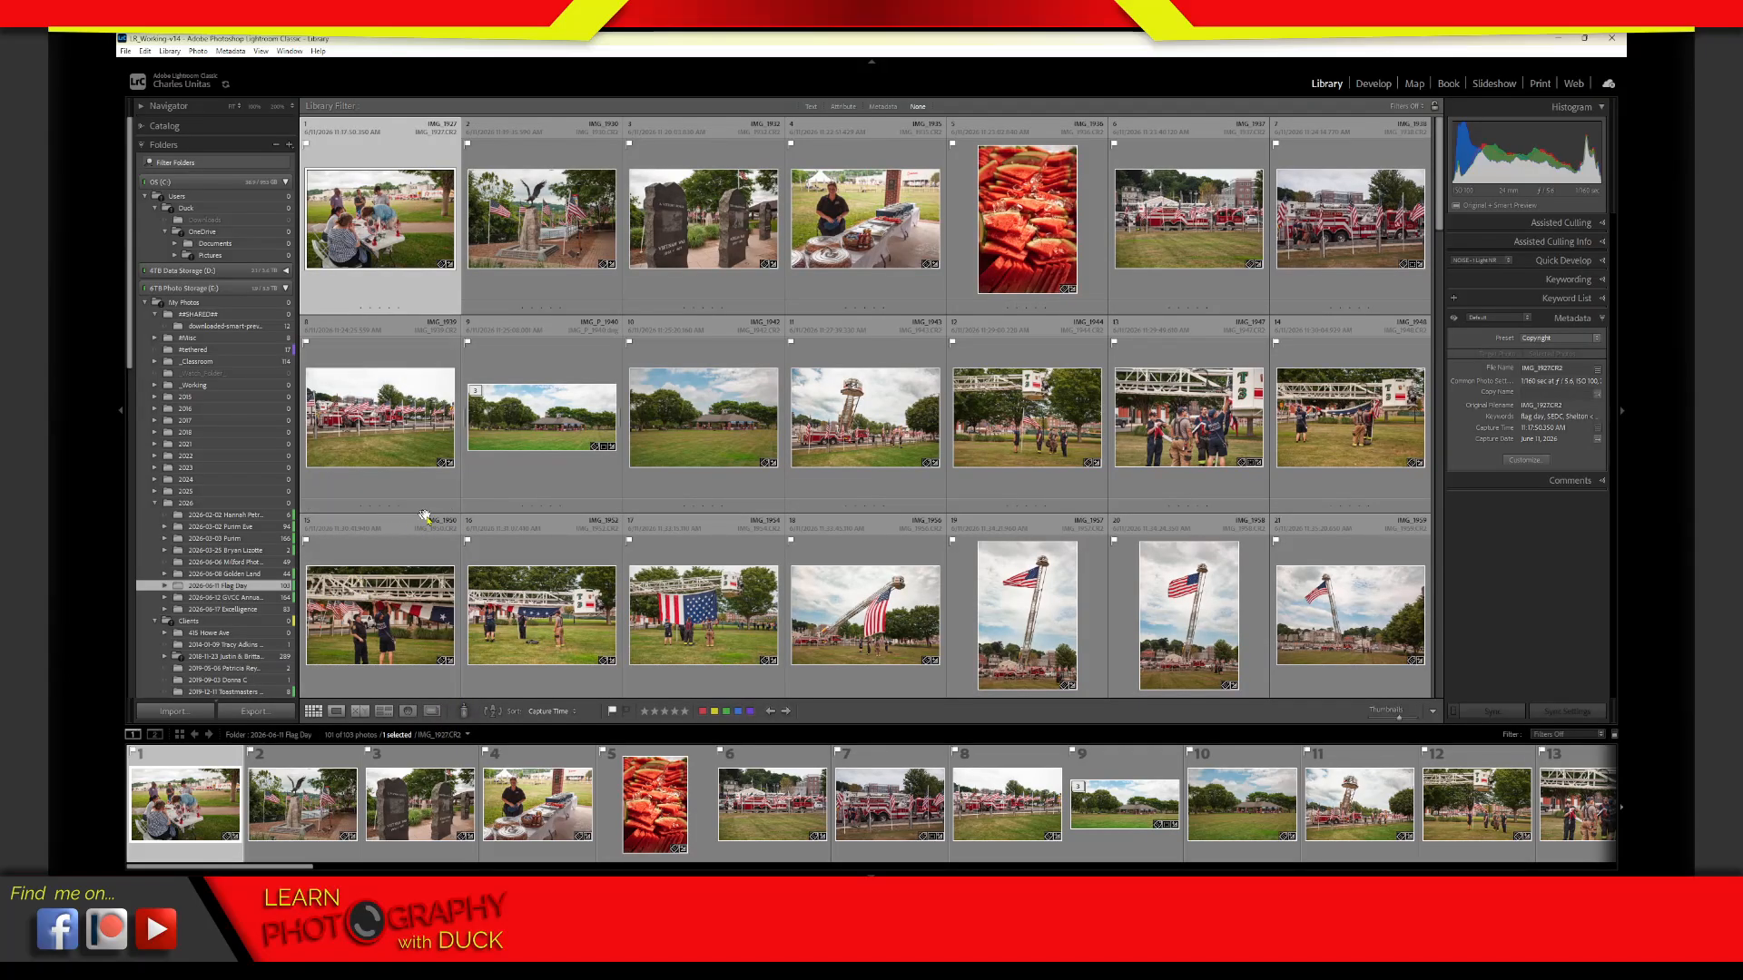
# Check the Excelligence folder for duplicates in the Duplicates view, and return to its photo grid
pyautogui.click(247, 609)
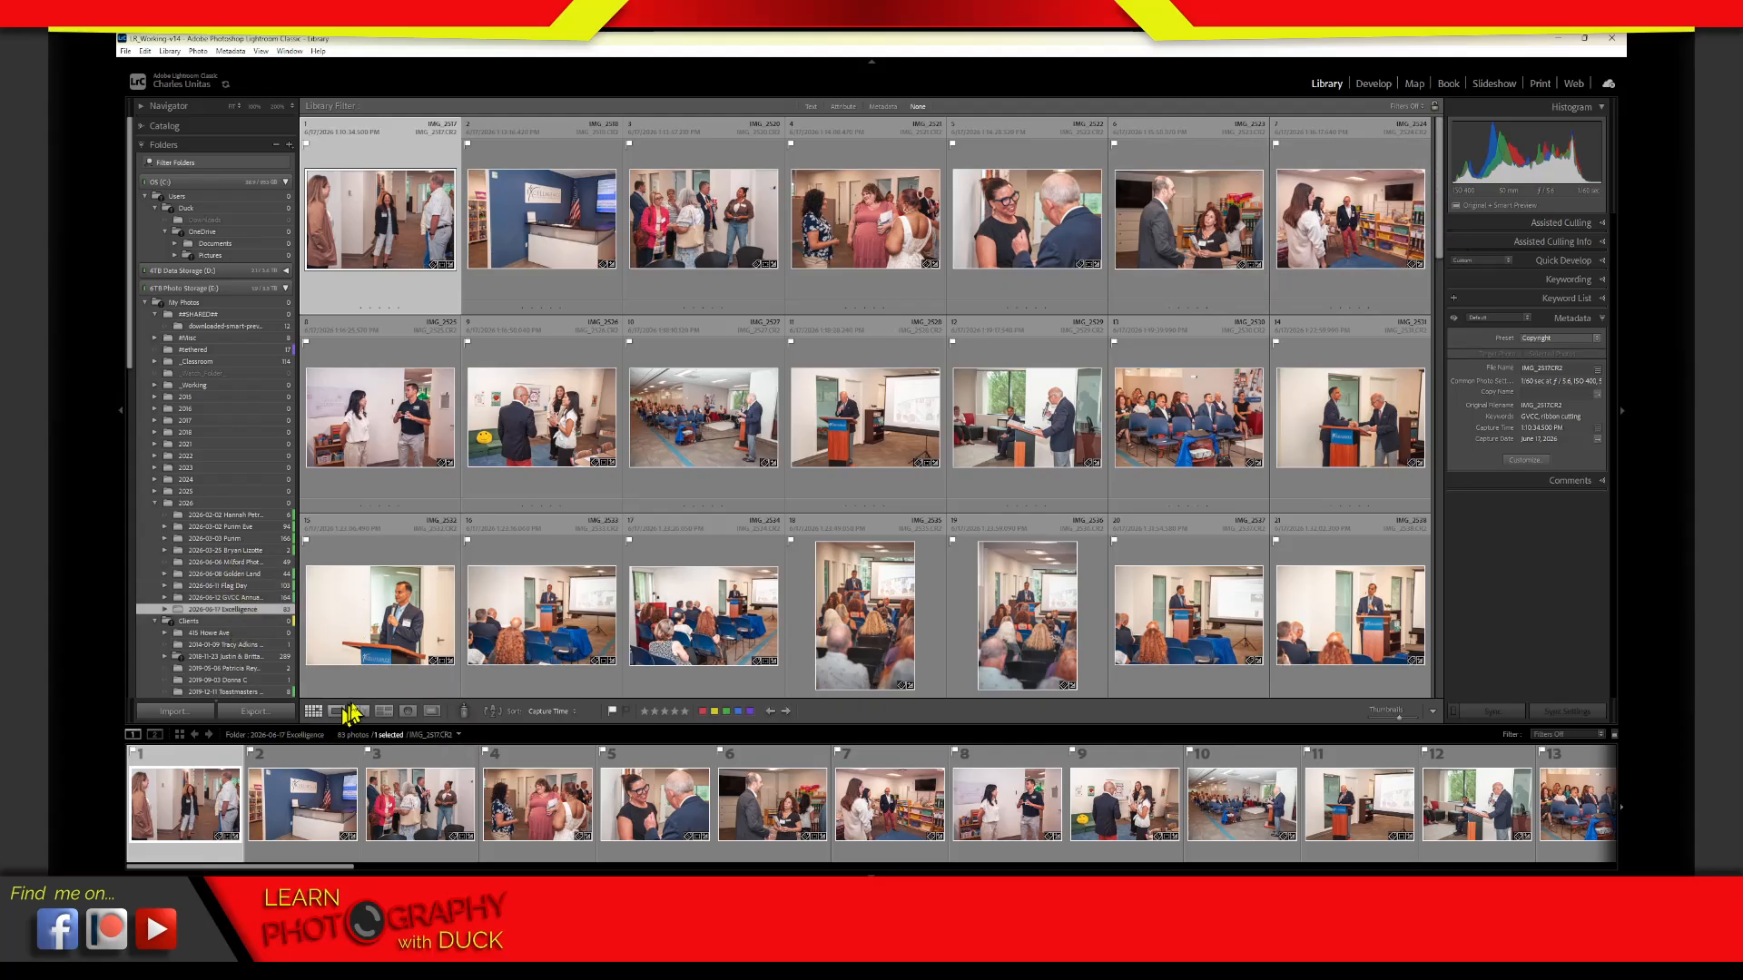
pyautogui.click(432, 714)
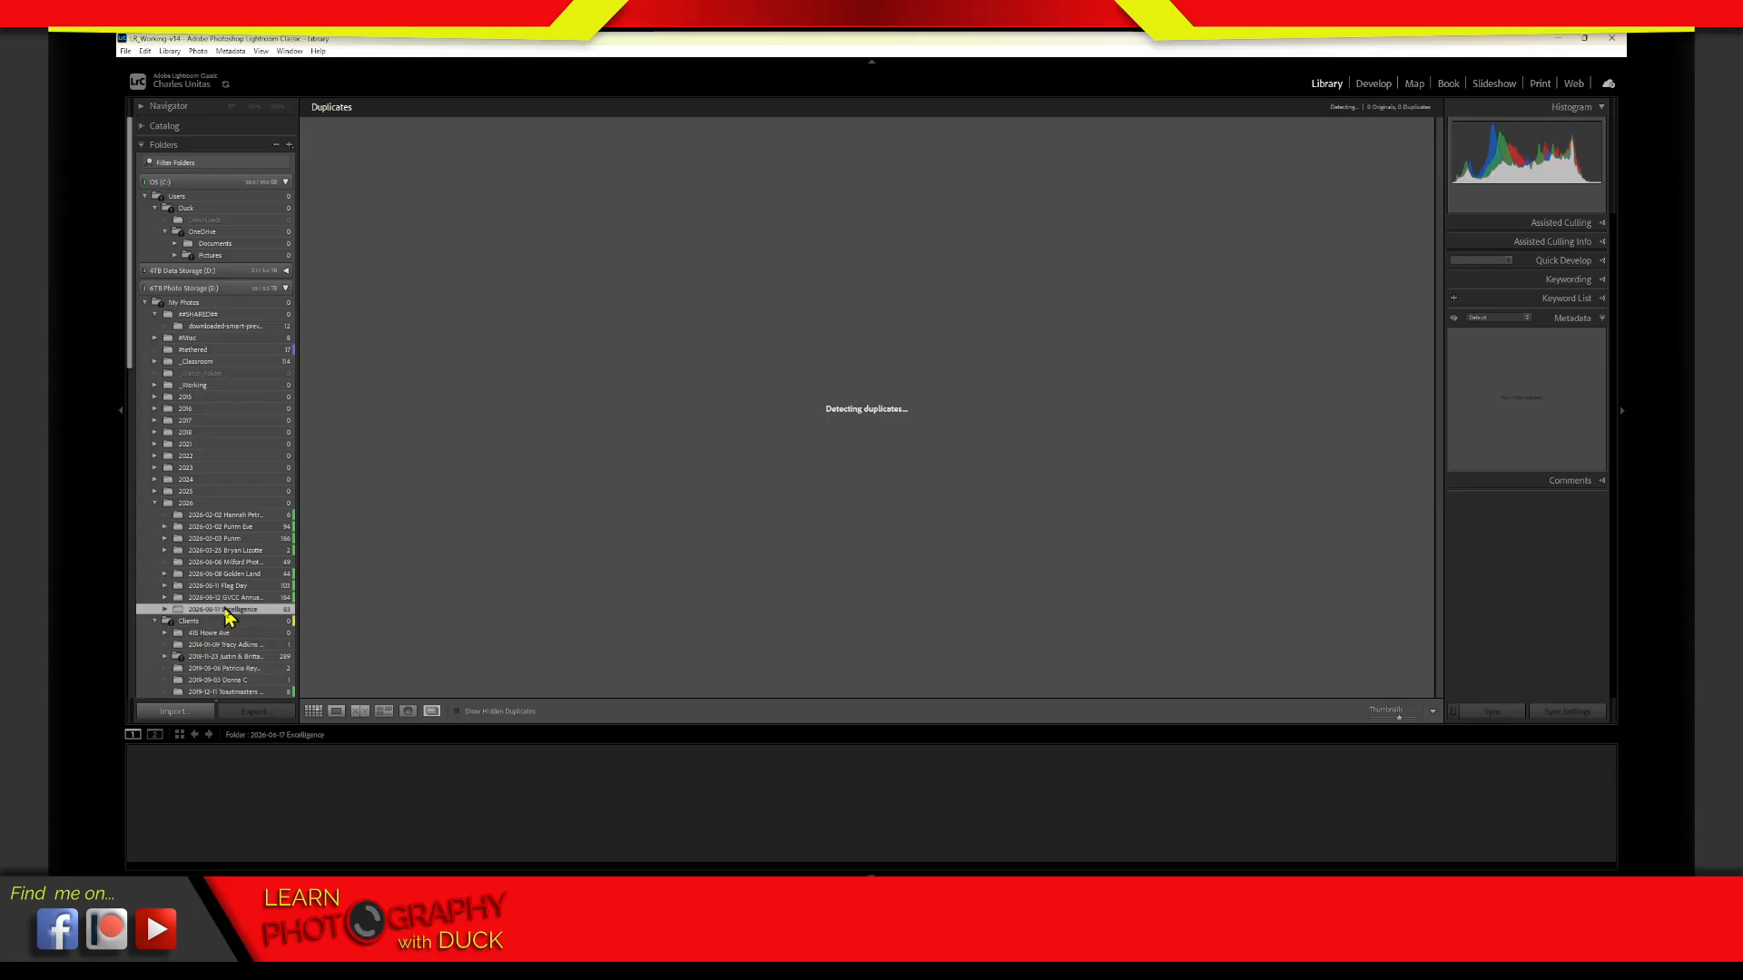
pyautogui.click(435, 712)
pyautogui.click(435, 713)
pyautogui.click(432, 712)
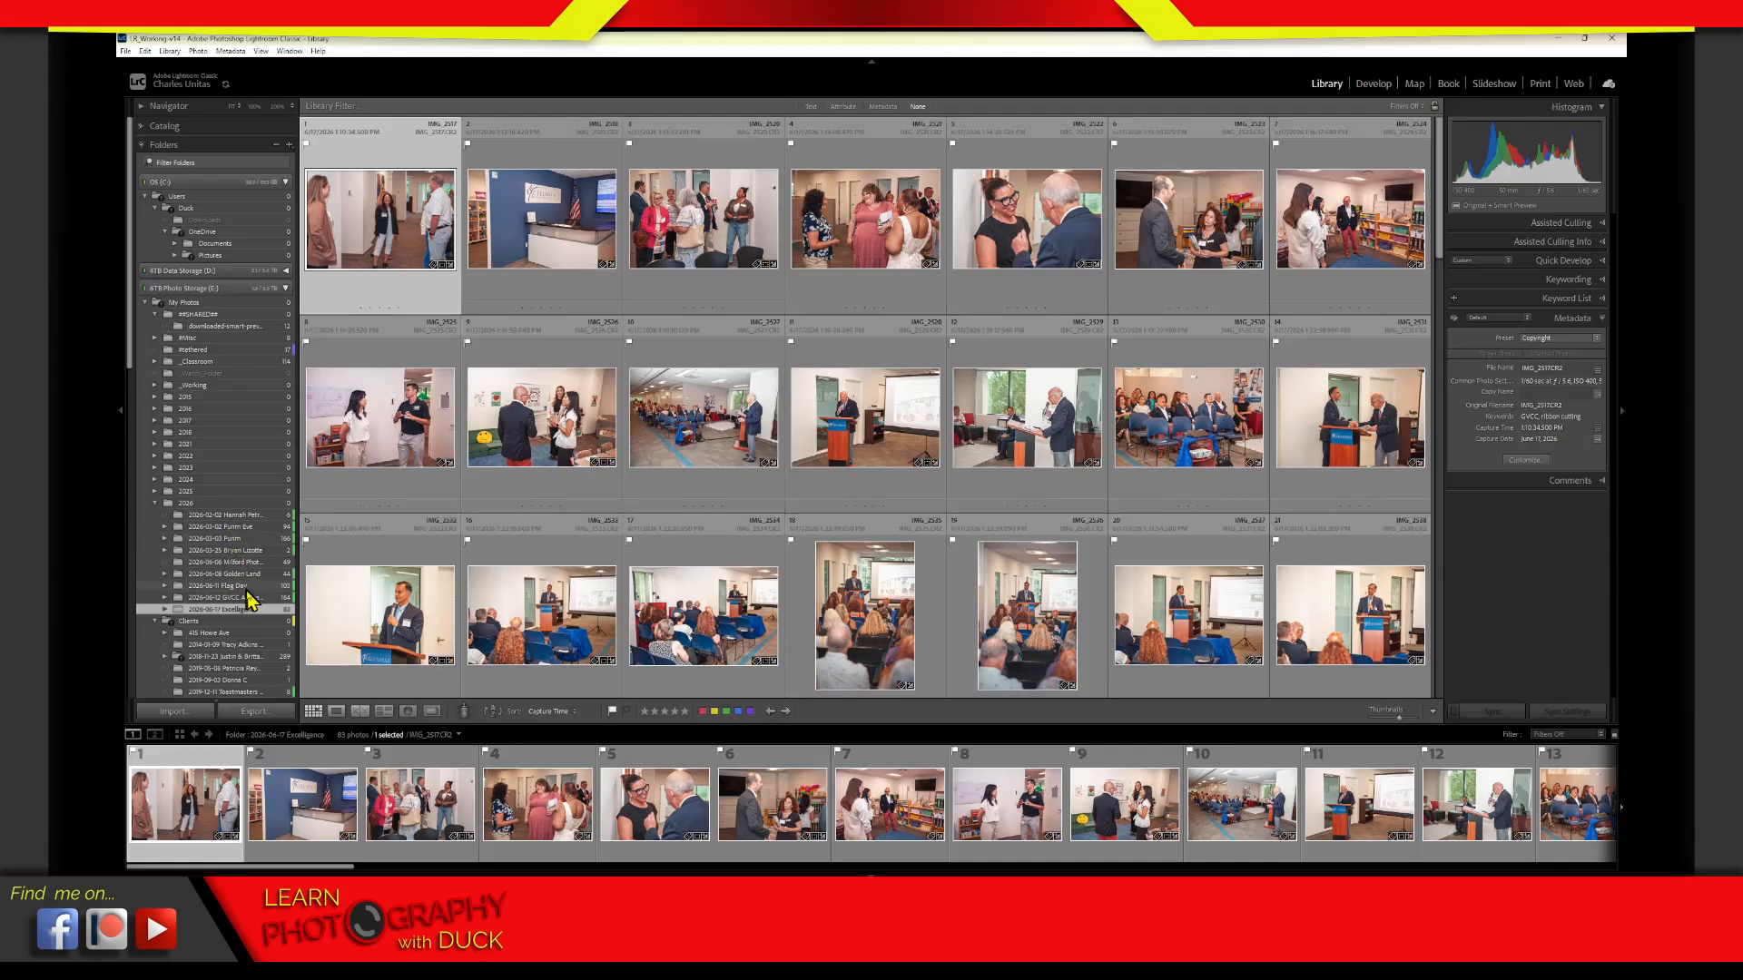
# Browse the GVCC Annual Meeting photos, and recheck the Flag Day folder for duplicates before returning to the grid
pyautogui.click(256, 598)
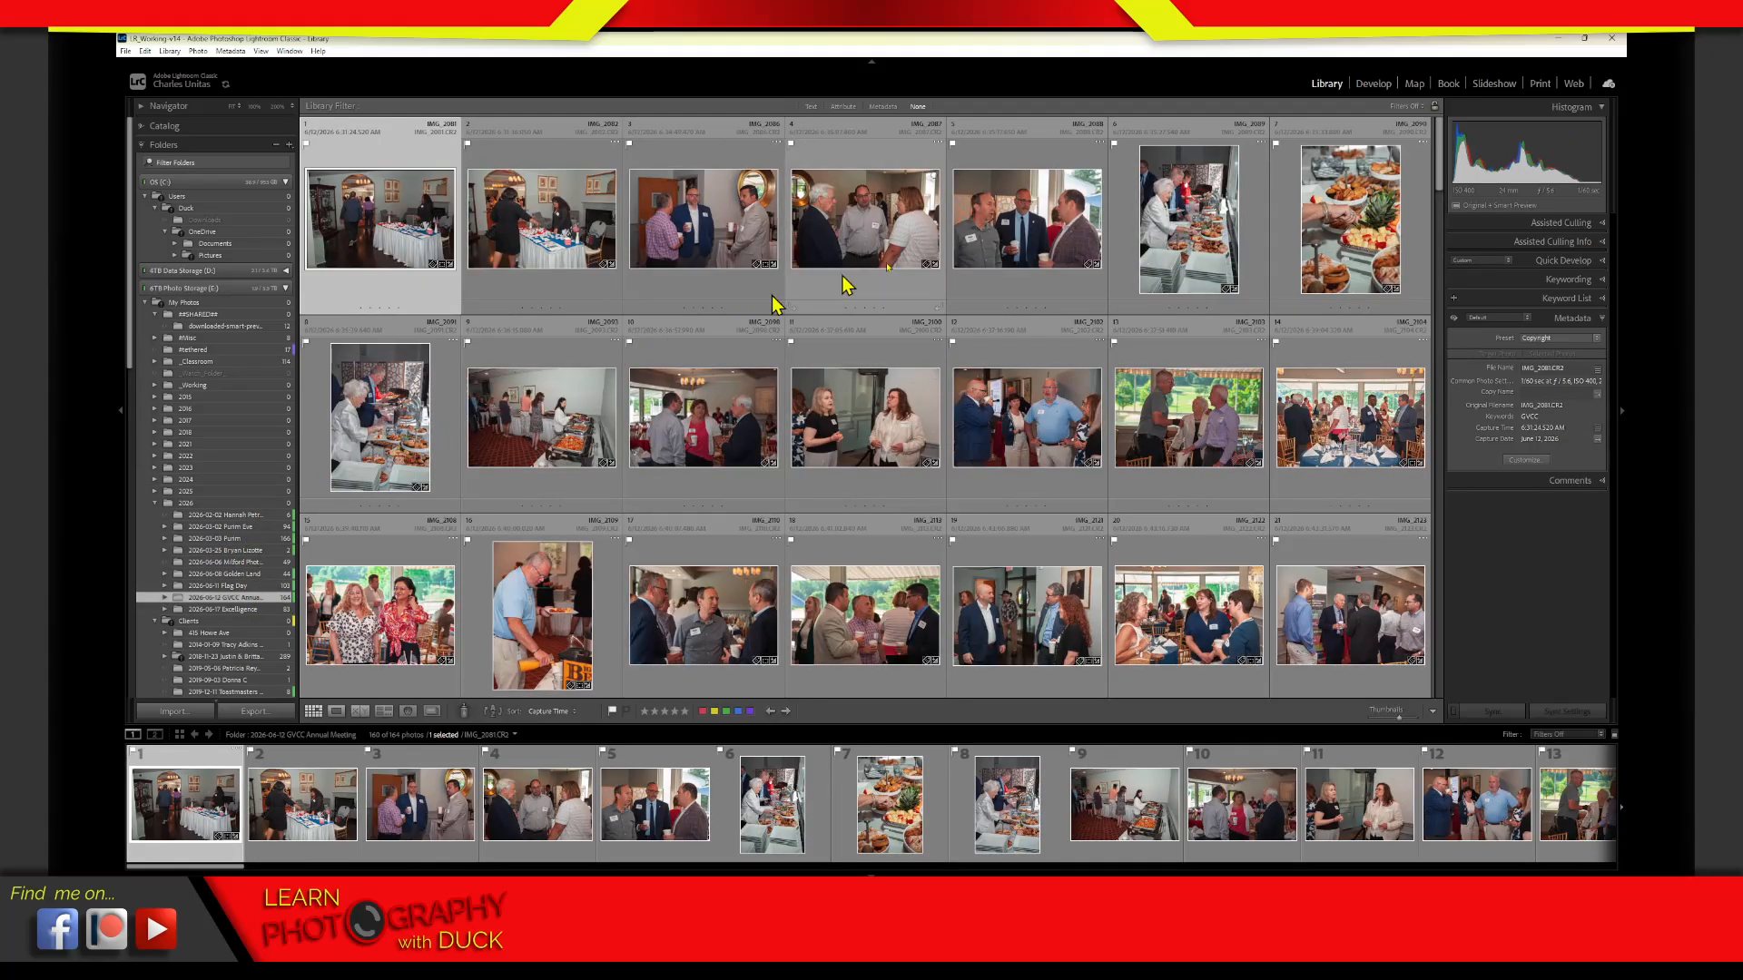
pyautogui.moveTo(1439, 195); pyautogui.dragTo(1441, 307)
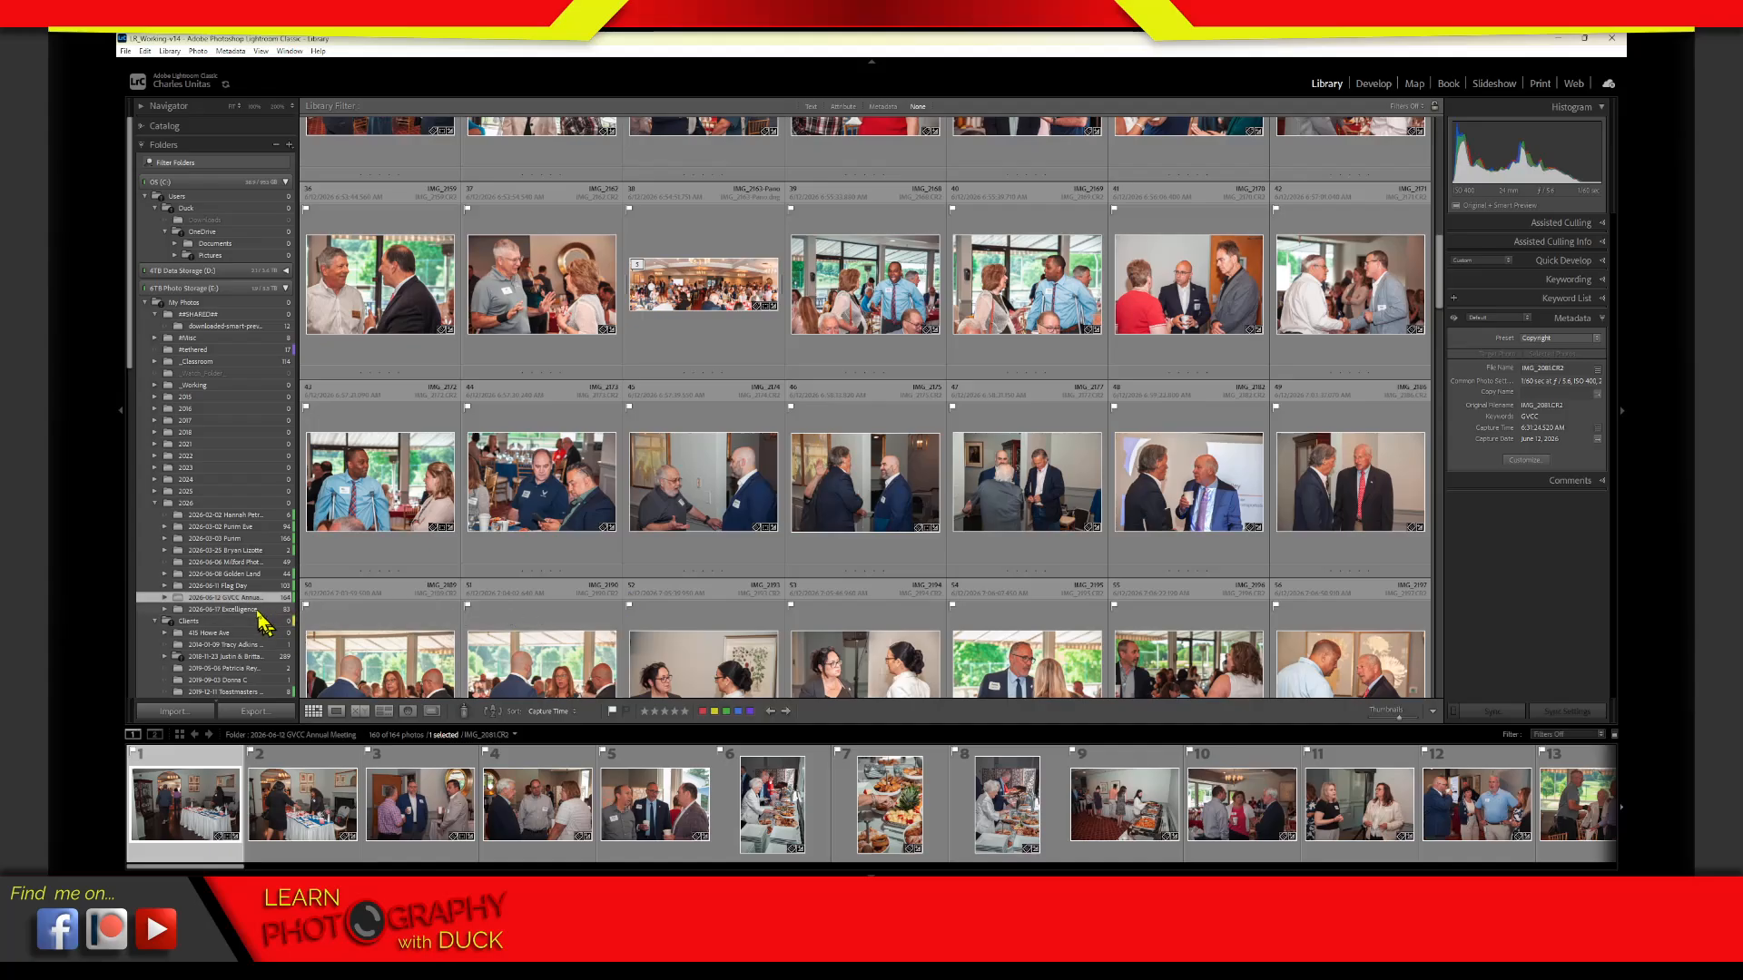
pyautogui.click(254, 586)
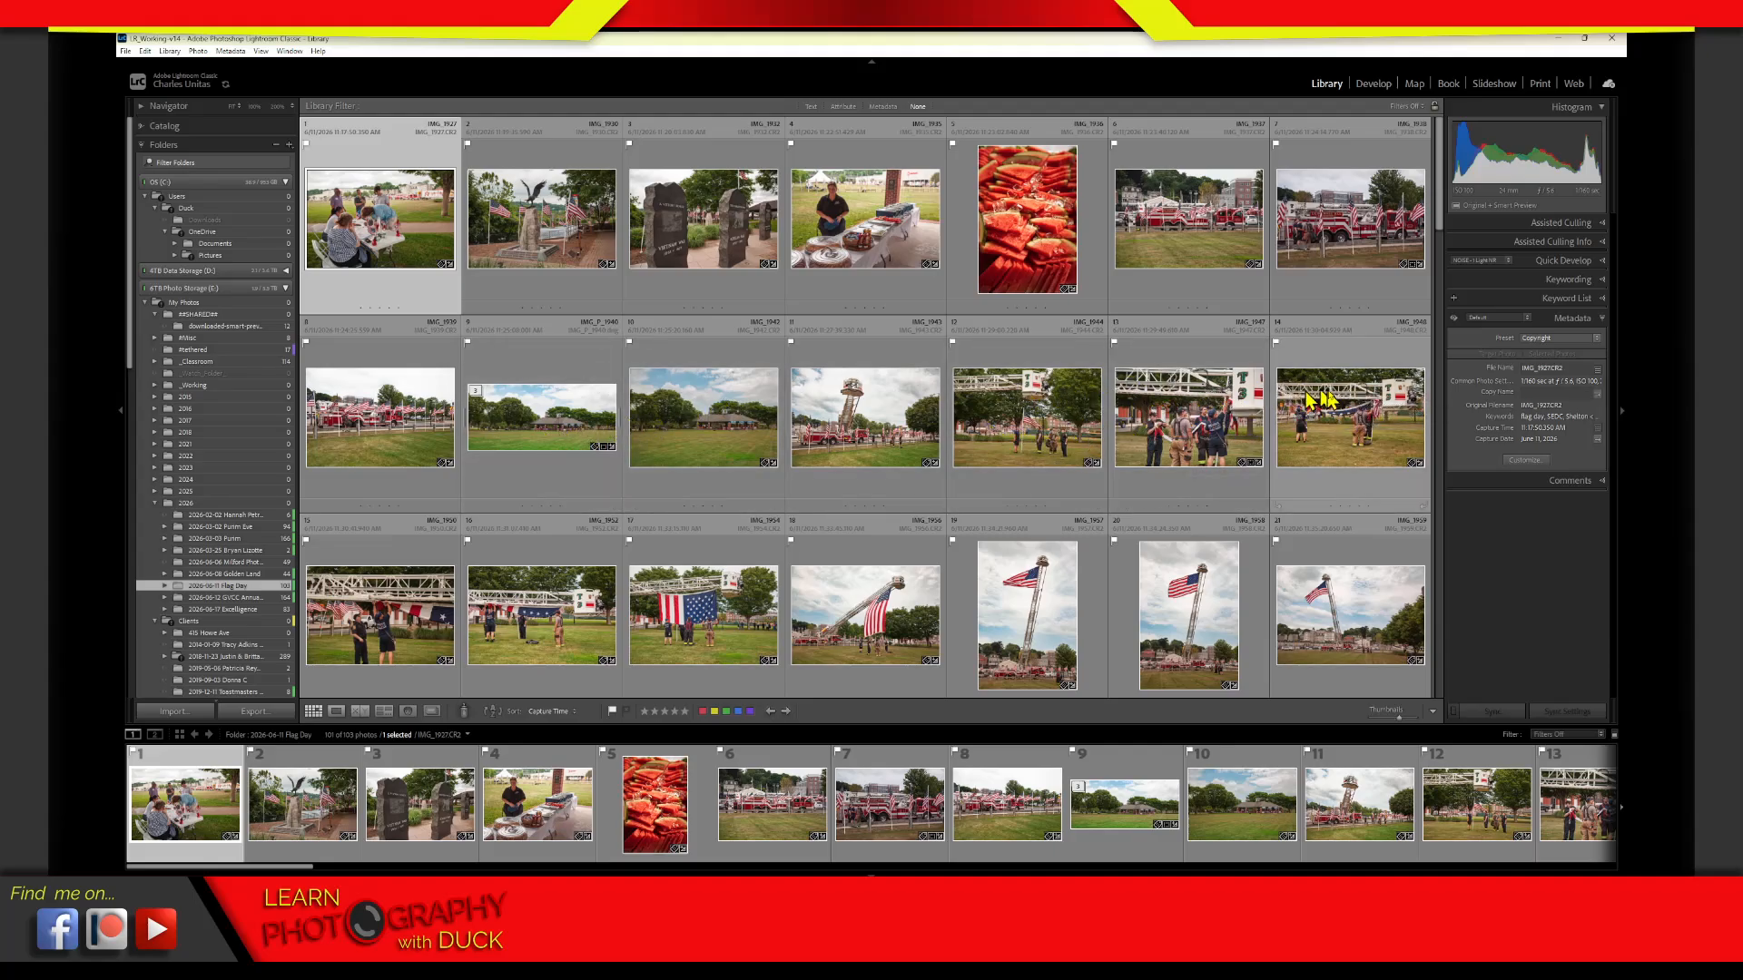
pyautogui.click(431, 713)
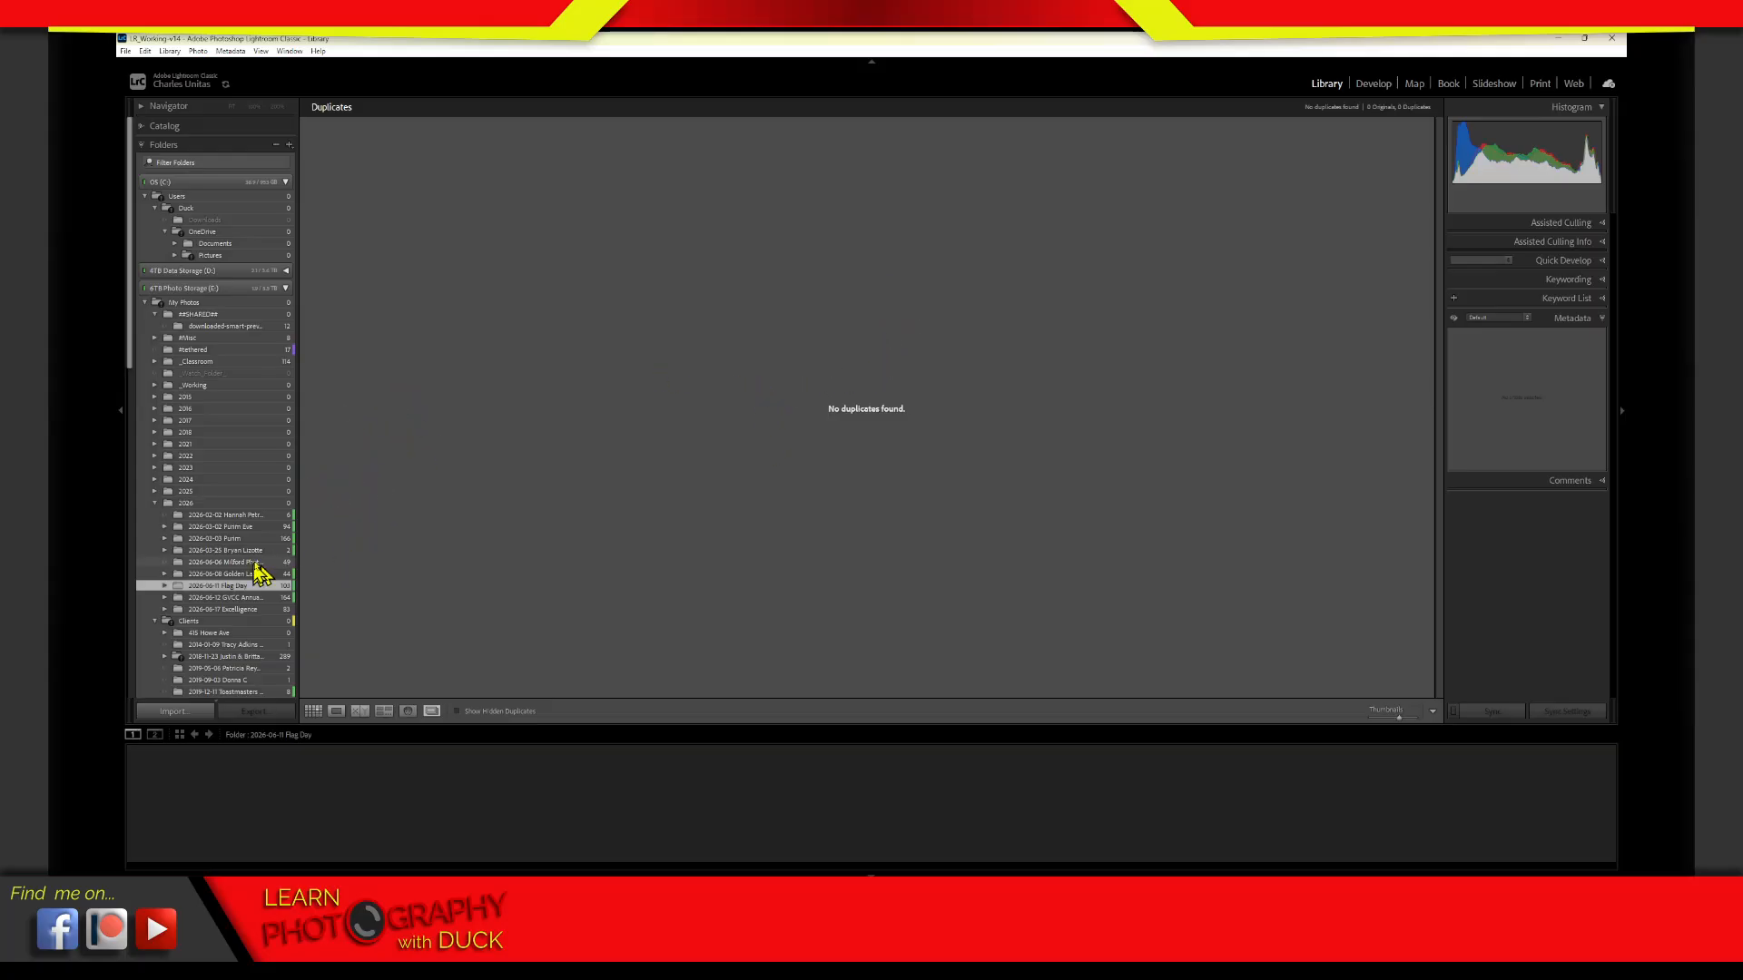
pyautogui.click(433, 714)
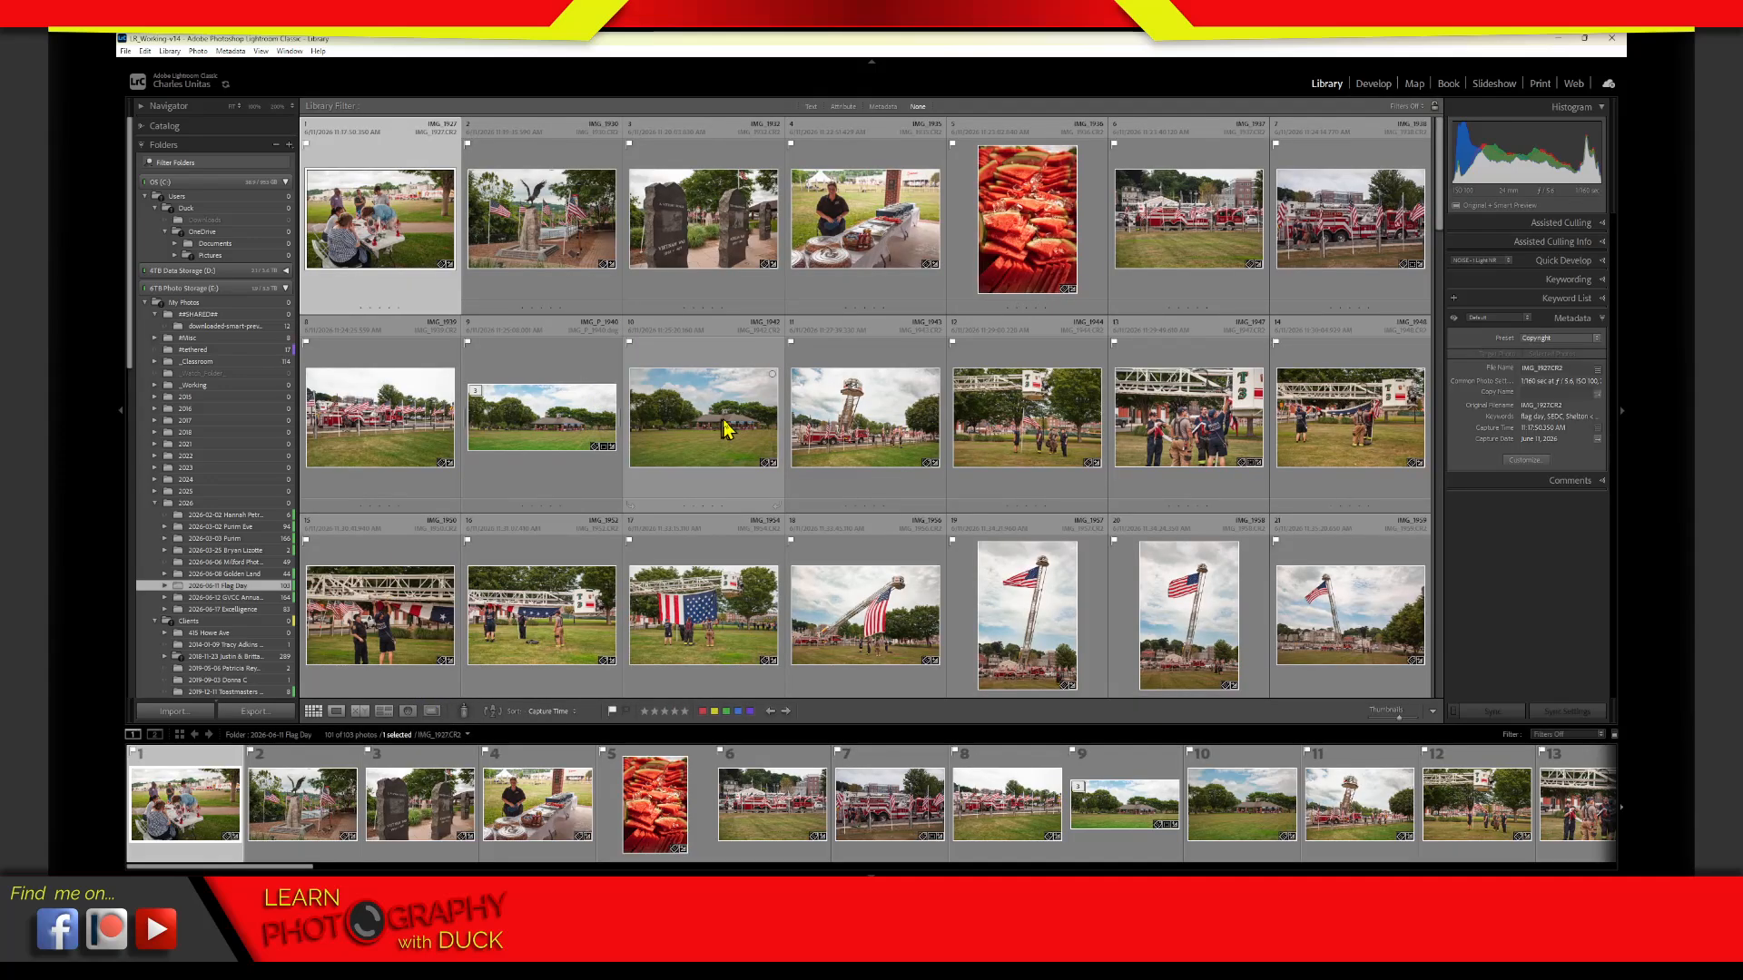
# Create a virtual copy of IMG_1942.CR2 in the Flag Day folder as a test duplicate, and select the copy
pyautogui.click(724, 445)
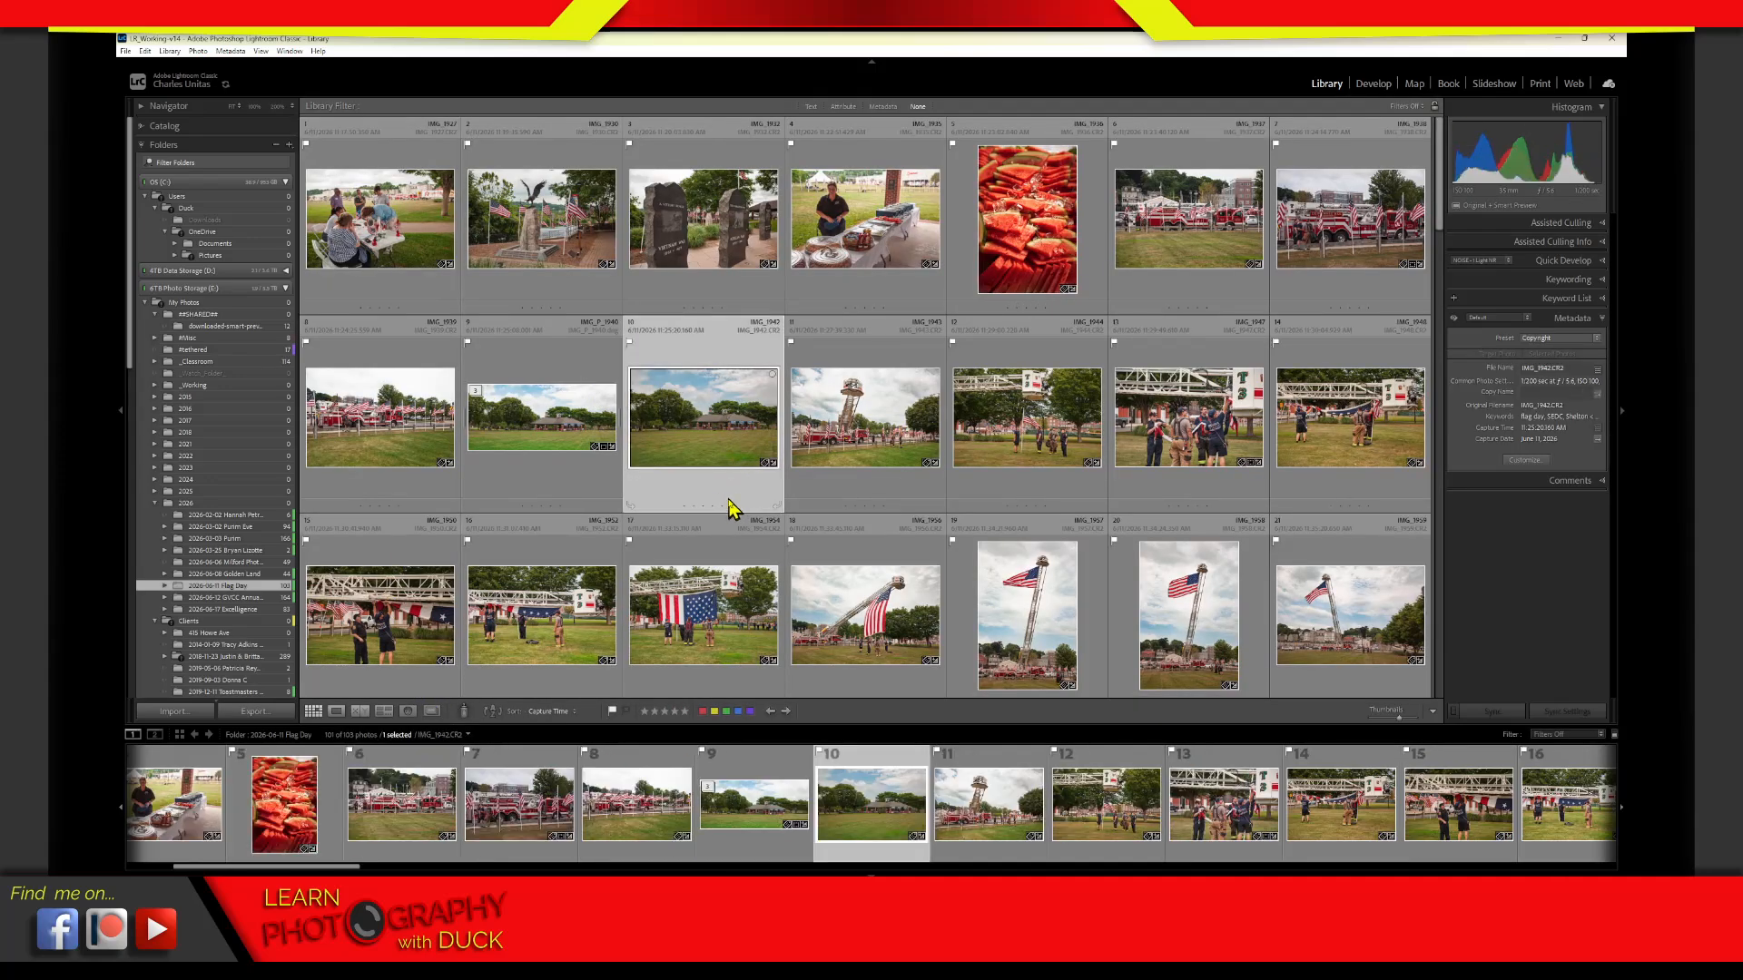
pyautogui.rightClick(724, 487)
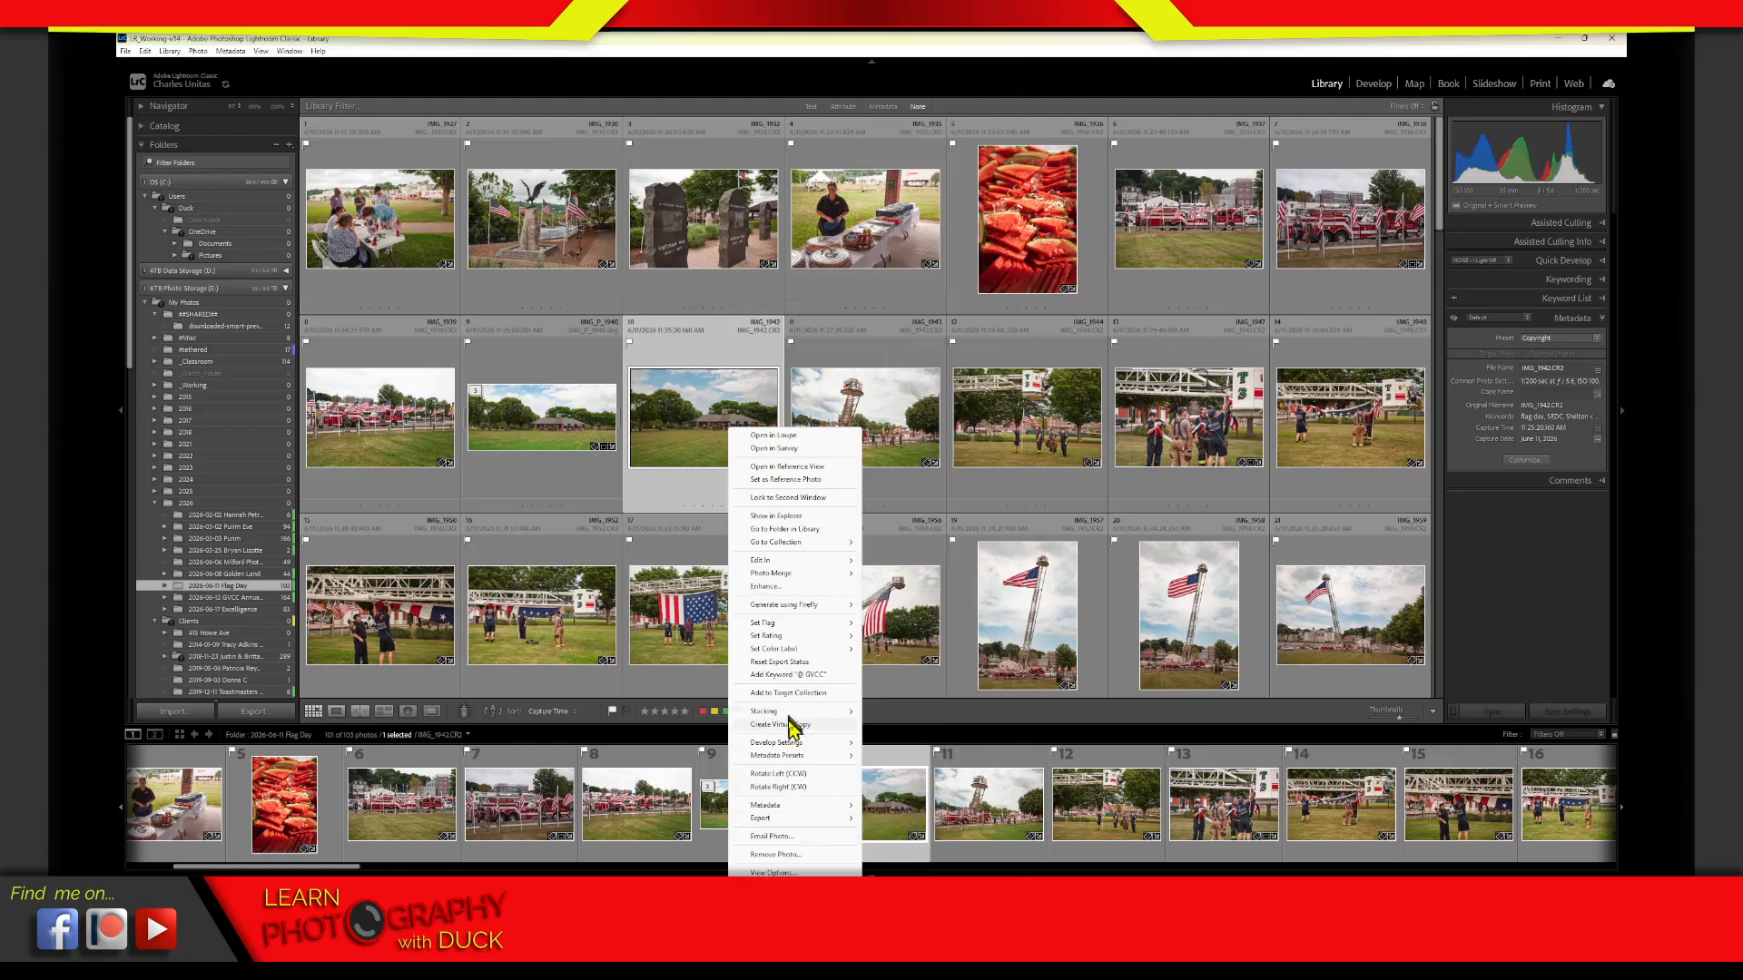
pyautogui.press('Escape')
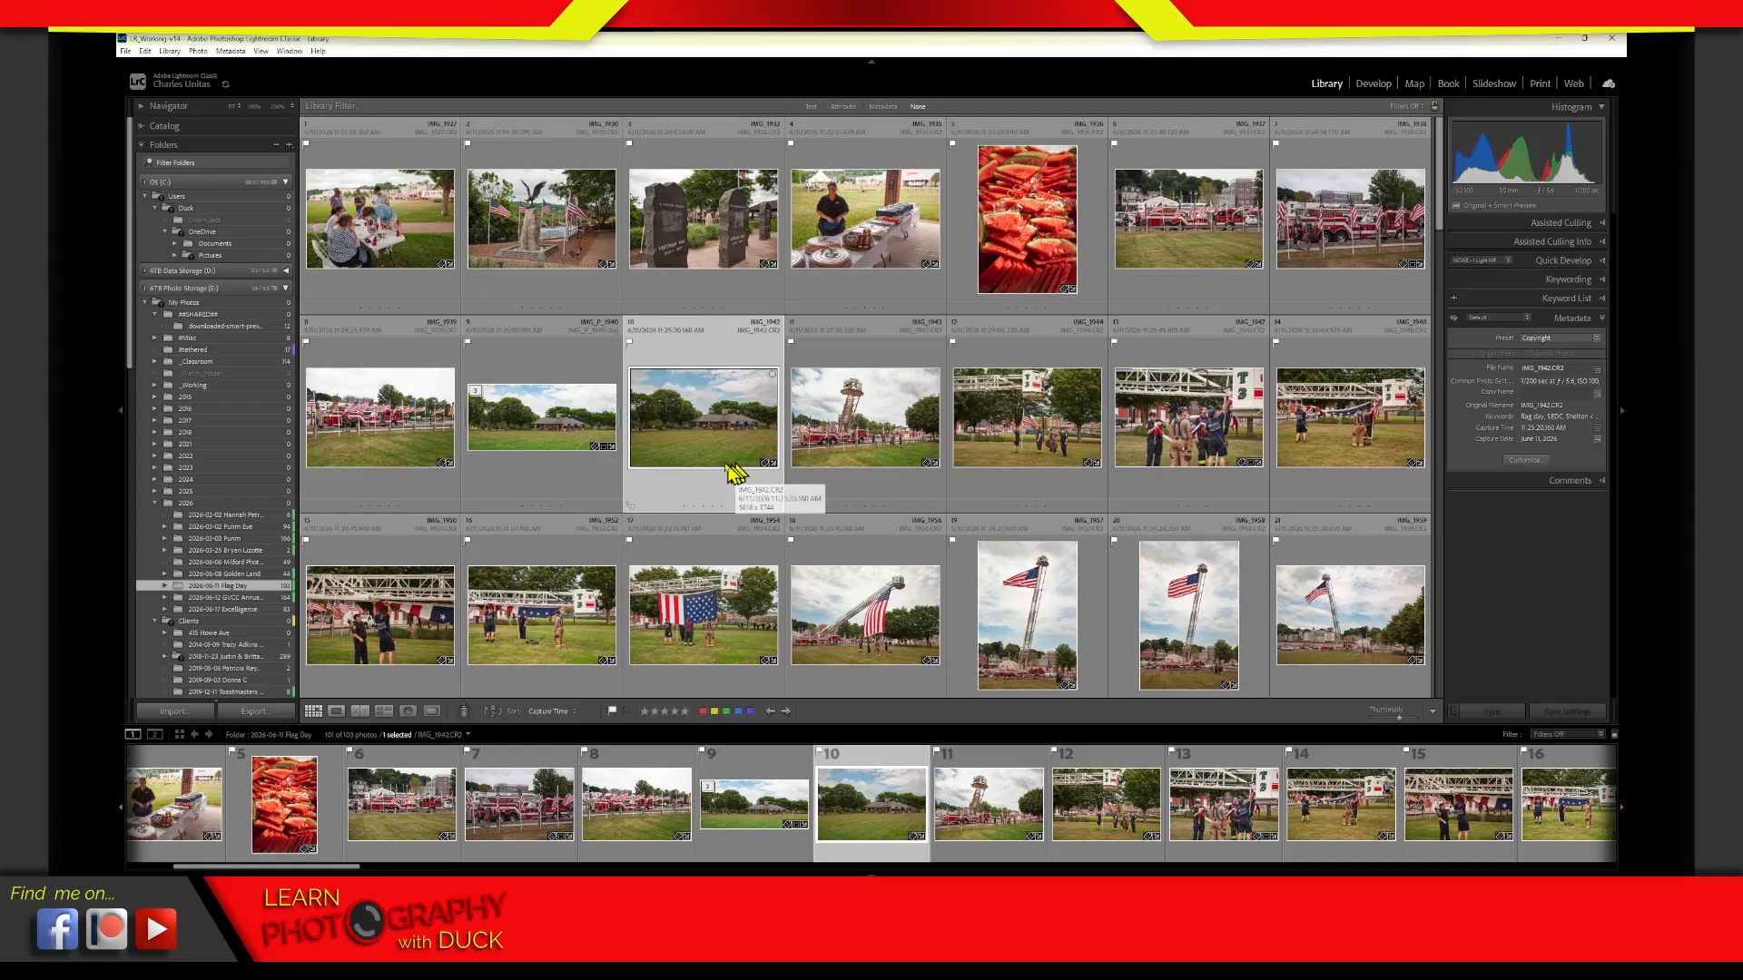
pyautogui.hotkey('ctrl', "'")
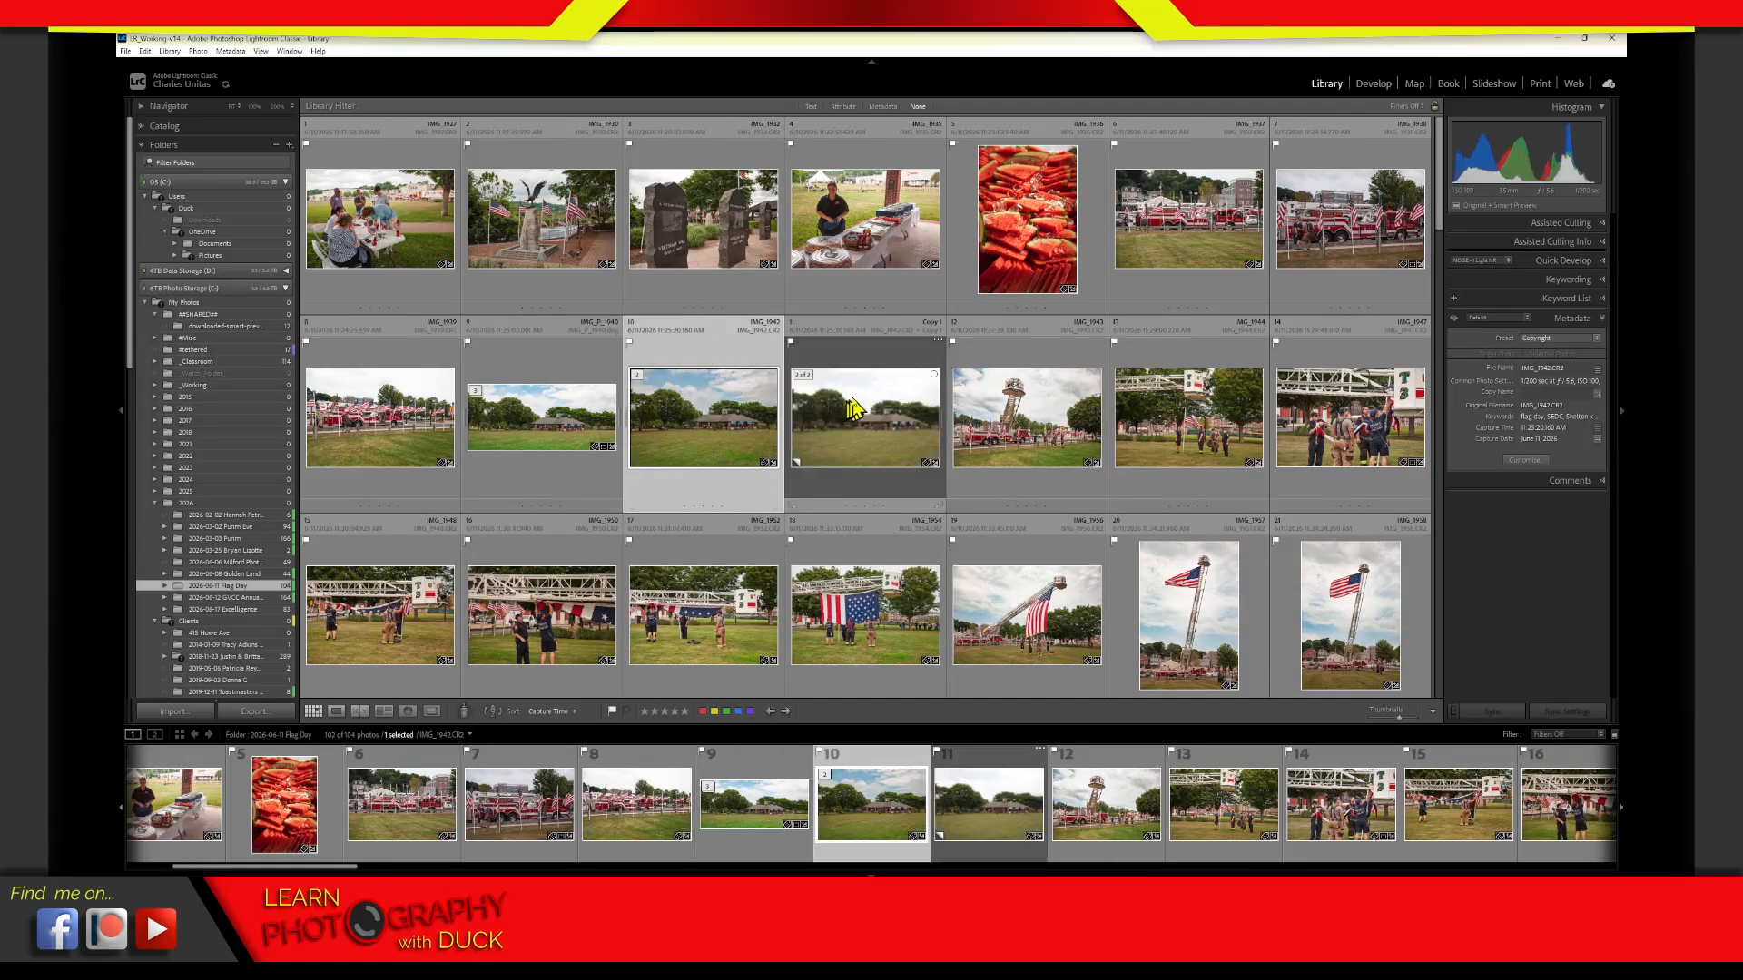
pyautogui.click(863, 379)
pyautogui.click(737, 437)
pyautogui.click(894, 360)
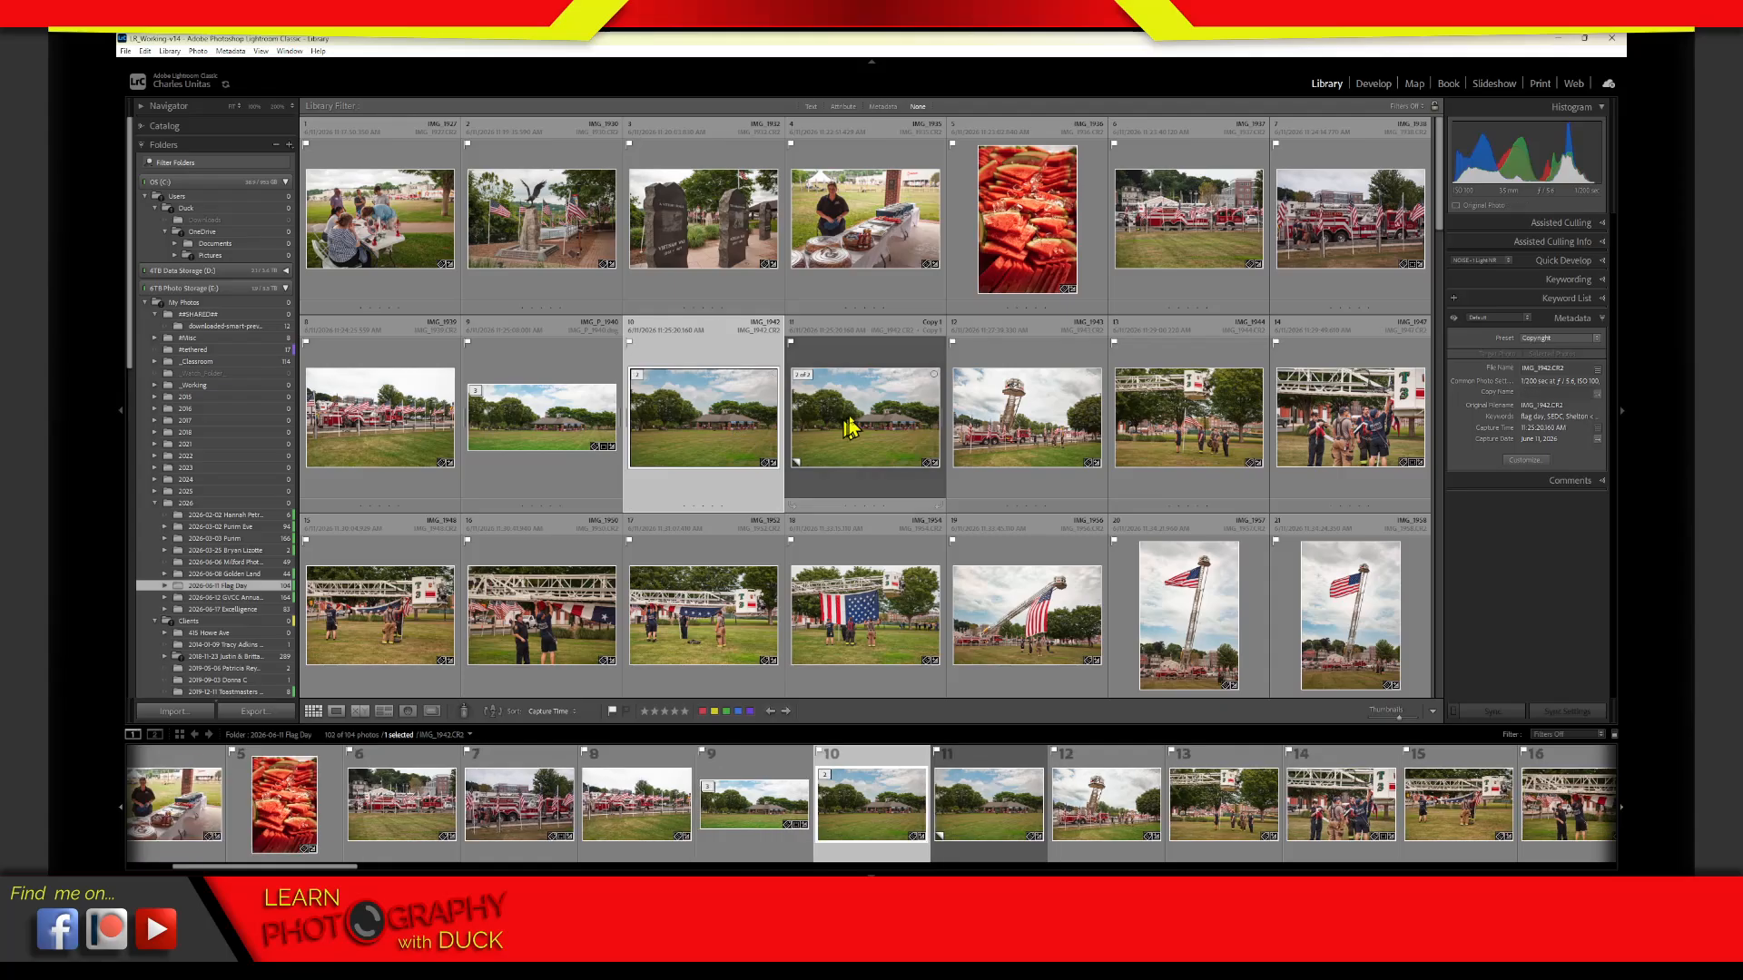
pyautogui.moveTo(907, 359); pyautogui.dragTo(762, 372)
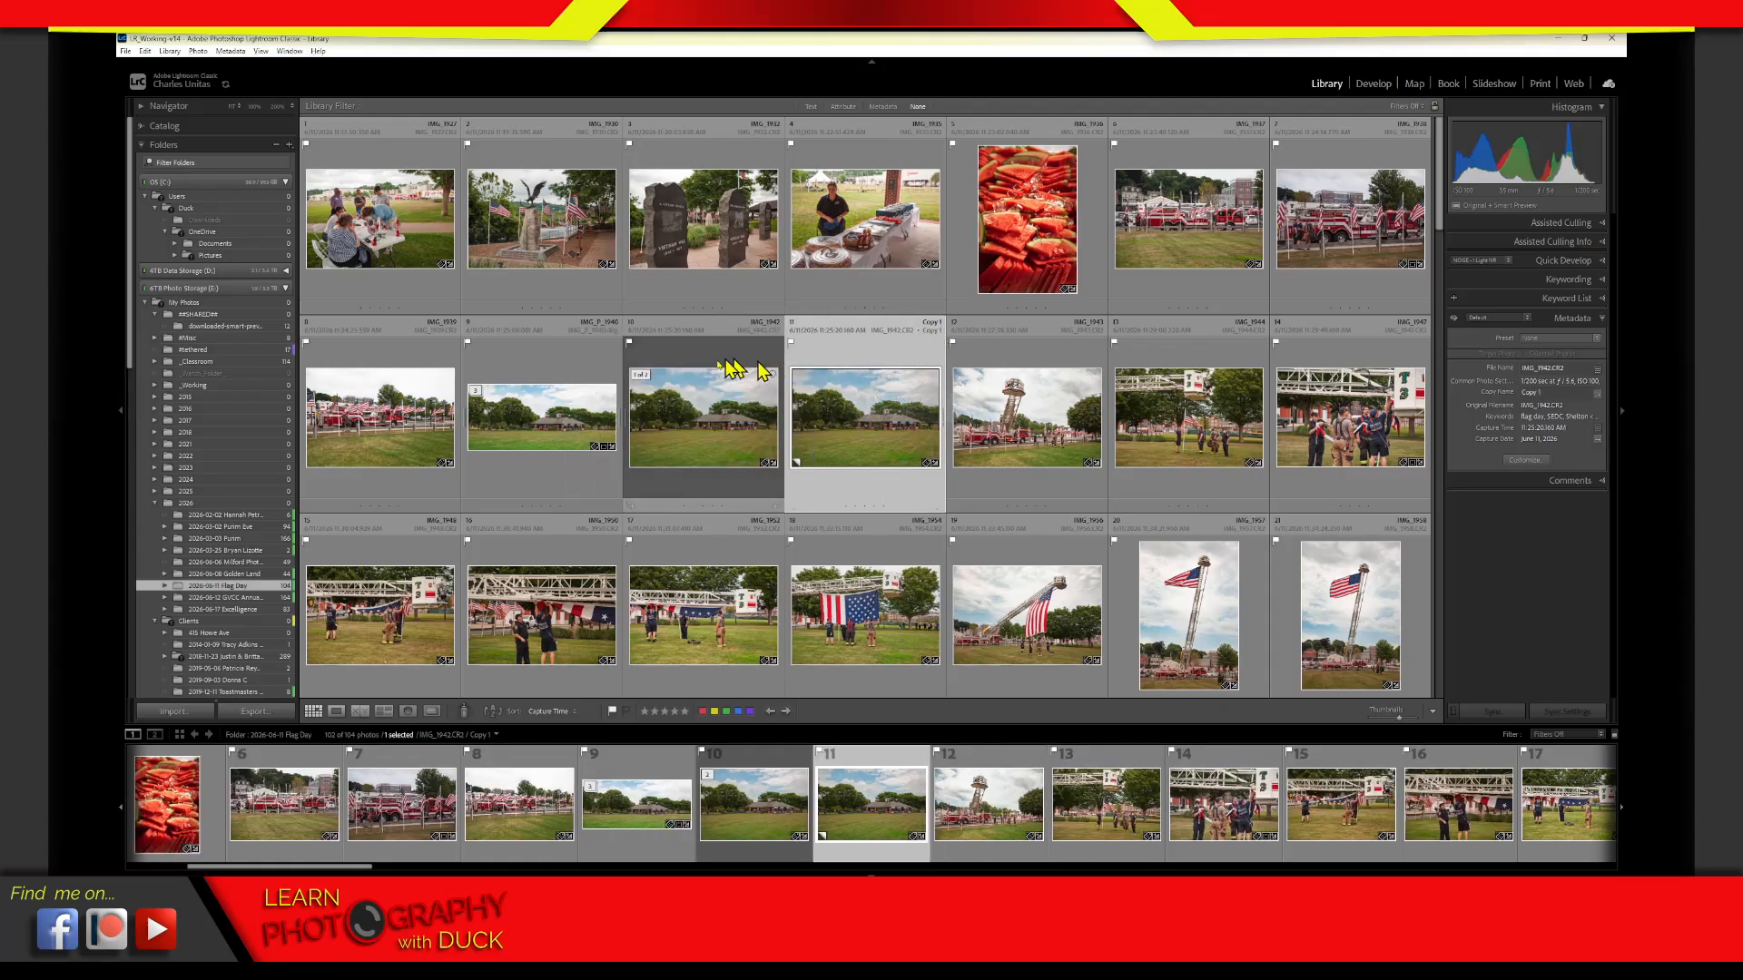
# Recheck the Flag Day folder in the Duplicates view with hidden duplicates shown, and return to the grid
pyautogui.click(432, 710)
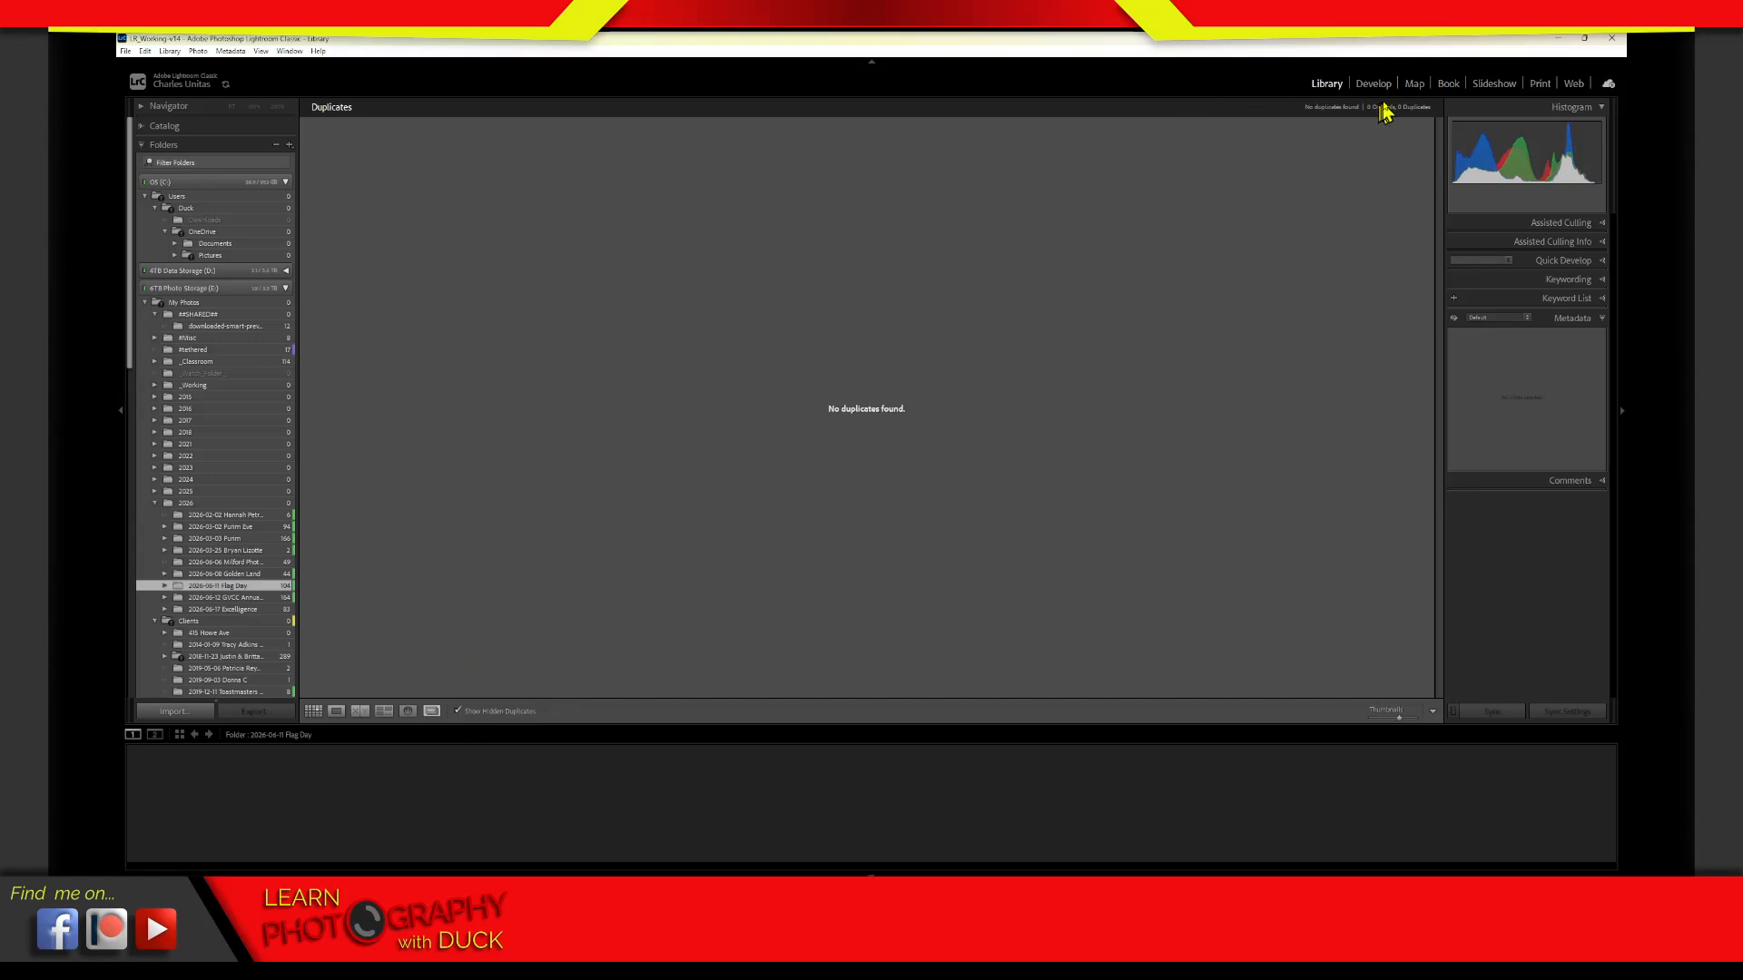
pyautogui.click(434, 711)
pyautogui.click(436, 710)
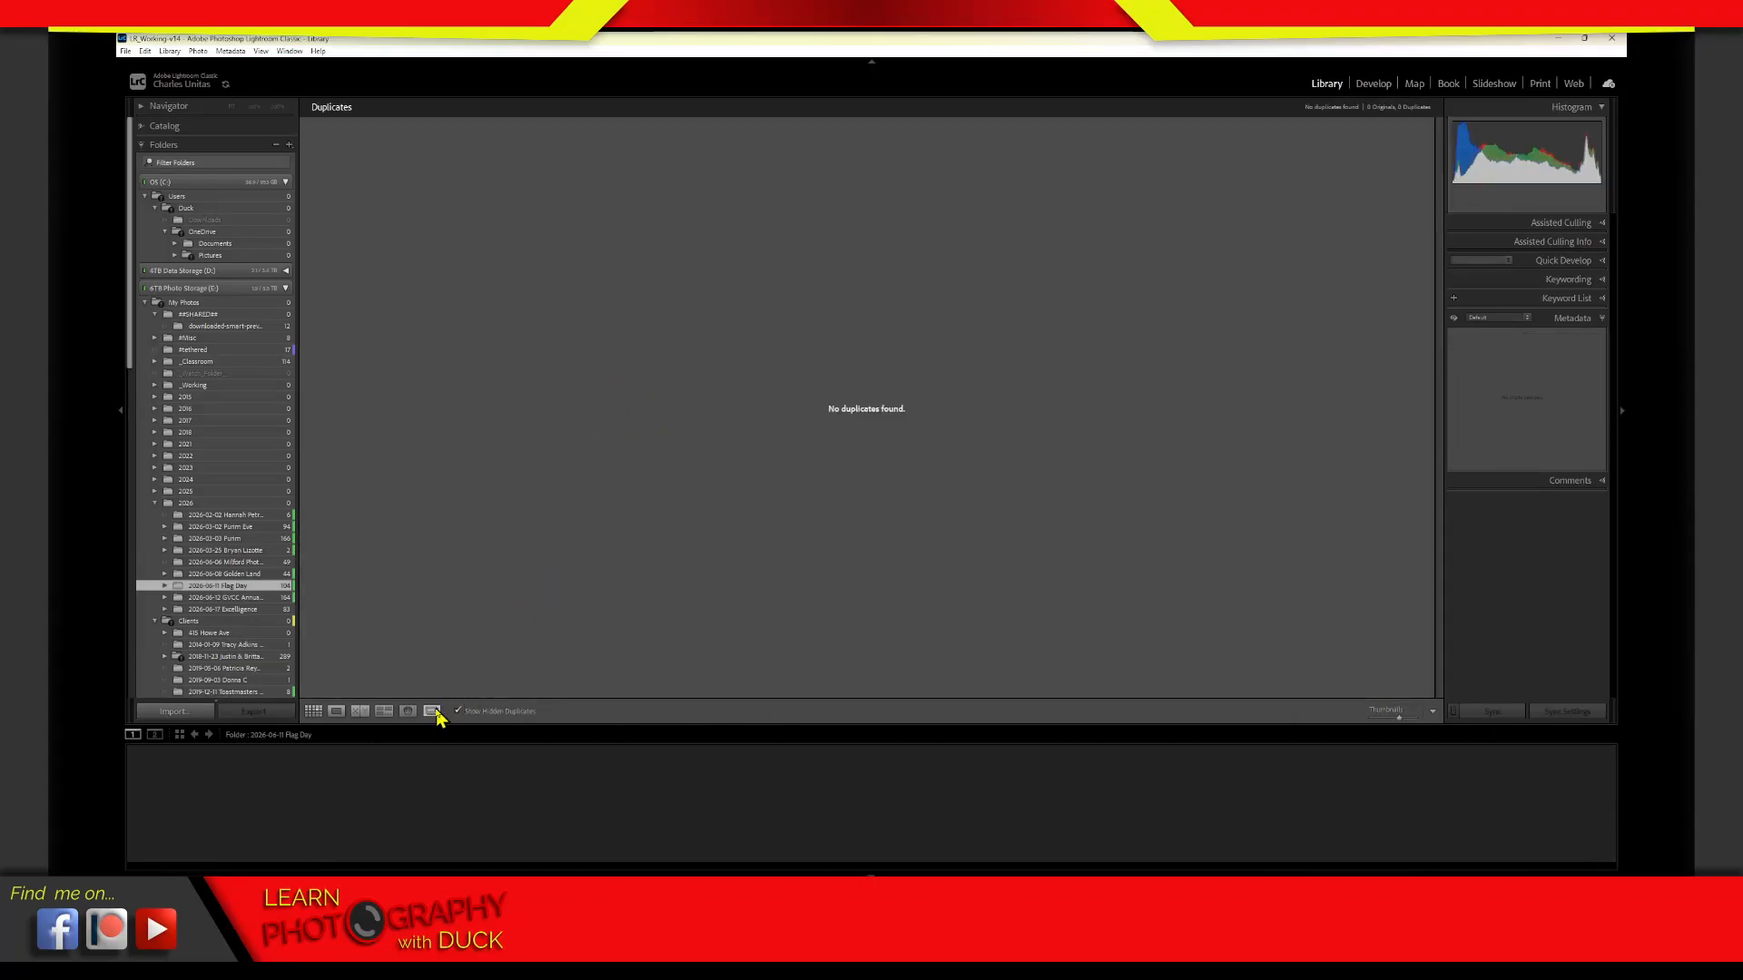
pyautogui.click(434, 712)
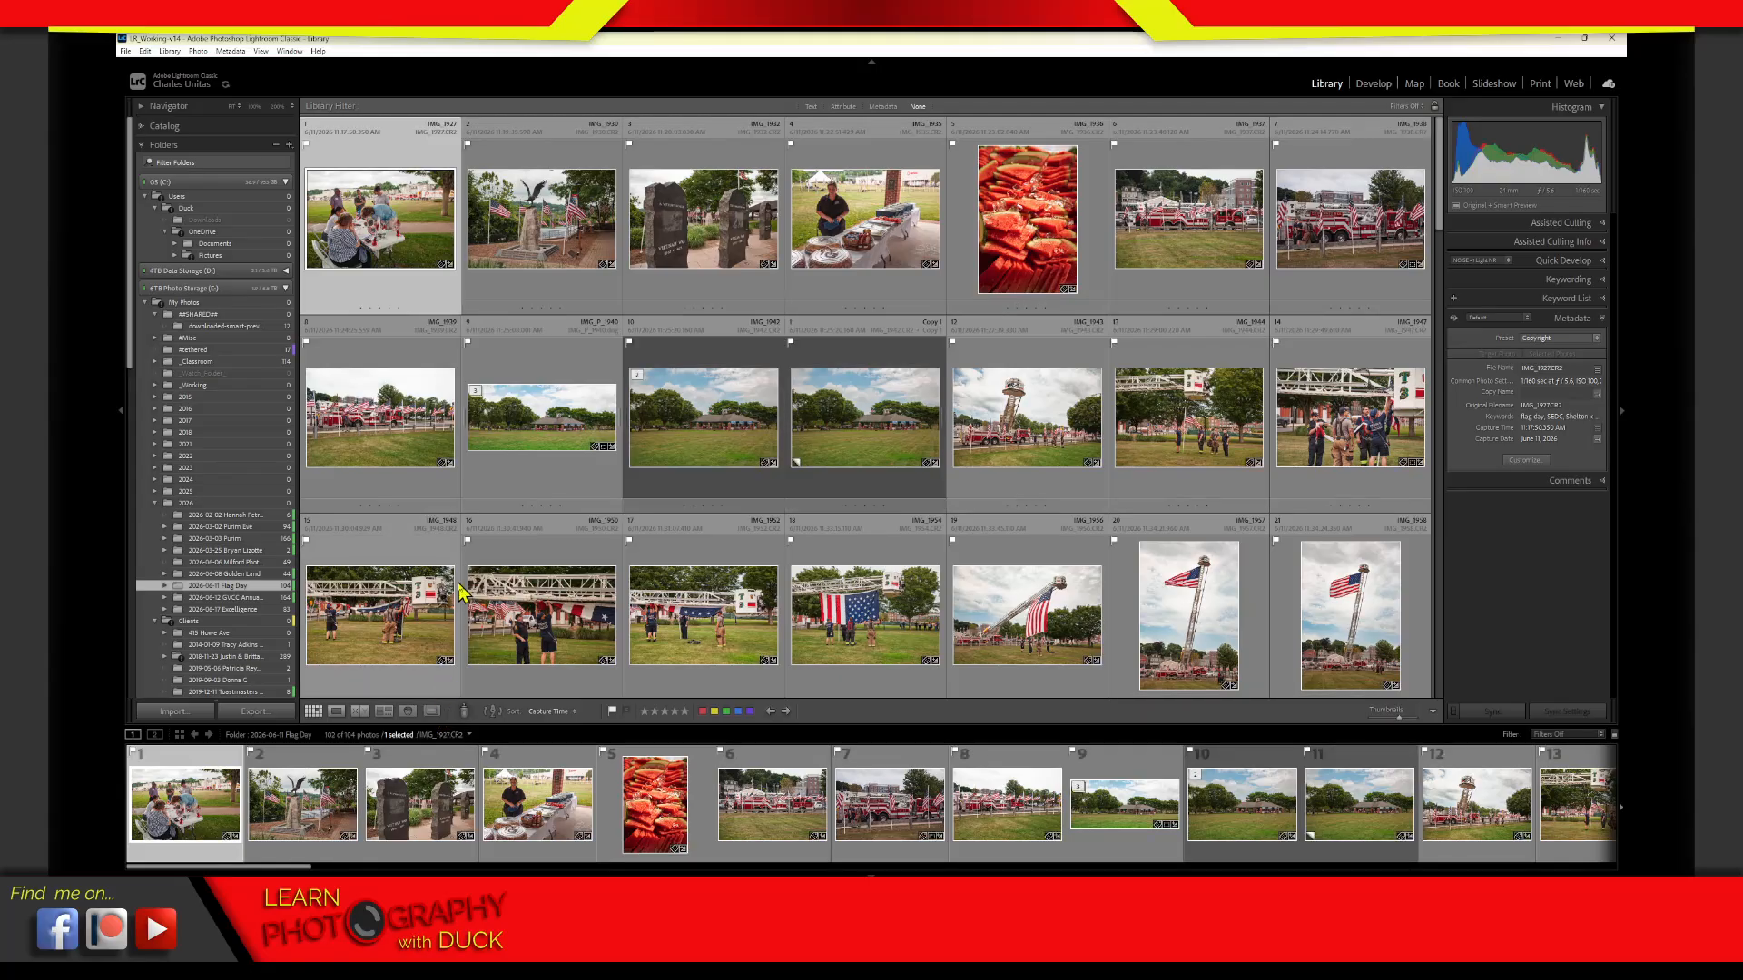
# Remove the virtual copy of IMG_1942.CR2 from the Flag Day folder and from Lightroom
pyautogui.click(888, 357)
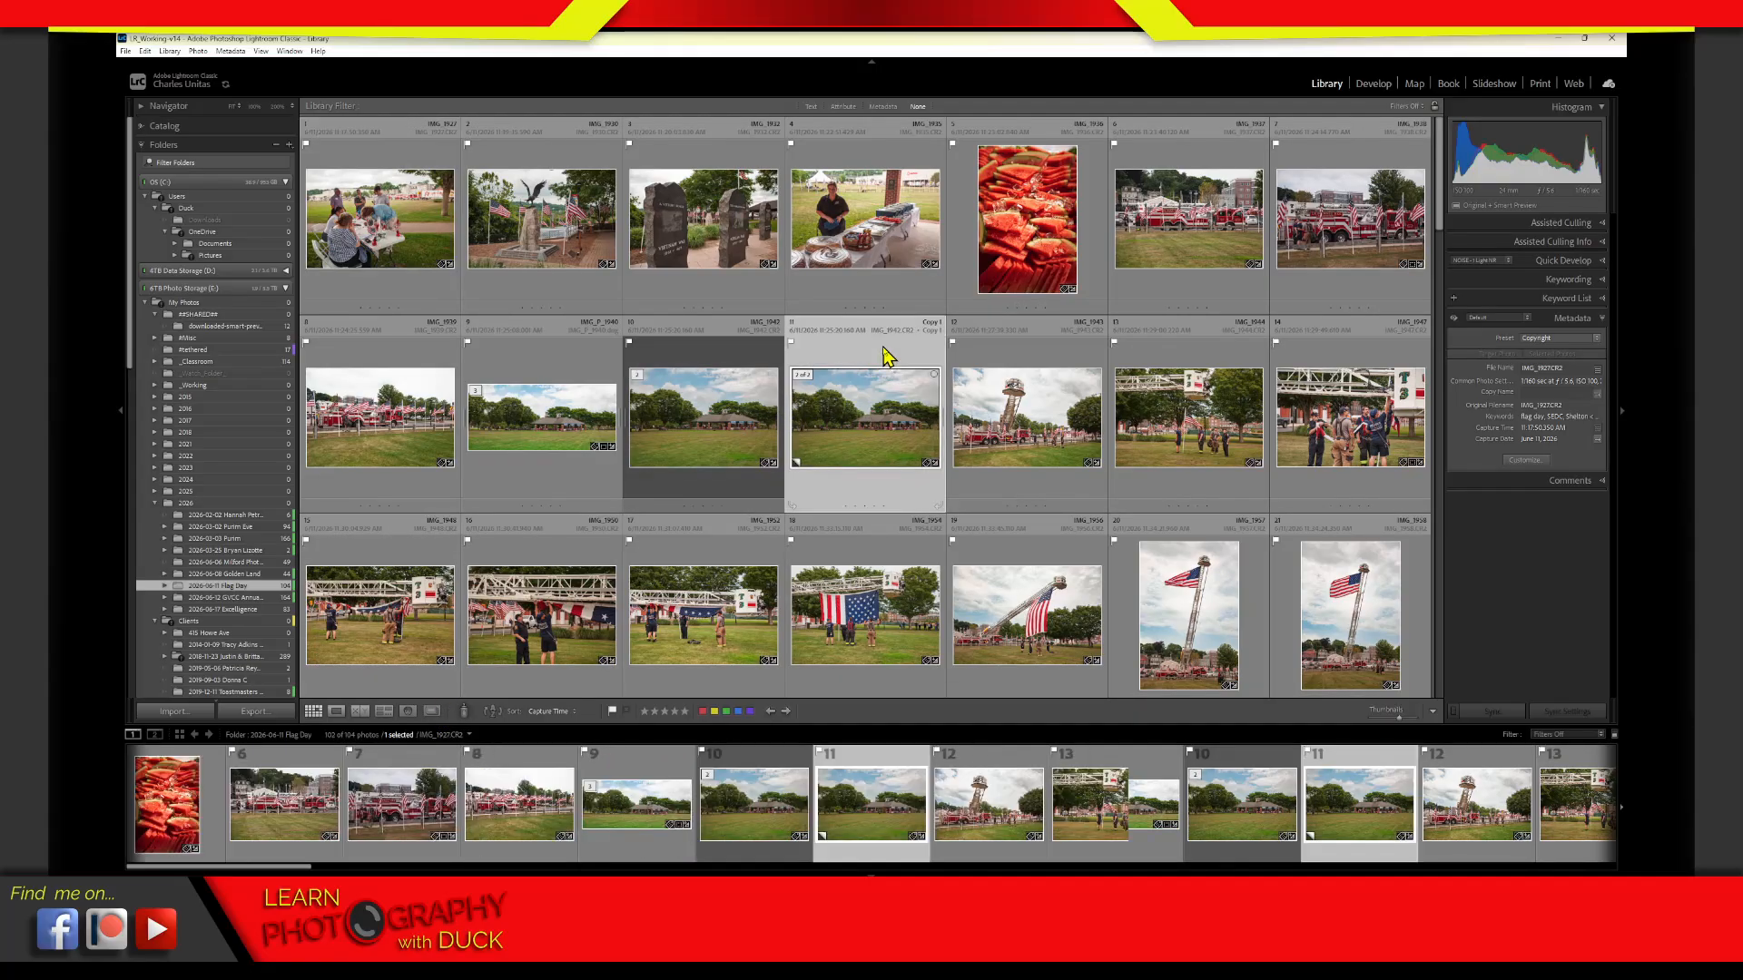
pyautogui.press('Delete')
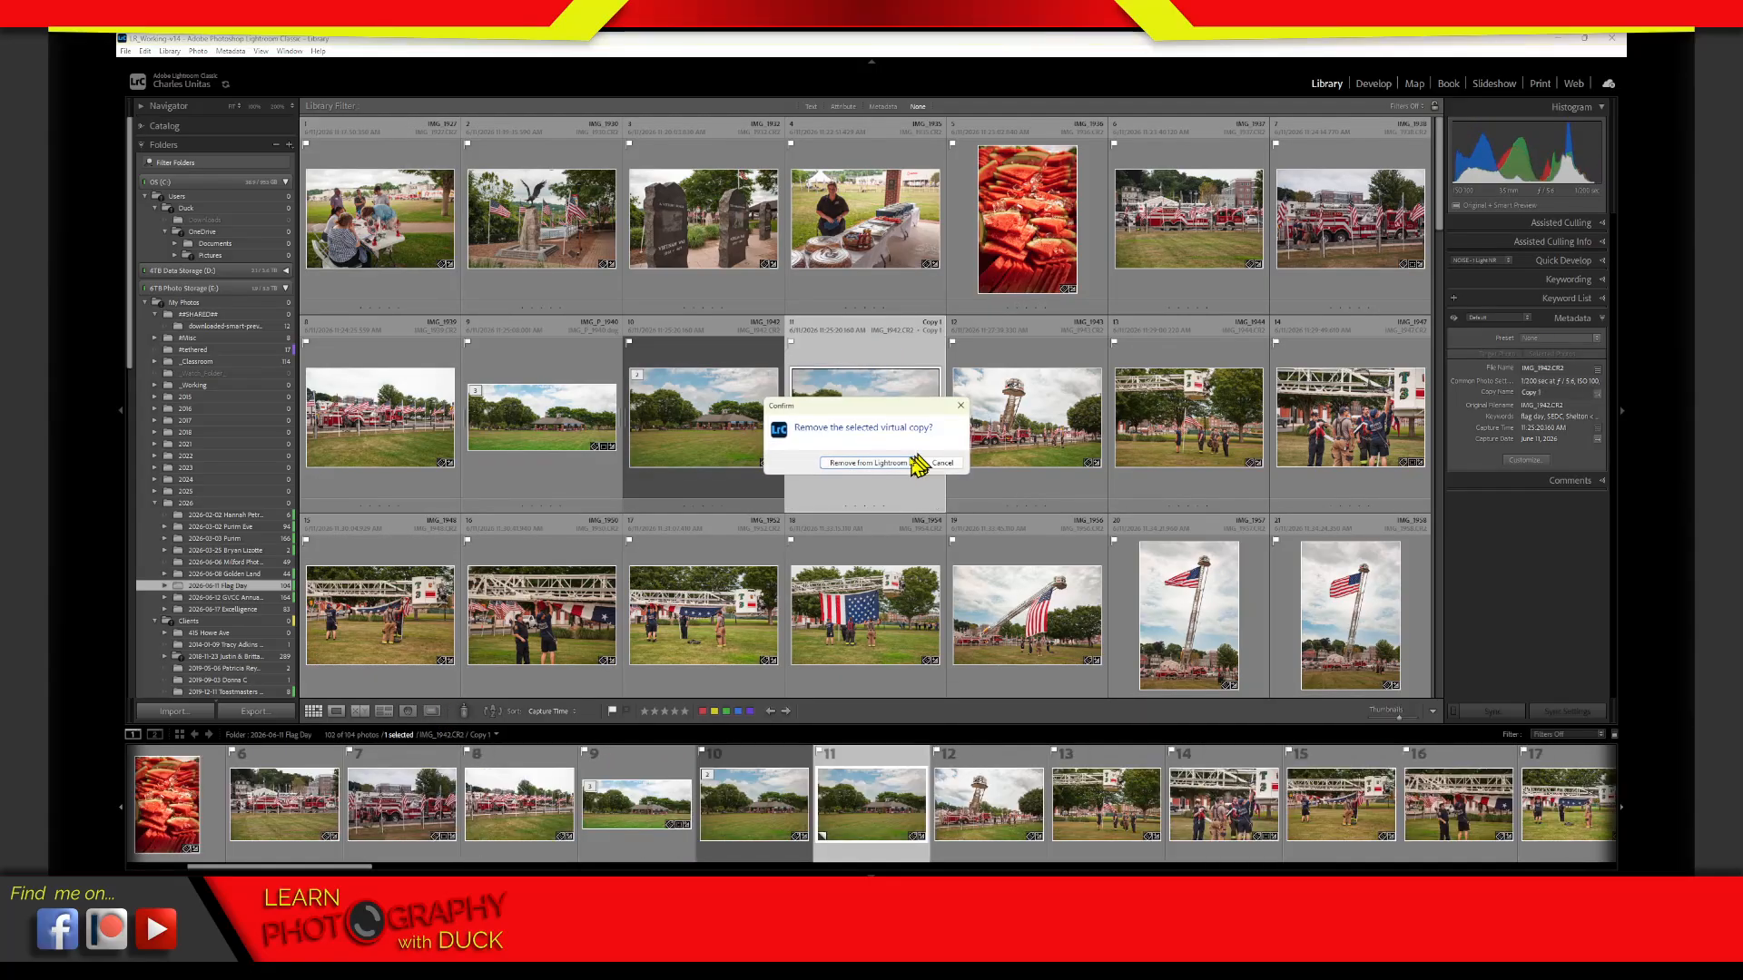
pyautogui.click(887, 467)
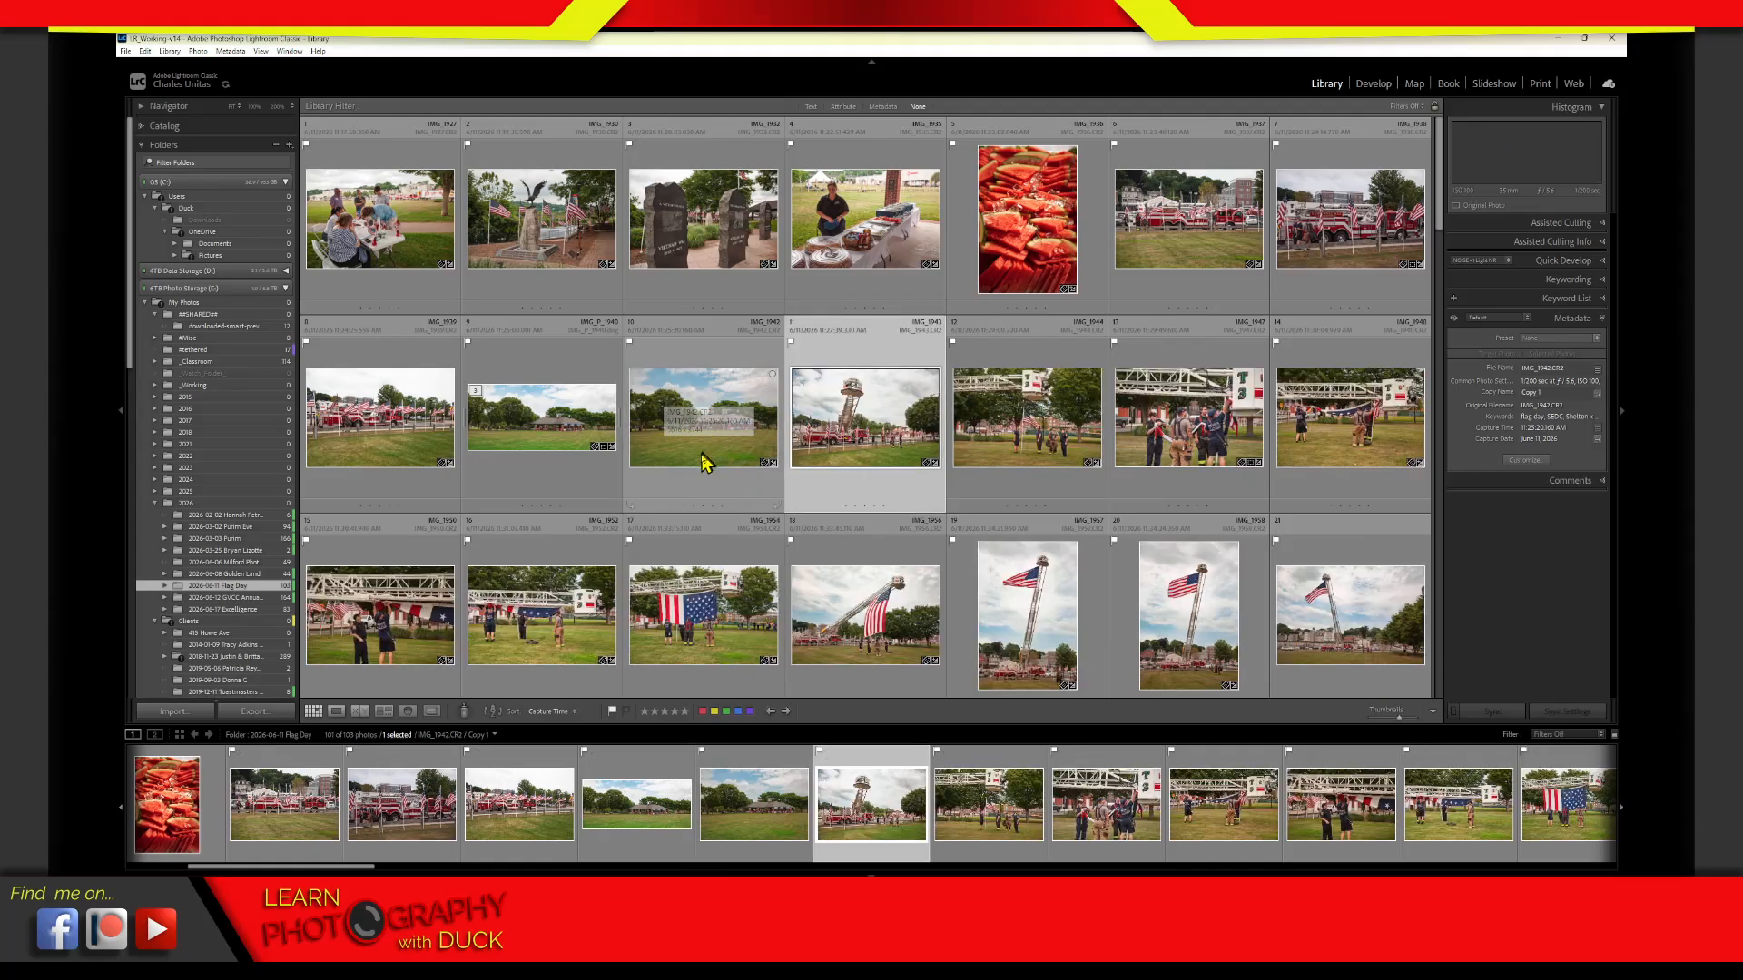
# Browse the near-identical church photos in the Milford Photo Photowalk folder and check that folder in the Duplicates view
pyautogui.click(247, 563)
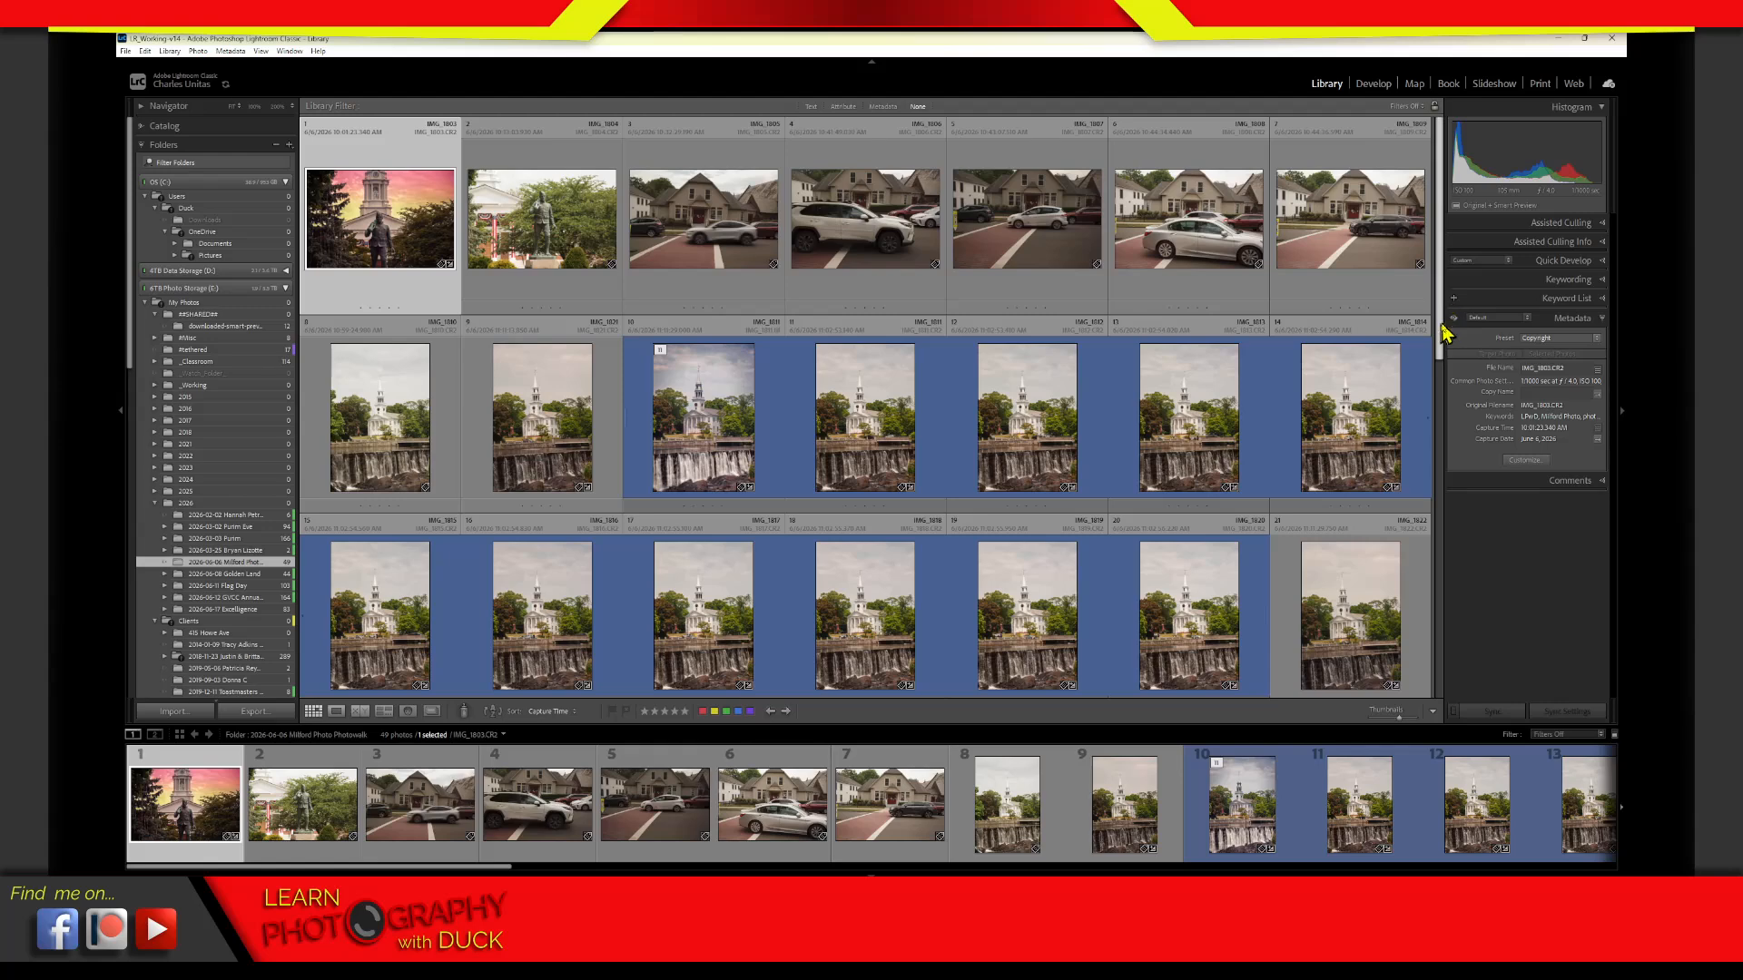
pyautogui.moveTo(1444, 329); pyautogui.dragTo(1445, 400)
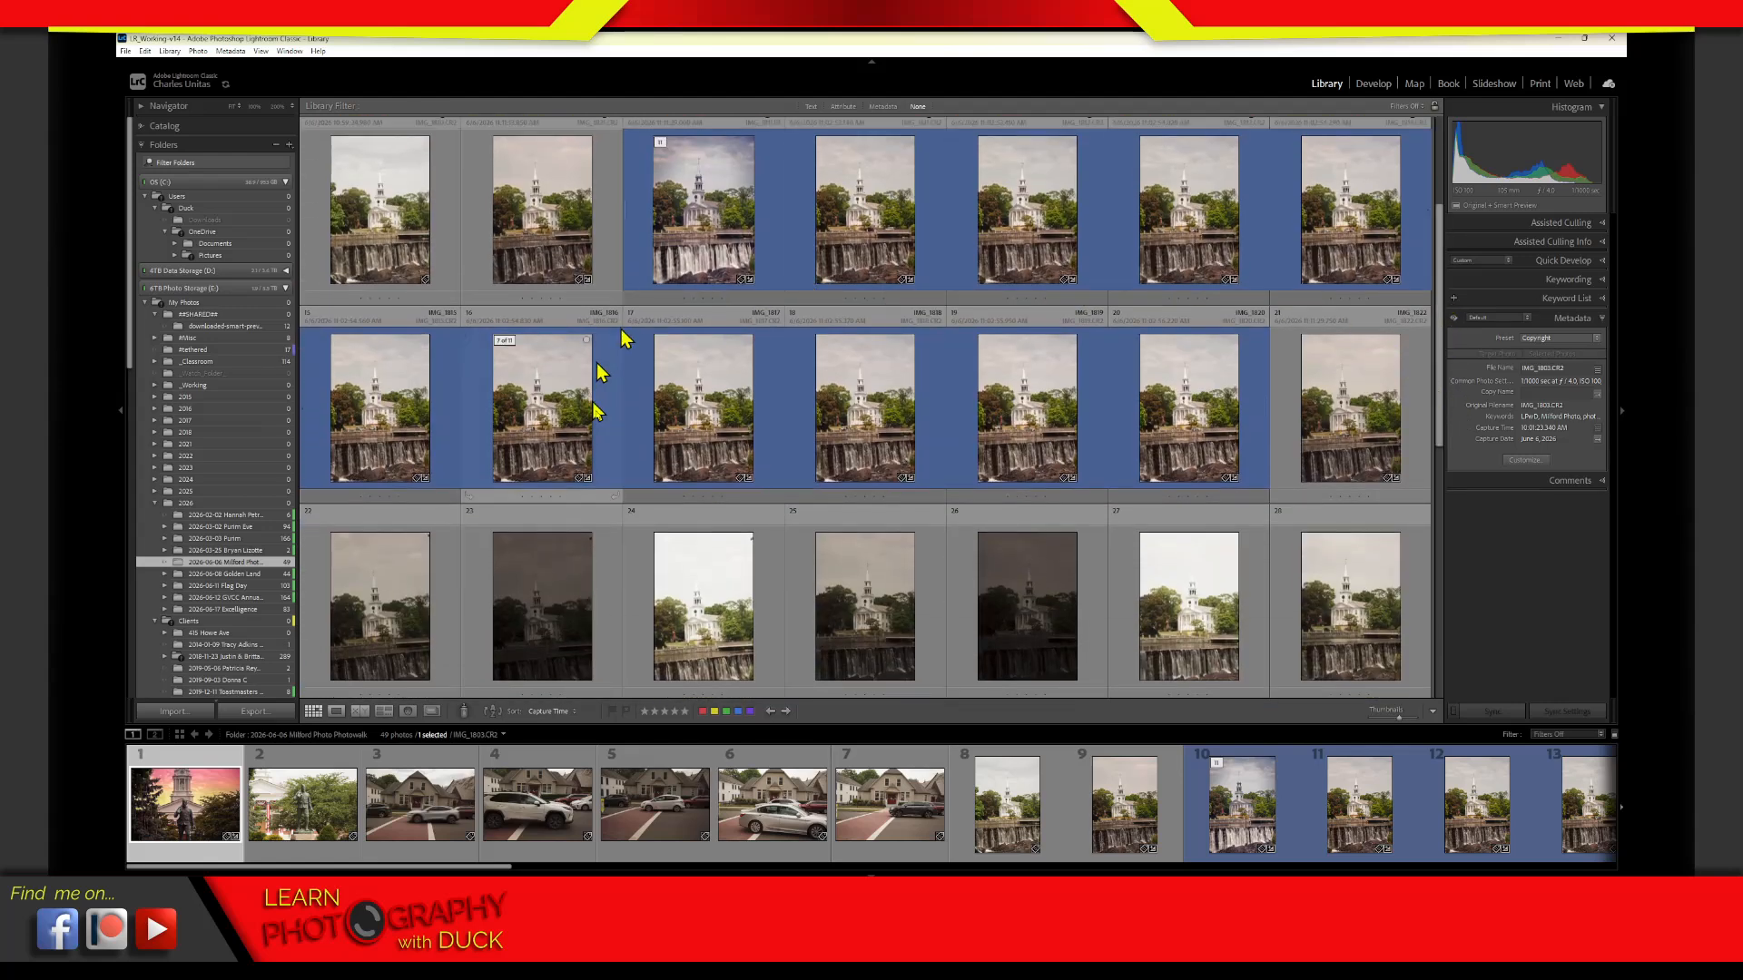
pyautogui.click(433, 713)
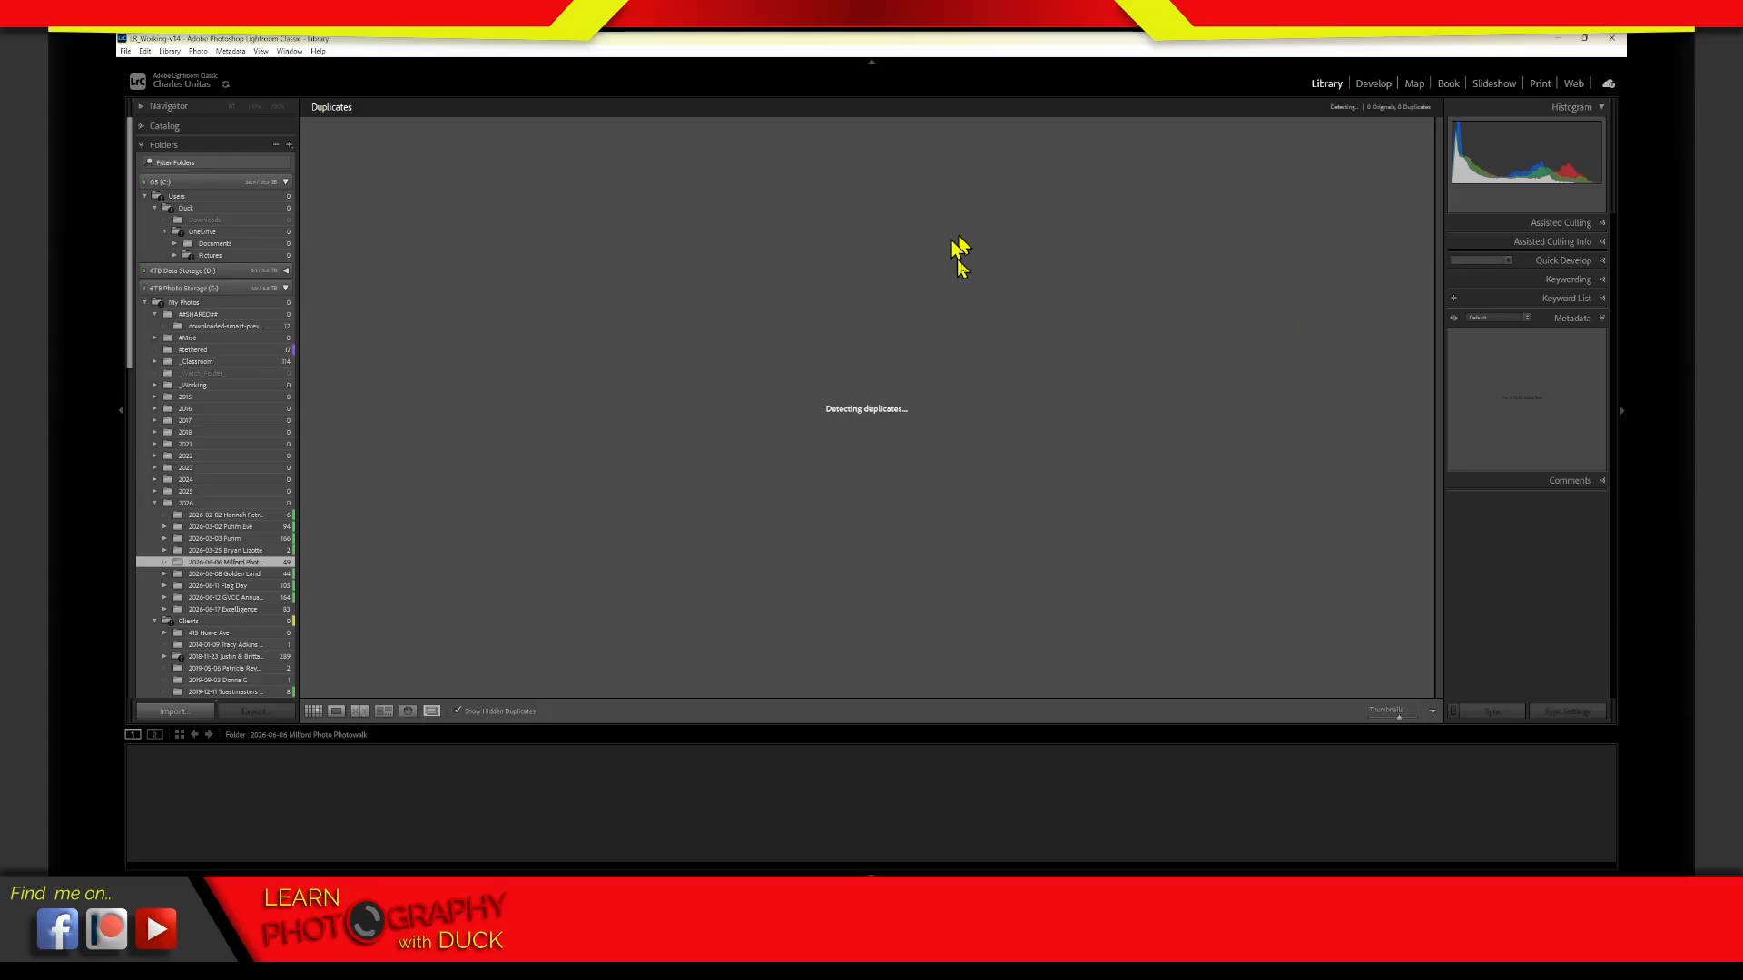
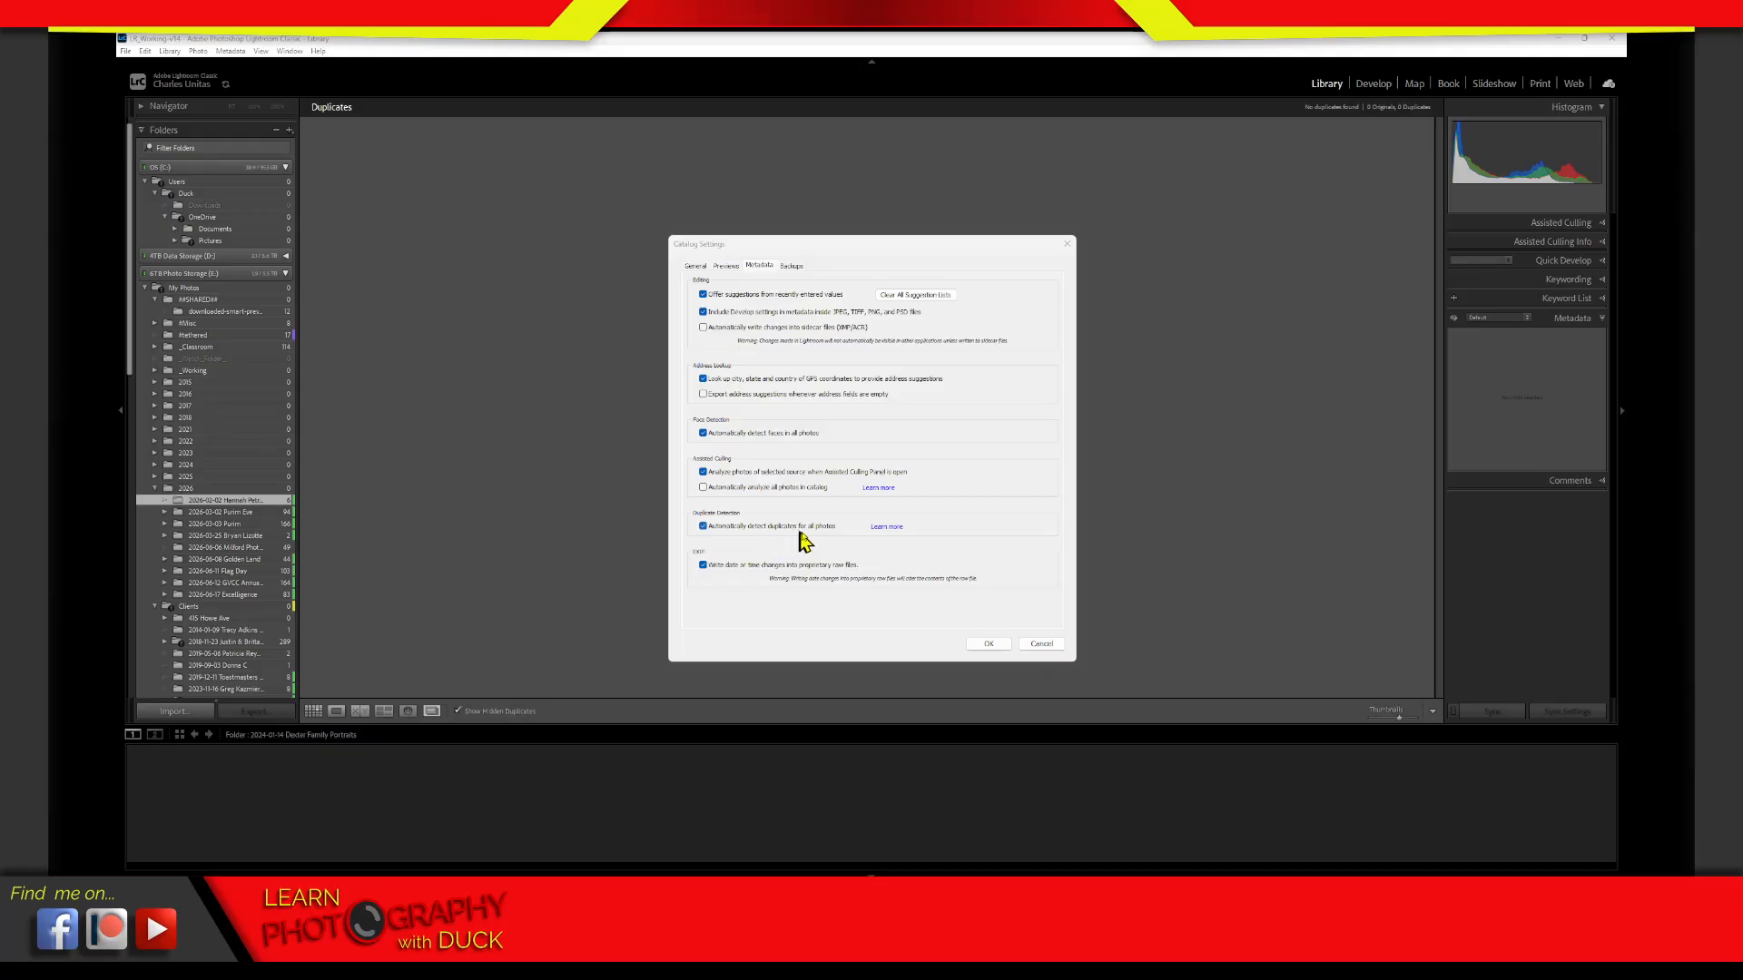
# Turn automatic duplicate detection for all photos off and back on, and open its help article at the steps for viewing duplicates
pyautogui.click(826, 529)
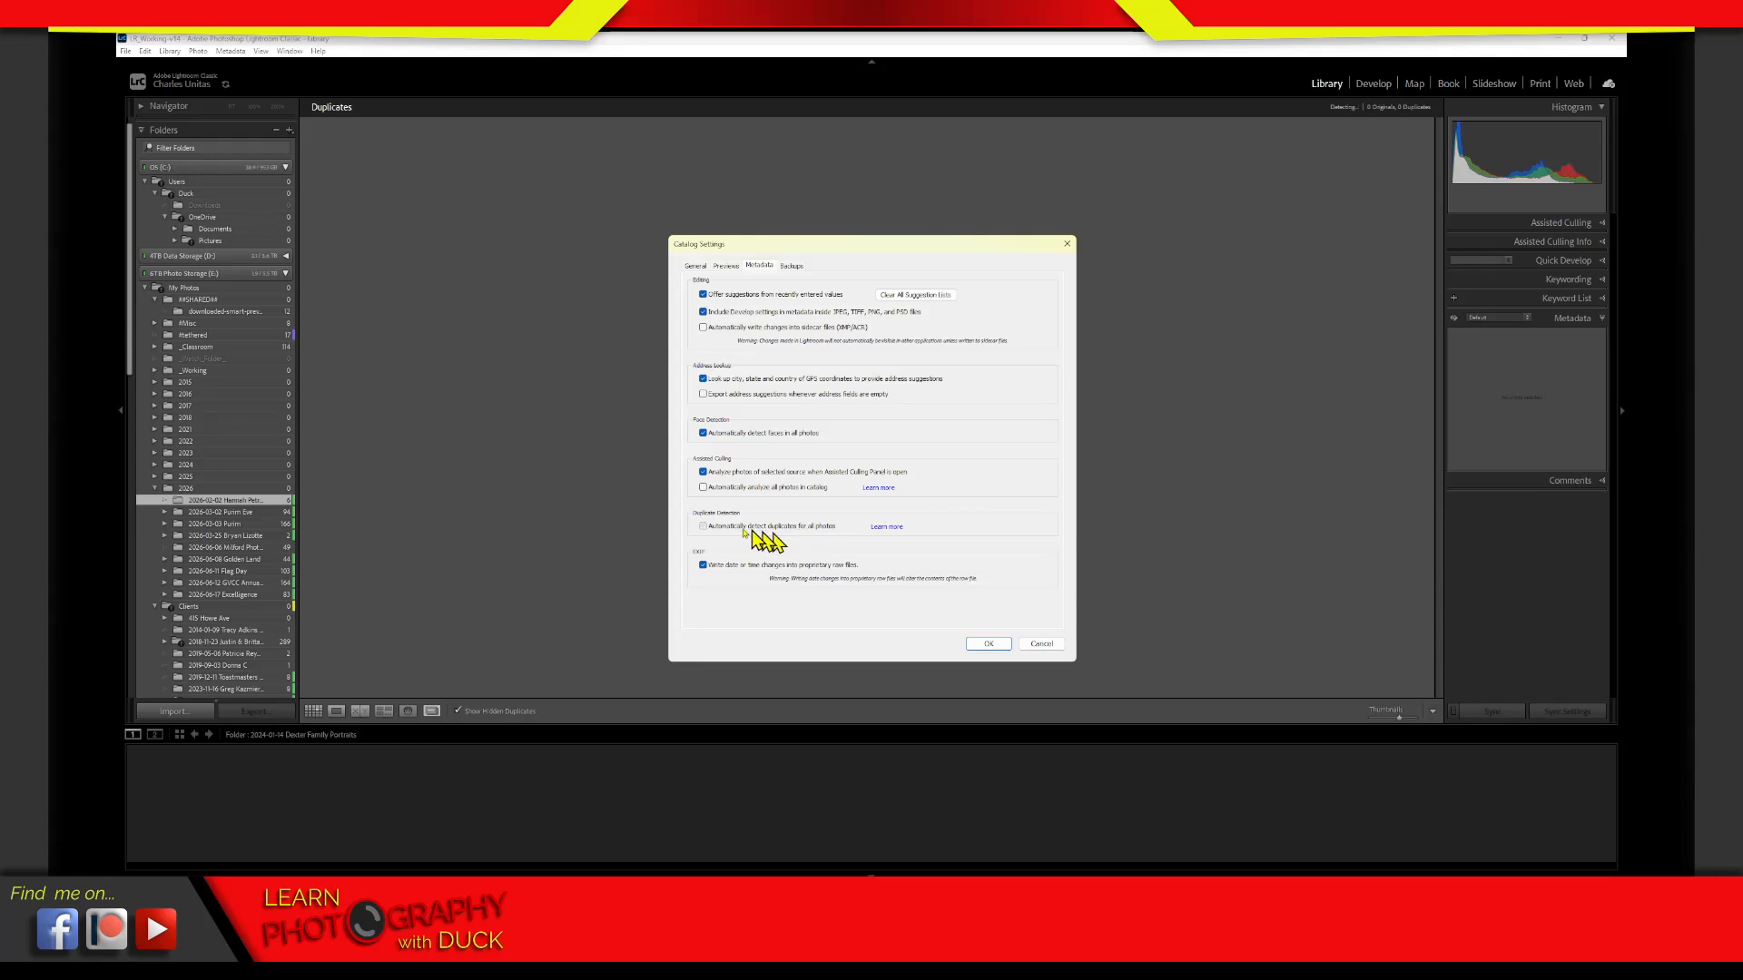
pyautogui.click(704, 526)
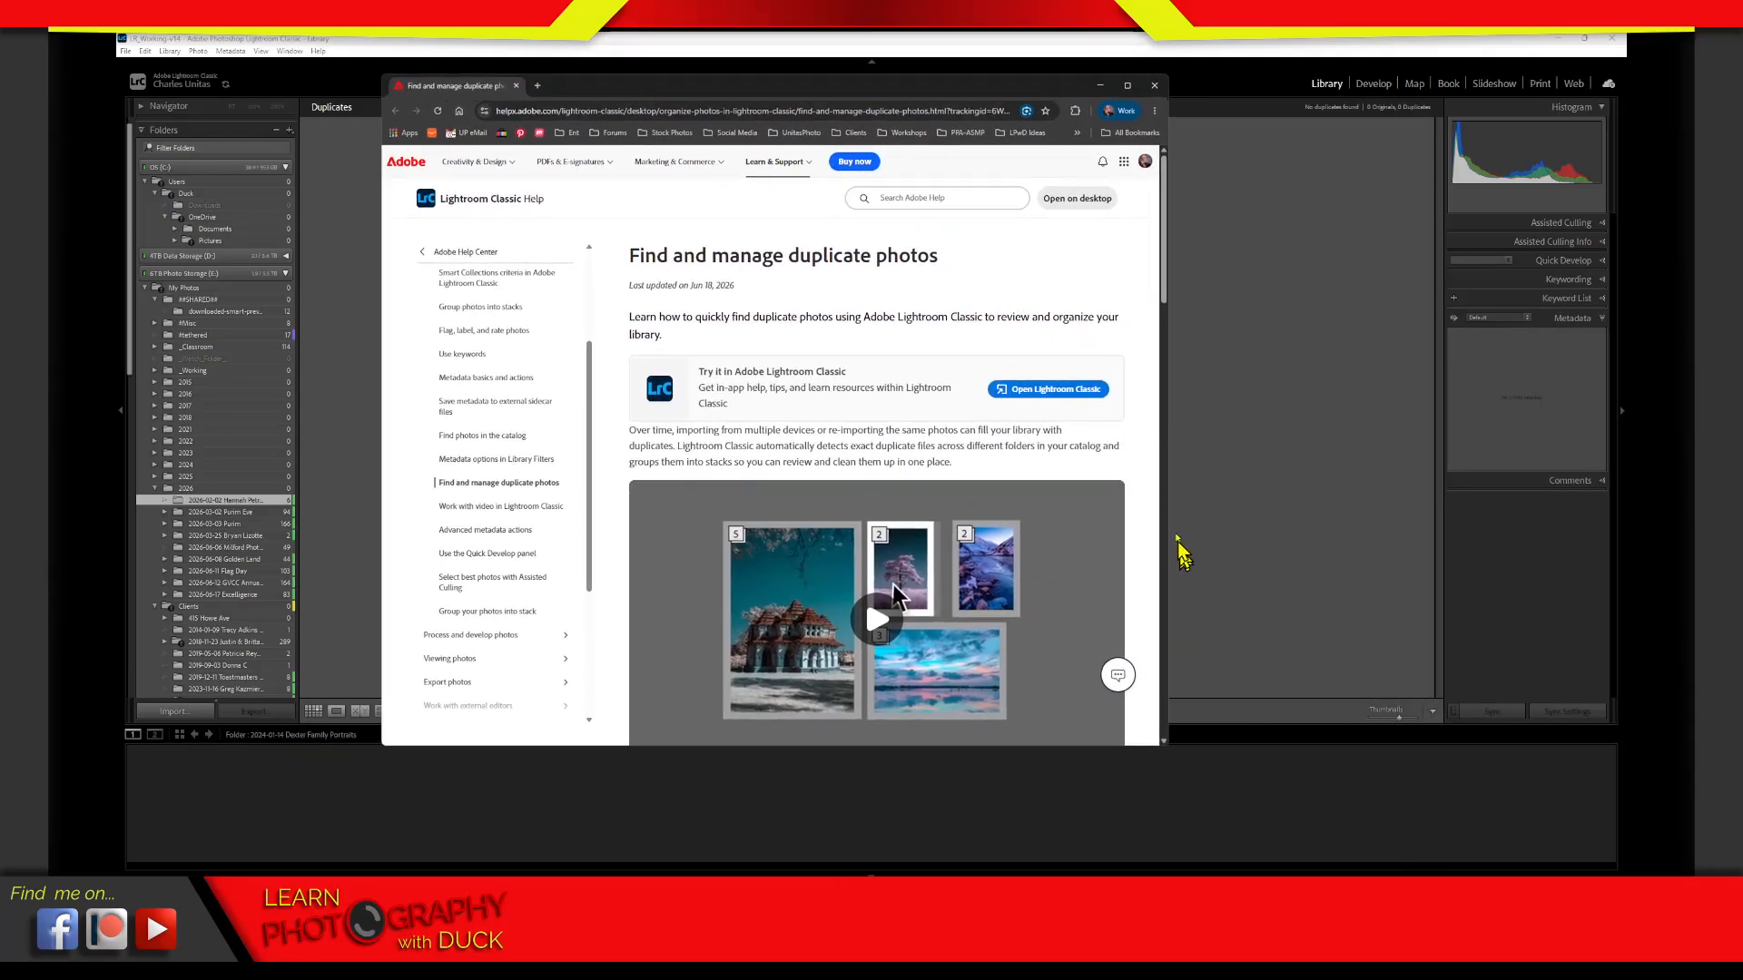
pyautogui.click(1166, 285)
pyautogui.moveTo(1166, 306)
pyautogui.mouseDown()
pyautogui.moveTo(1147, 241)
pyautogui.moveTo(1159, 328)
pyautogui.mouseUp()
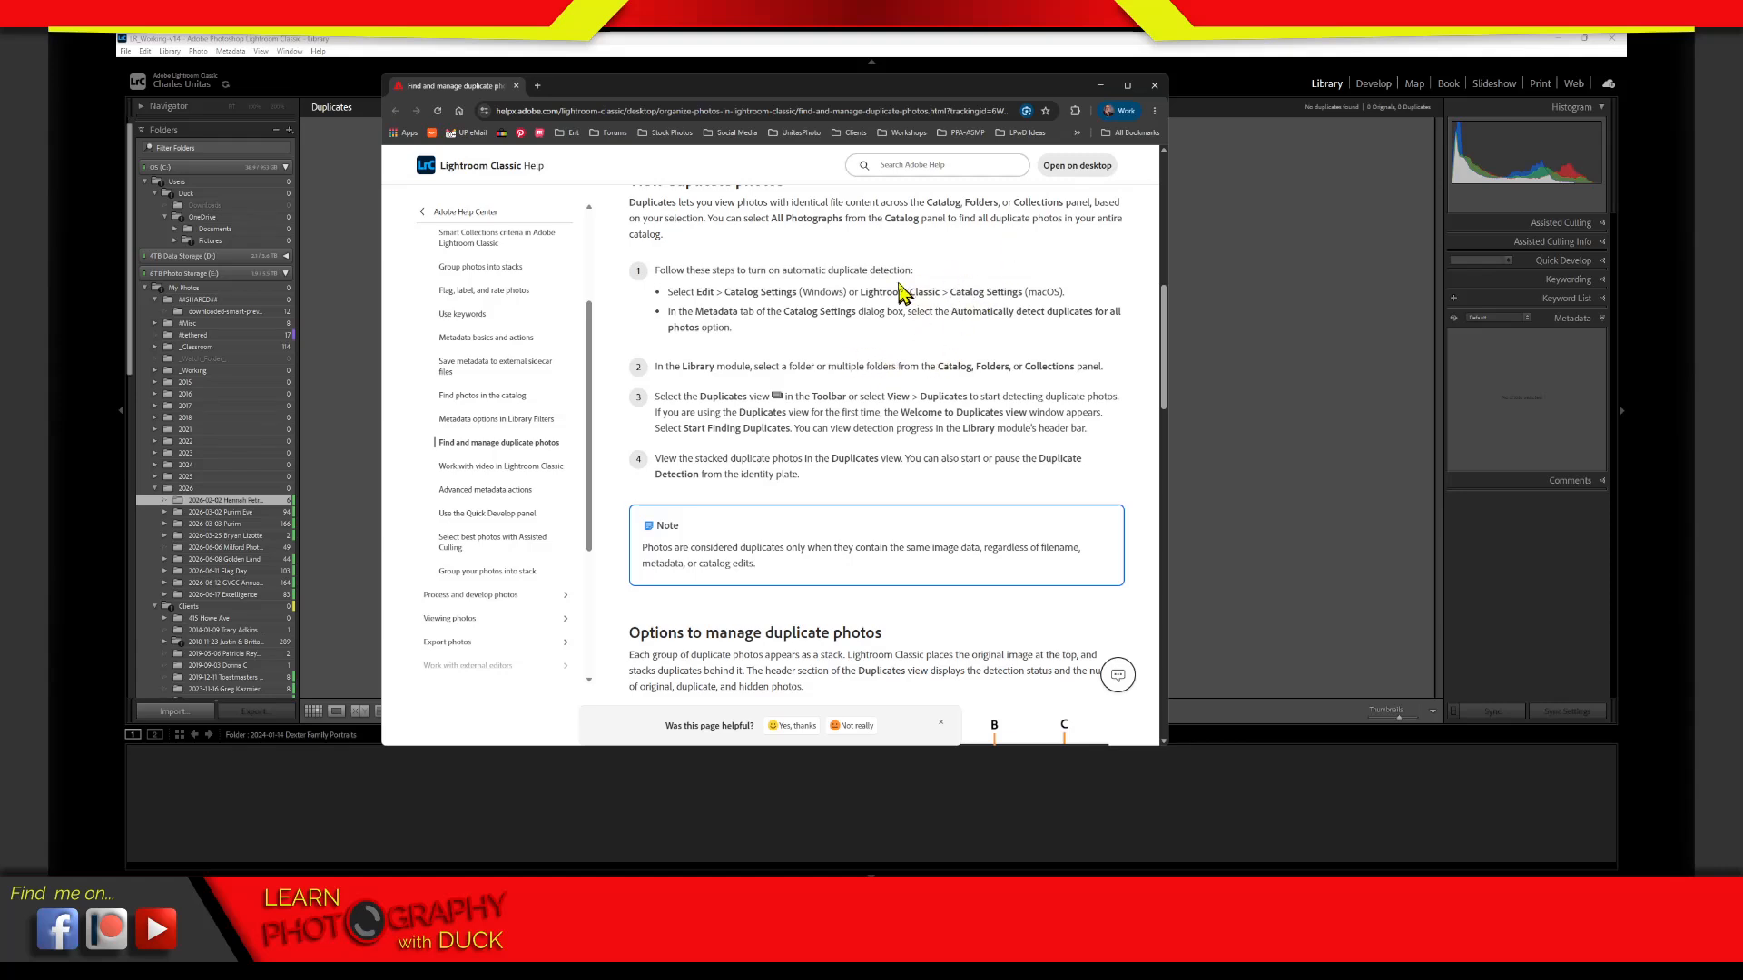
# Read the help article's instructions for turning on automatic duplicate detection and selecting folders, highlighting the relevant lines
pyautogui.moveTo(613, 269); pyautogui.dragTo(767, 470)
pyautogui.click(617, 314)
pyautogui.moveTo(612, 300); pyautogui.dragTo(623, 505)
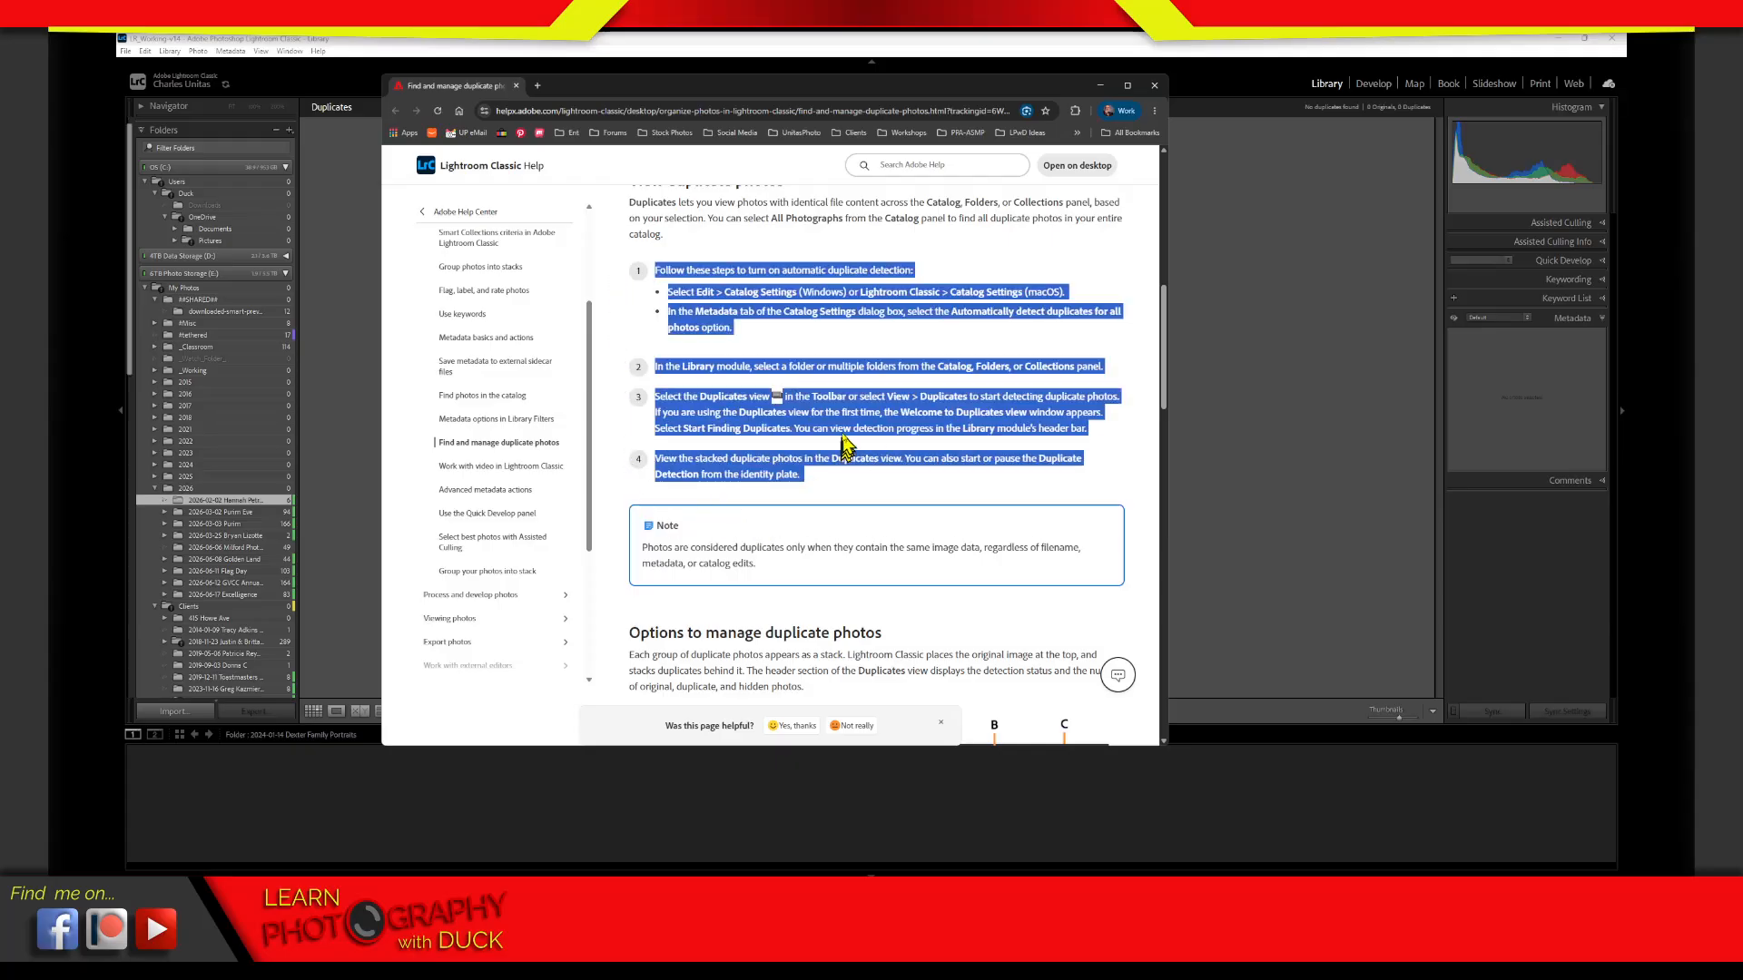
pyautogui.click(622, 356)
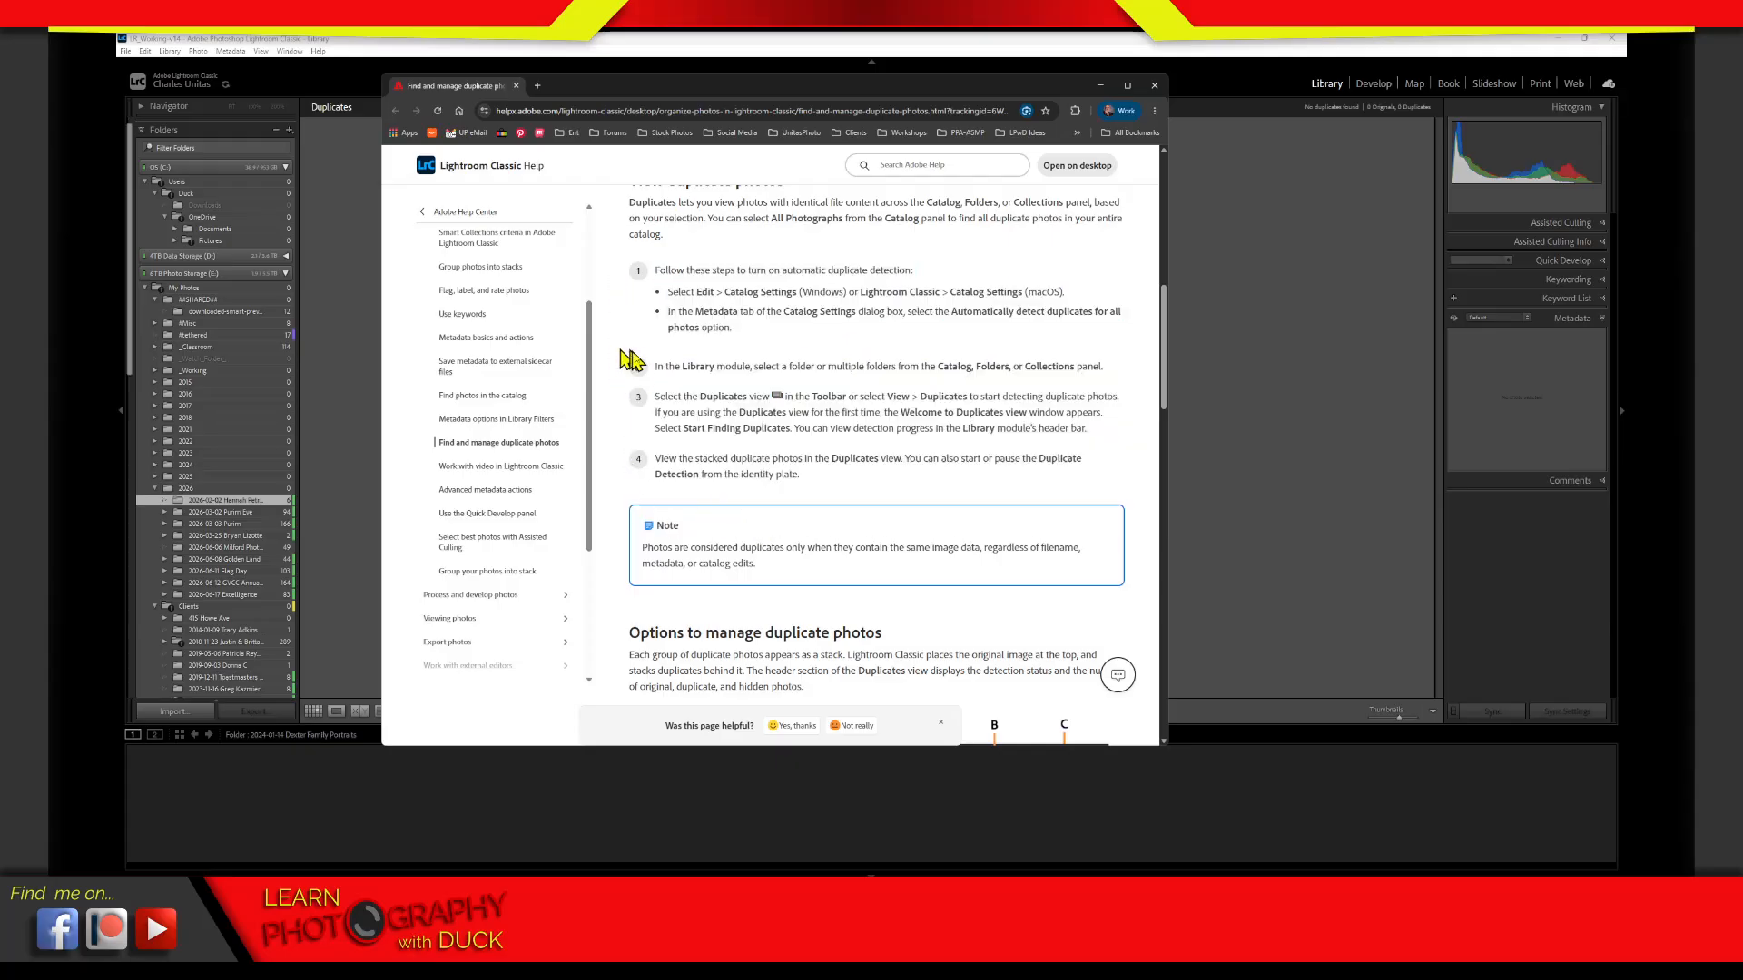
pyautogui.tripleClick(623, 365)
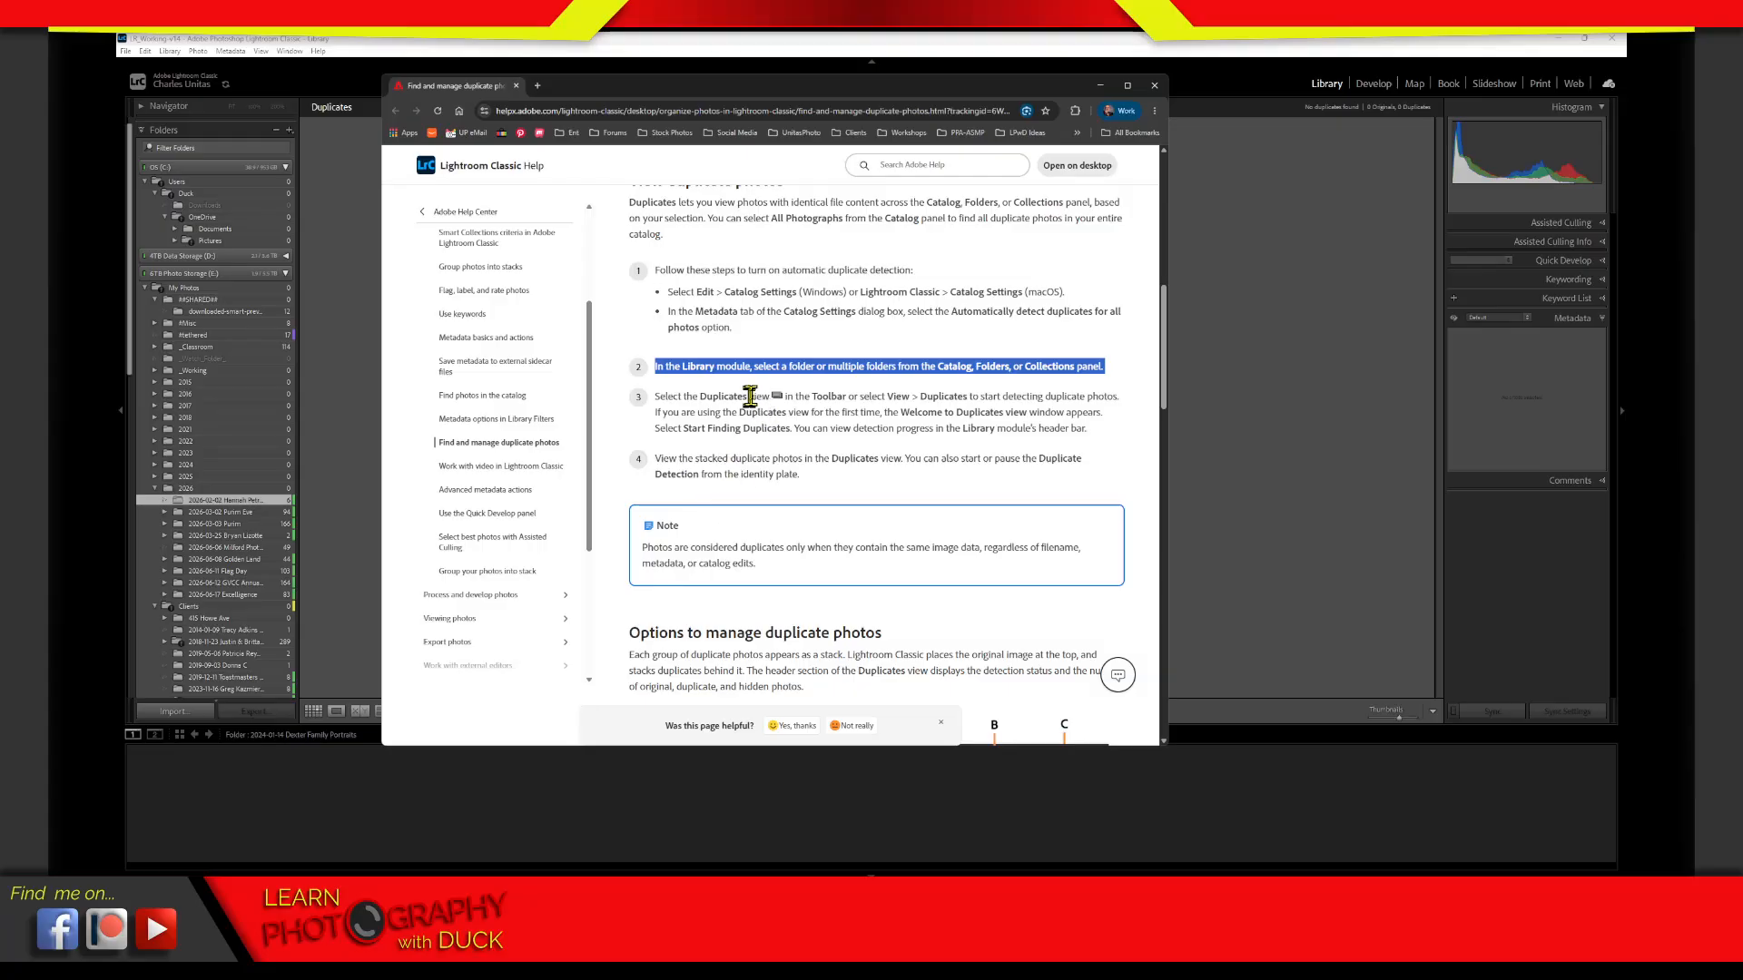
pyautogui.click(915, 350)
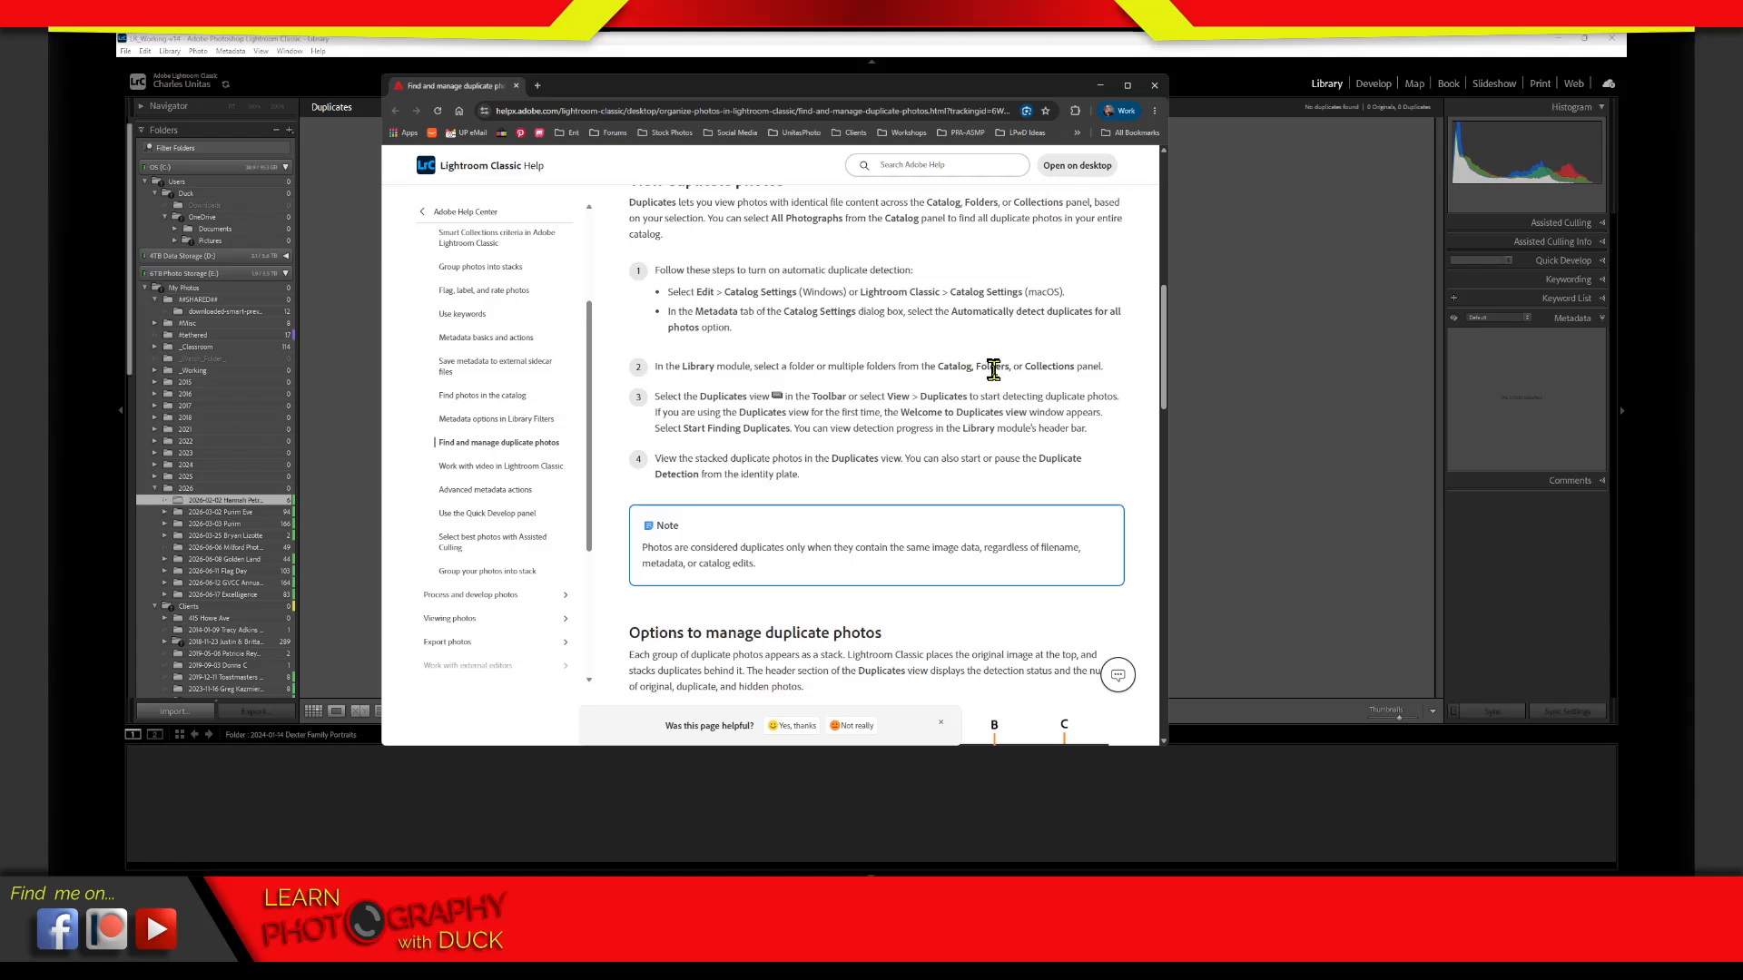
# Read the help article's instructions on the Duplicates view and detection progress, close the article, and accept the catalog settings
pyautogui.moveTo(995, 367); pyautogui.dragTo(1055, 368)
pyautogui.click(1073, 407)
pyautogui.moveTo(875, 413); pyautogui.dragTo(880, 414)
pyautogui.click(1110, 418)
pyautogui.moveTo(1084, 431); pyautogui.dragTo(1105, 448)
pyautogui.moveTo(662, 447); pyautogui.dragTo(1116, 443)
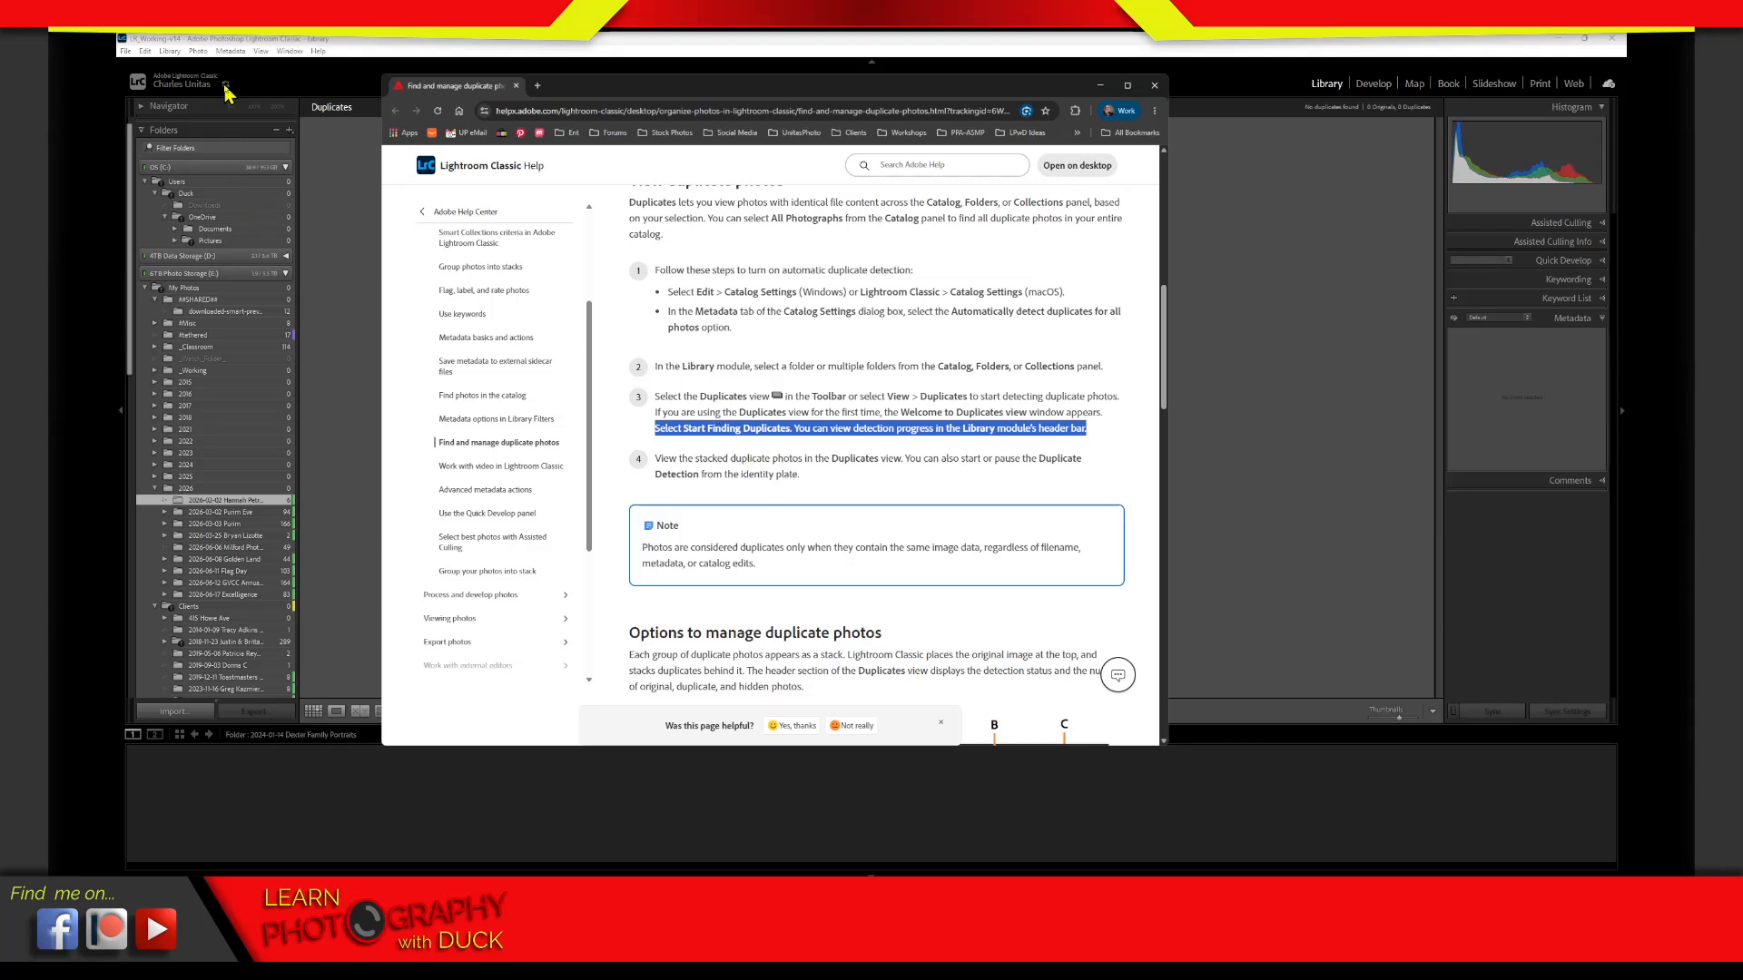
pyautogui.click(835, 506)
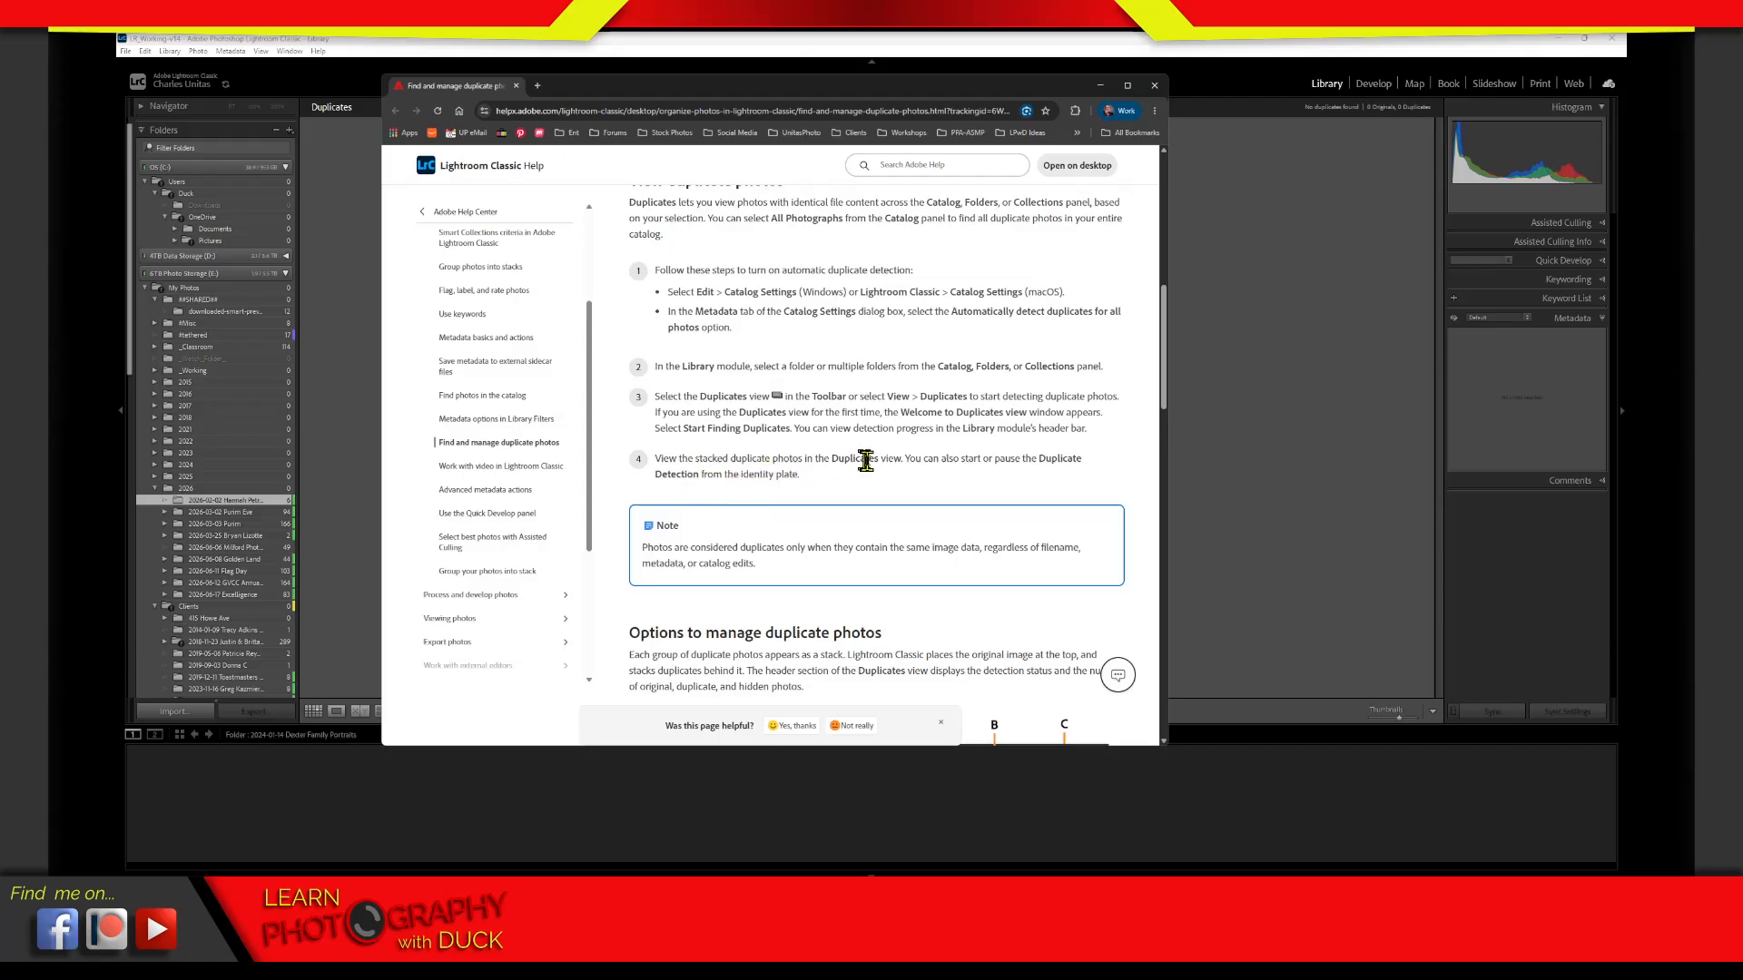
pyautogui.click(1154, 86)
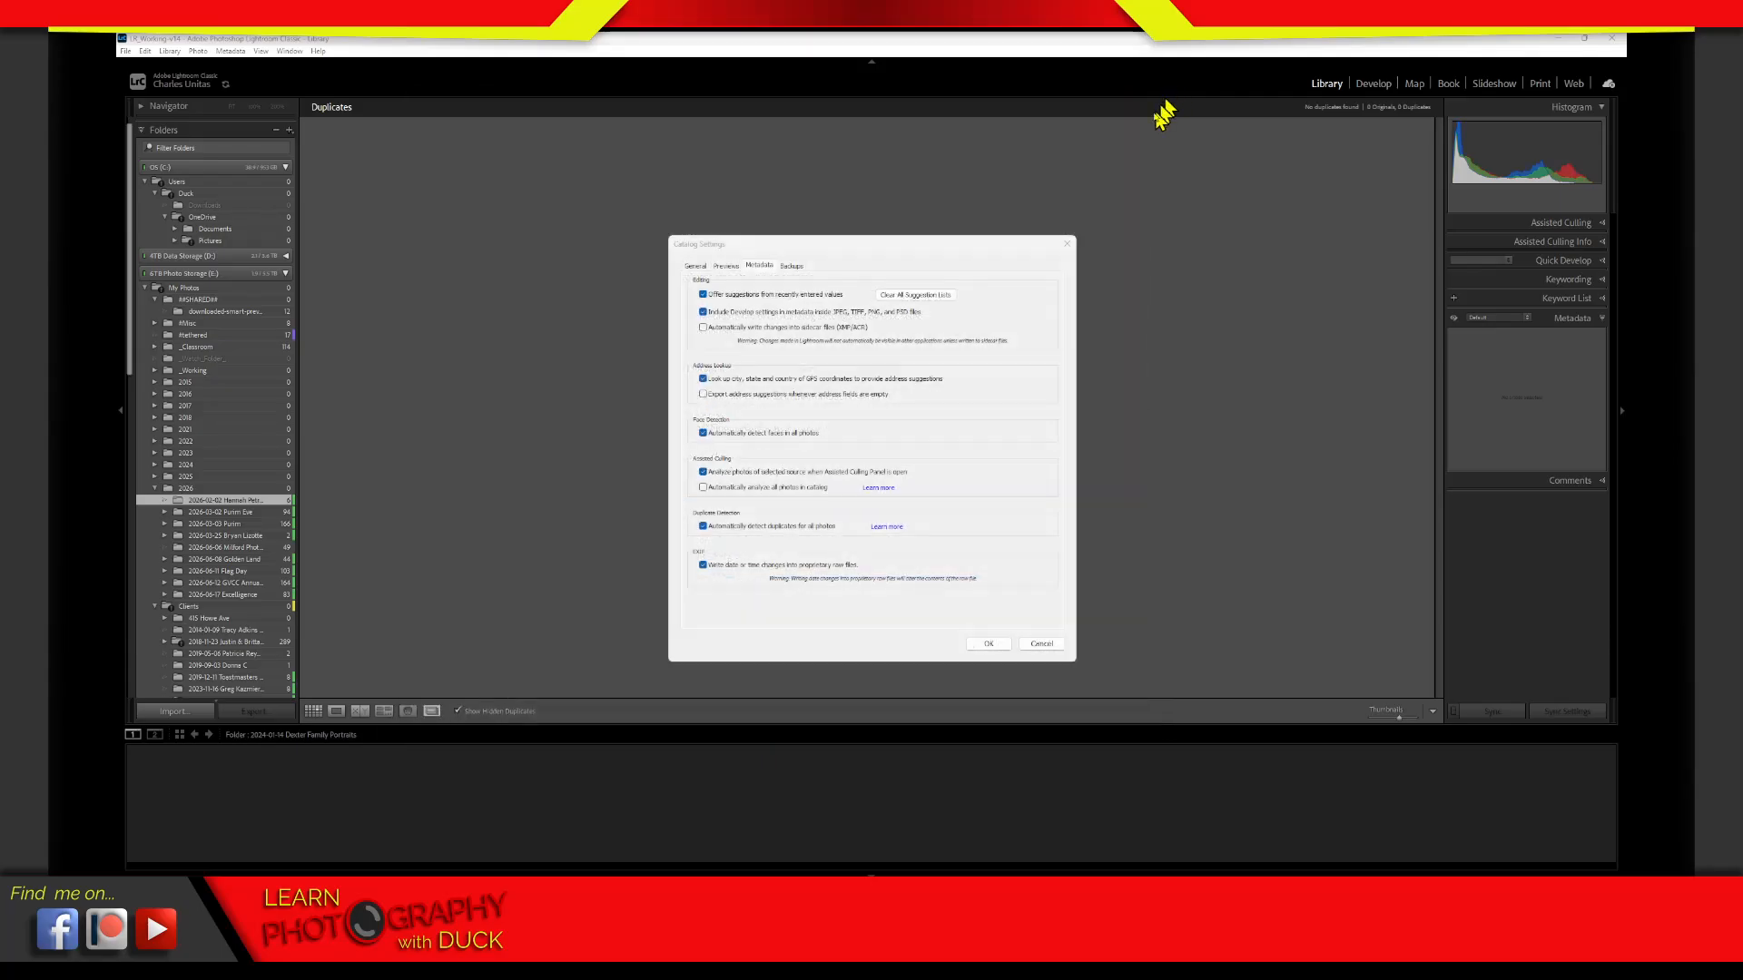
pyautogui.click(988, 644)
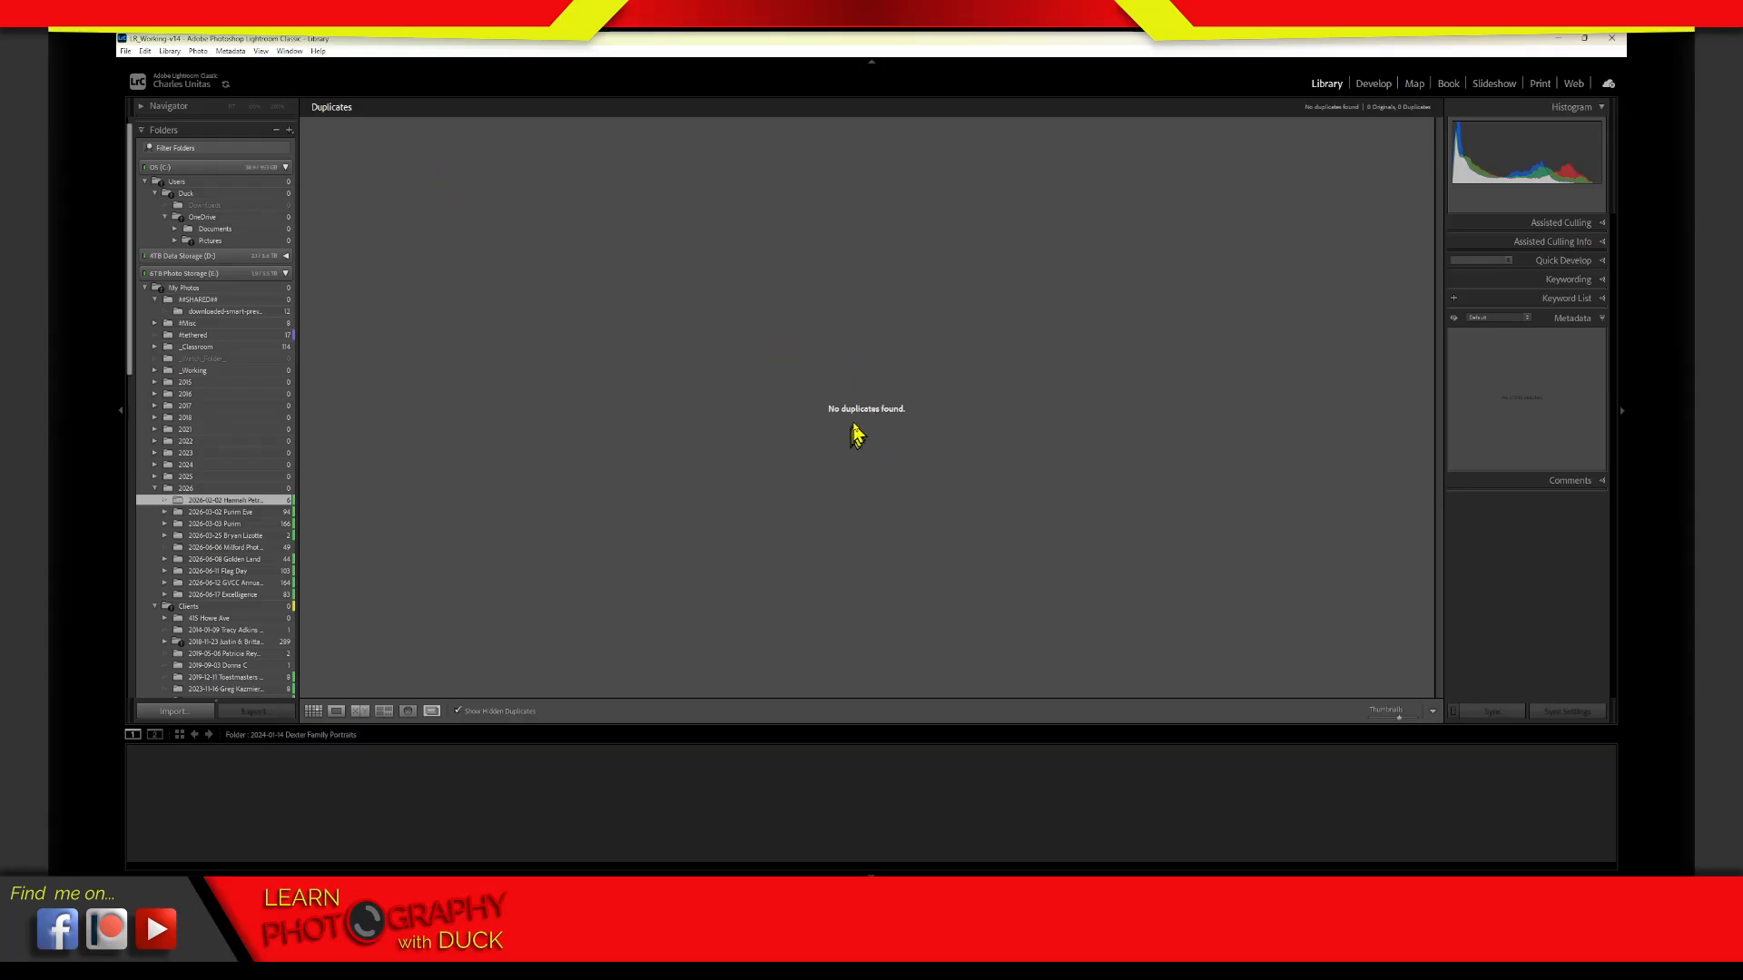
# Show the list of background activities and compare the selected empty folder in the grid and the Duplicates view
pyautogui.click(226, 84)
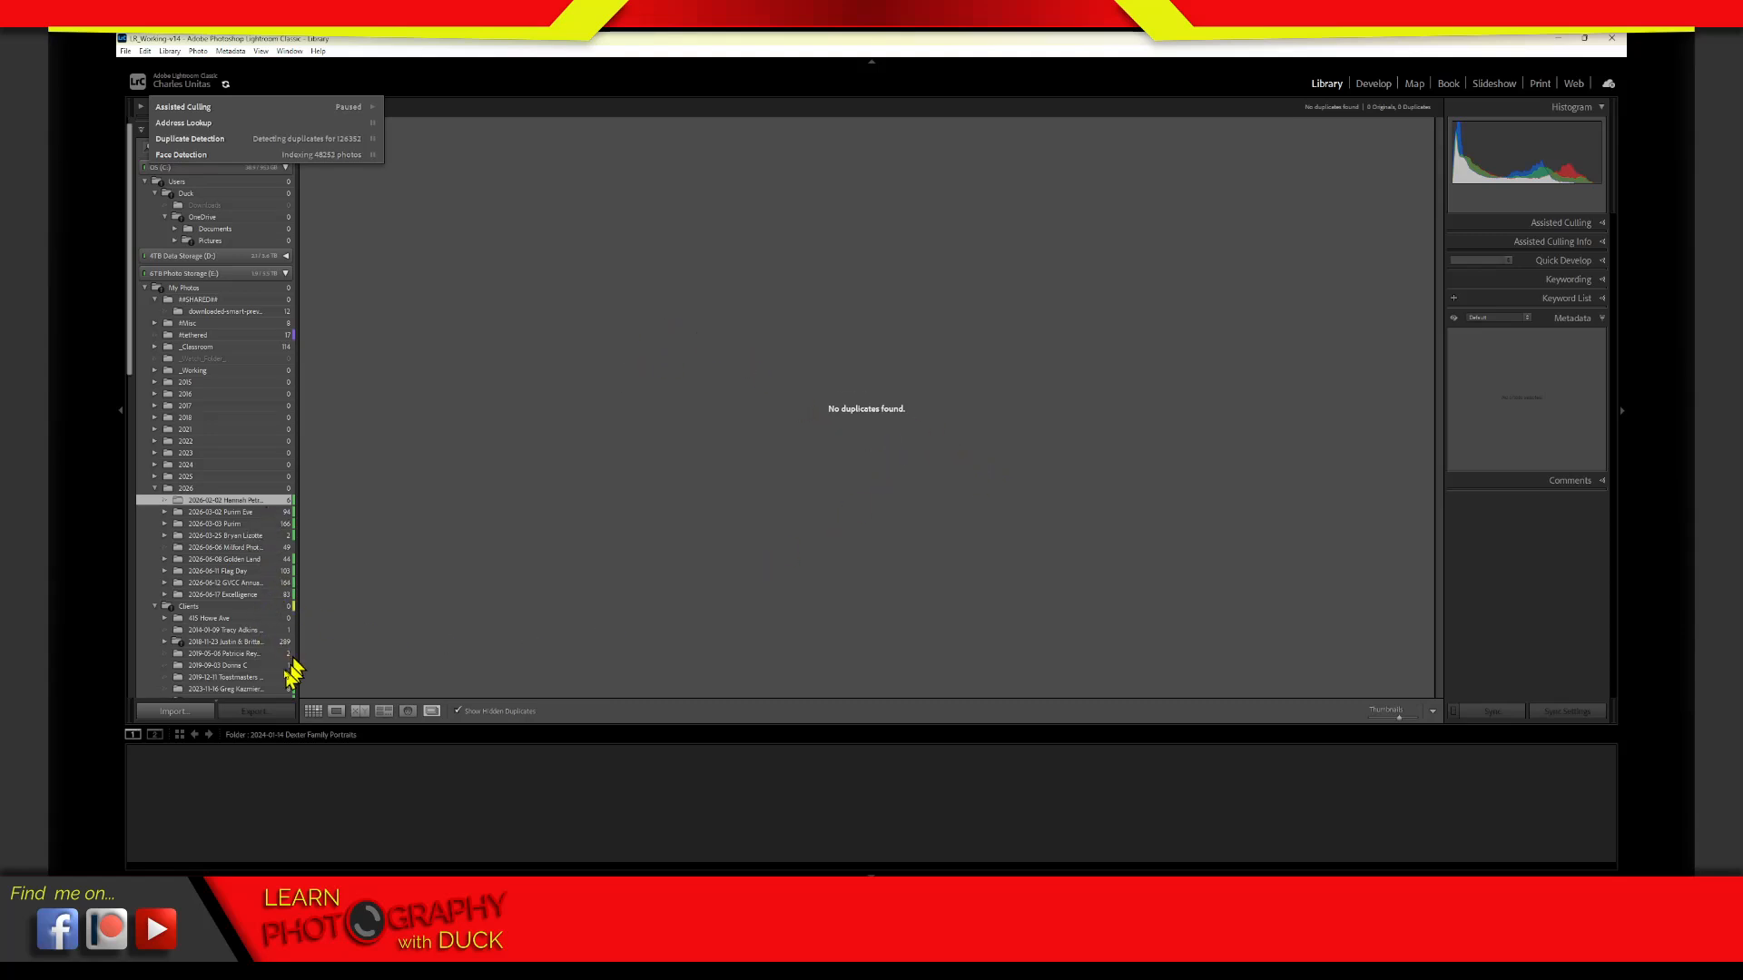
pyautogui.press('g')
pyautogui.click(464, 711)
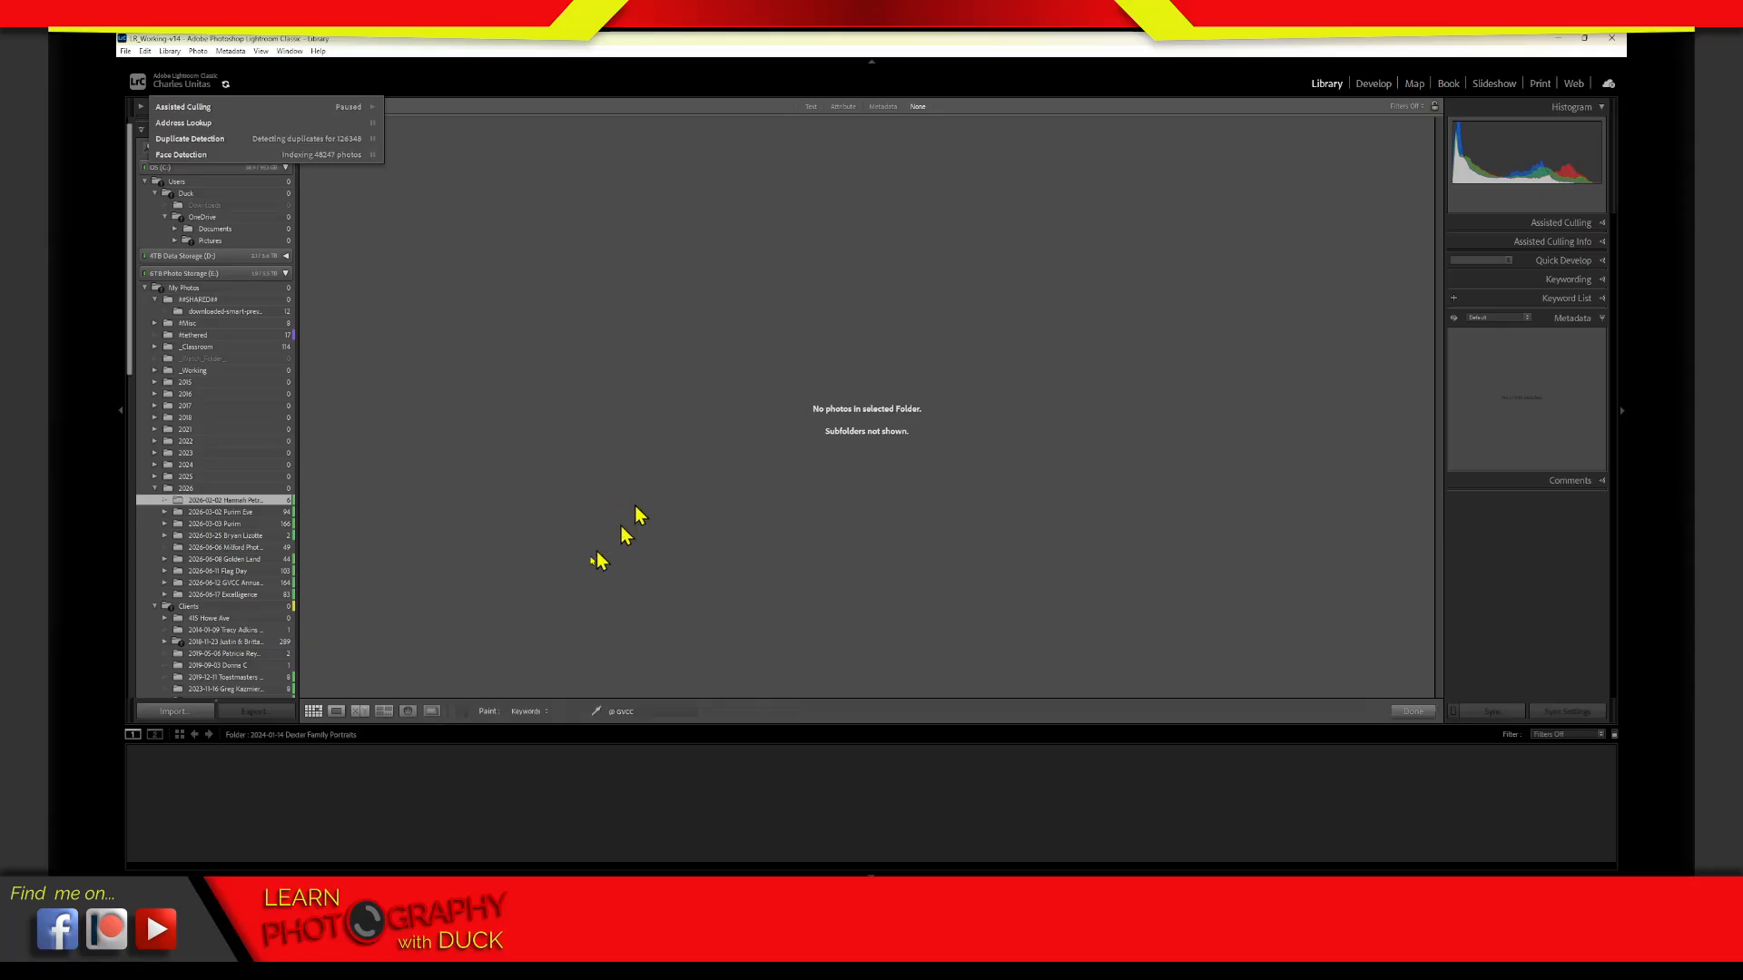
pyautogui.click(464, 713)
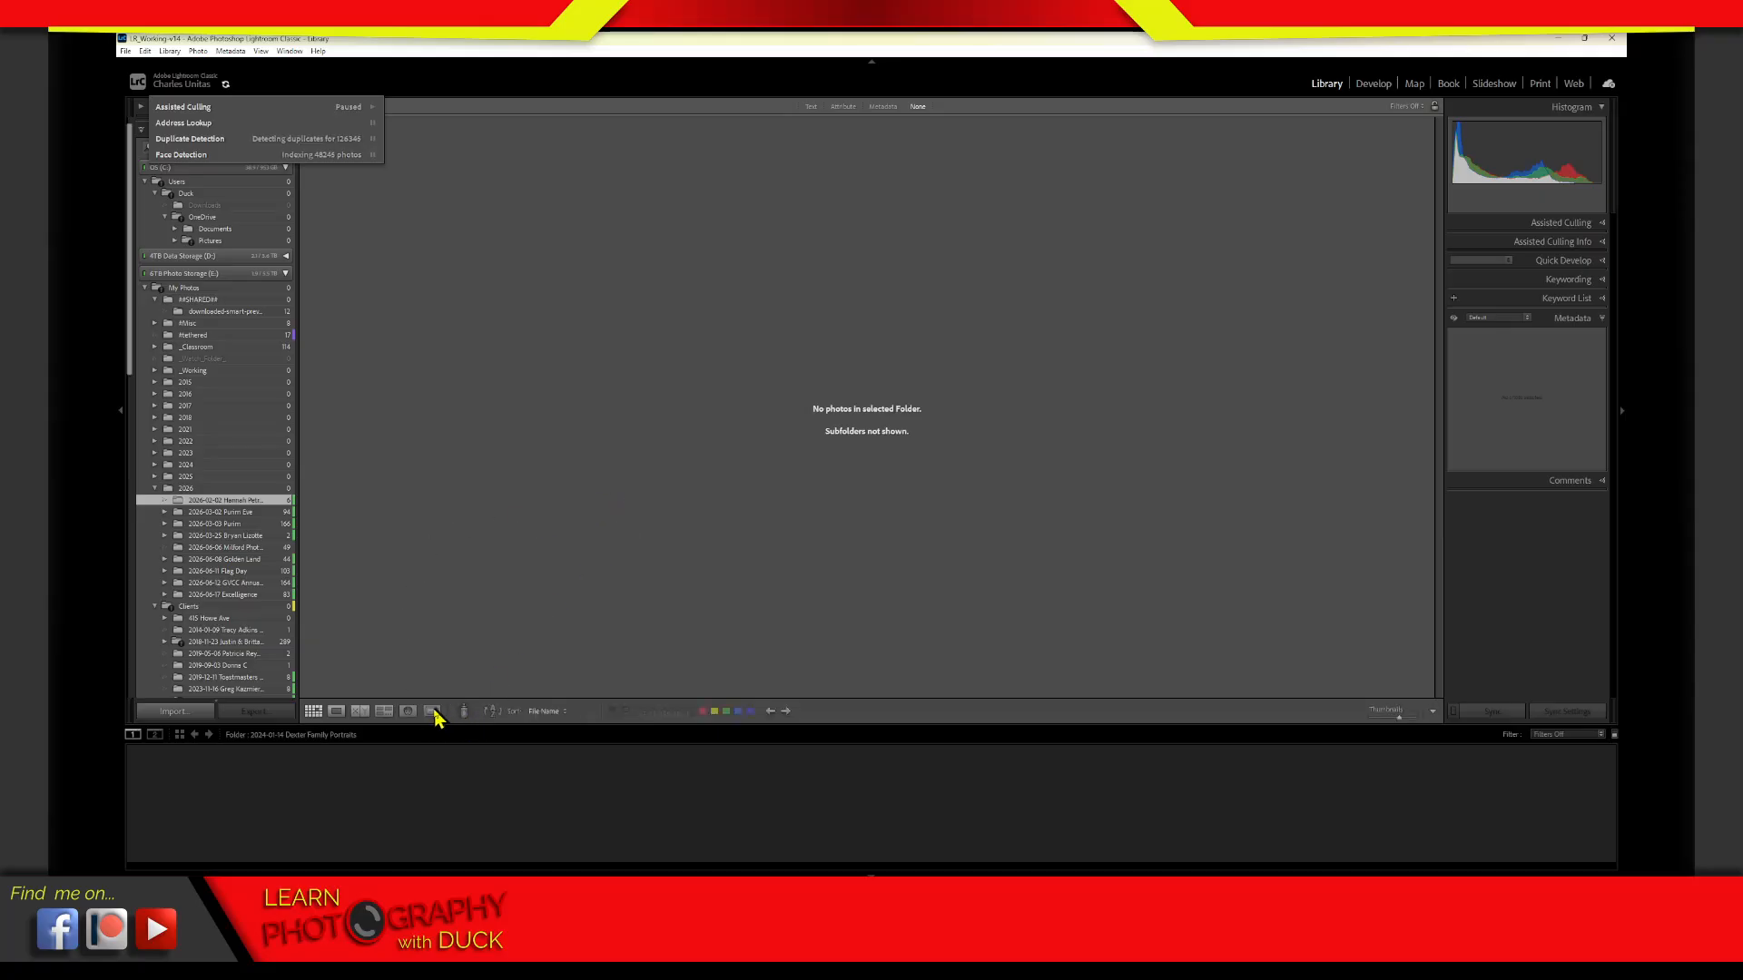
pyautogui.click(437, 714)
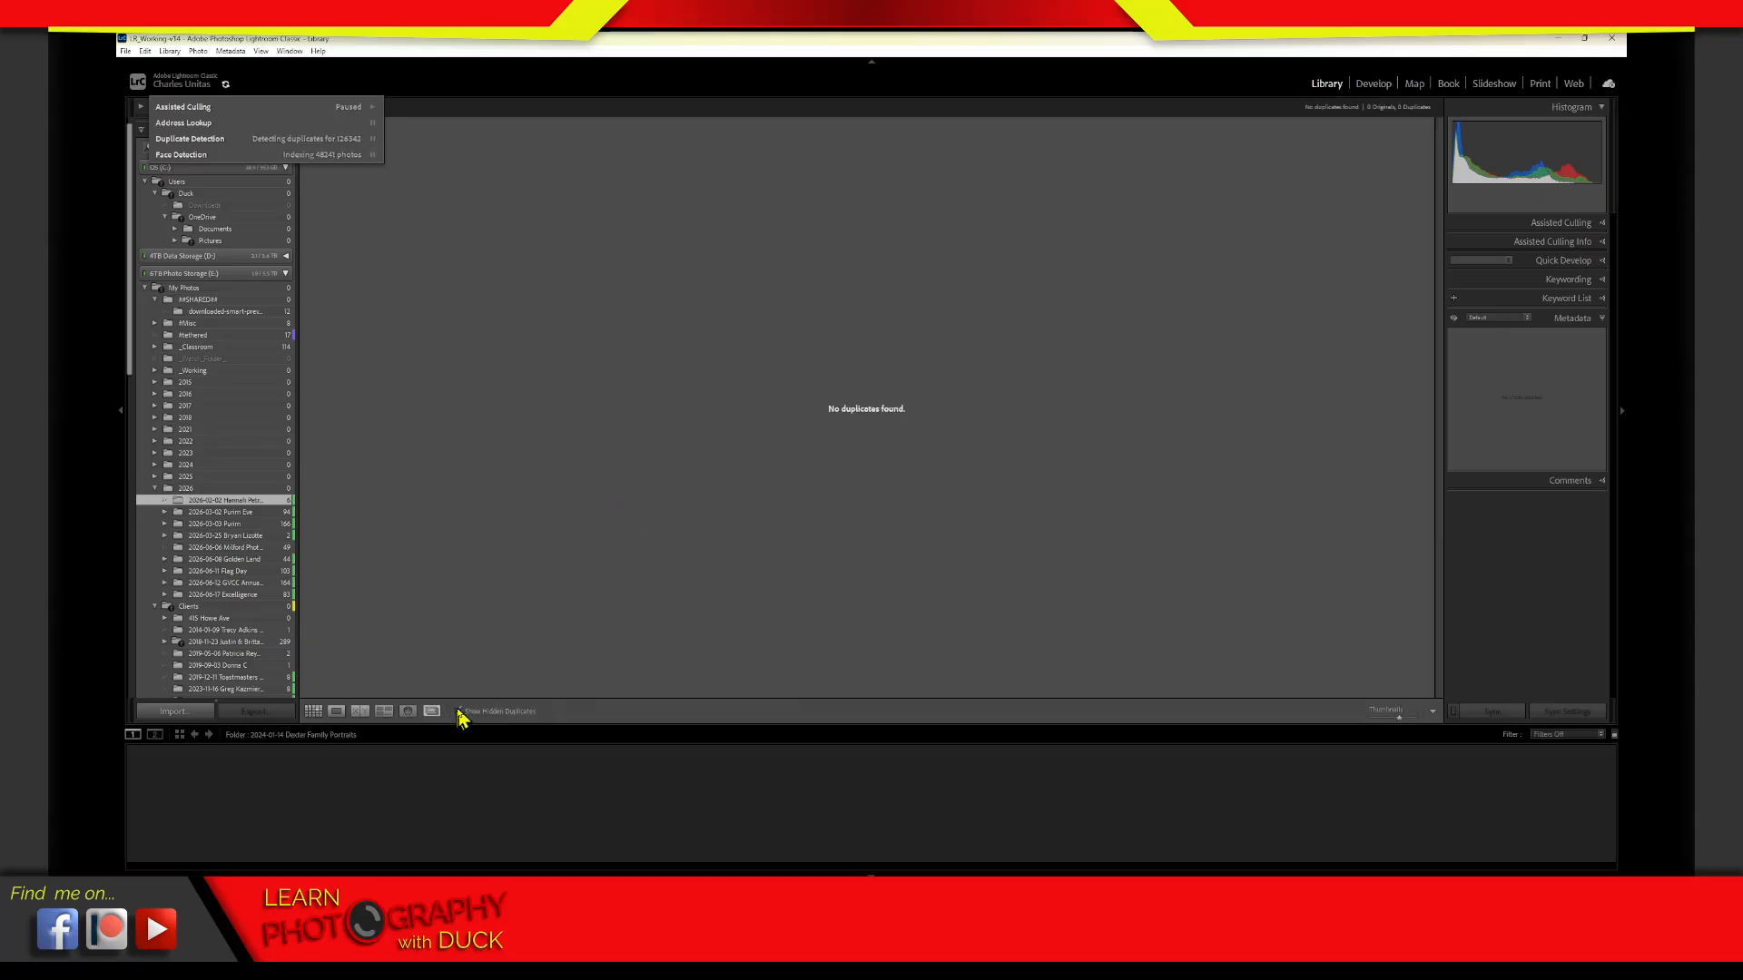
# Show the 2026-06-17 Excelligence folder in the grid and pause the Assisted Culling analysis
pyautogui.press('g')
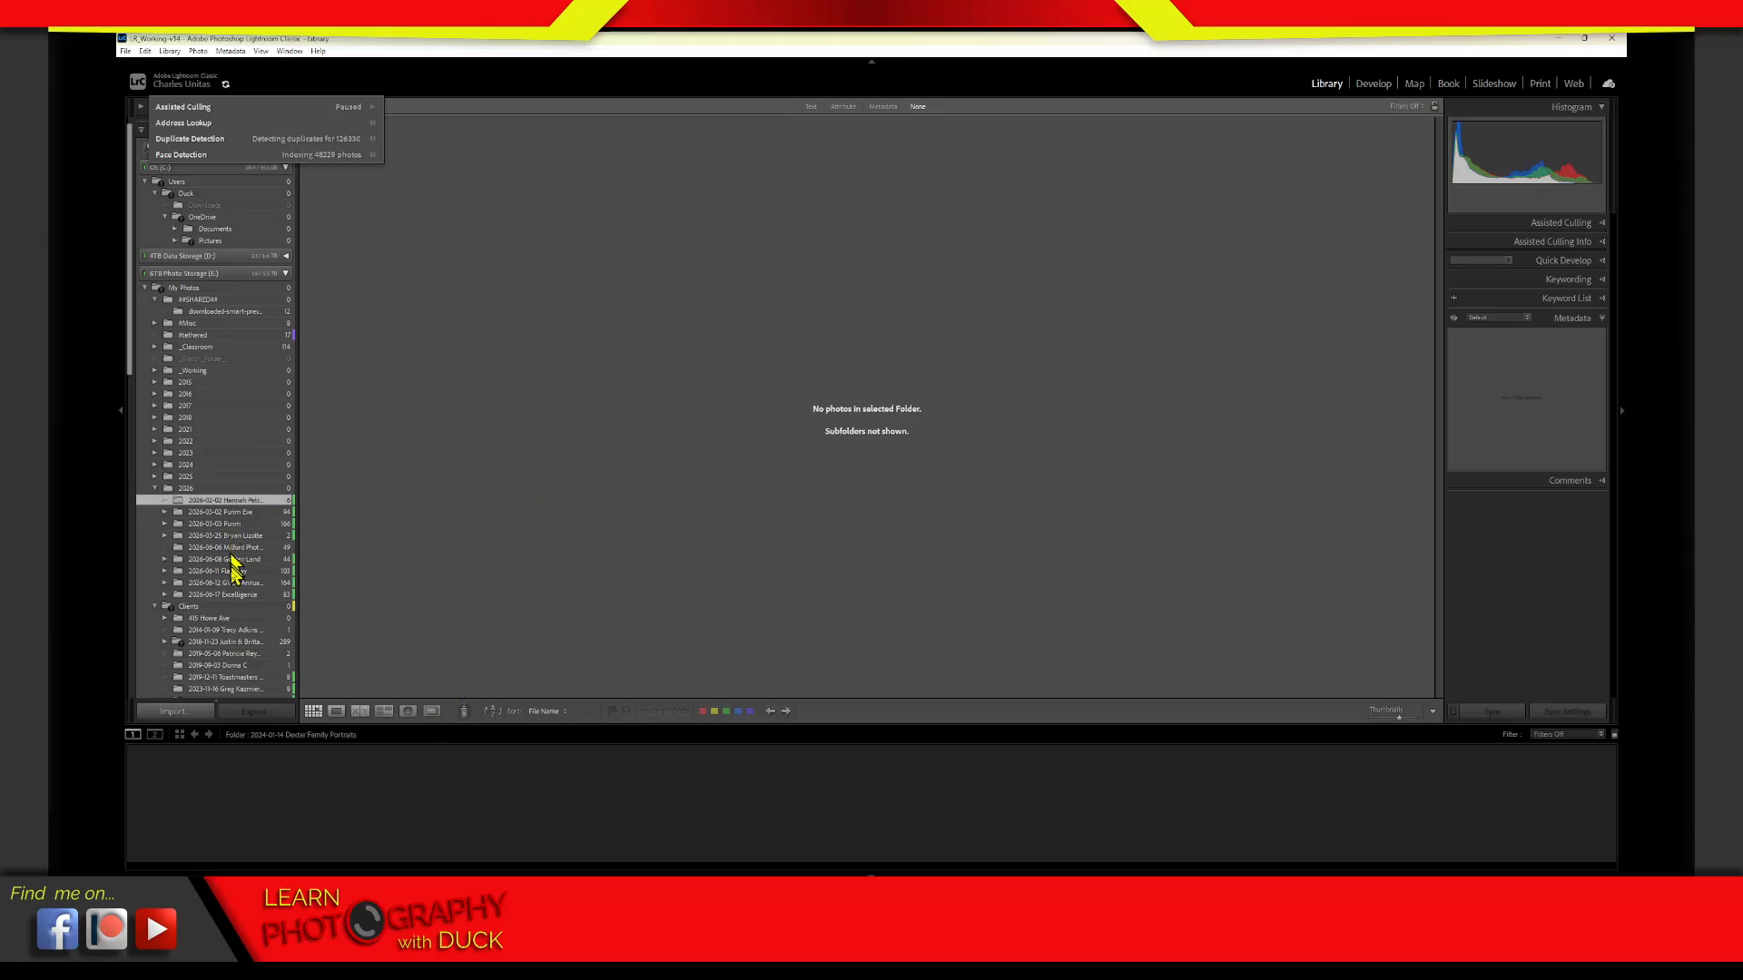
pyautogui.click(246, 596)
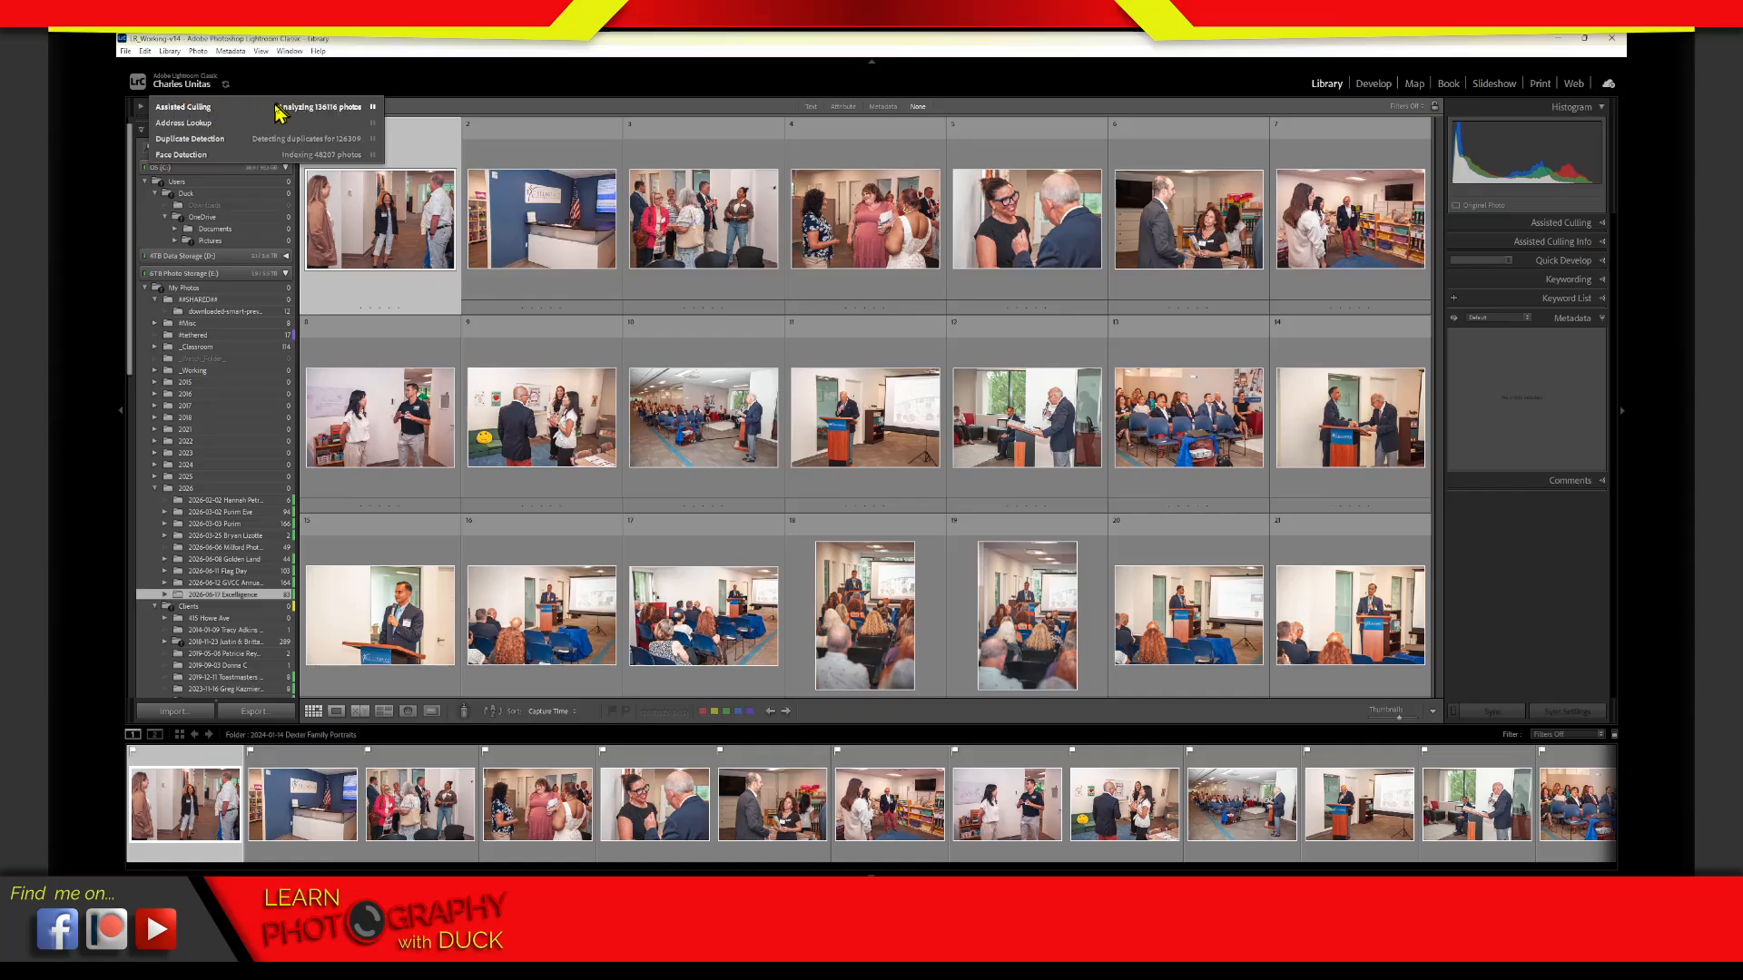
pyautogui.click(372, 106)
# Pause and resume Duplicate Detection in the background activities, and hide the module picker
pyautogui.click(285, 145)
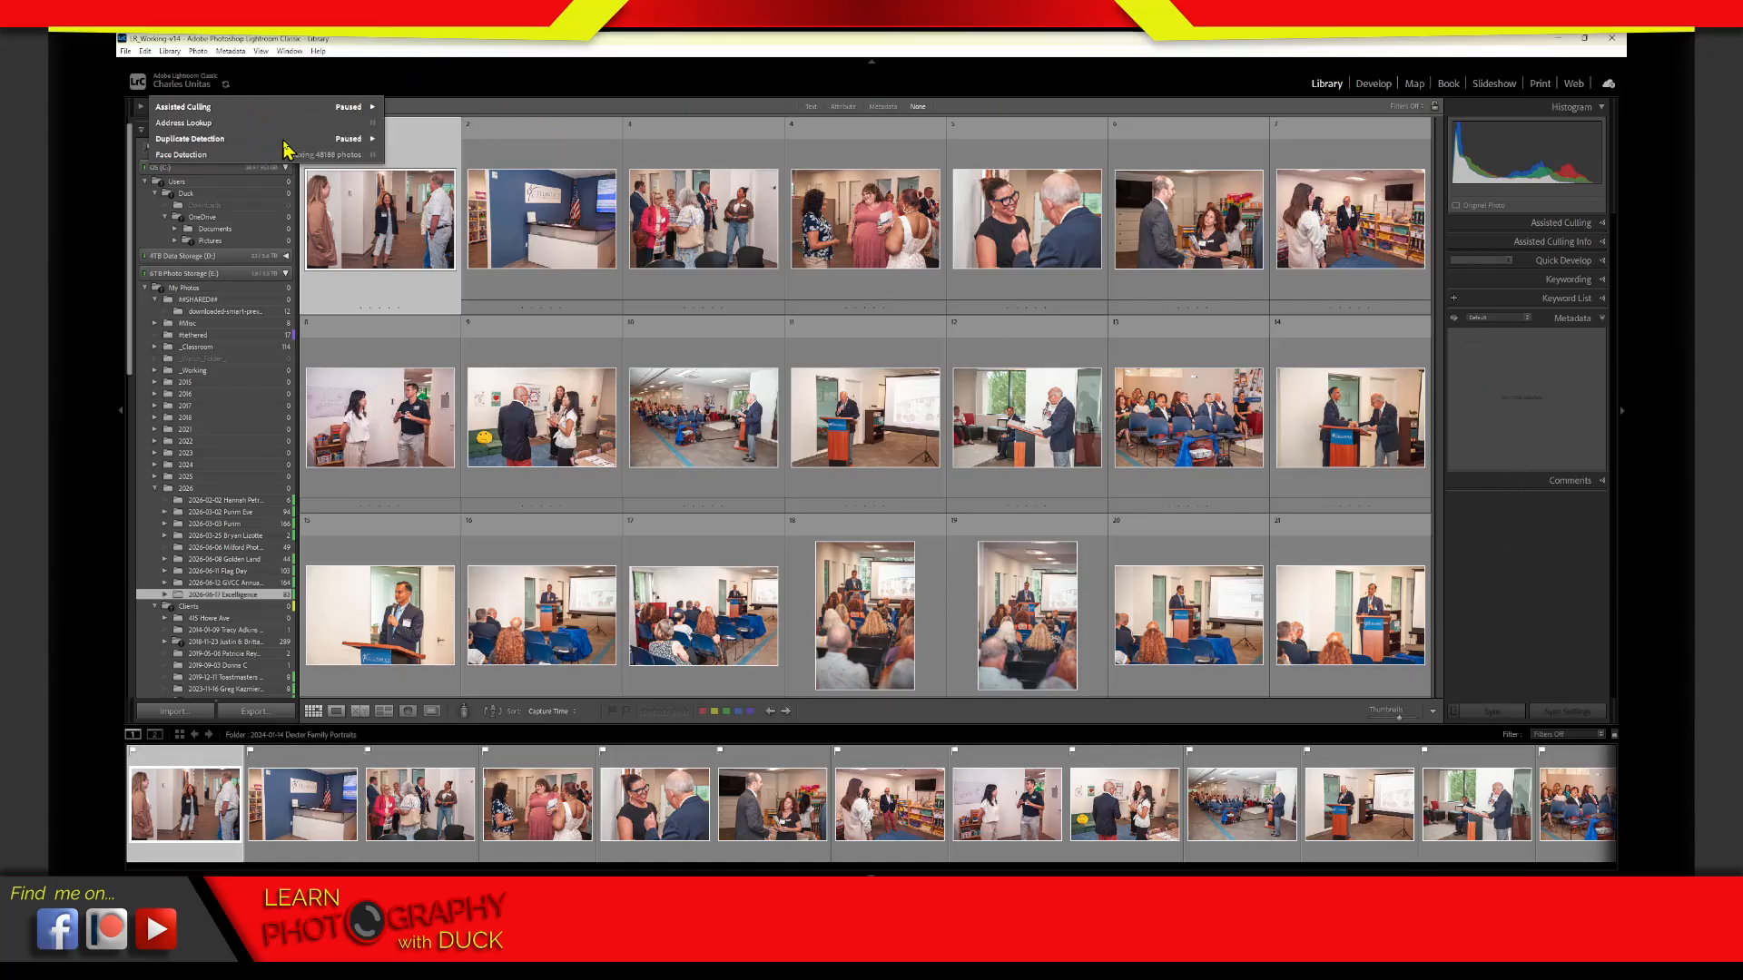
pyautogui.click(236, 140)
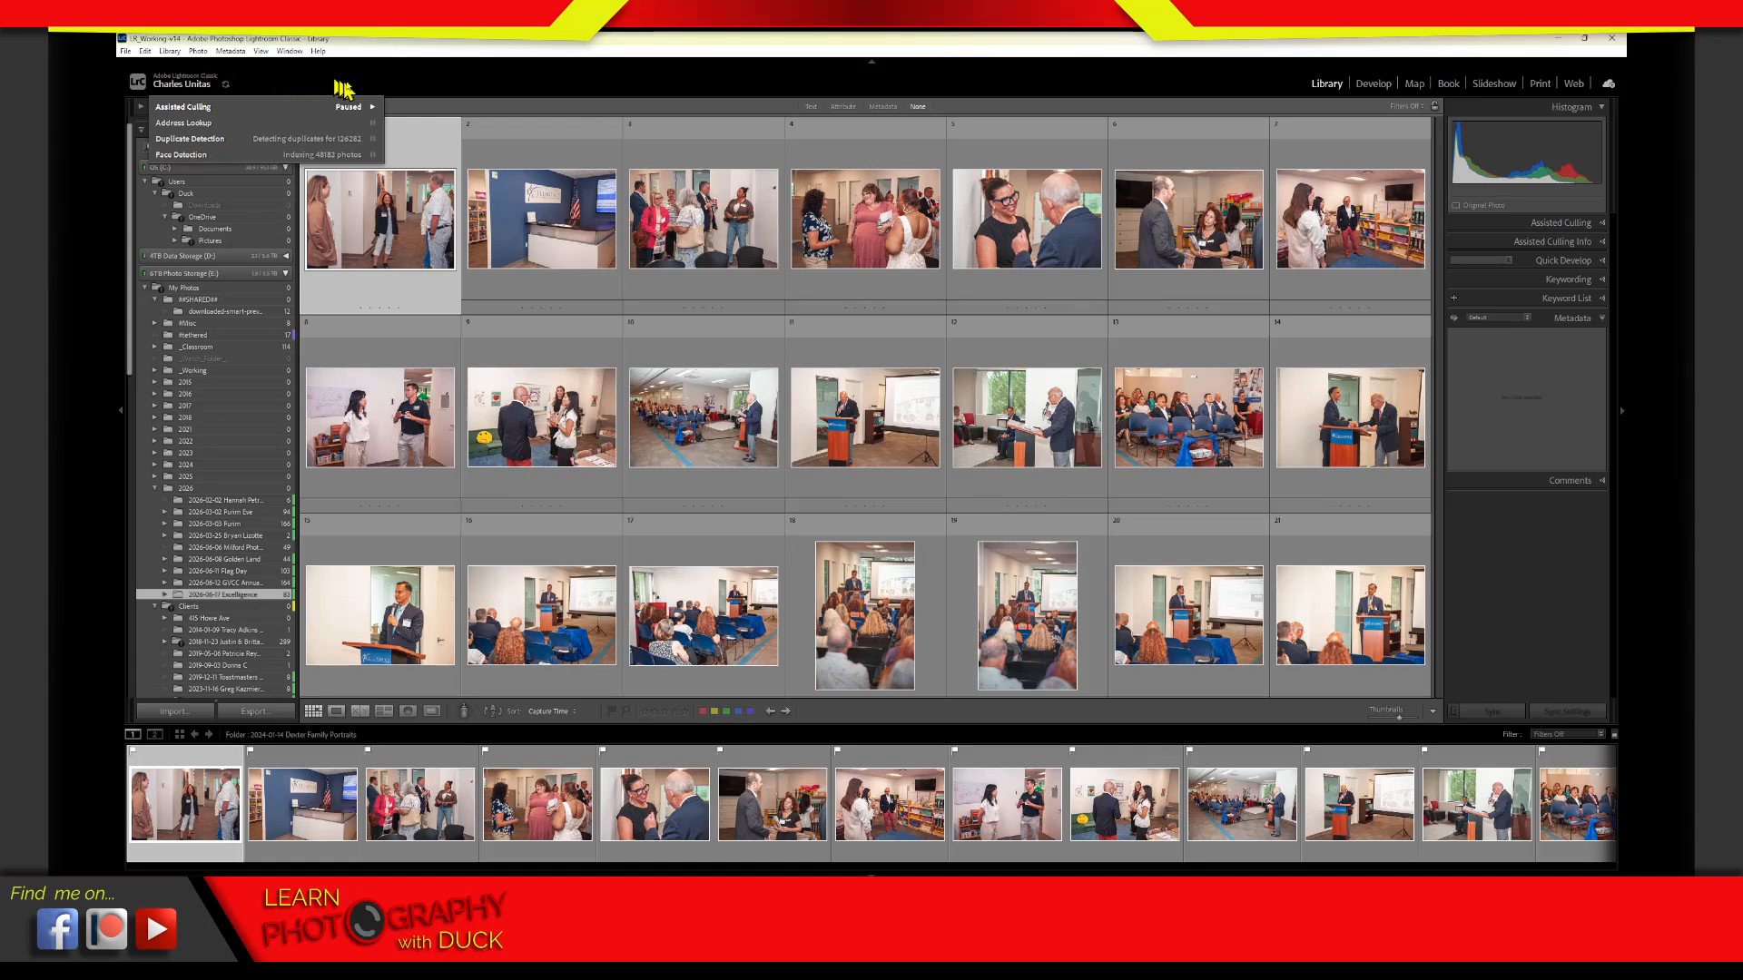
pyautogui.press('F5')
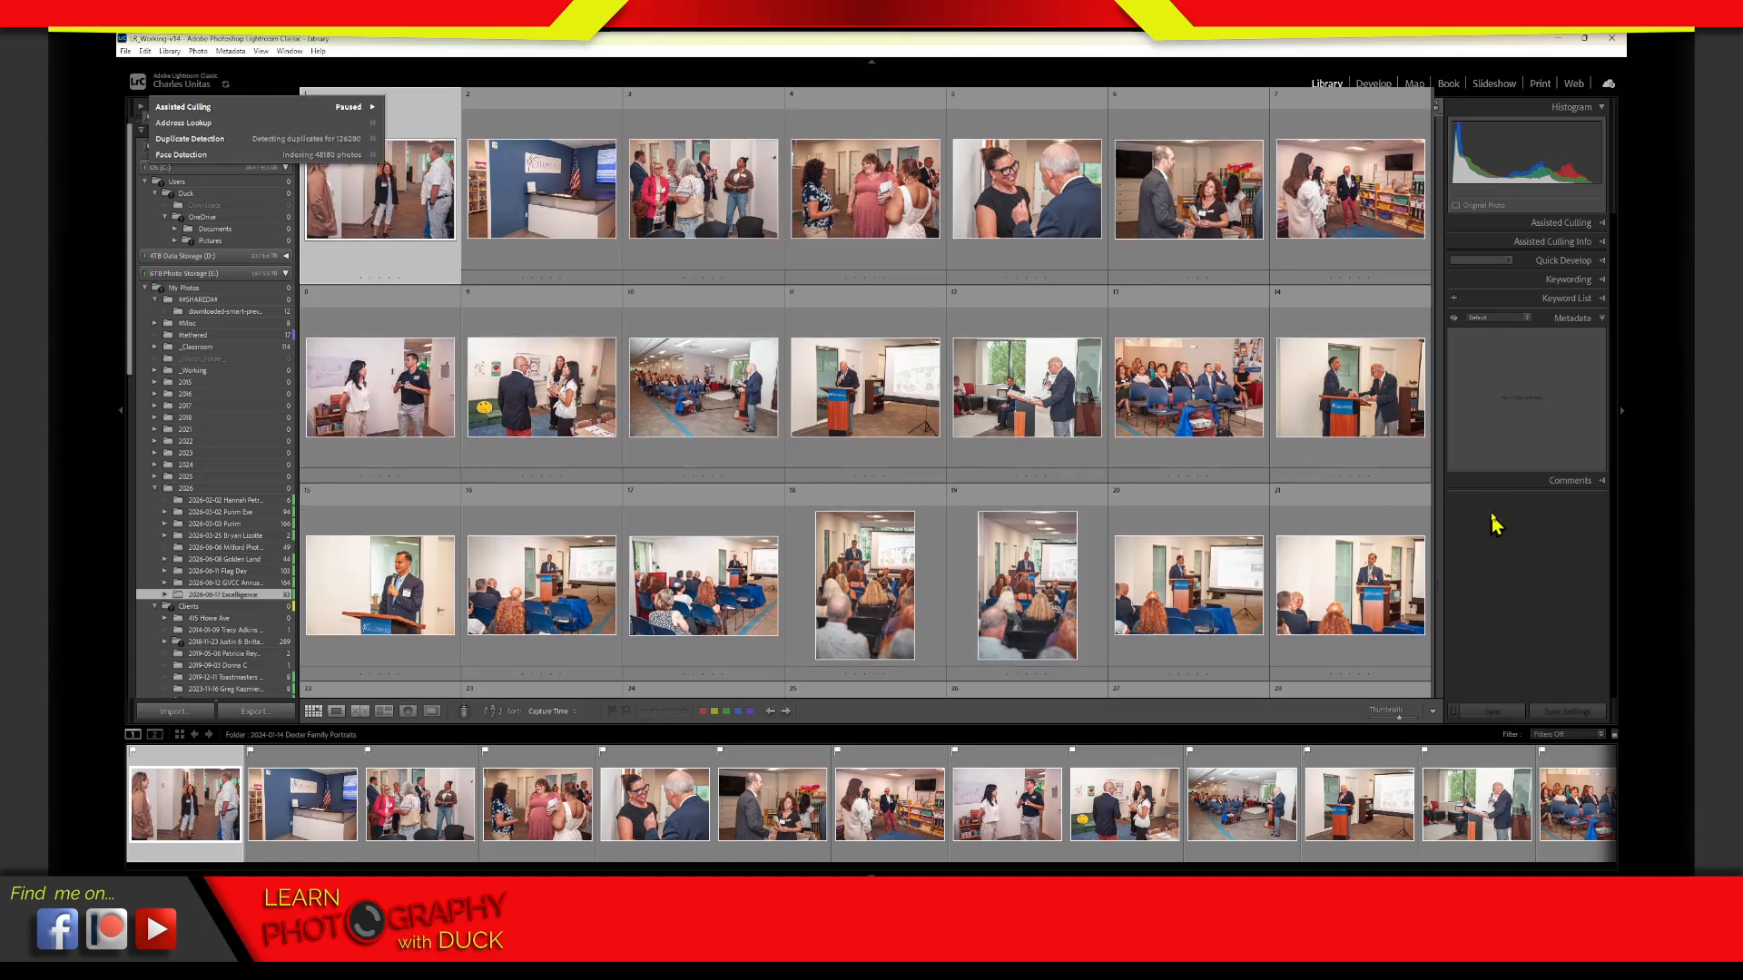